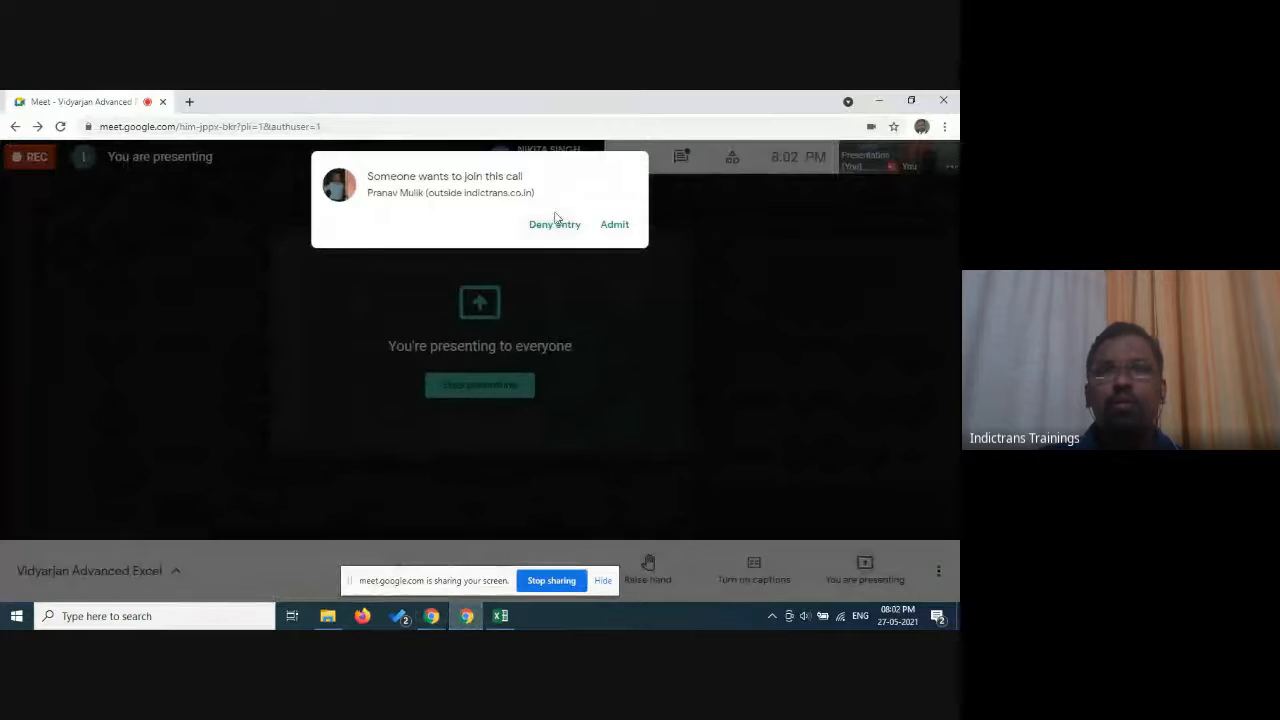
Admit the waiting participant to the Google Meet call, hide the screen-sharing notice, and switch to the Excel workbook.
left_click(616, 224)
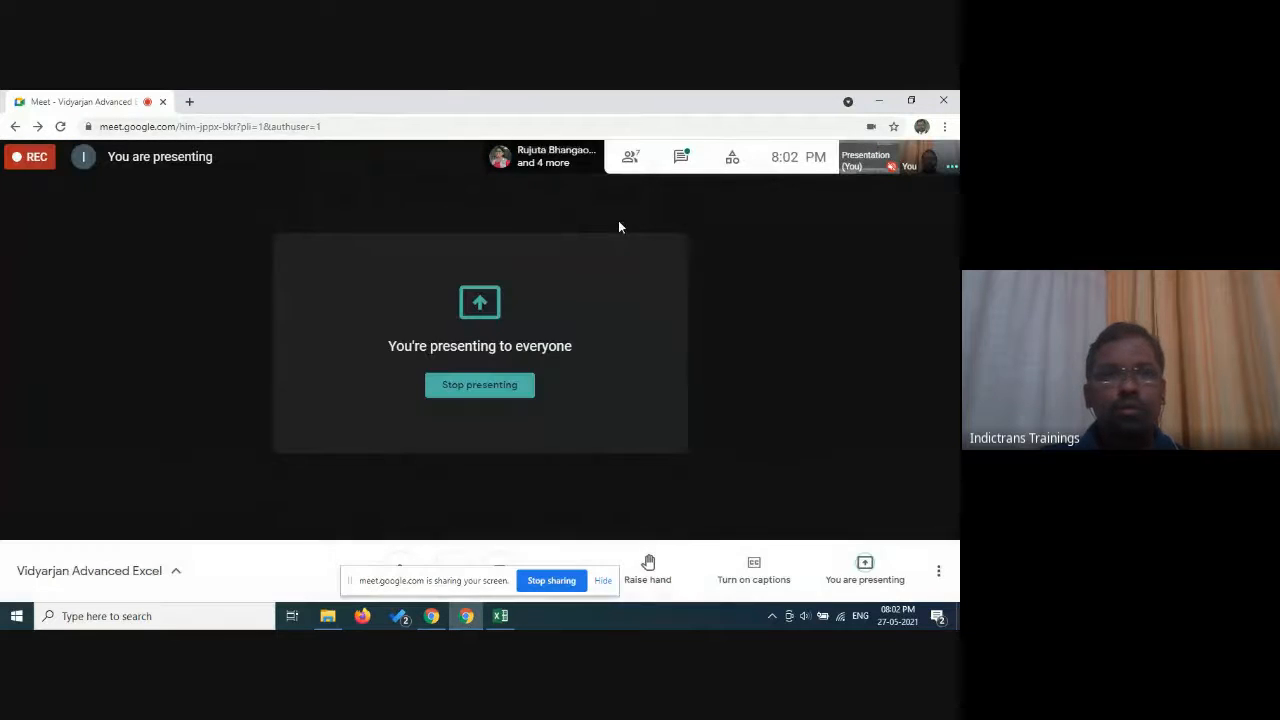
left_click(602, 580)
left_click(500, 616)
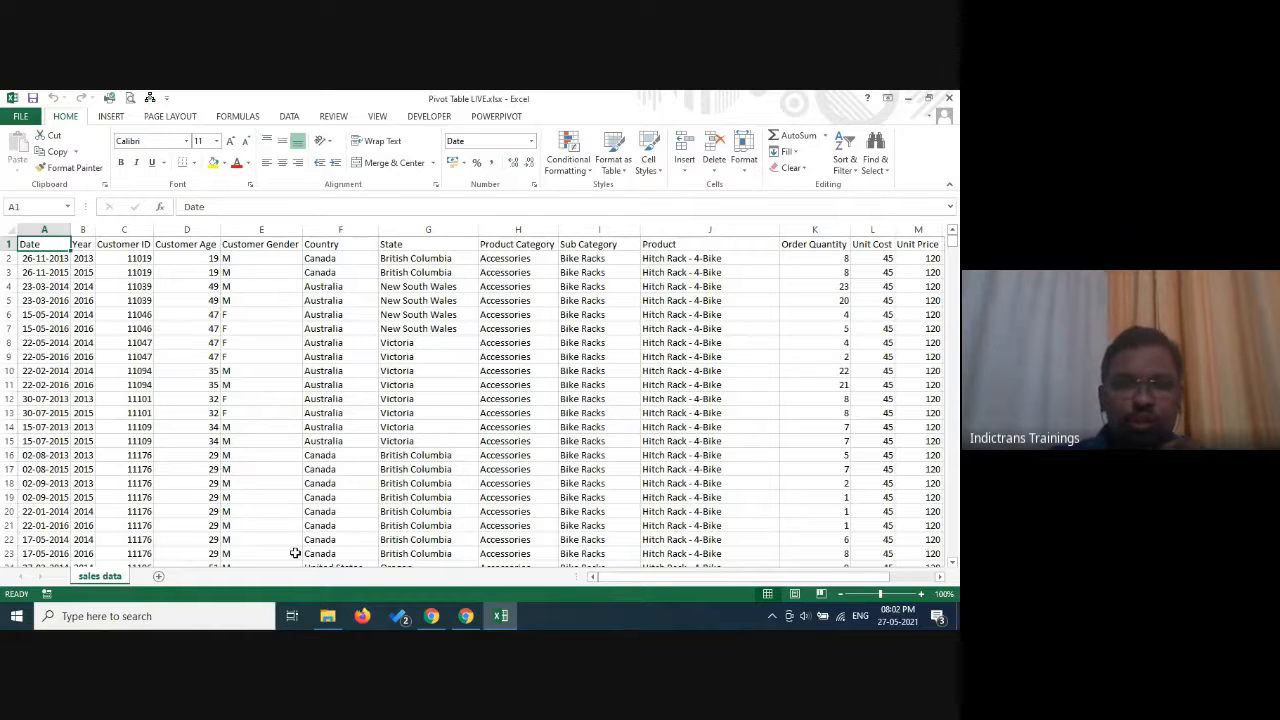
Switch to Google Meet to admit the next waiting participant and check the call's chat, and return to Excel.
left_click(429, 618)
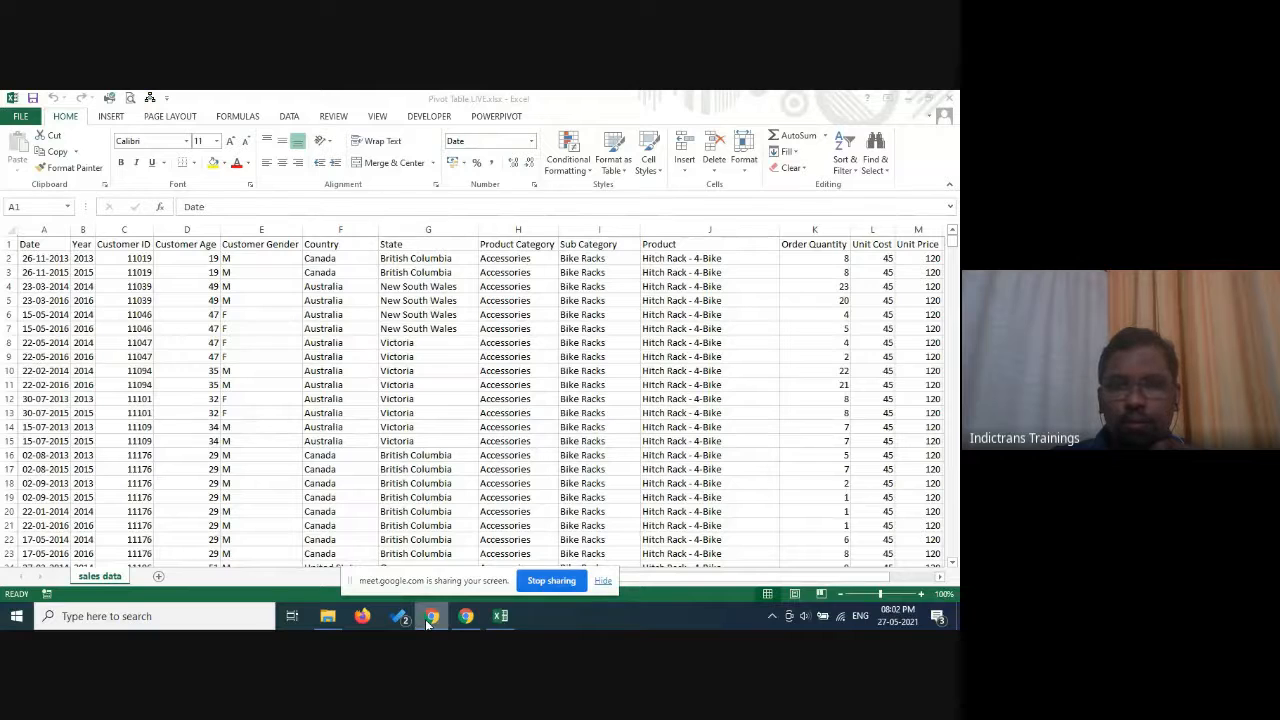
left_click(466, 616)
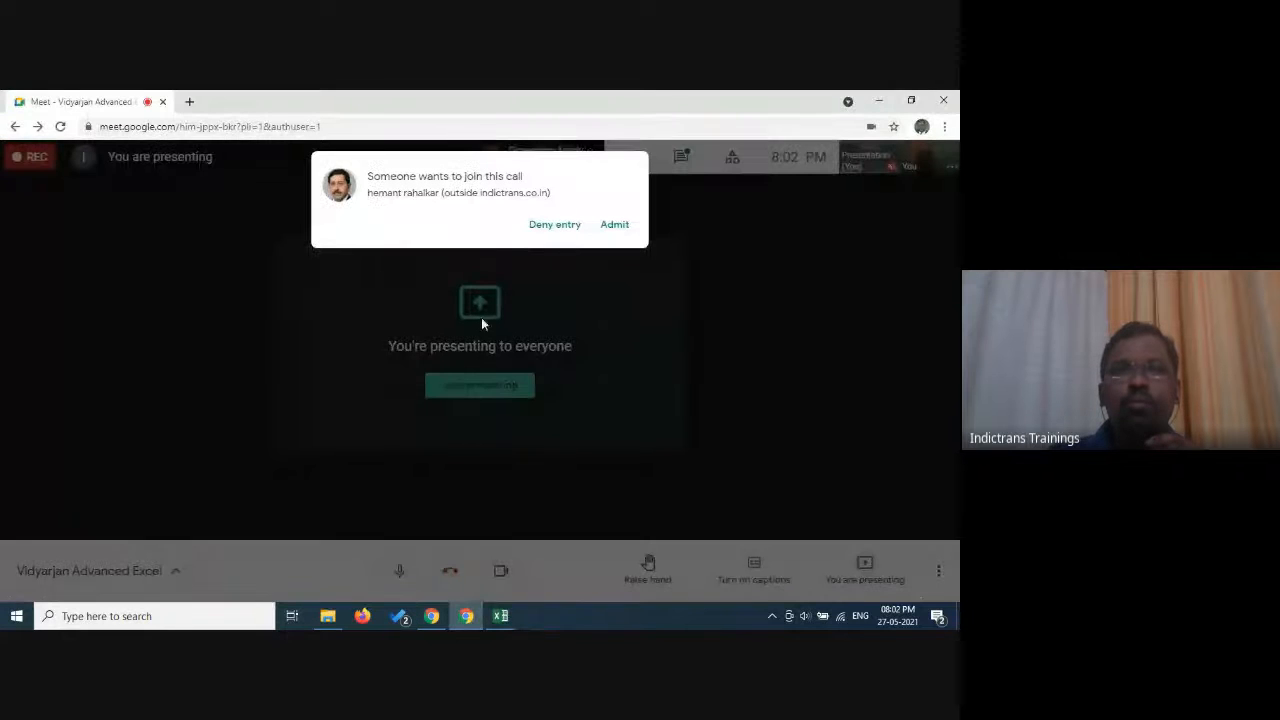
left_click(622, 224)
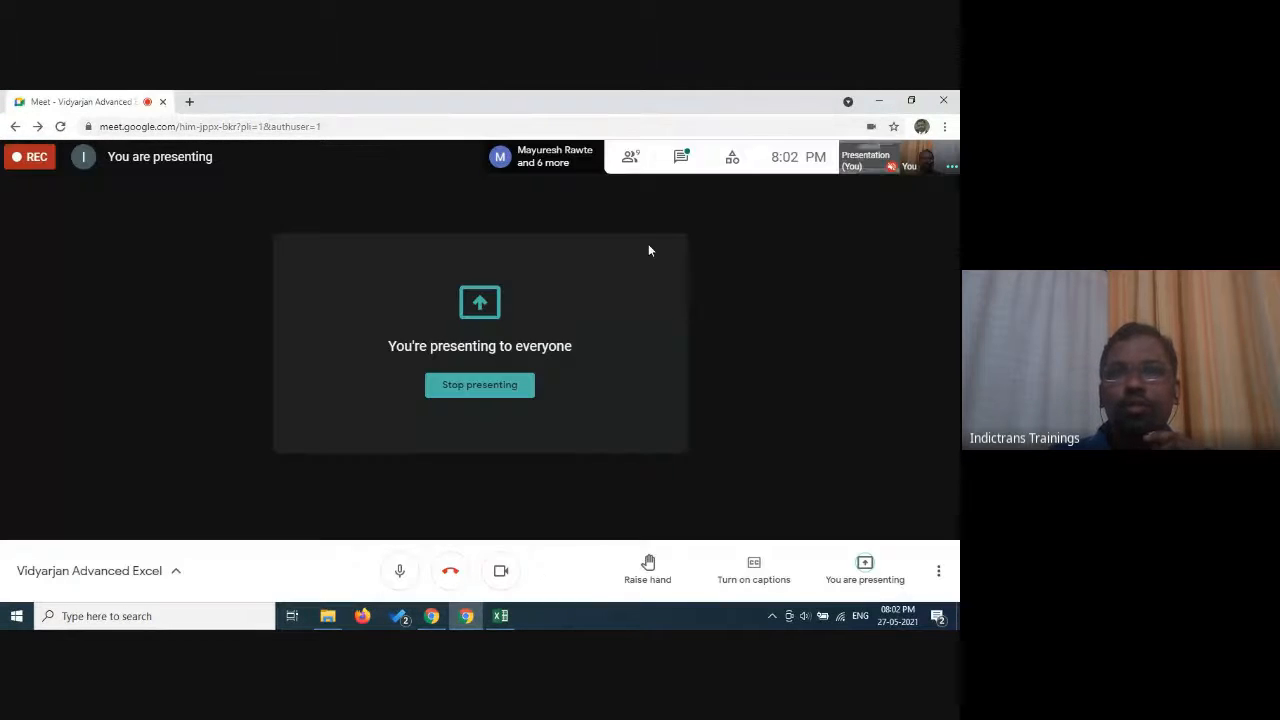
left_click(681, 158)
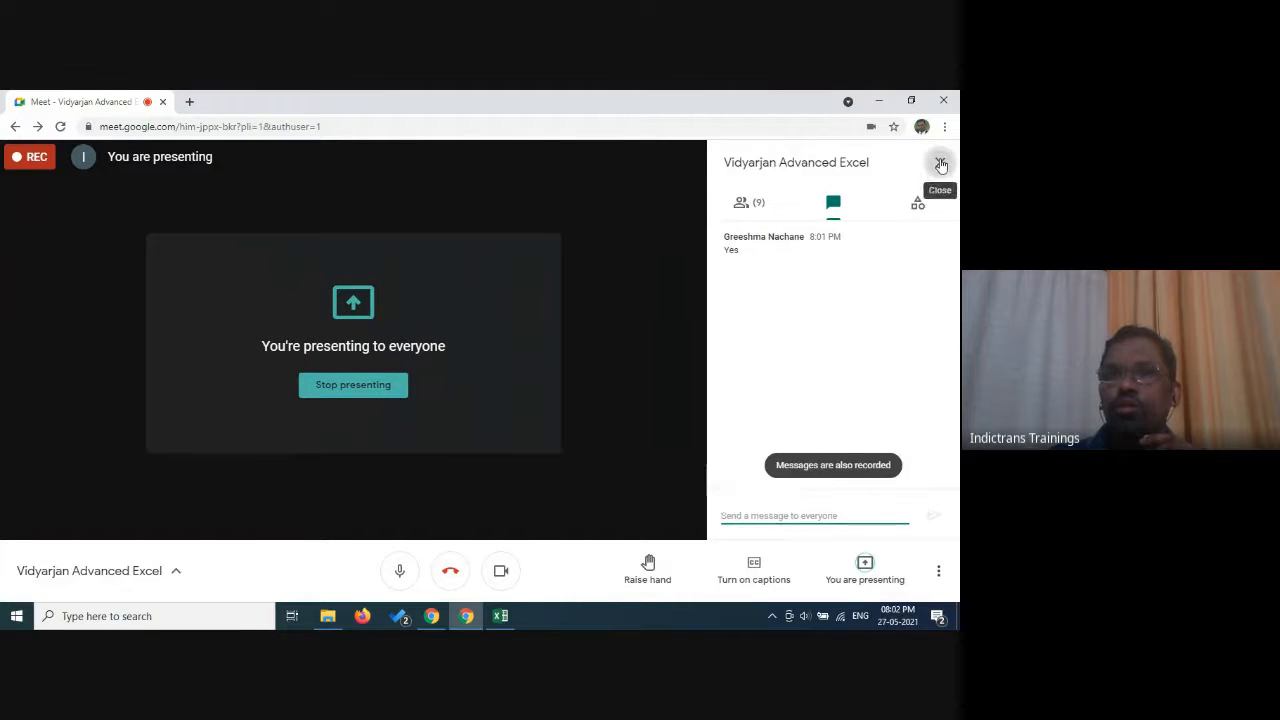
left_click(941, 162)
left_click(500, 615)
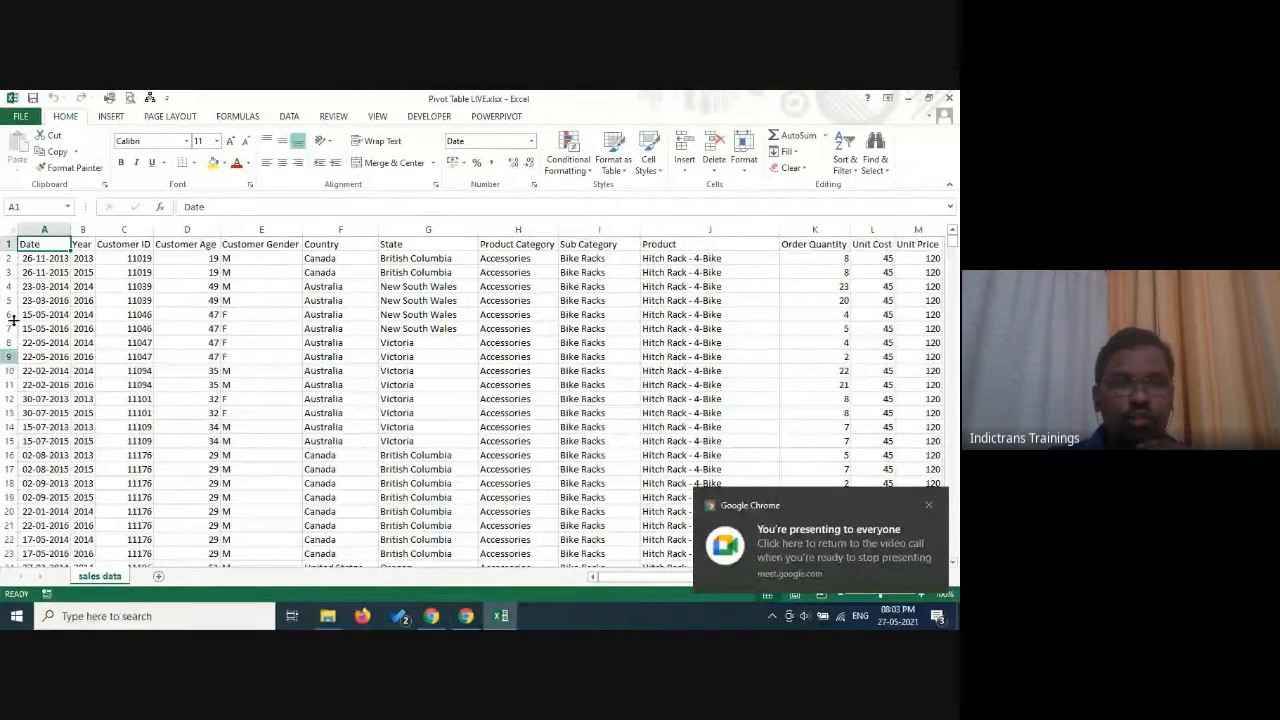
Examine how far the sales data extends, from the header row down to the last record.
left_click(245, 413)
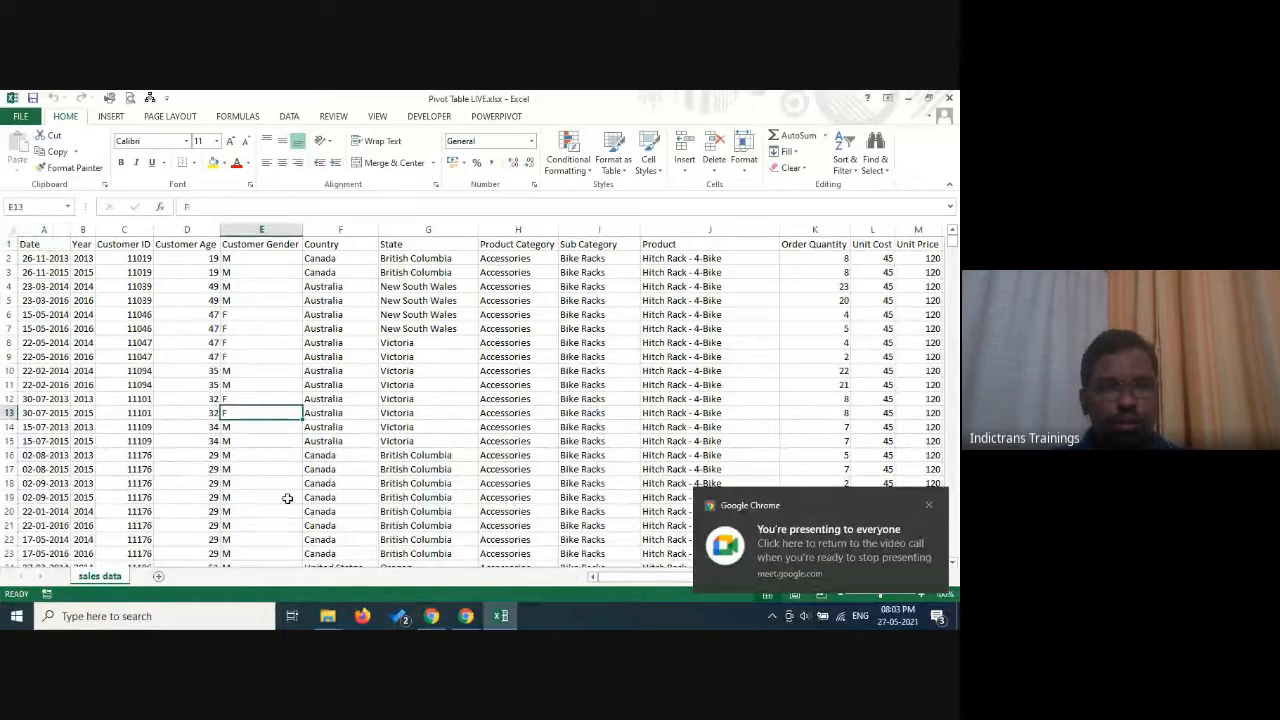
key("ctrl+Home")
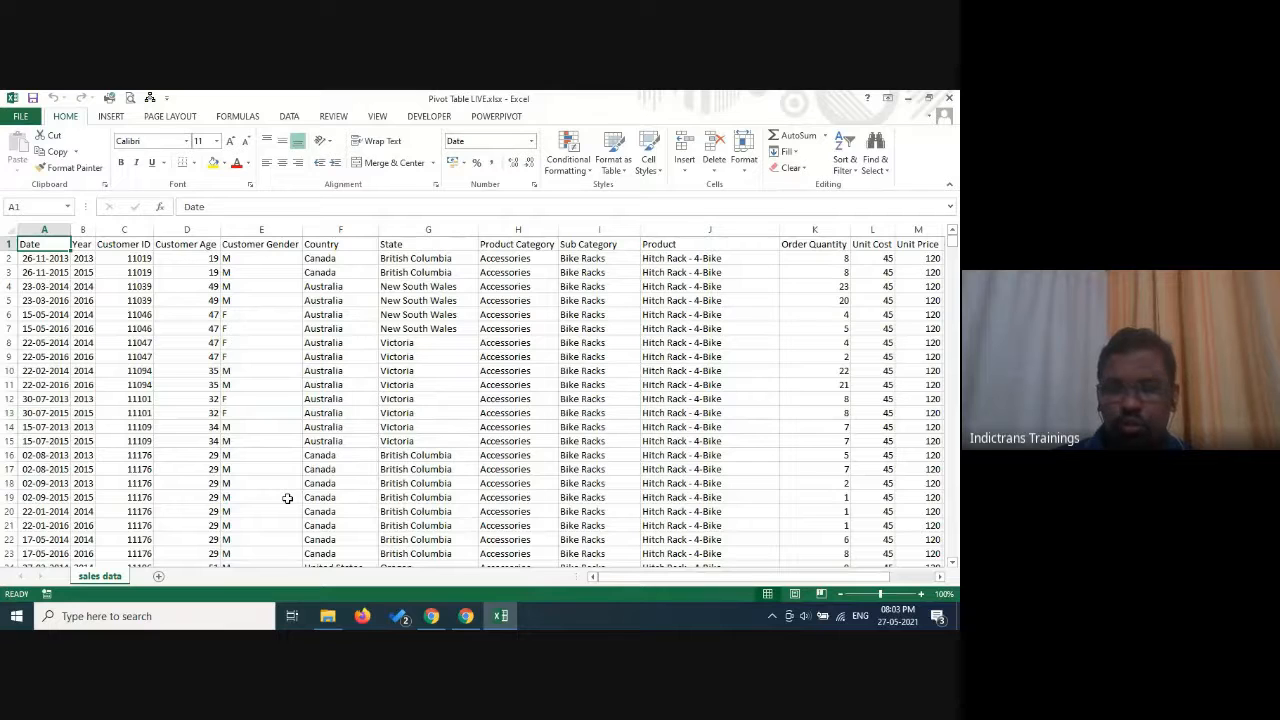
key("ctrl+shift+Down")
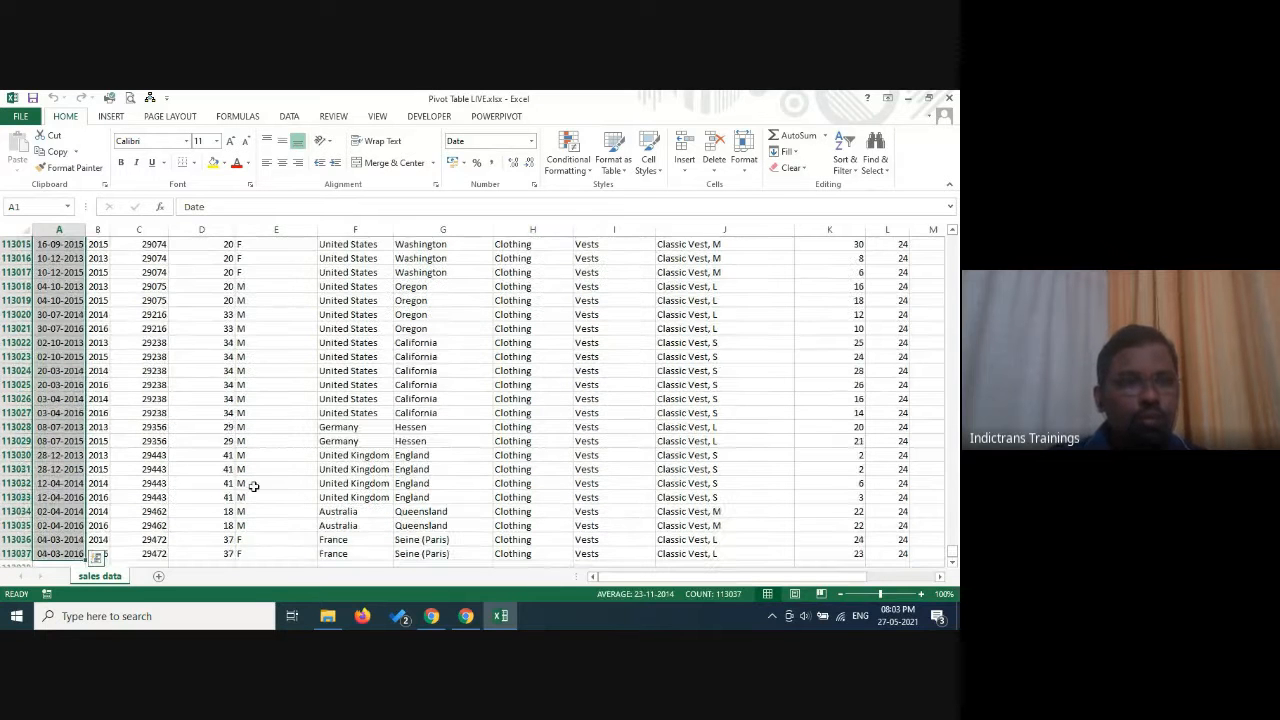
left_click(131, 473)
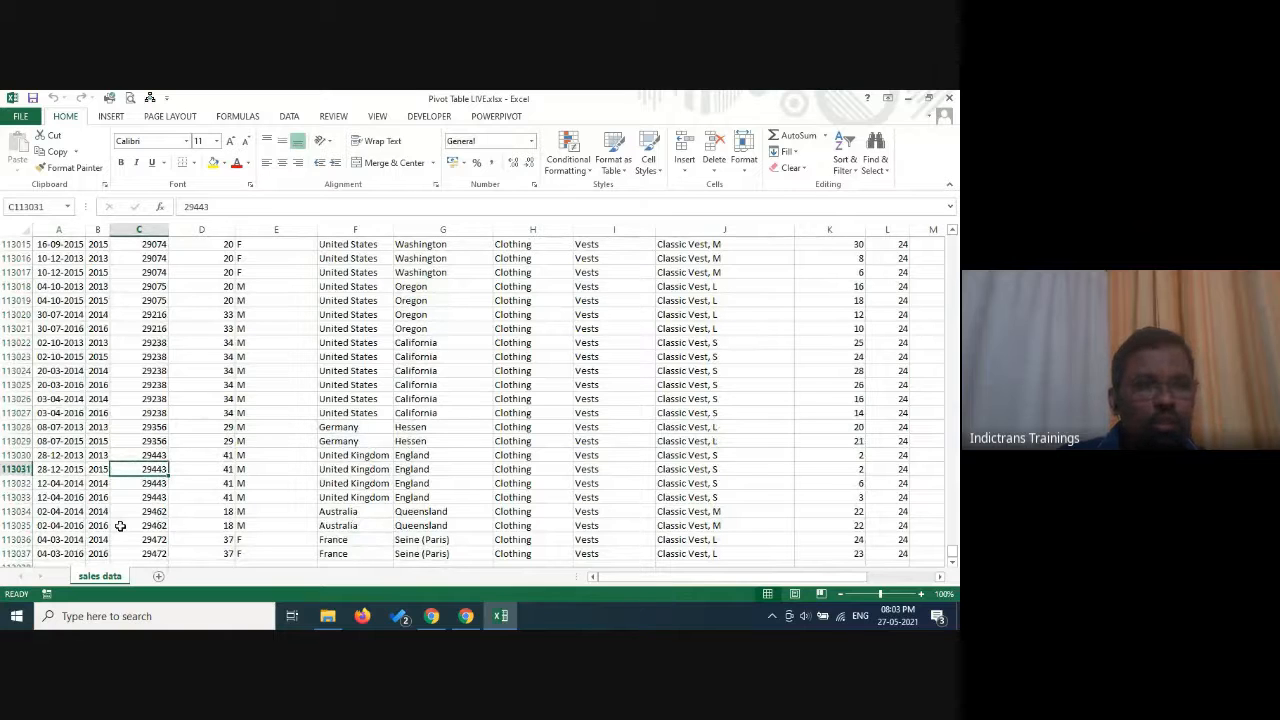
scroll(145, 513, "down", 1)
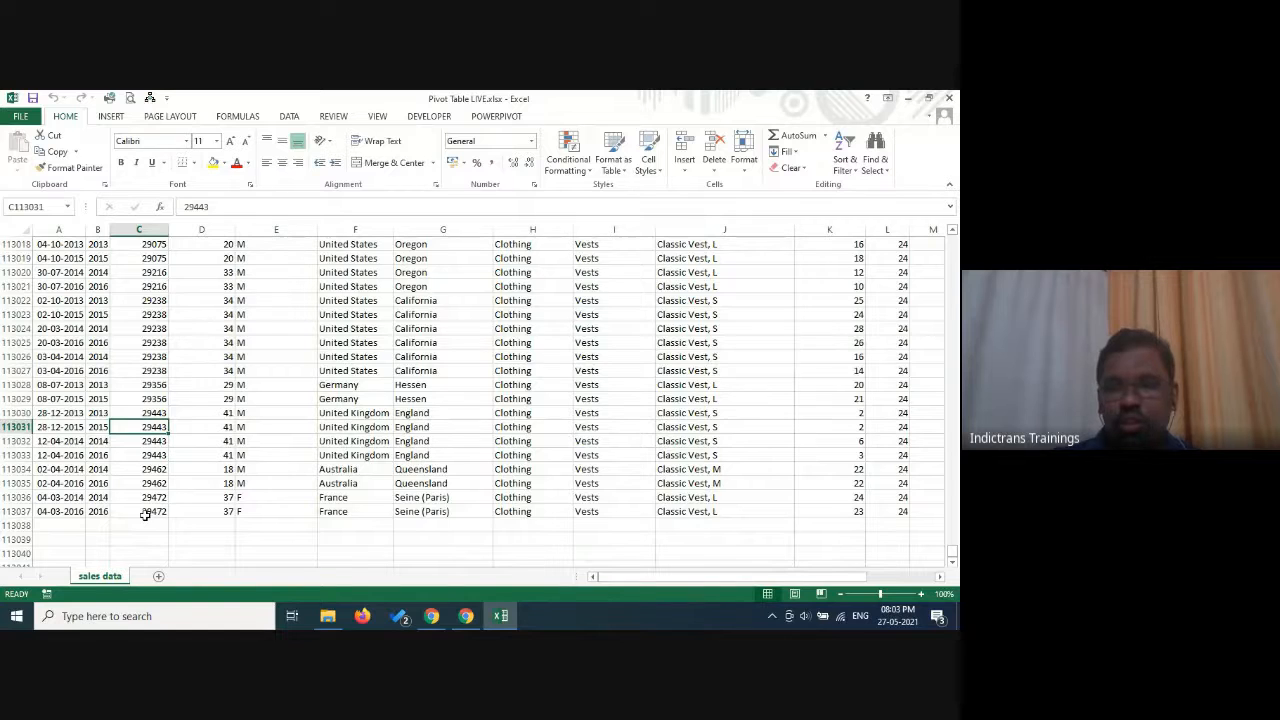
key("ctrl+Home")
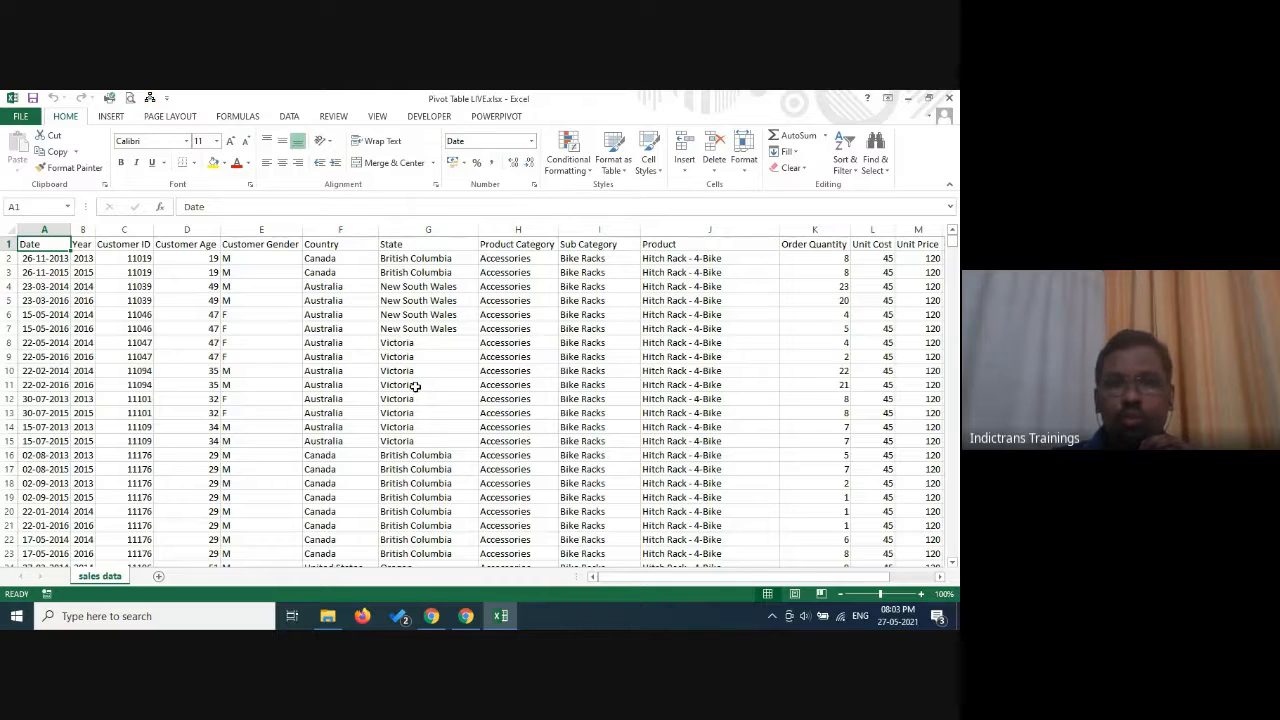
Switch to Google Meet, admit another person waiting to join the call, and return to the Excel workbook.
left_click(470, 617)
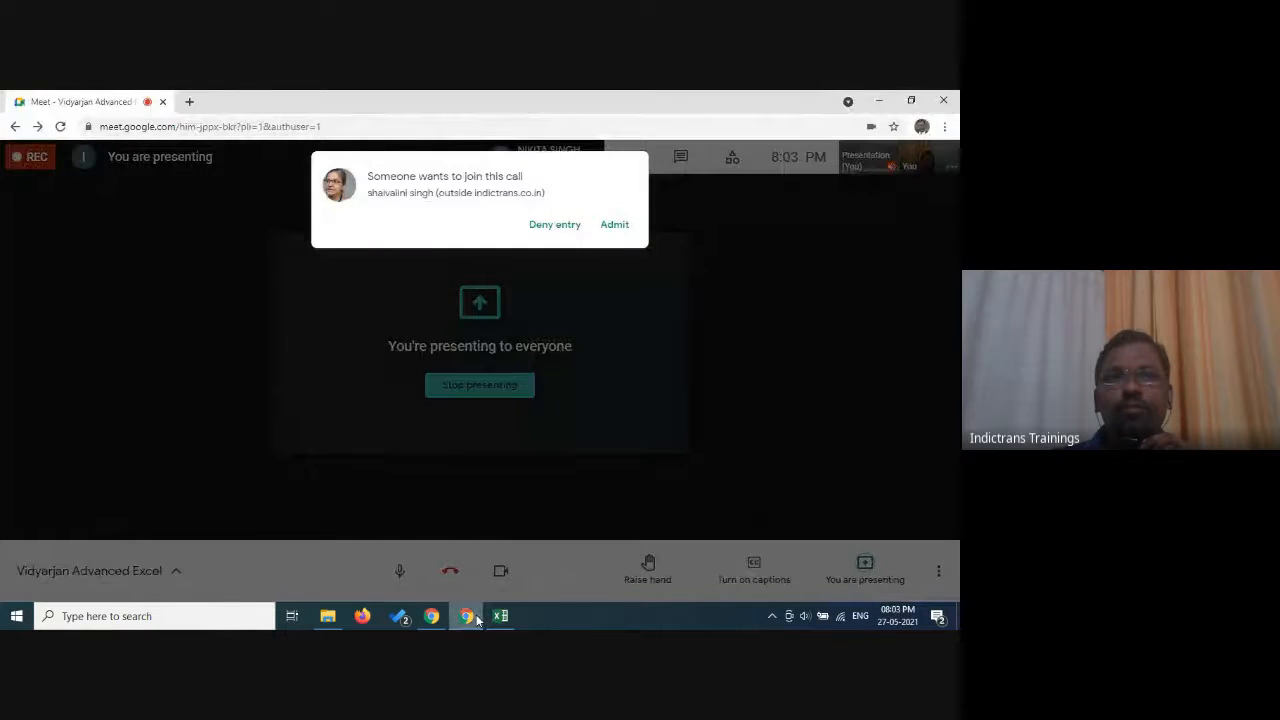
left_click(613, 226)
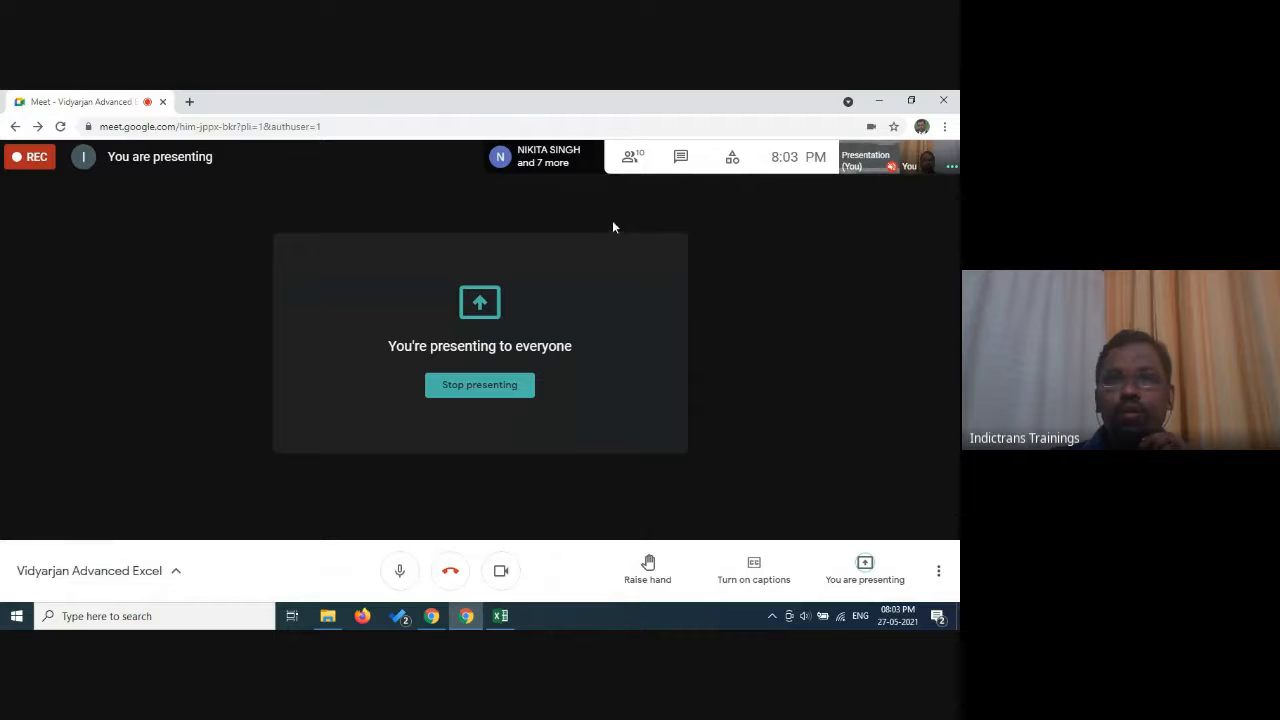
left_click(505, 620)
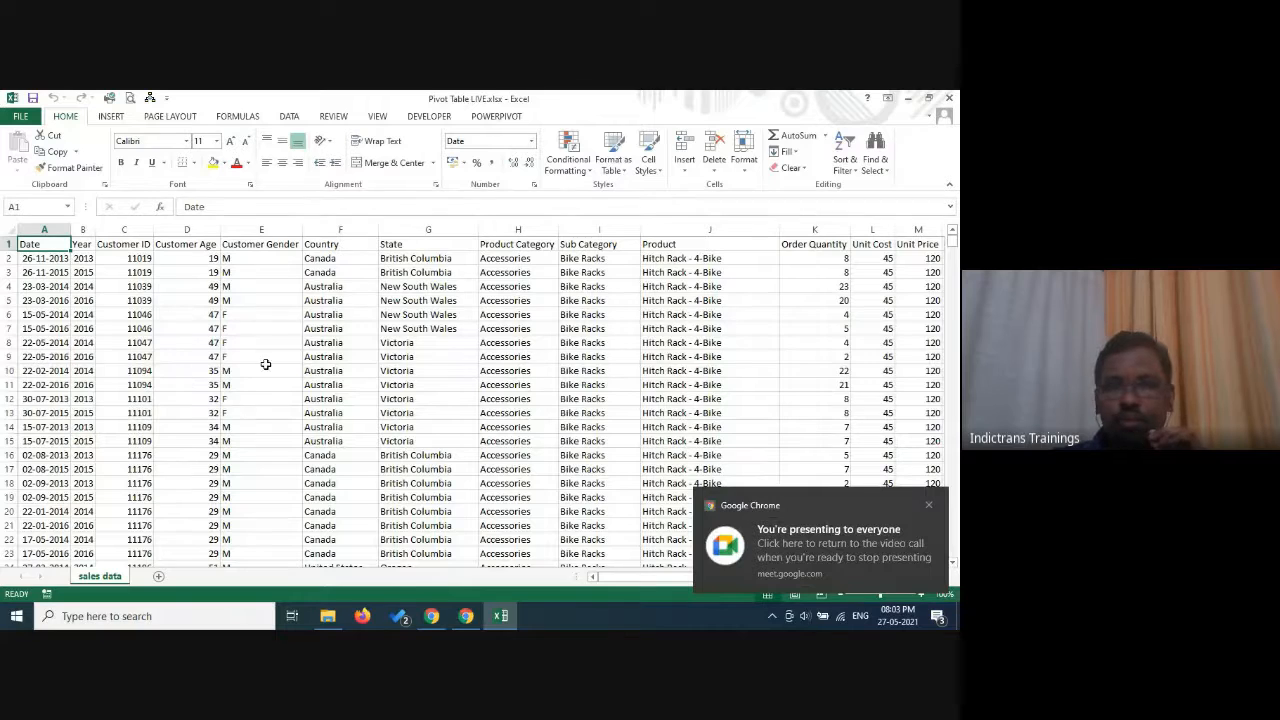
left_click(331, 345)
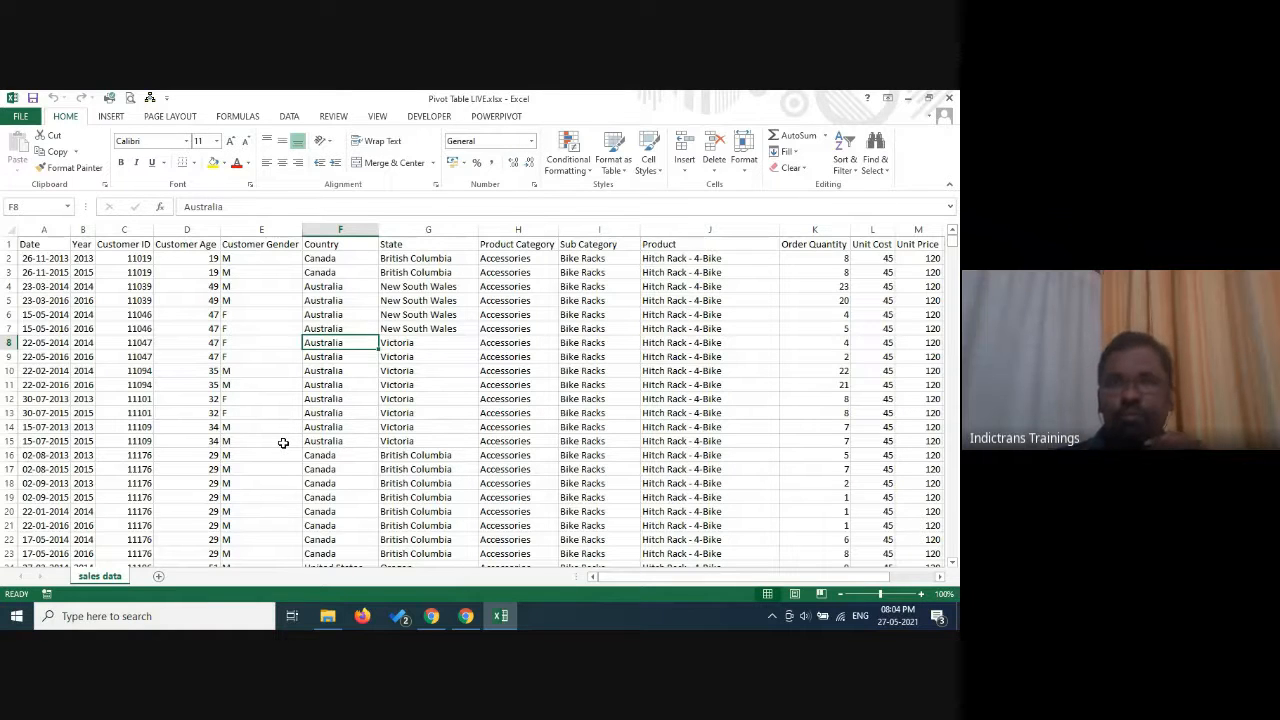
left_click(566, 355)
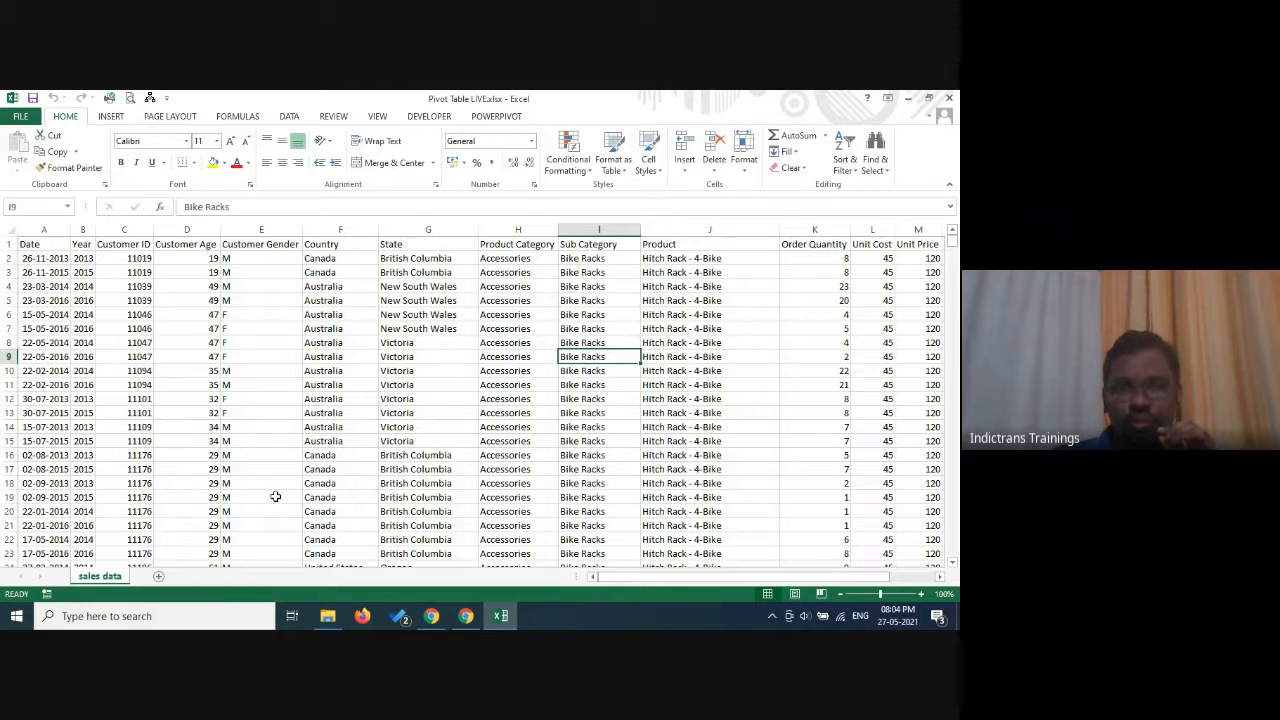
left_click(480, 356)
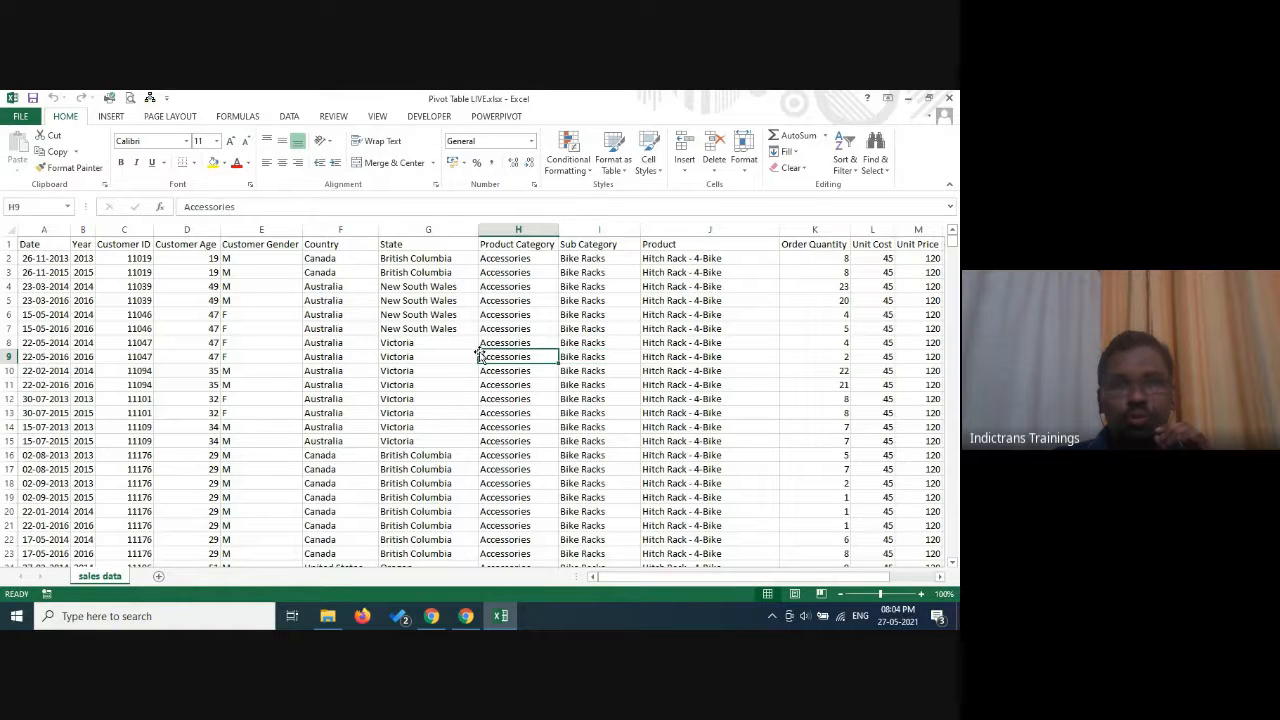
left_click(112, 117)
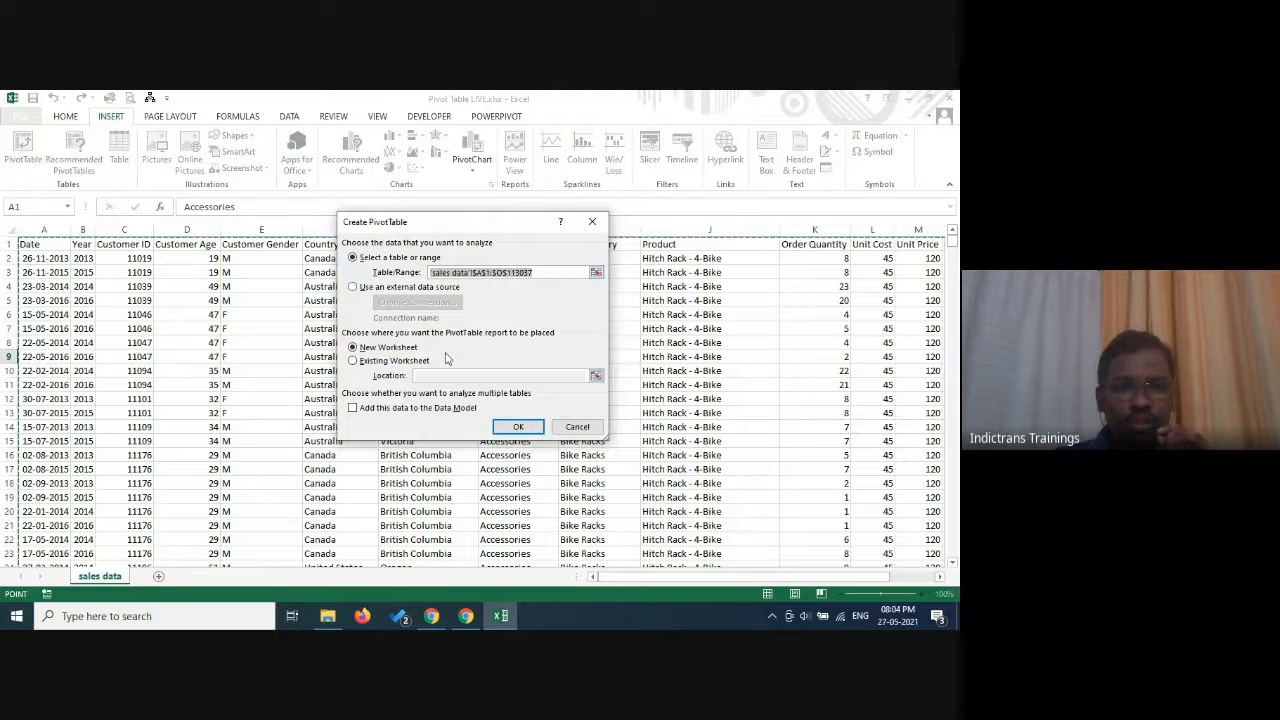
left_click(578, 428)
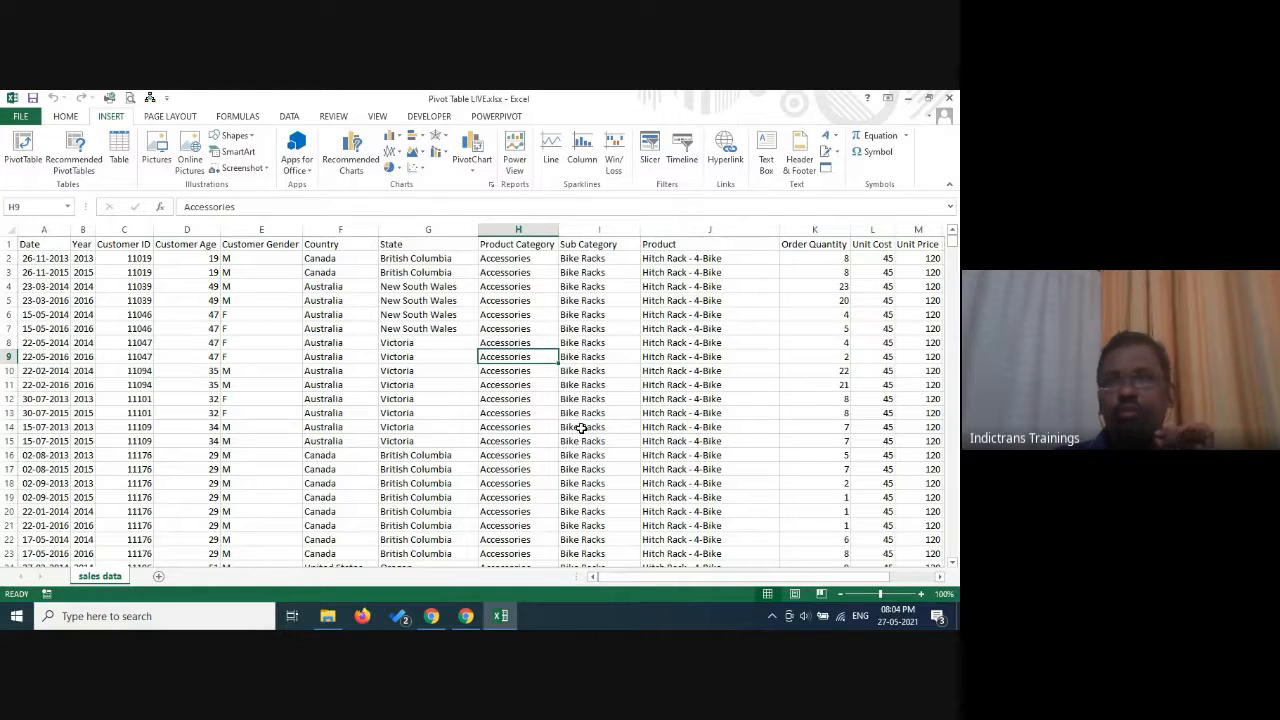
left_click(65, 116)
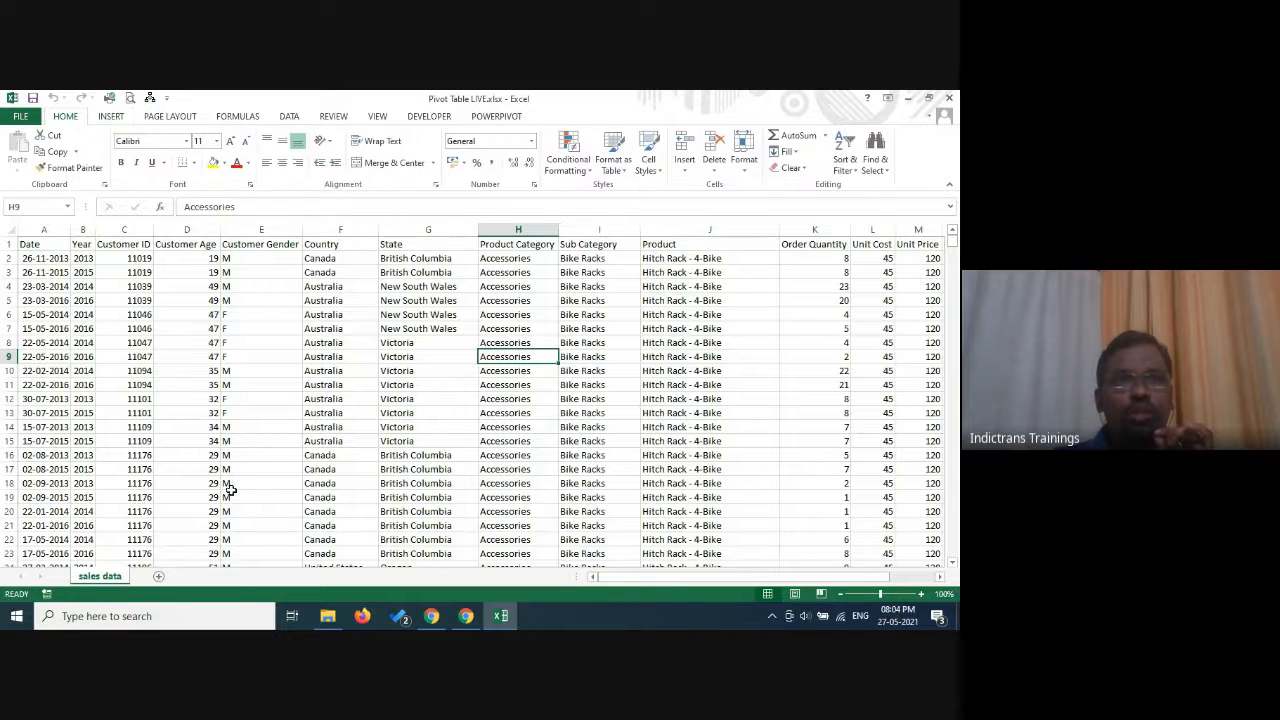
Format the sales data range $A$1:$O$113037 as a table with headers, using the light grey banded style.
left_click(294, 352)
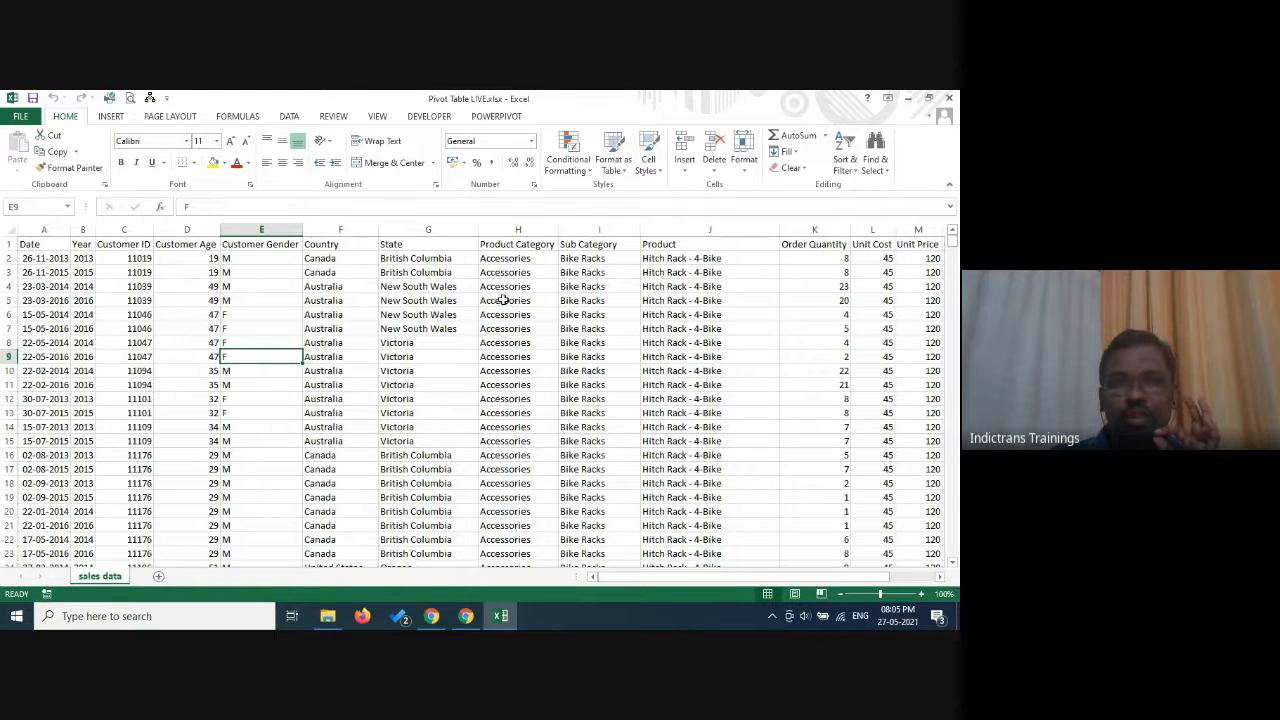
left_click(505, 300)
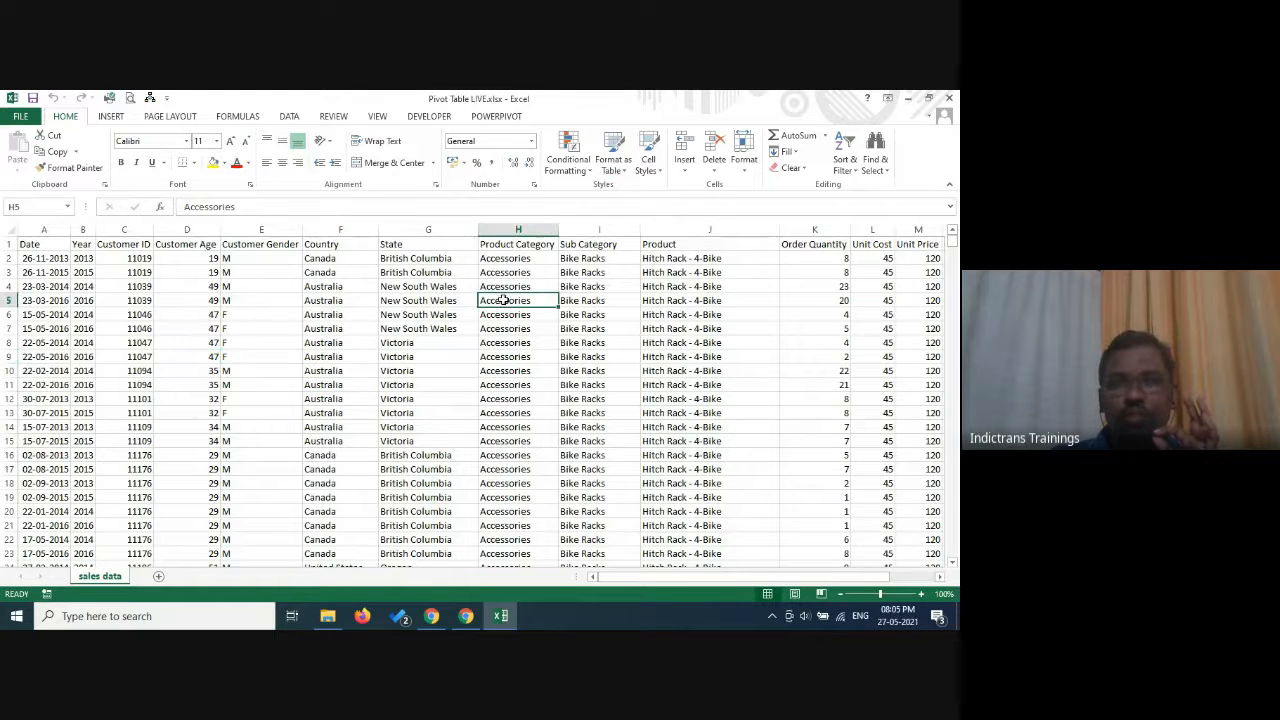
left_click(624, 171)
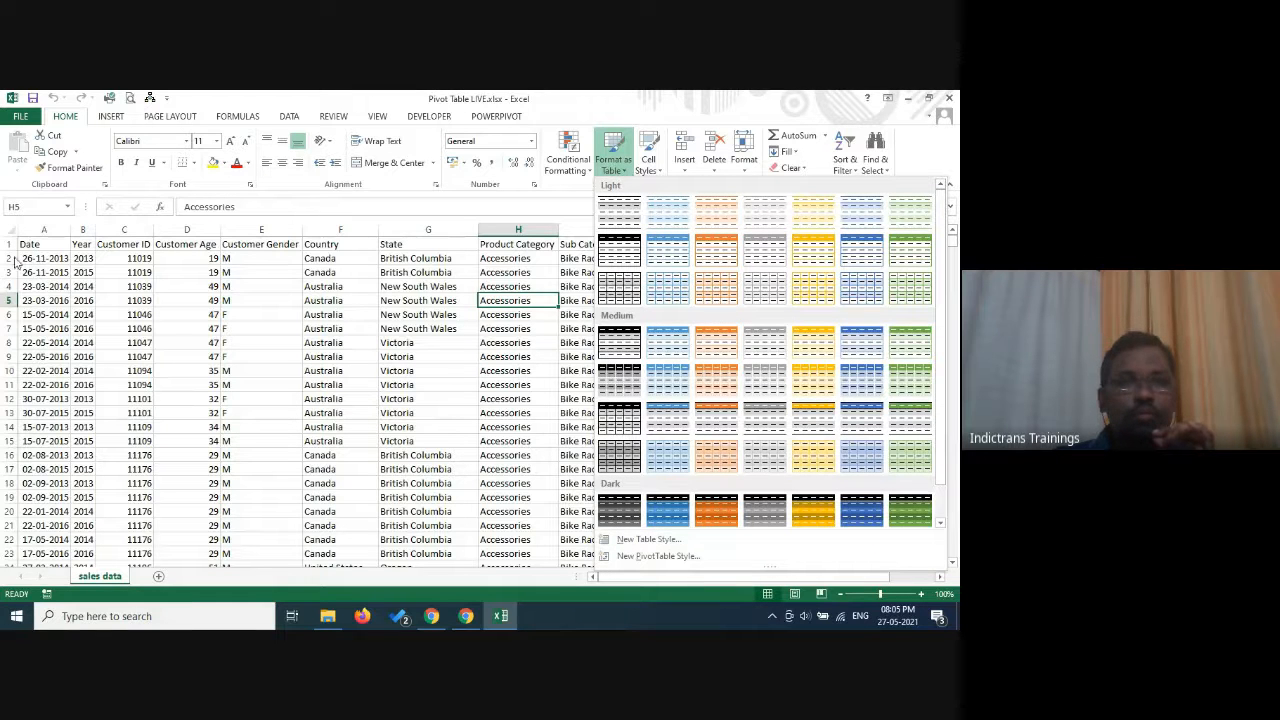
left_click(507, 343)
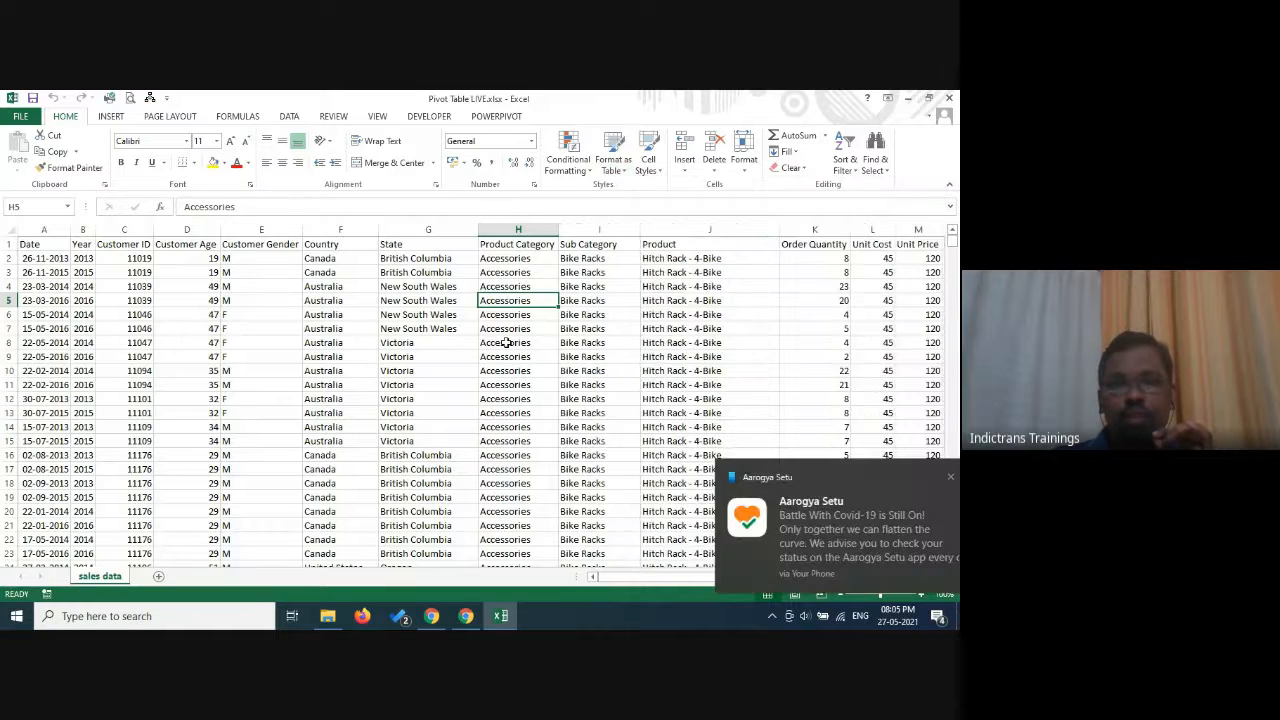
left_click(507, 343)
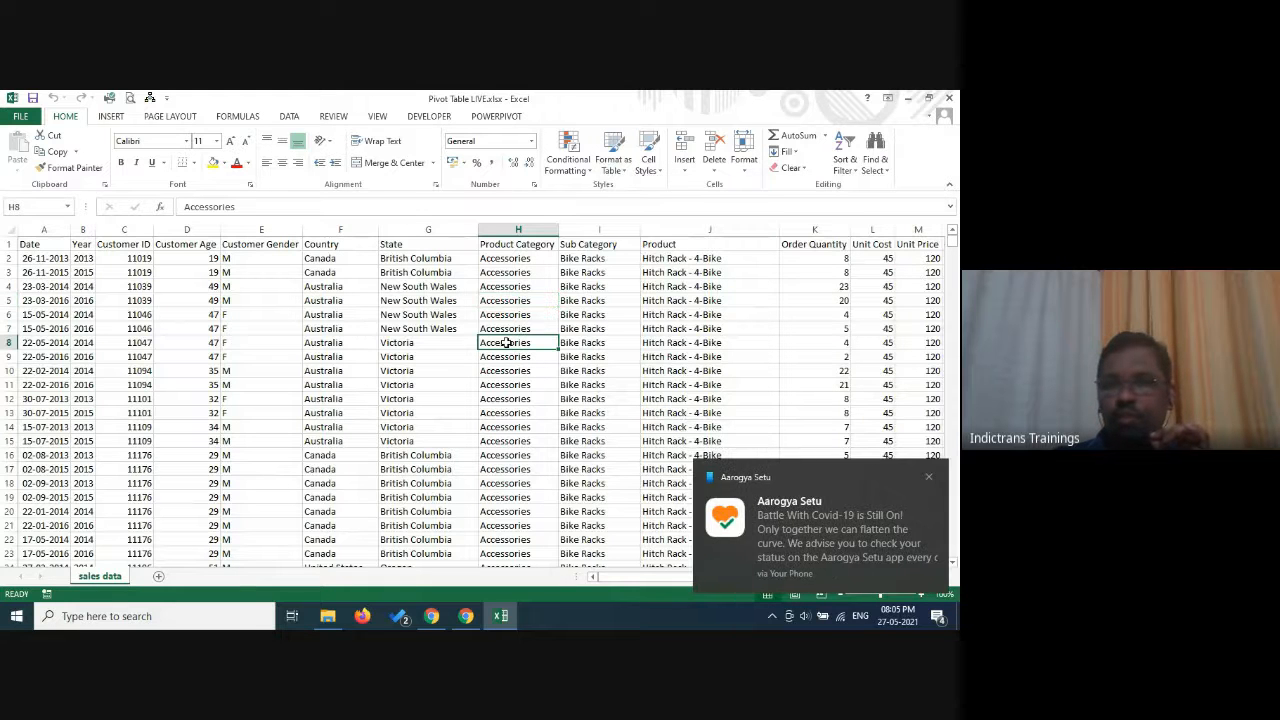
left_click(929, 477)
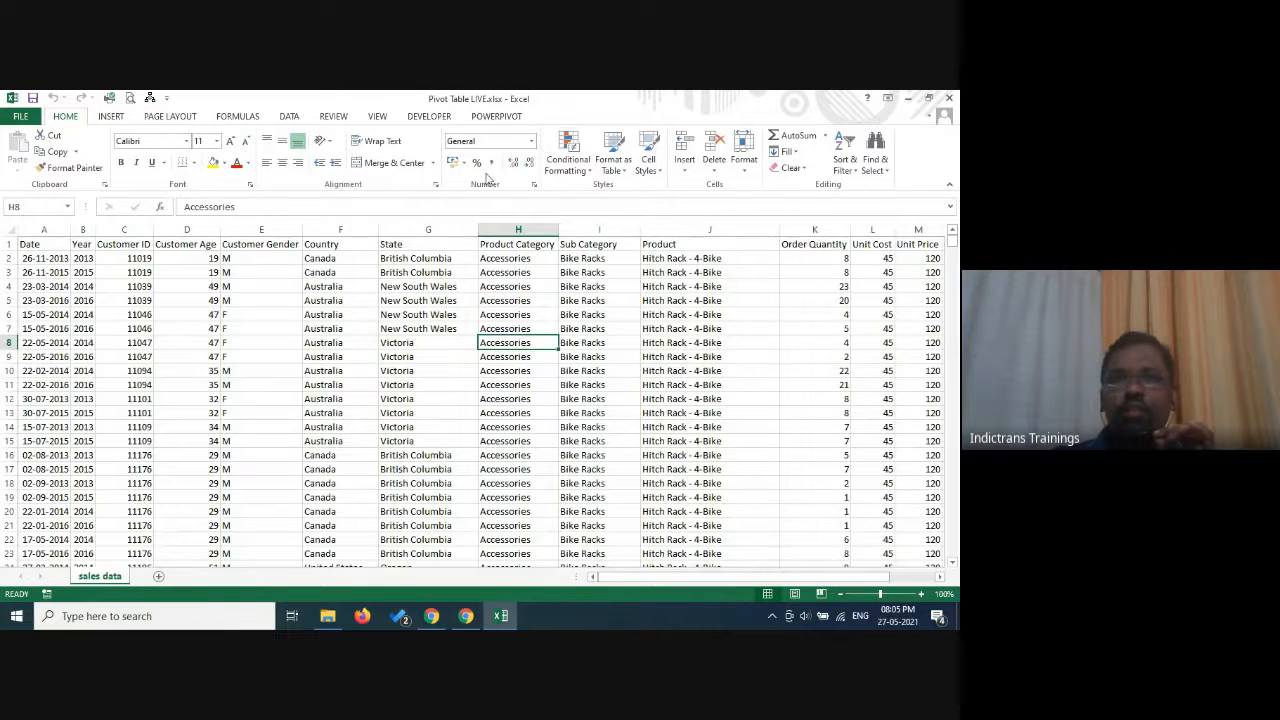
left_click(620, 170)
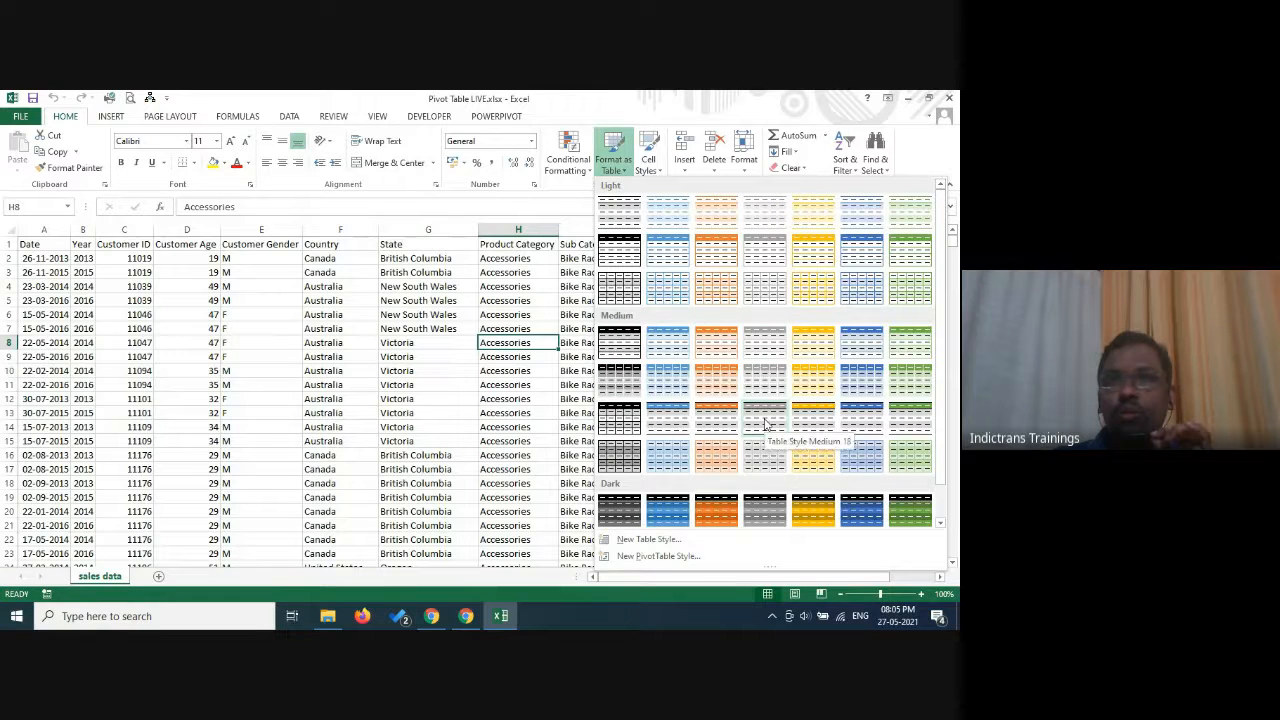
left_click(765, 212)
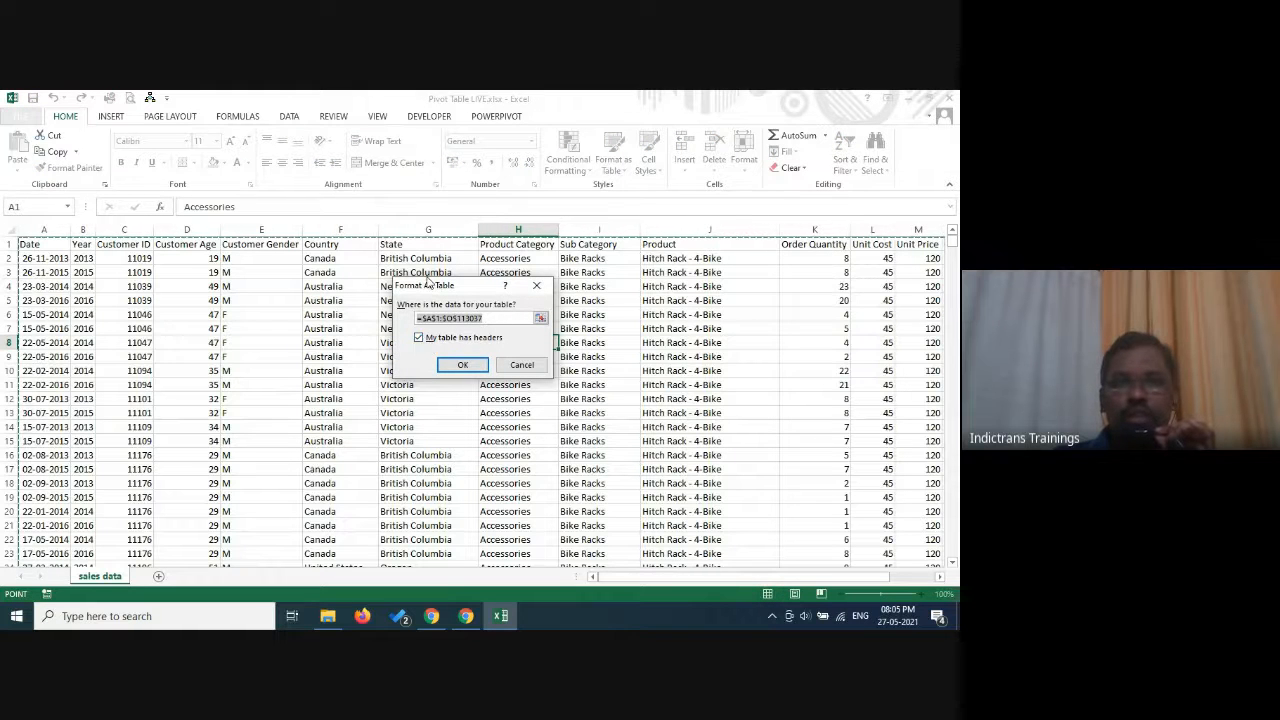
left_click(464, 365)
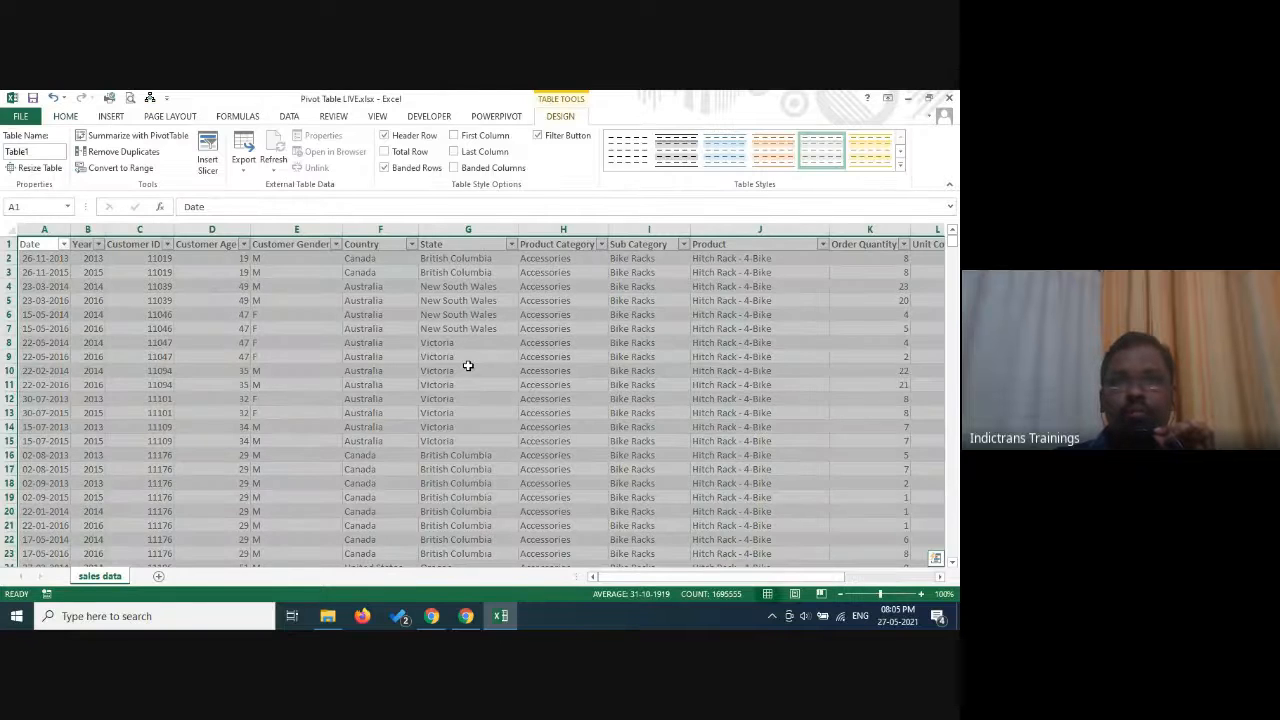
left_click(467, 366)
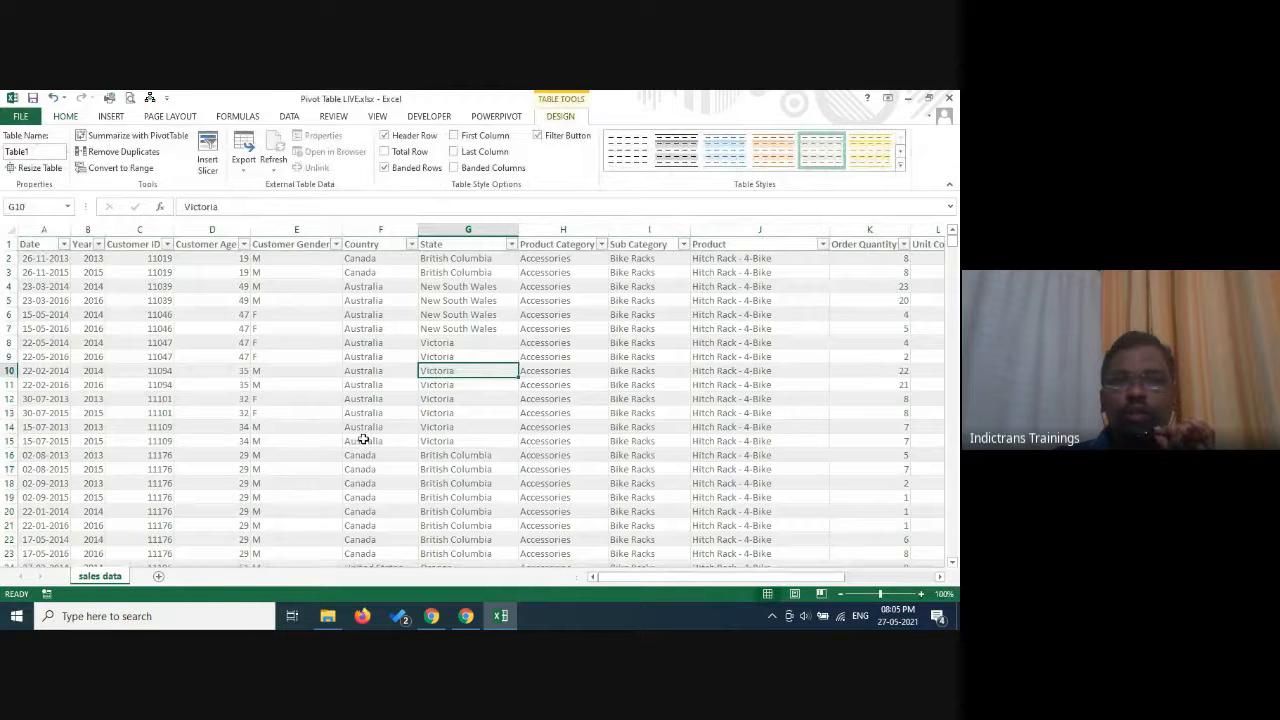
Change the sales table's style to the light black one with grey banded rows.
left_click(675, 155)
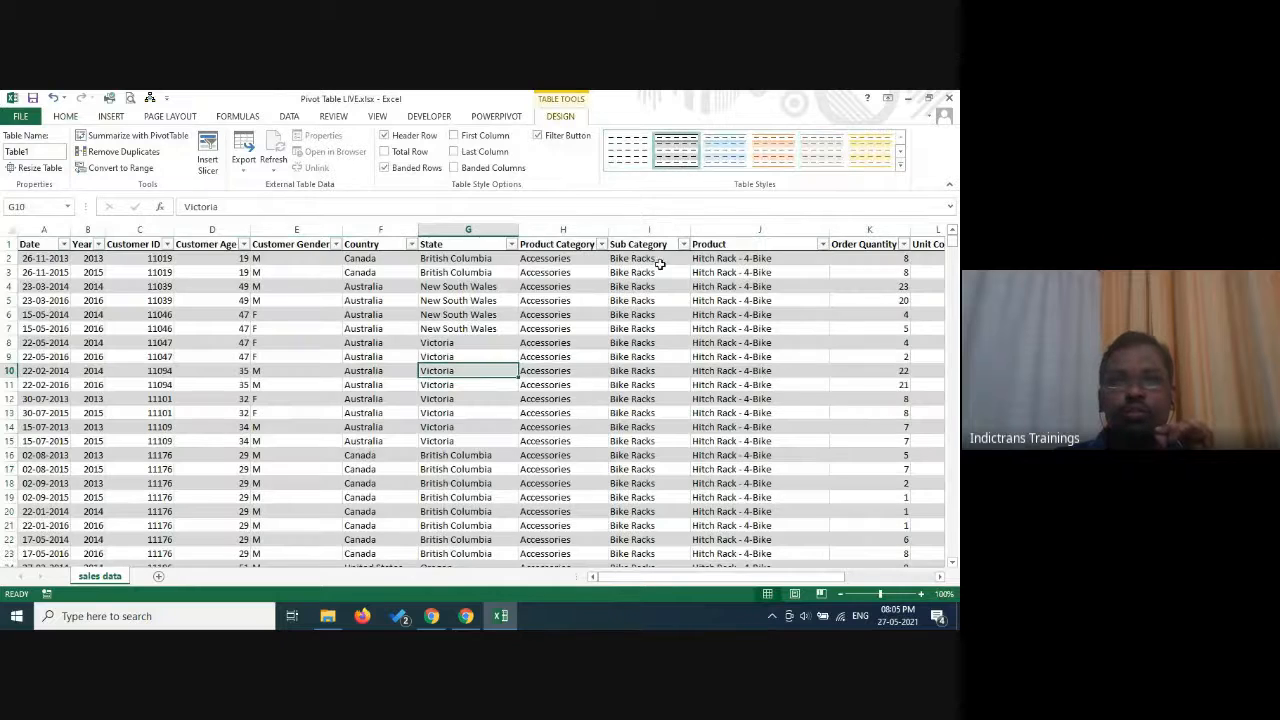
left_click(533, 400)
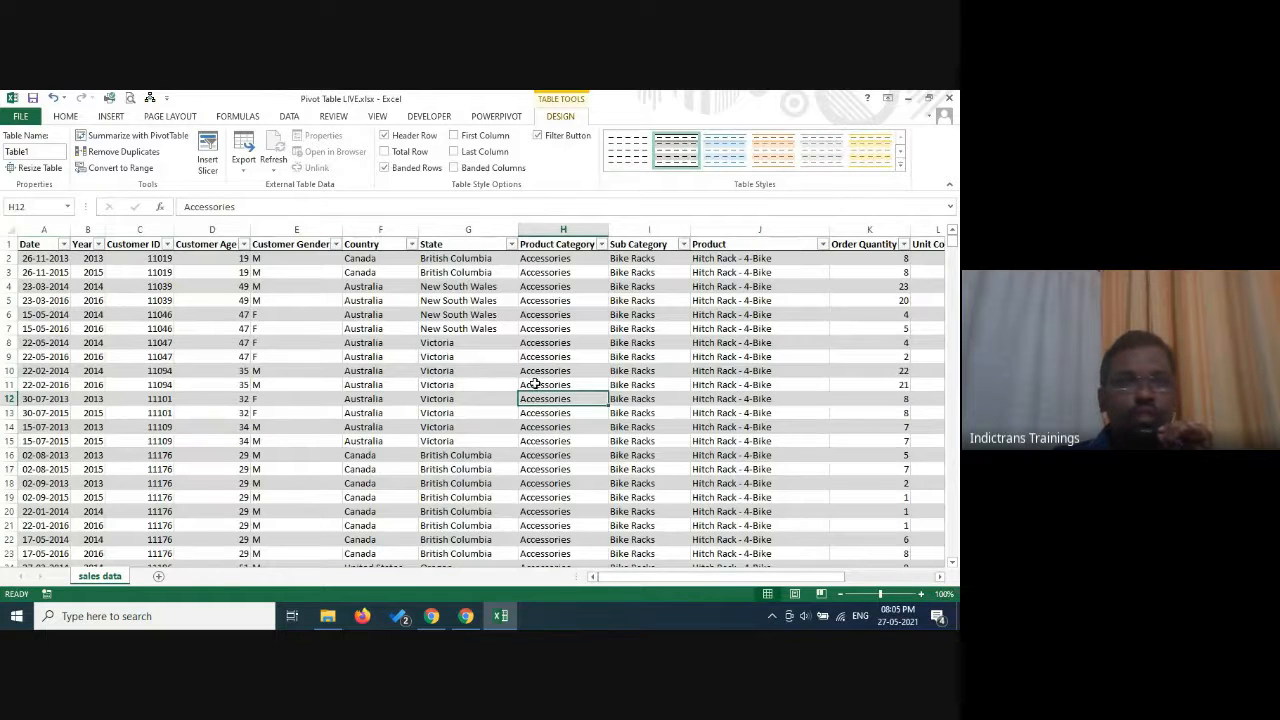
scroll(494, 460, "down", 2)
scroll(511, 450, "up", 2)
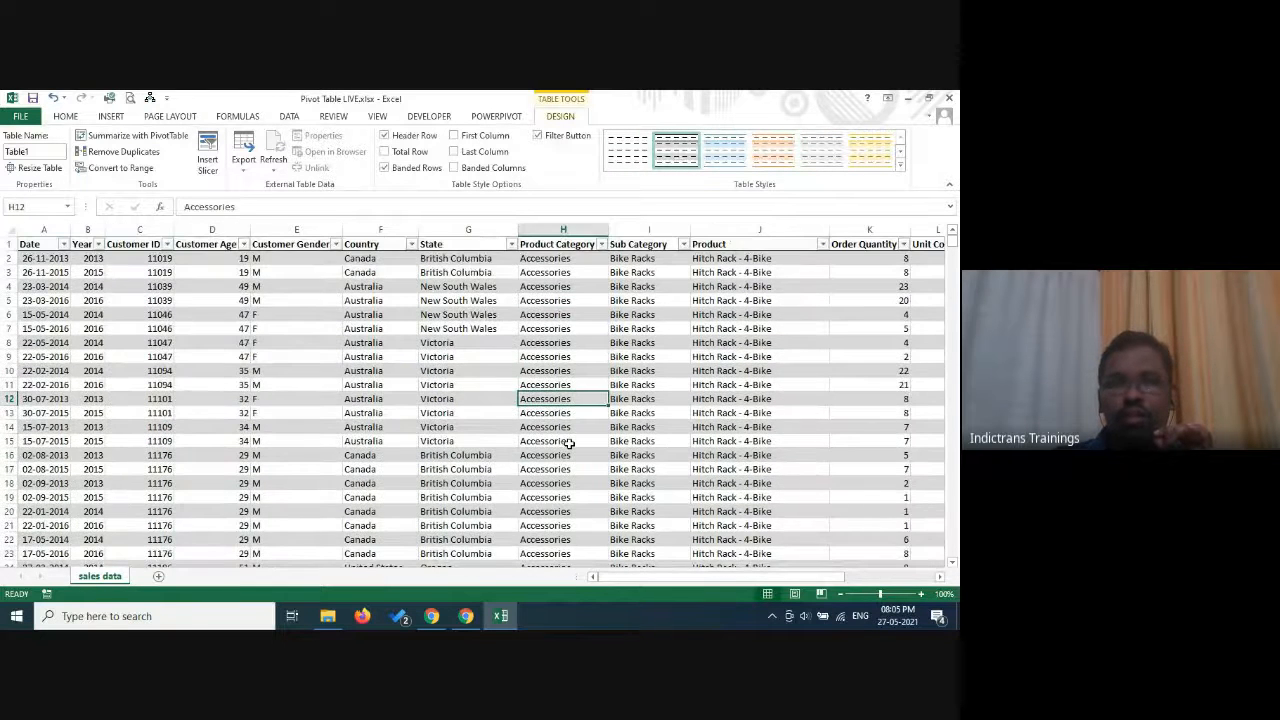
Examine the sales table's overall width and its first columns, from Date and Year through Customer Gender.
left_click(903, 578)
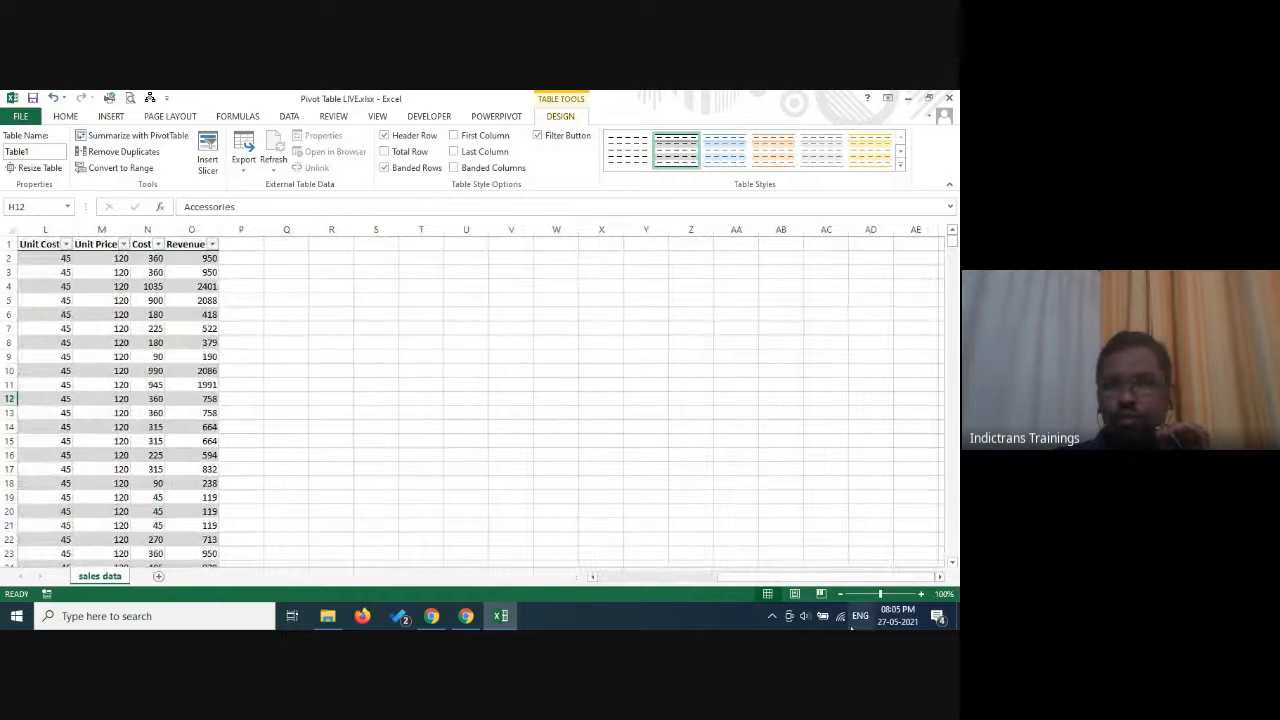
left_click(656, 578)
left_click(656, 578)
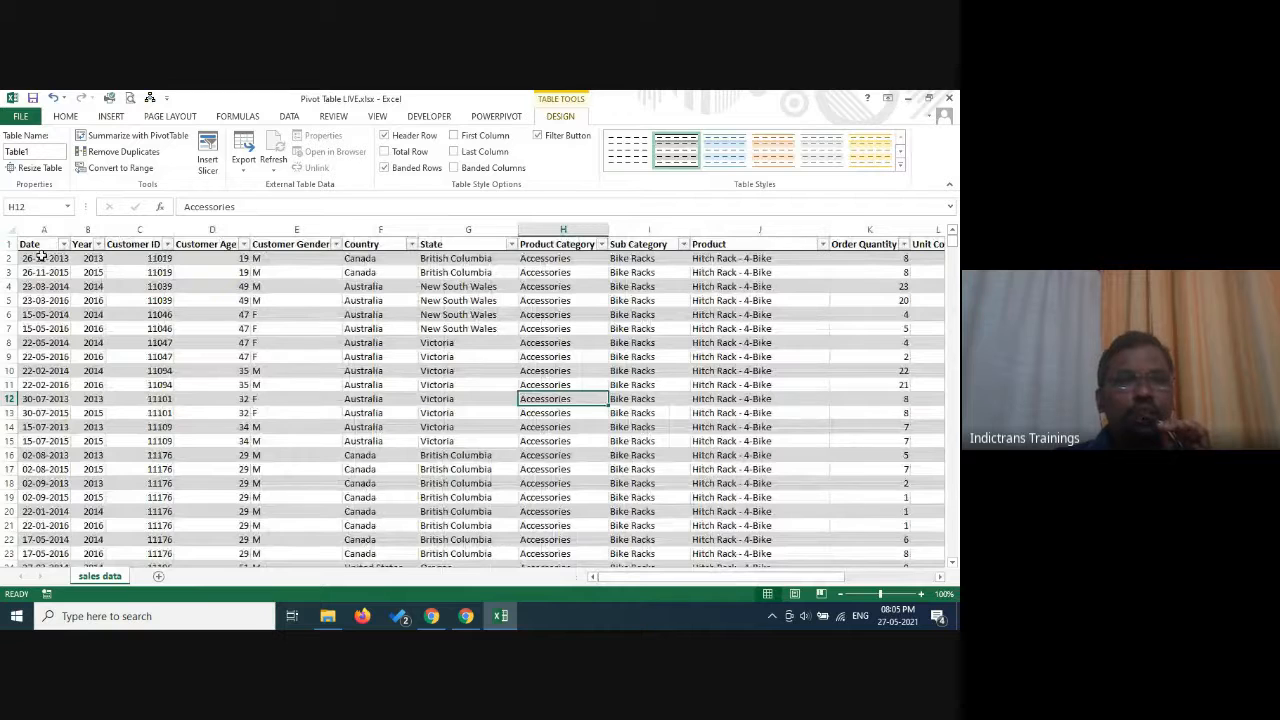
left_click_drag(72, 231, 71, 231)
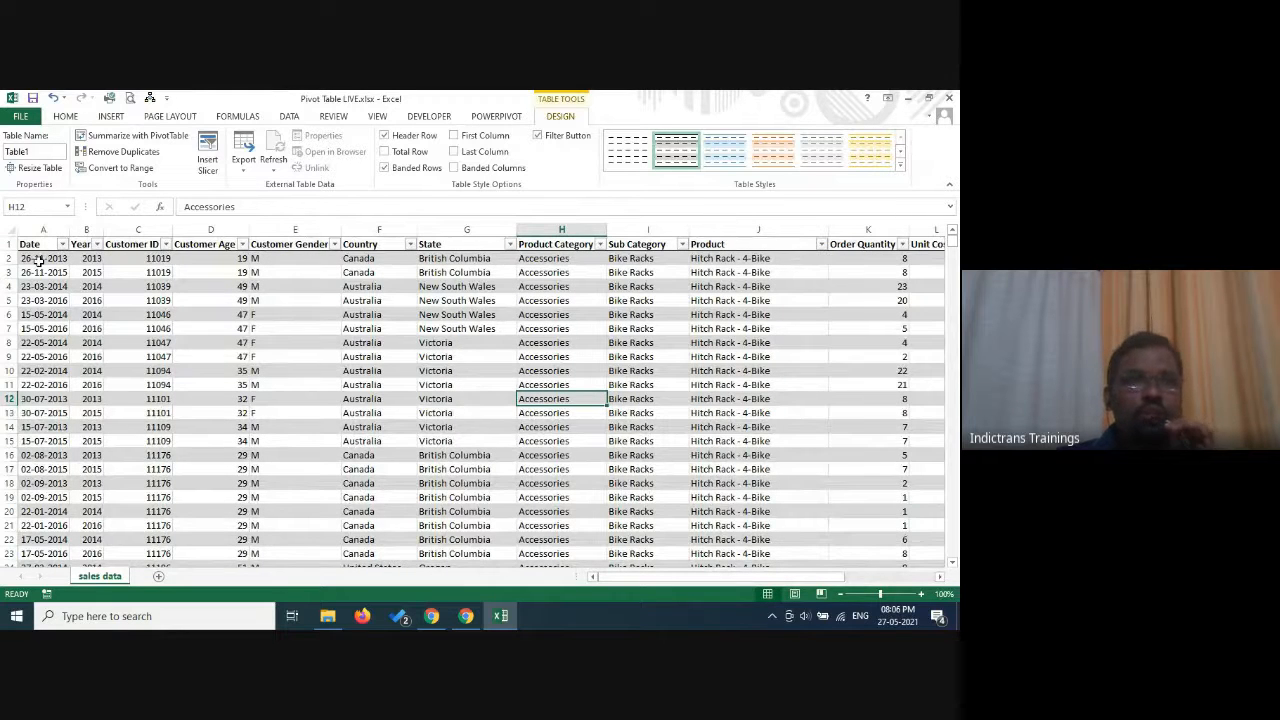
left_click(93, 258)
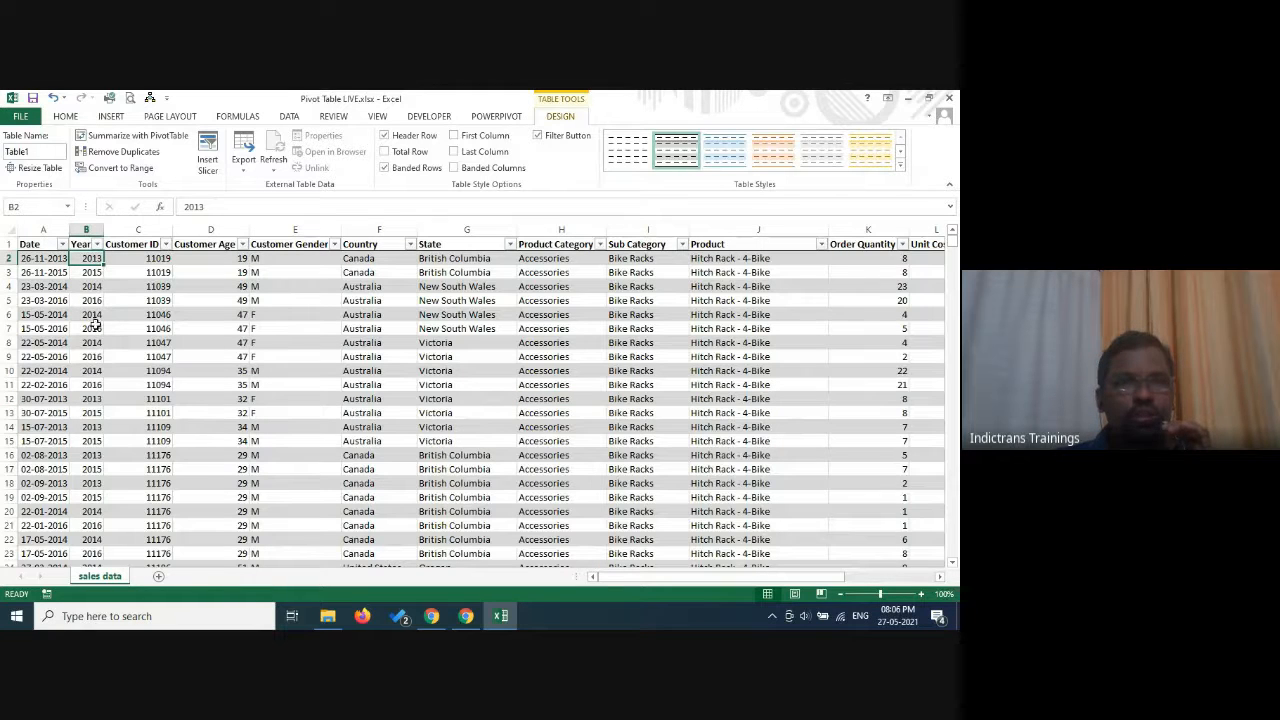
left_click(143, 262)
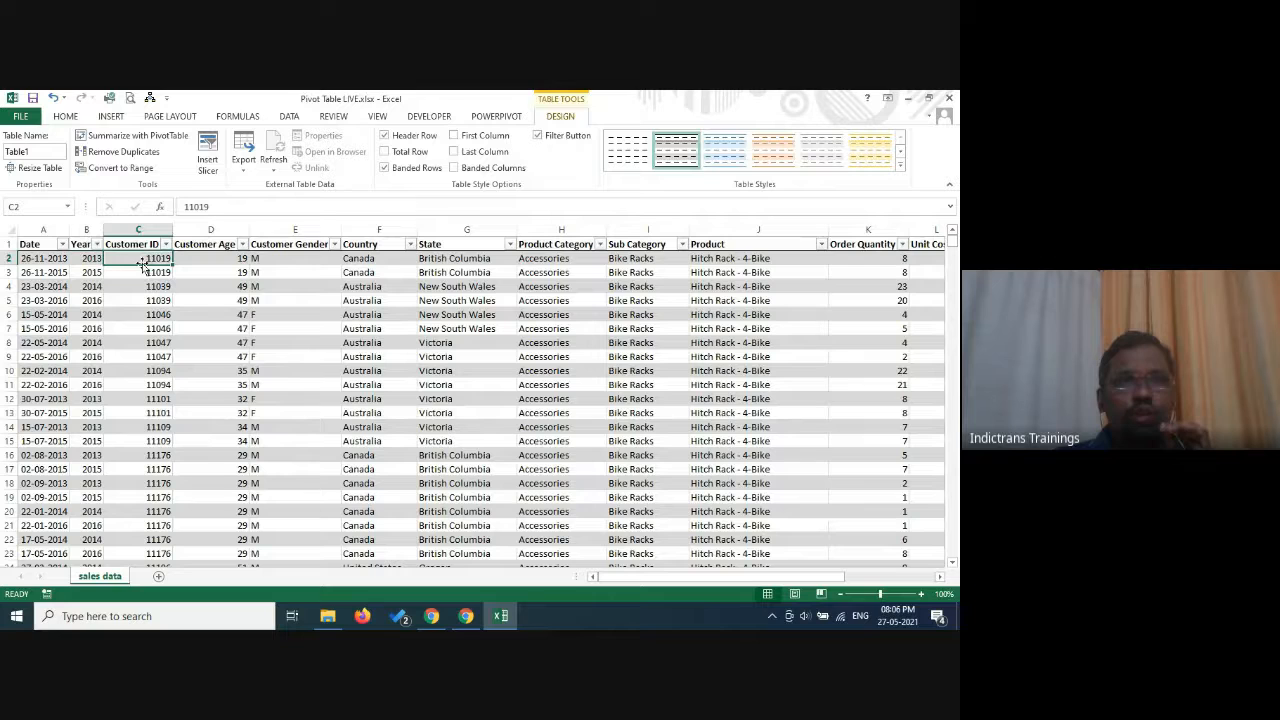
left_click(228, 270)
left_click(314, 270)
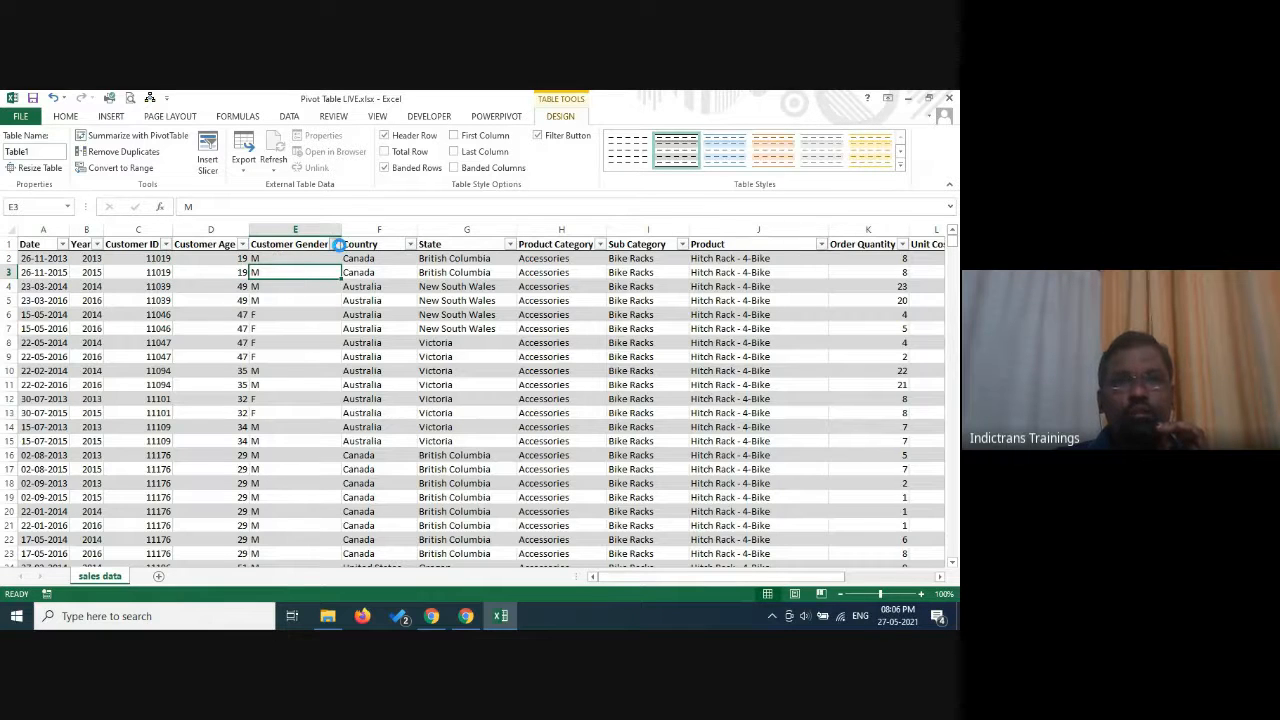
Check the distinct values available in the Customer Gender, Country and State columns without applying any filter.
left_click(335, 244)
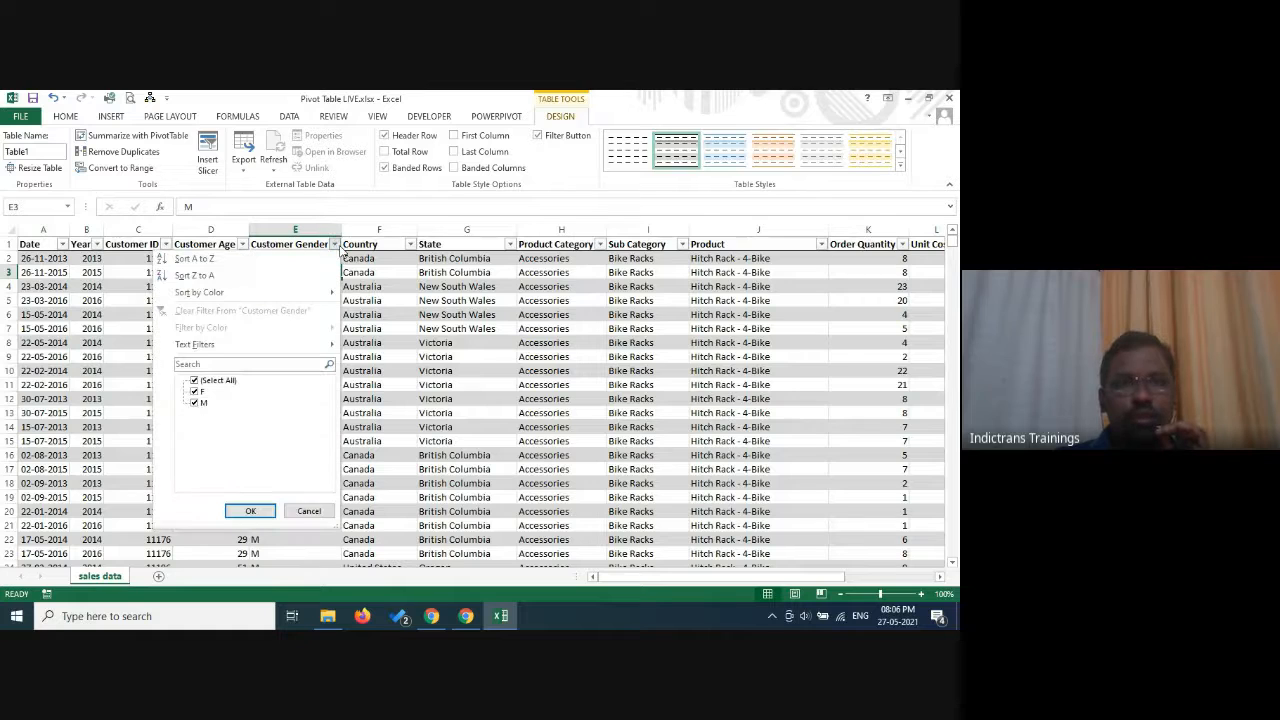
left_click(309, 511)
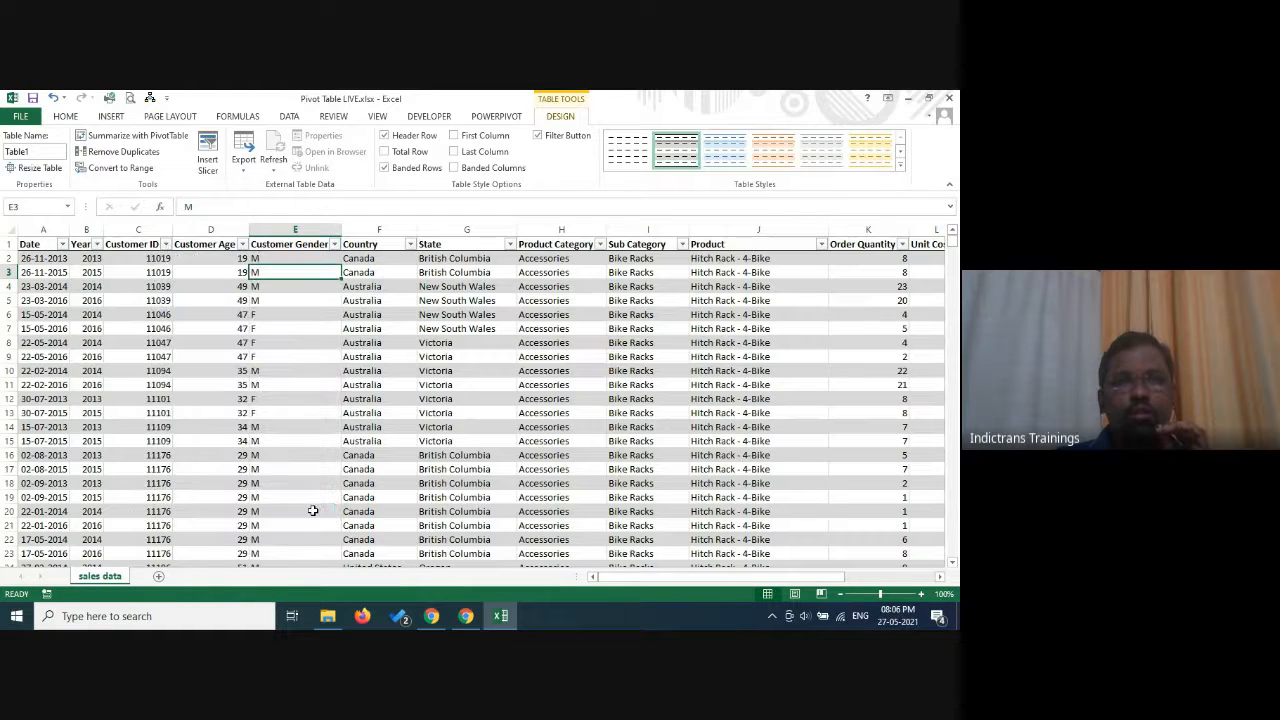
left_click(382, 261)
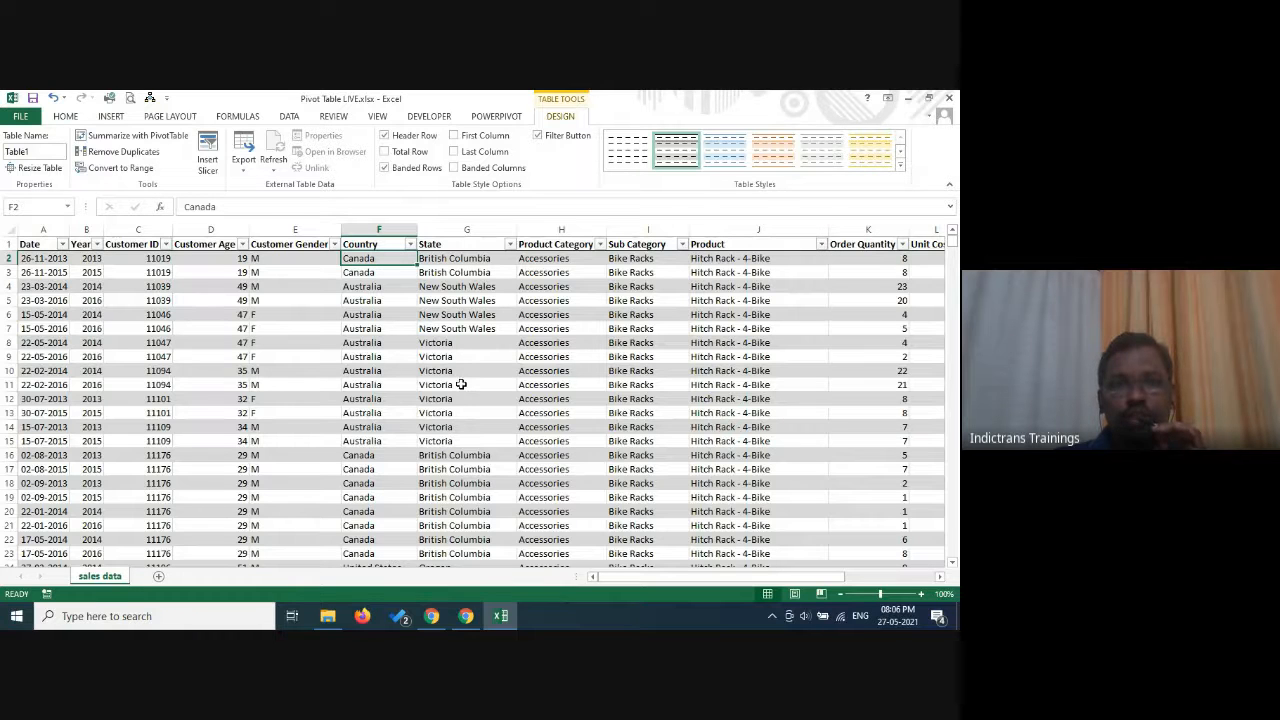
scroll(432, 455, "down", 2)
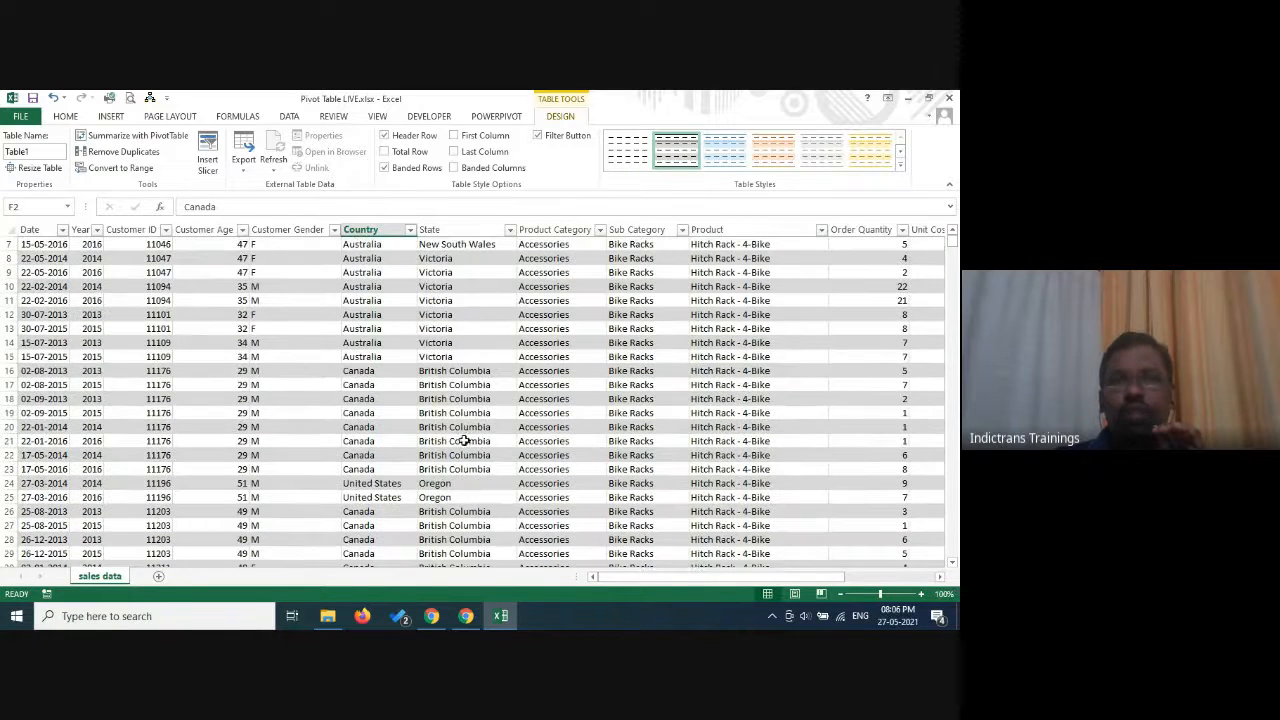
scroll(470, 400, "up", 2)
left_click(410, 244)
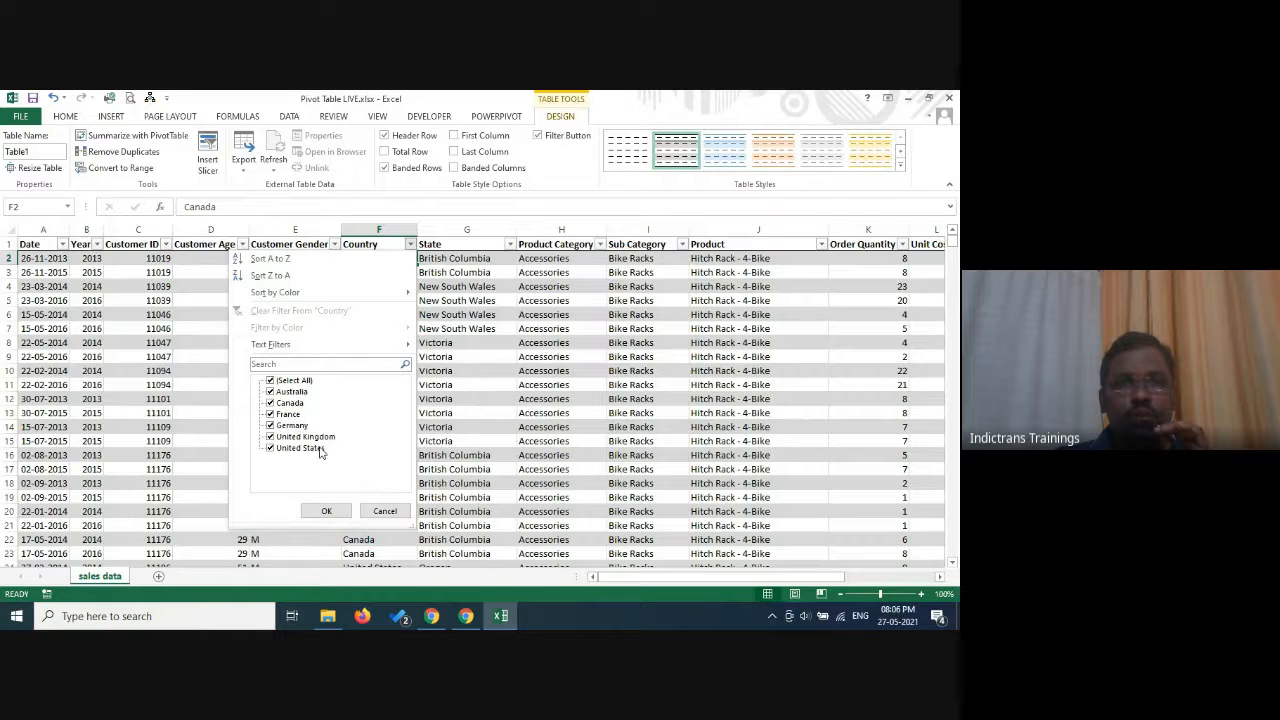
left_click(385, 511)
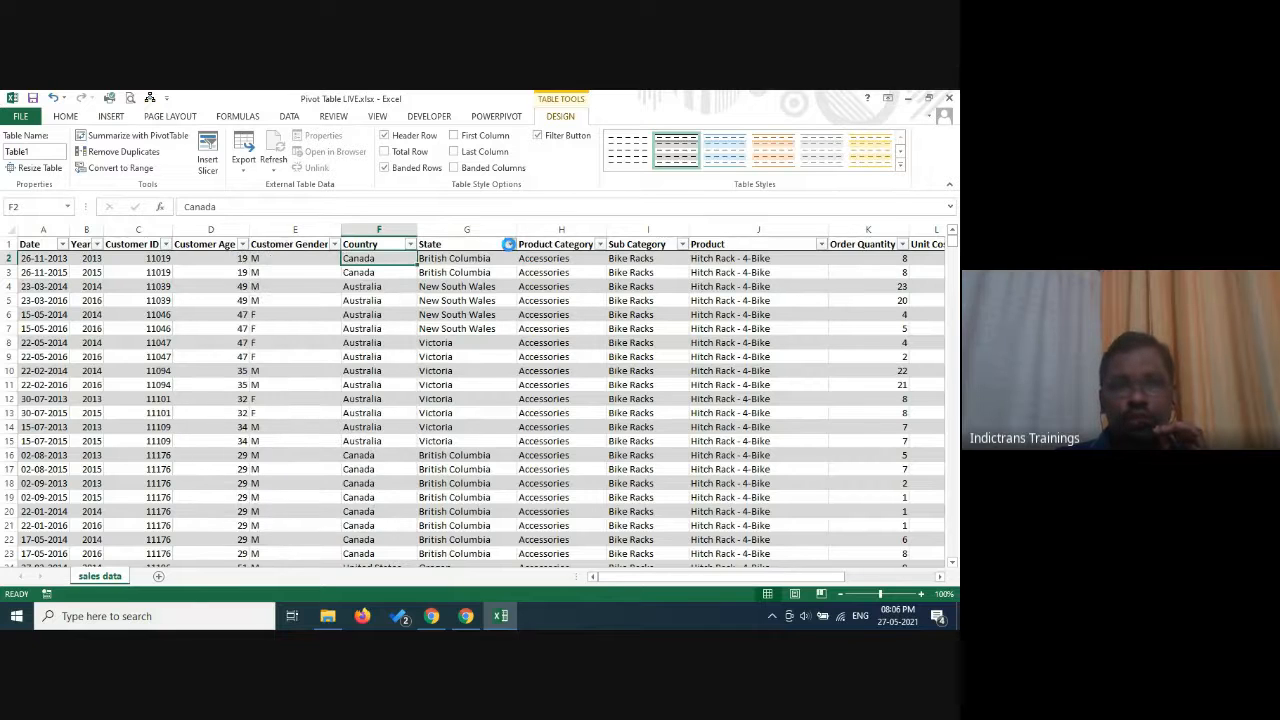
left_click(508, 244)
left_click(498, 513)
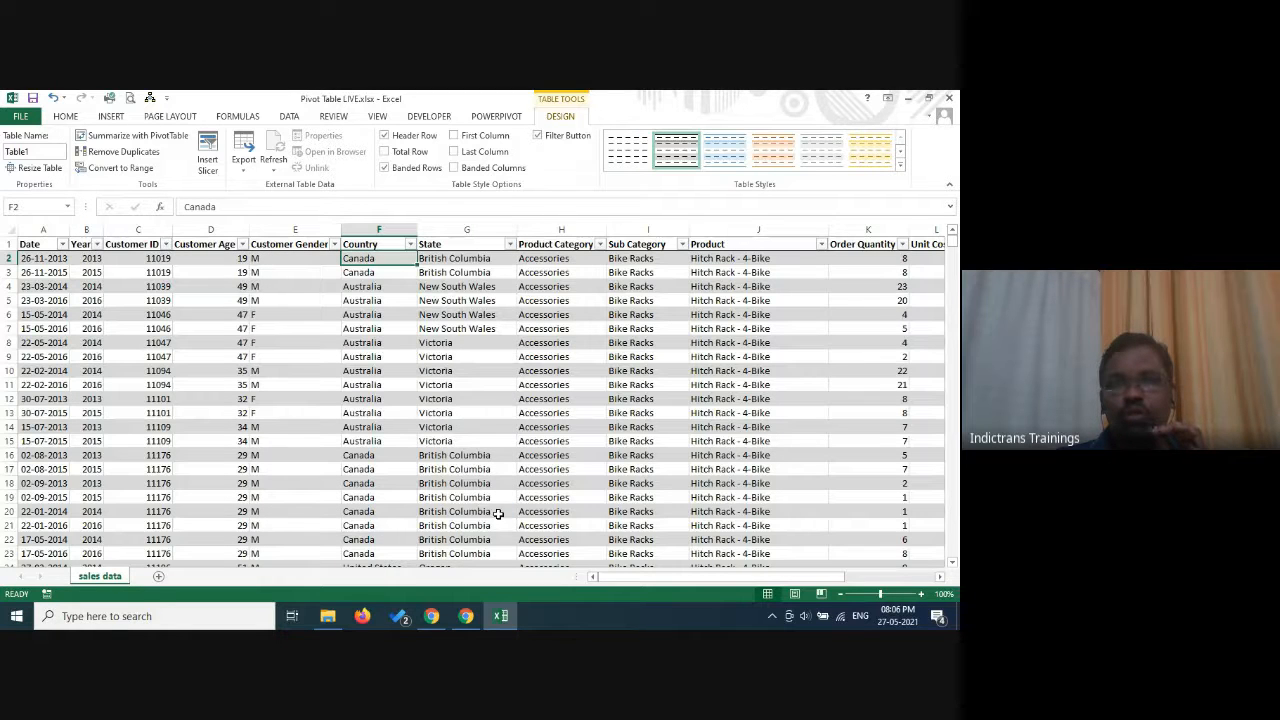
Check the distinct values available in the Product Category, Sub Category and Product columns without applying any filter.
left_click(598, 246)
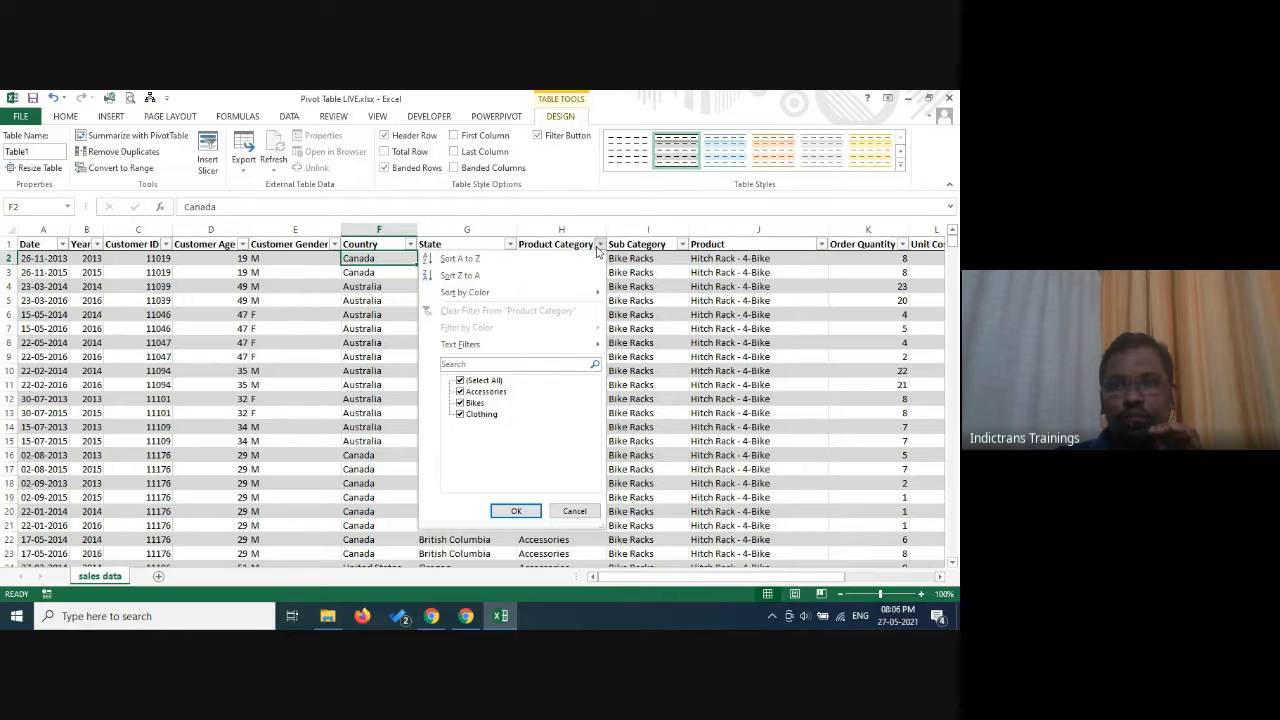
left_click(575, 511)
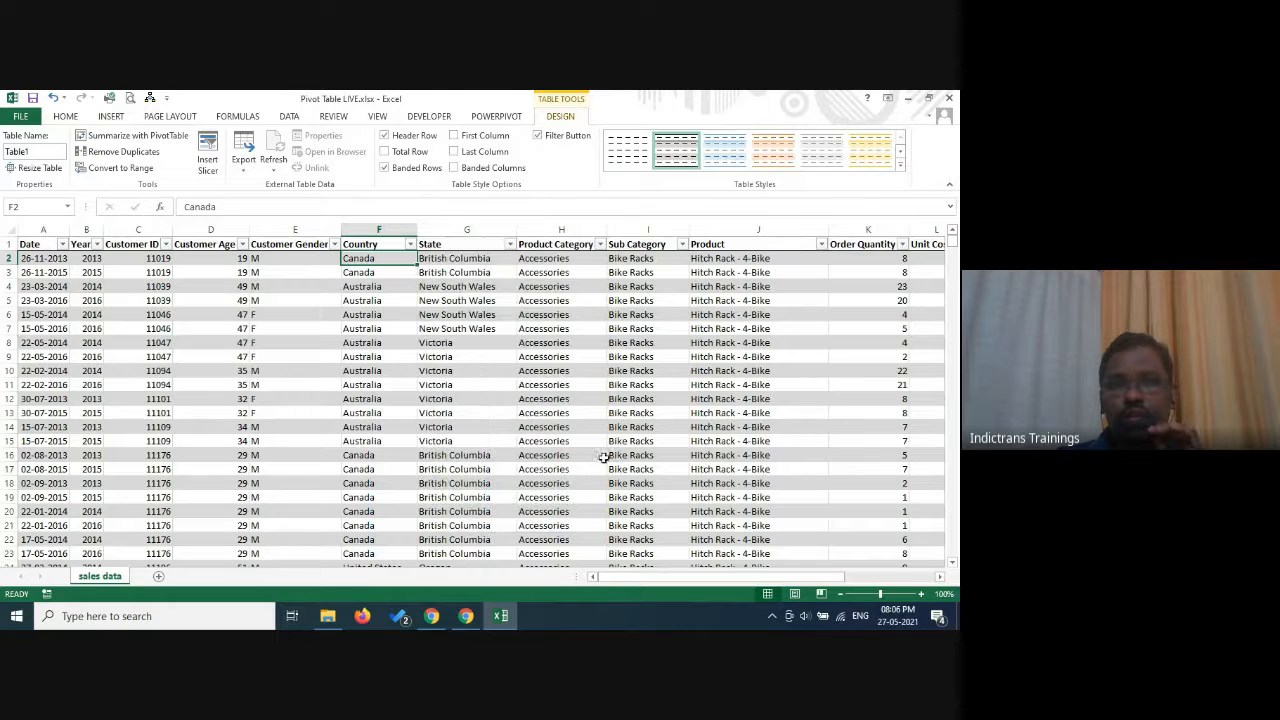
left_click(682, 245)
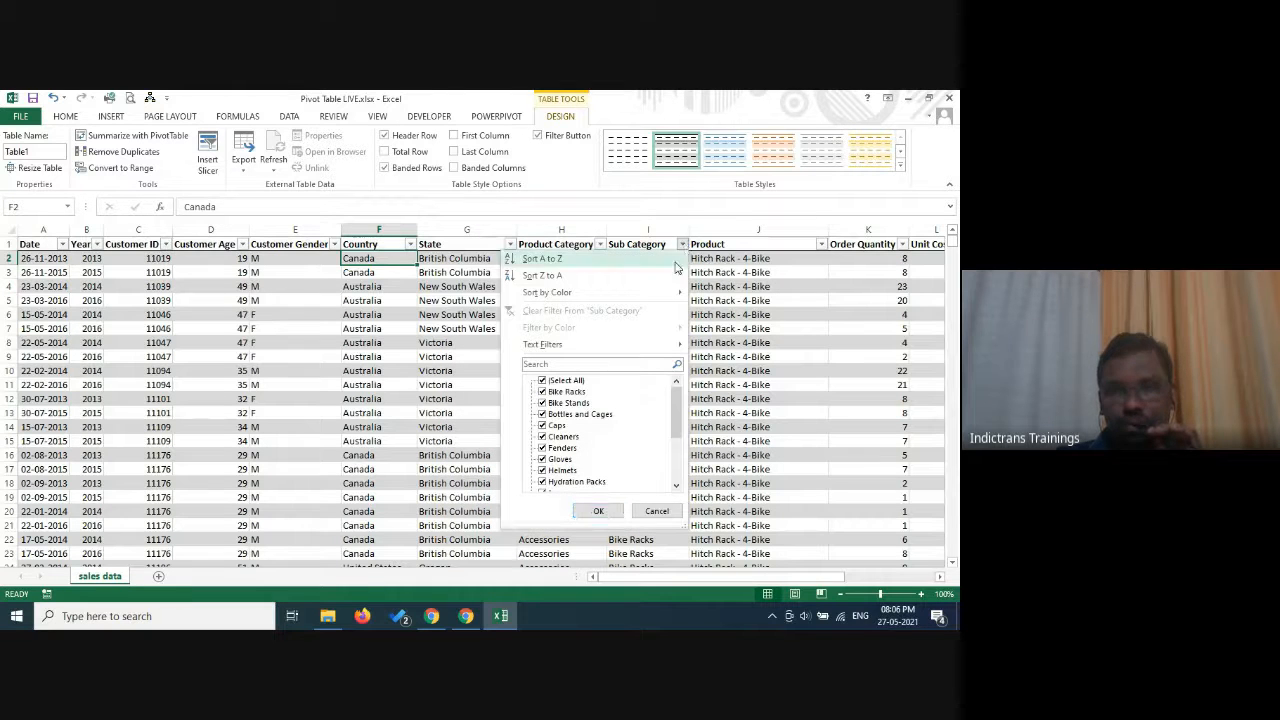
left_click(676, 486)
left_click(656, 511)
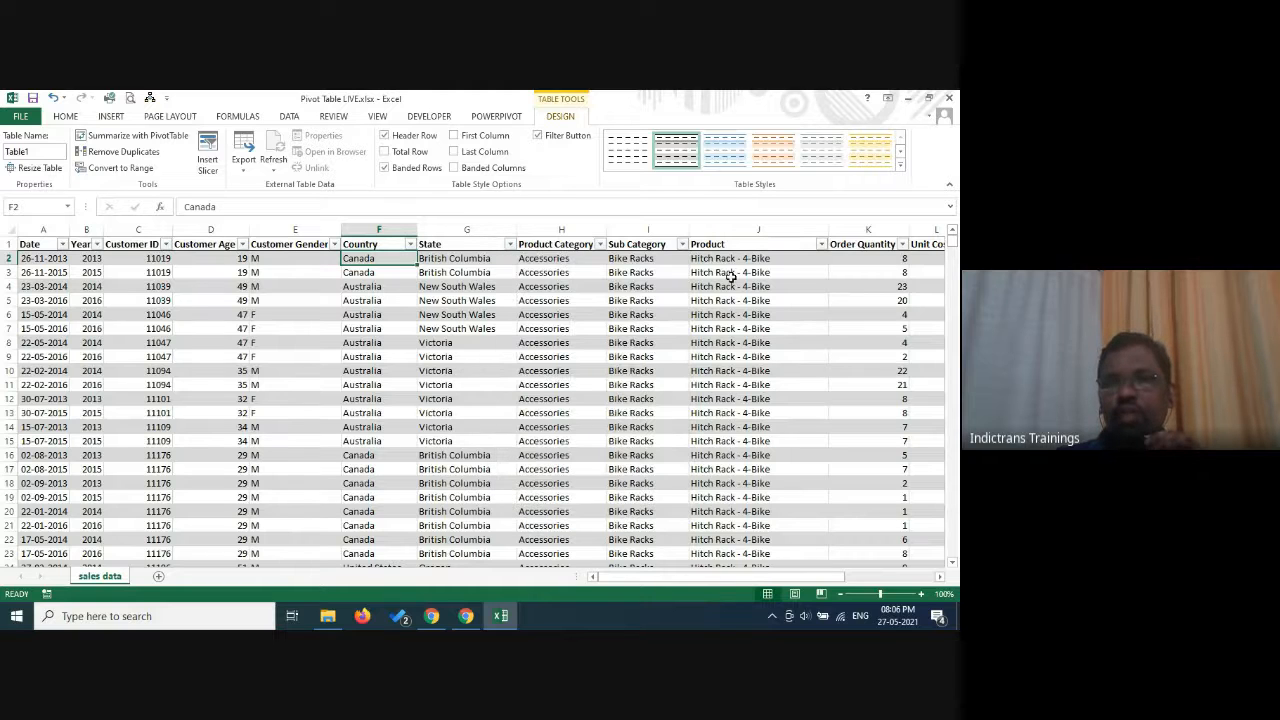
left_click(821, 244)
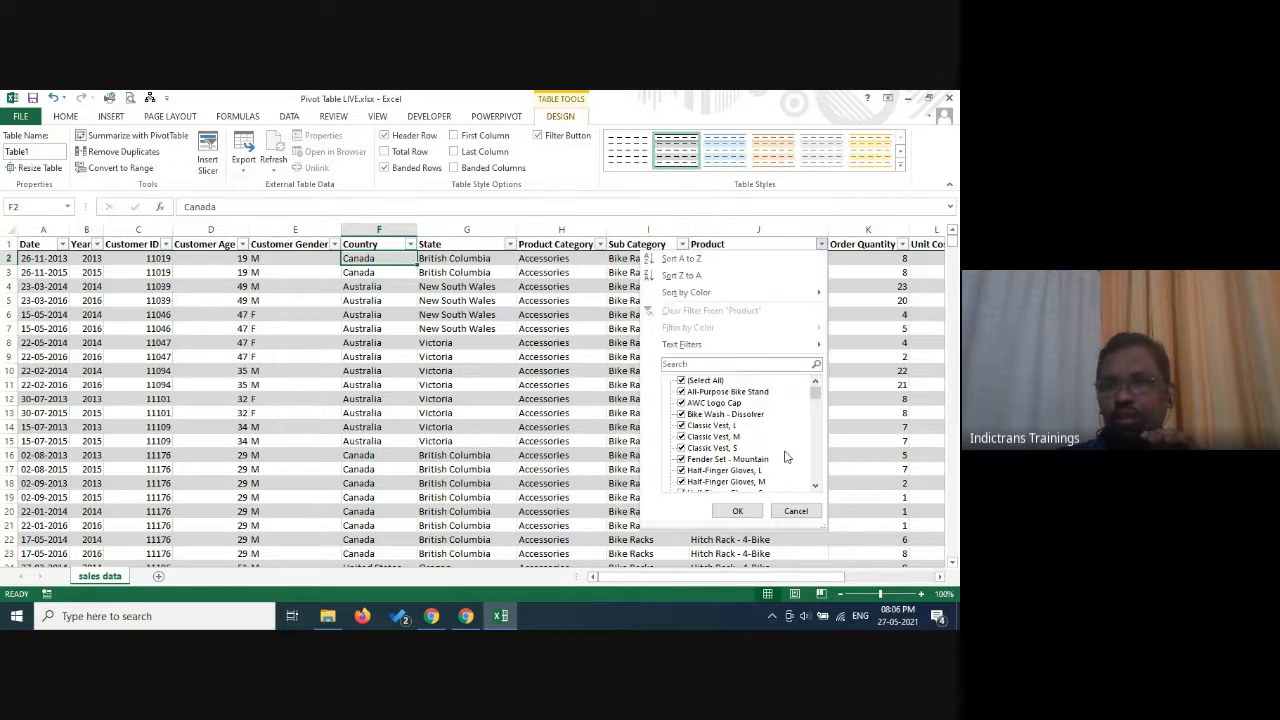
left_click(802, 512)
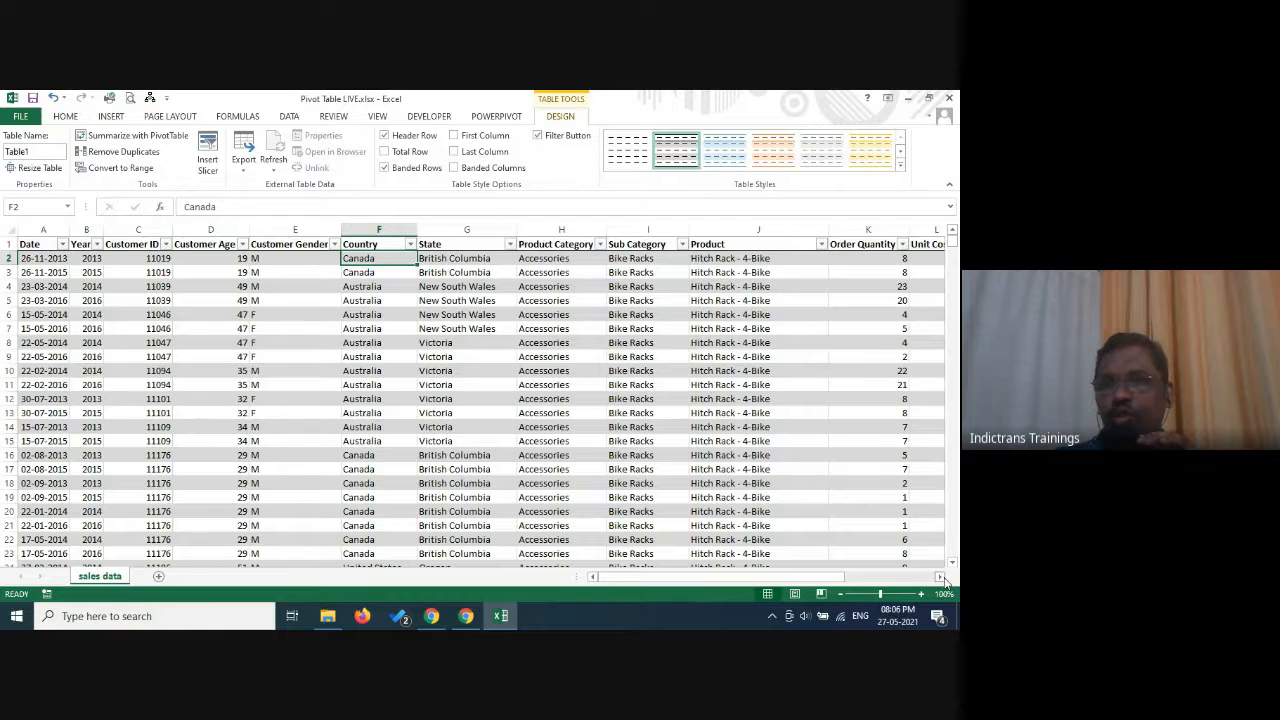
Examine the remaining numeric columns of the sales table, from Order Quantity through Cost and Revenue.
left_click(941, 578)
left_click(941, 578)
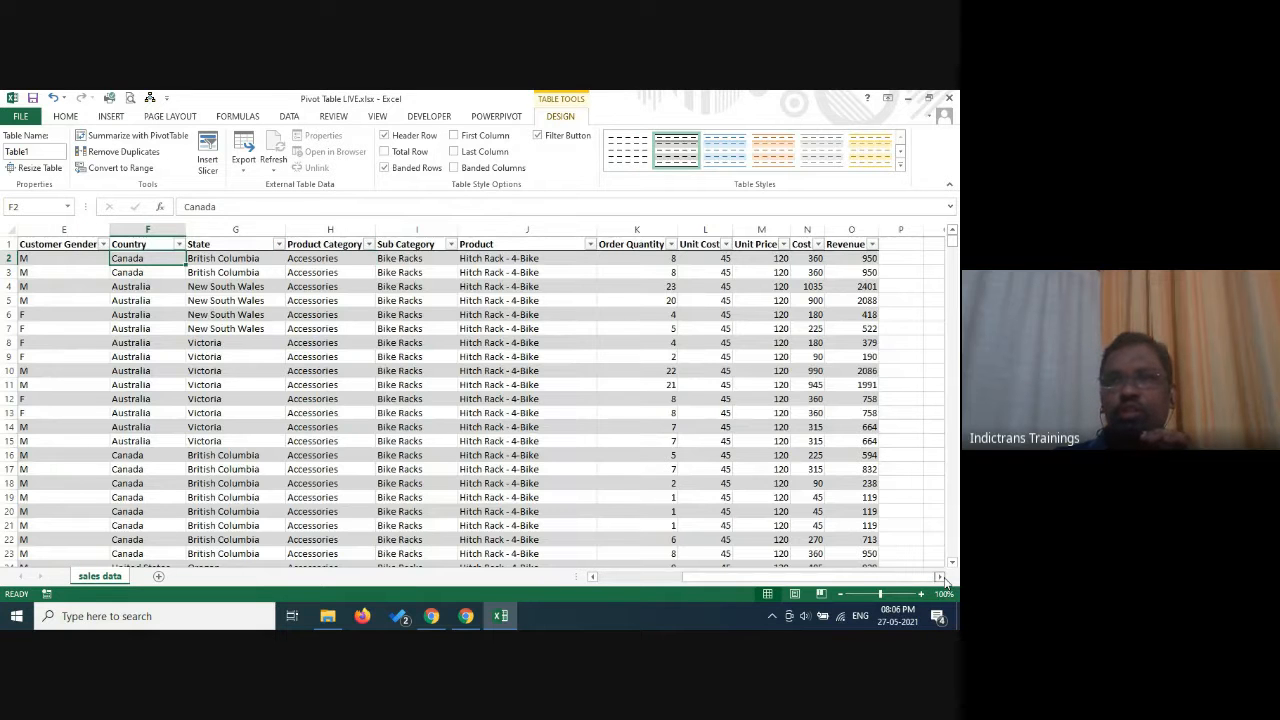
left_click(941, 578)
left_click(715, 259)
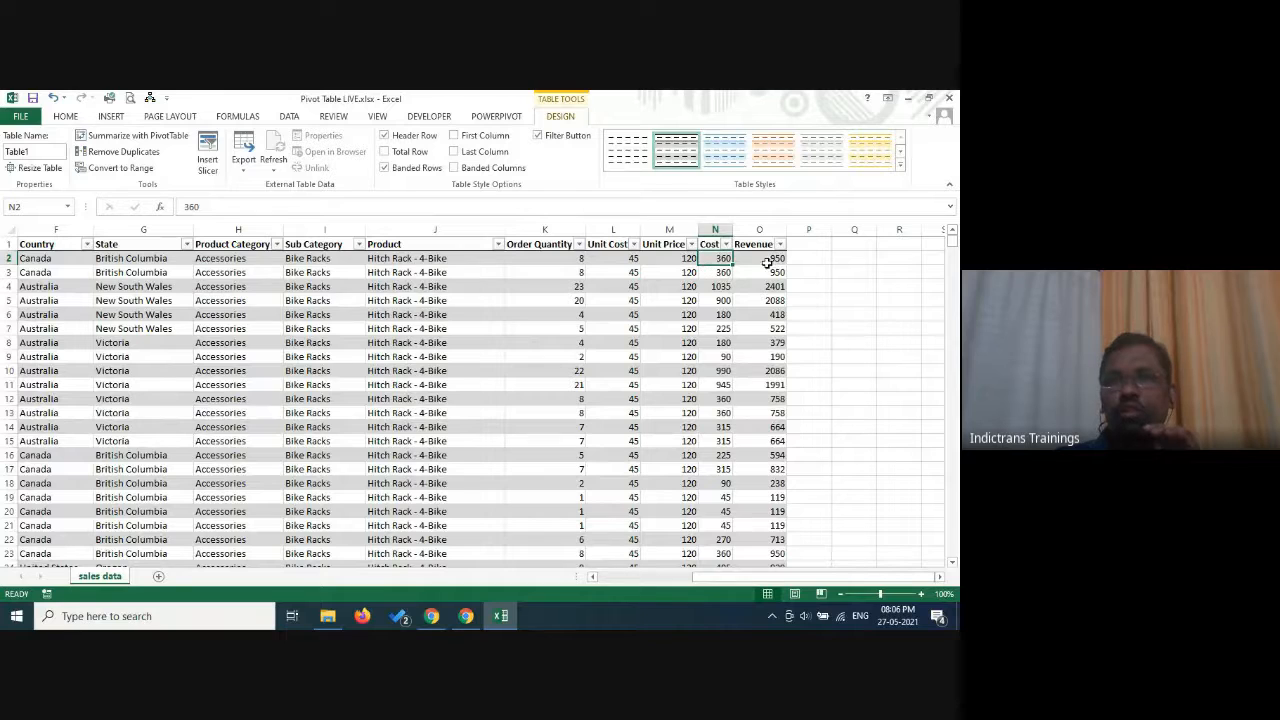
key("Right")
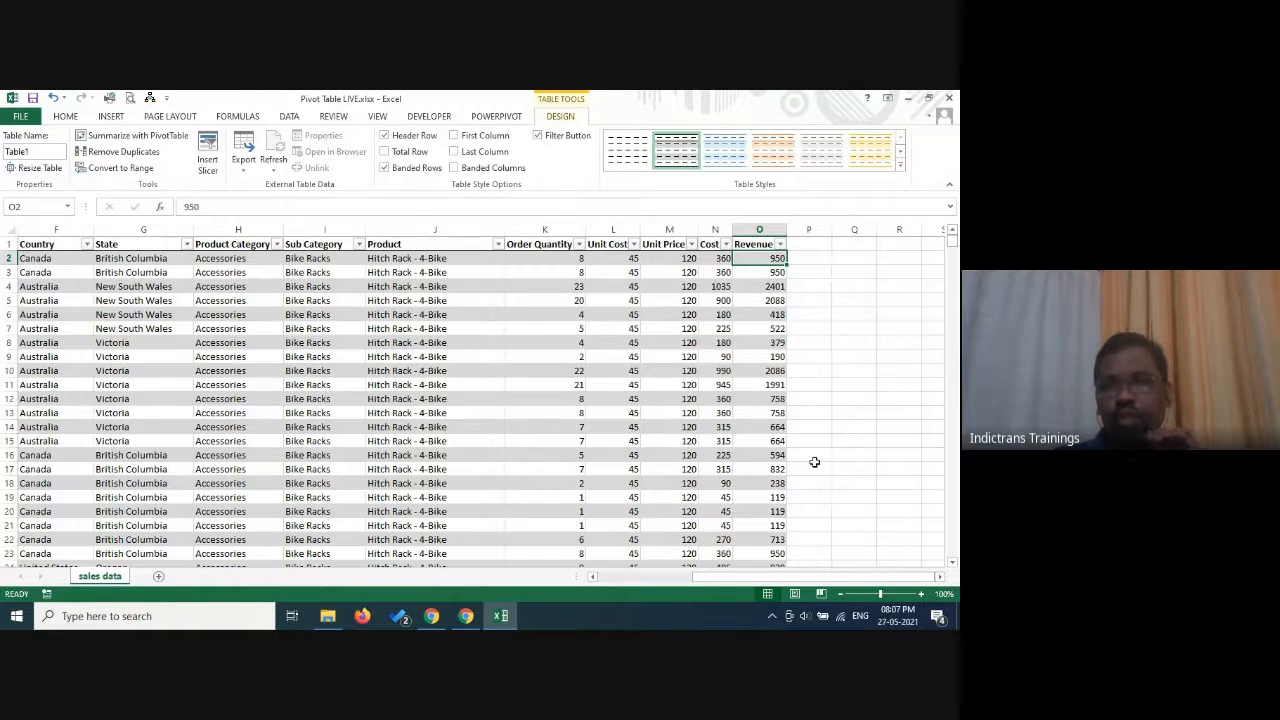
Add a new table column headed Profit in cell P1, next to Revenue.
left_click(806, 245)
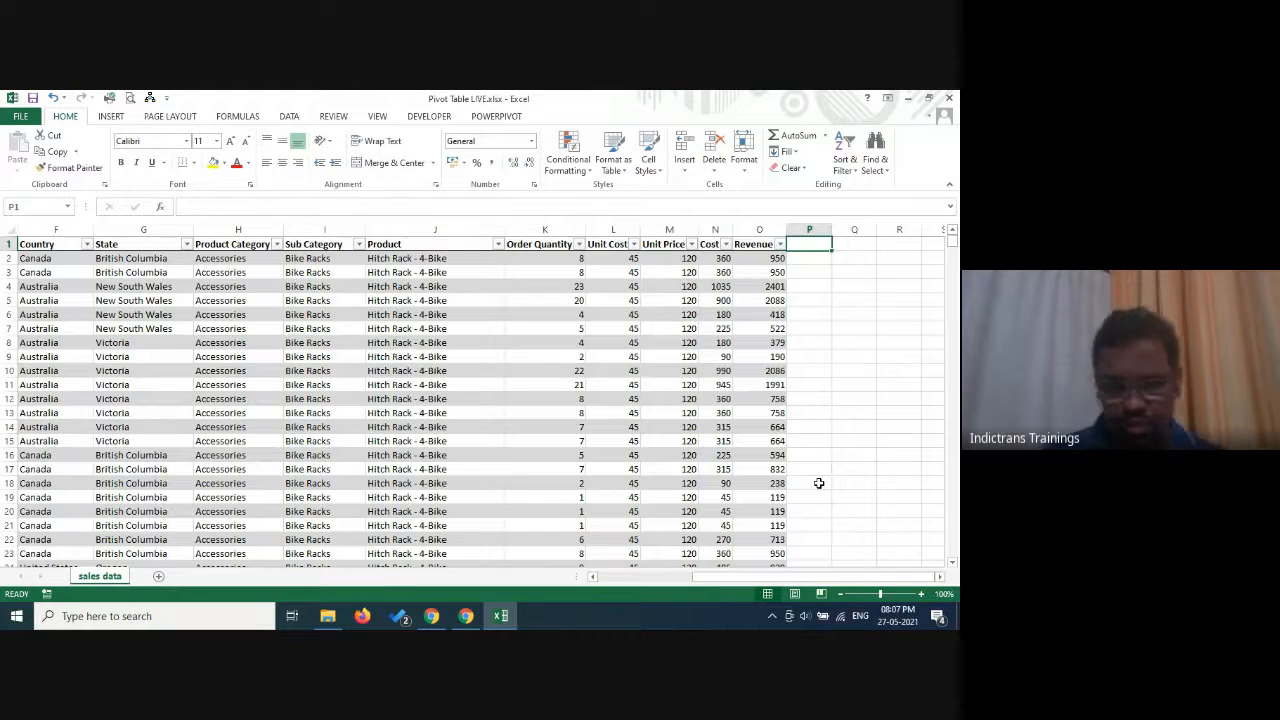
type("Profit")
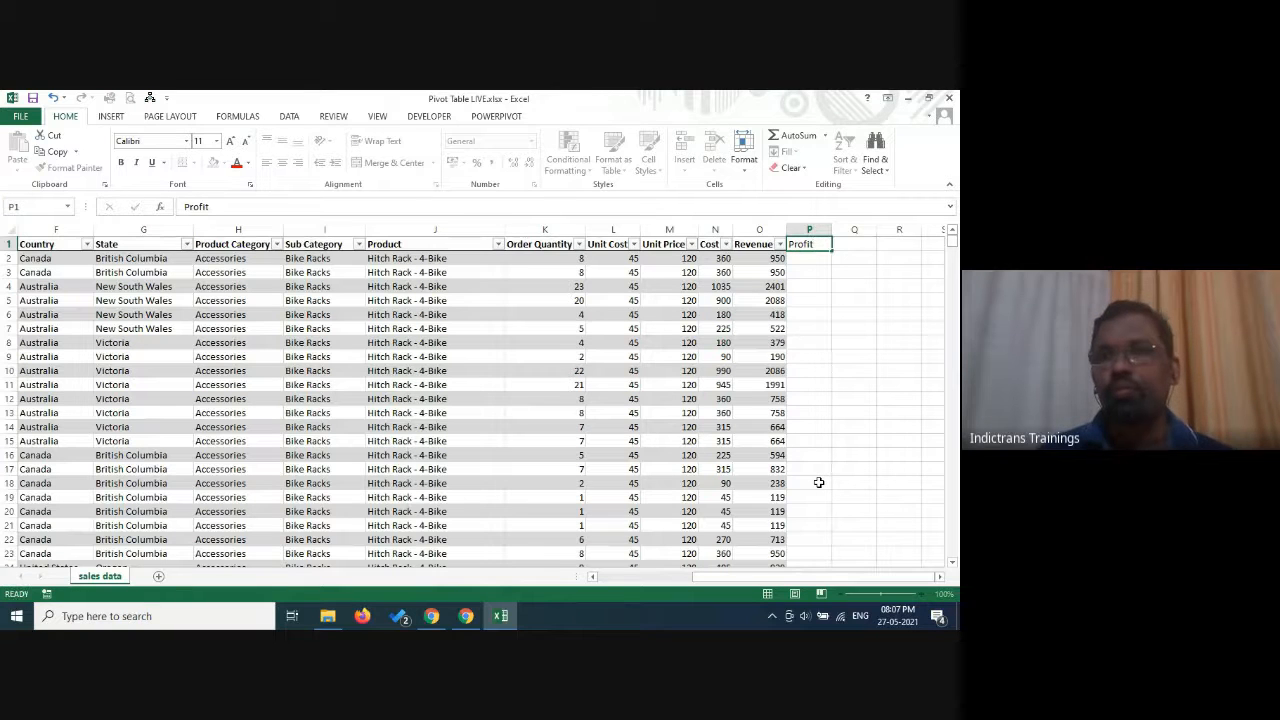
key("Return")
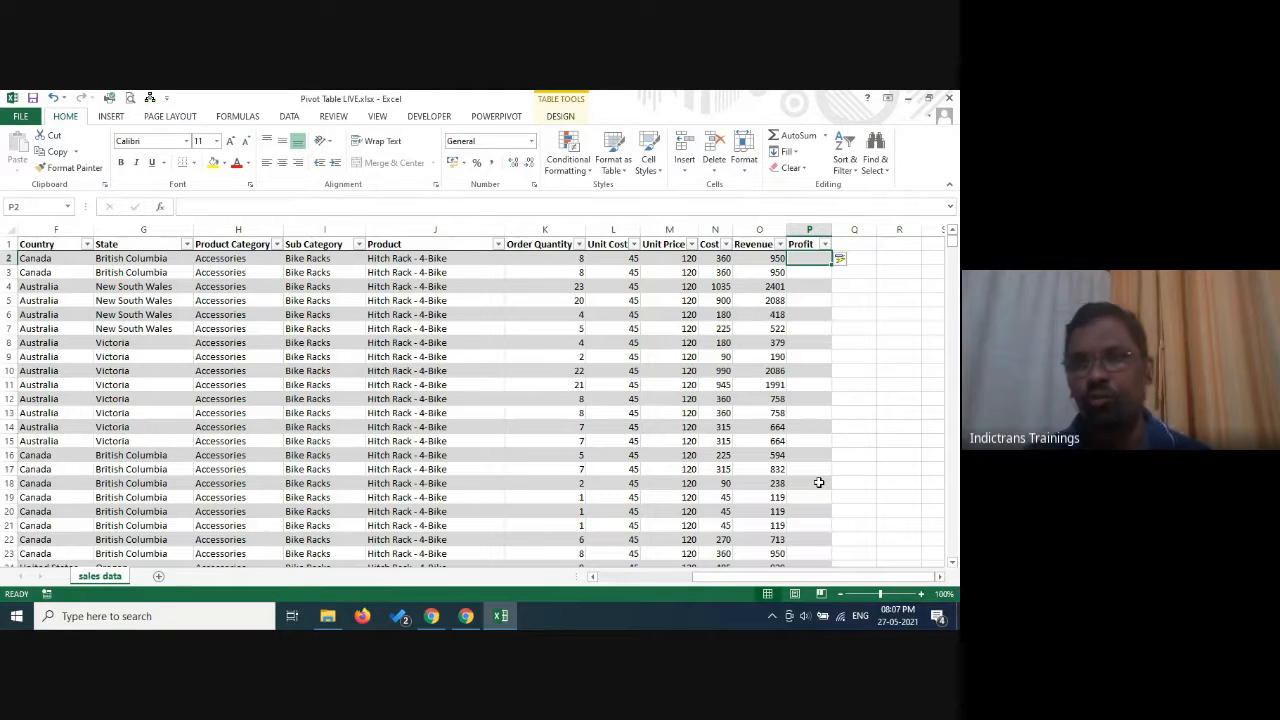
type("=")
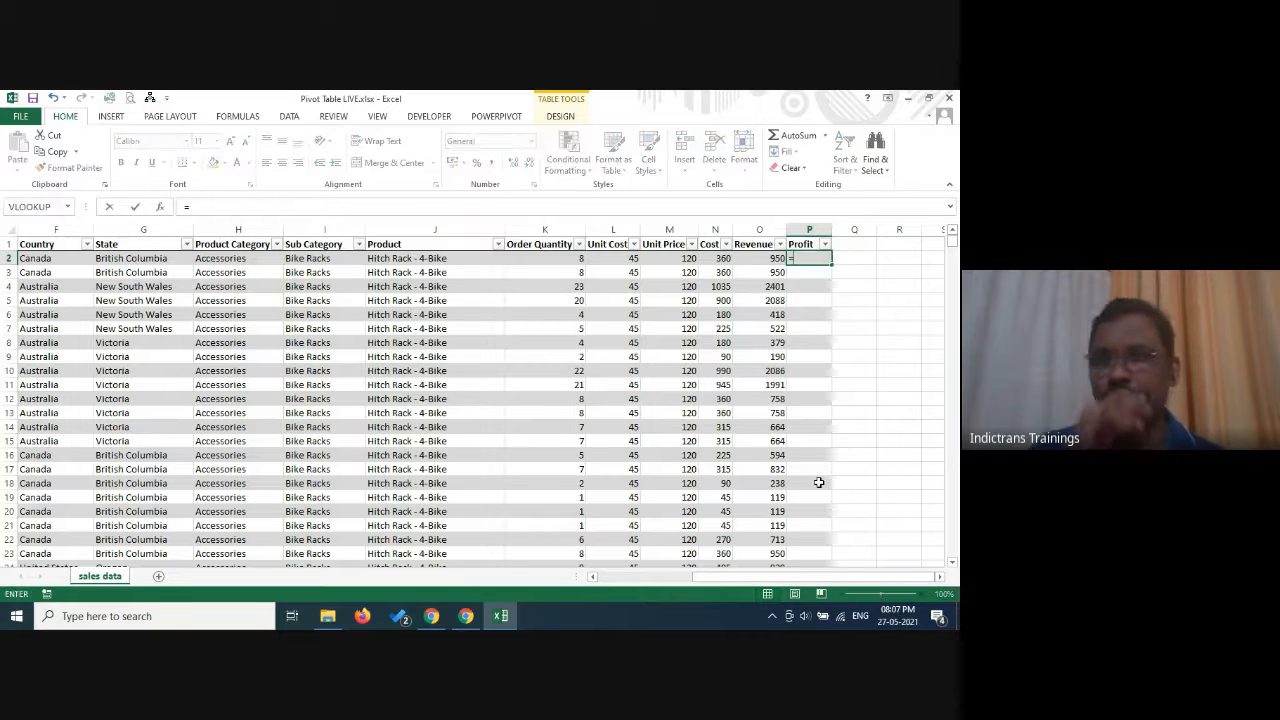
left_click(748, 260)
type("-")
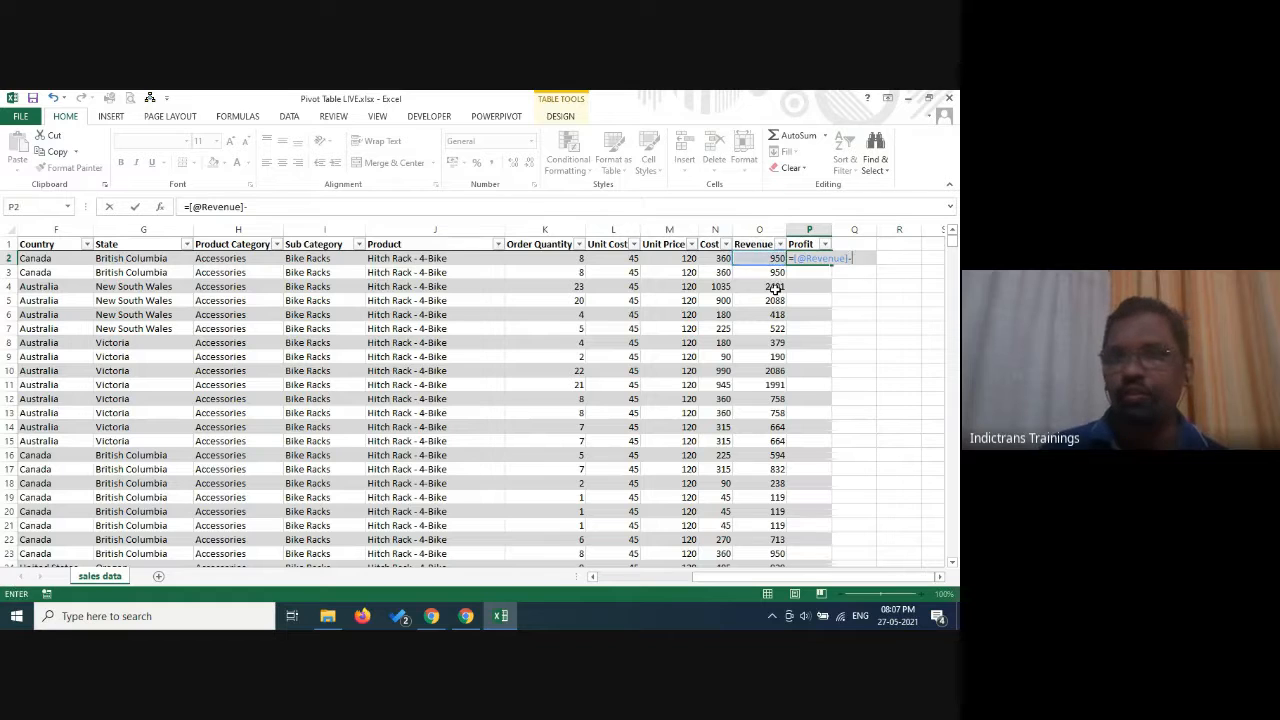
left_click(718, 260)
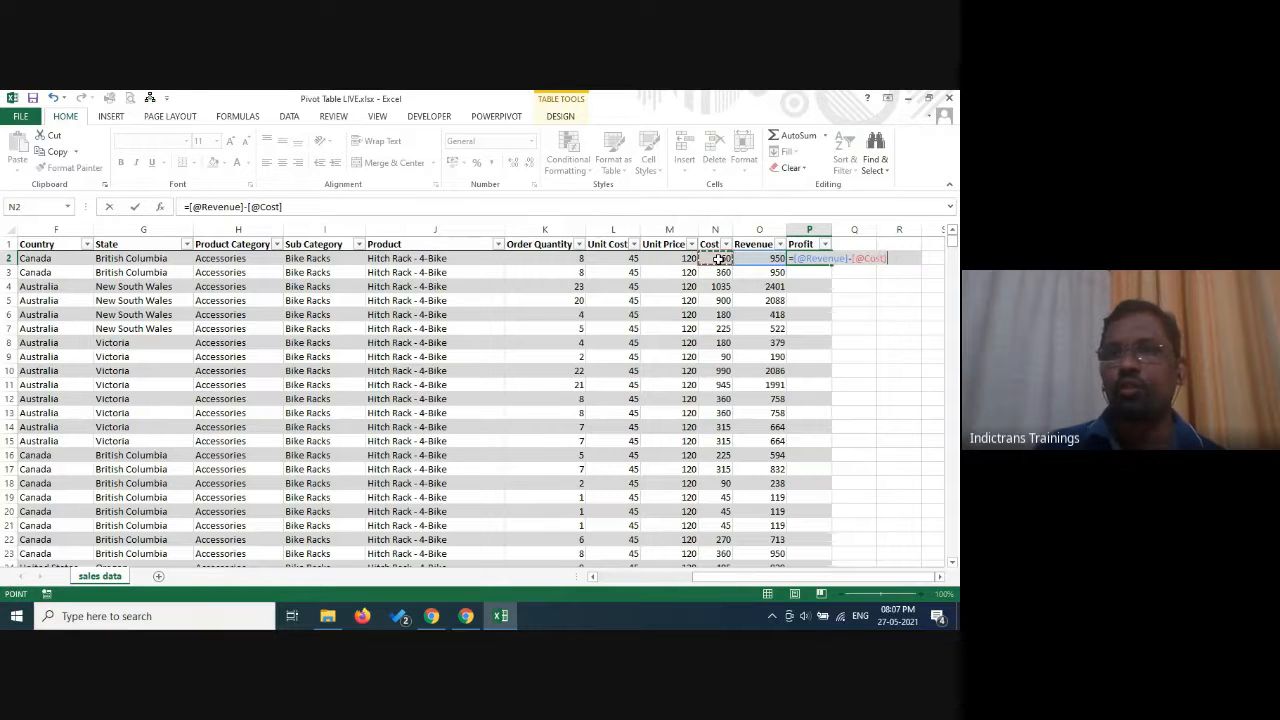
key("Return")
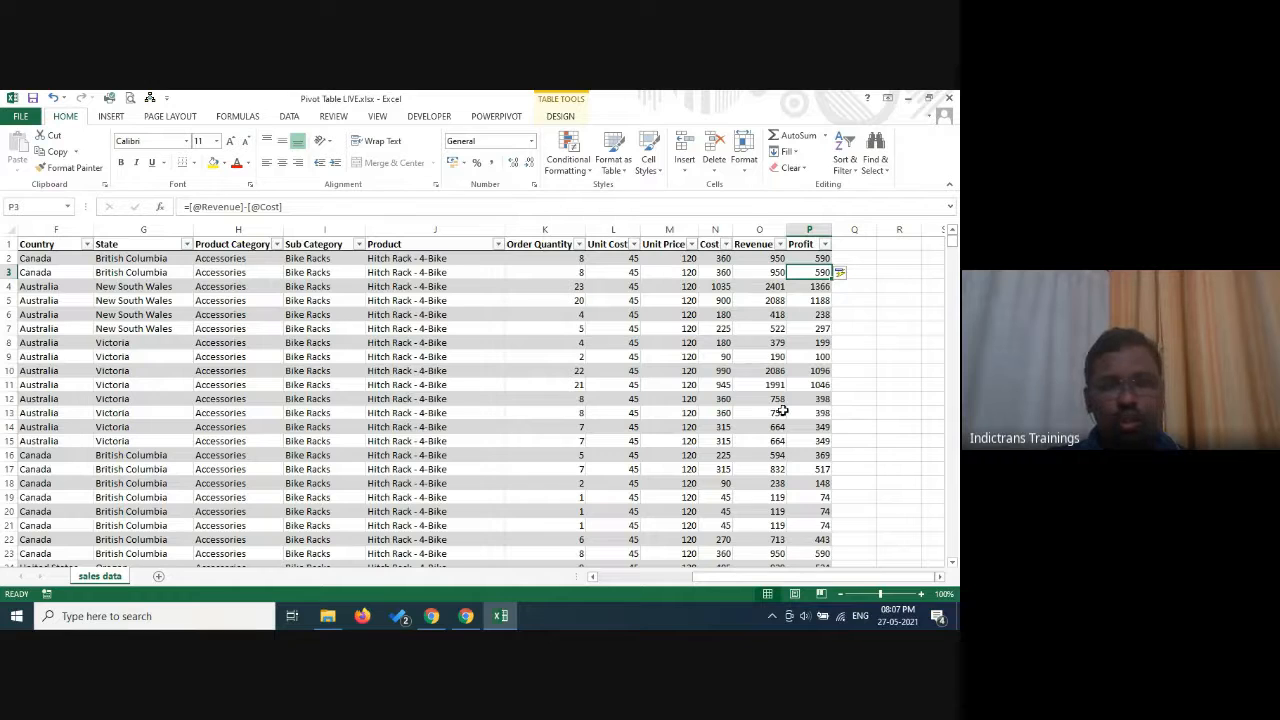
key("ctrl+s")
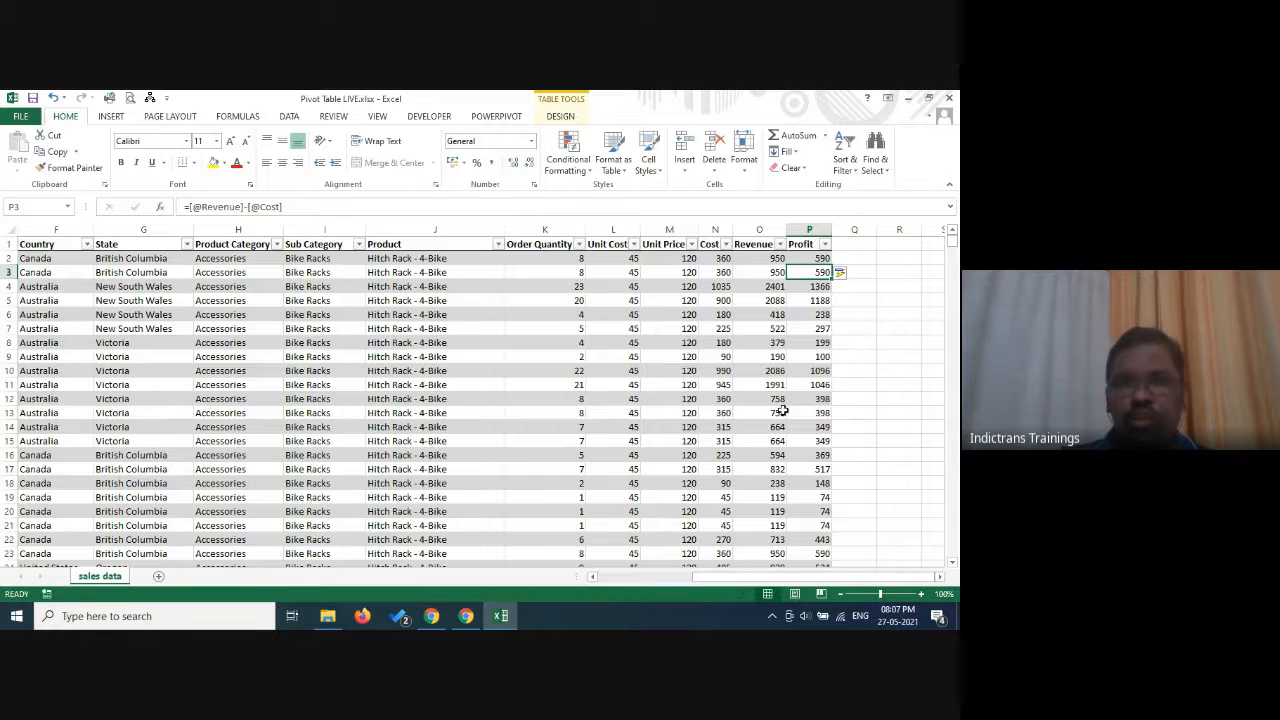
Create a PivotTable from Table1 on a new worksheet and look through its list of available fields.
left_click(124, 118)
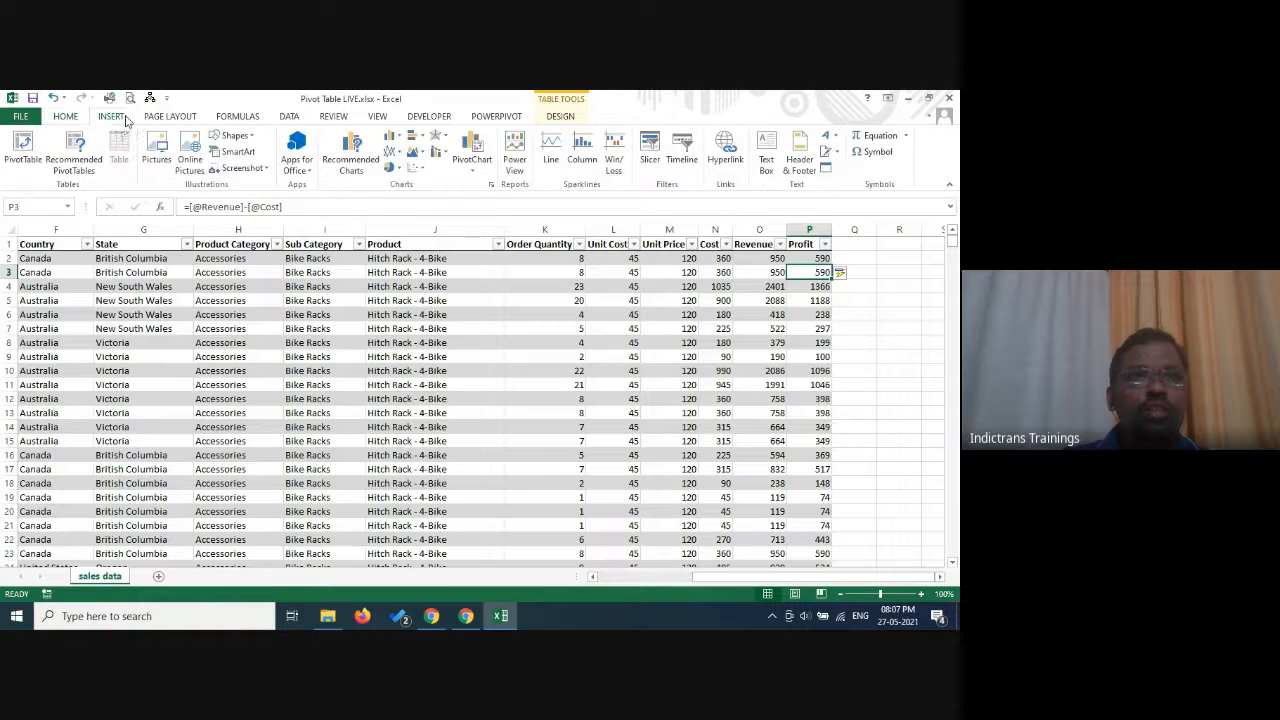
left_click(25, 150)
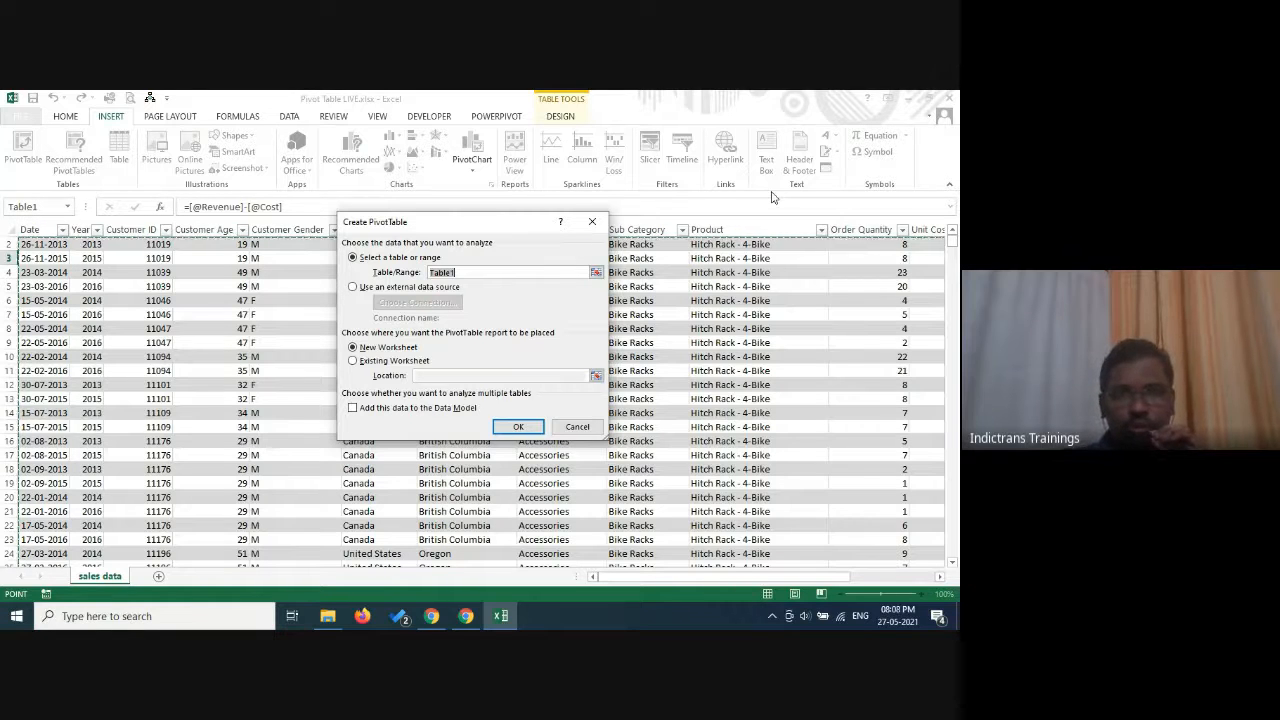
left_click(532, 429)
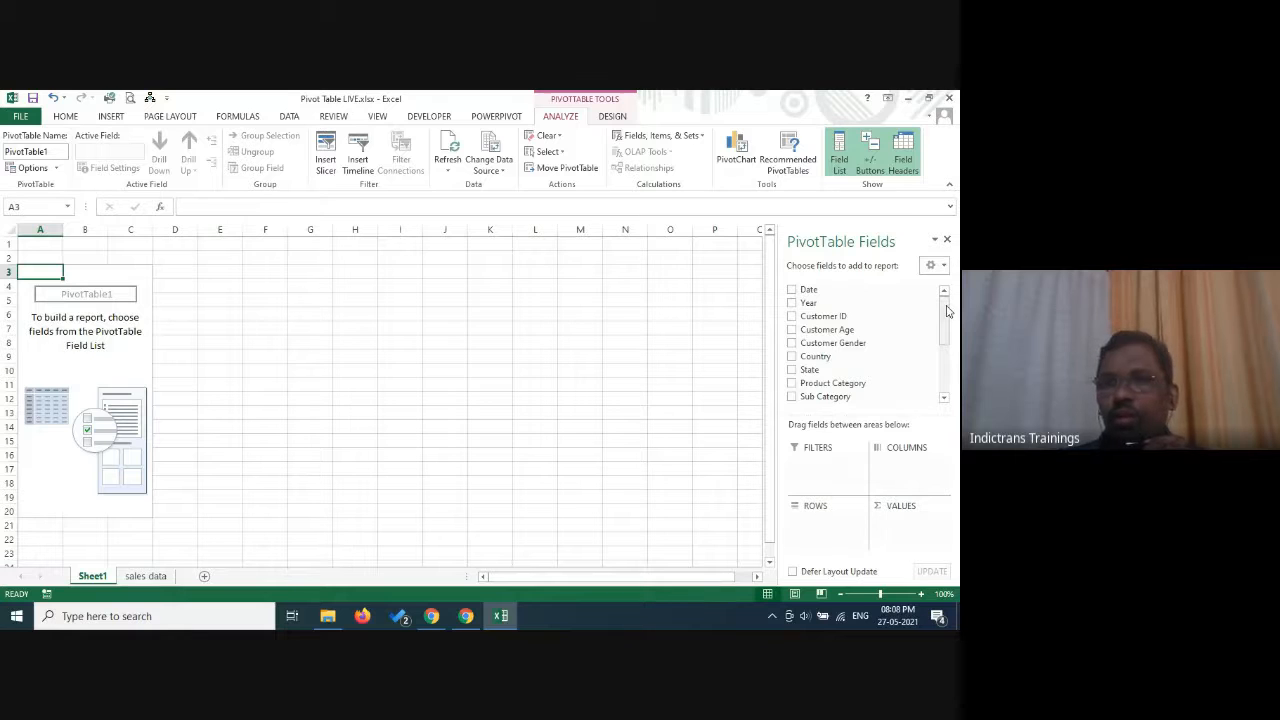
left_click_drag(947, 310, 959, 402)
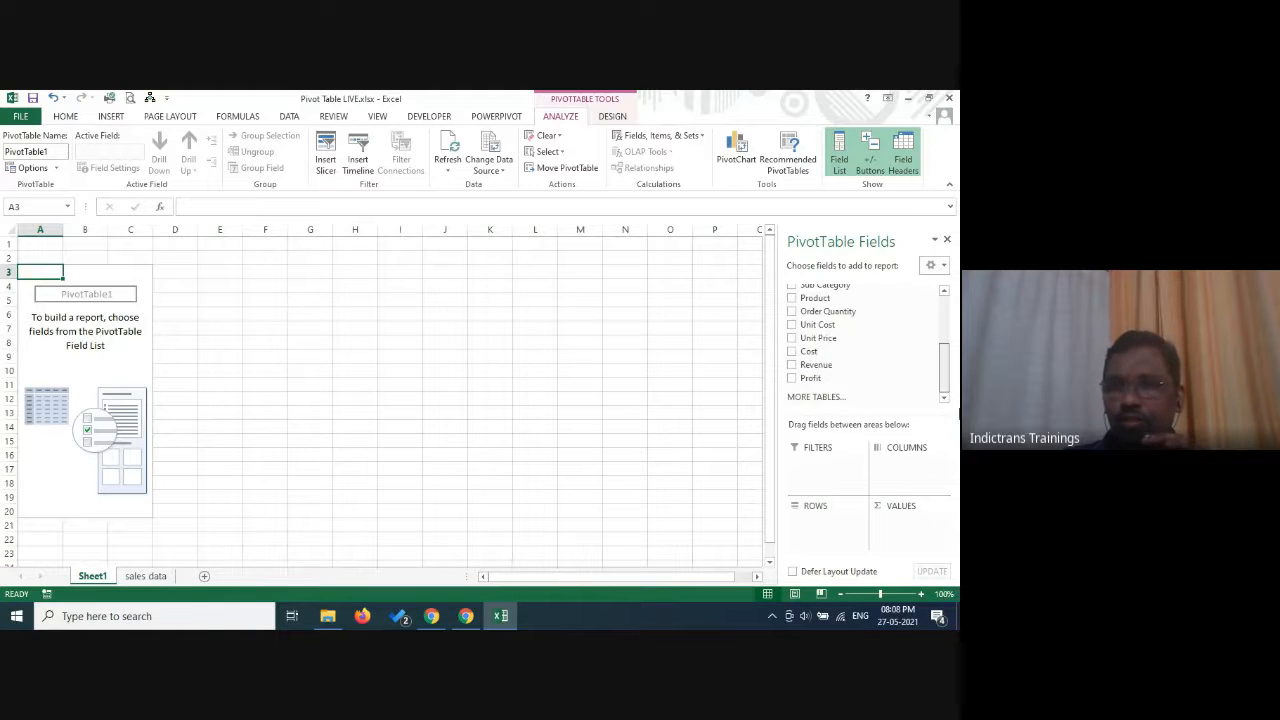
left_click_drag(953, 358, 950, 302)
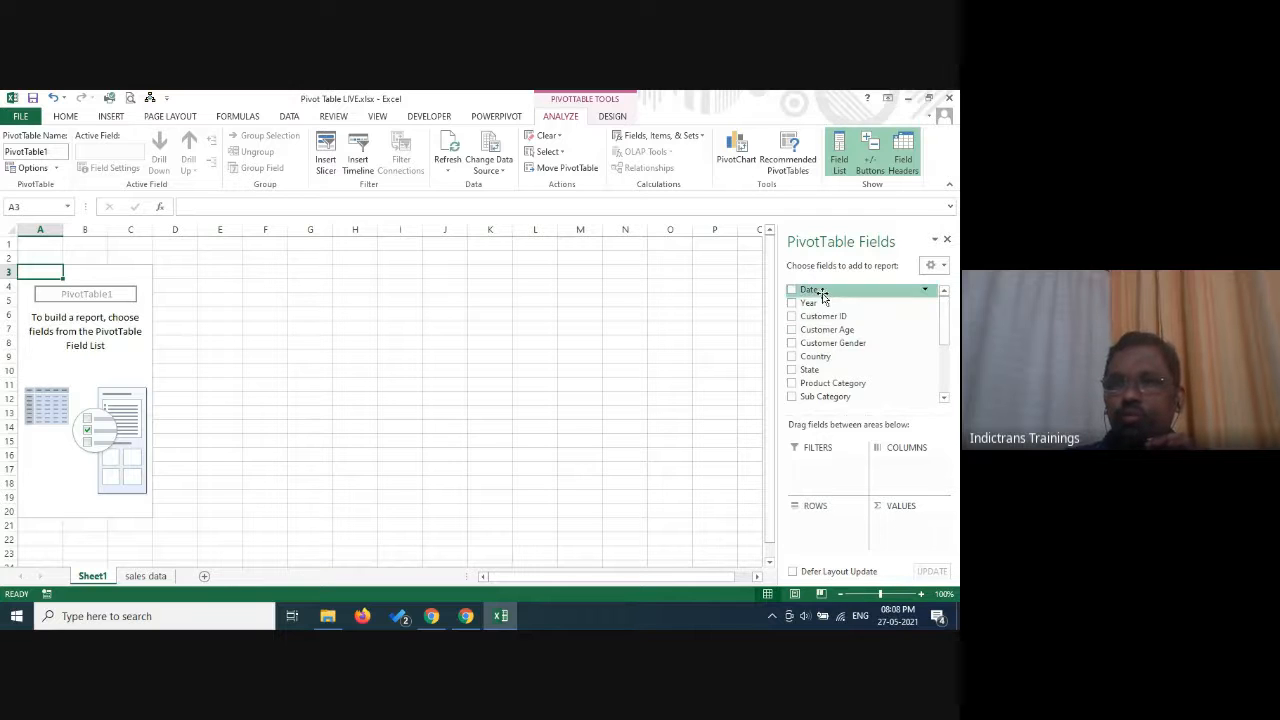
Lay out the PivotTable with Date as rows and the sum of Revenue as values.
left_click_drag(810, 290, 823, 530)
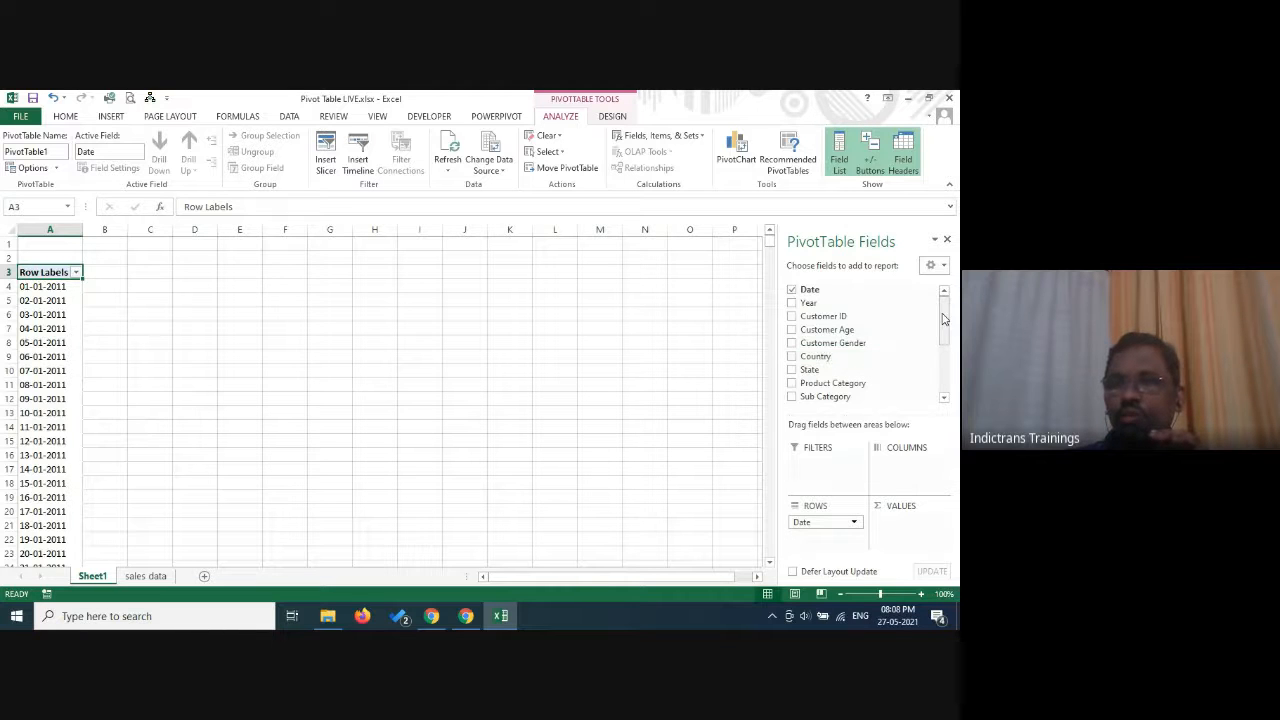
scroll(943, 318, "down", 3)
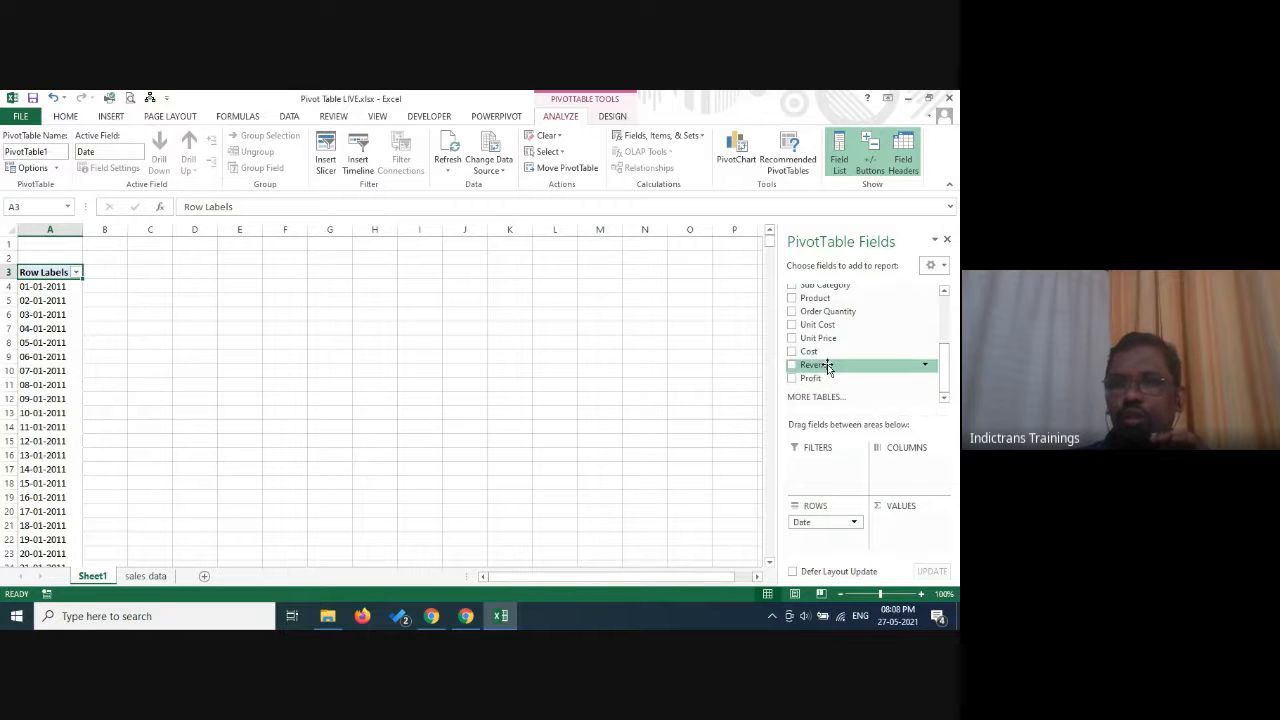
left_click_drag(828, 368, 918, 540)
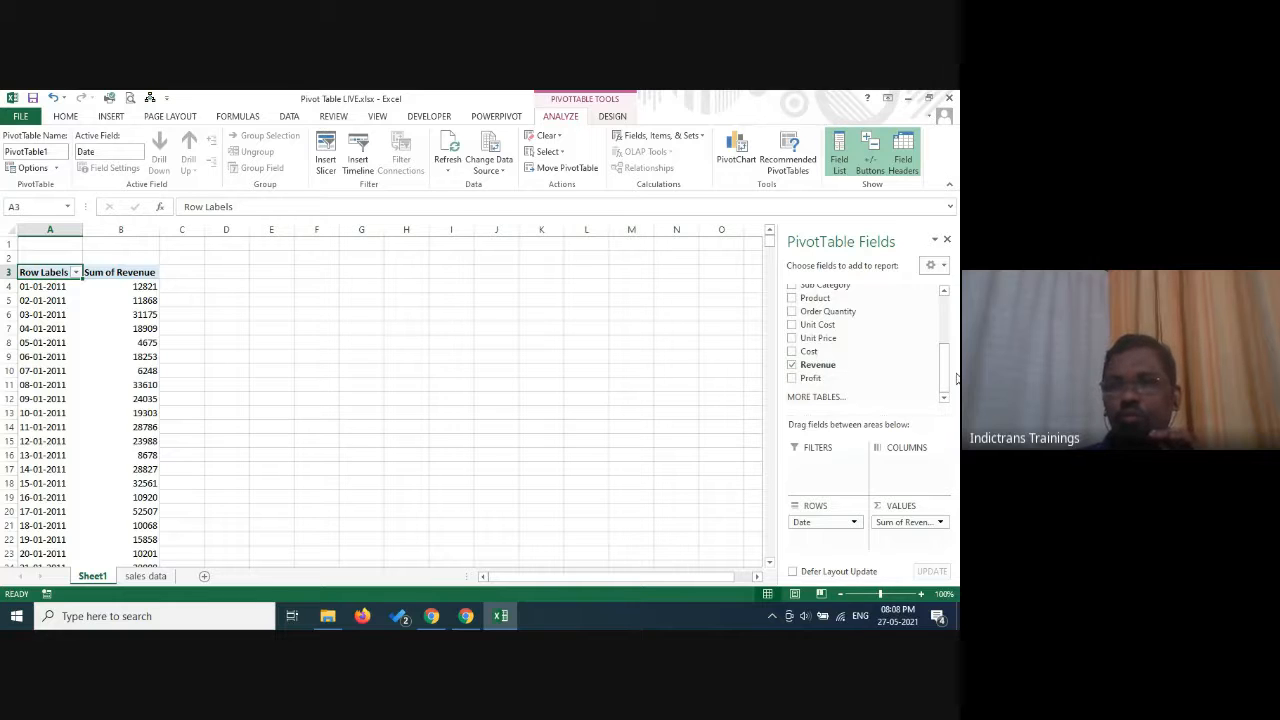
Add Customer Age to the PivotTable as column labels.
left_click_drag(944, 370, 940, 316)
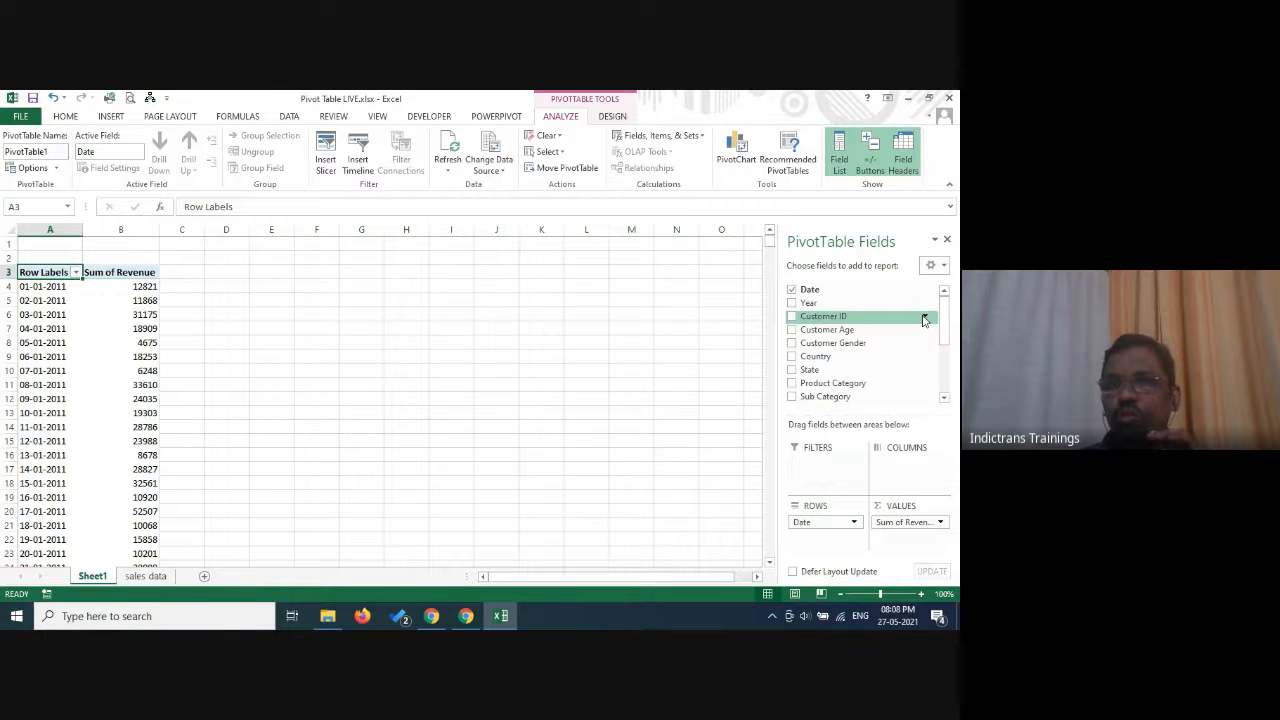
left_click_drag(792, 334, 899, 467)
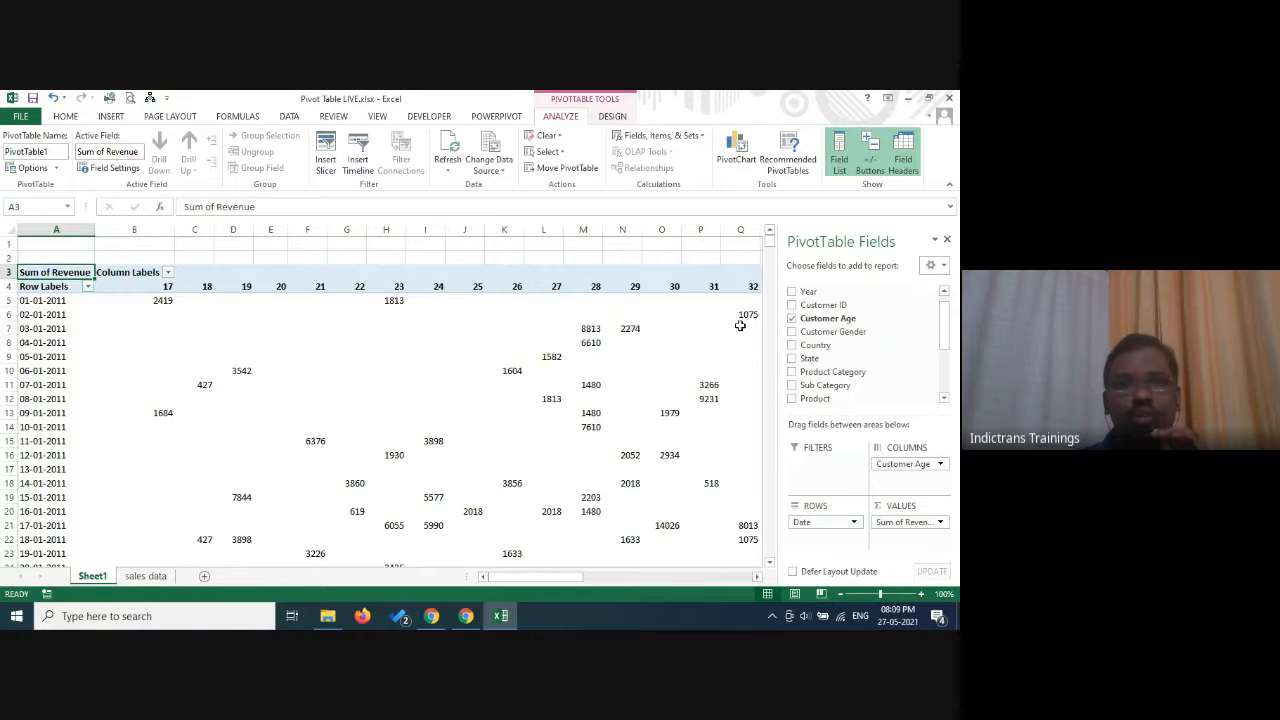
left_click(130, 290)
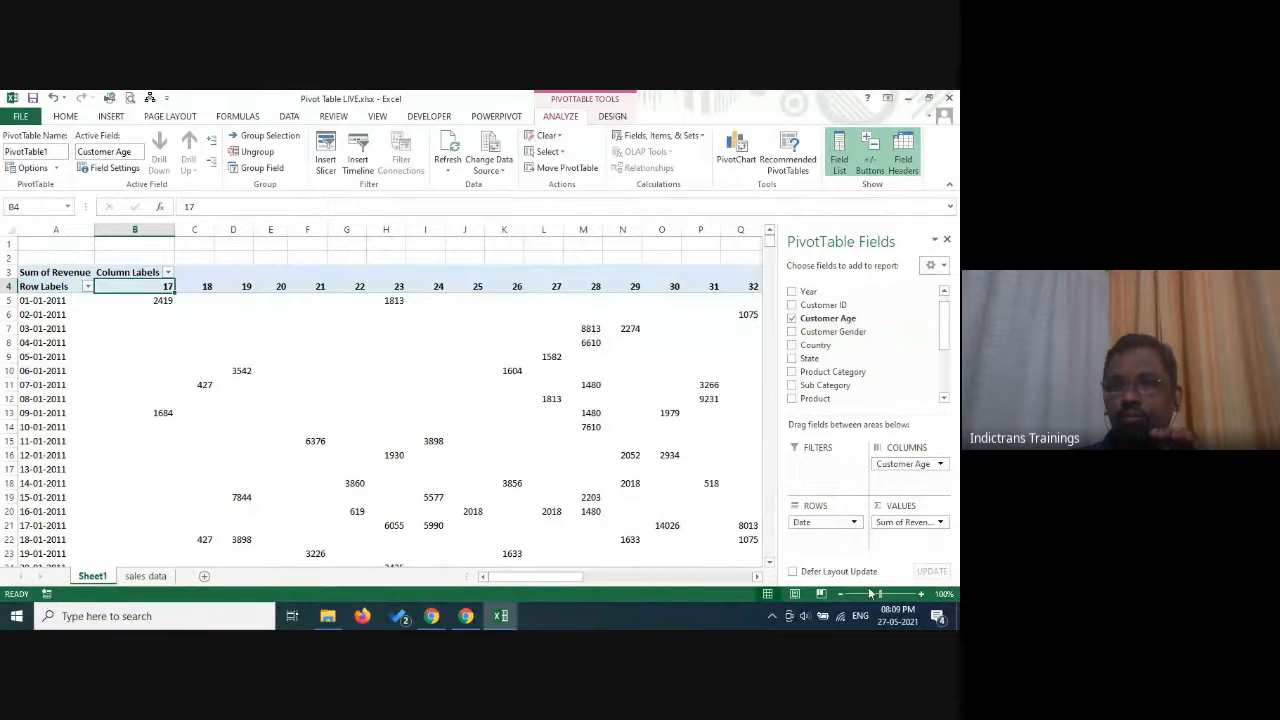
Remove Date from the PivotTable and move Customer Age from columns to rows.
left_click(942, 292)
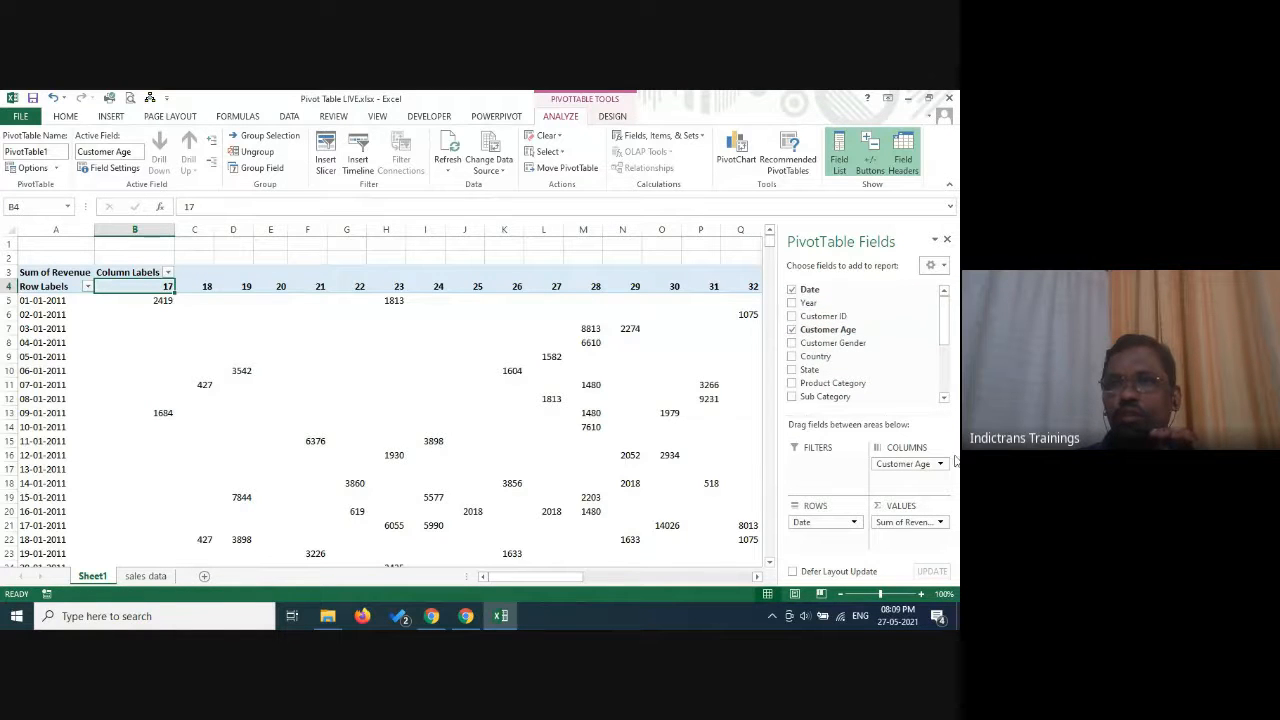
left_click(793, 290)
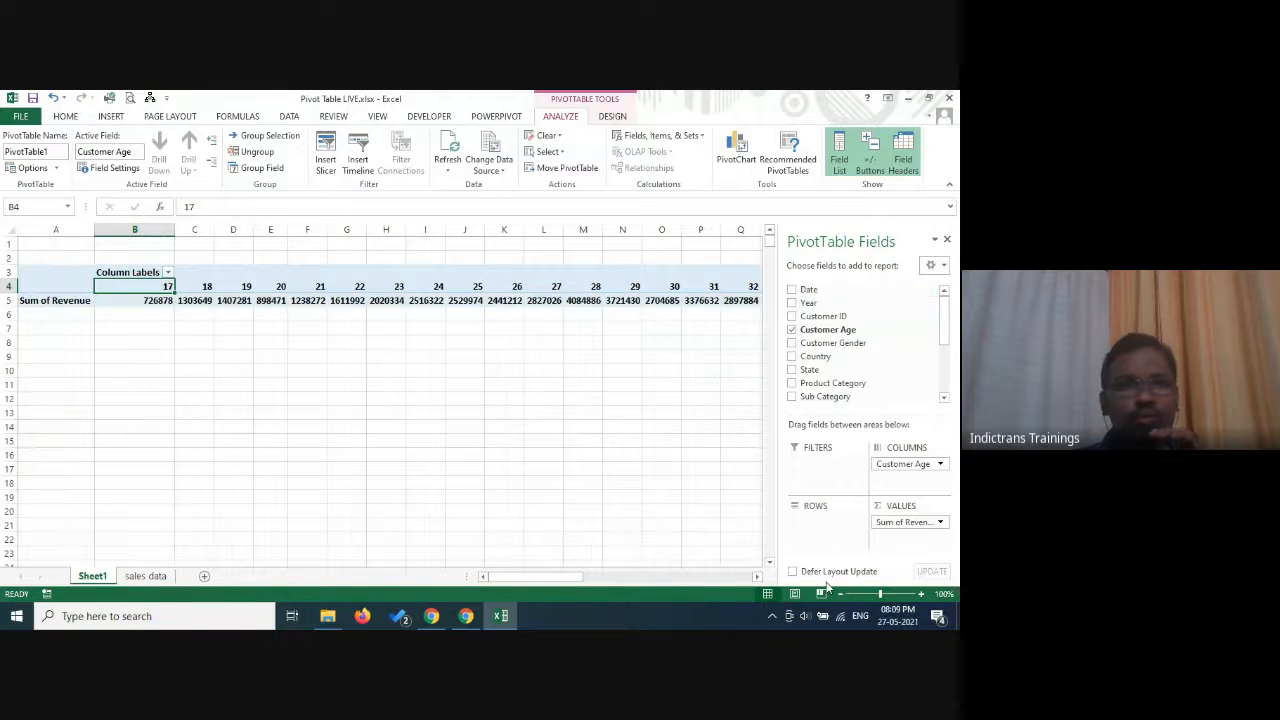
left_click_drag(908, 462, 836, 560)
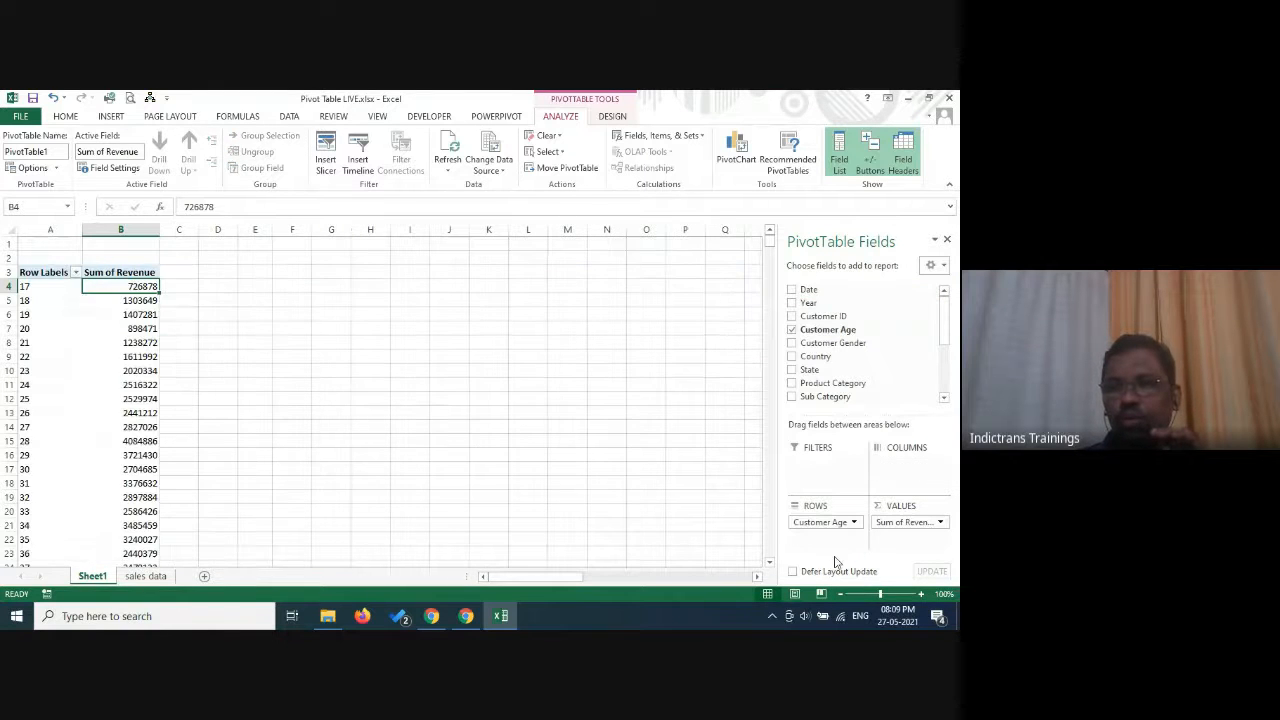
Add Customer Gender to the PivotTable and place it in the columns area.
left_click(792, 345)
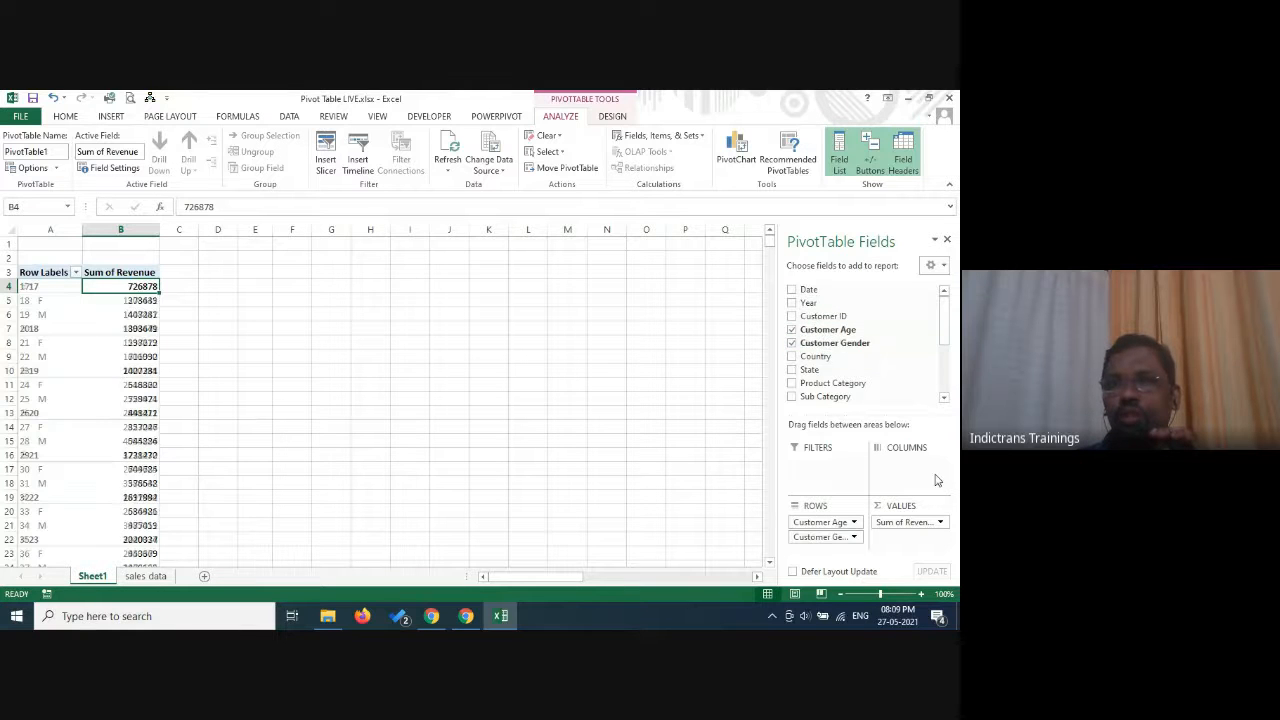
left_click_drag(835, 538, 908, 472)
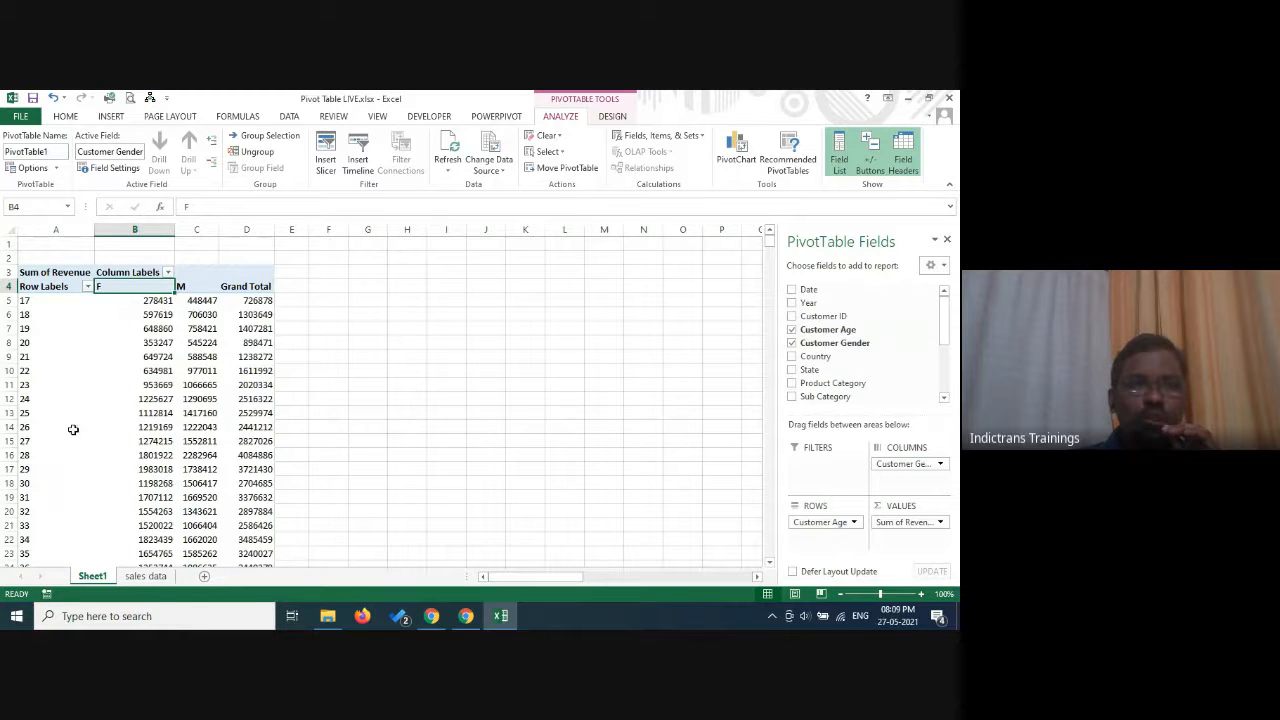
left_click(148, 304)
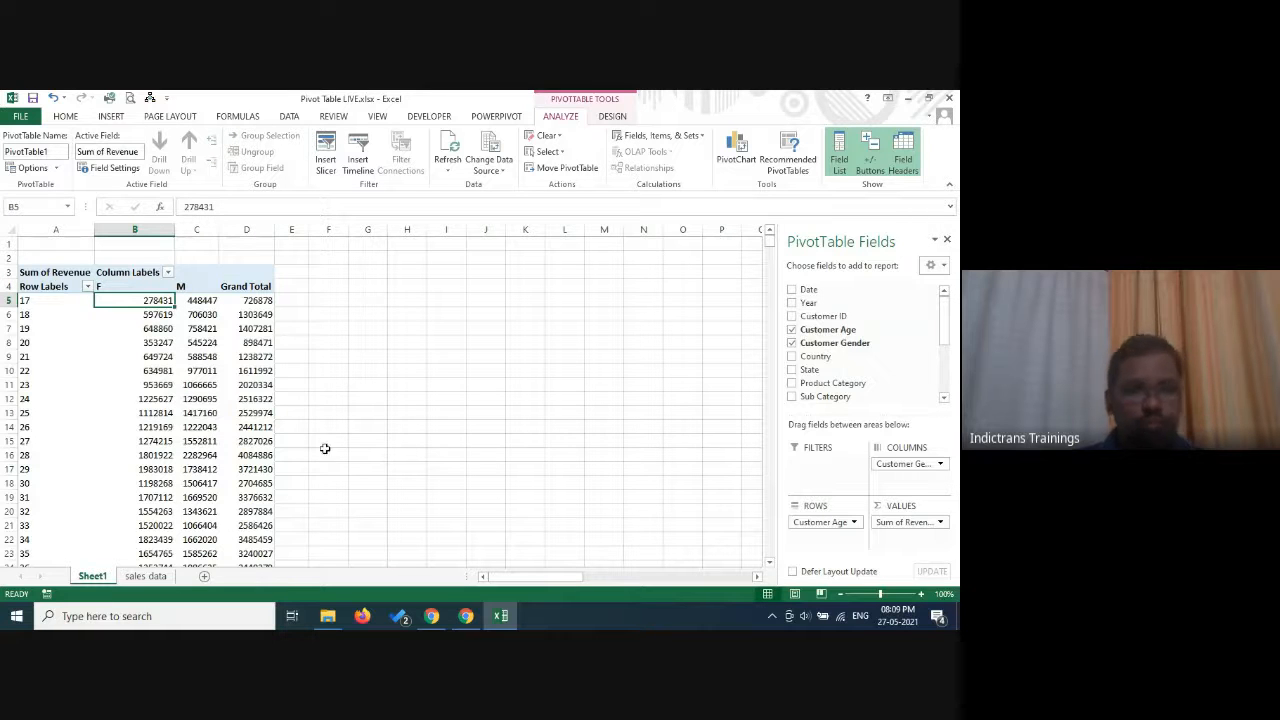
Extract the source records behind the revenue of female customers aged 17 and look through them.
scroll(328, 440, "up", 4, "ctrl")
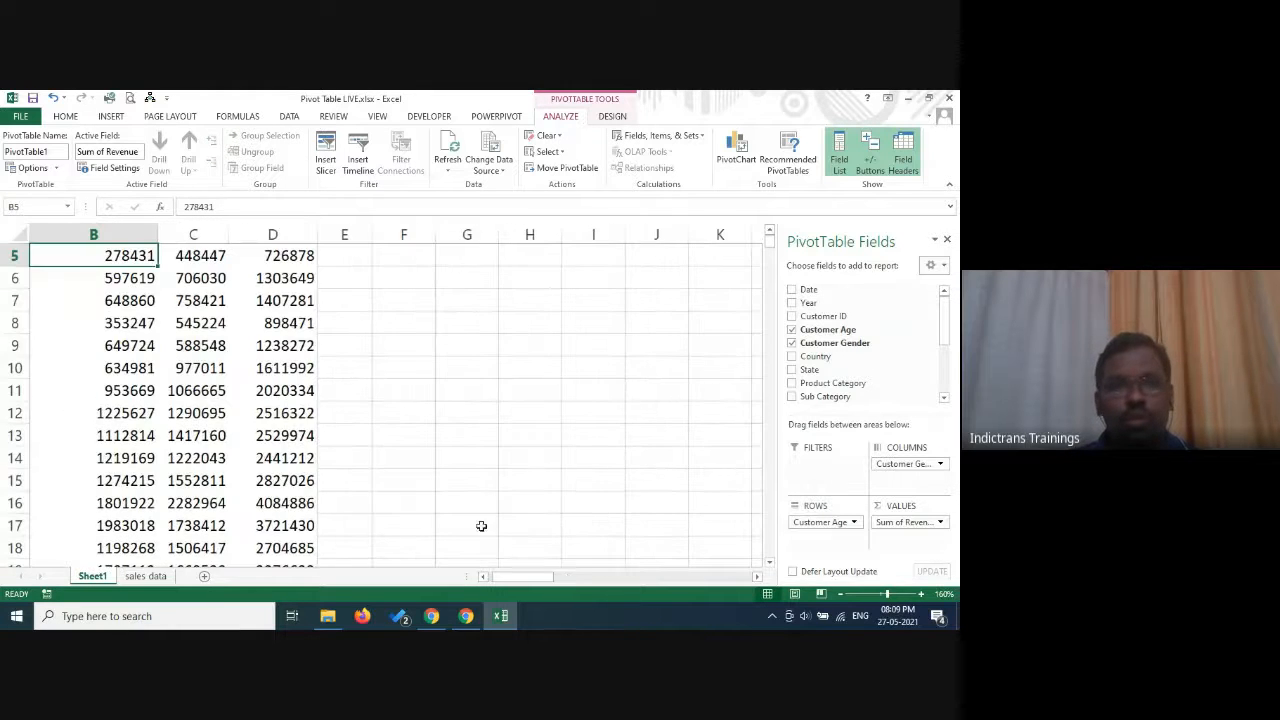
left_click_drag(543, 578, 405, 568)
scroll(526, 401, "up", 2)
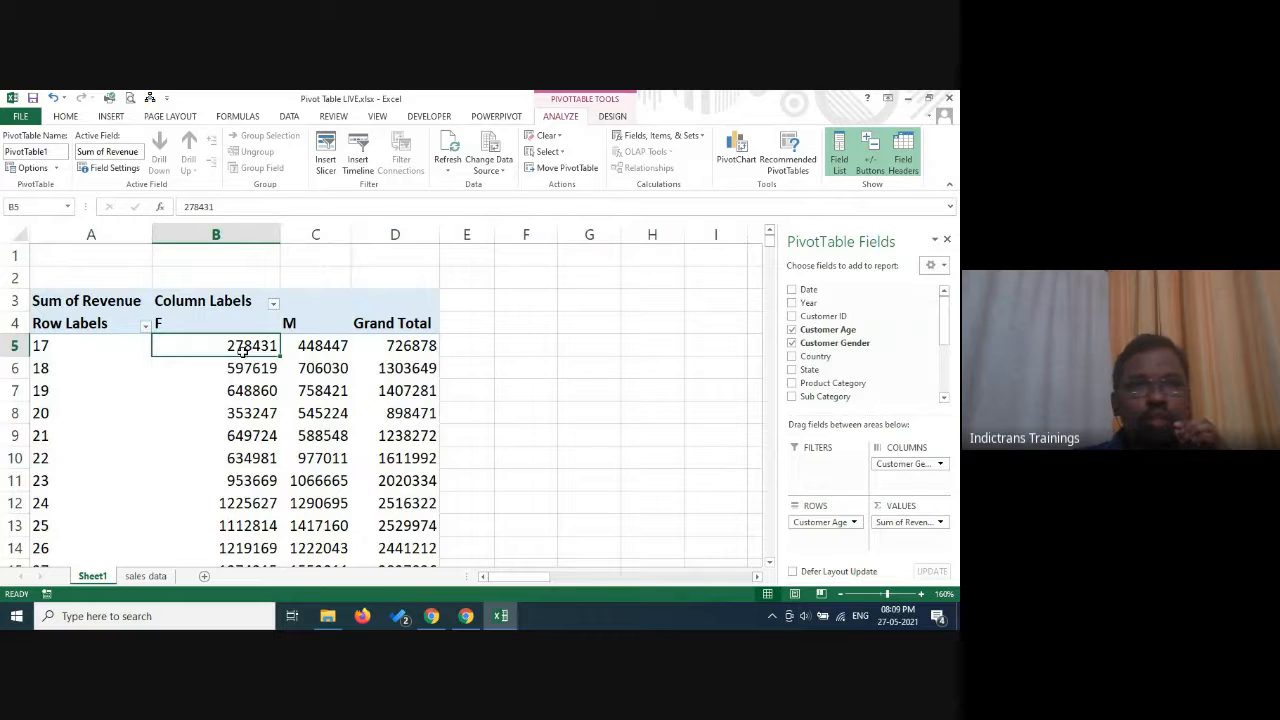
mouse_move(248, 350)
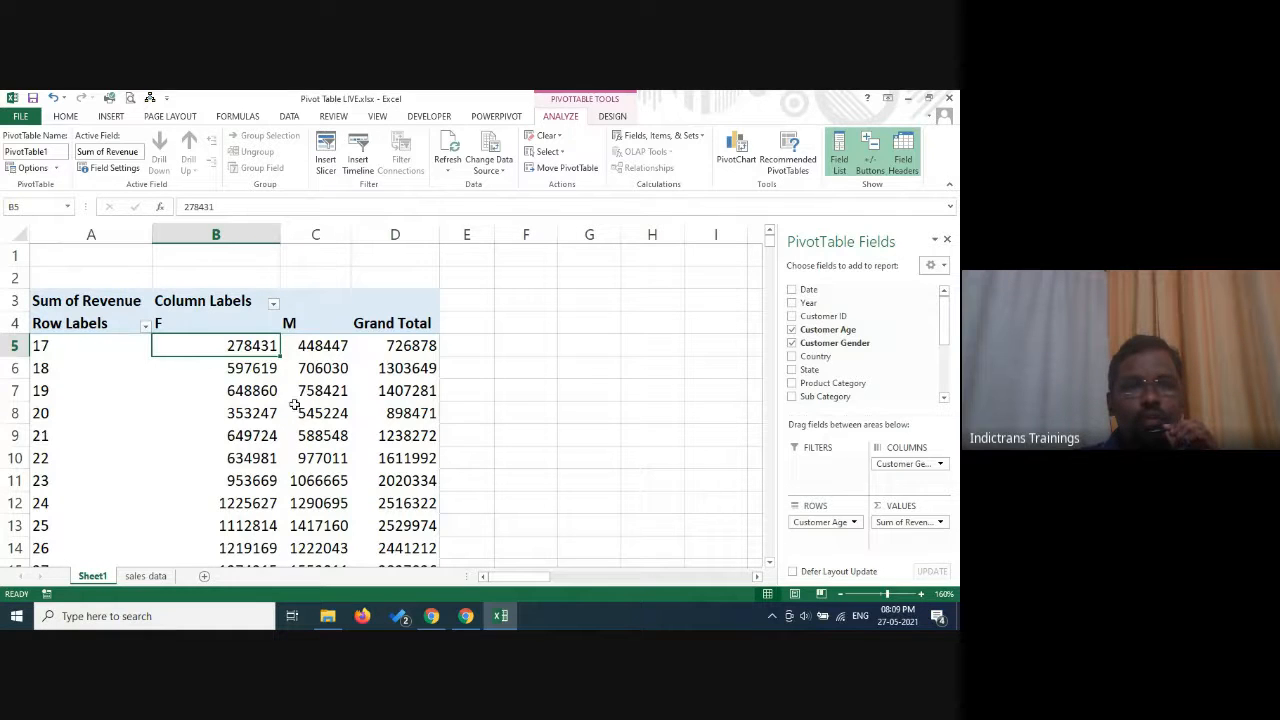
double_click(247, 345)
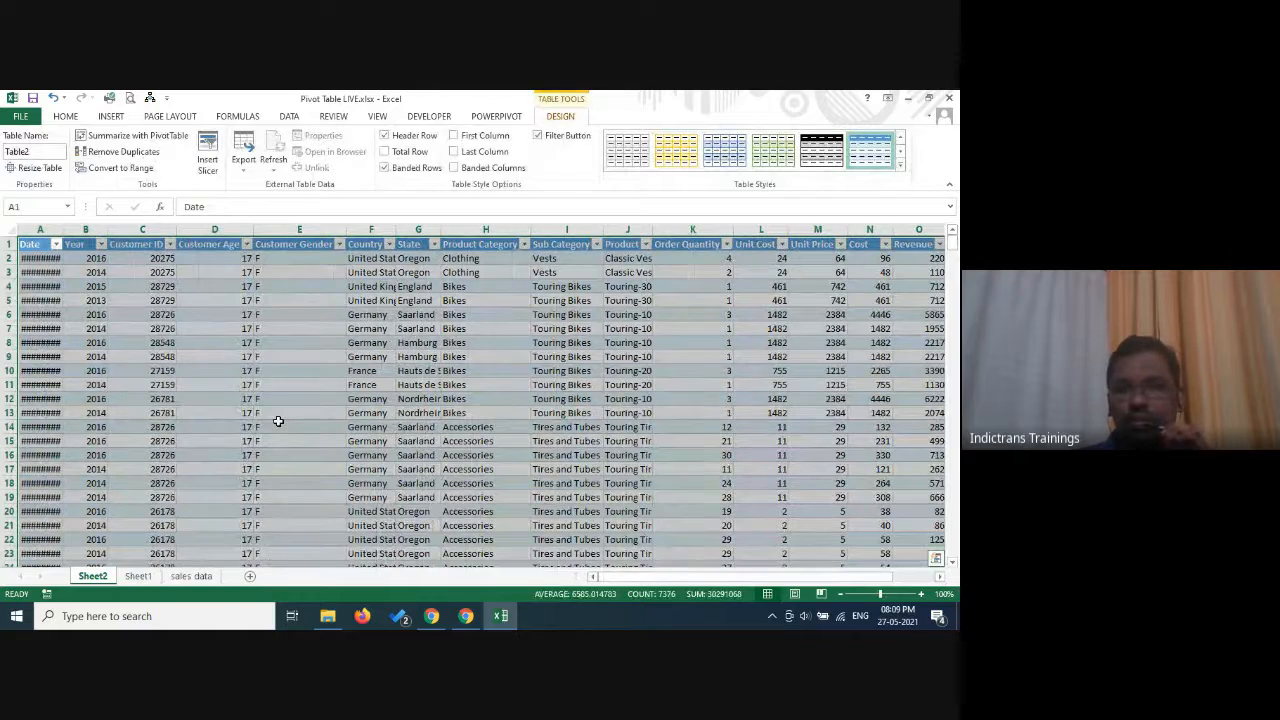
scroll(278, 421, "down", 9)
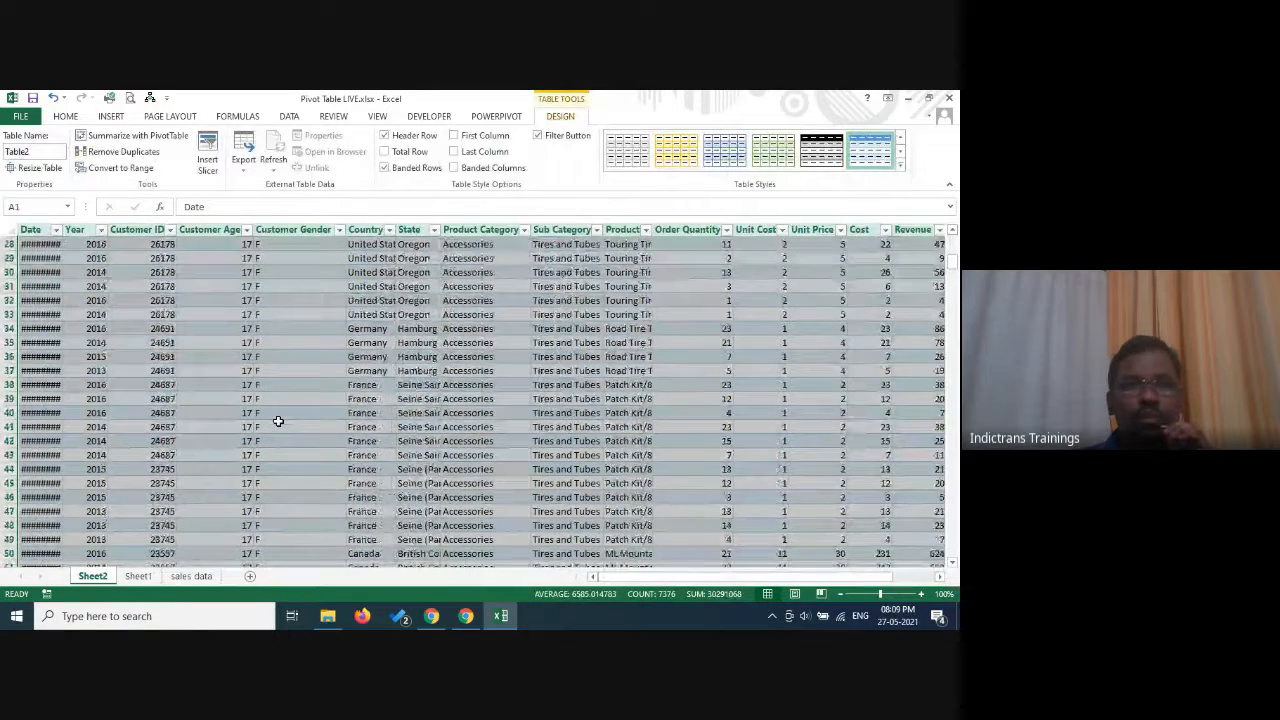
Delete Sheet2 with the extracted detail records.
right_click(95, 577)
left_click(131, 426)
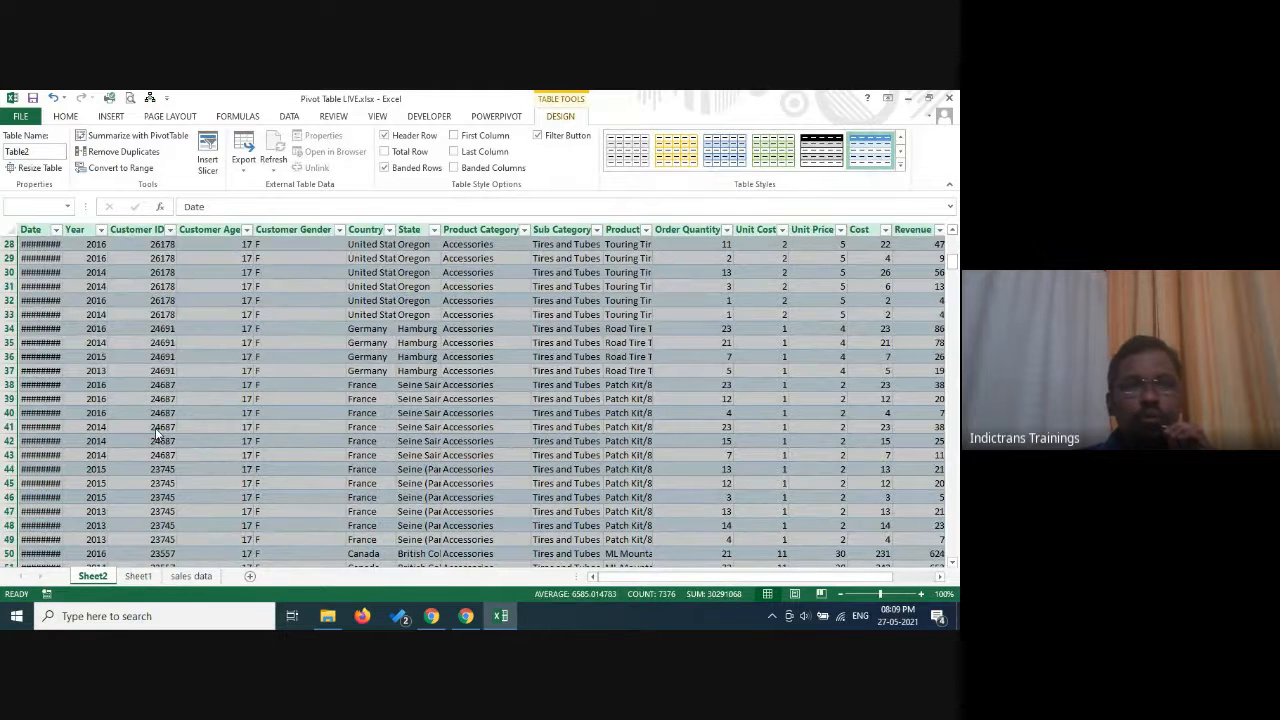
left_click(454, 388)
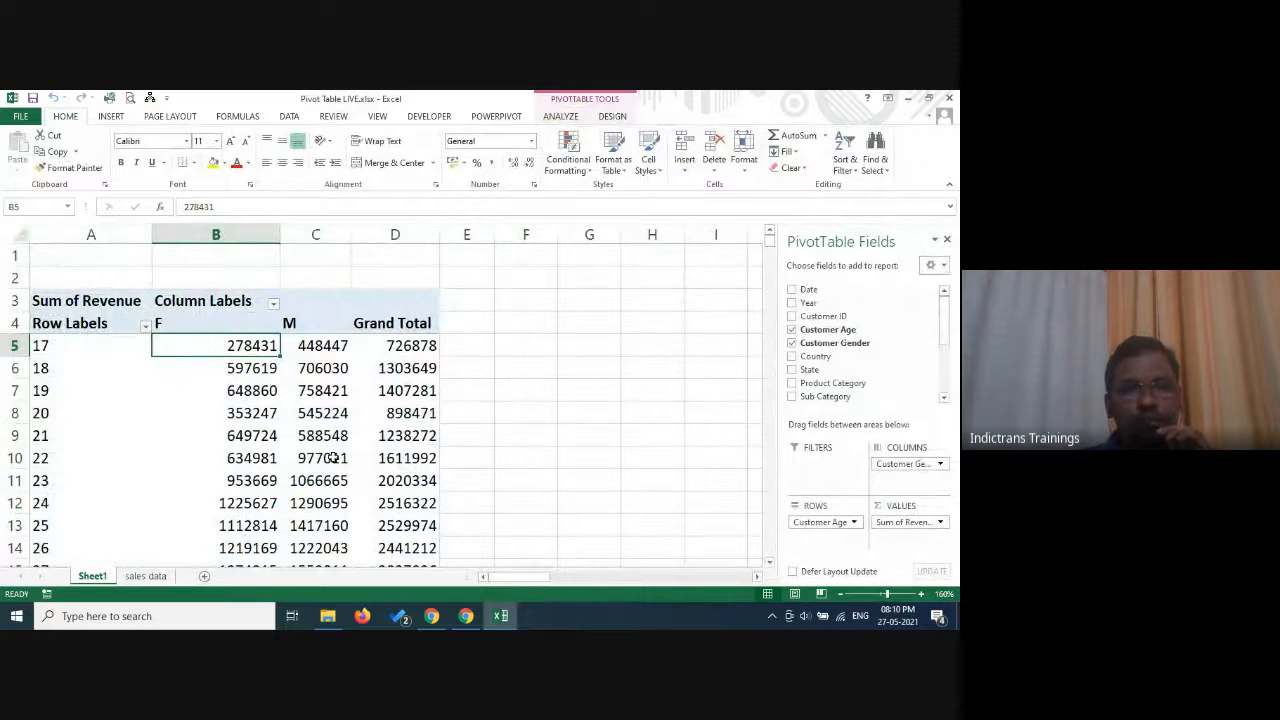
Extract the source records behind the revenue of male customers aged 22, and delete the resulting detail sheet.
left_click(333, 457)
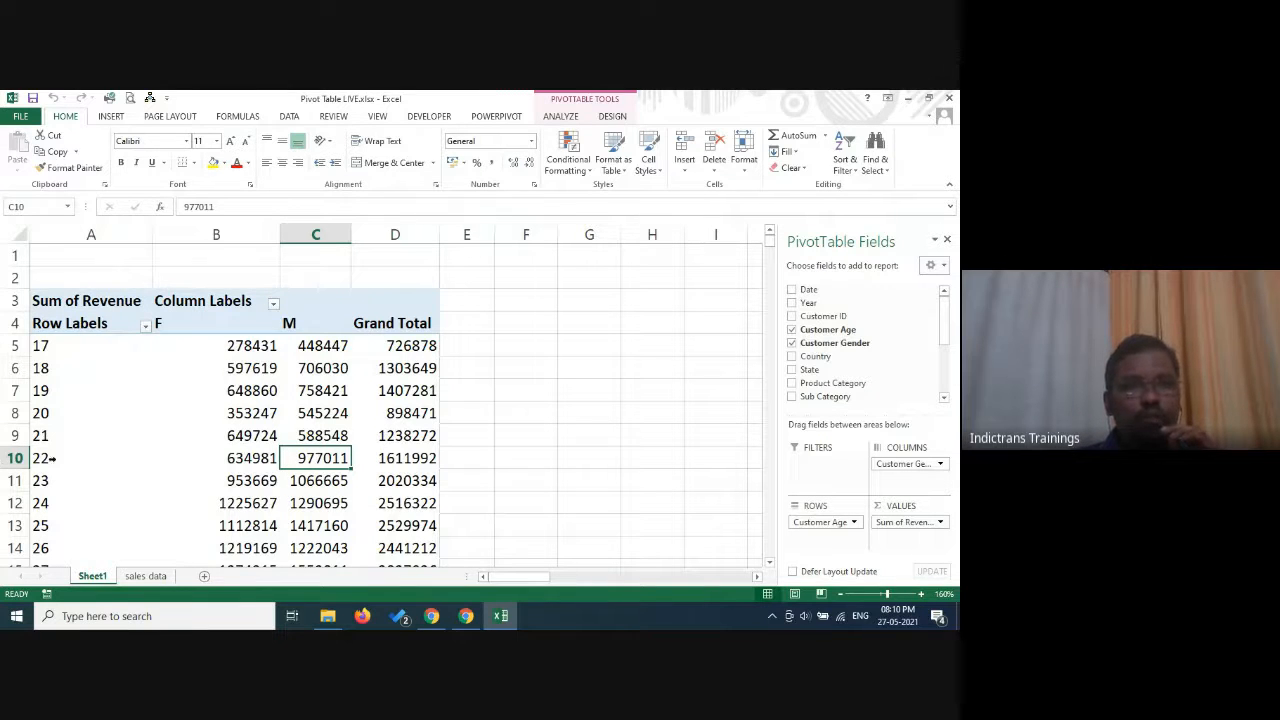
double_click(336, 458)
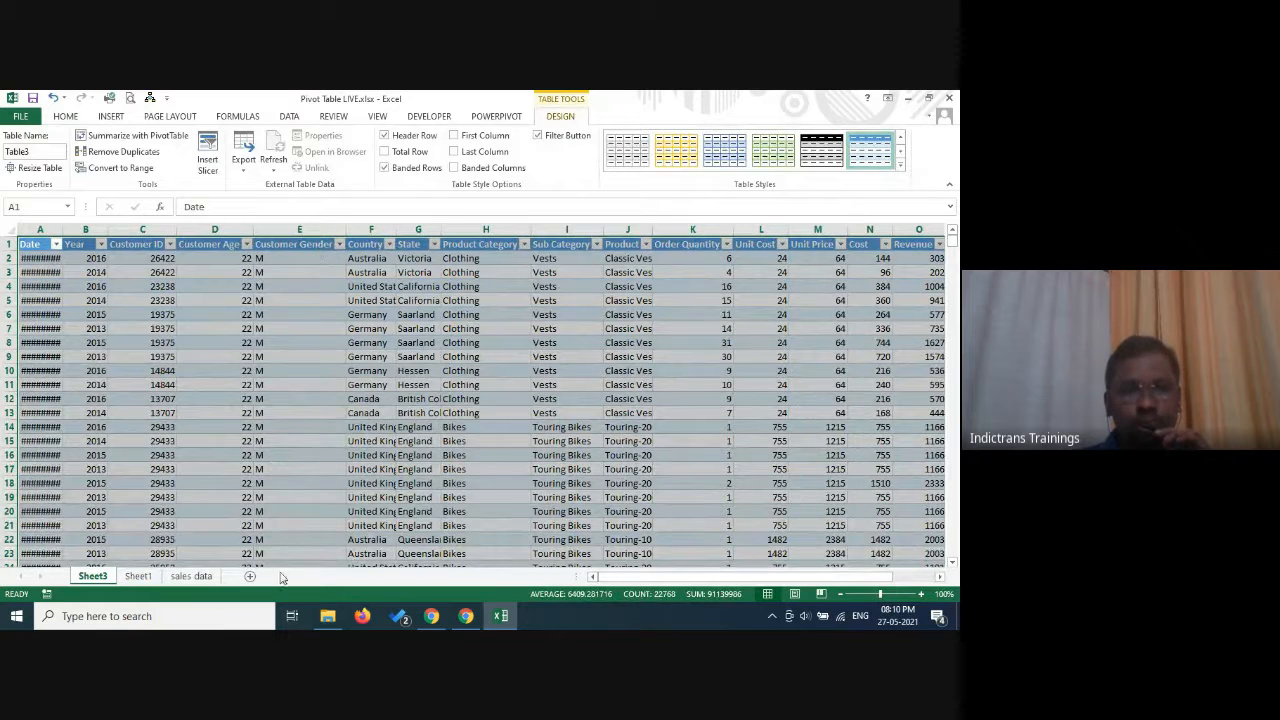
right_click(93, 577)
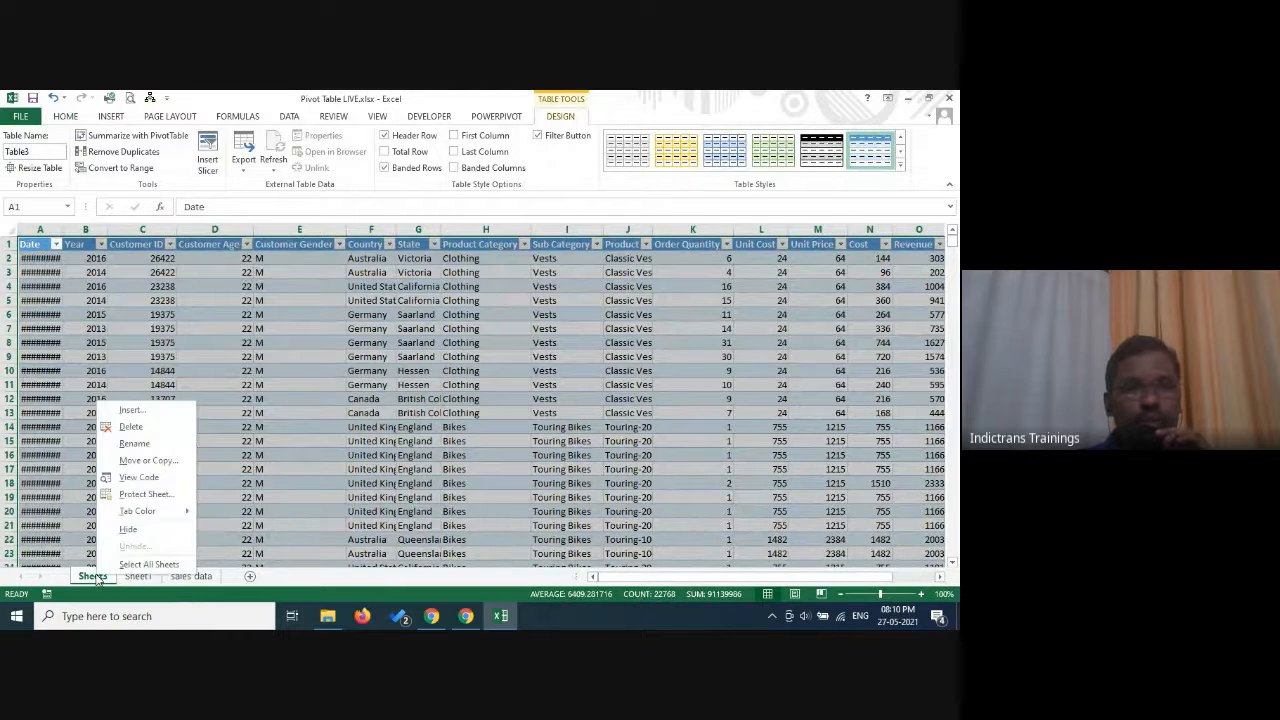
left_click(163, 433)
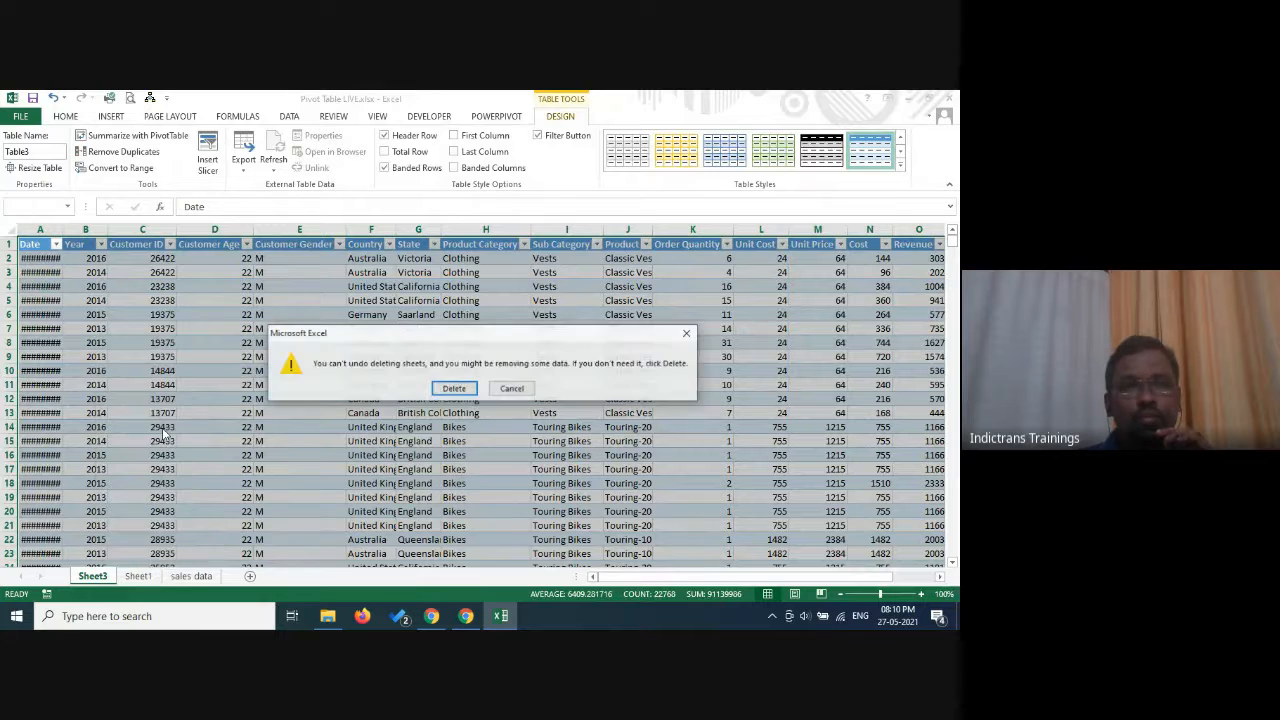
left_click(453, 388)
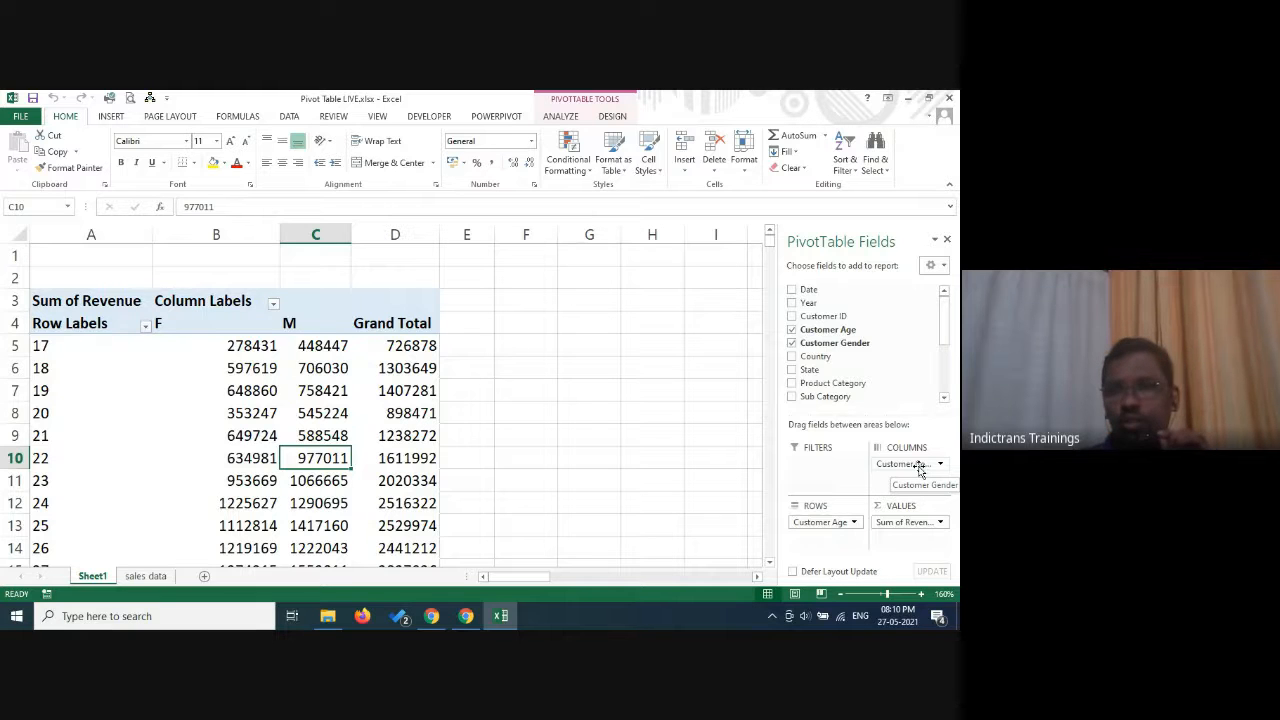
Nest Customer Gender under Customer Age in the rows and add Country and State as nested columns.
left_click_drag(913, 468, 825, 543)
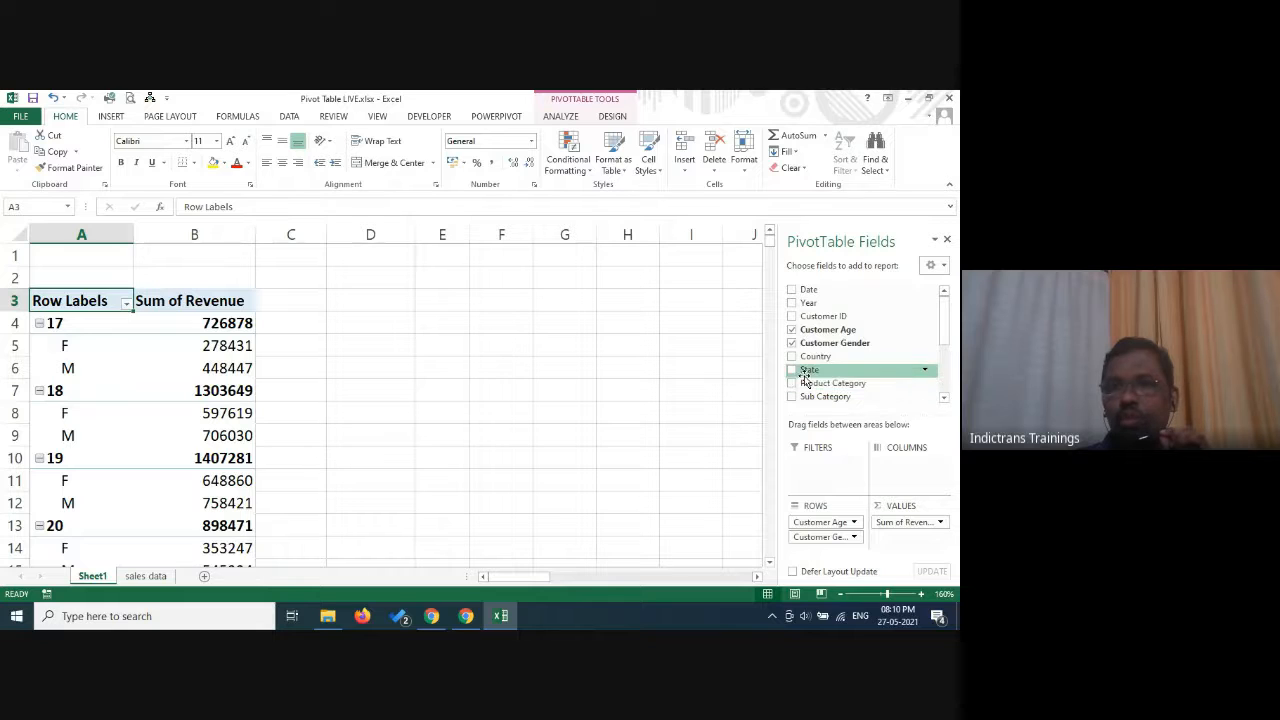
left_click_drag(810, 356, 902, 472)
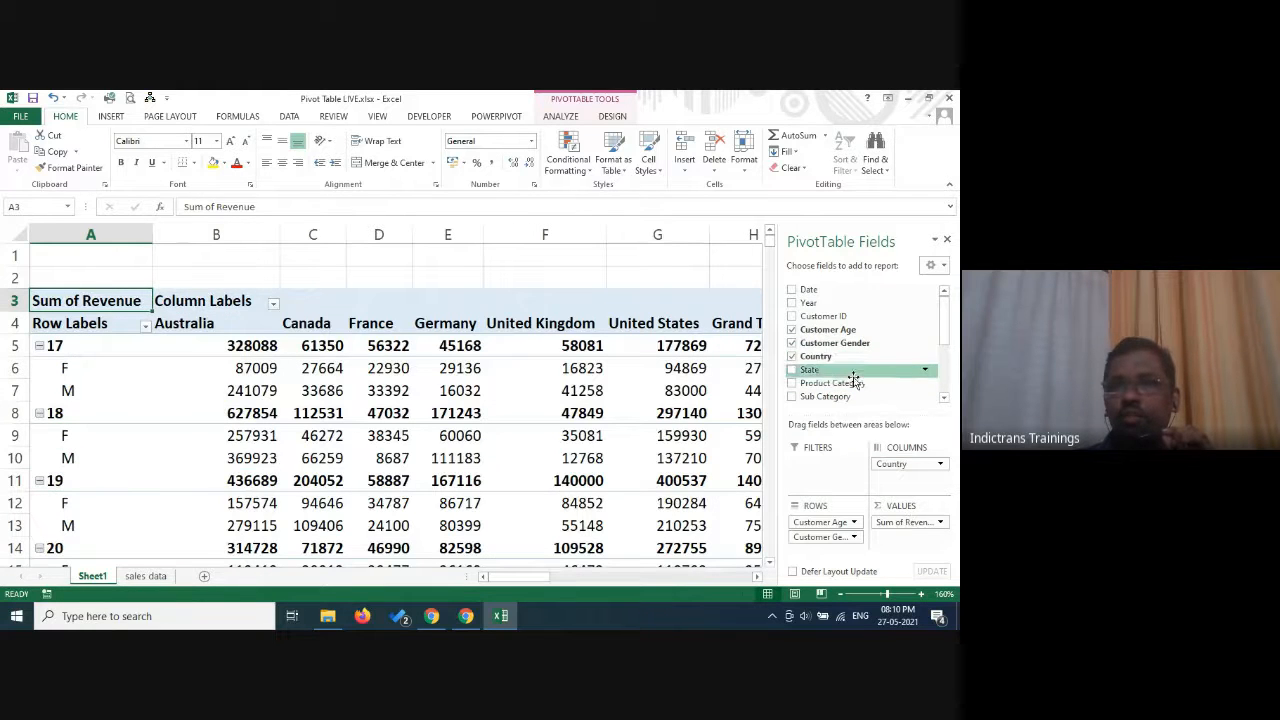
left_click_drag(800, 370, 897, 491)
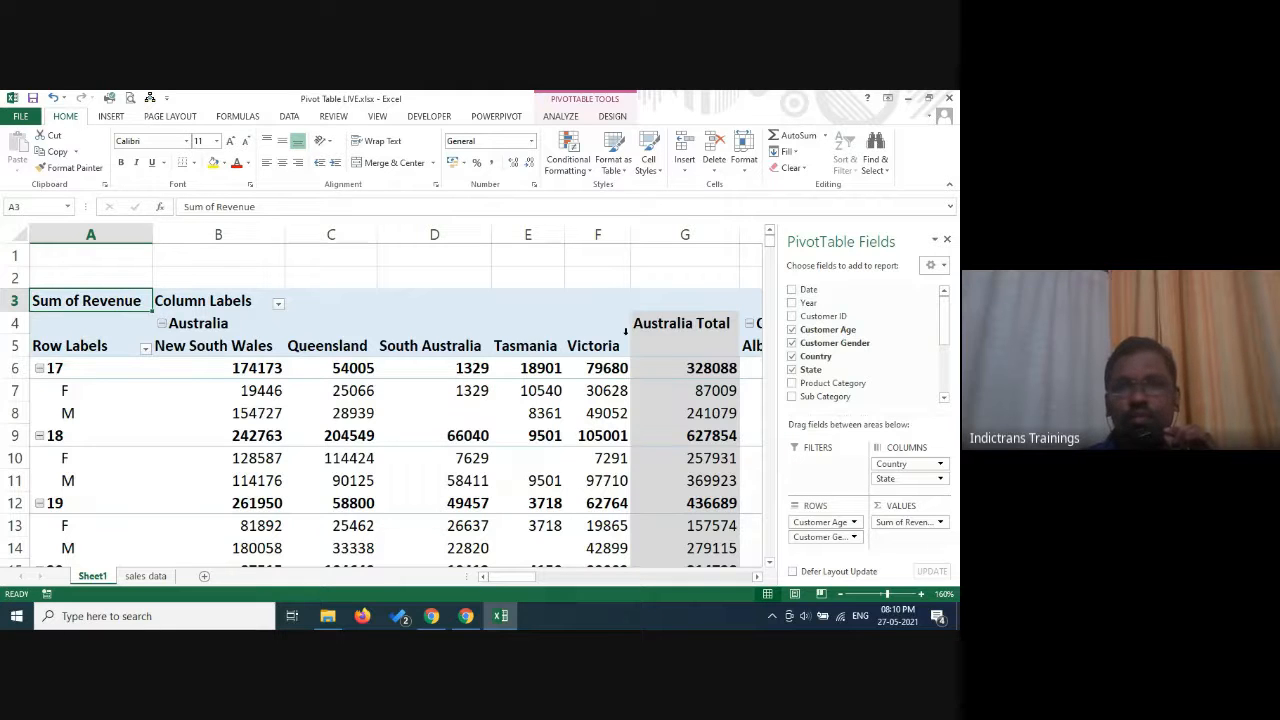
Examine the revenue breakdown by country and state across the columns, from Australia to the United States.
left_click(218, 323)
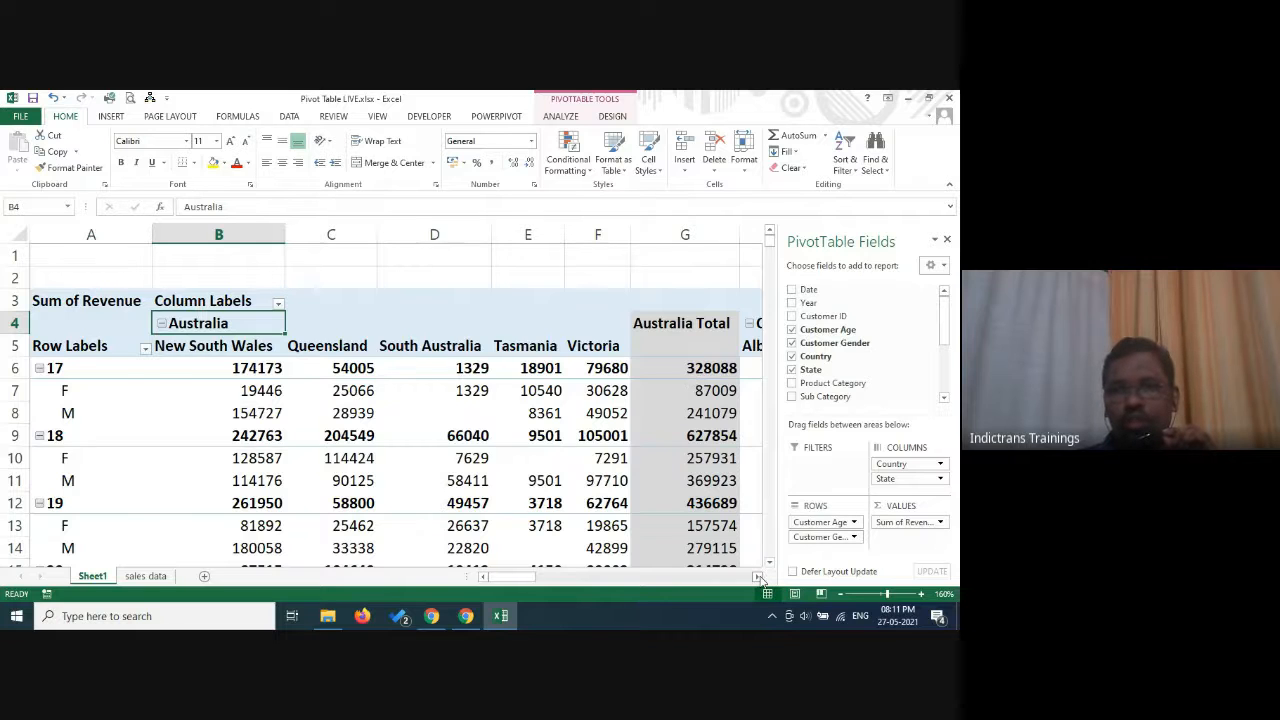
left_click(758, 578)
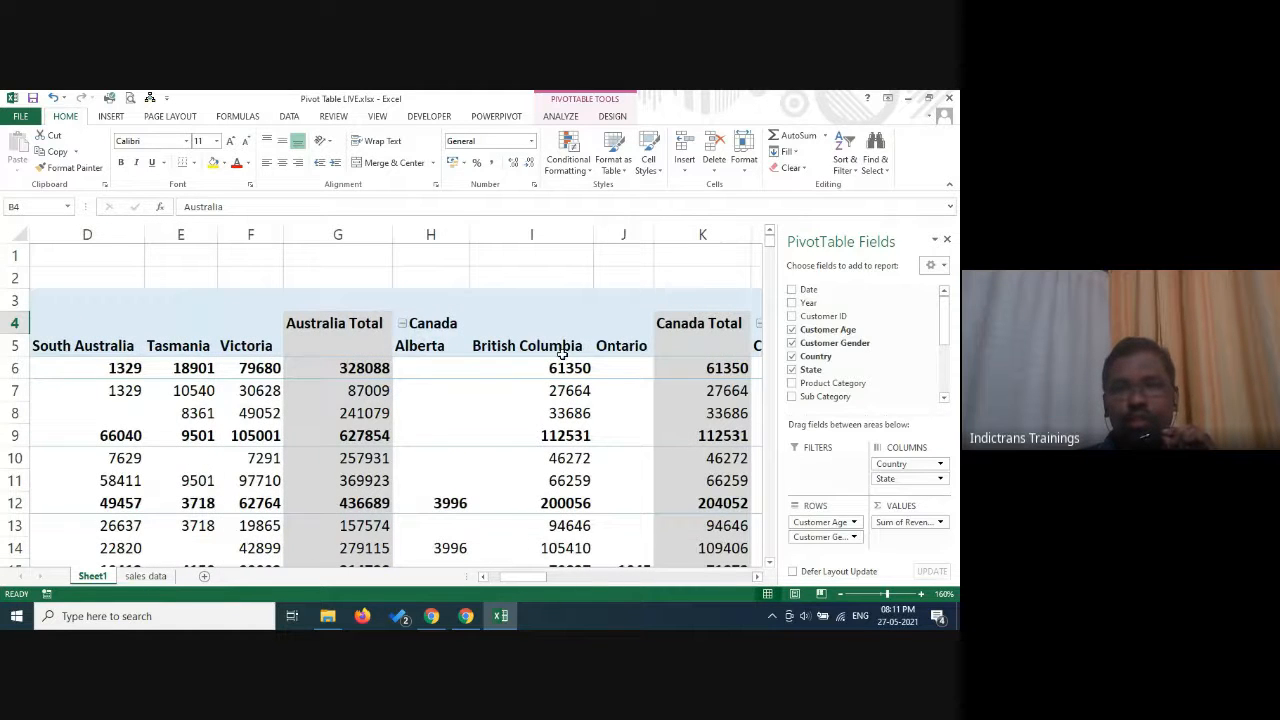
left_click(758, 578)
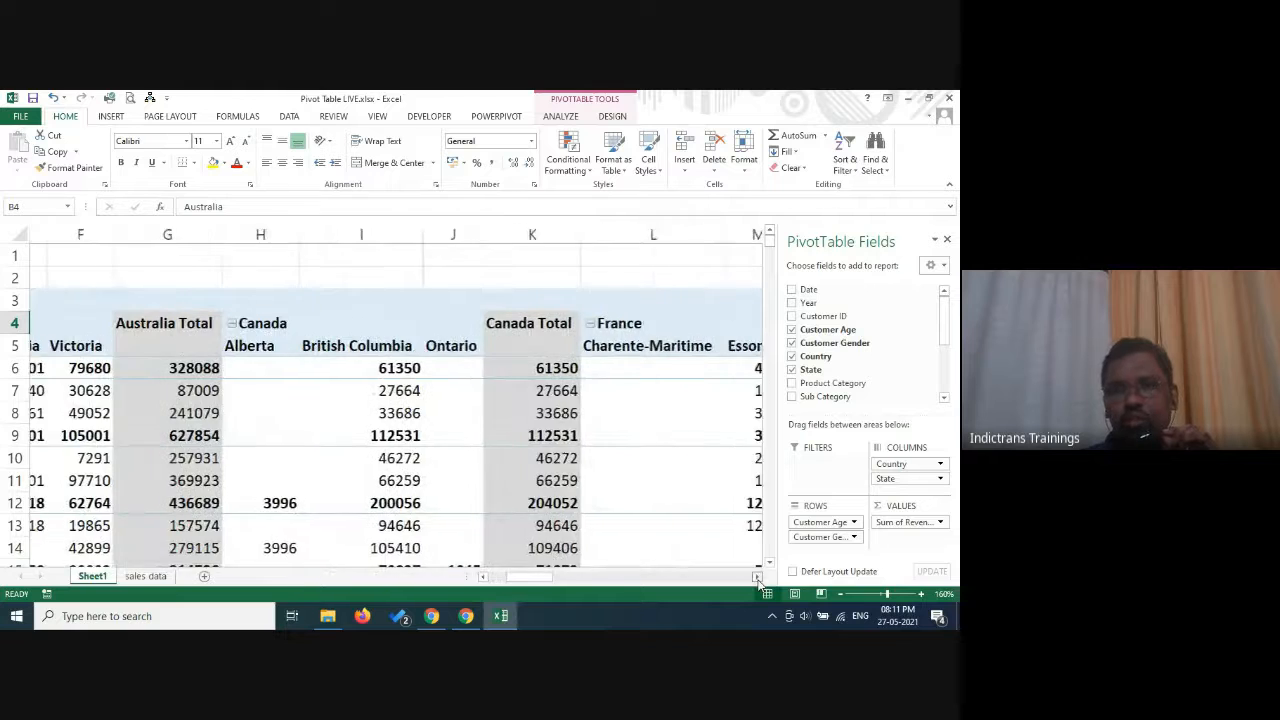
left_click(758, 578)
left_click(758, 578)
left_click(758, 578)
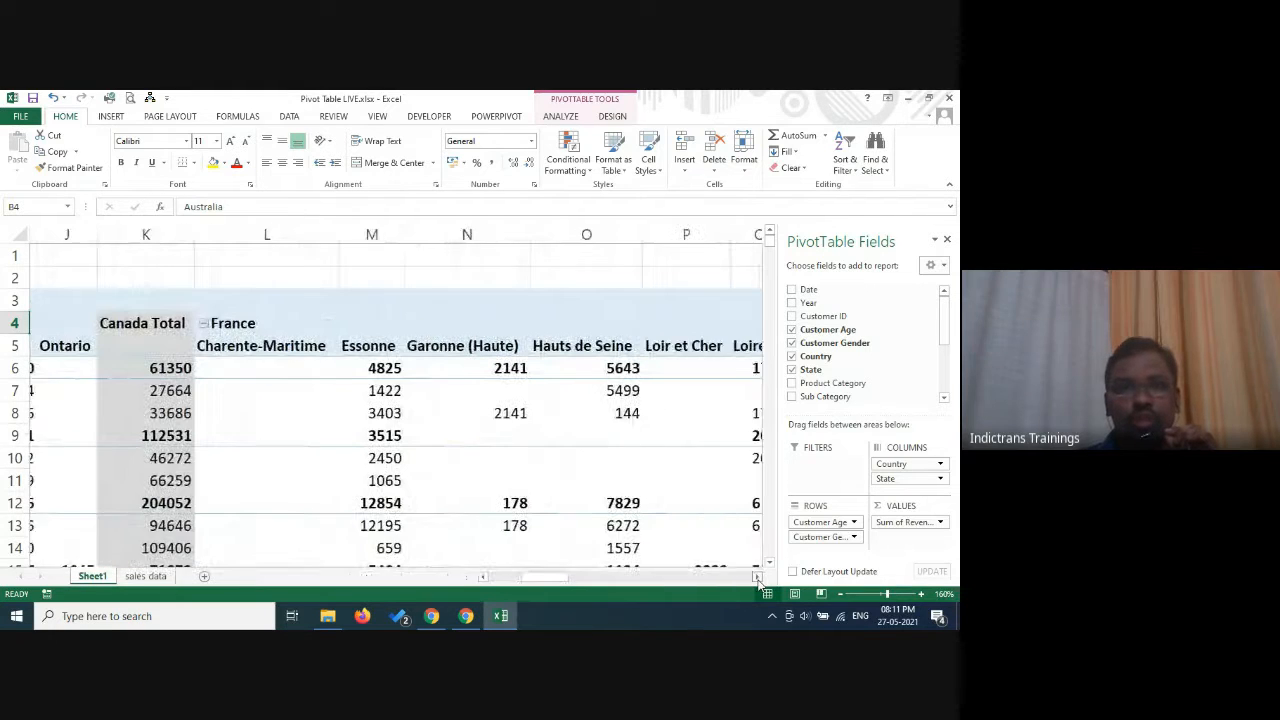
left_click(758, 578)
left_click(758, 578)
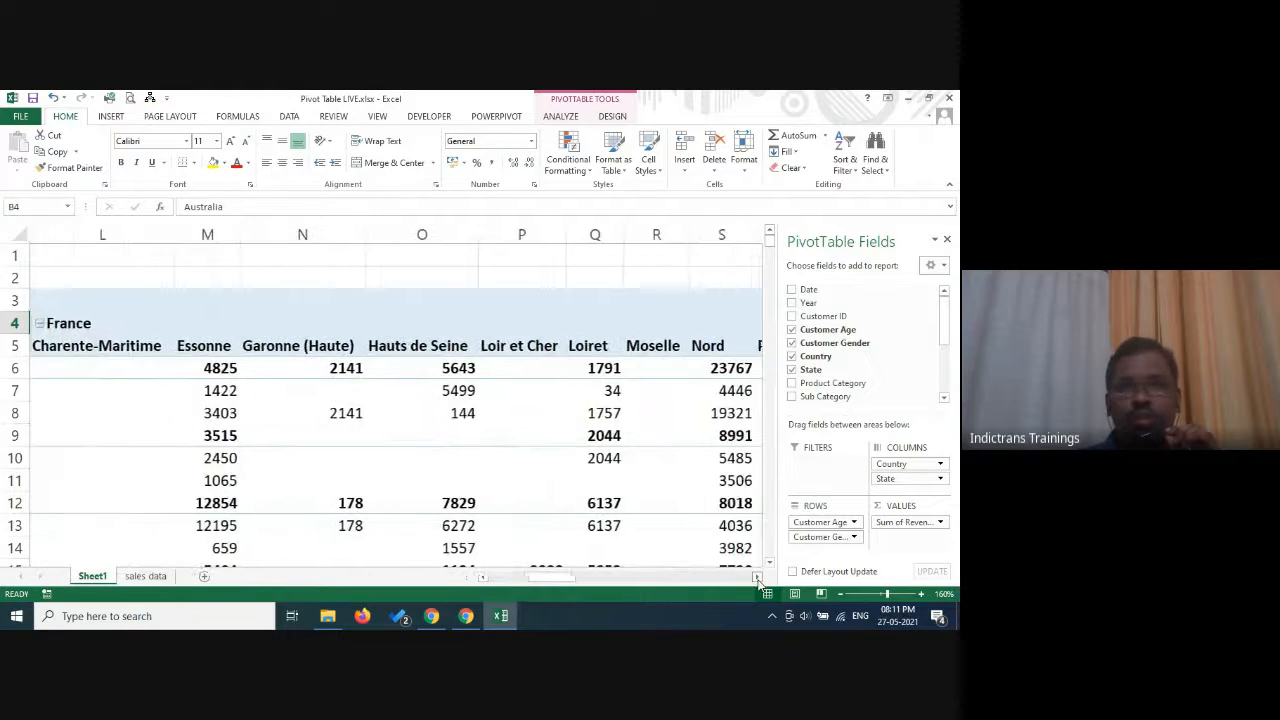
left_click(758, 578)
left_click(758, 578)
left_click(758, 578)
left_click(758, 578)
left_click(758, 578)
left_click(758, 578)
left_click(758, 578)
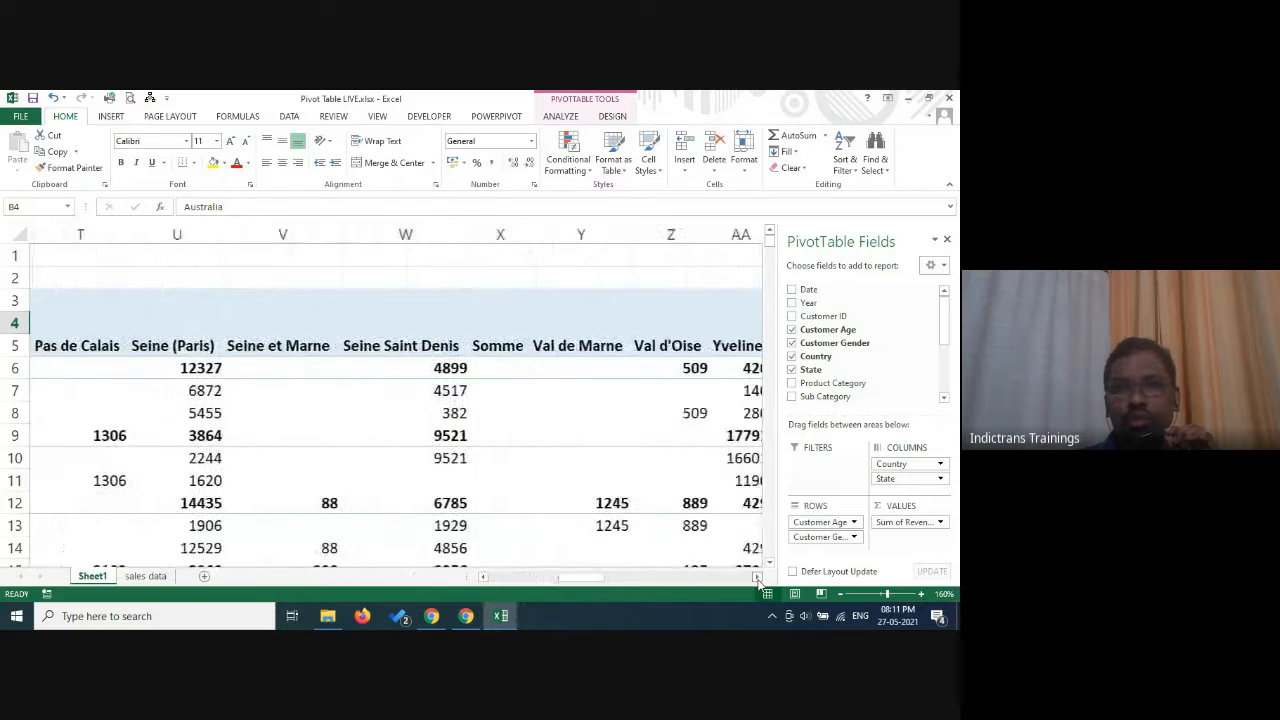
left_click(758, 578)
left_click(758, 578)
left_click(758, 578)
left_click(758, 578)
left_click(758, 578)
left_click(758, 578)
left_click(758, 578)
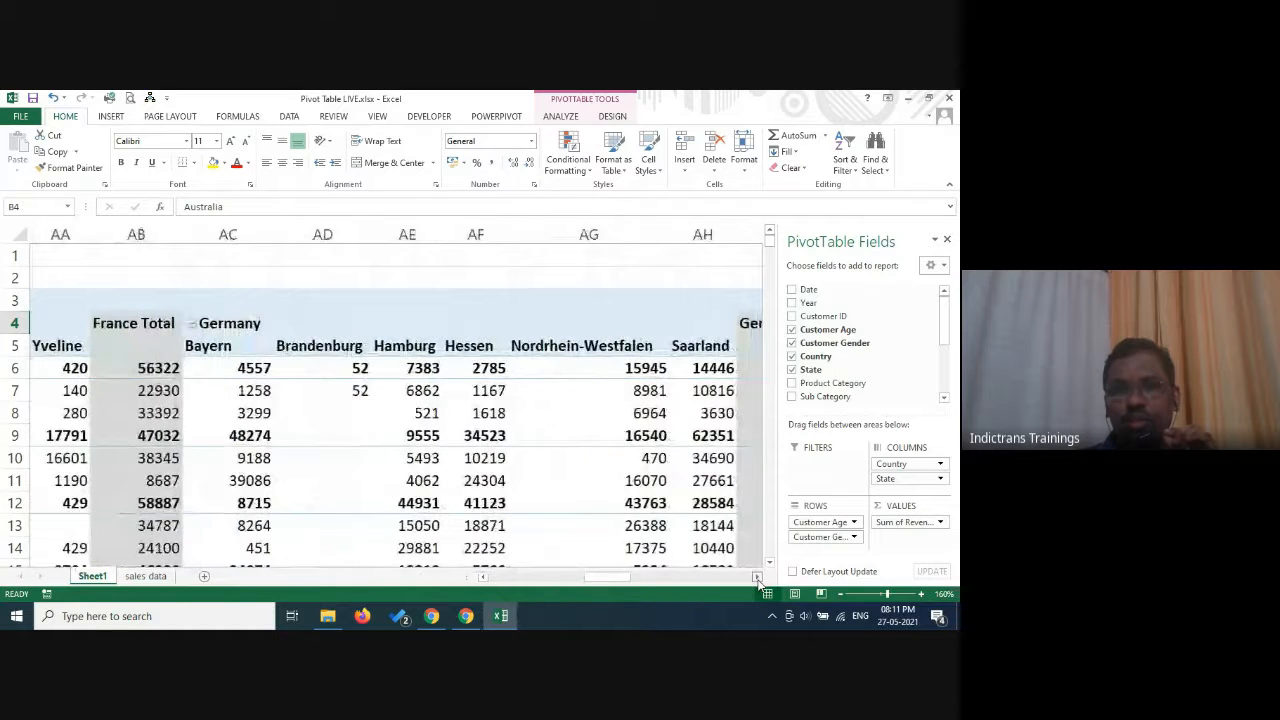
left_click(758, 578)
left_click(758, 578)
left_click(758, 578)
left_click(758, 578)
left_click(758, 578)
left_click(758, 578)
left_click(758, 578)
left_click(758, 578)
left_click(758, 578)
left_click(758, 578)
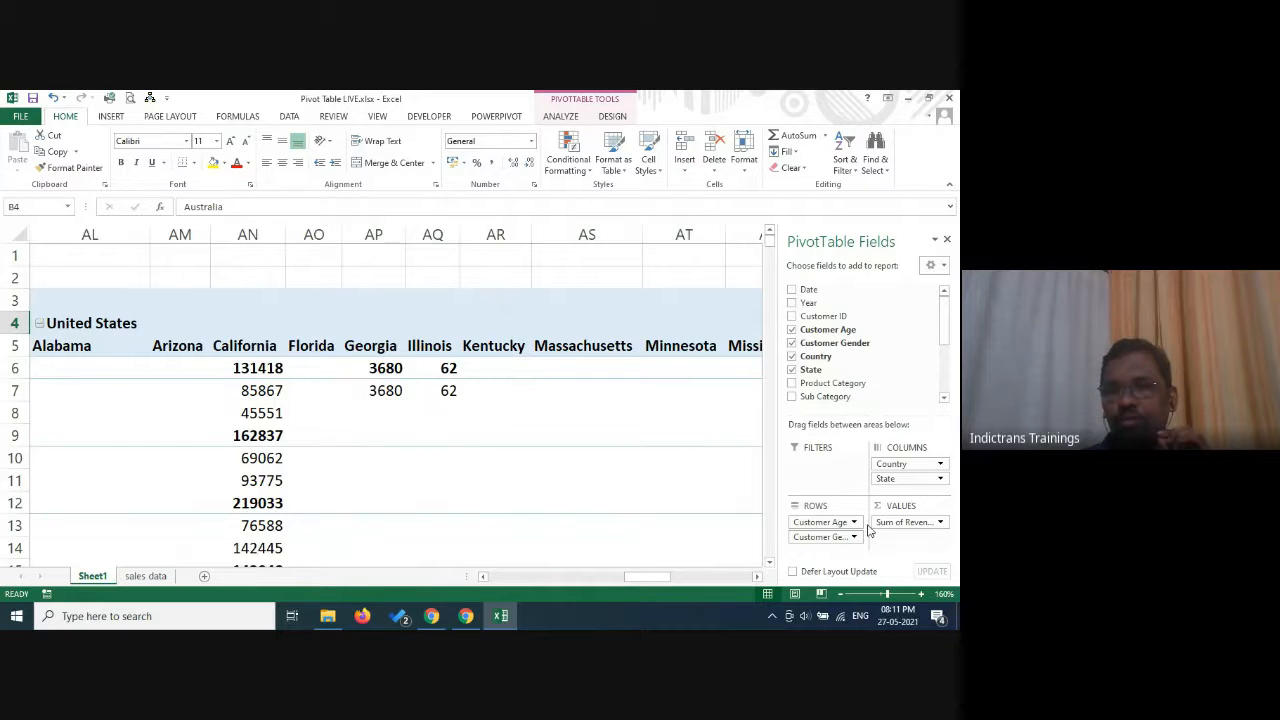
Replace Customer Age and Customer Gender in the rows with nested Product Category, Sub Category and Product fields.
left_click(794, 330)
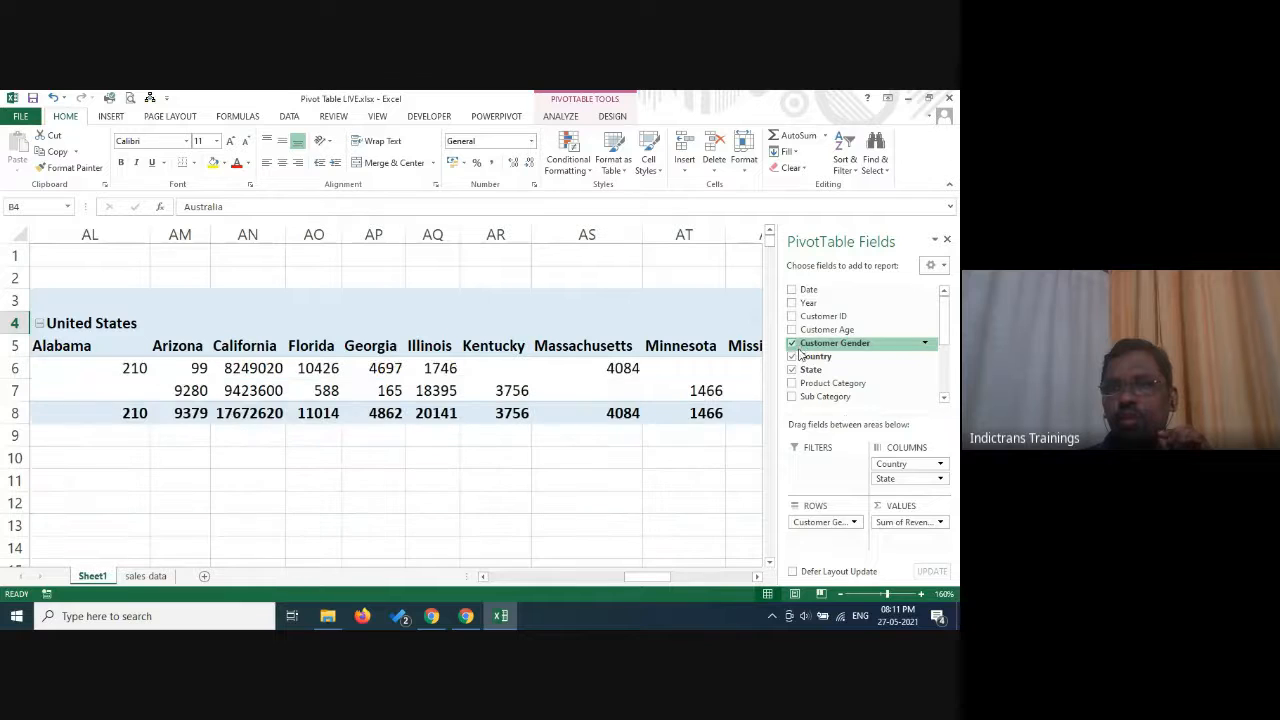
left_click(792, 343)
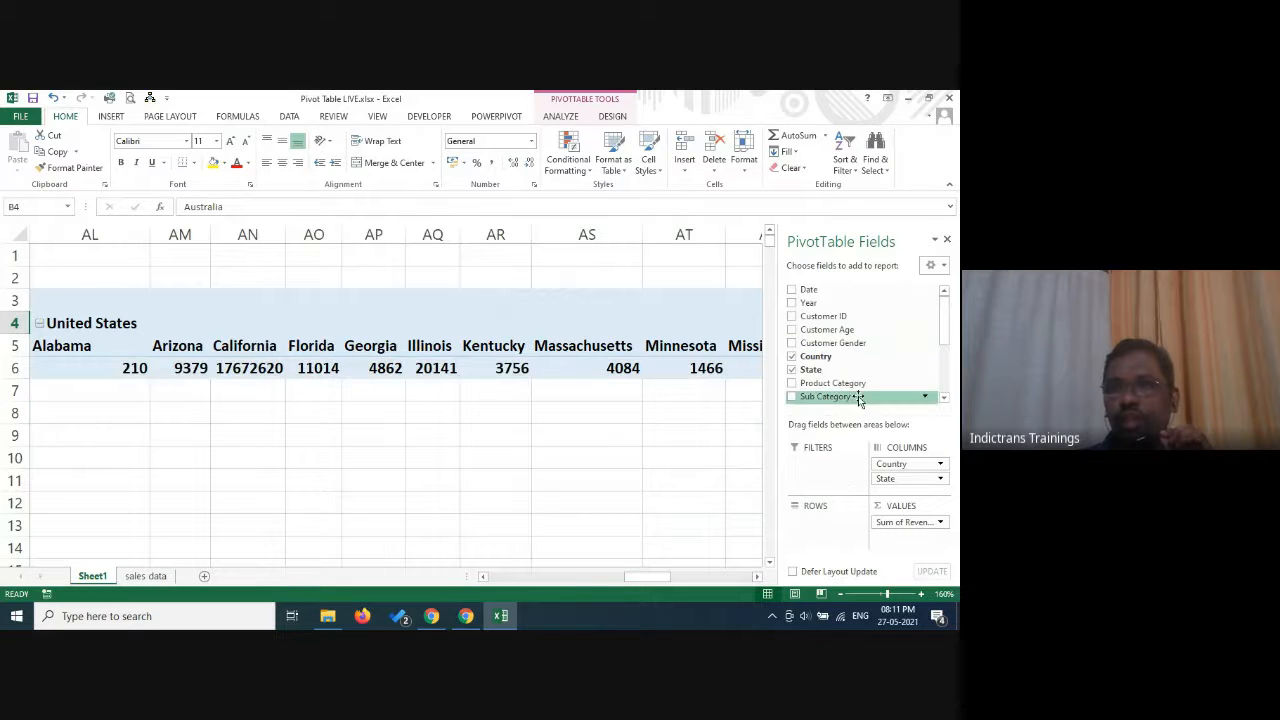
left_click(792, 384)
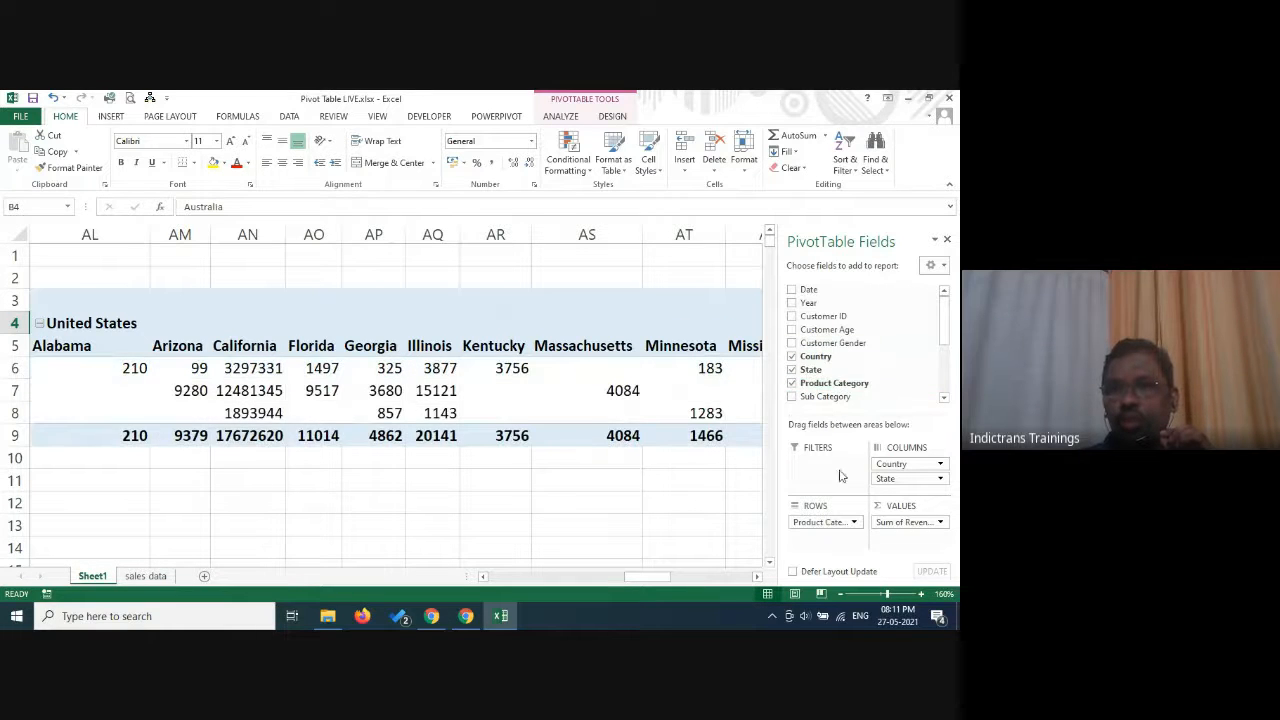
left_click(792, 397)
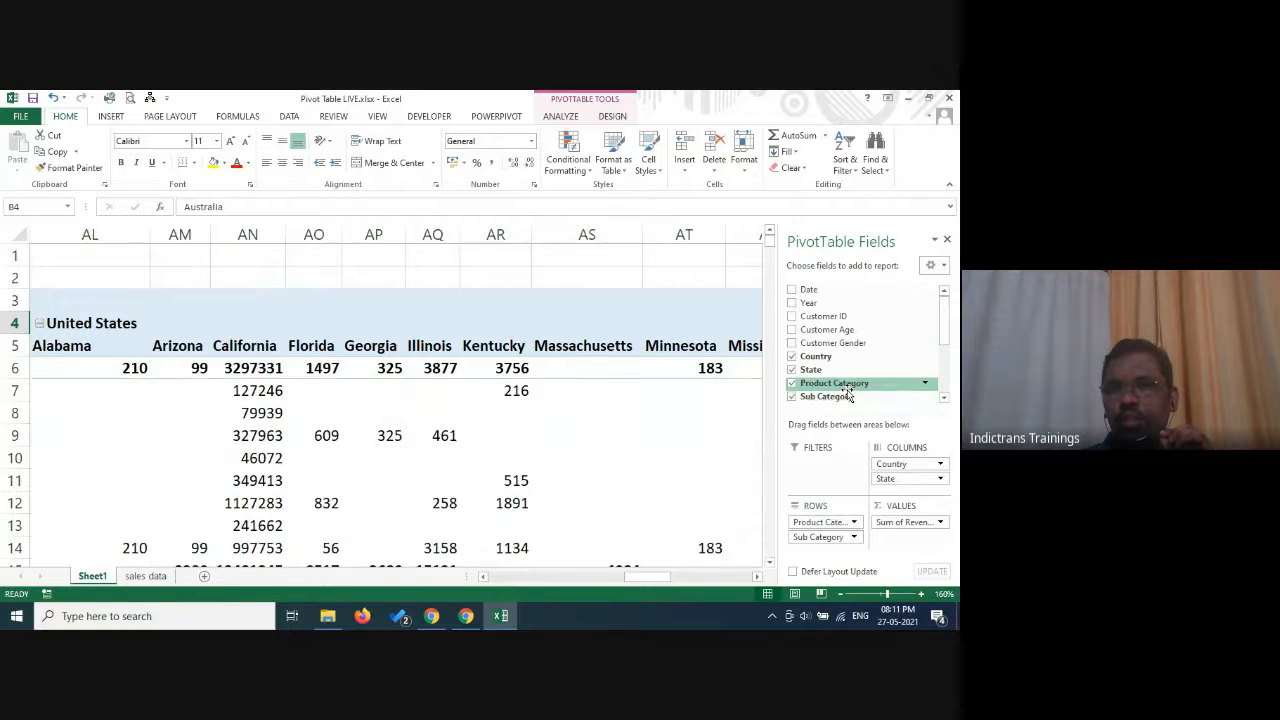
scroll(848, 394, "down", 1)
left_click(944, 398)
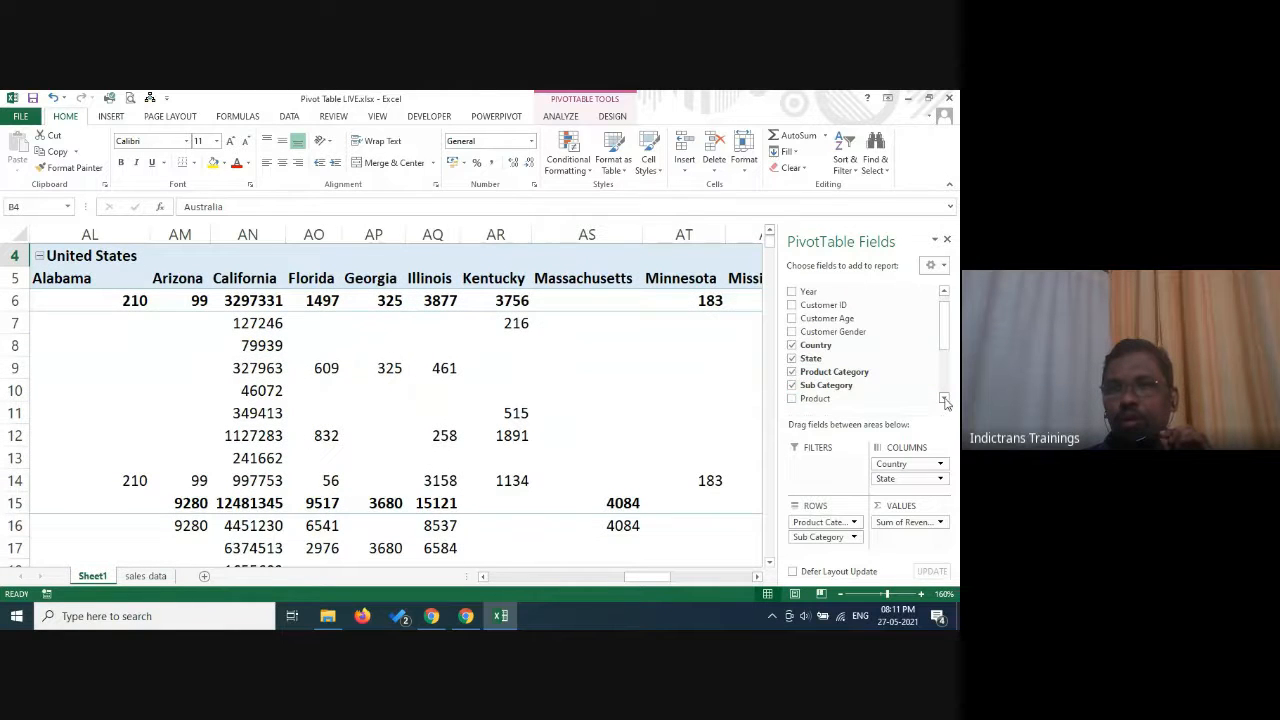
left_click(792, 398)
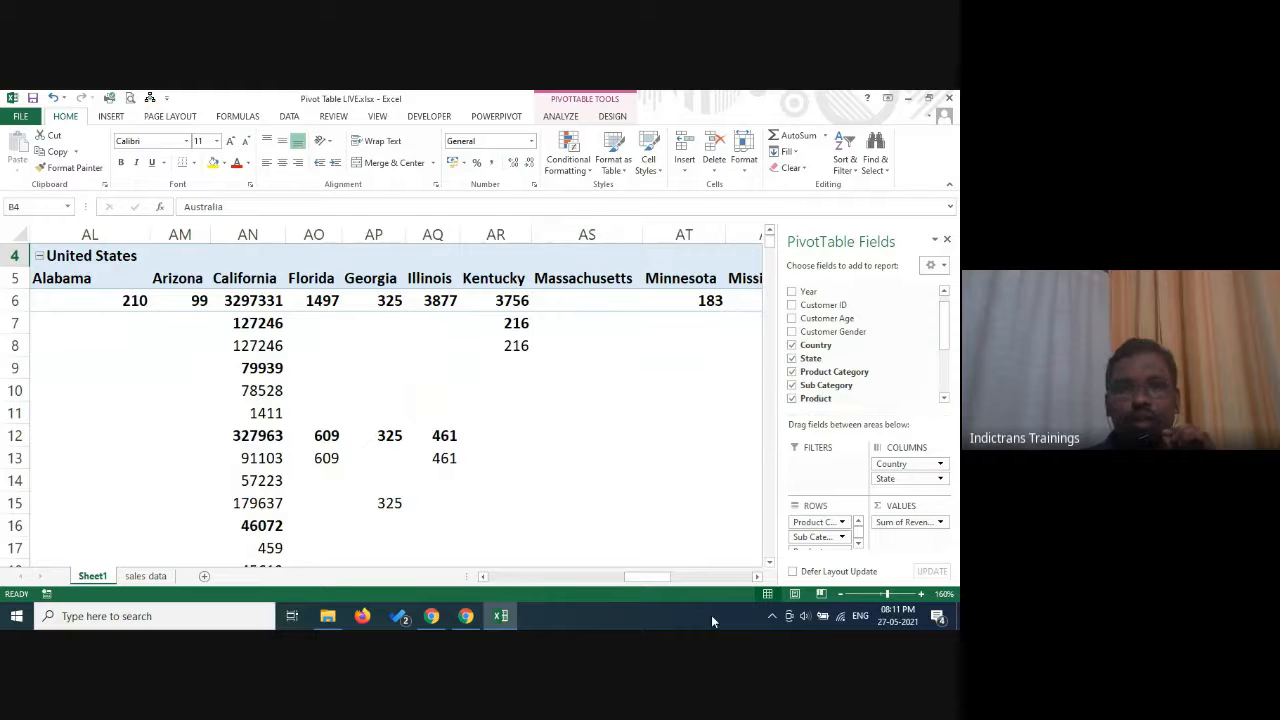
Remove State from the pivot table's columns so that only Country remains there.
left_click_drag(646, 577, 490, 583)
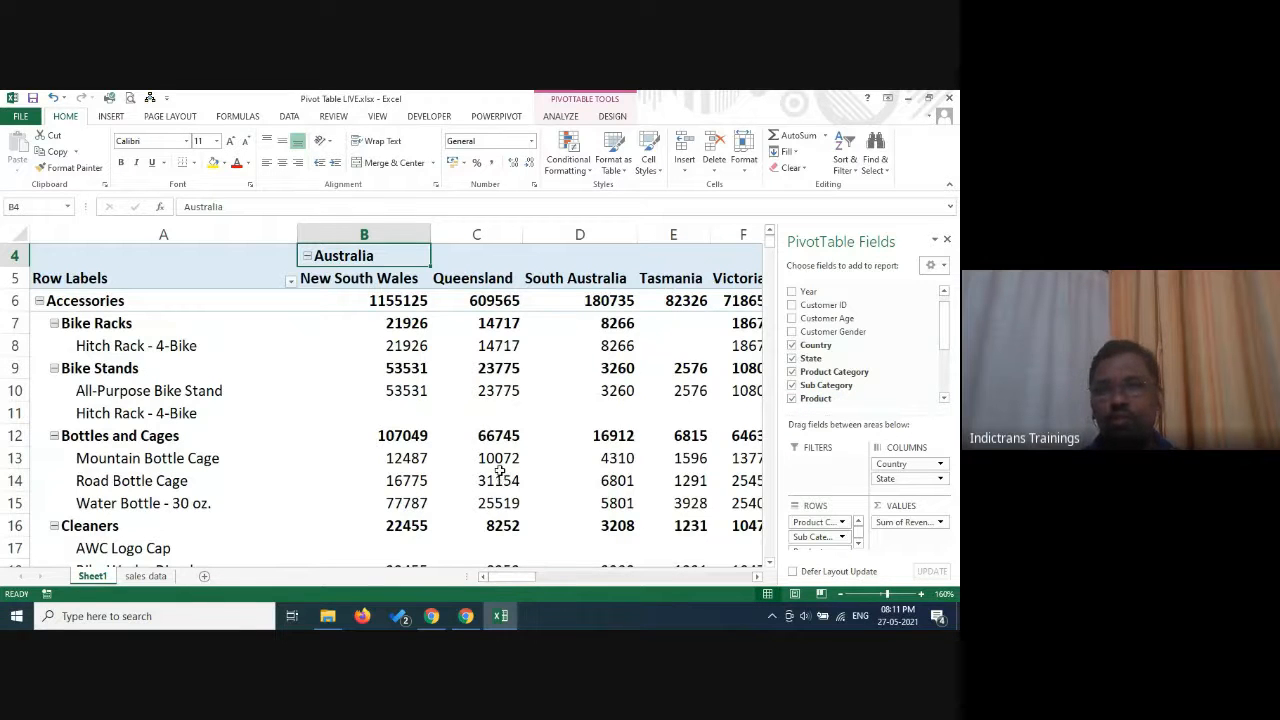
scroll(497, 368, "down", 5)
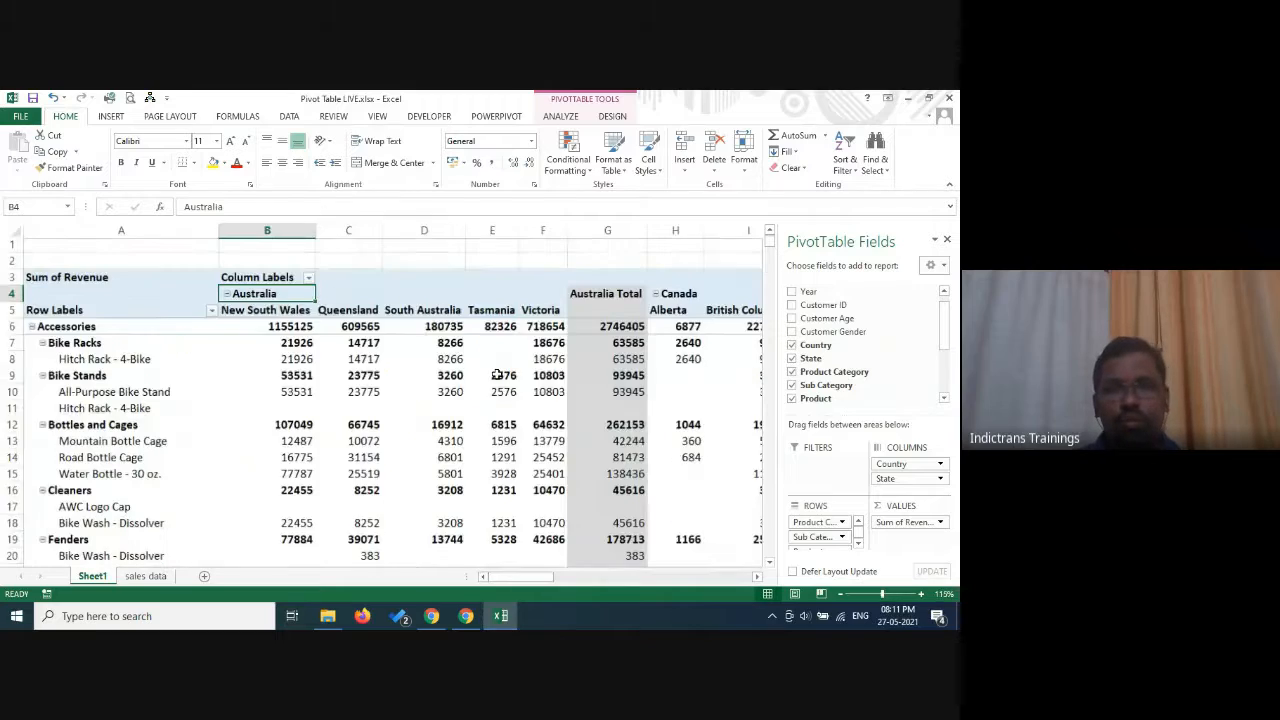
scroll(503, 384, "down", 5)
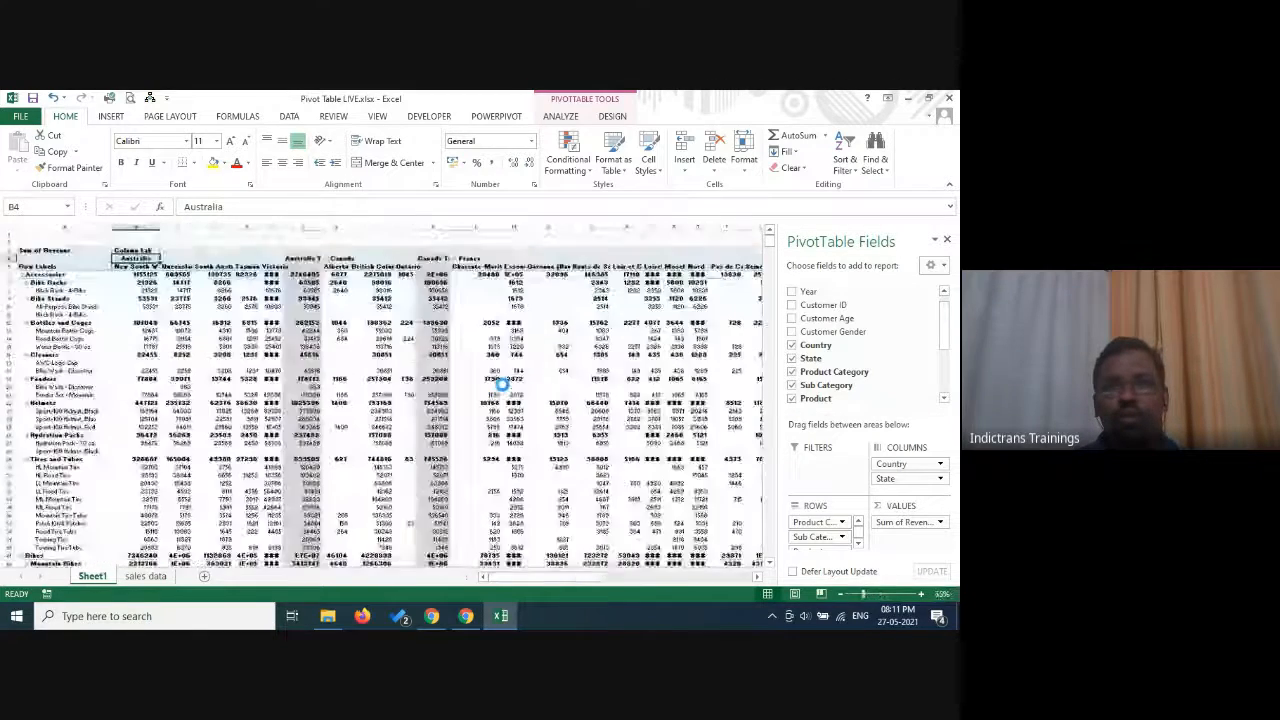
scroll(503, 384, "up", 5)
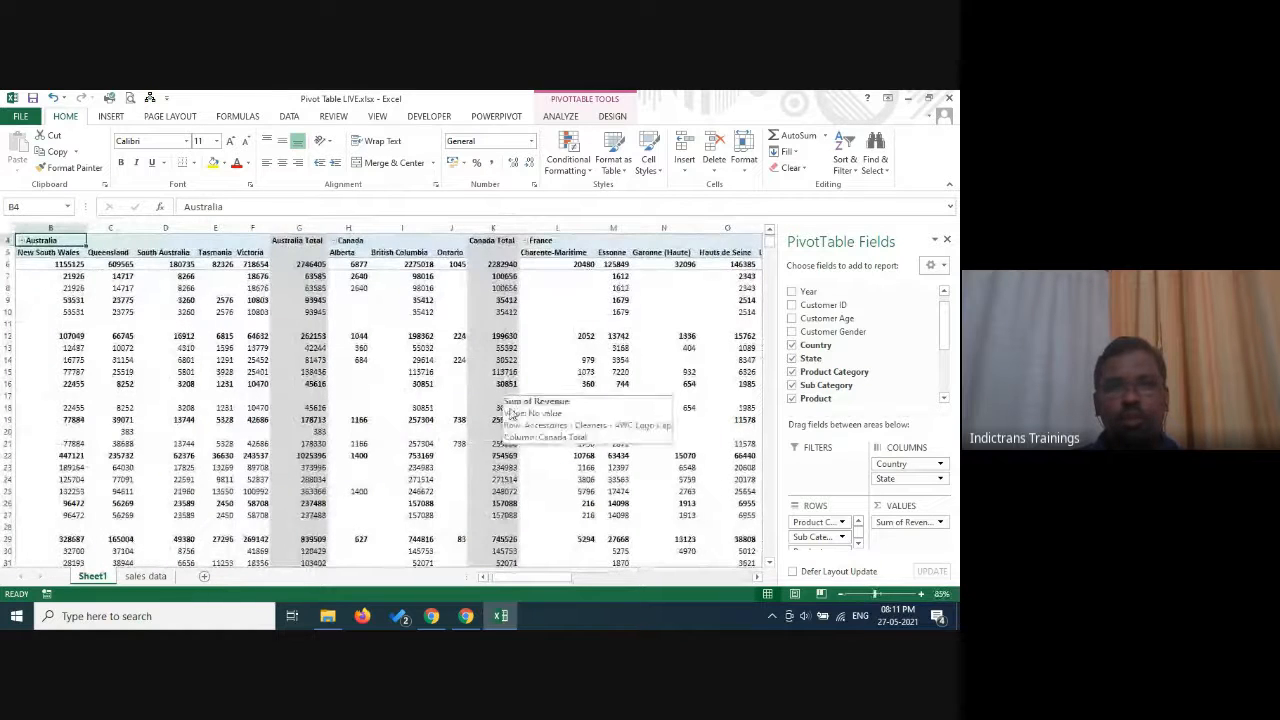
left_click(486, 580)
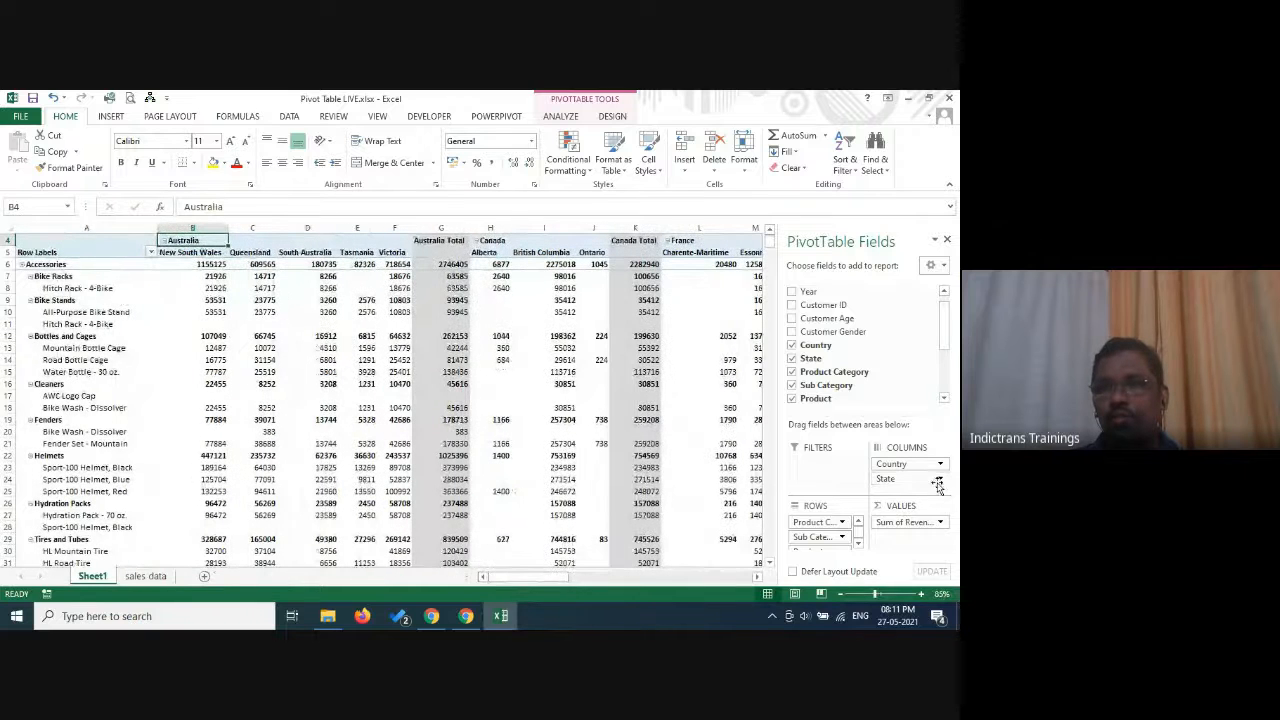
left_click(793, 359)
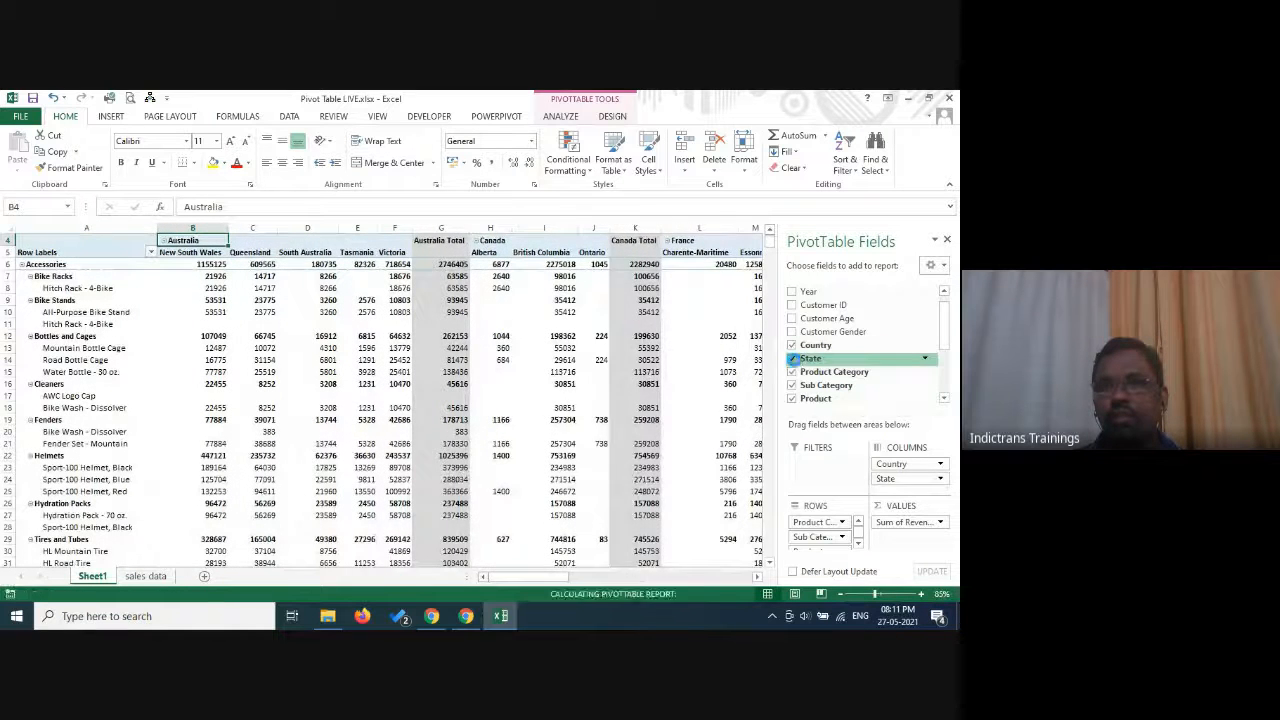
scroll(620, 460, "up", 2)
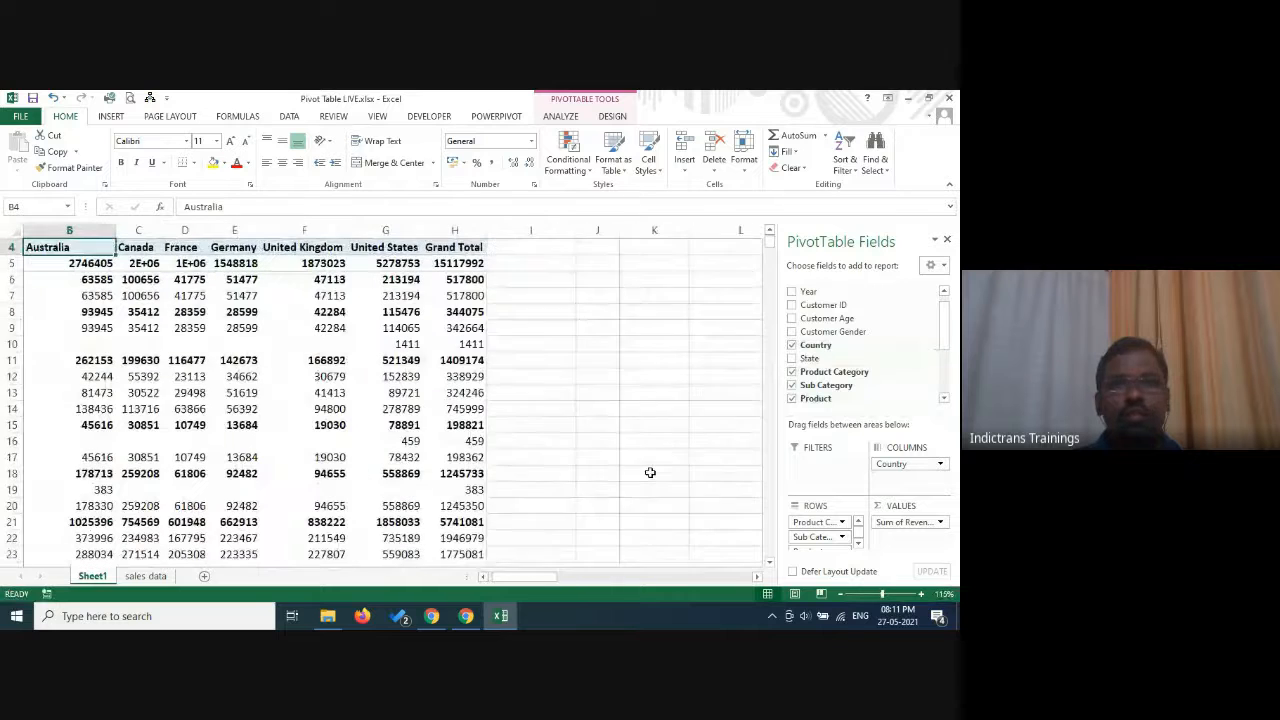
left_click_drag(532, 579, 468, 578)
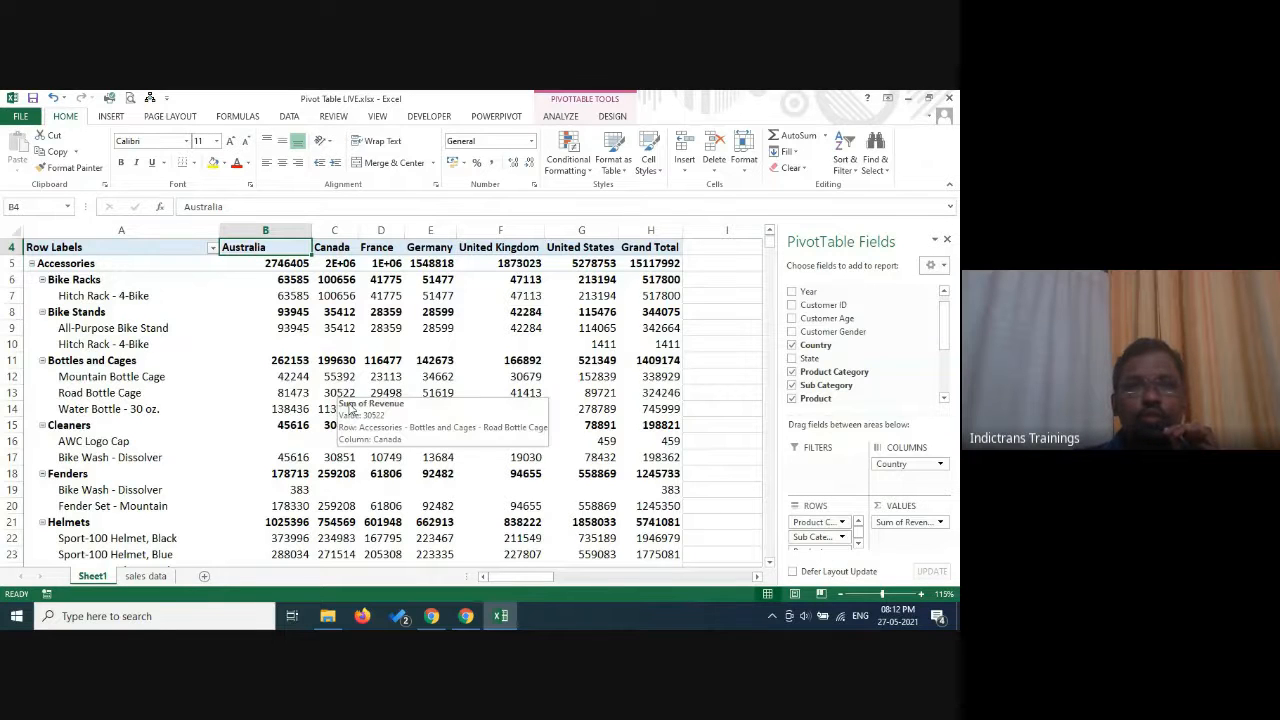
Extract the source records behind Canada's Road Bottle Cage revenue, and delete the resulting detail sheet.
double_click(338, 393)
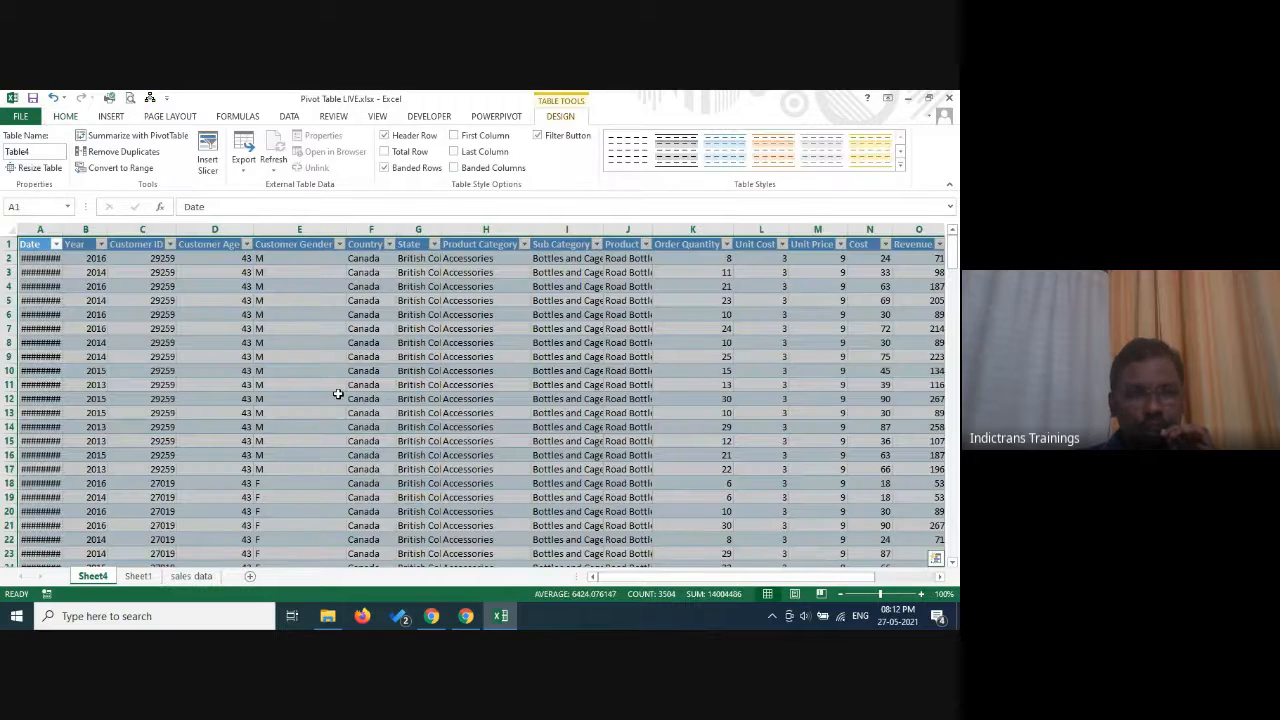
scroll(338, 393, "down", 13)
scroll(392, 342, "down", 1)
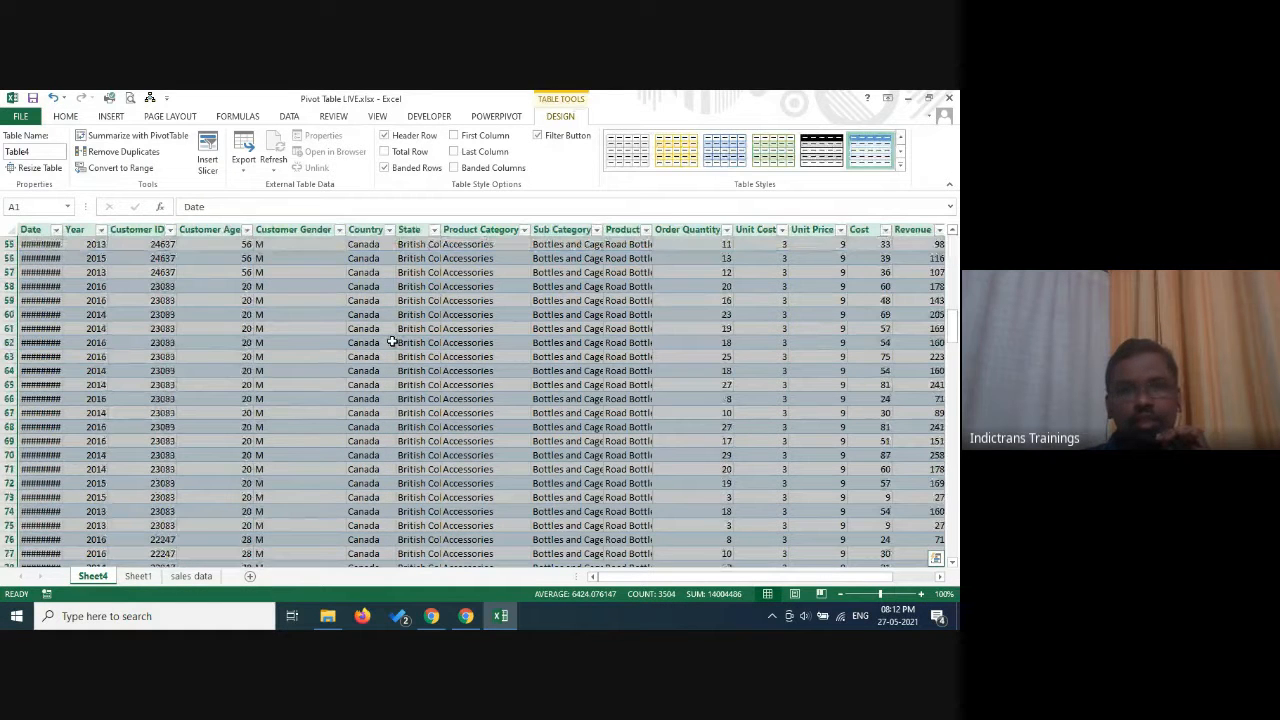
scroll(392, 342, "down", 1)
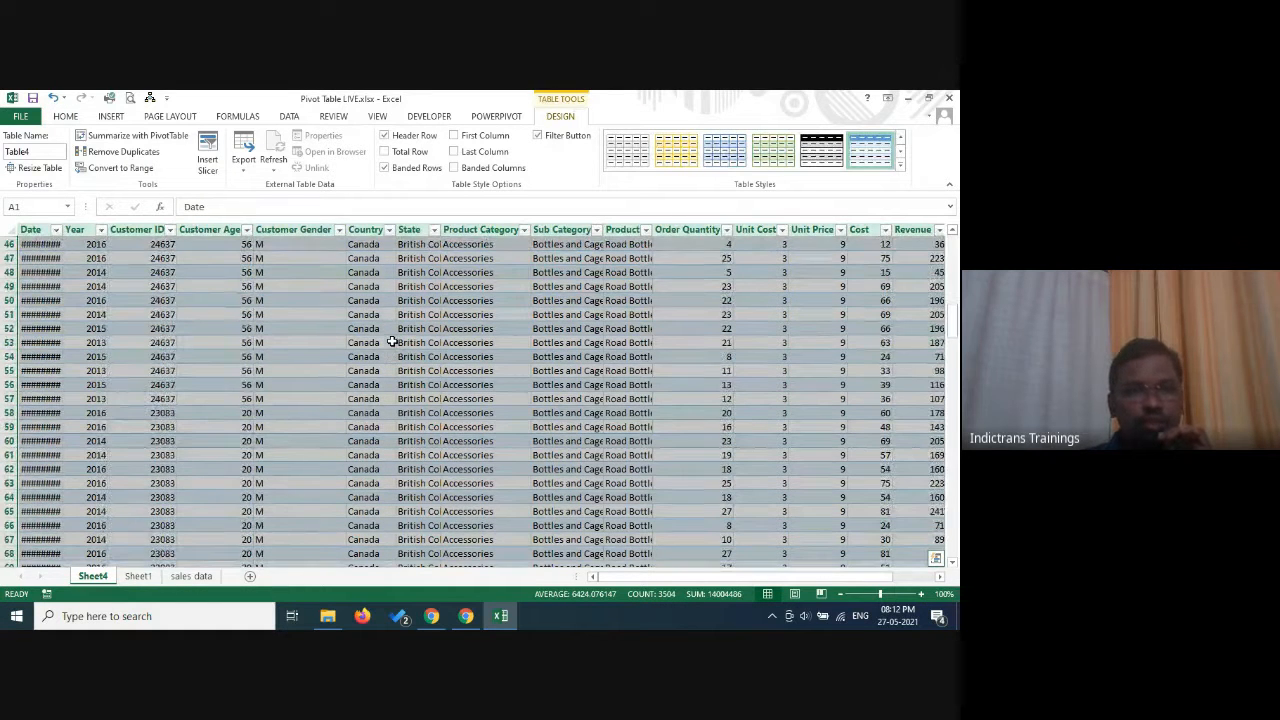
right_click(96, 577)
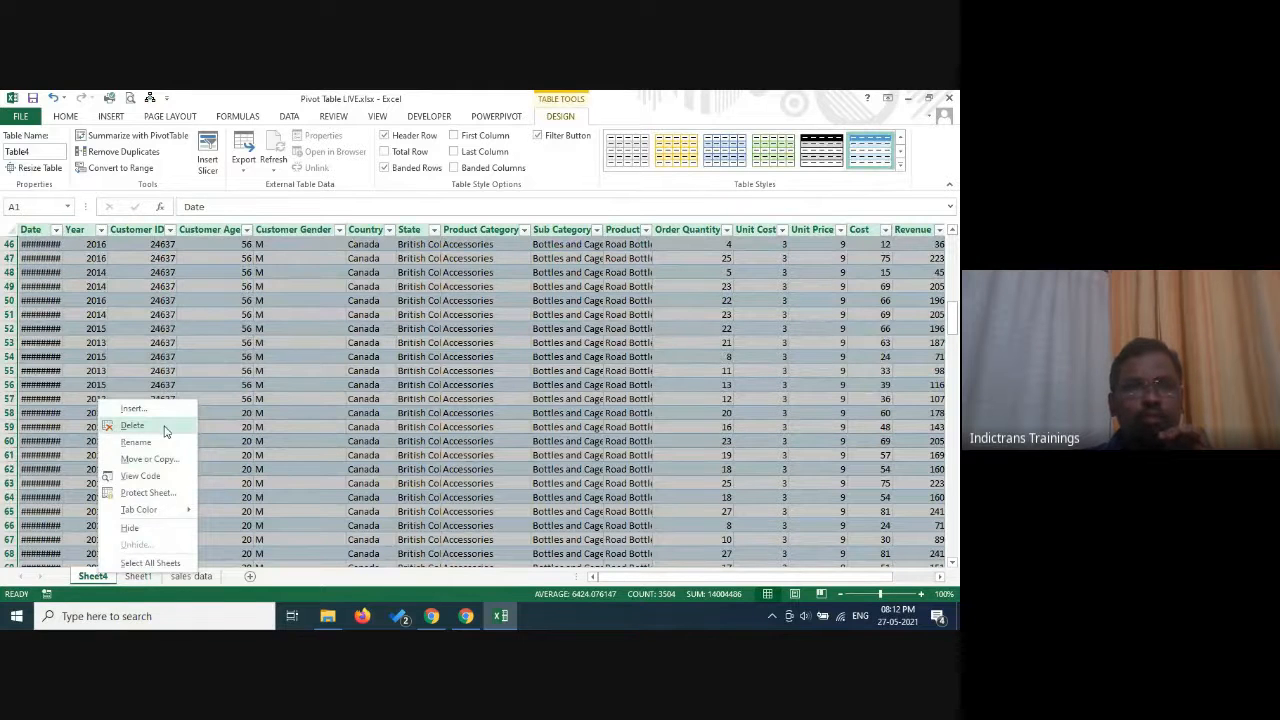
left_click(131, 425)
left_click(454, 388)
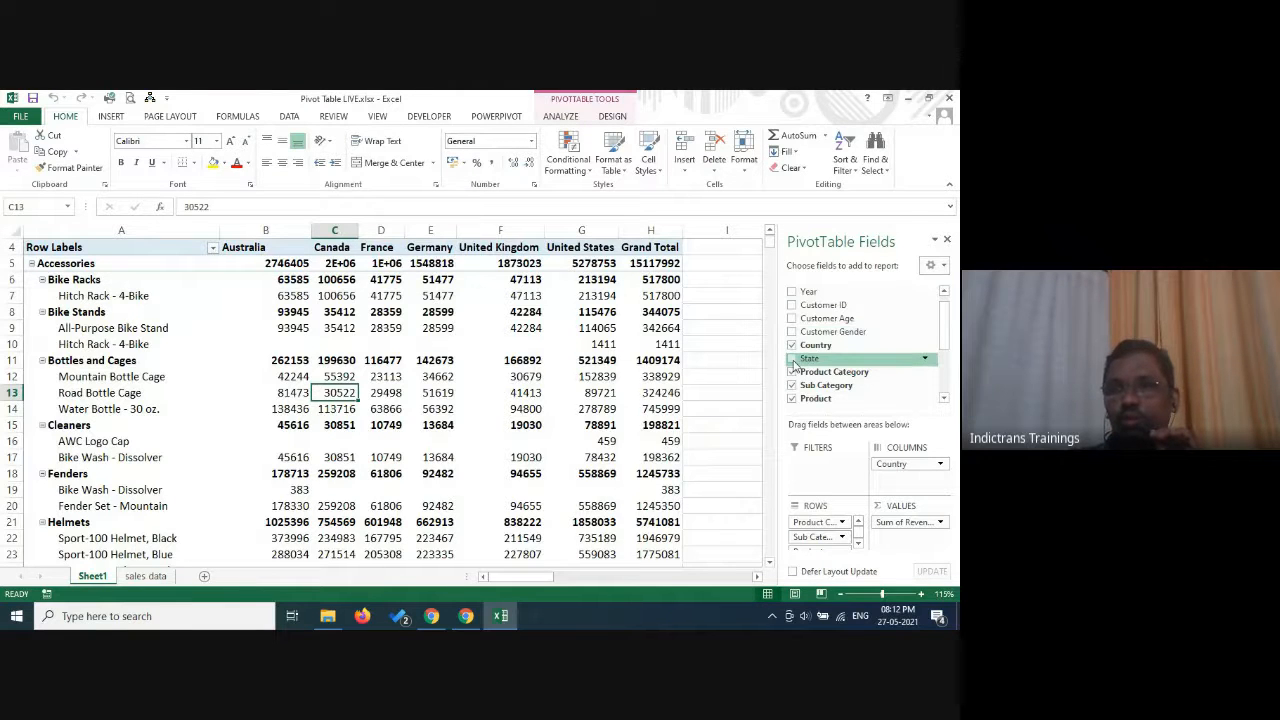
Examine the revenue by product category, sub category and product across the countries.
scroll(202, 457, "down", 1)
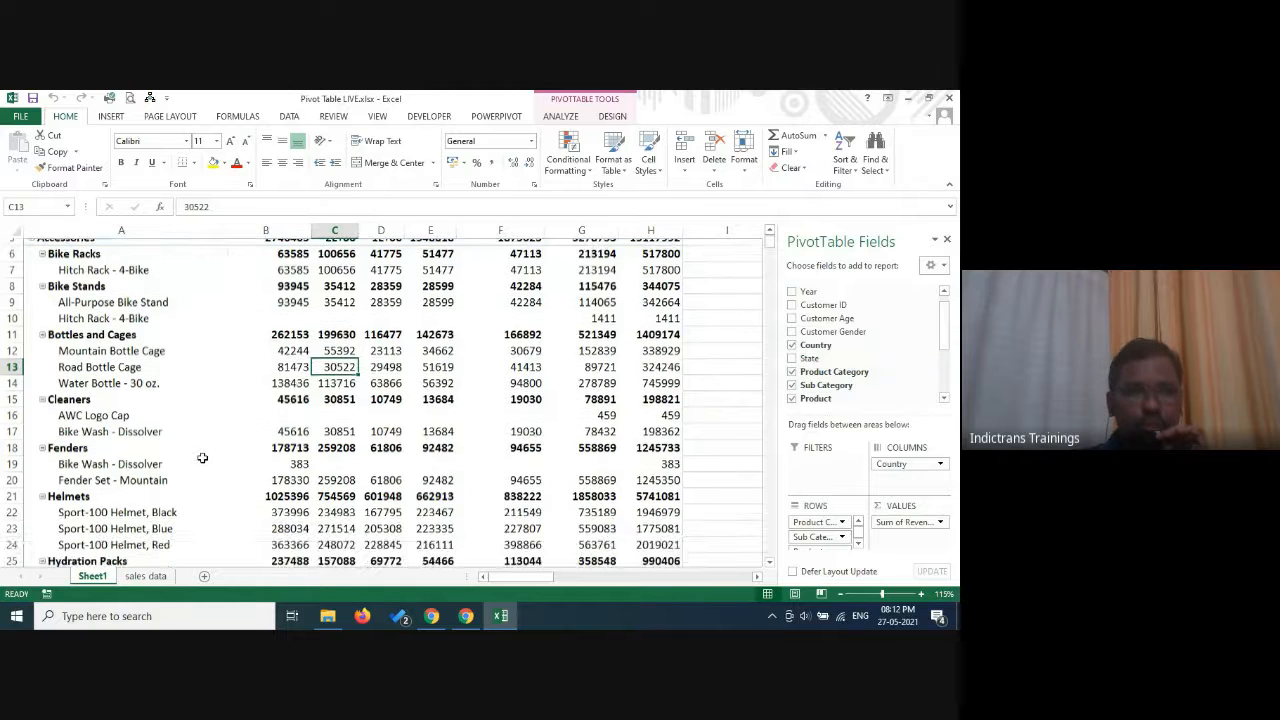
scroll(202, 457, "down", 20)
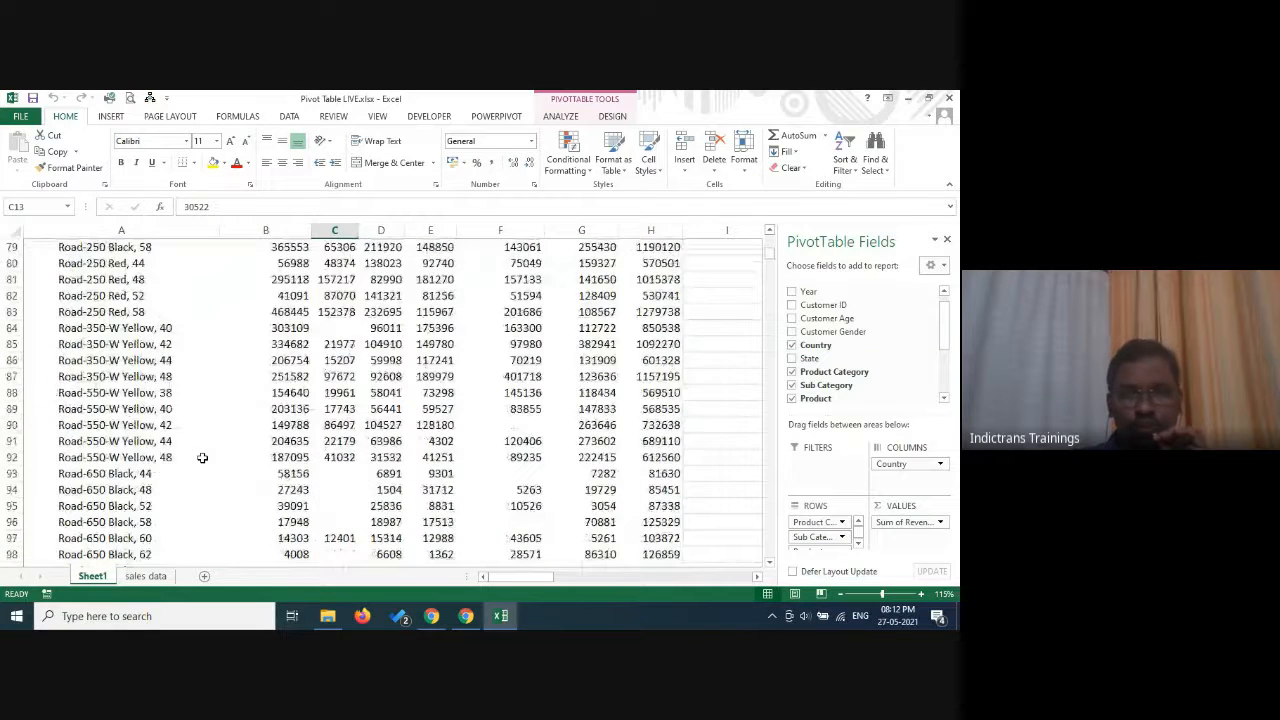
scroll(202, 457, "down", 3)
scroll(202, 457, "up", 14)
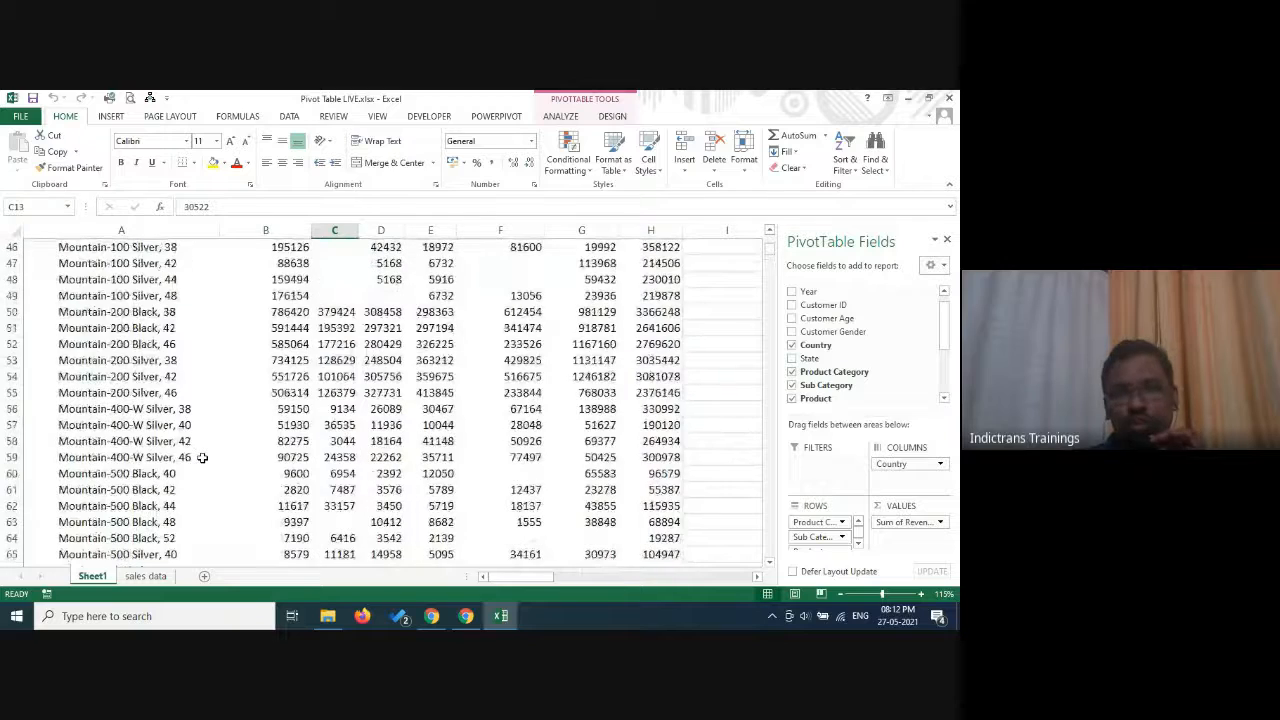
scroll(202, 457, "up", 8)
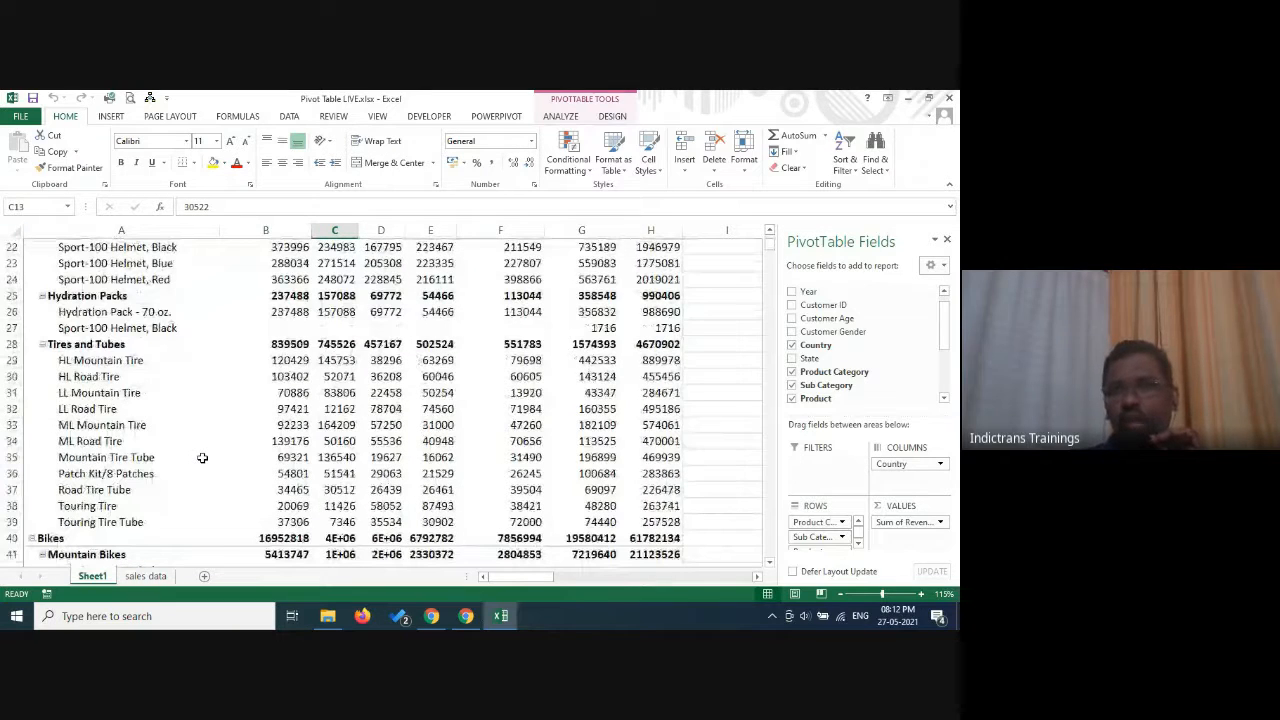
scroll(922, 440, "up", 3)
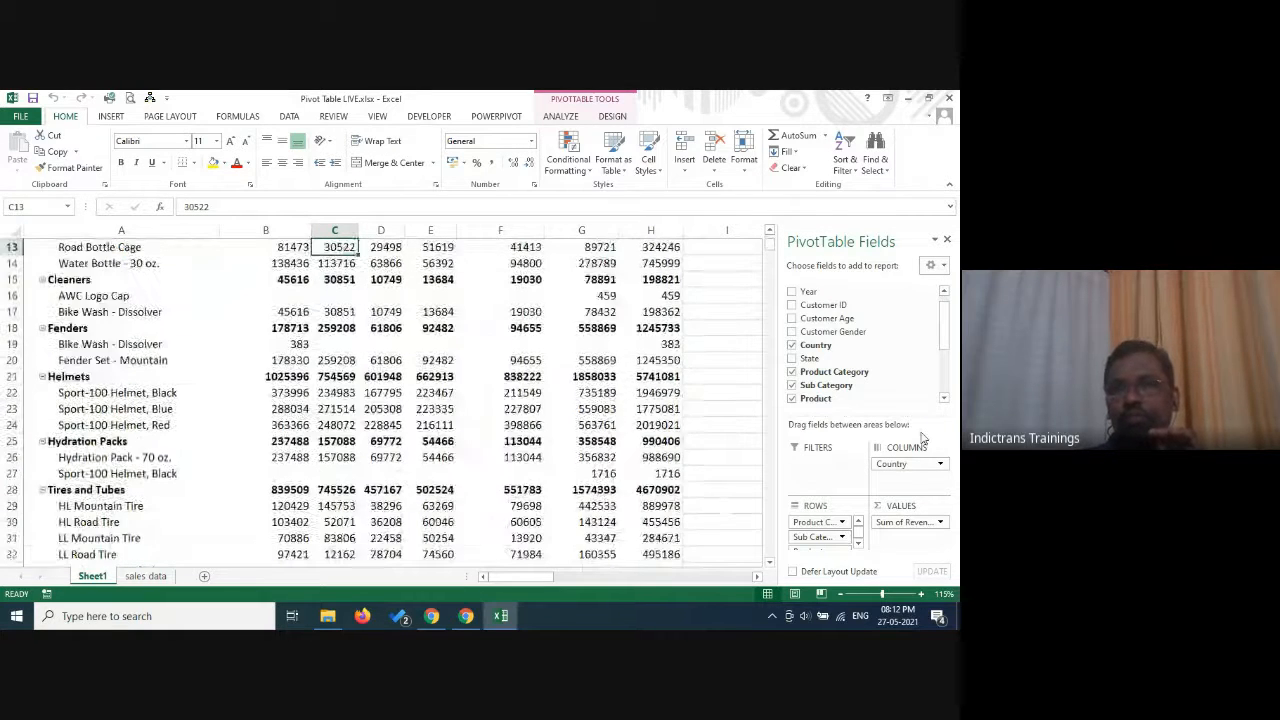
scroll(922, 440, "up", 1)
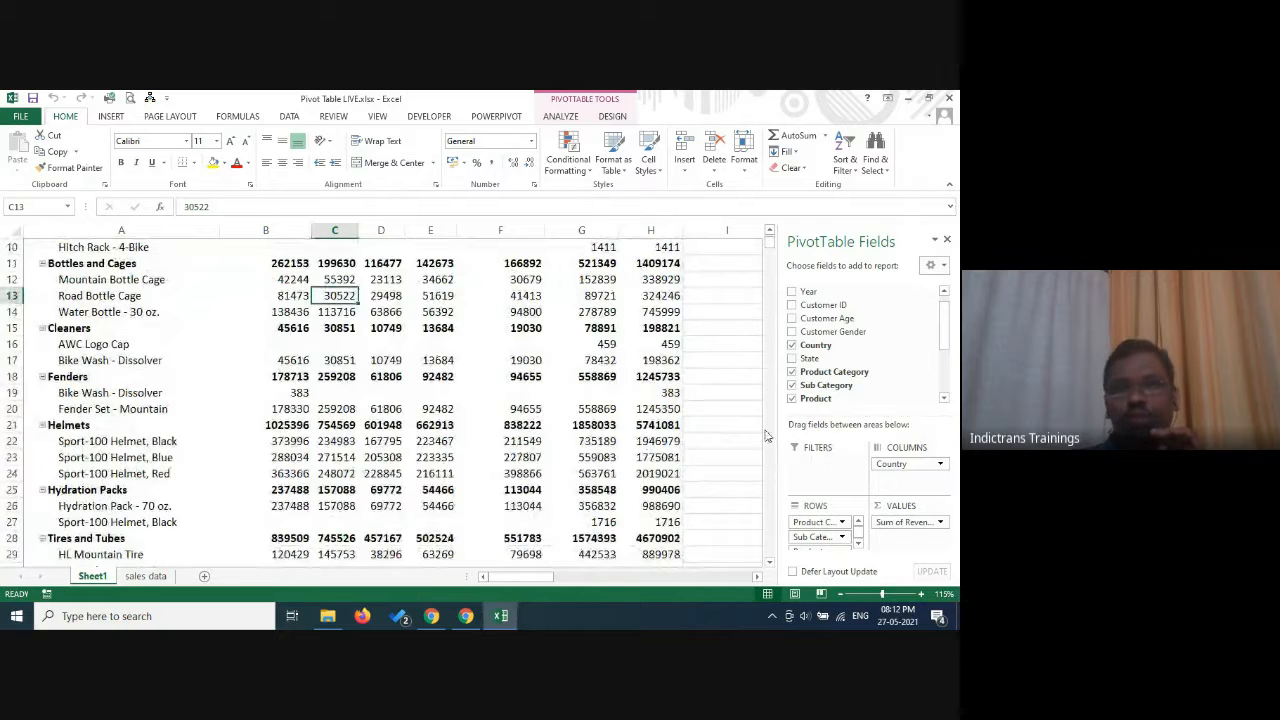
scroll(850, 445, "up", 3)
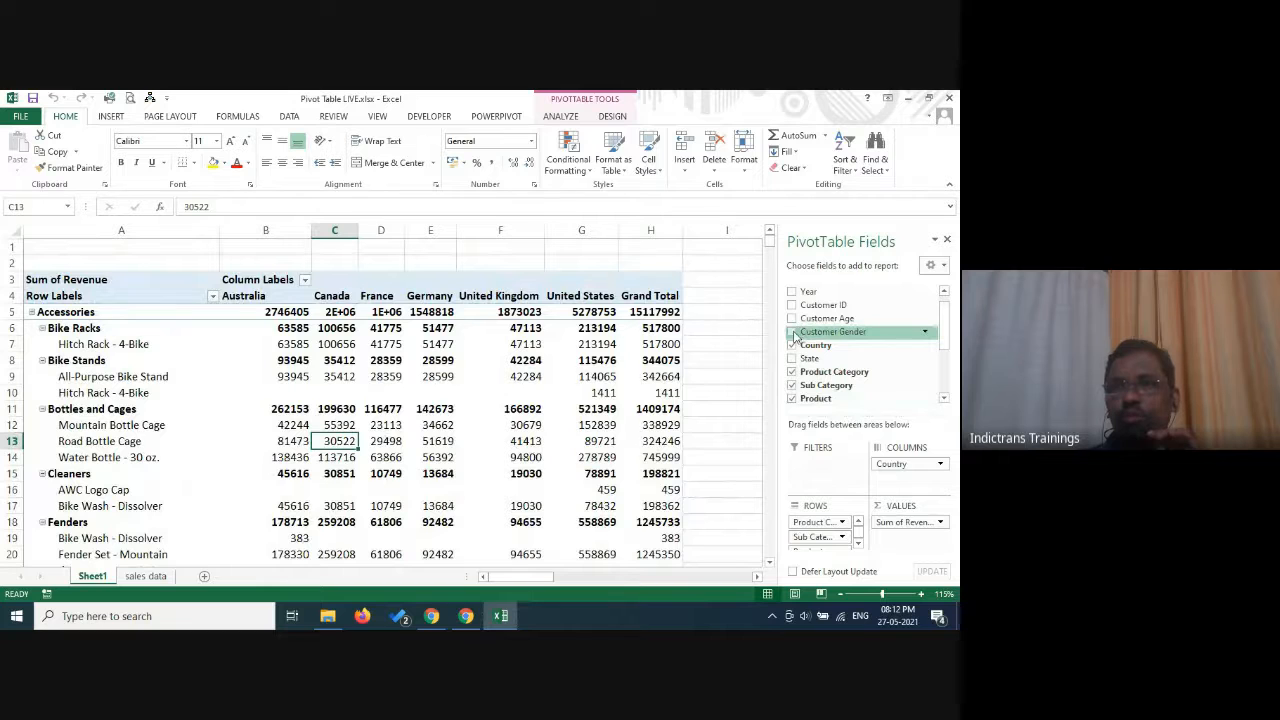
Add Customer Gender as a report filter and restrict the pivot table to F.
left_click_drag(792, 337, 818, 468)
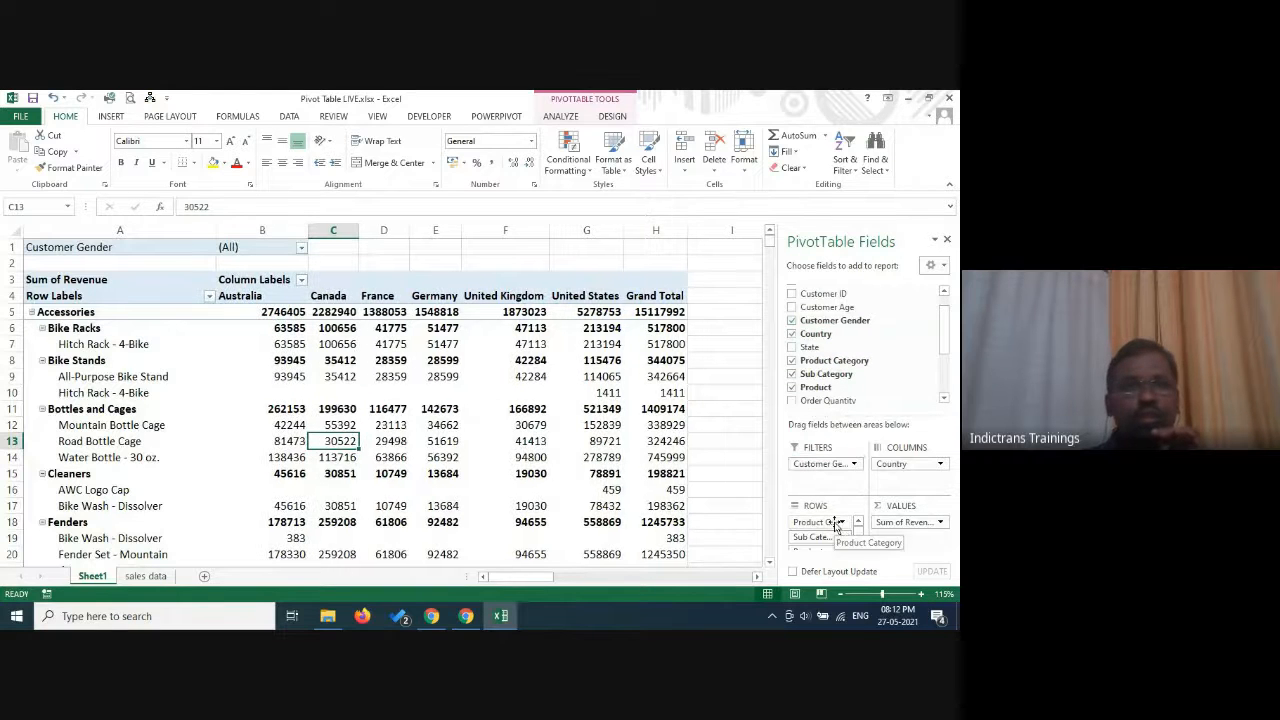
left_click(301, 248)
left_click(161, 291)
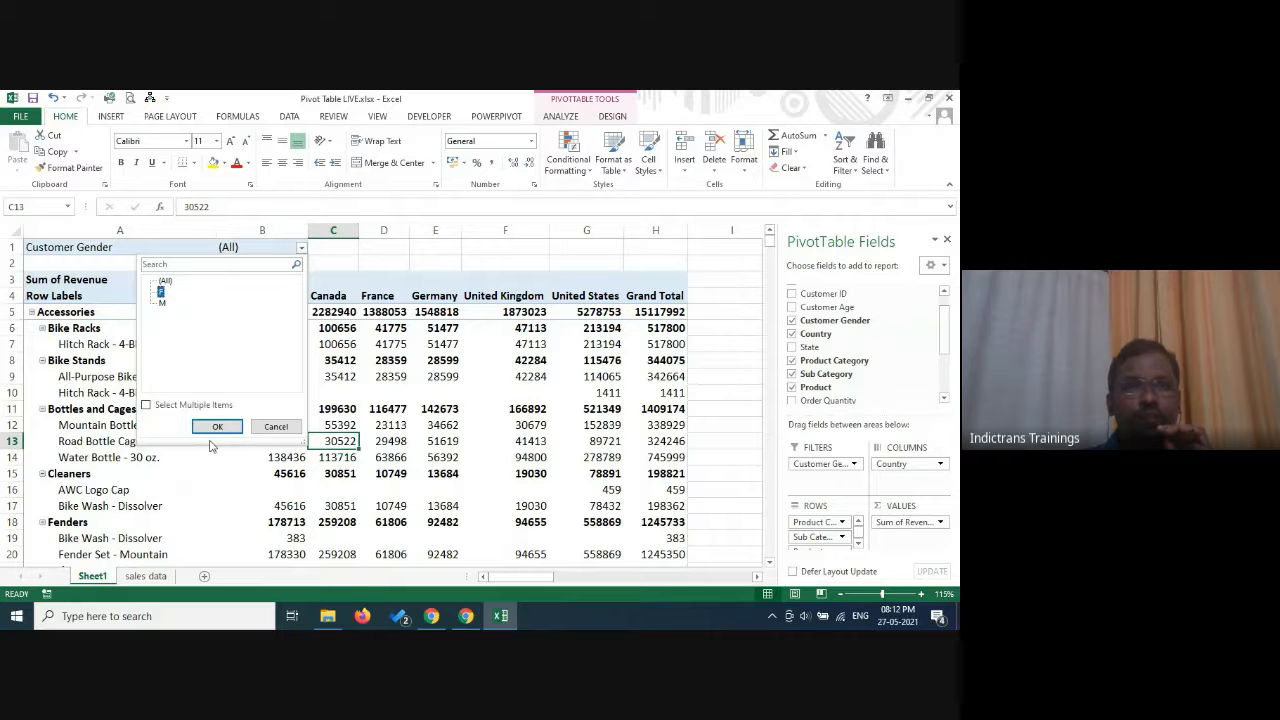
left_click(216, 427)
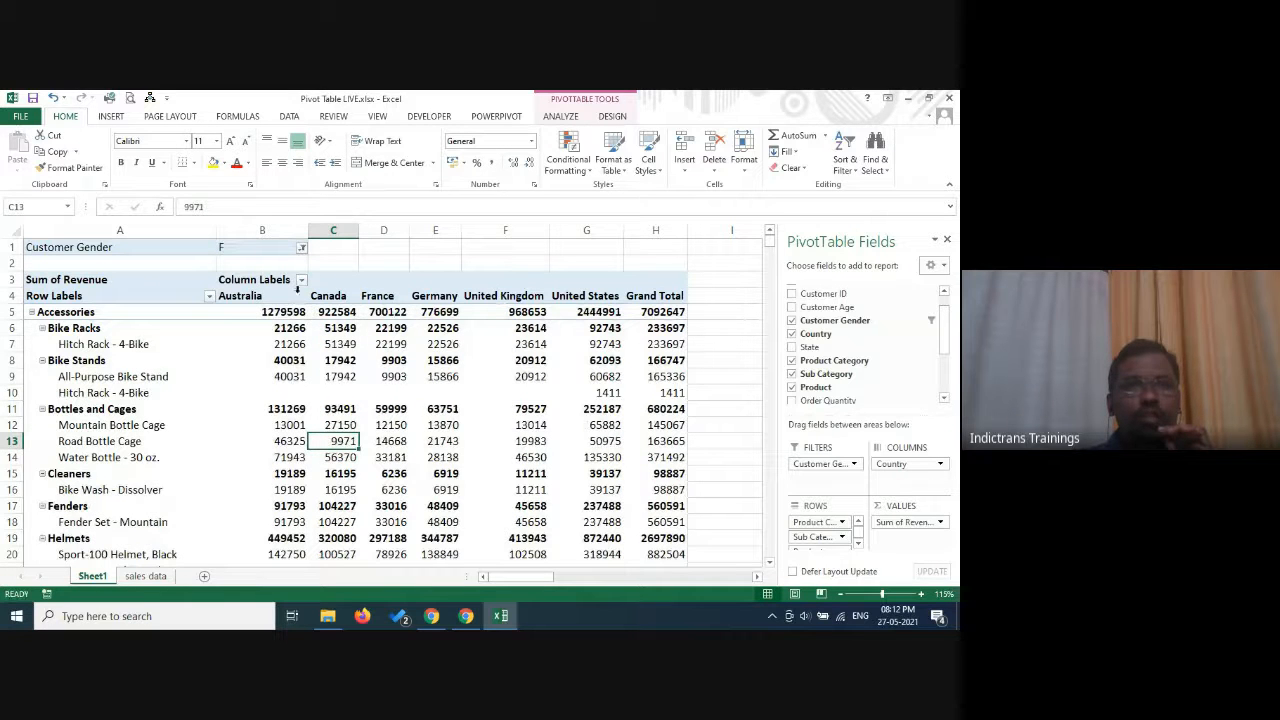
Switch the Customer Gender report filter to M.
left_click(301, 248)
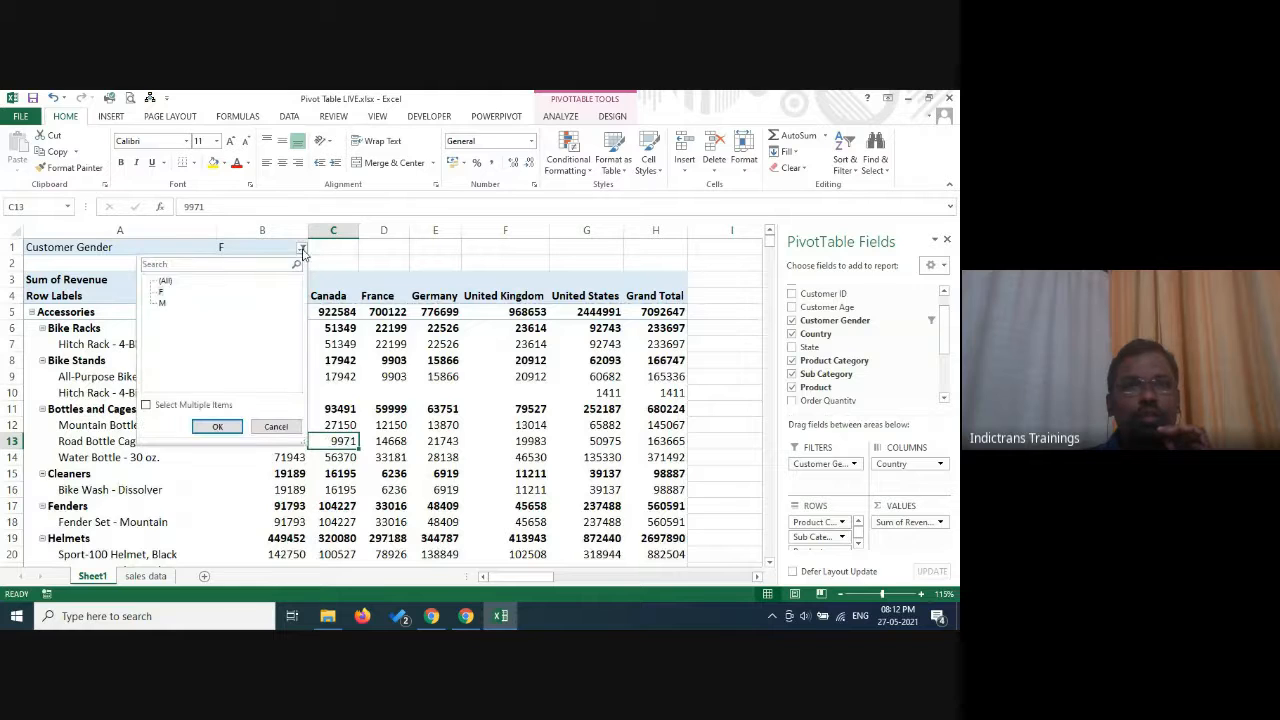
left_click(163, 304)
left_click(216, 427)
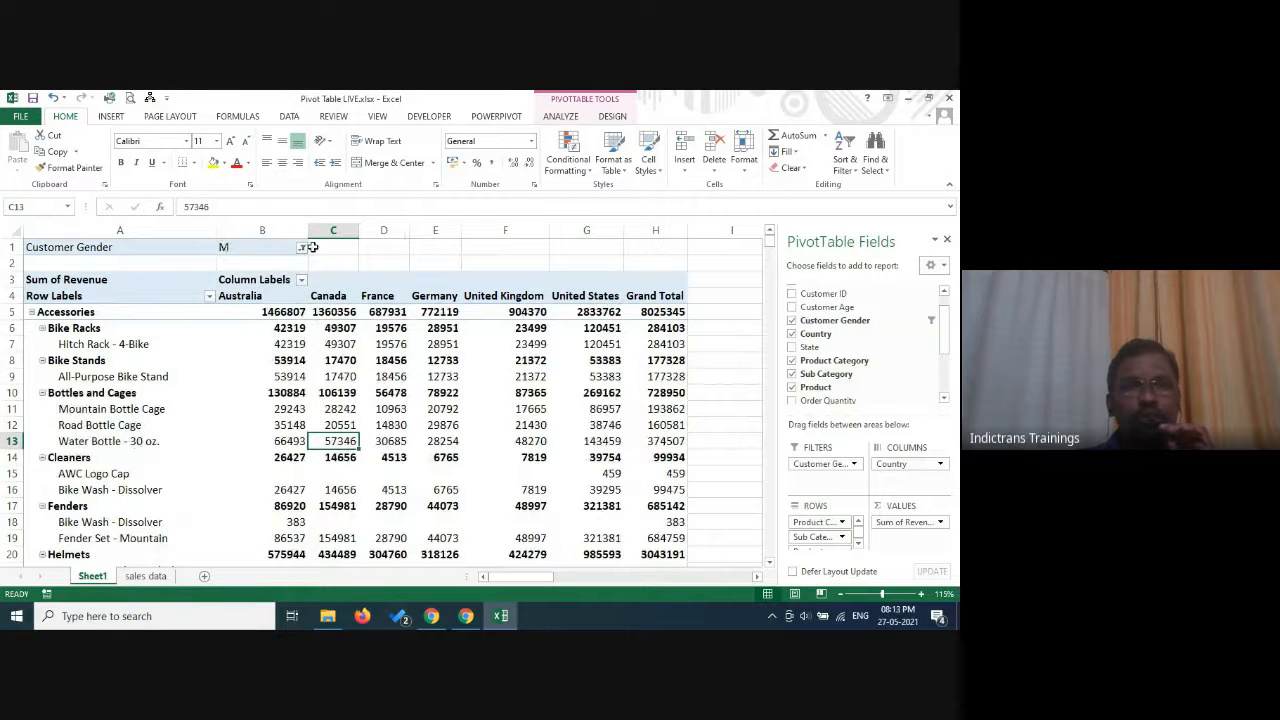
Allow multiple items in the Customer Gender filter and include F along with M.
left_click(302, 248)
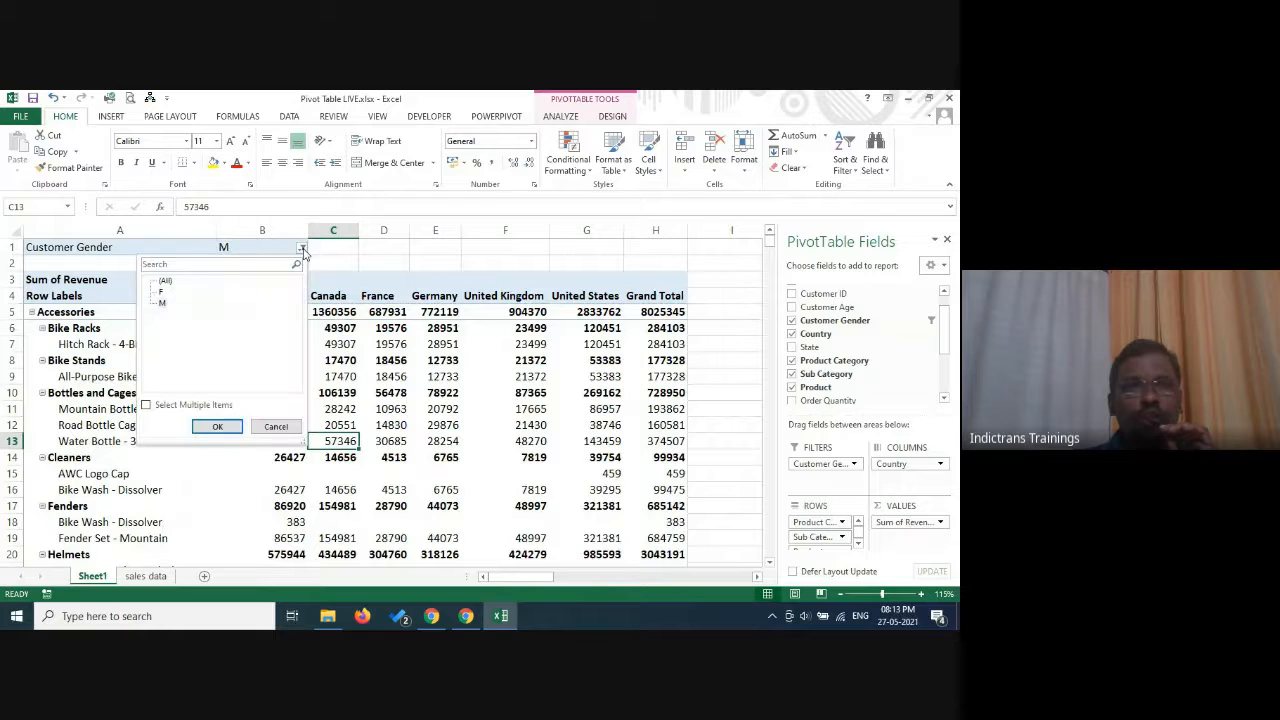
left_click(147, 406)
left_click(162, 291)
left_click(217, 426)
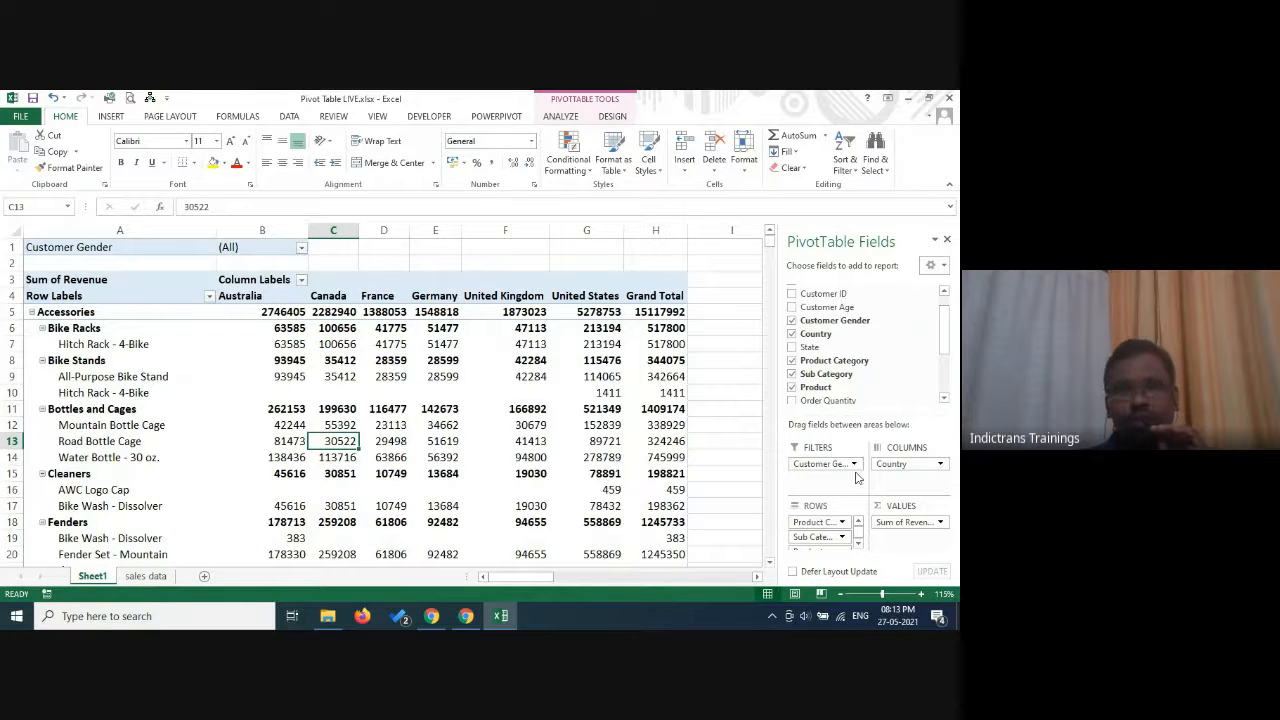
Replace Customer Gender with Customer Age as the report filter.
left_click(792, 320)
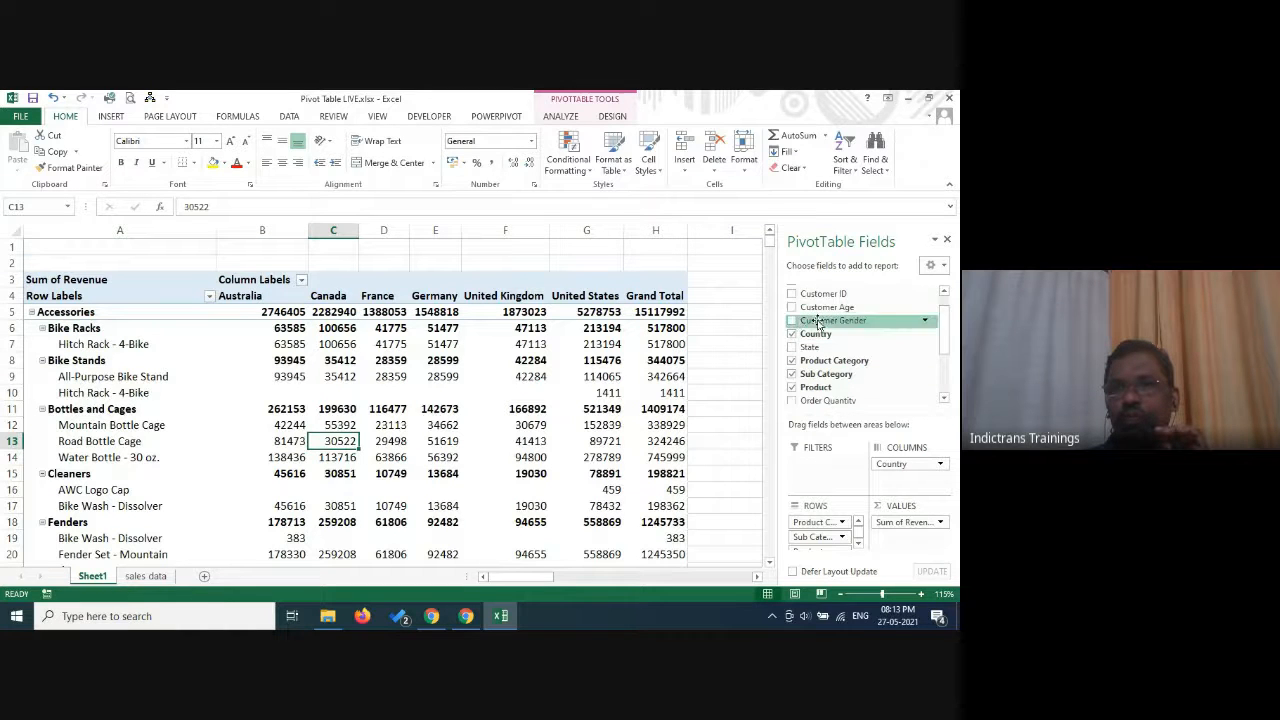
left_click_drag(815, 307, 820, 468)
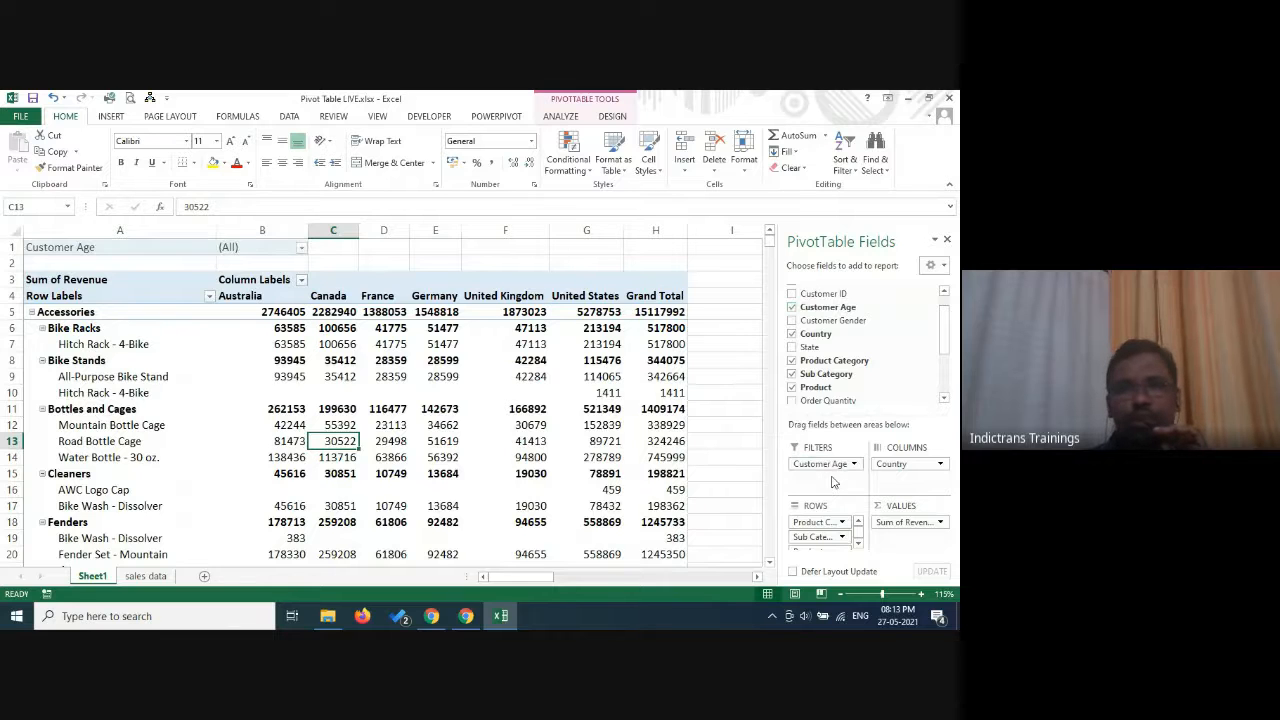
Allow multiple items in the Customer Age report filter and restrict the pivot table to ages 17, 18 and 19.
left_click(302, 248)
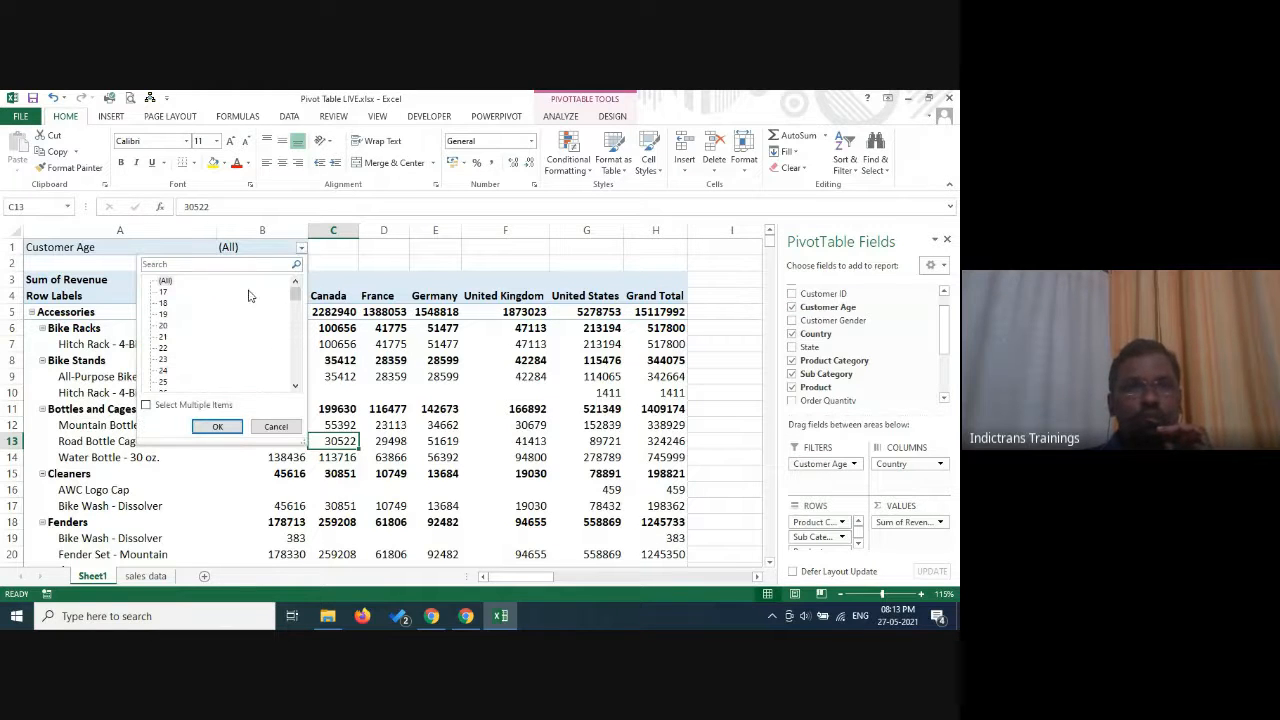
left_click(146, 407)
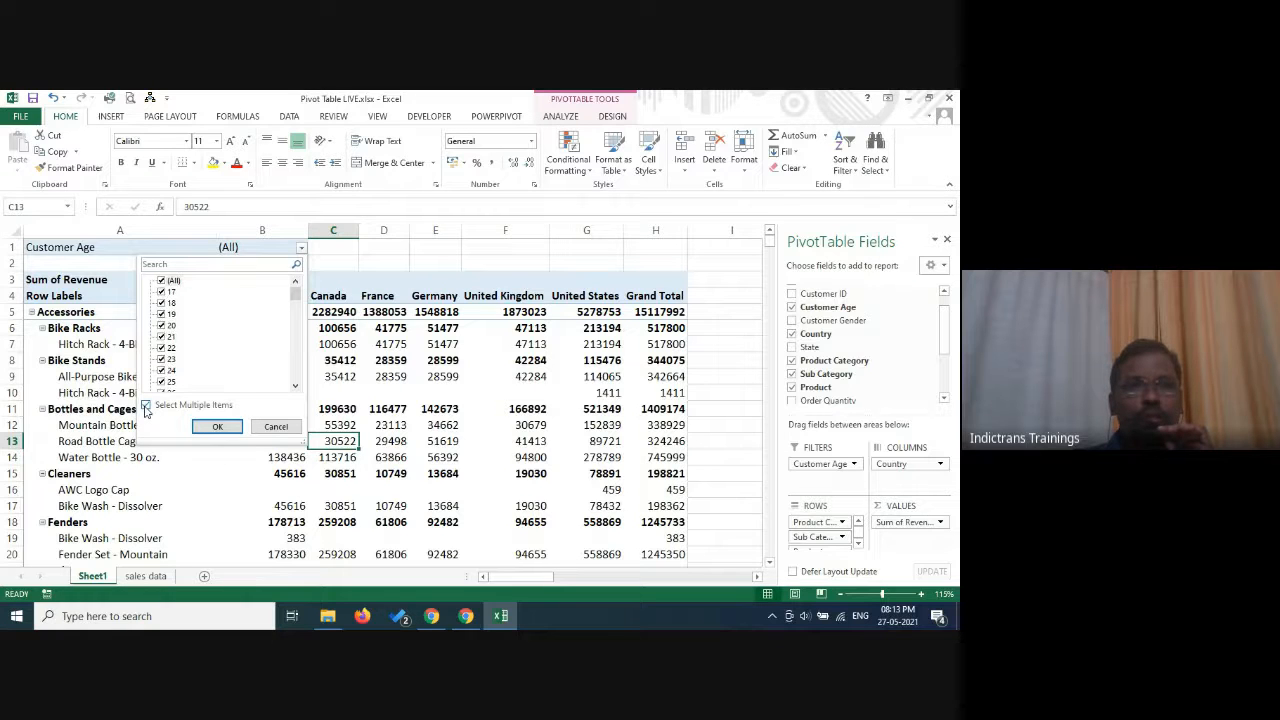
left_click(163, 281)
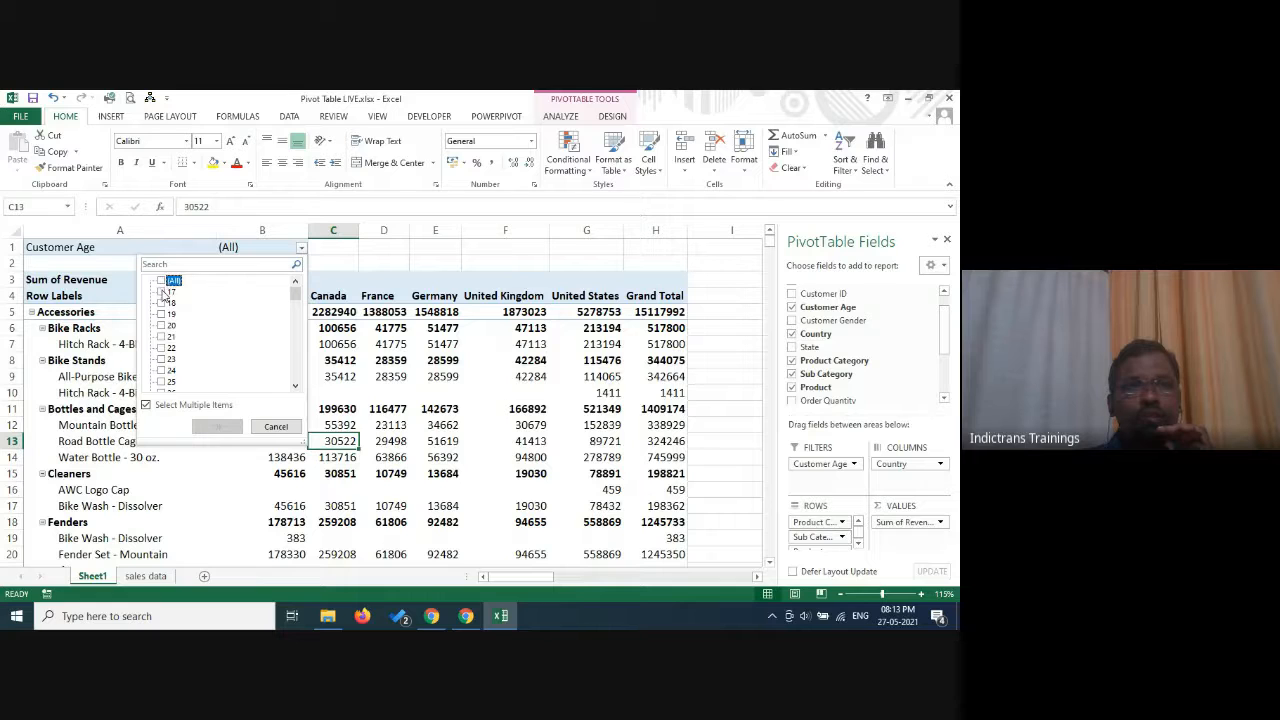
left_click(162, 291)
left_click(162, 303)
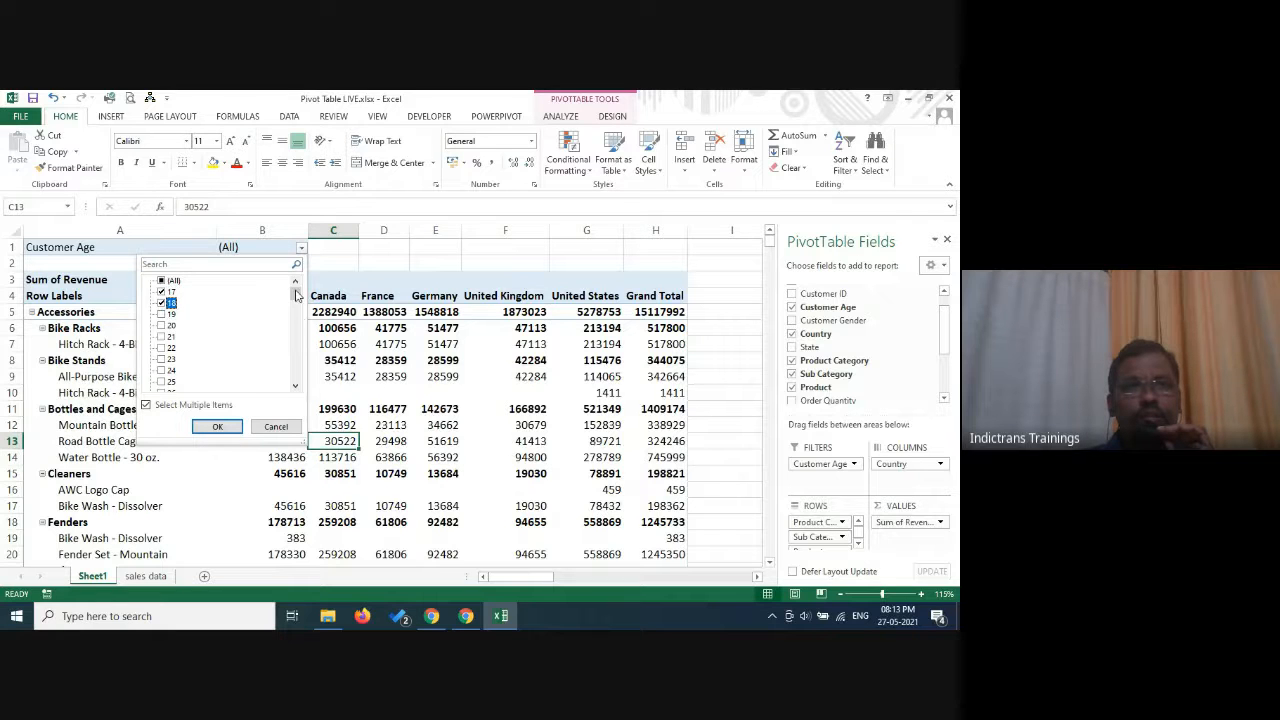
mouse_move(296, 296)
left_mouse_down()
mouse_move(302, 374)
mouse_move(308, 290)
left_mouse_up()
left_click(170, 314)
left_click(218, 427)
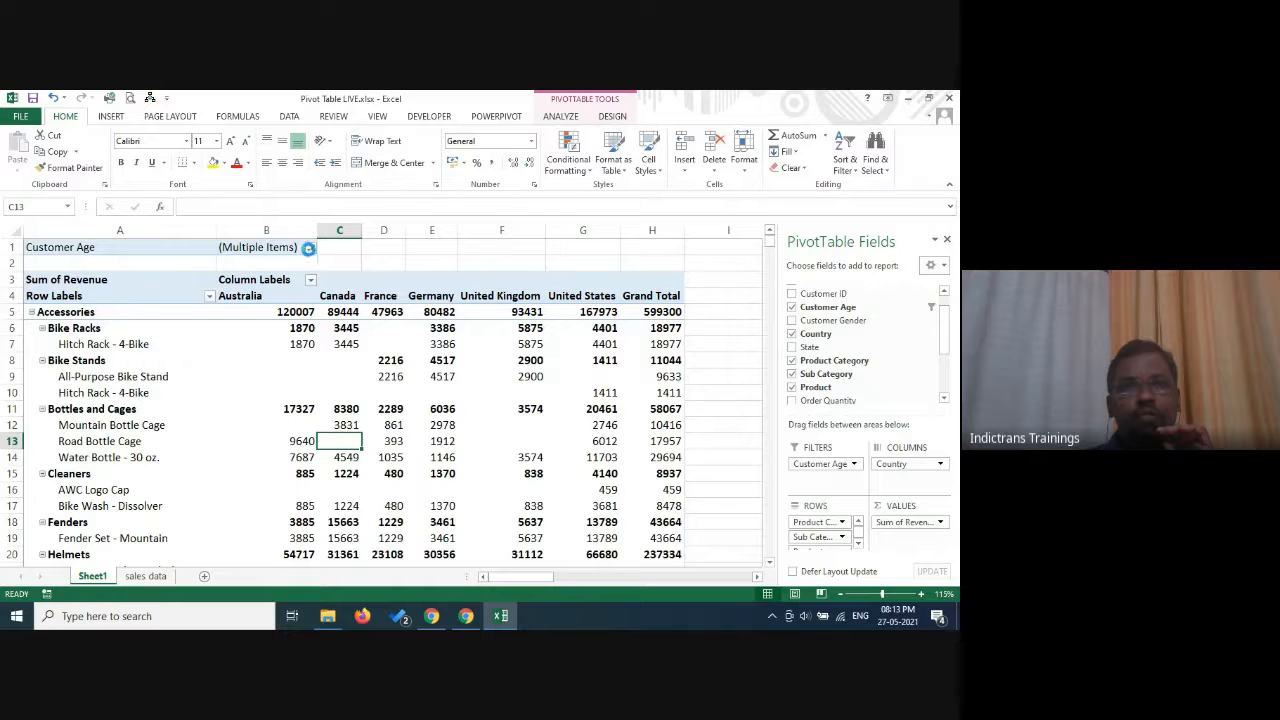
Reset the Customer Age report filter to include all ages.
left_click(310, 247)
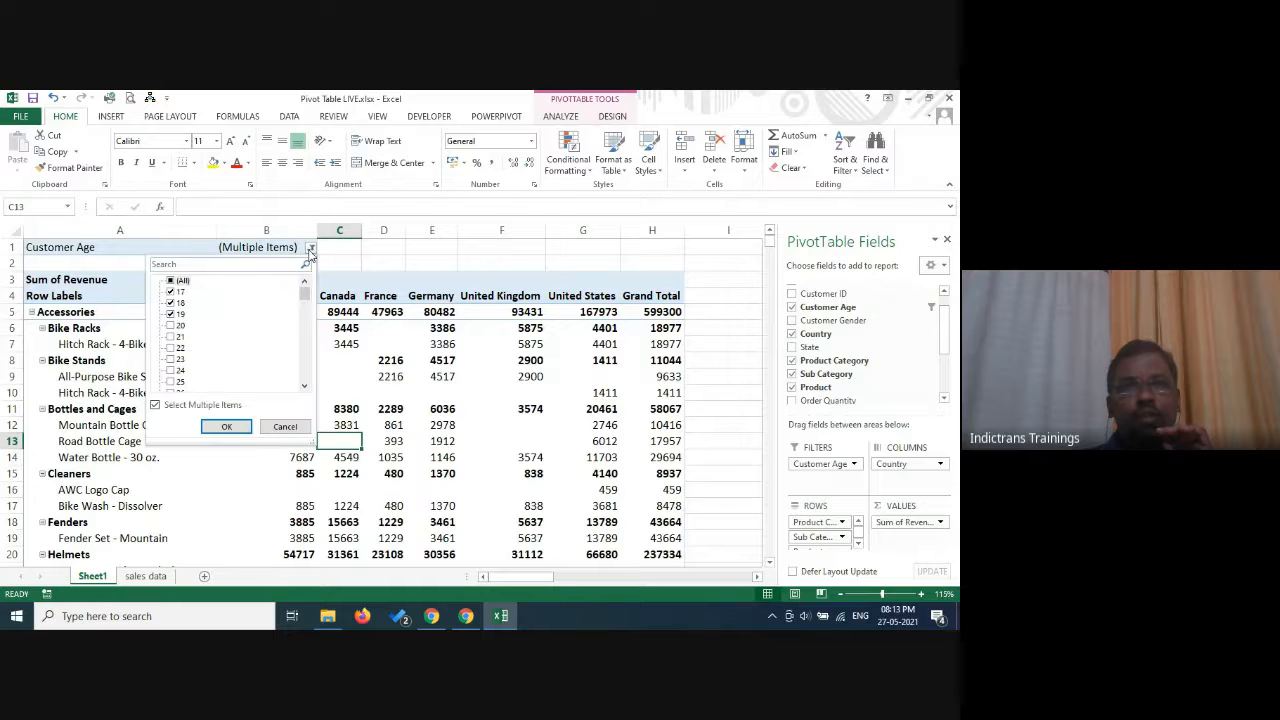
left_click(182, 281)
left_click(226, 427)
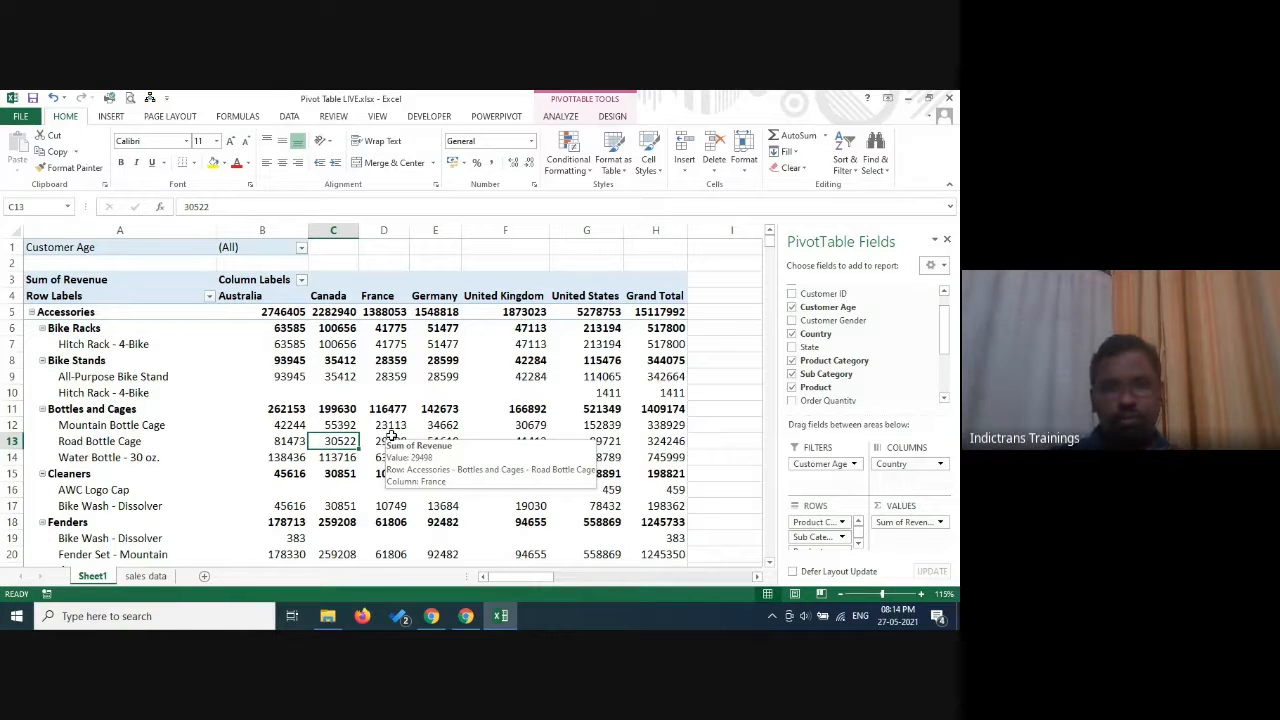
Switch to the Google Meet call, hide its screen-sharing notice and return to the Excel workbook.
left_click(466, 616)
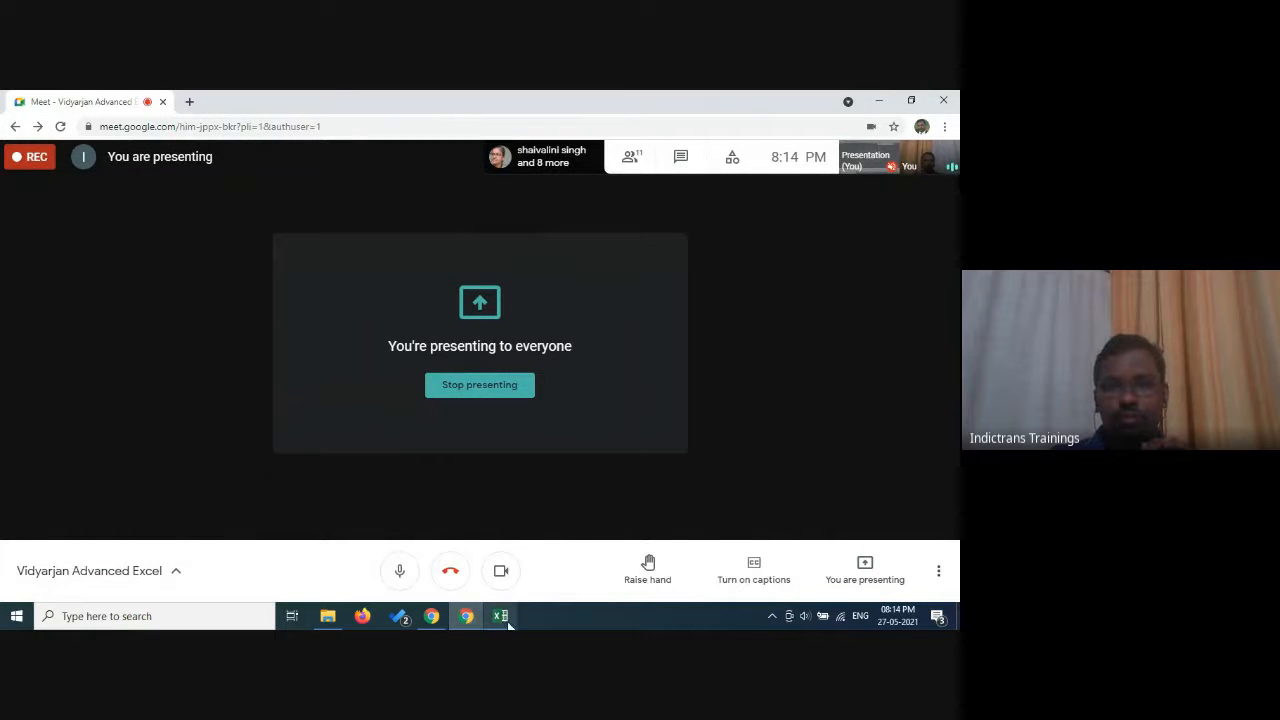
left_click(509, 619)
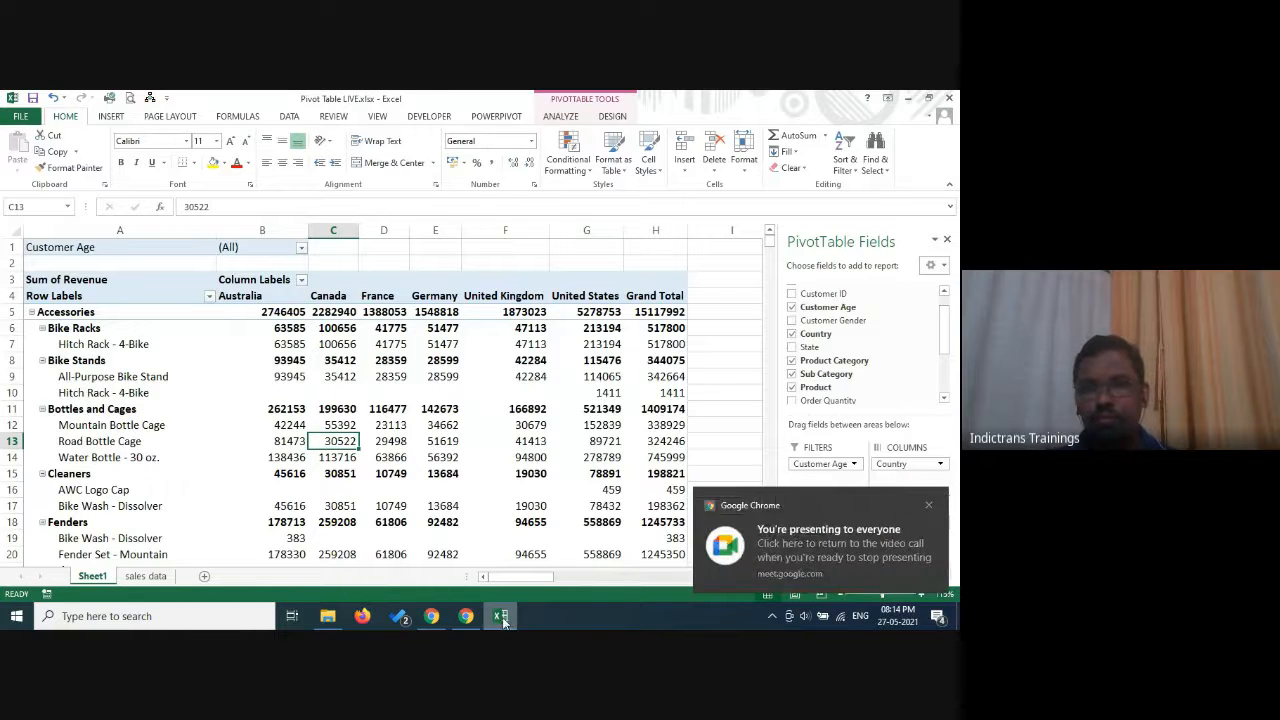
left_click(434, 617)
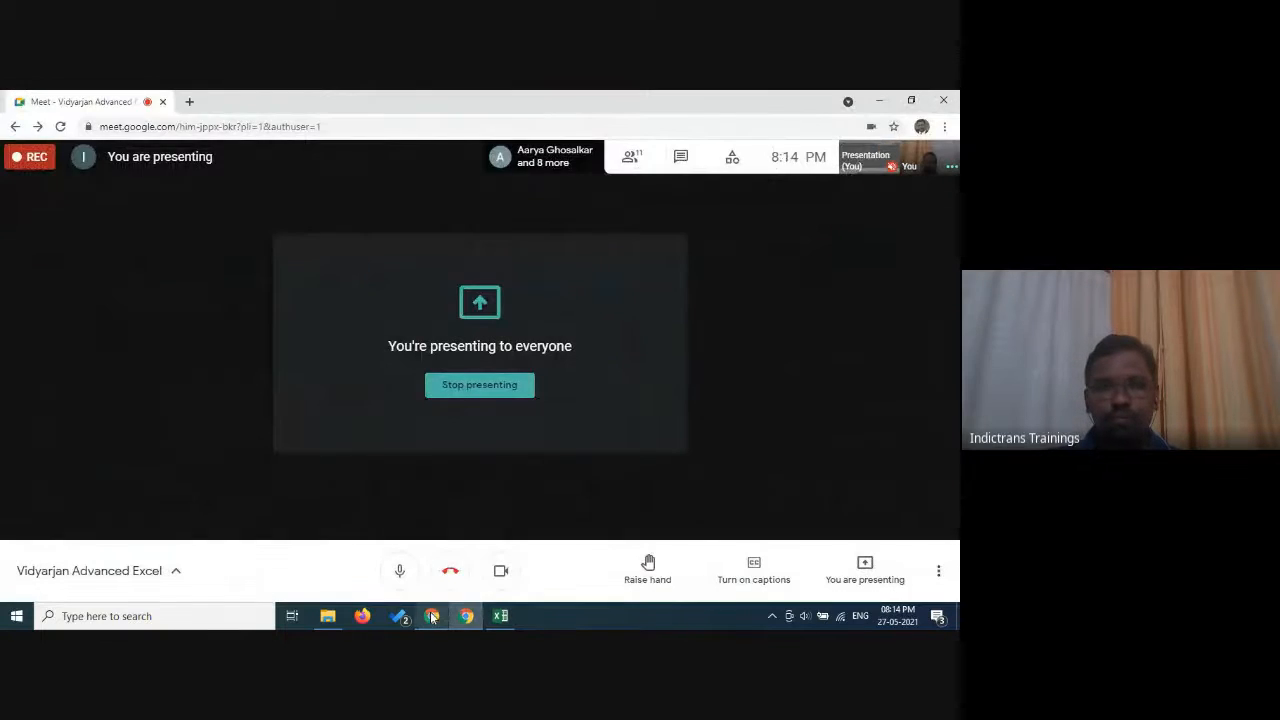
mouse_move(433, 617)
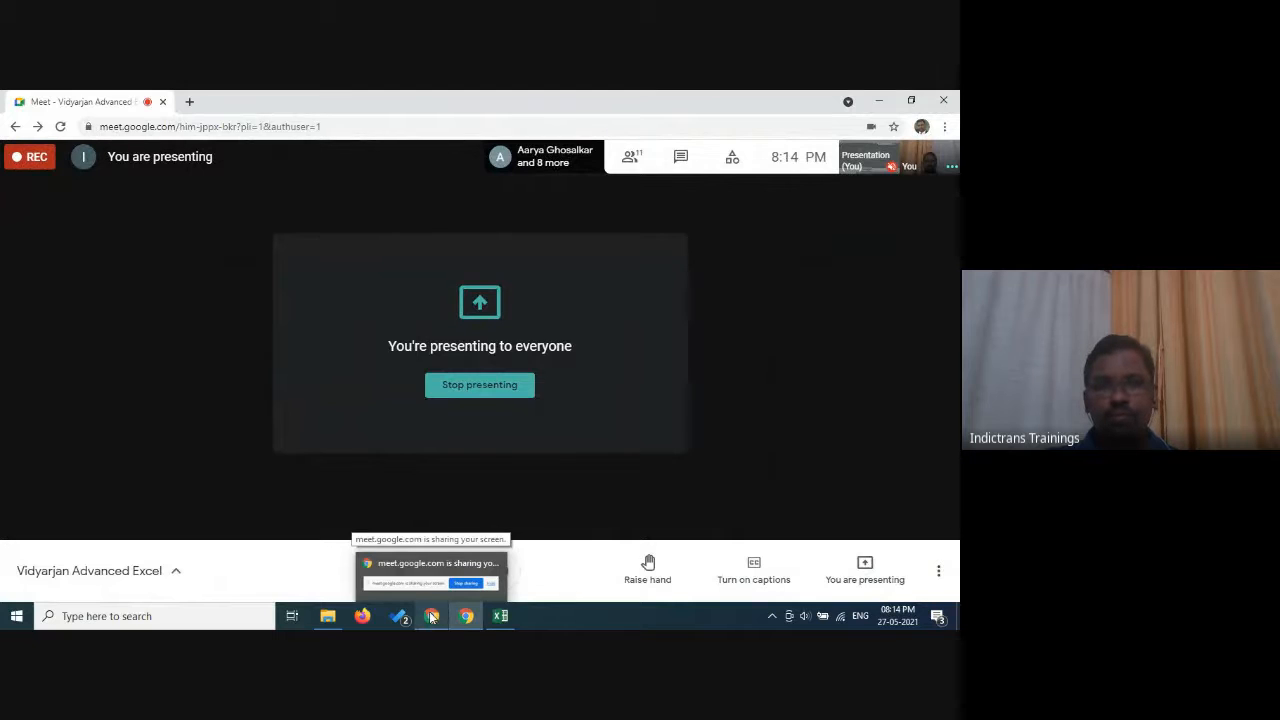
left_click(430, 572)
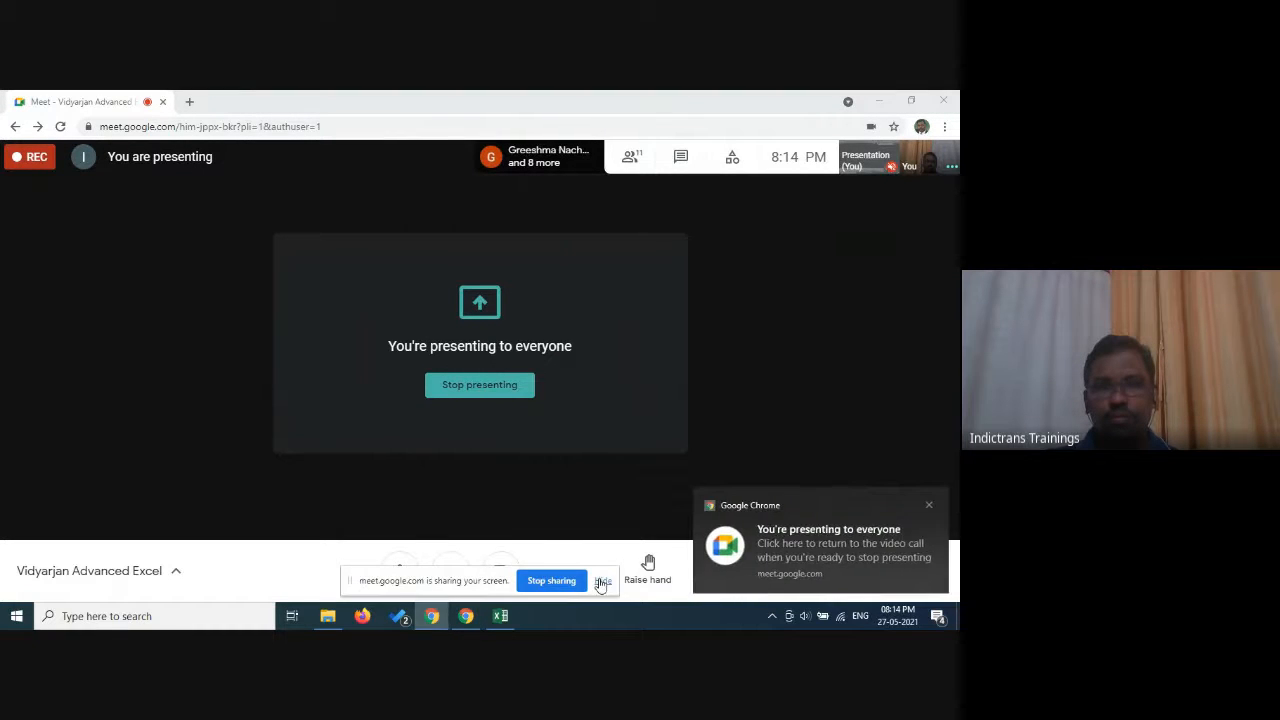
left_click(601, 584)
mouse_move(466, 620)
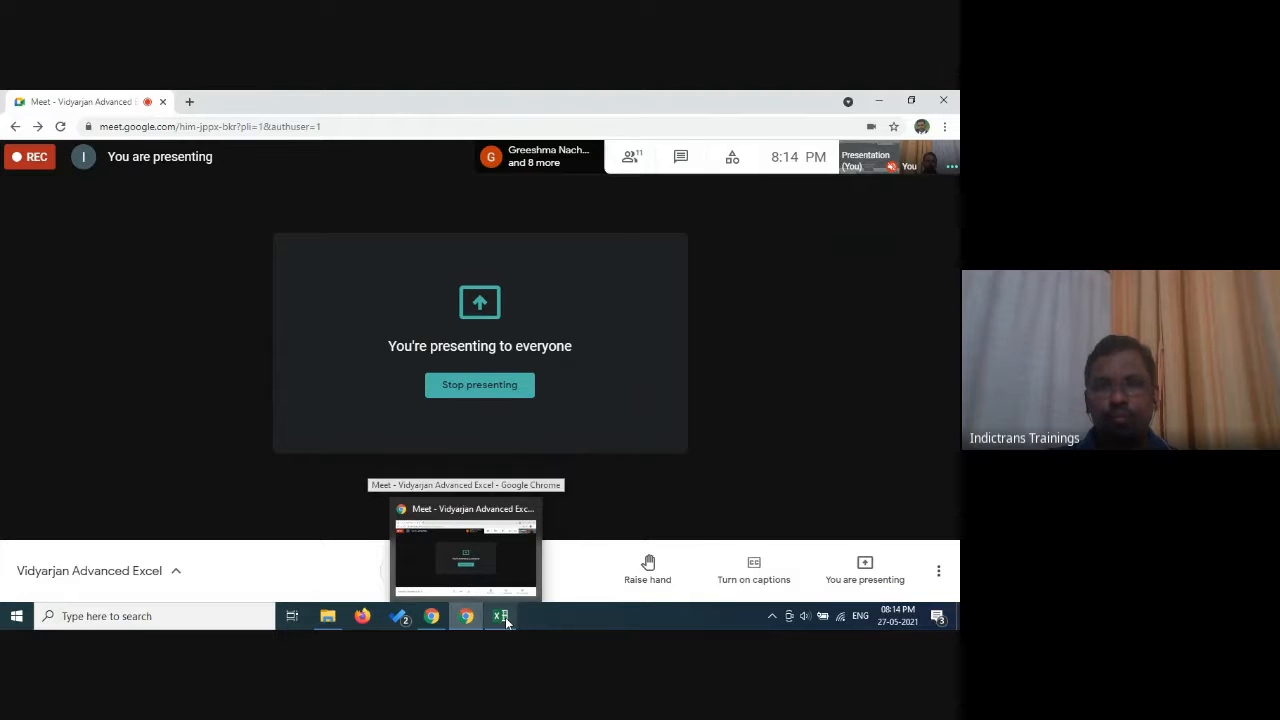
left_click(501, 617)
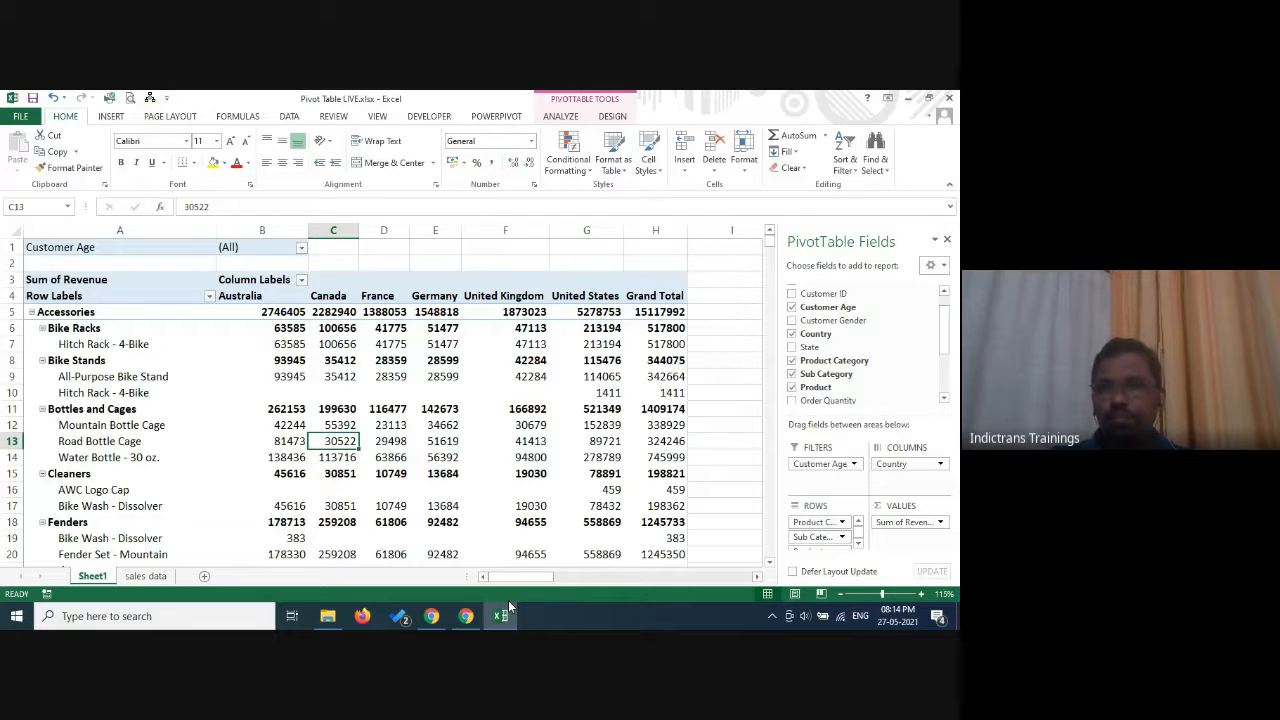
Add Cost to the pivot table values alongside Revenue, and take it out again.
scroll(947, 340, "down", 1)
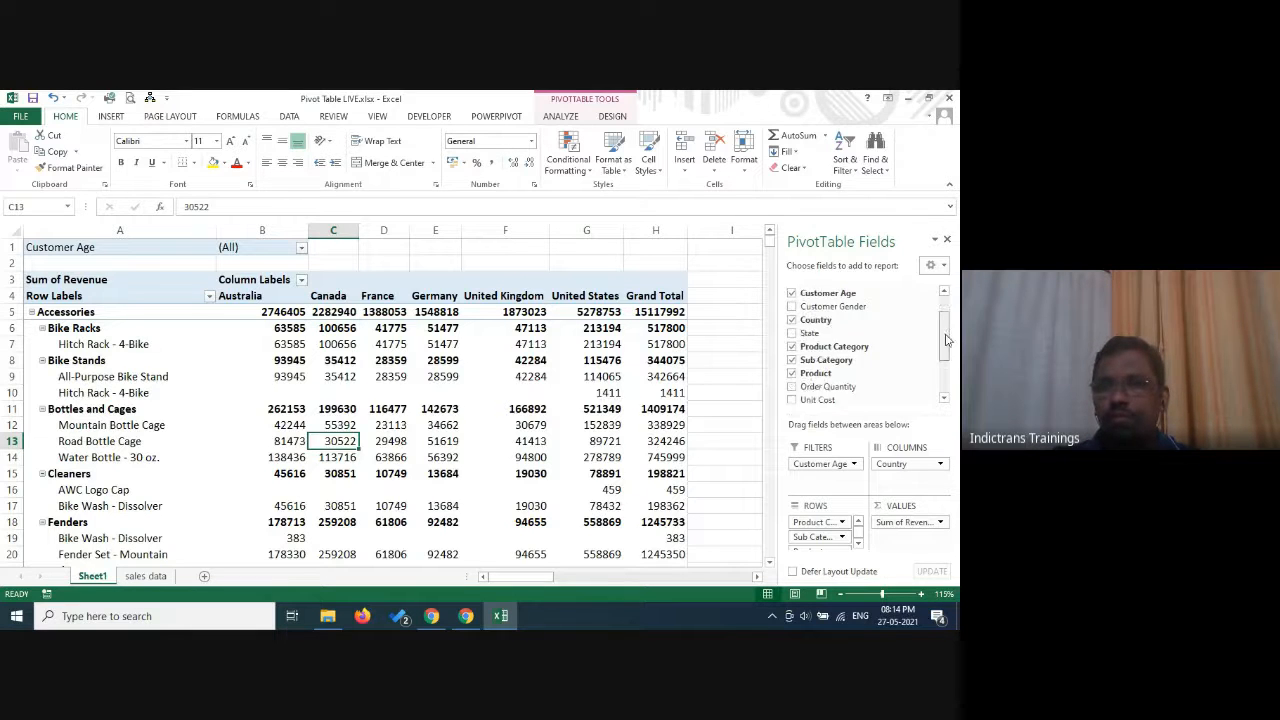
left_click_drag(947, 340, 953, 380)
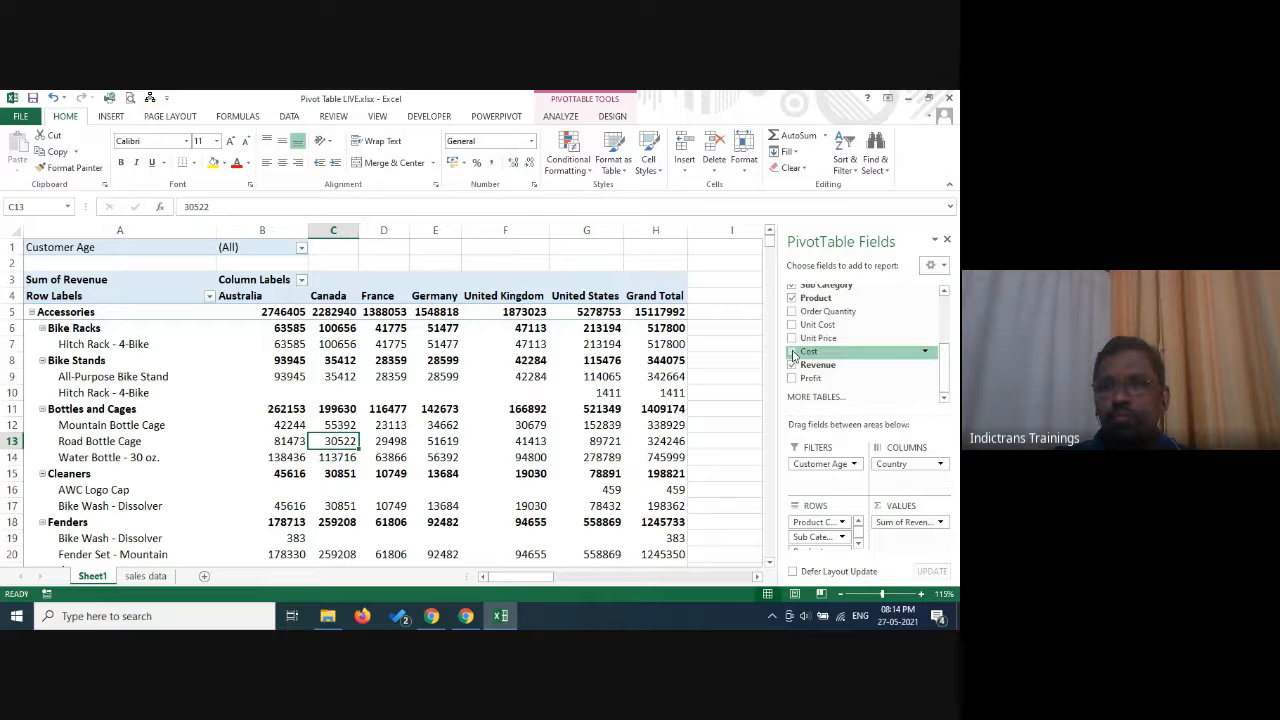
left_click_drag(793, 354, 900, 543)
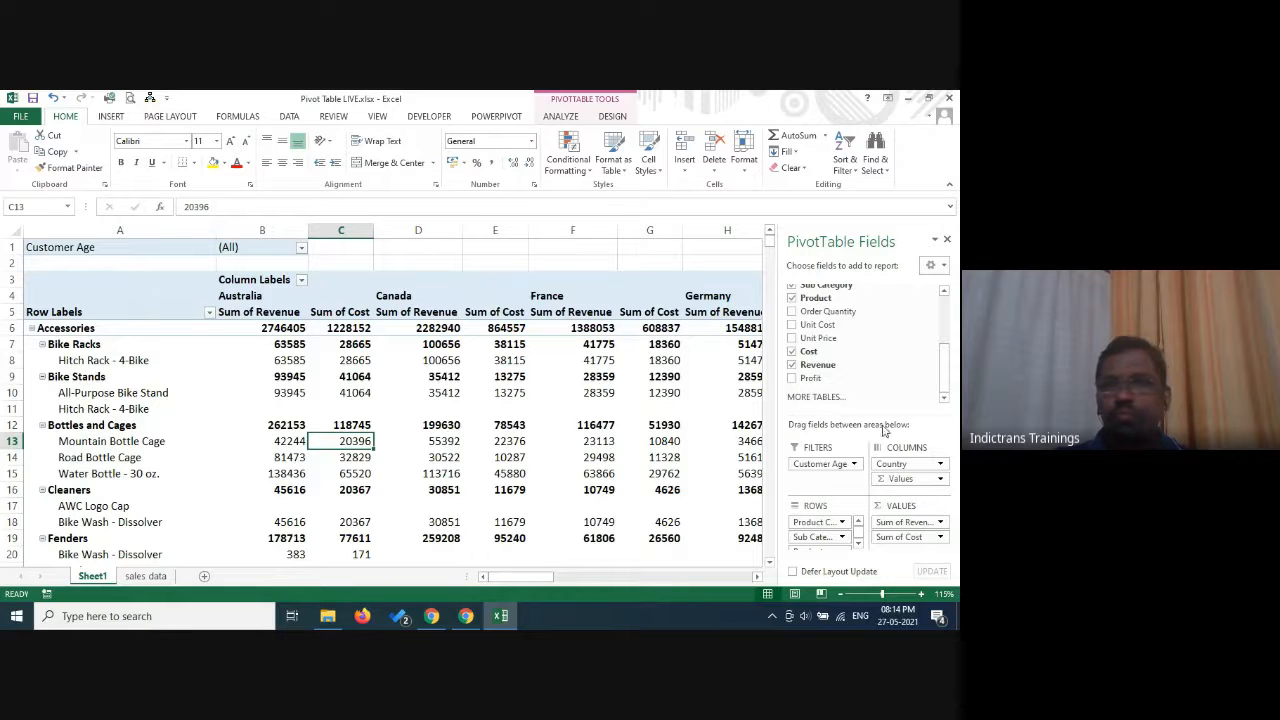
left_click(794, 352)
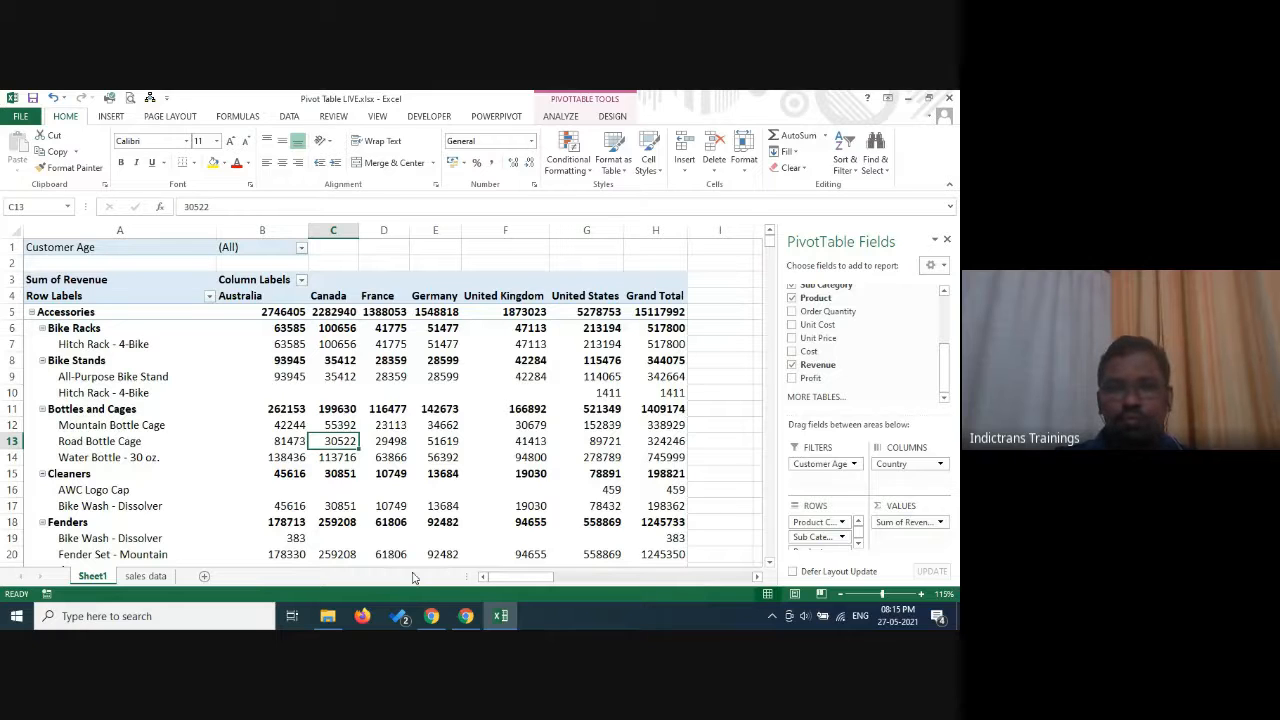
Switch to Google Meet to review the list of call participants, and return to the Excel workbook.
left_click(468, 618)
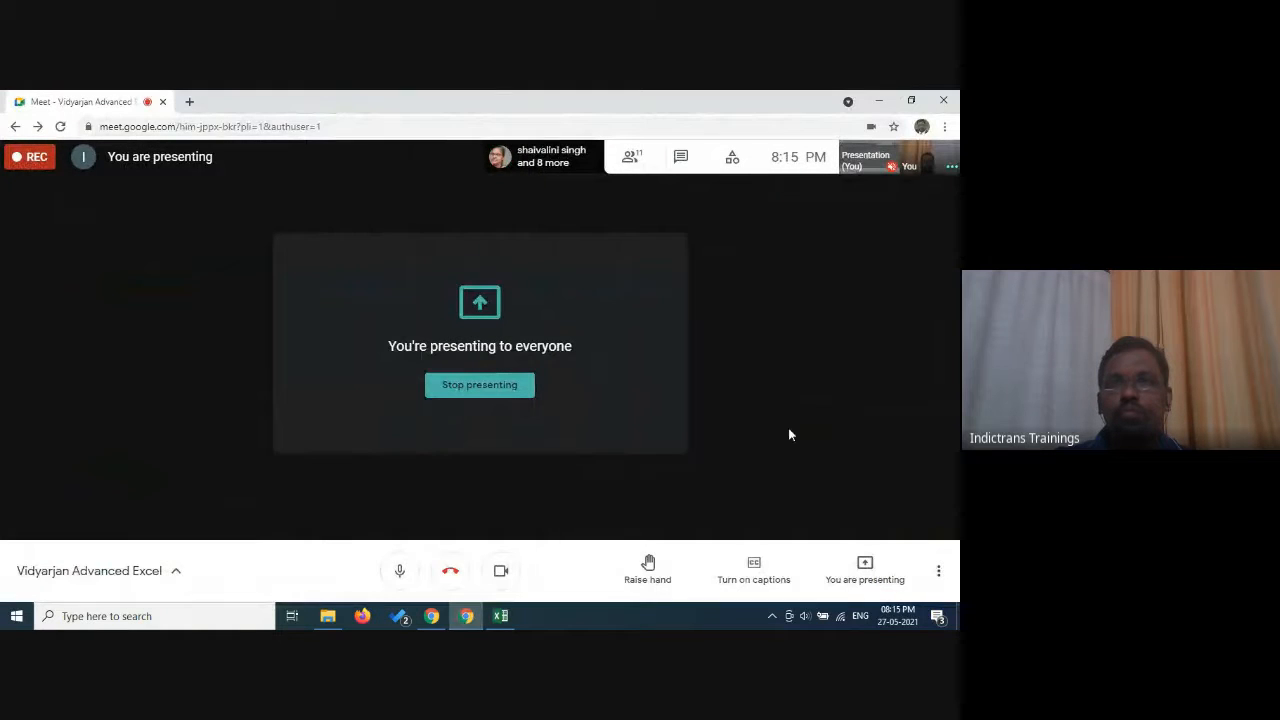
left_click(497, 621)
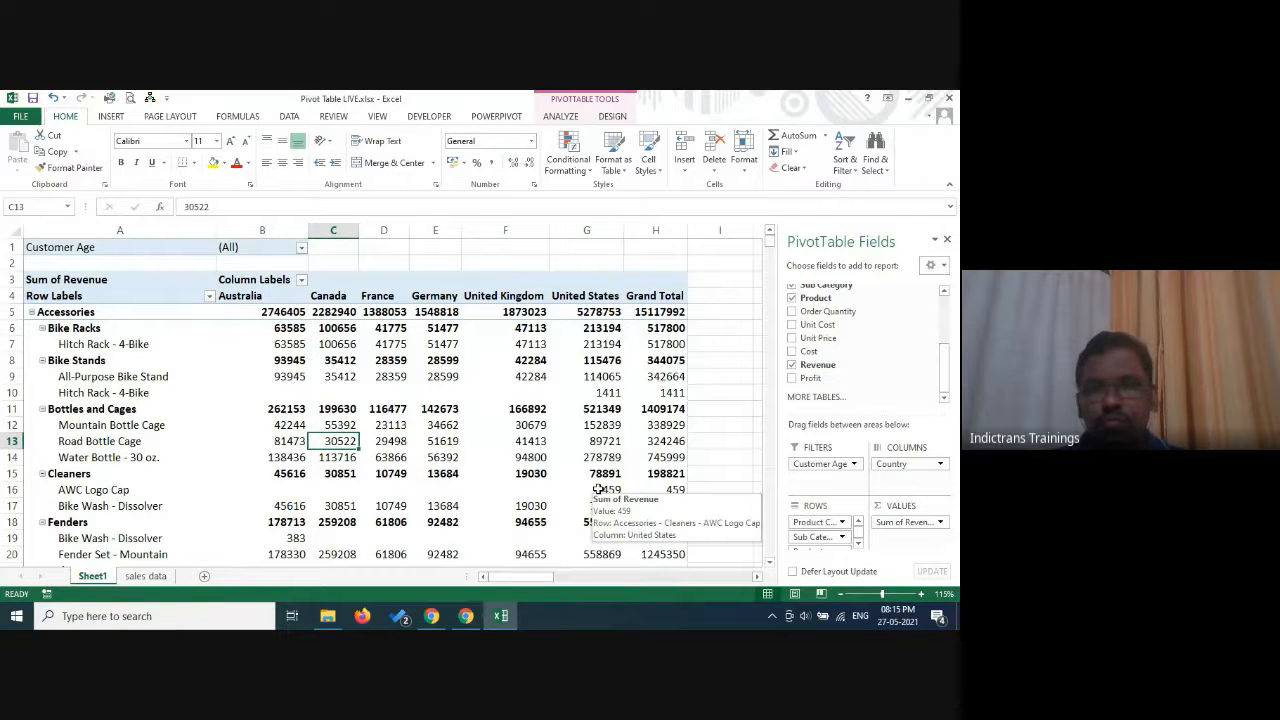
left_click(466, 616)
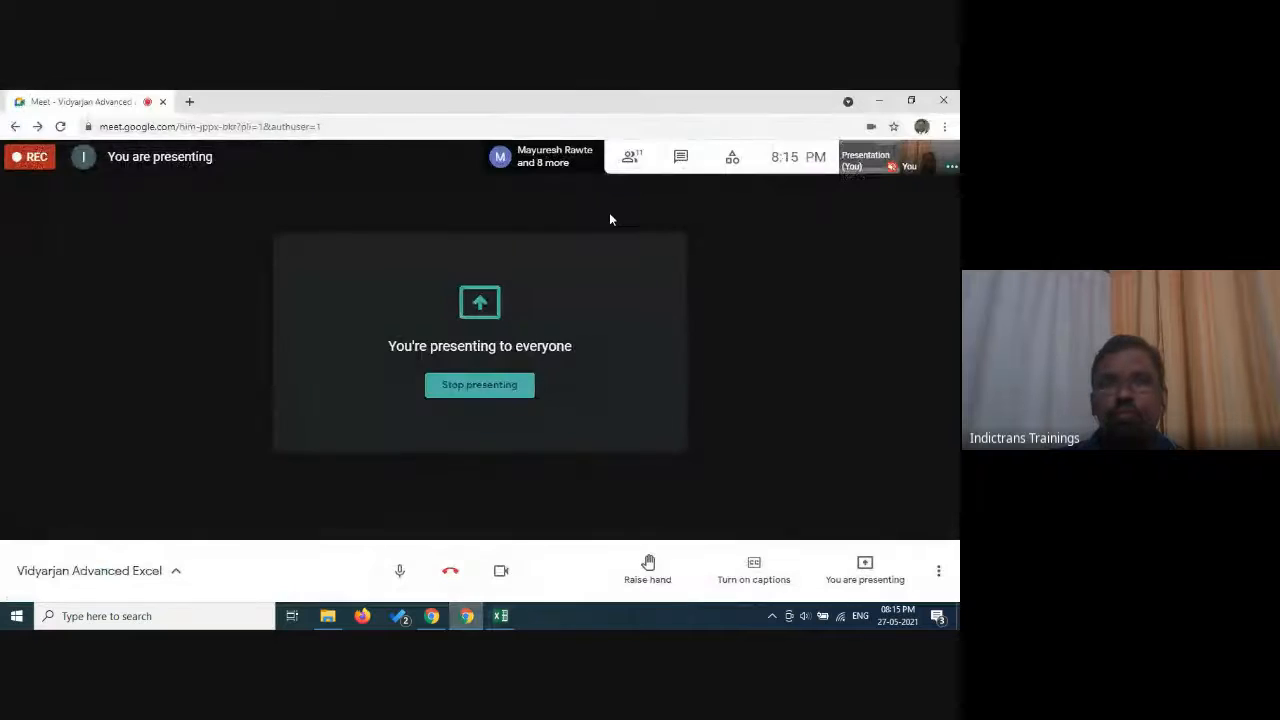
left_click(630, 157)
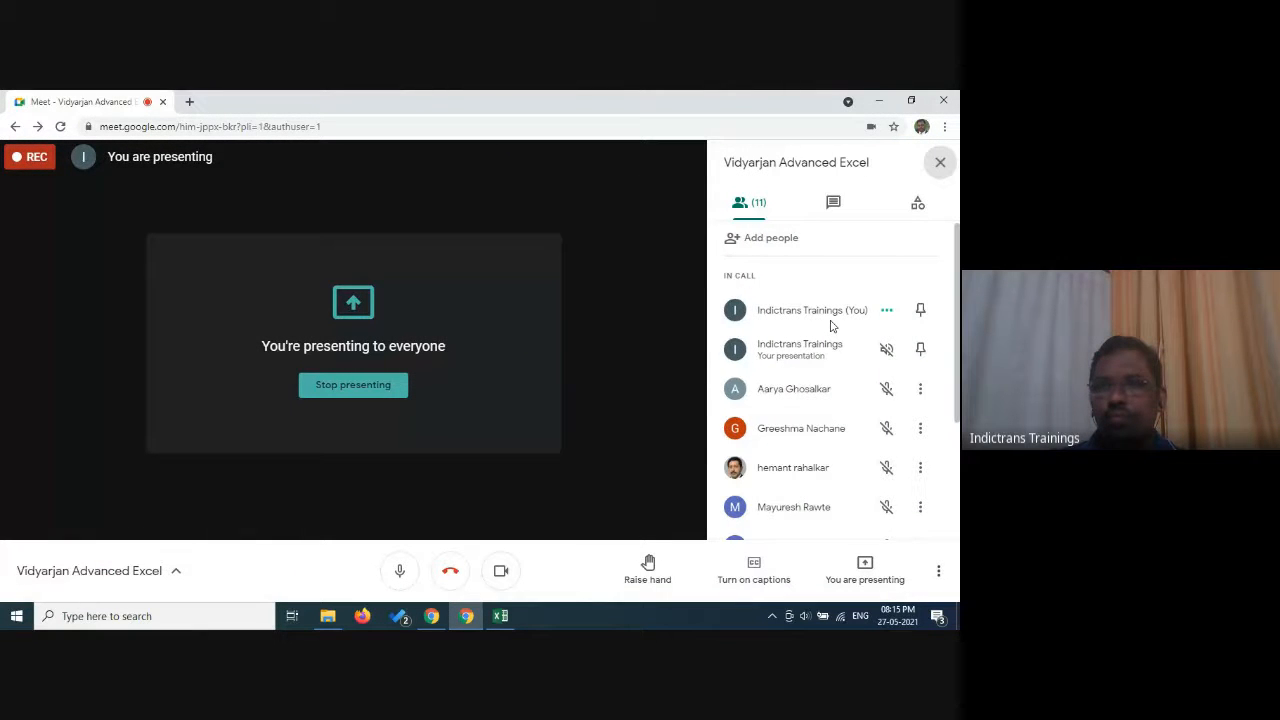
scroll(830, 325, "down", 4)
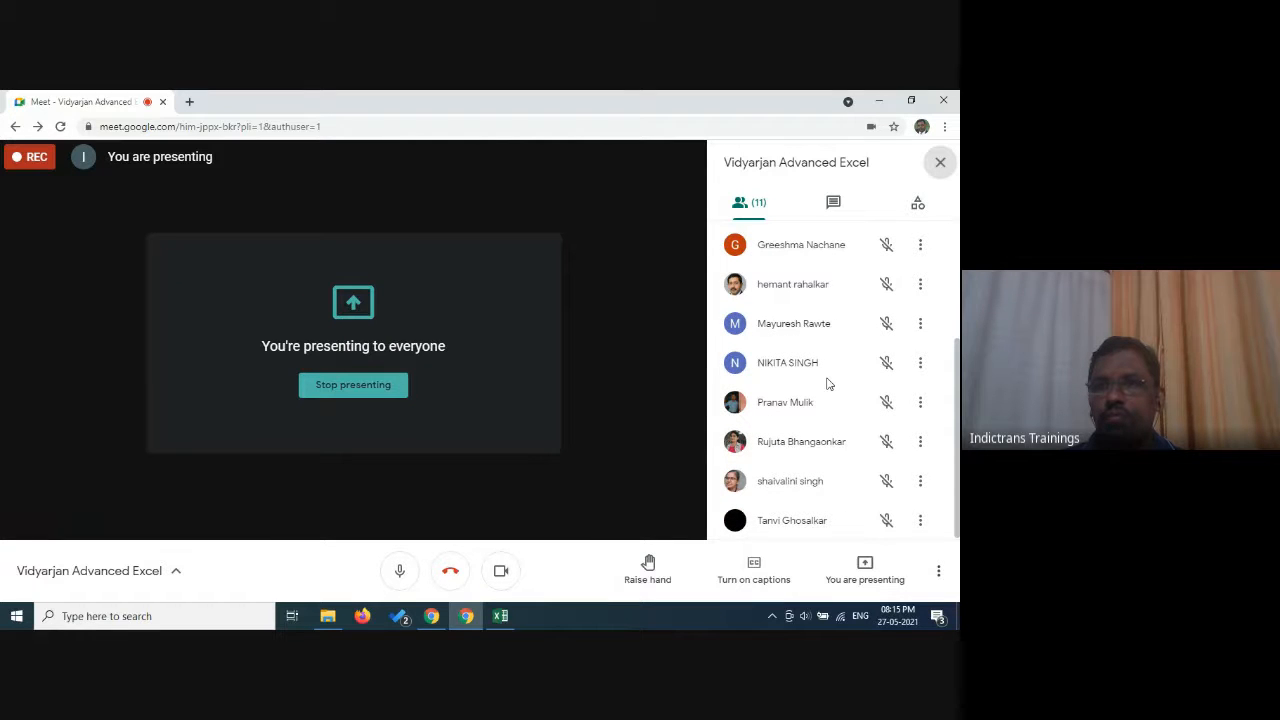
scroll(827, 383, "up", 4)
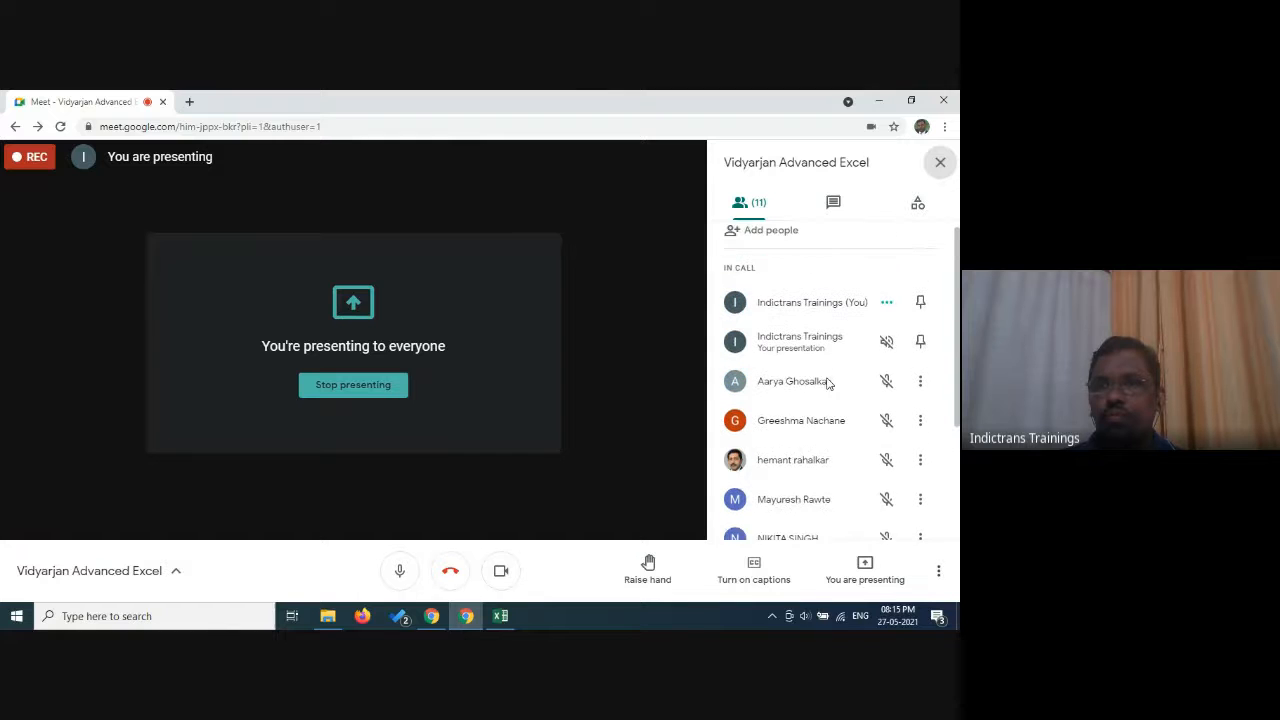
left_click(939, 163)
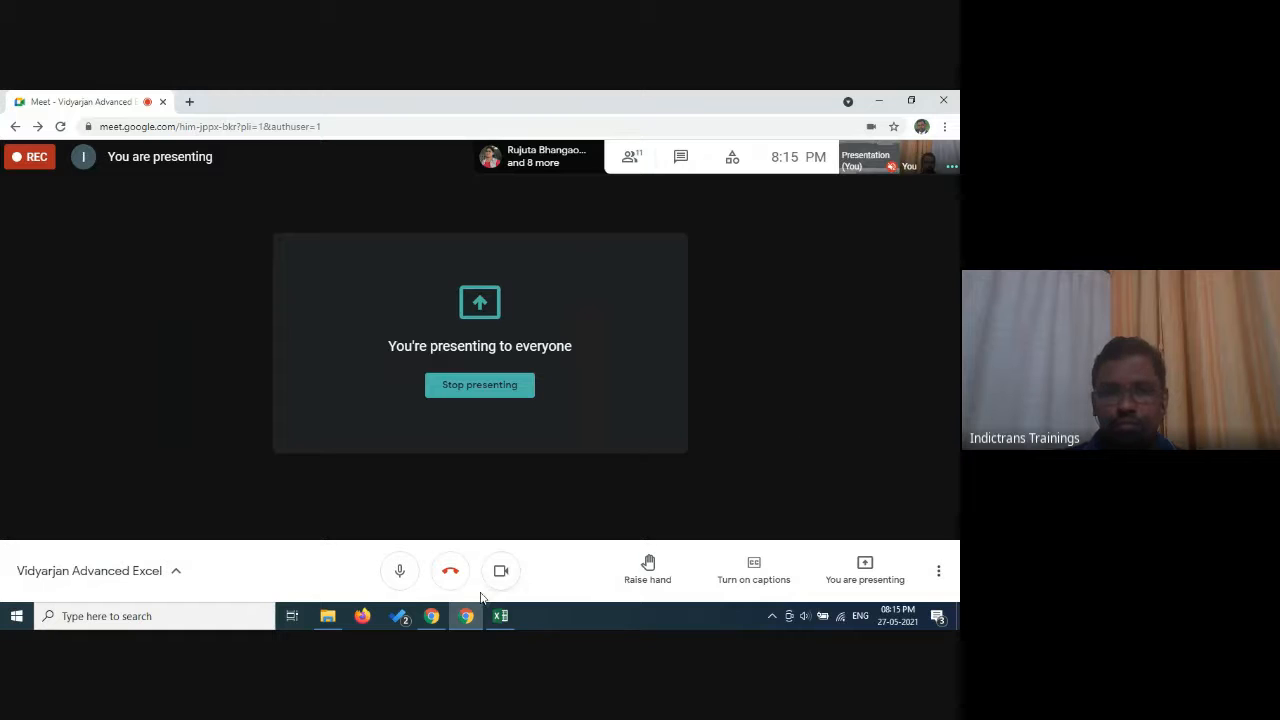
left_click(501, 616)
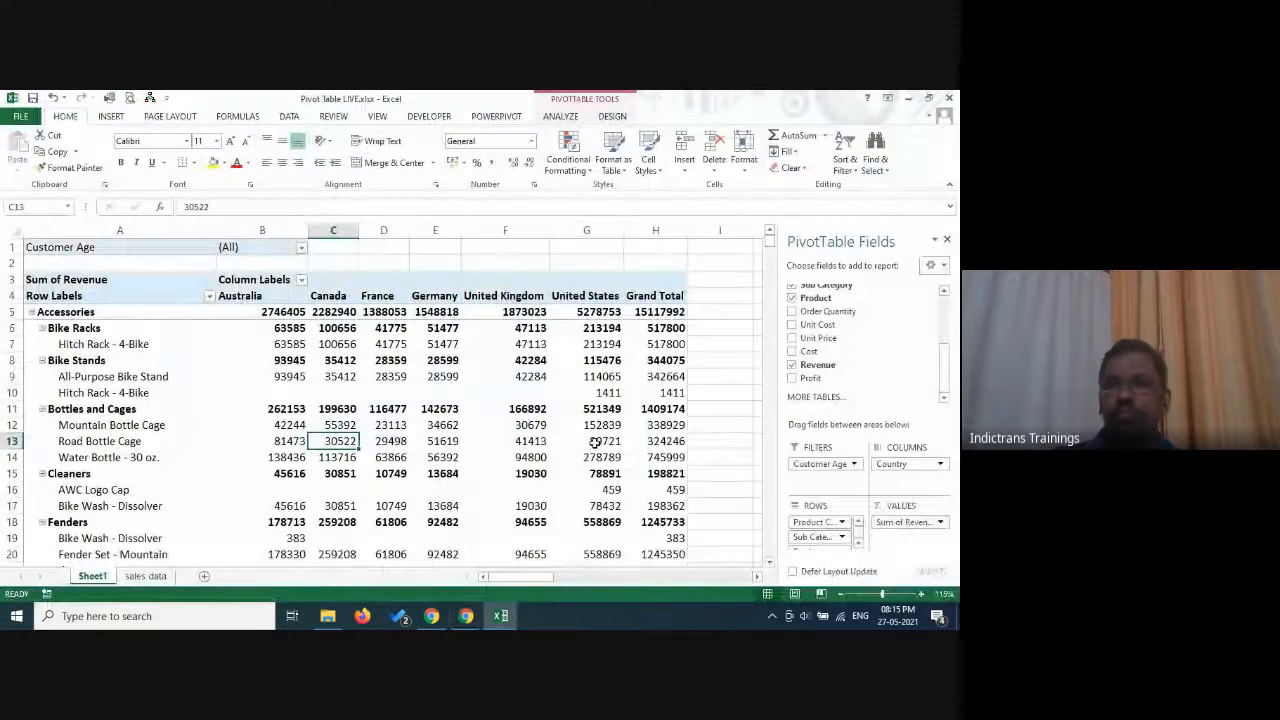
Switch to Google Meet, dismiss the desktop notification and read the messages in the meeting chat.
mouse_move(594, 441)
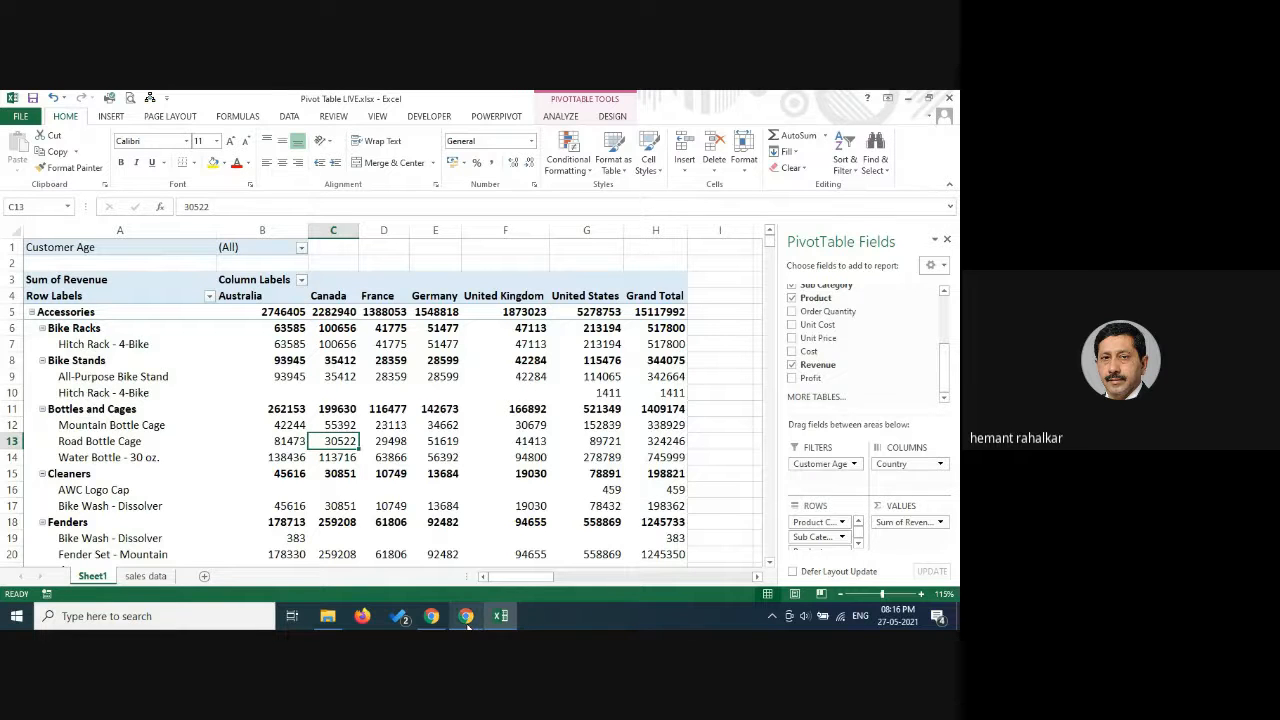
mouse_move(467, 625)
left_click(477, 568)
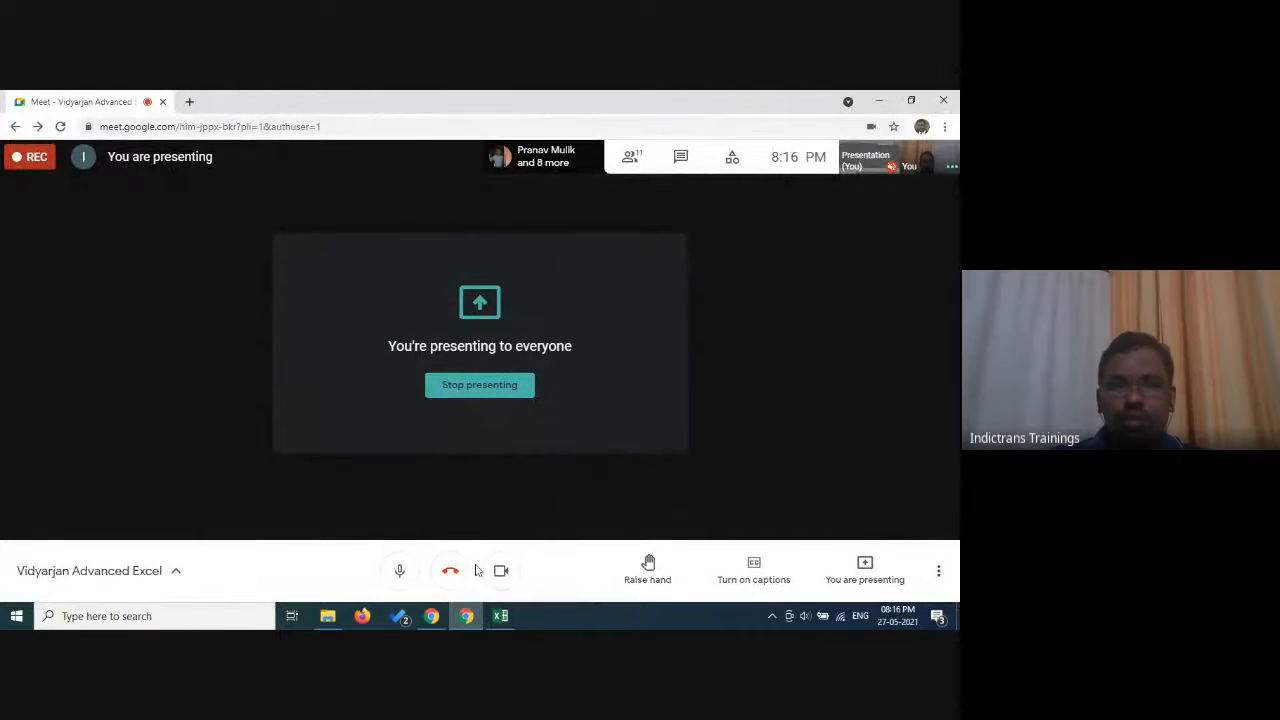
left_click(501, 616)
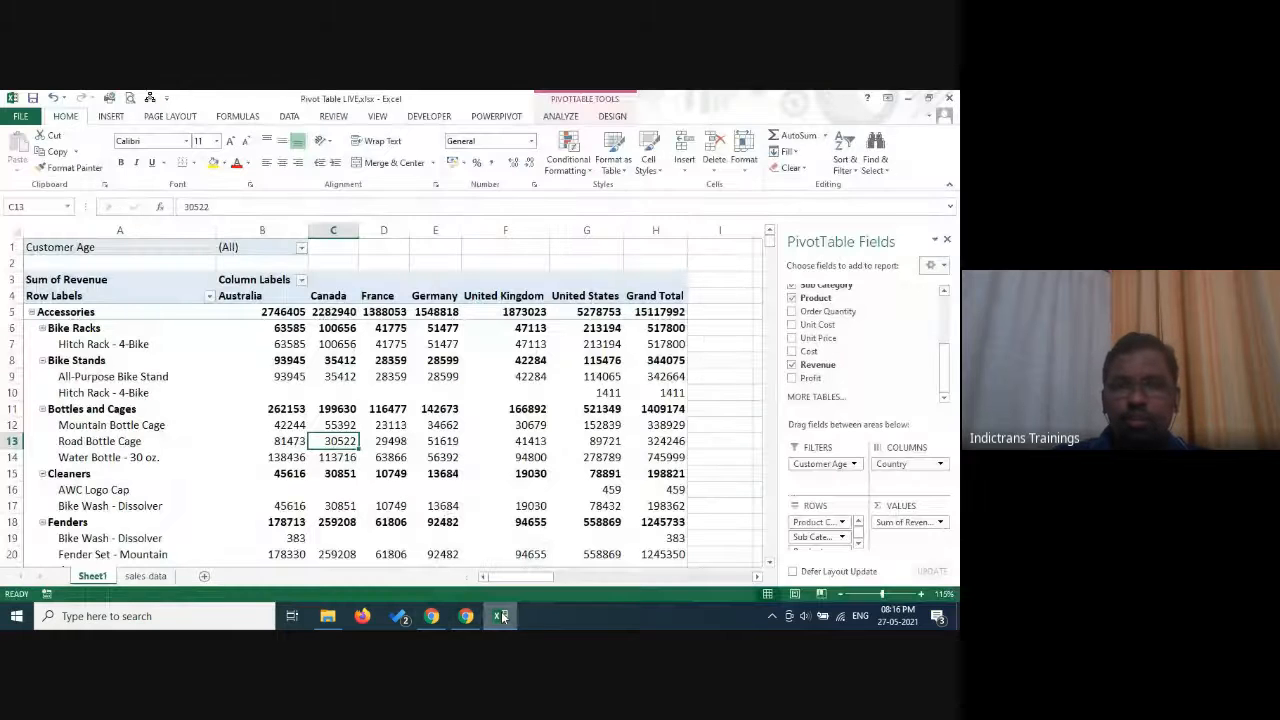
left_click(472, 619)
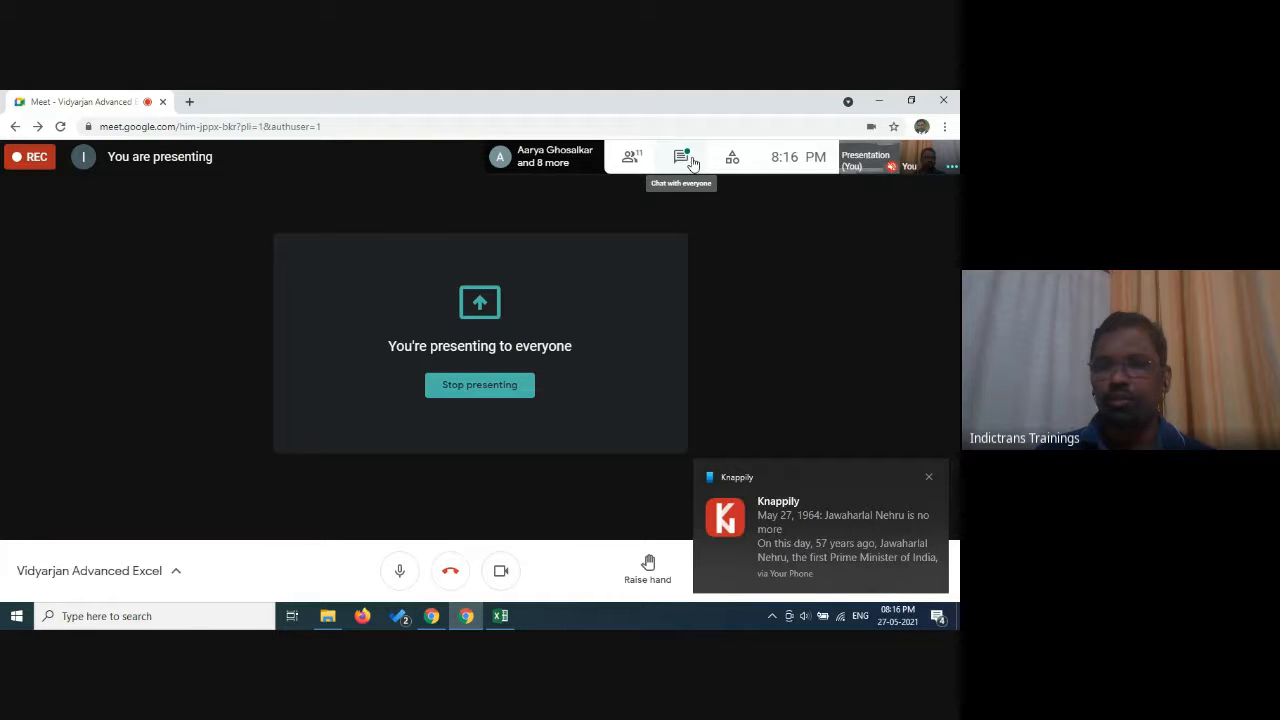
left_click(929, 479)
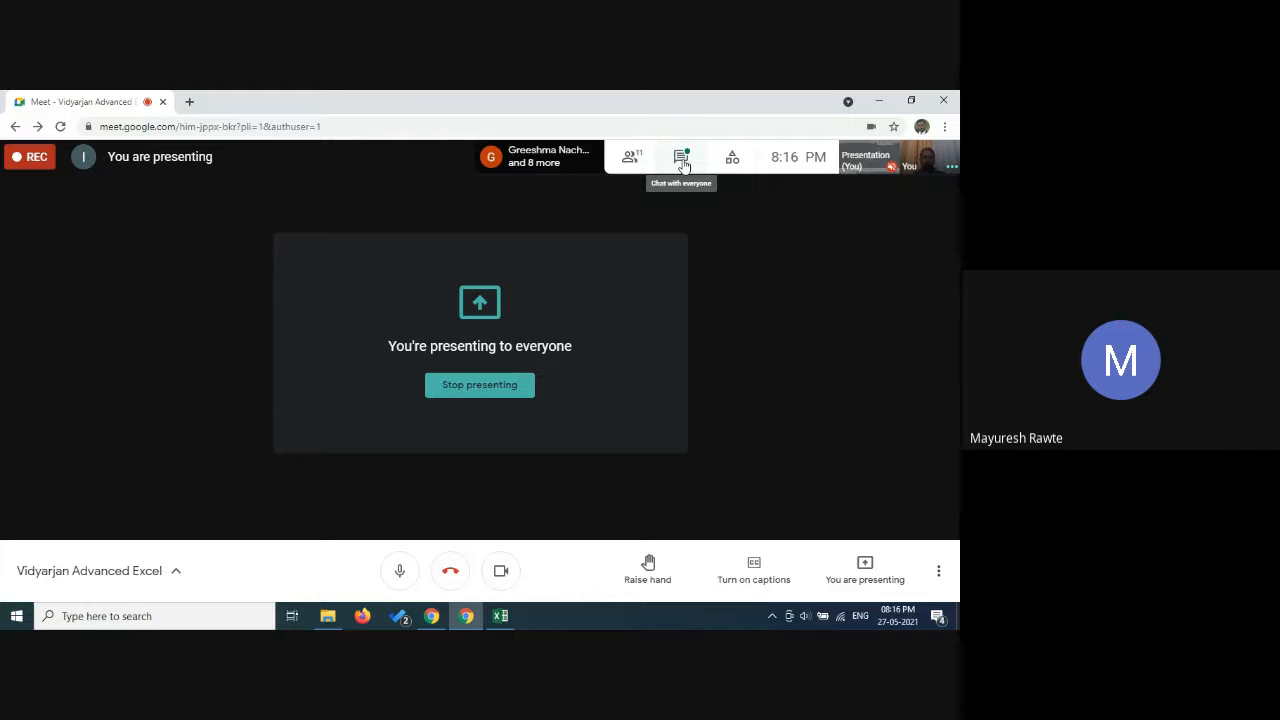
left_click(682, 160)
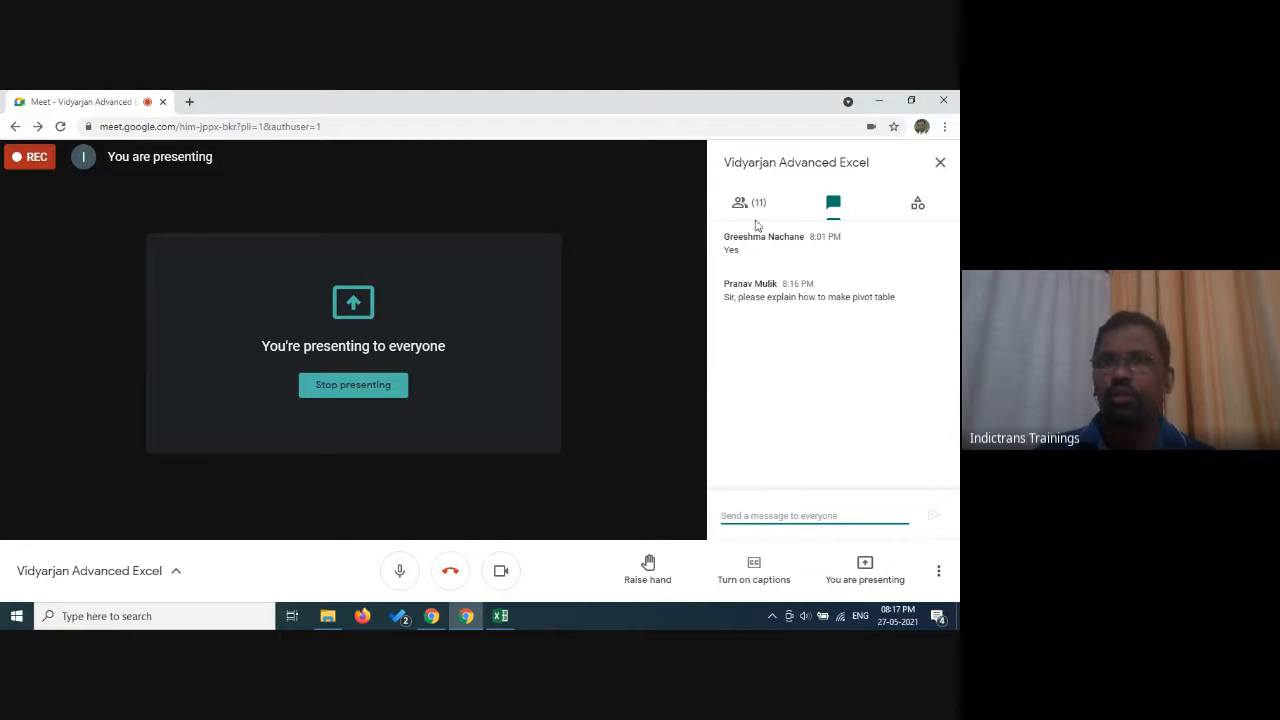
left_click(940, 162)
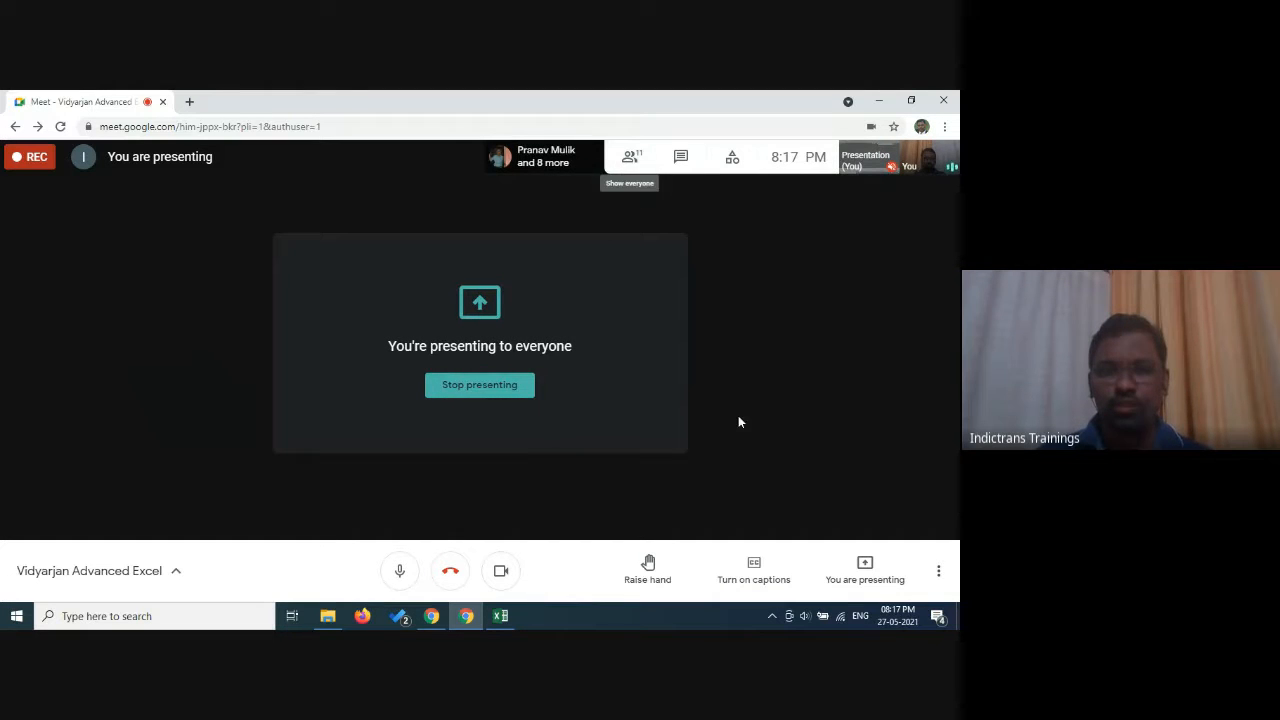
Return to Excel, open the sales data sheet and go to header cell A1 of the source table.
left_click(500, 617)
key("ctrl+Page_Down")
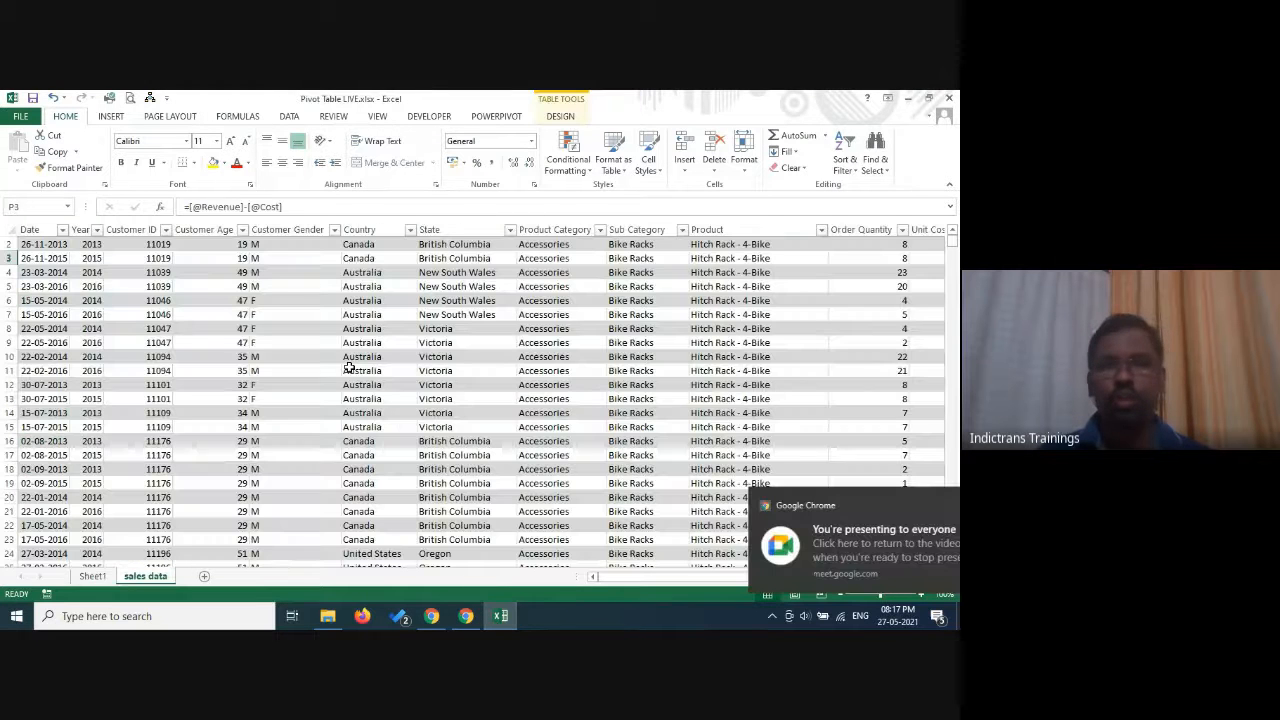
left_click(360, 341)
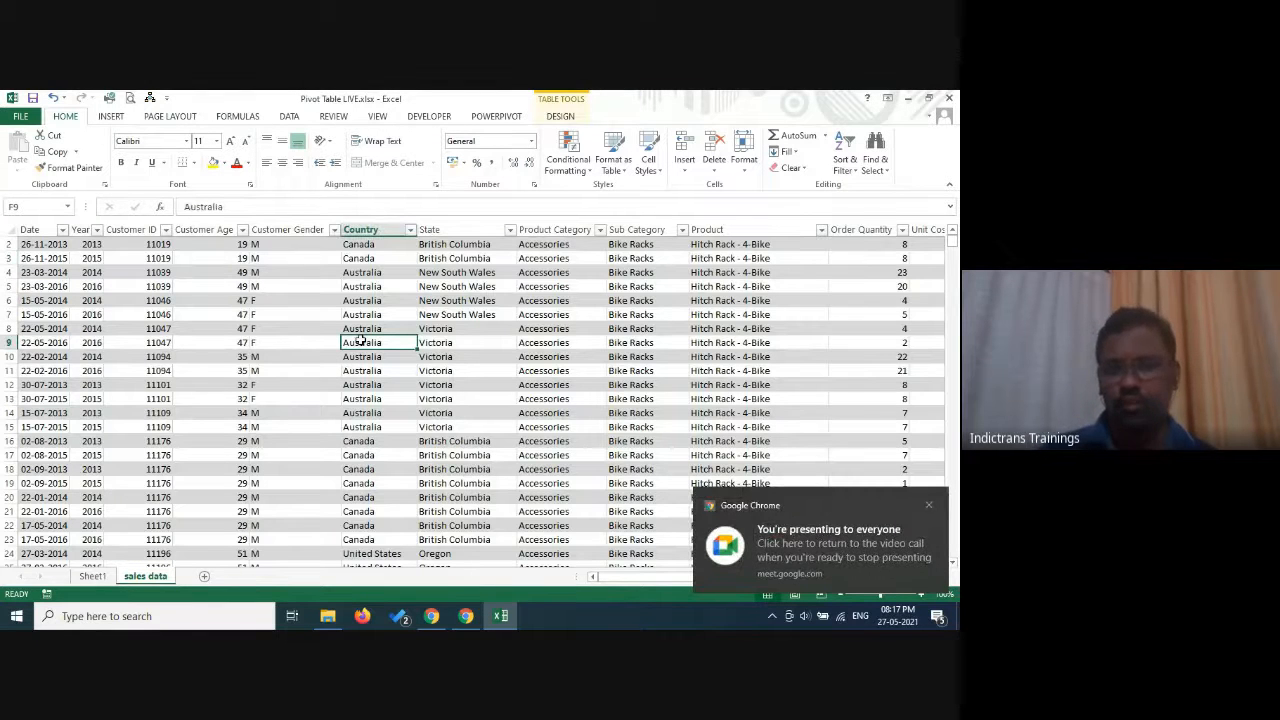
key("ctrl+Home")
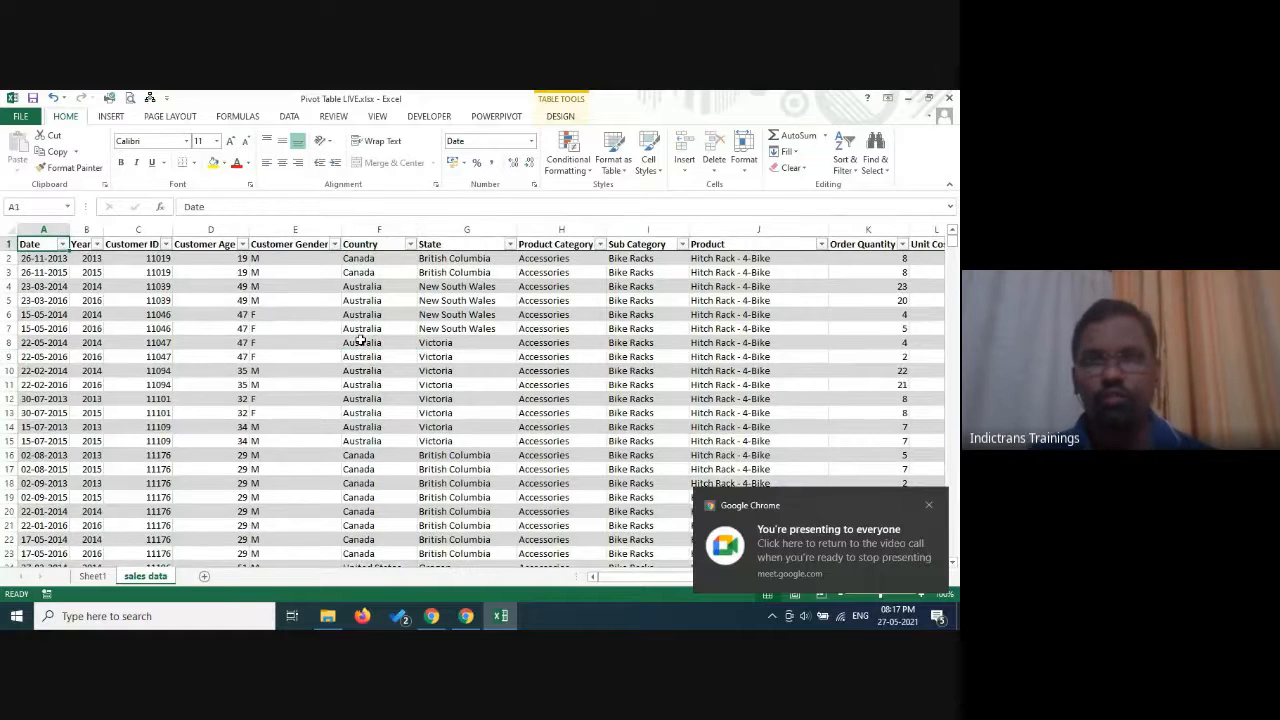
Restyle the sales data table with the gold light table style that has a solid gold header row.
left_click(613, 155)
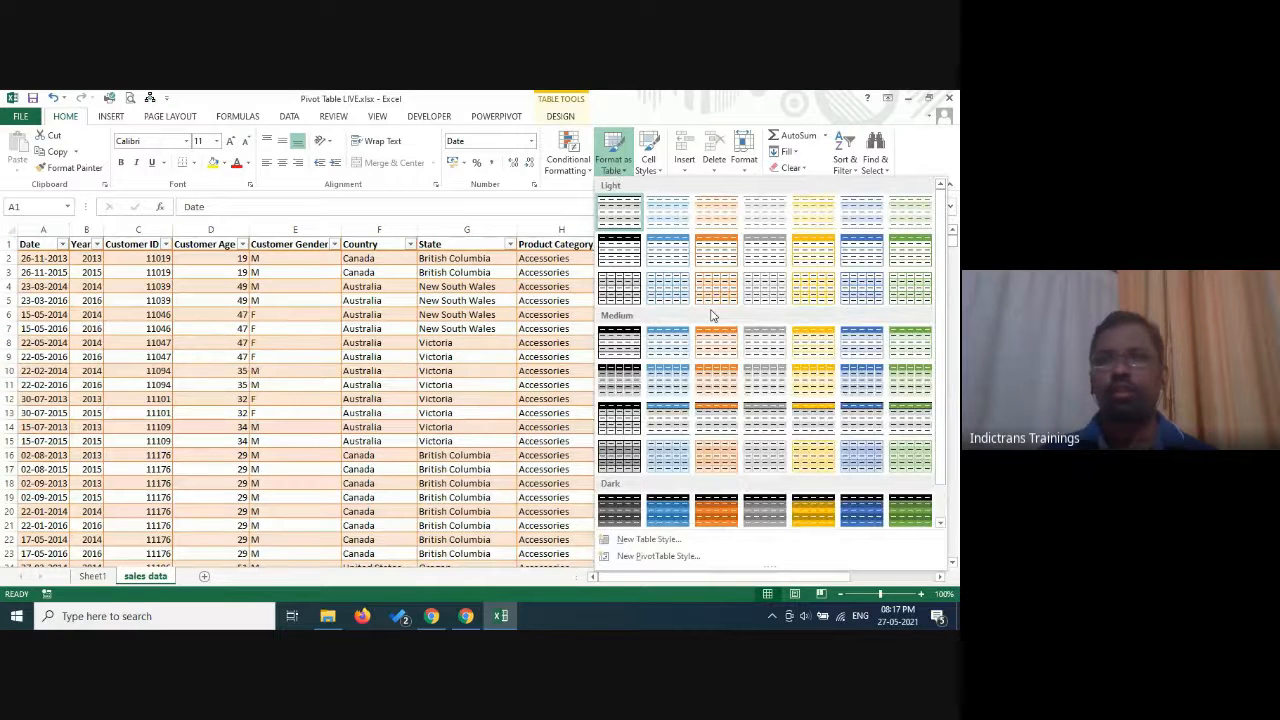
left_click(820, 258)
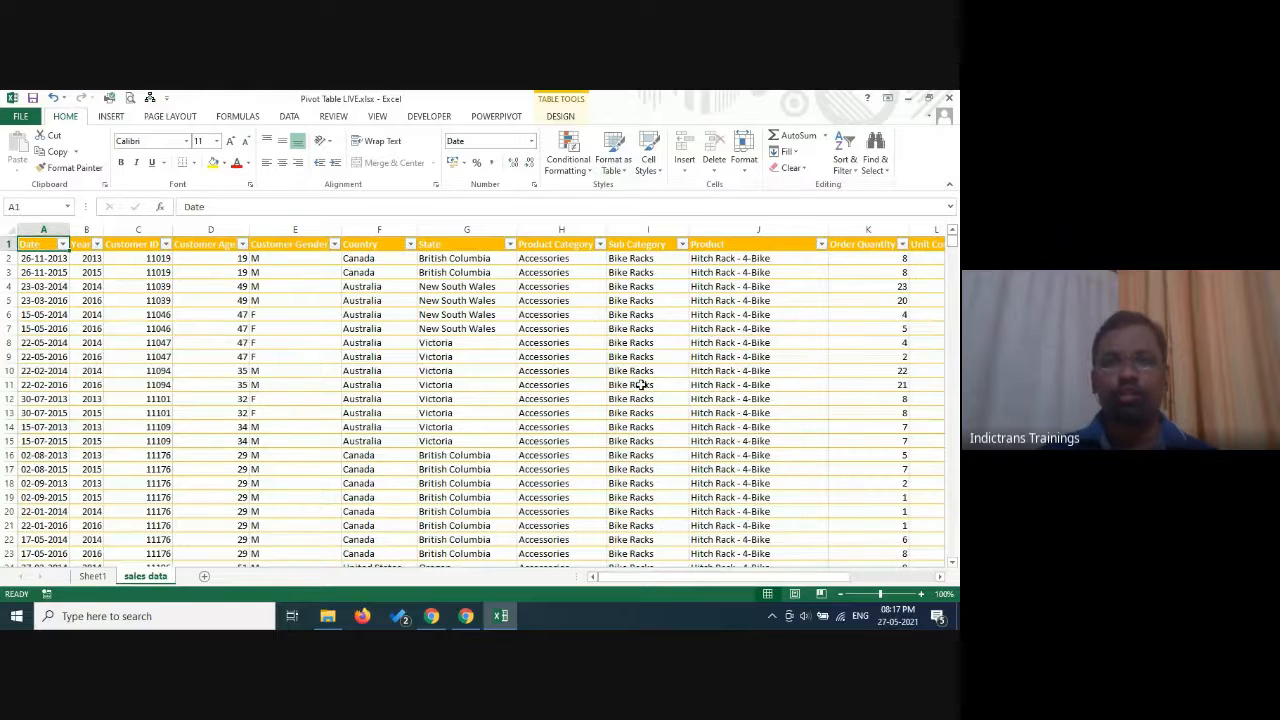
Switch to Google Meet, read the newest message in the meeting chat, close the chat and return to the Excel workbook.
left_click(466, 616)
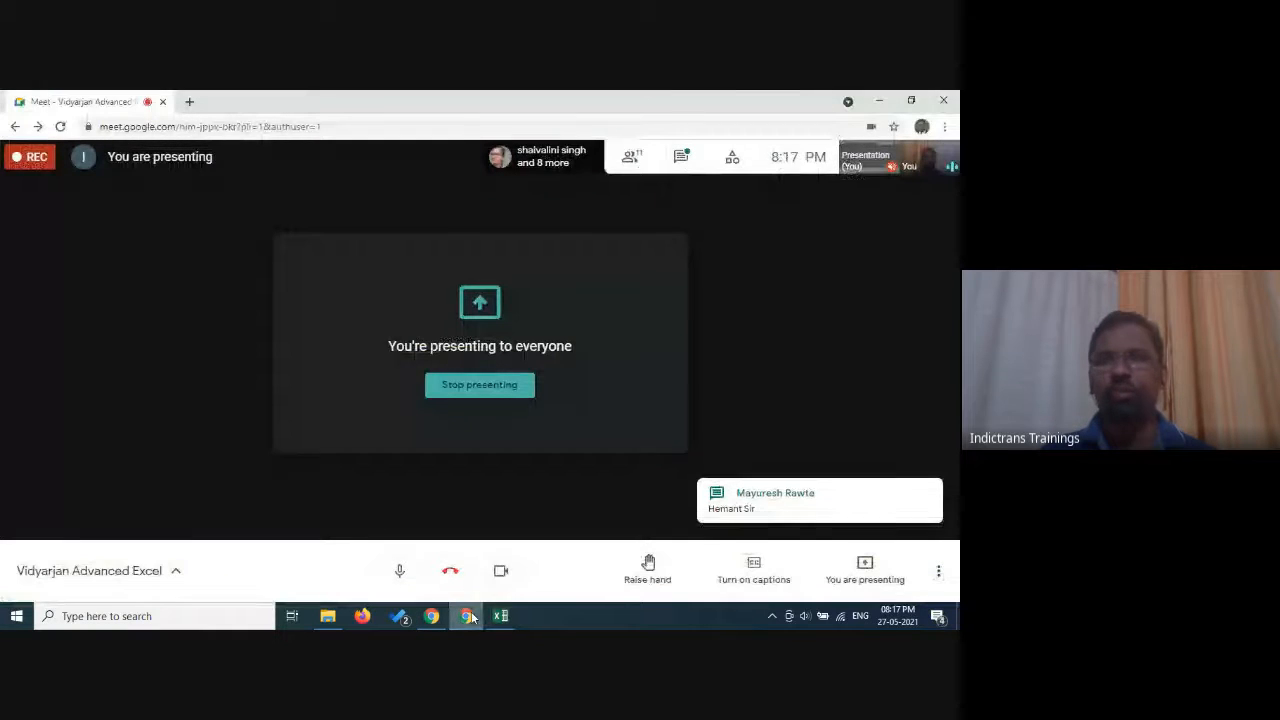
left_click(681, 156)
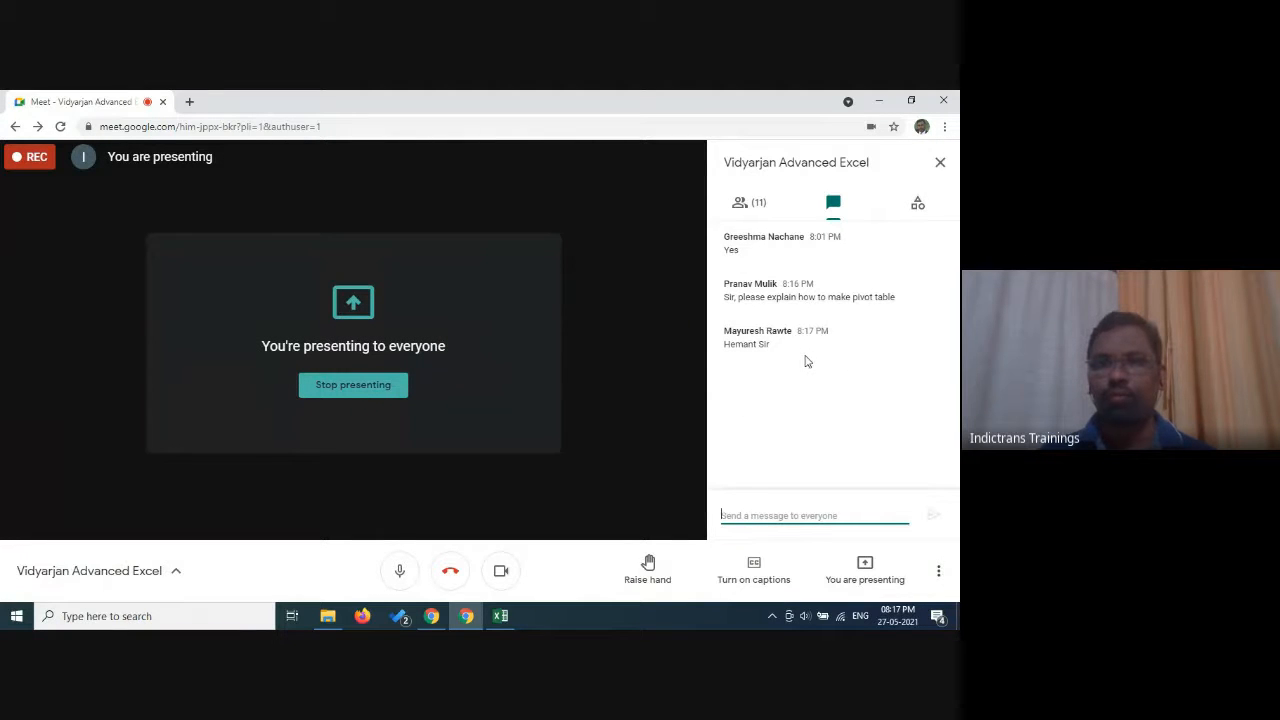
left_click(939, 164)
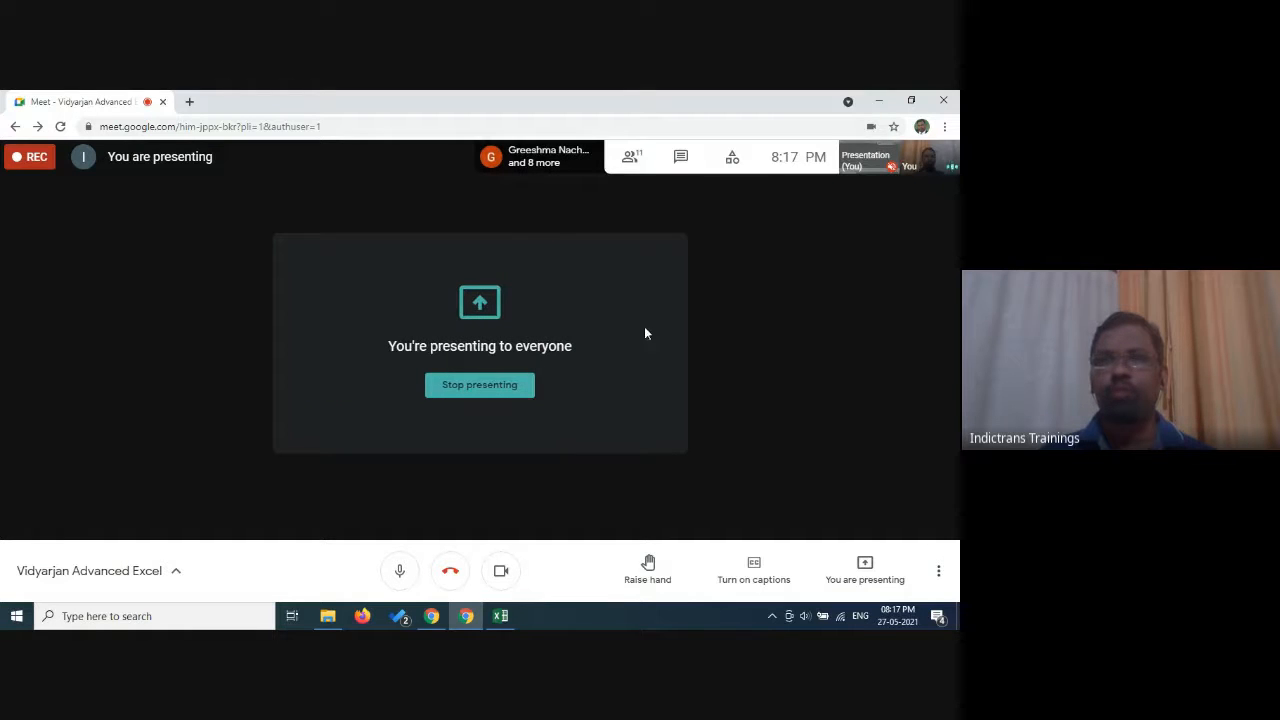
left_click(498, 617)
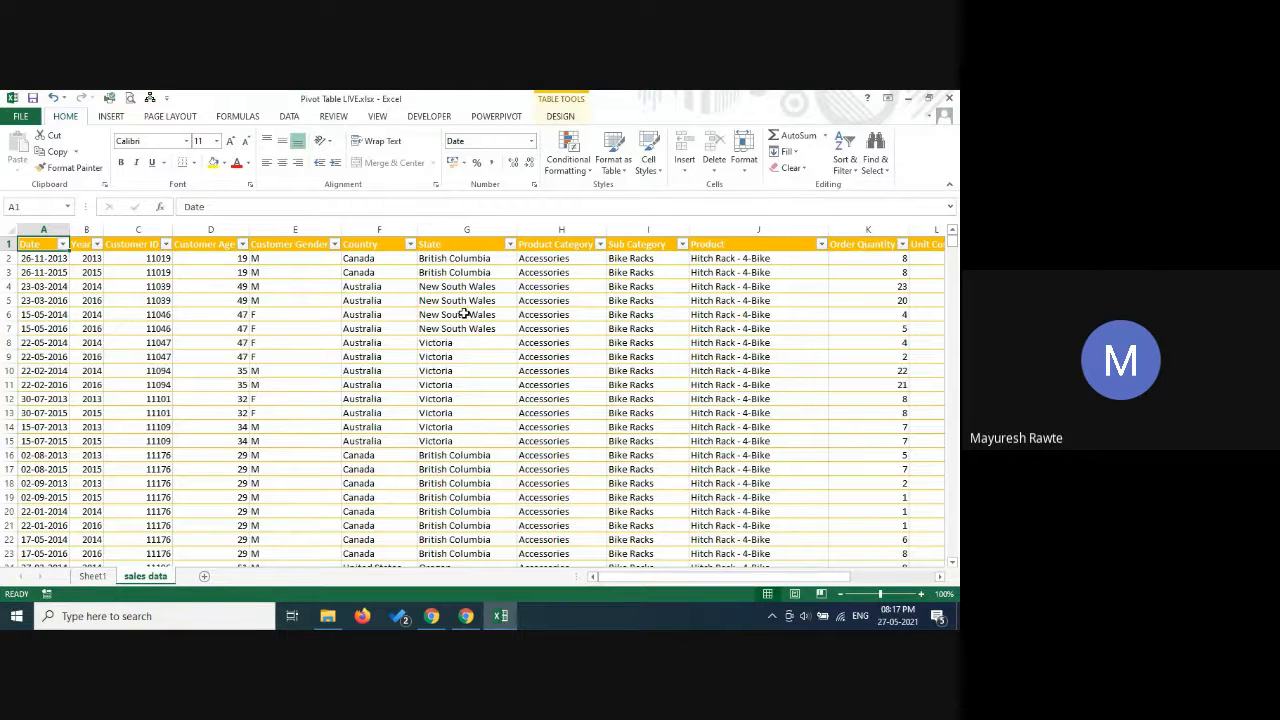
Create a PivotTable from the sales data, using Table1 as the source and a new worksheet as the location.
left_click(464, 314)
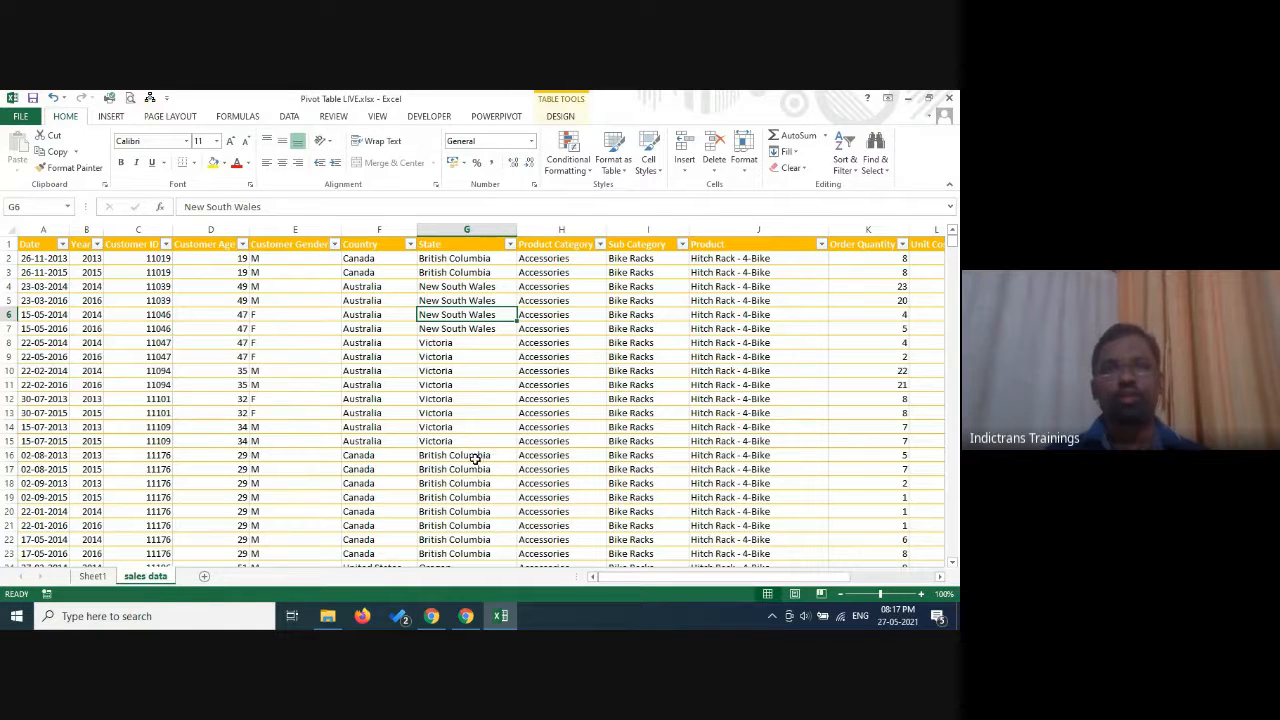
left_click(212, 314)
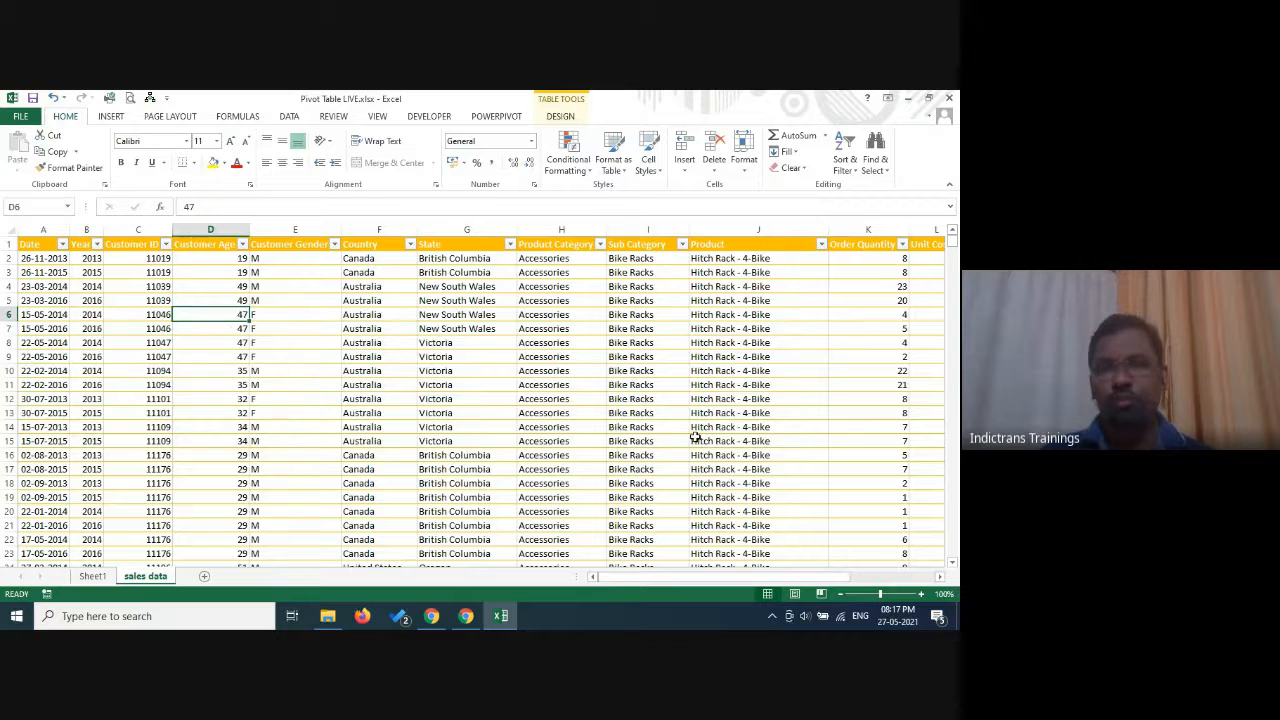
left_click(114, 119)
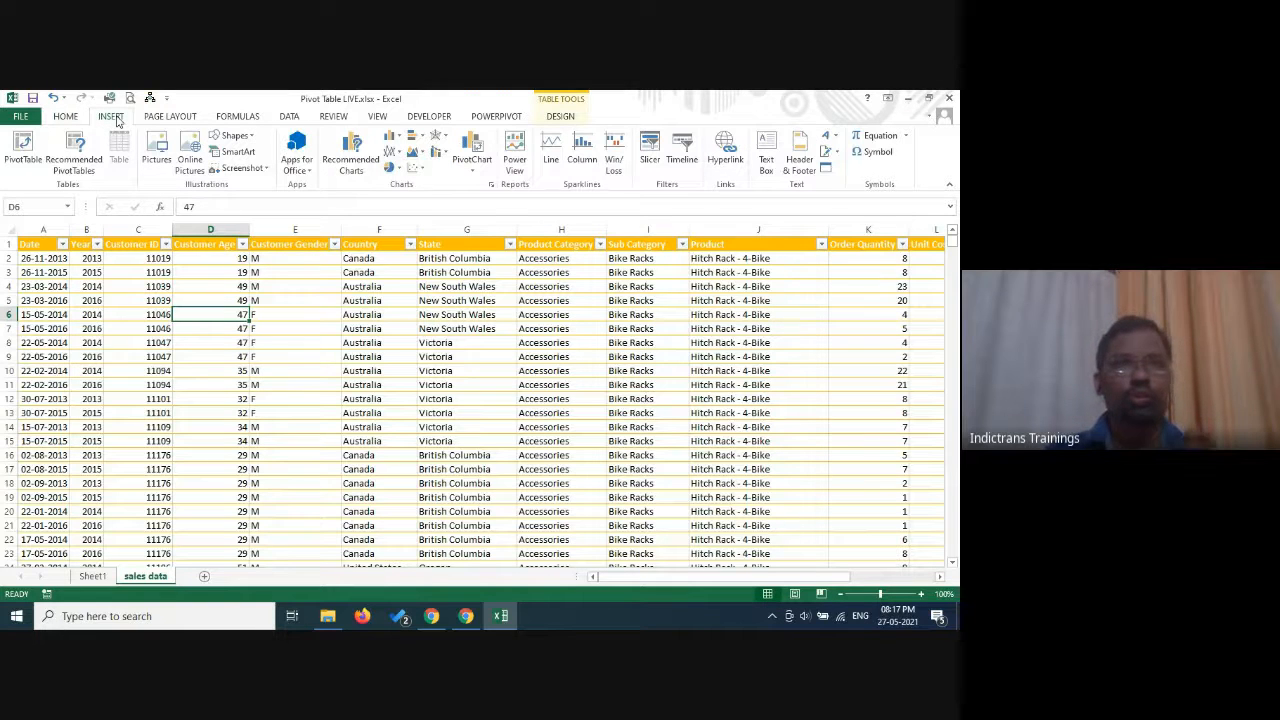
left_click(17, 160)
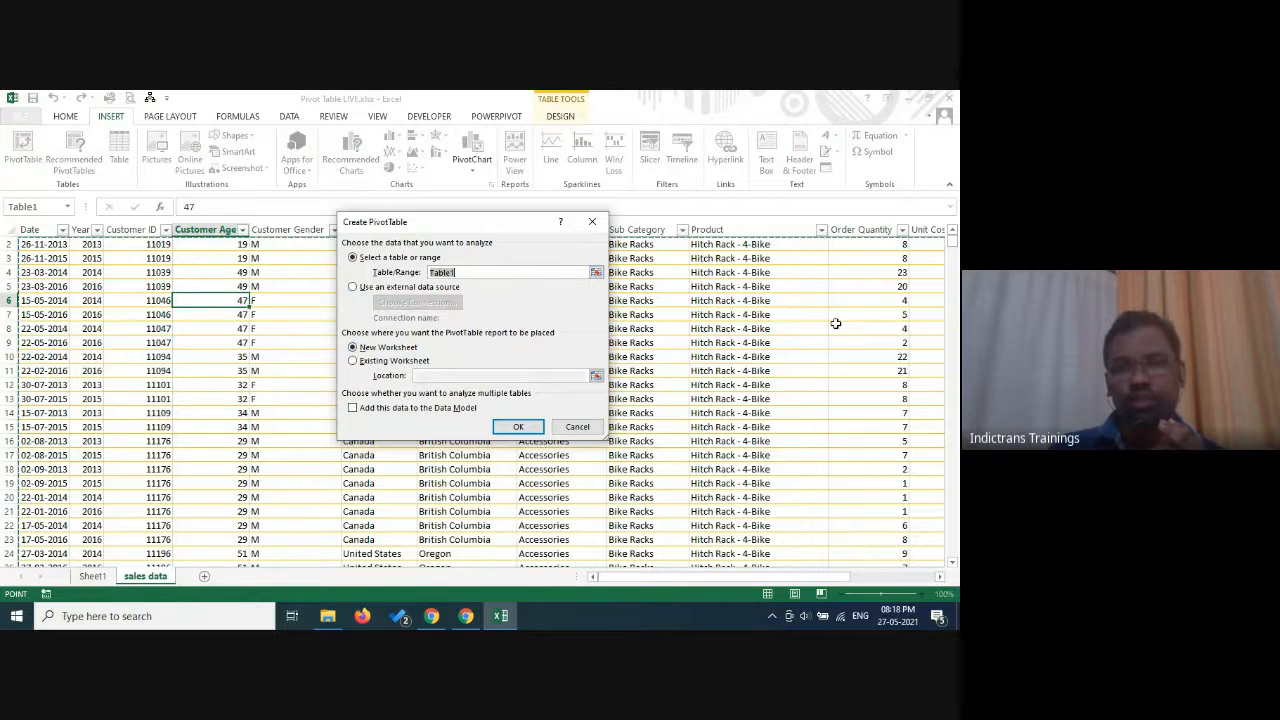
left_click(519, 430)
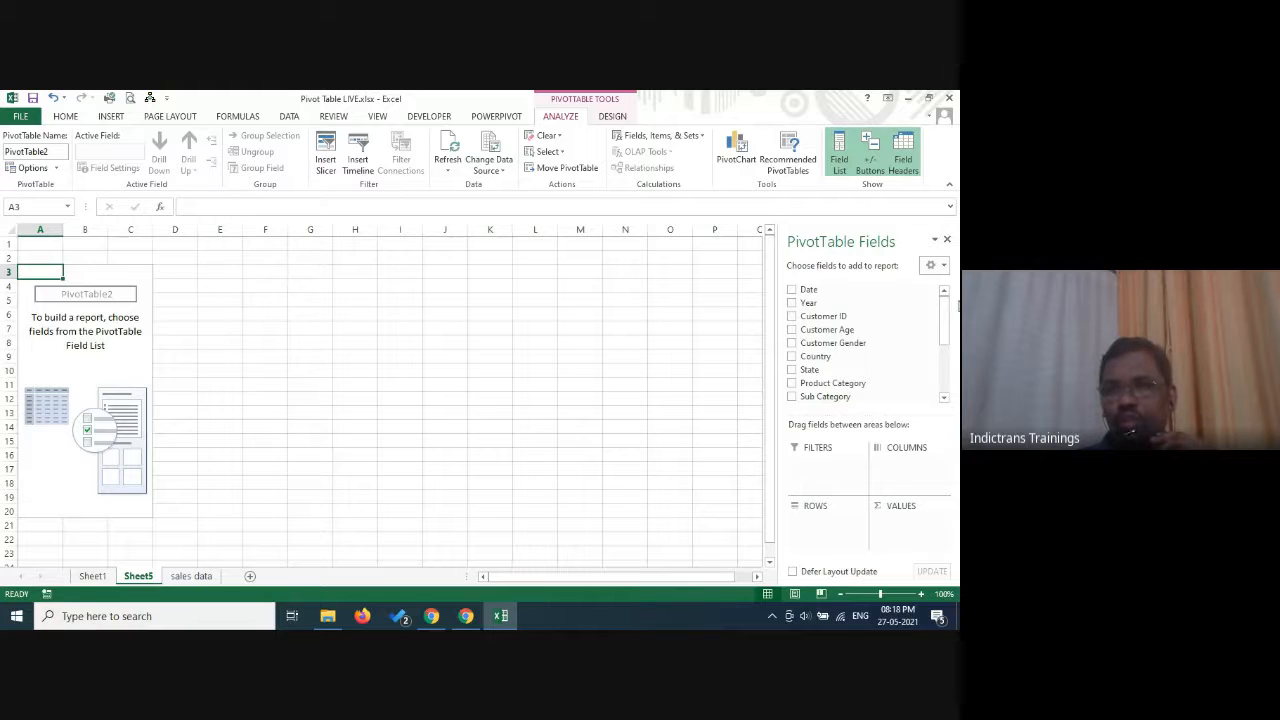
Summarize Revenue as the pivot table's values with Product Category as rows, and go to the Bikes revenue cell.
scroll(944, 330, "down", 4)
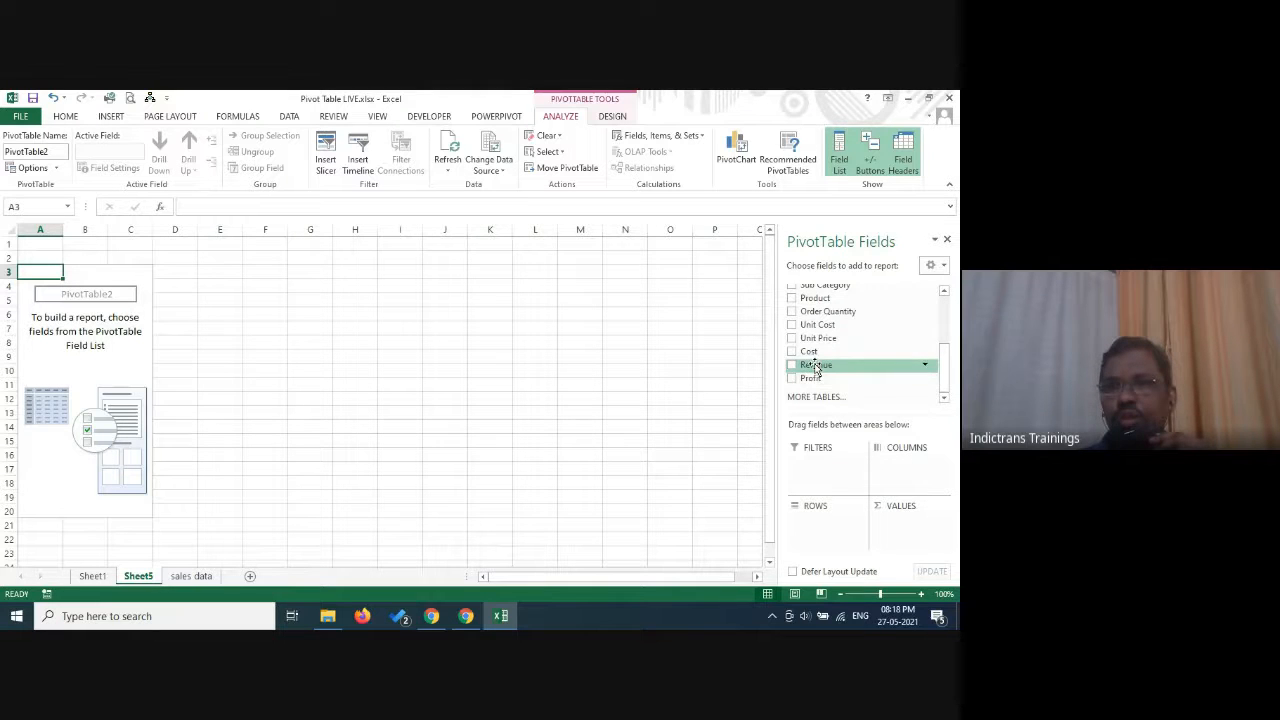
left_click_drag(815, 368, 914, 533)
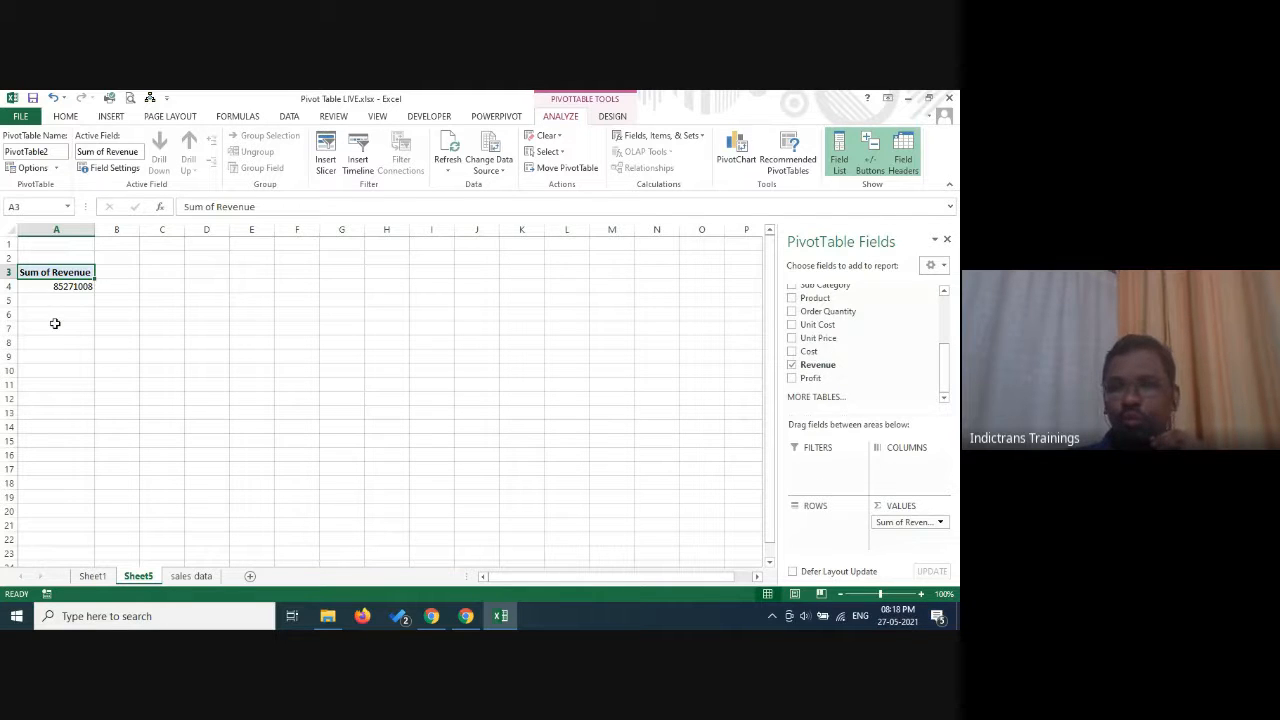
left_click_drag(947, 381, 948, 358)
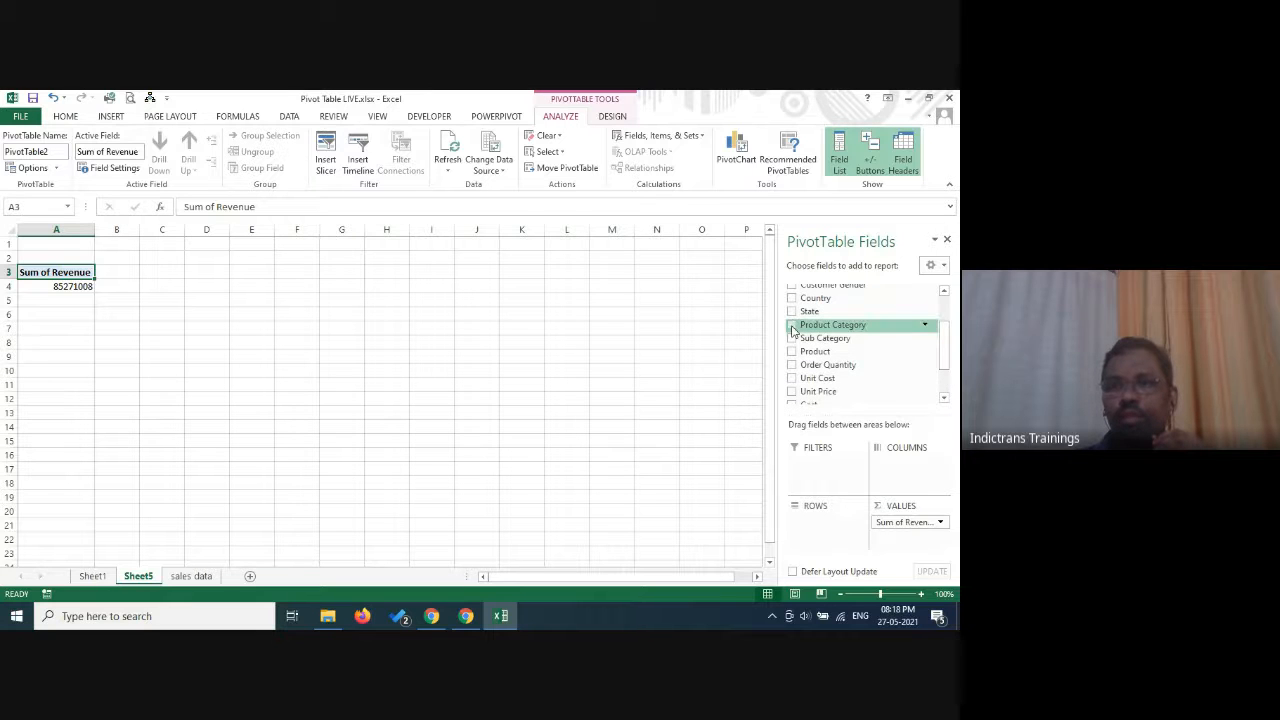
left_click_drag(793, 330, 838, 540)
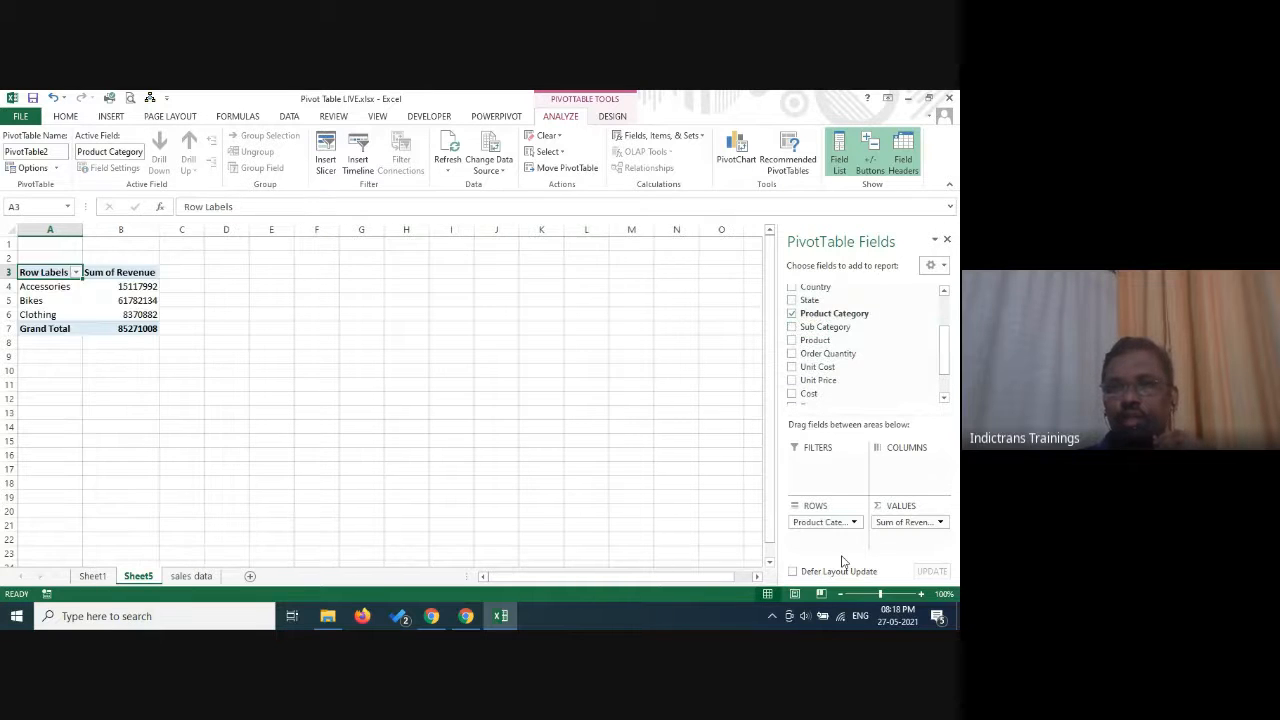
left_click(47, 301)
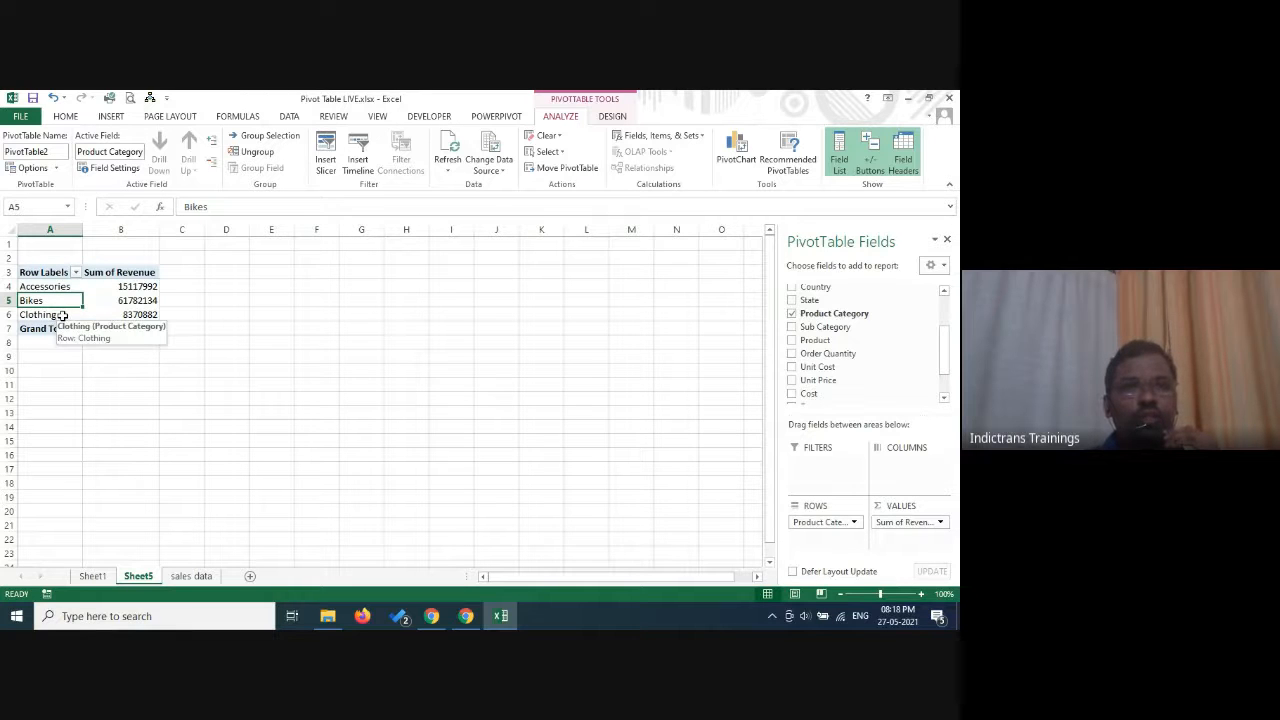
left_click(61, 314)
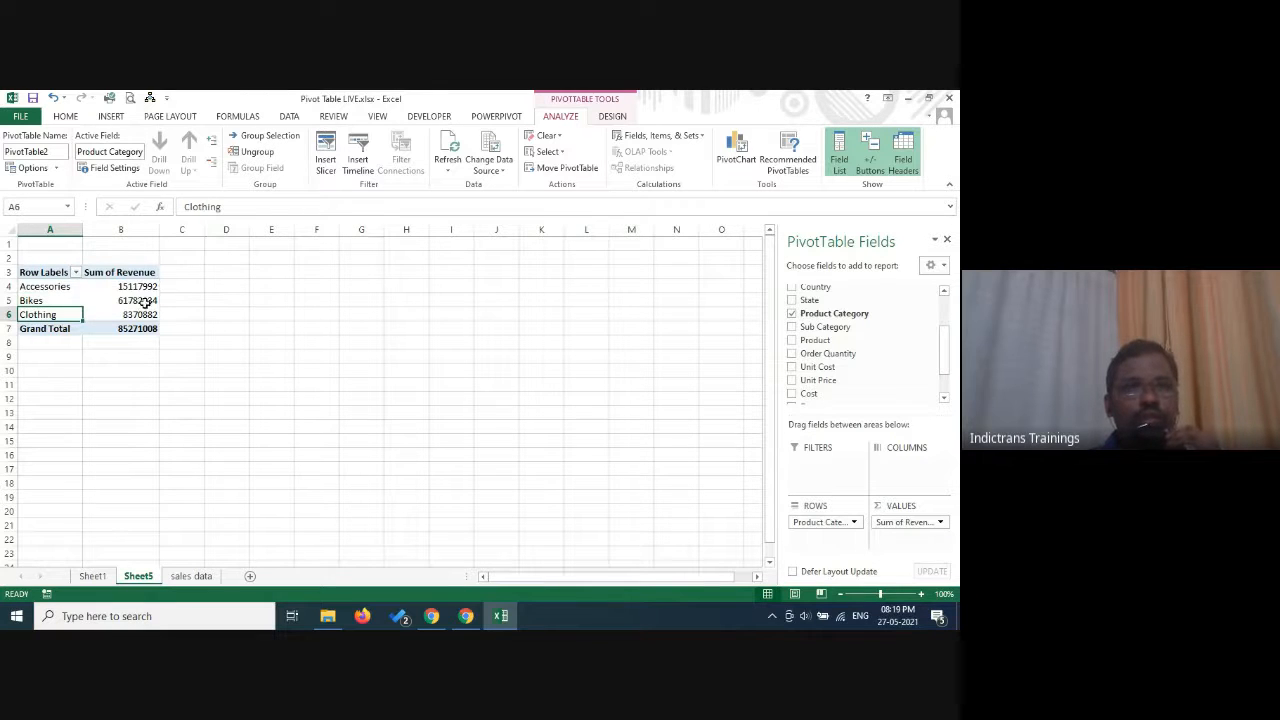
left_click(138, 300)
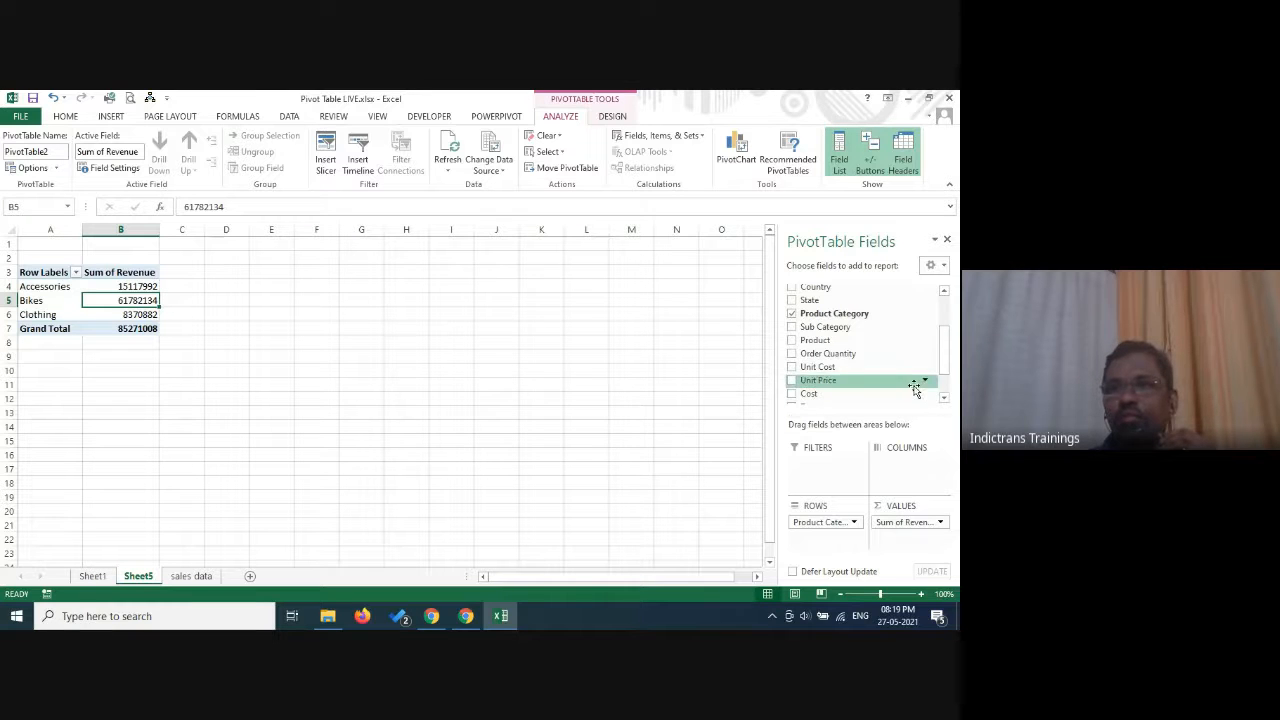
Add Country to the pivot table's columns and select the revenue of Bikes in the United States.
scroll(950, 370, "up", 1)
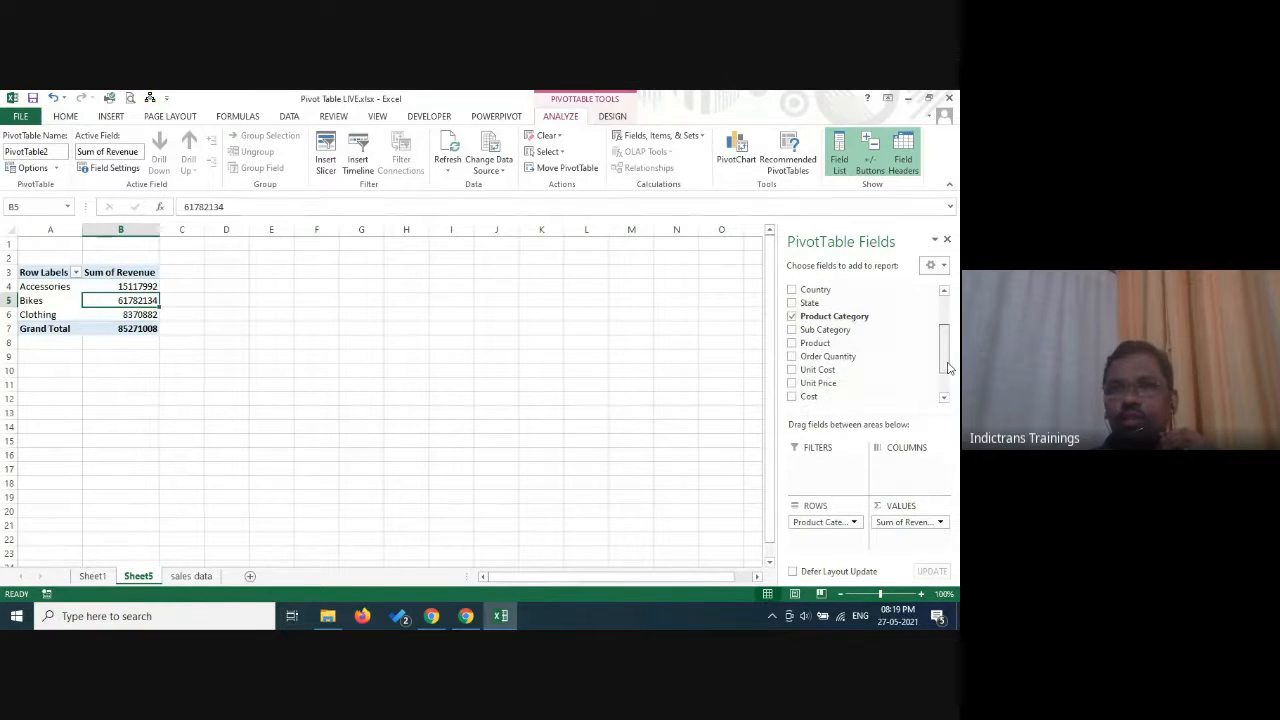
left_click_drag(792, 295, 915, 482)
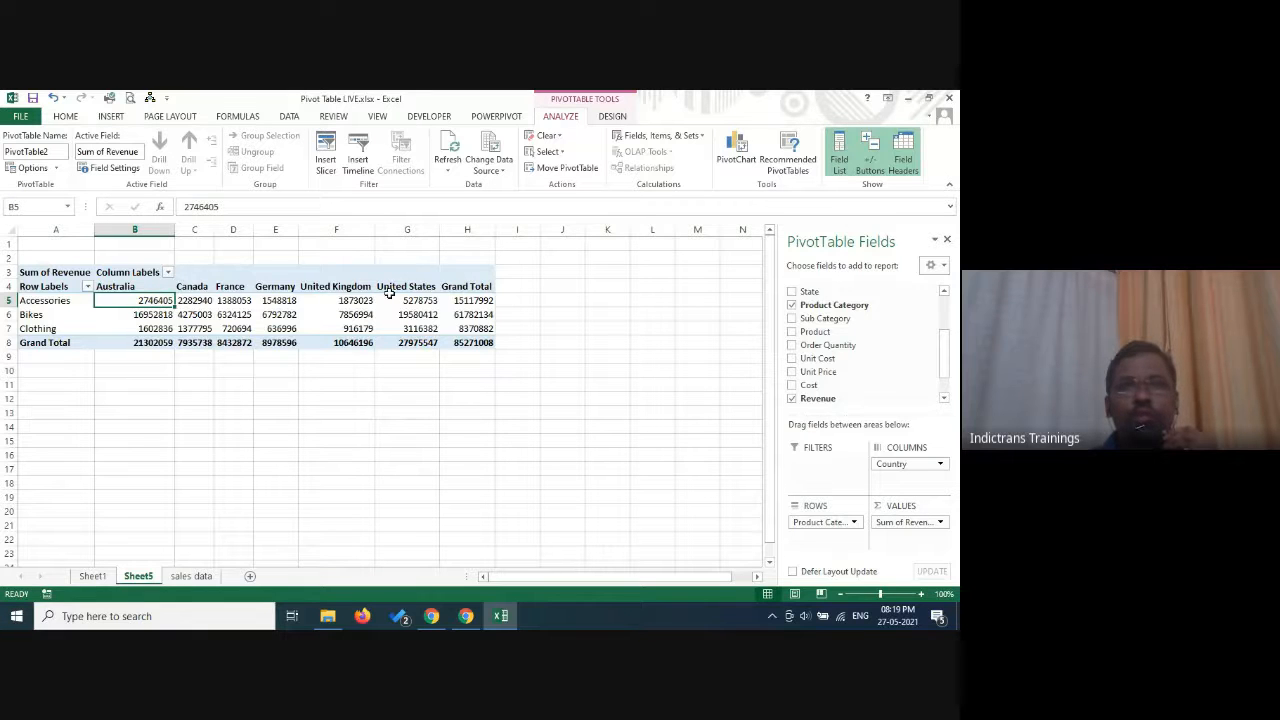
left_click(408, 316)
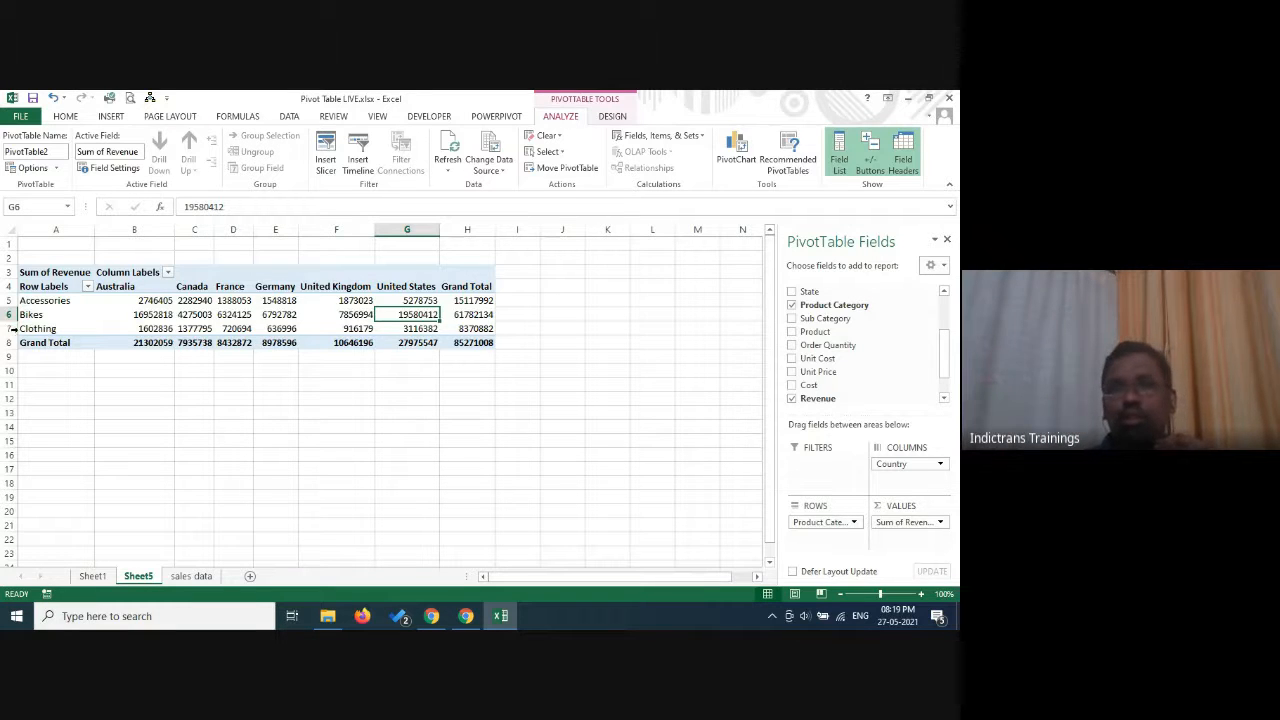
Add Customer Gender as a report filter and filter the pivot table to M.
scroll(944, 315, "up", 2)
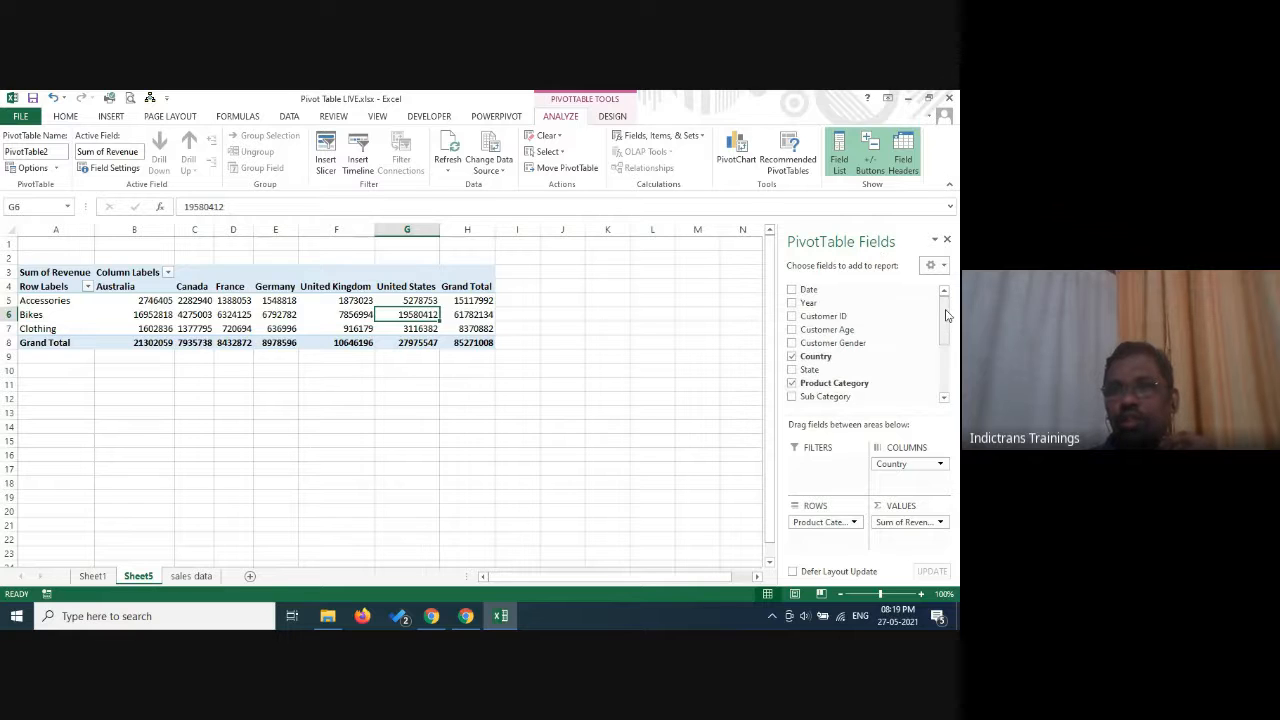
left_click_drag(833, 345, 830, 472)
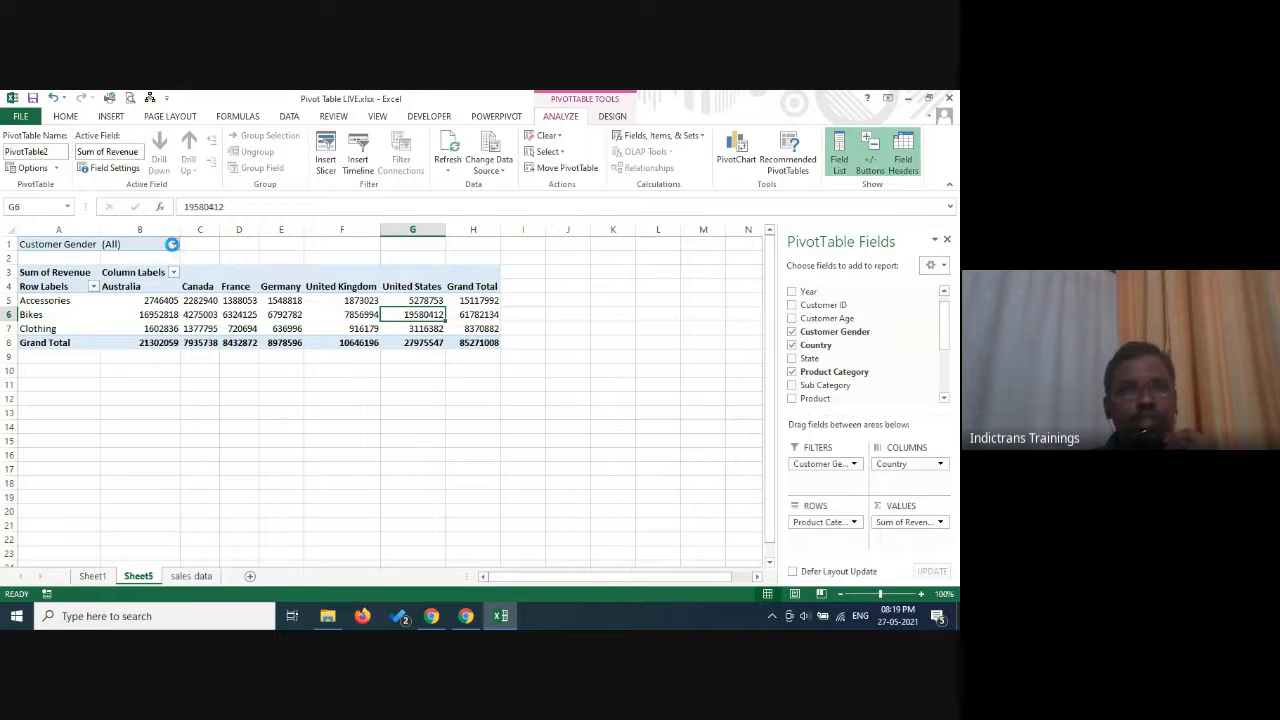
left_click(173, 244)
left_click(34, 299)
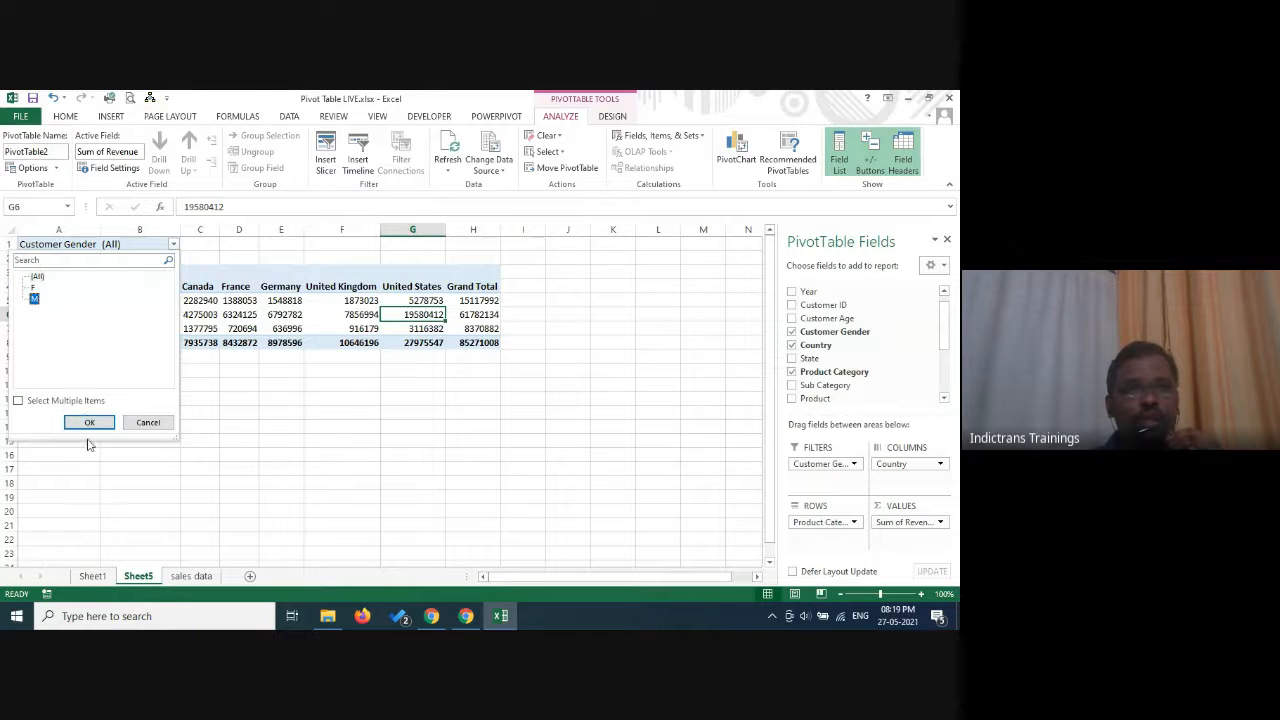
left_click(90, 423)
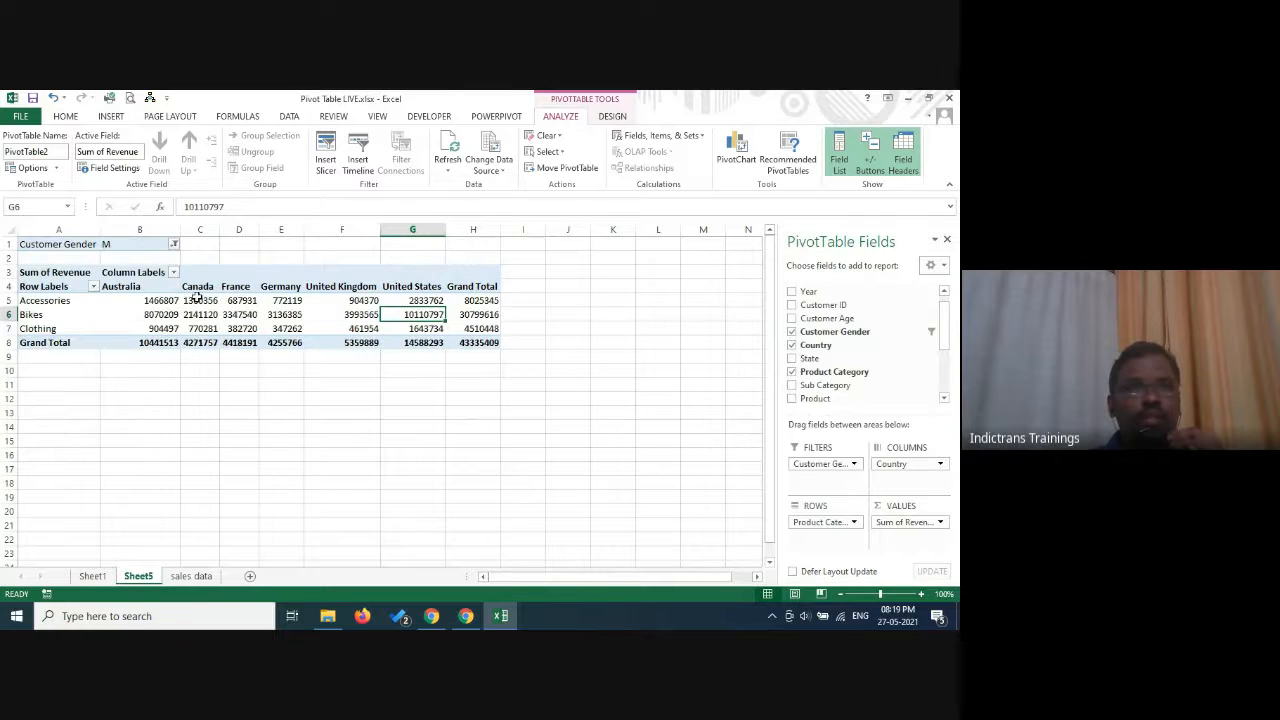
Drill down into the Bikes revenue for Canada and look through the underlying source records on the detail sheet.
left_click(197, 314)
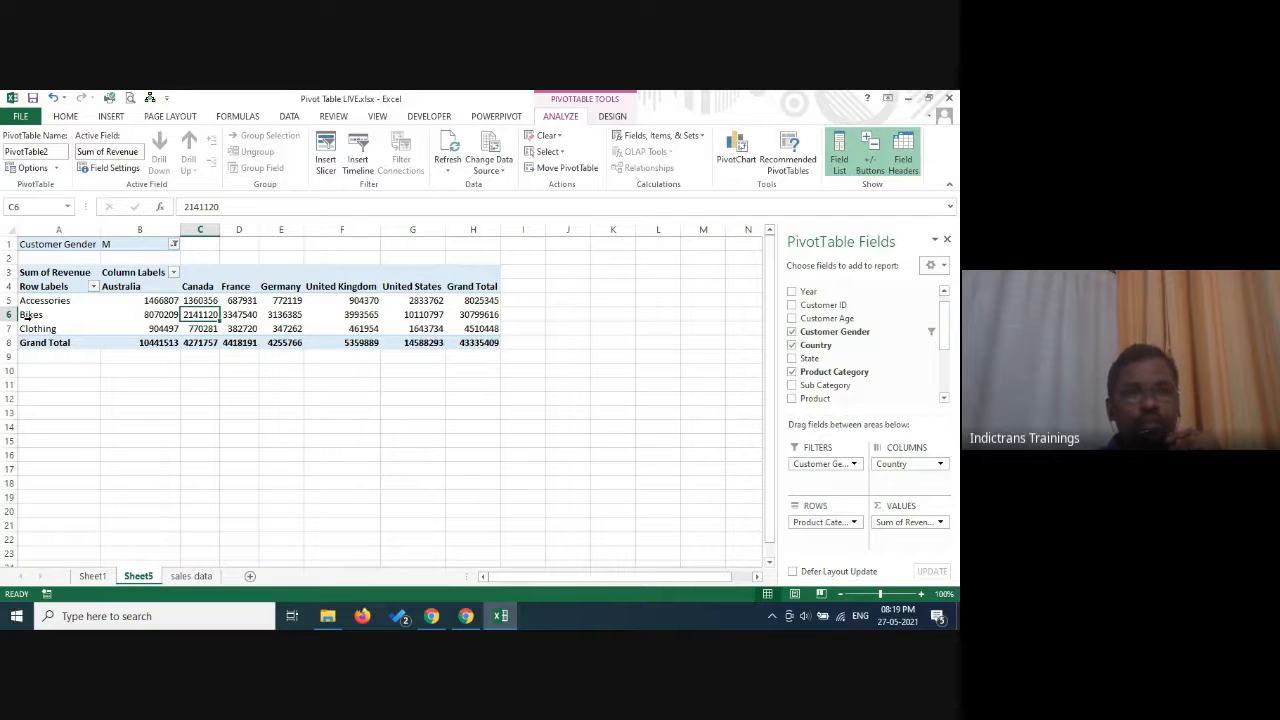
left_click(202, 314)
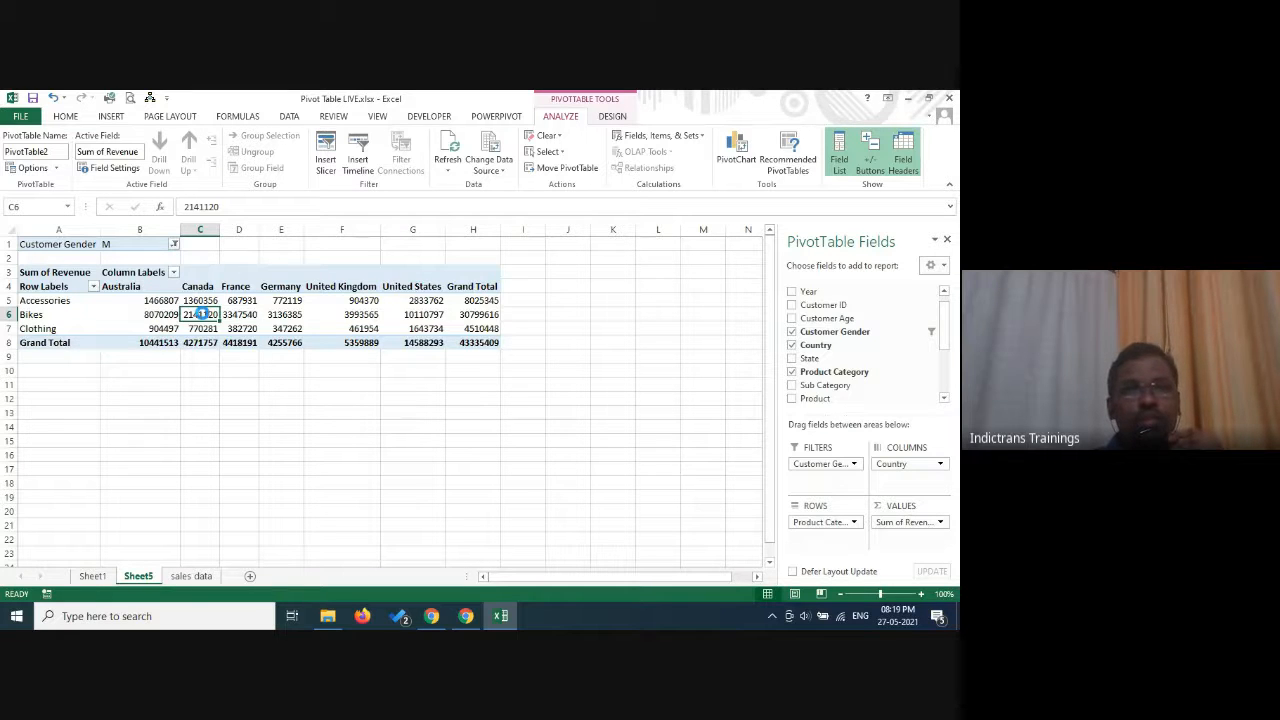
double_click(202, 314)
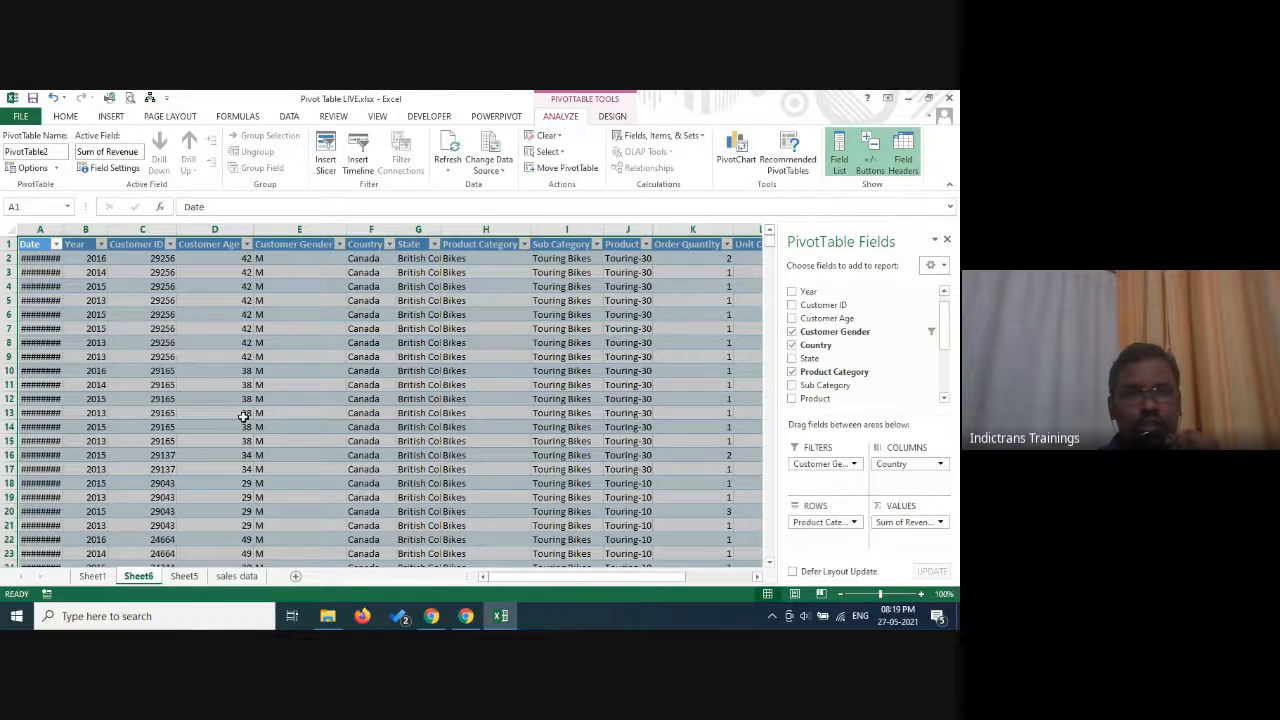
left_click(285, 329)
scroll(285, 439, "down", 18)
scroll(285, 439, "down", 5)
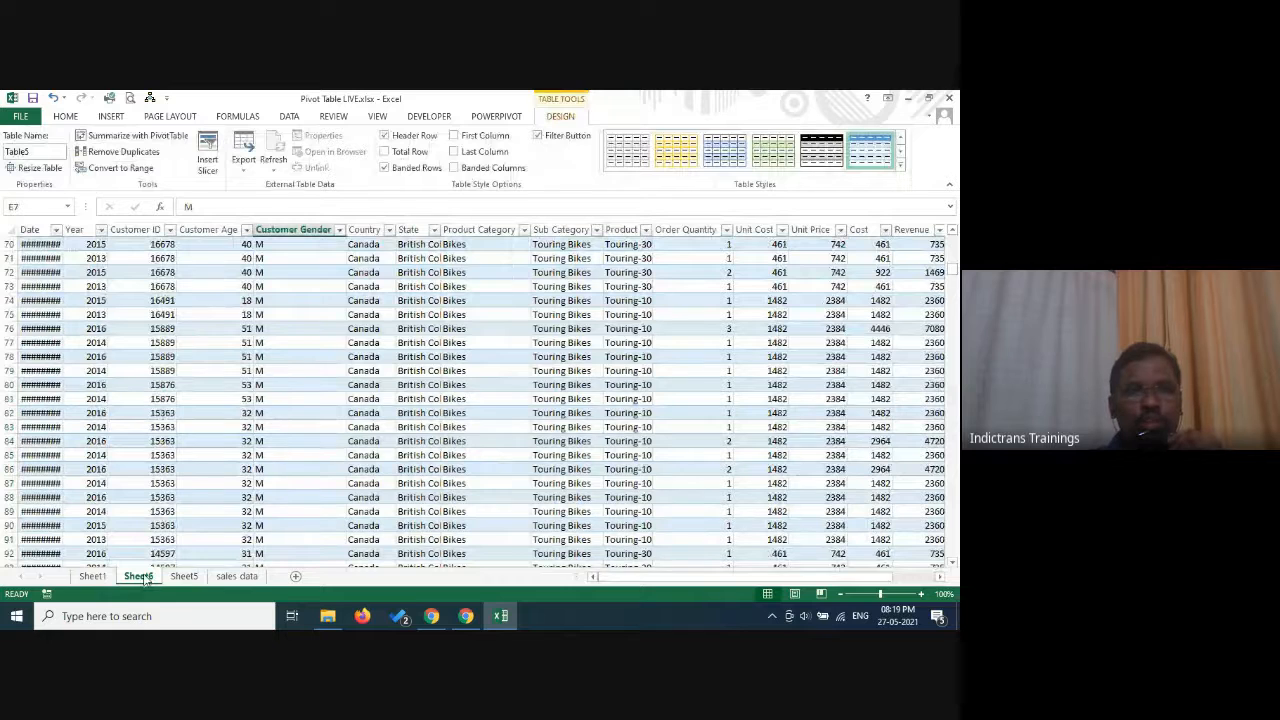
Delete the drill-down detail sheet Sheet6 and confirm its removal.
right_click(143, 578)
left_click(174, 432)
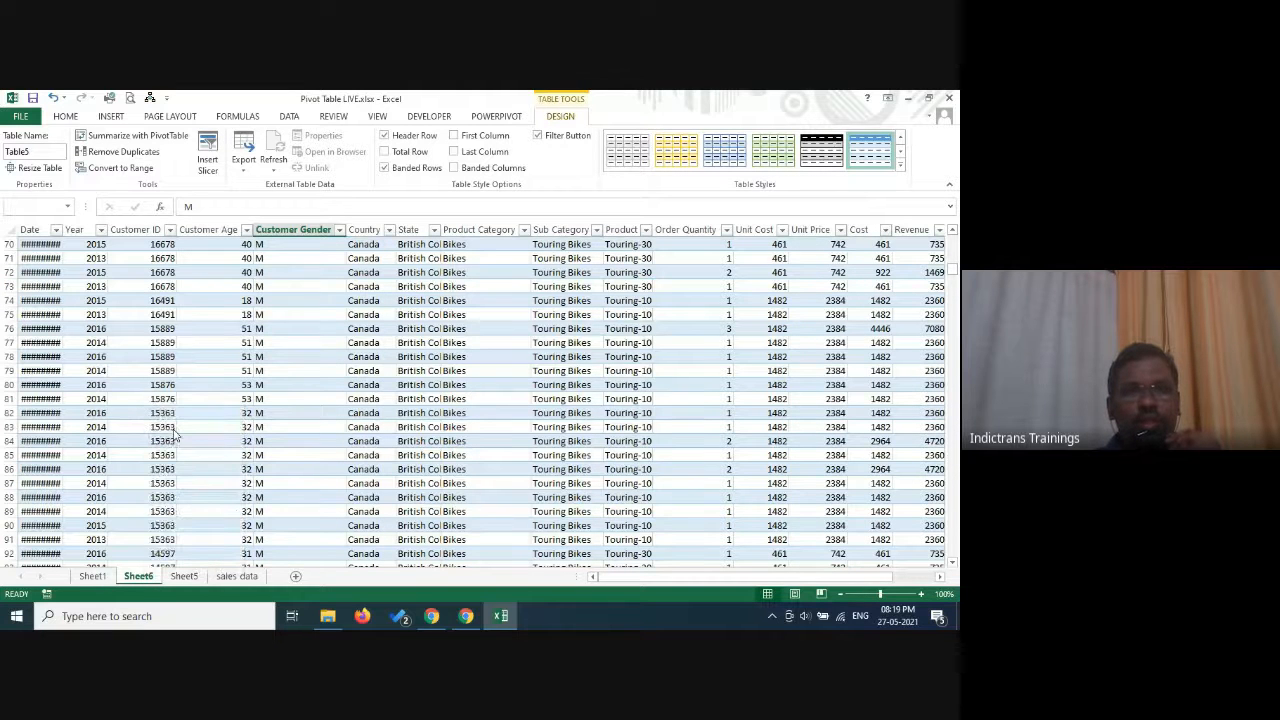
left_click(452, 388)
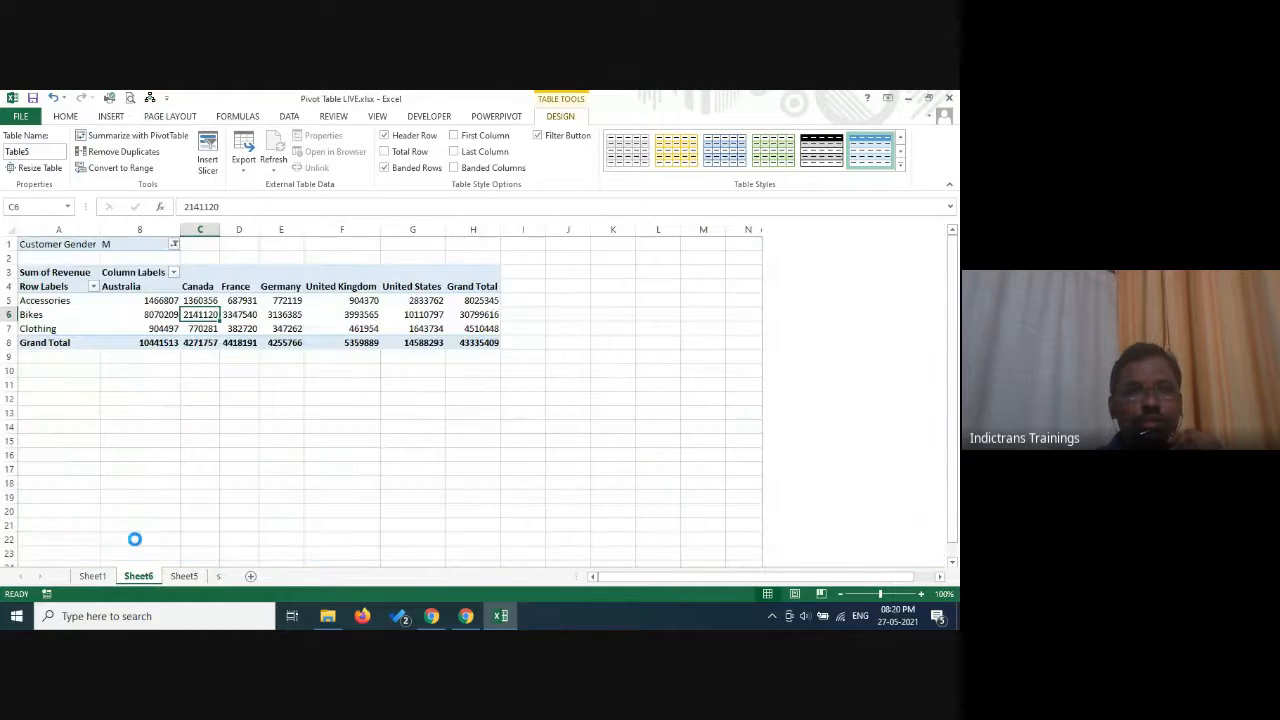
Add Sub Category beneath Product Category in the pivot table's rows, then collapse and re-expand the Accessories group.
left_click(288, 299)
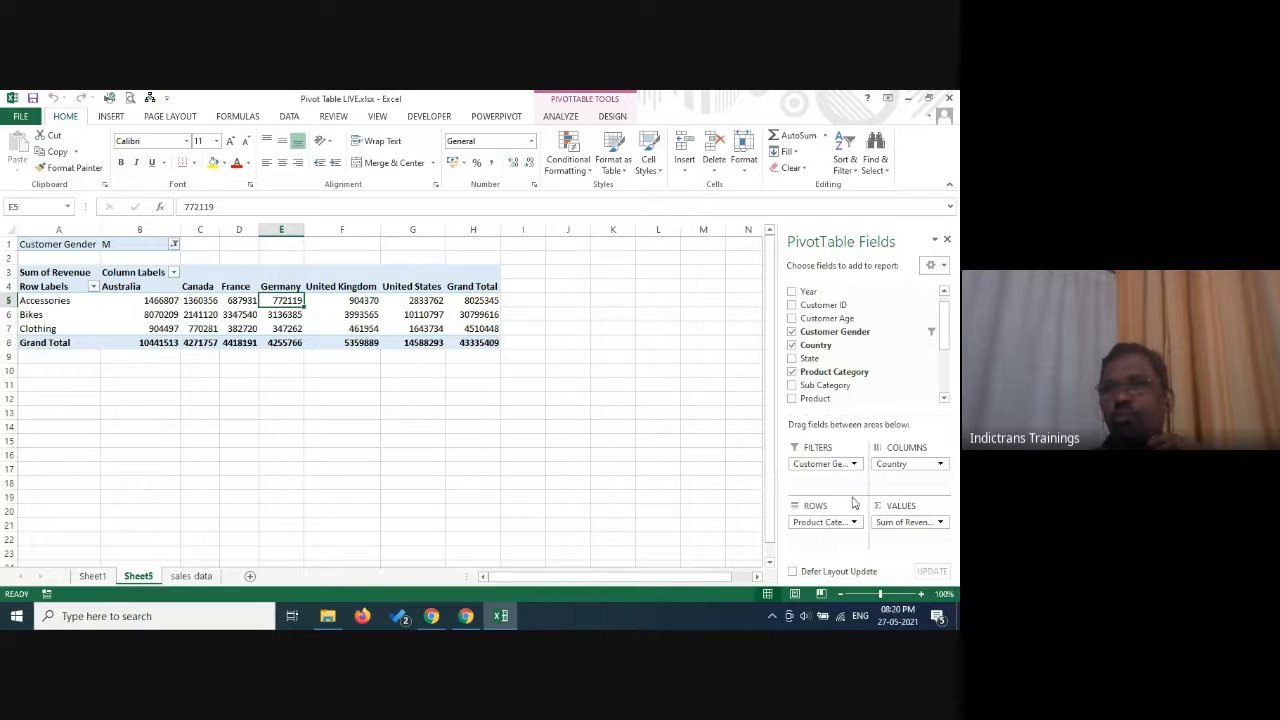
left_click(791, 386)
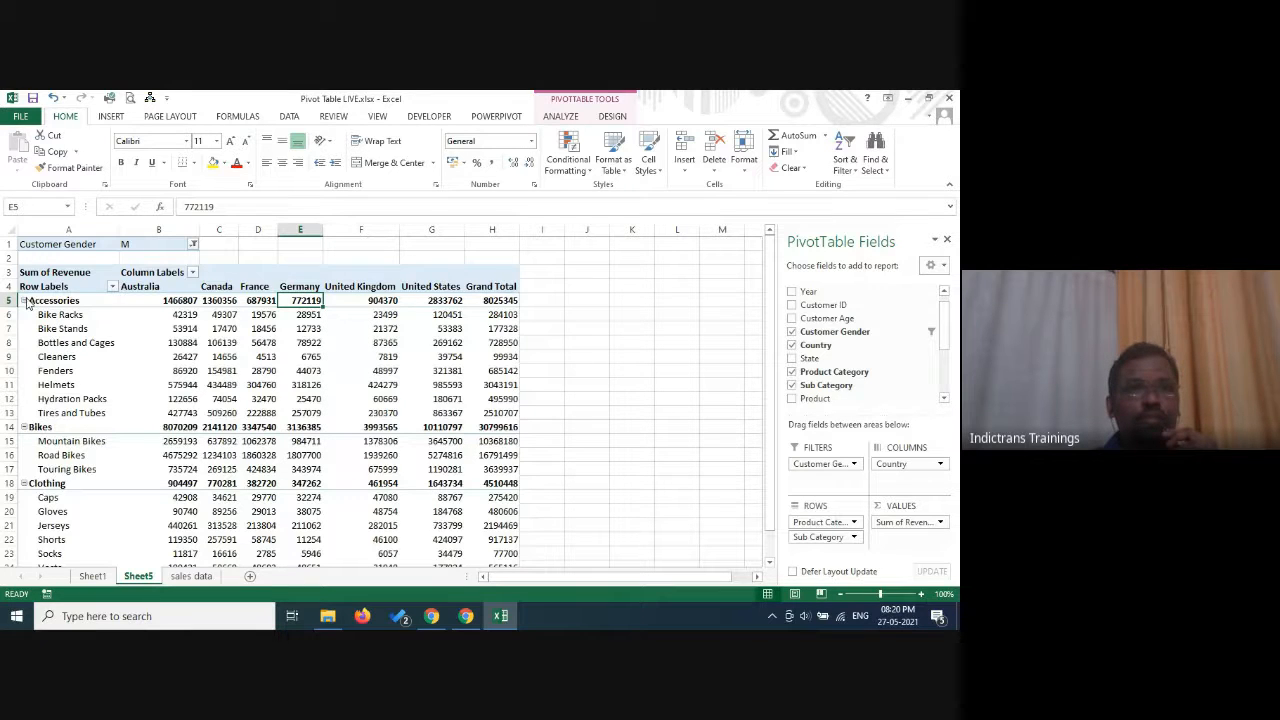
left_click(23, 300)
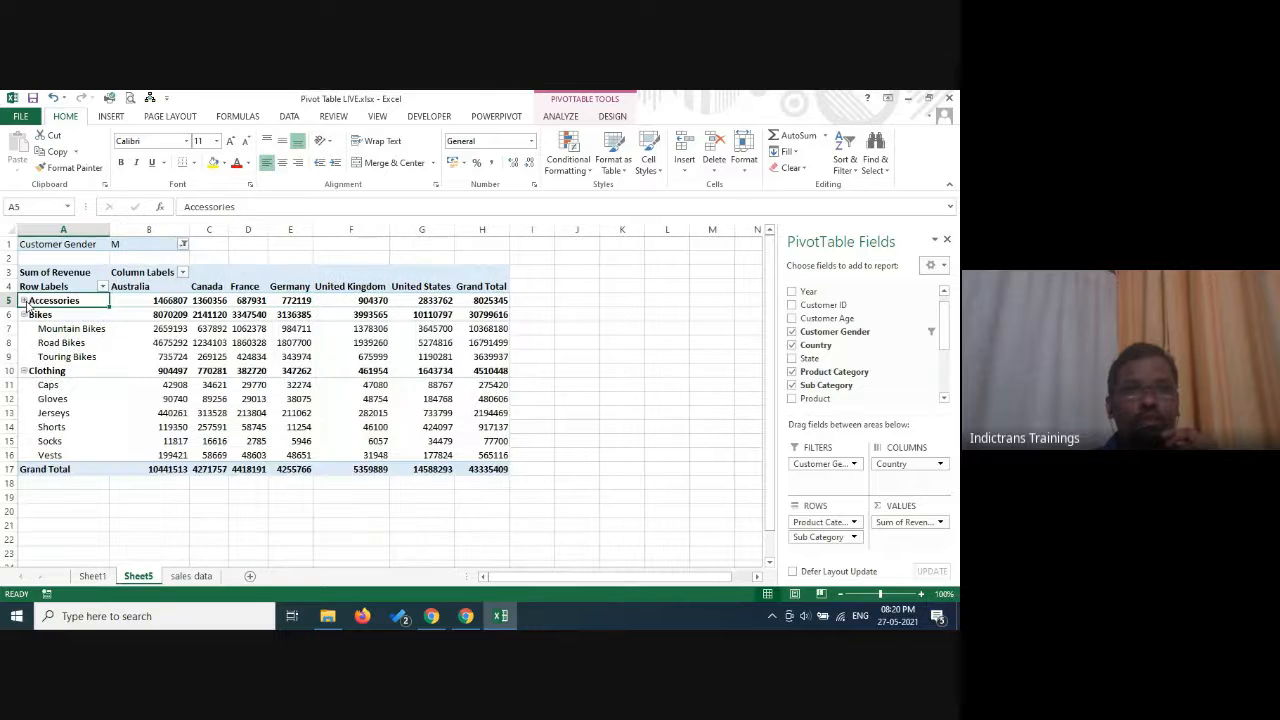
left_click(24, 300)
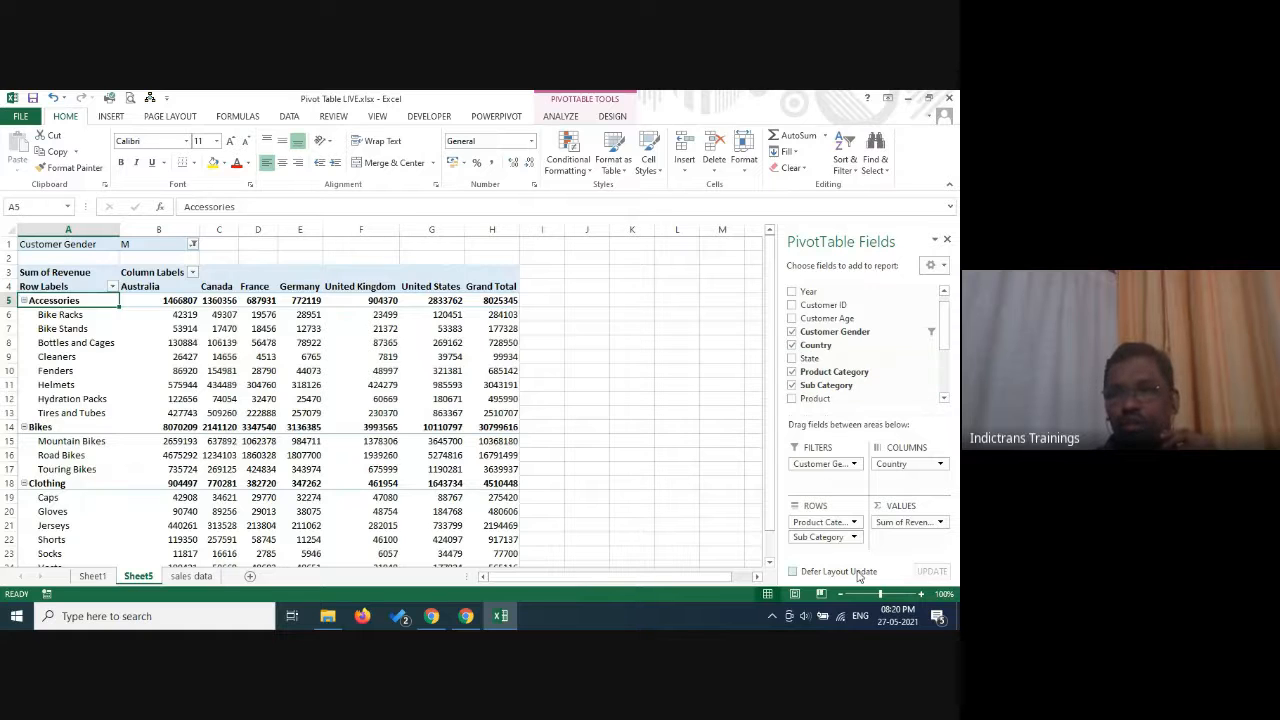
Add Product beneath Sub Category in the pivot table's rows and State beneath Country in its columns.
left_click(792, 399)
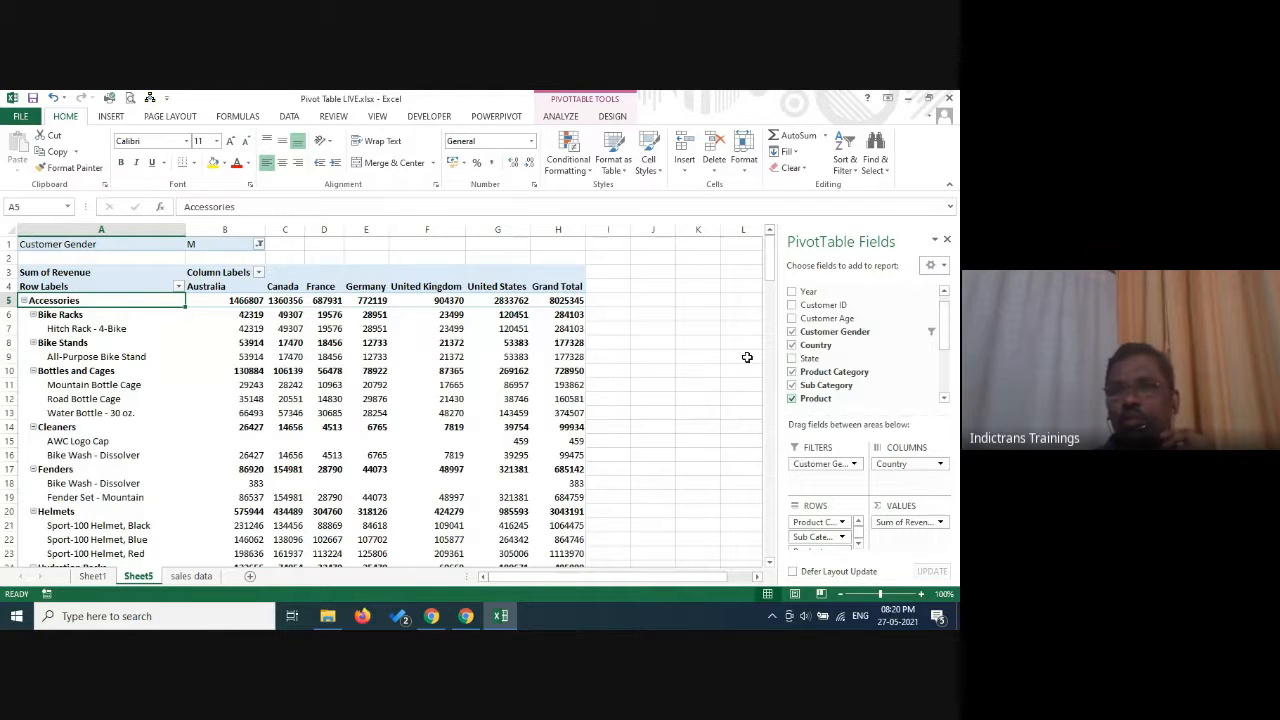
left_click(791, 359)
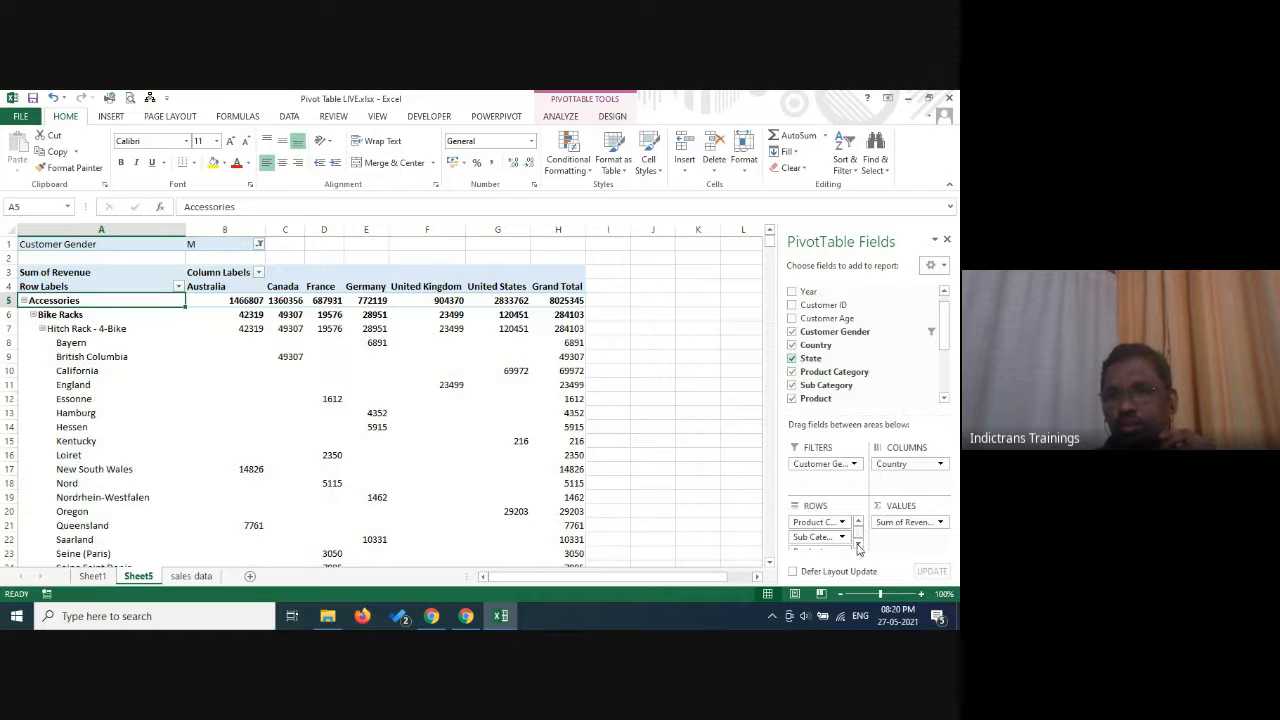
left_click(858, 547)
left_click_drag(815, 548, 910, 480)
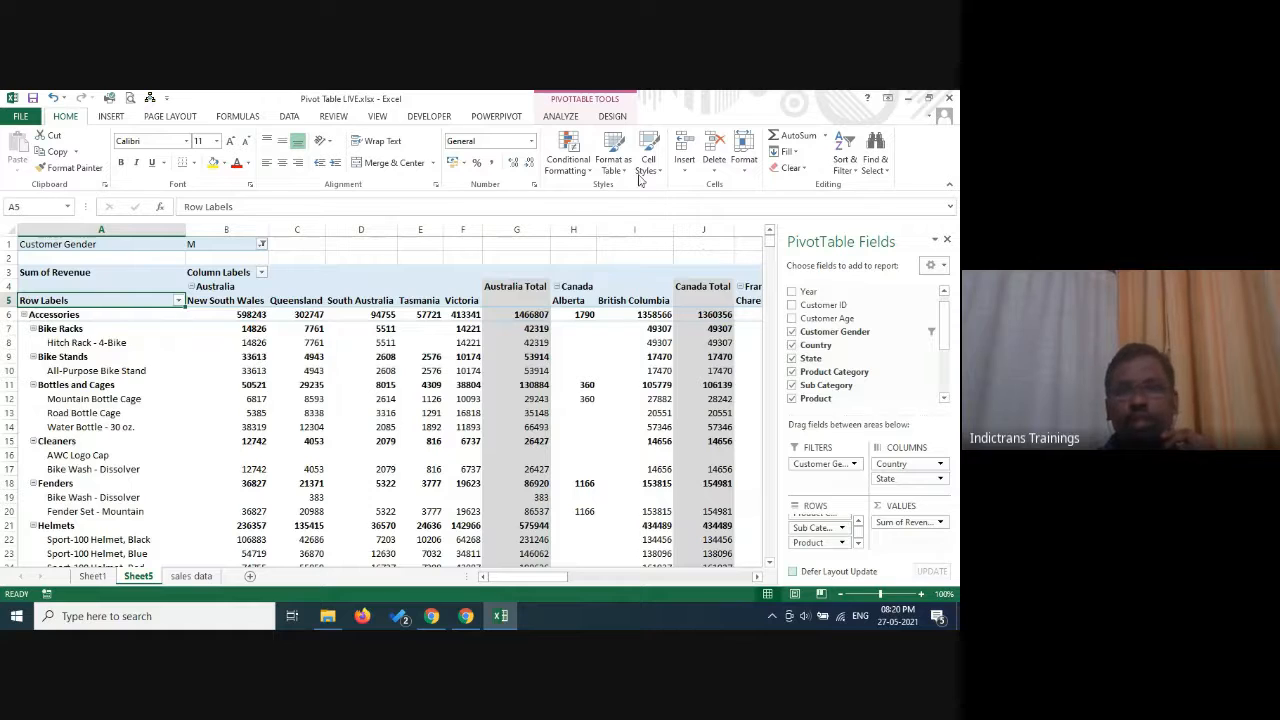
mouse_move(450, 427)
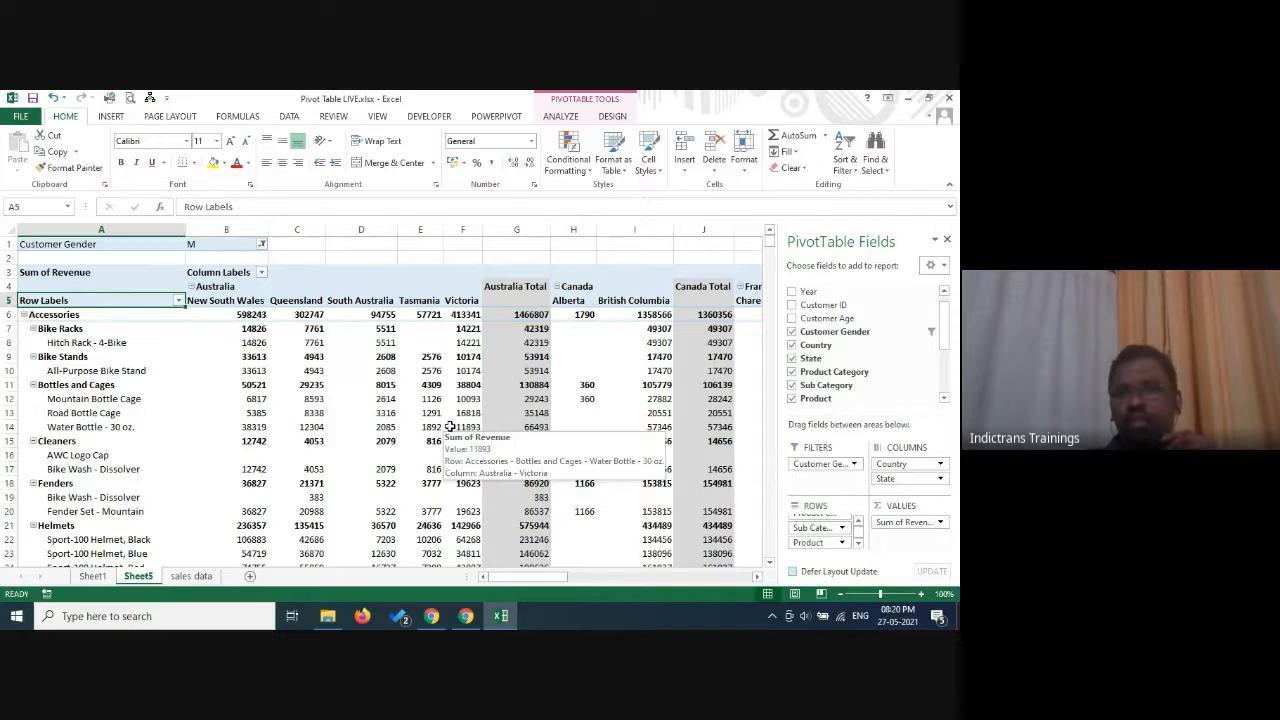
Remove State, Sub Category, Product and the Customer Gender filter from the pivot table.
left_click(793, 359)
left_click(792, 385)
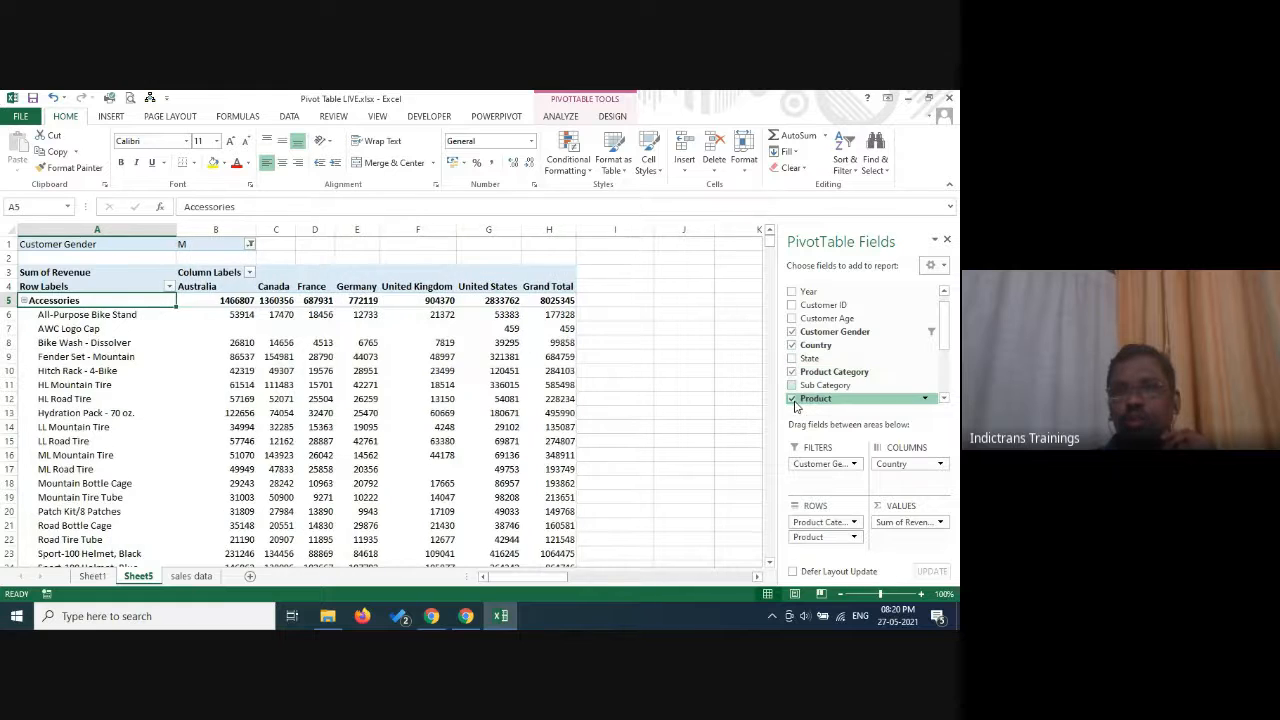
left_click(792, 398)
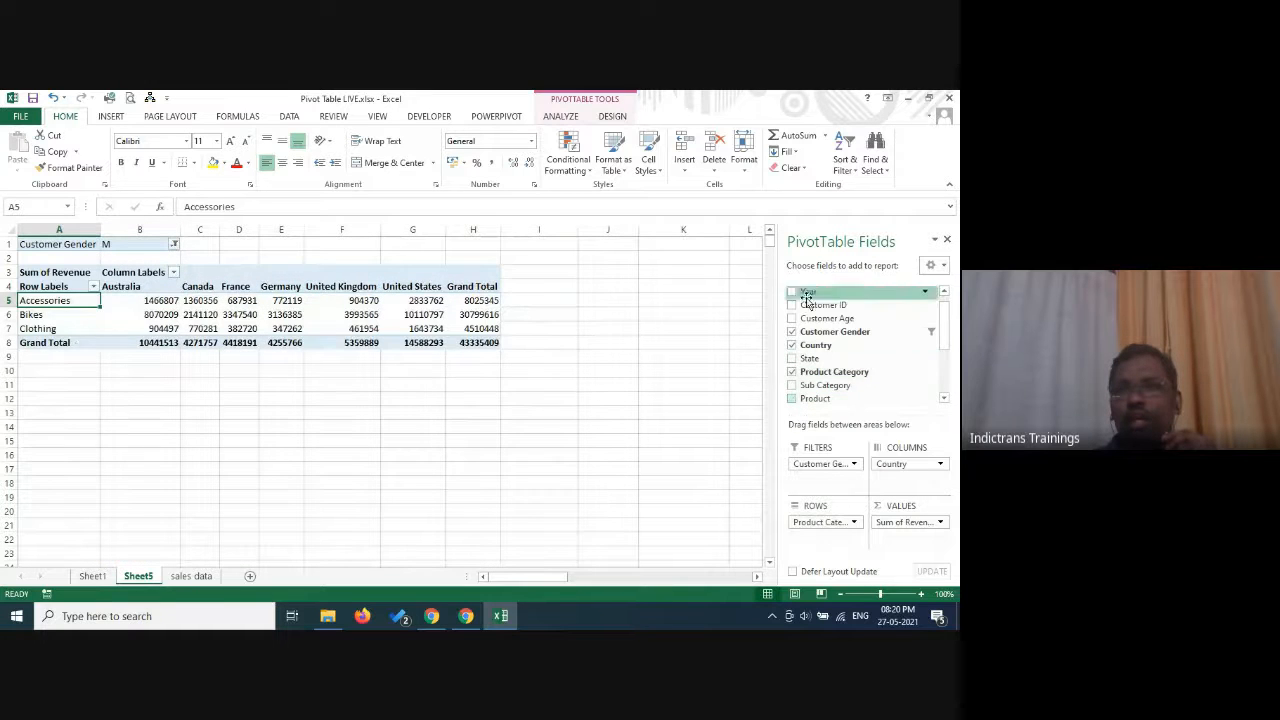
left_click(792, 332)
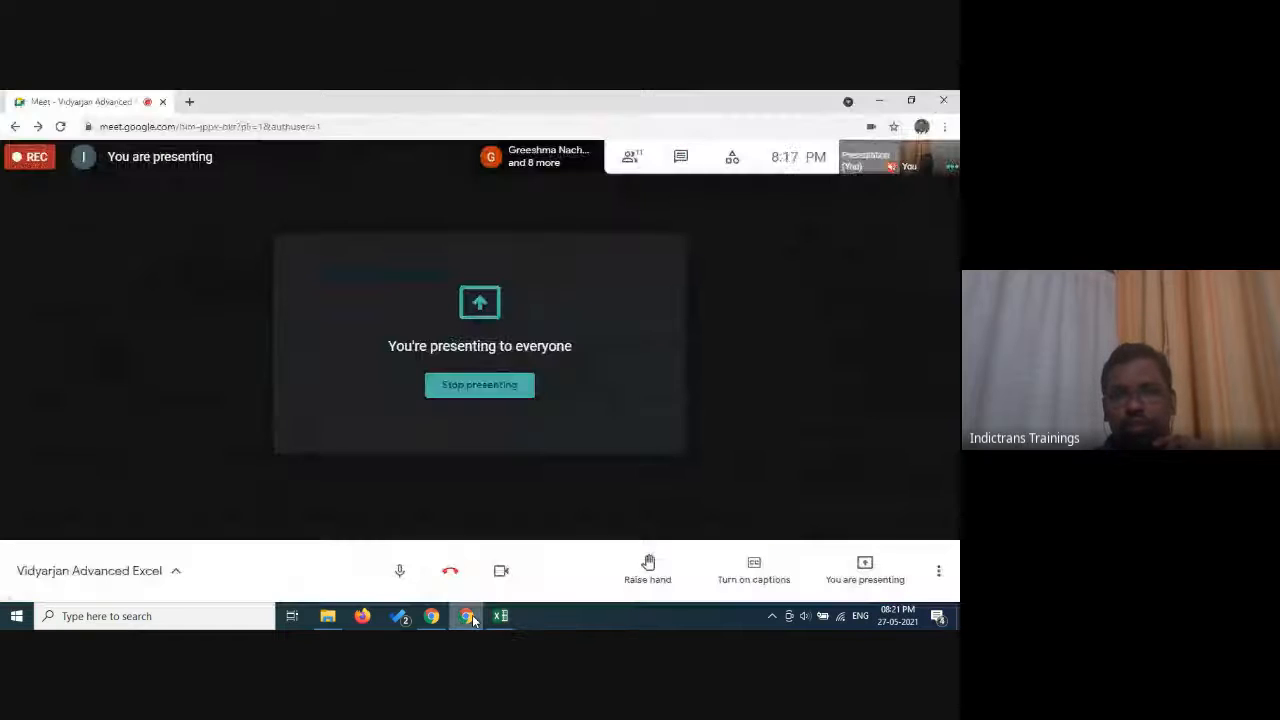
Switch to the Google Meet call, check the chat messages and participant list, and dismiss the connection notice.
left_click(466, 616)
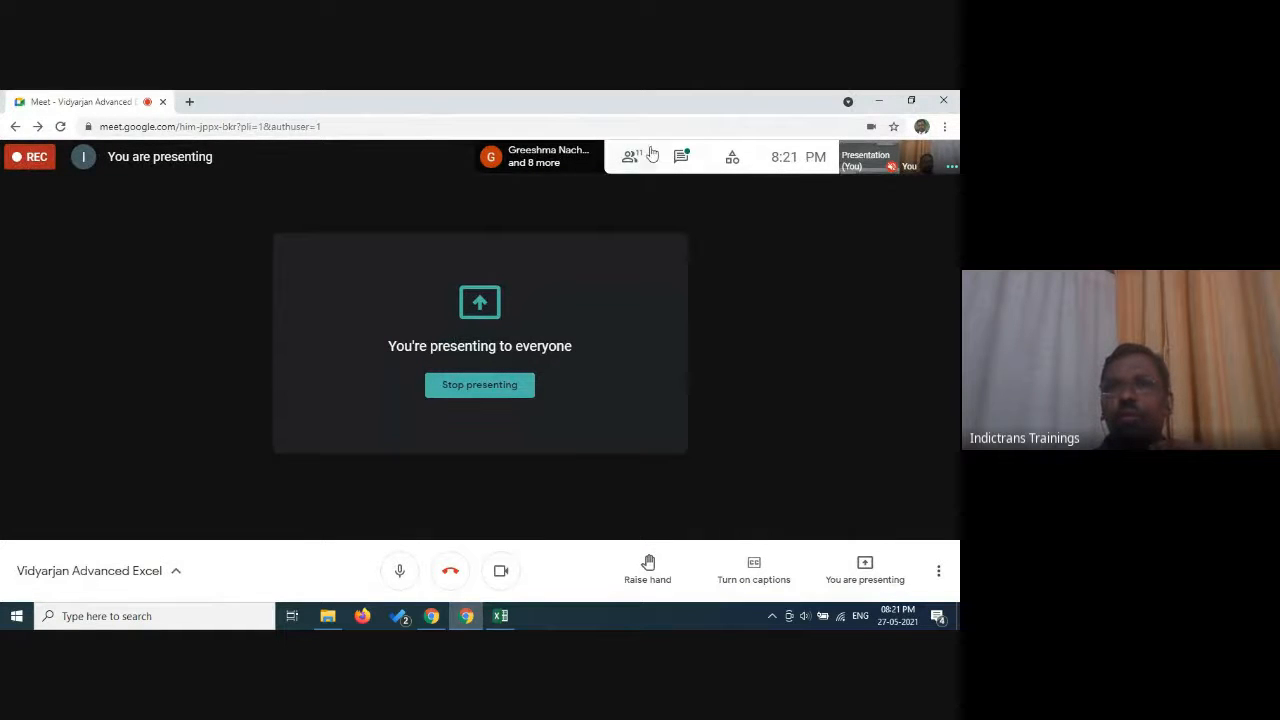
left_click(681, 157)
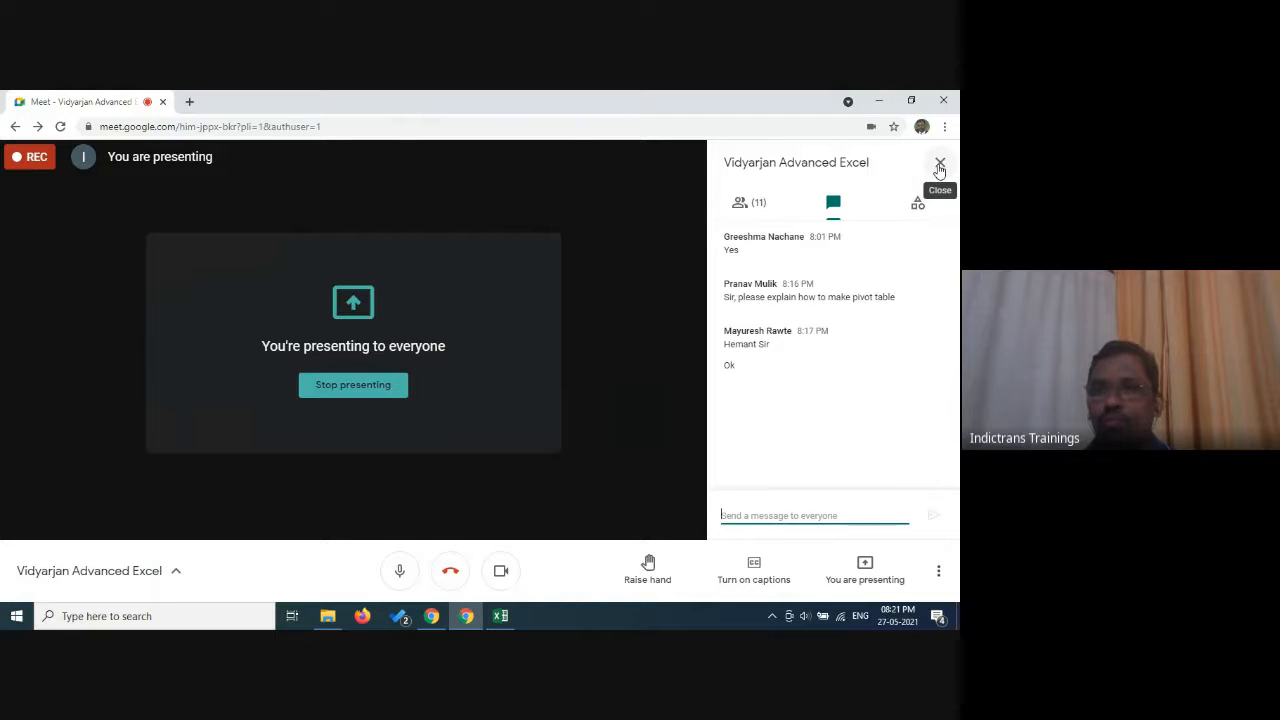
left_click(939, 164)
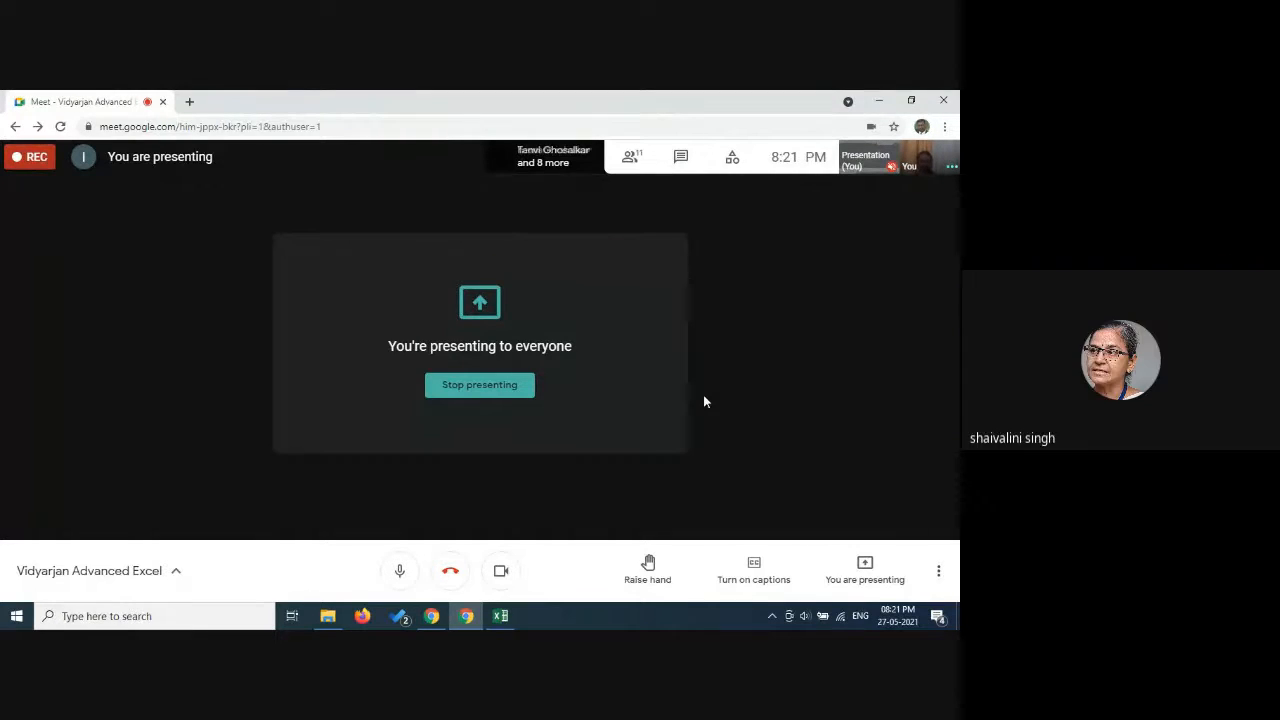
left_click(640, 160)
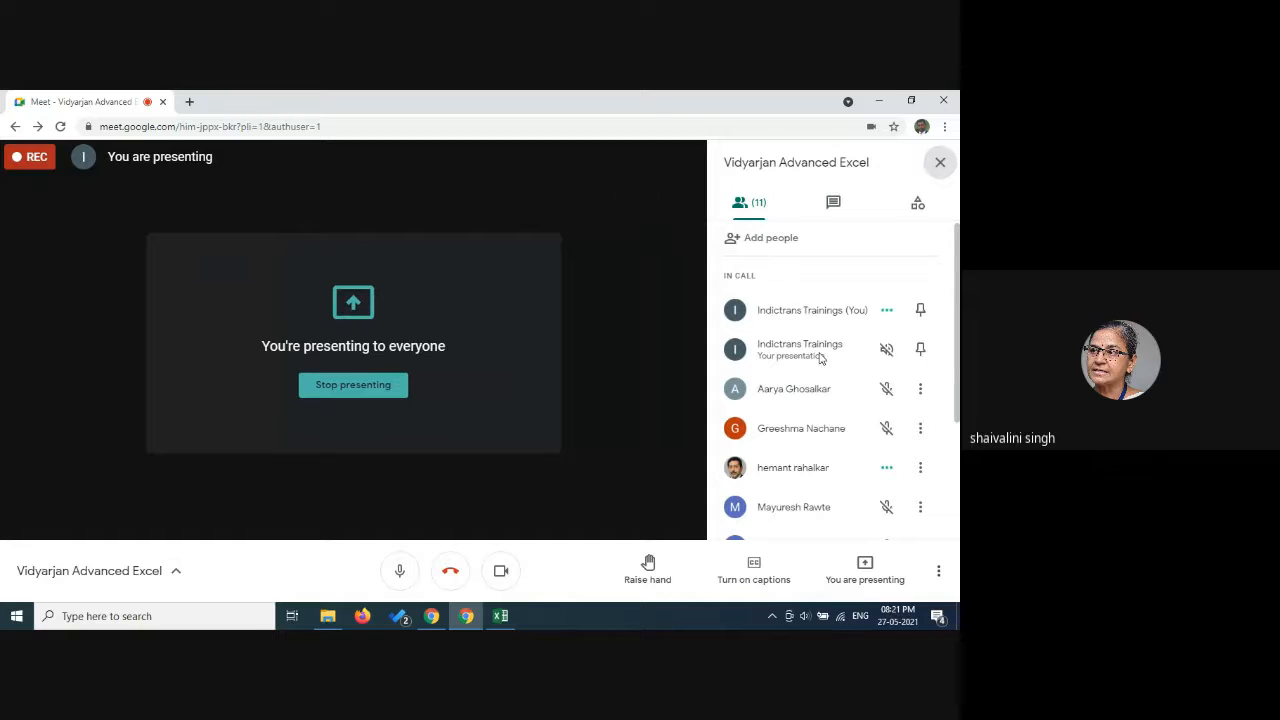
scroll(820, 360, "down", 2)
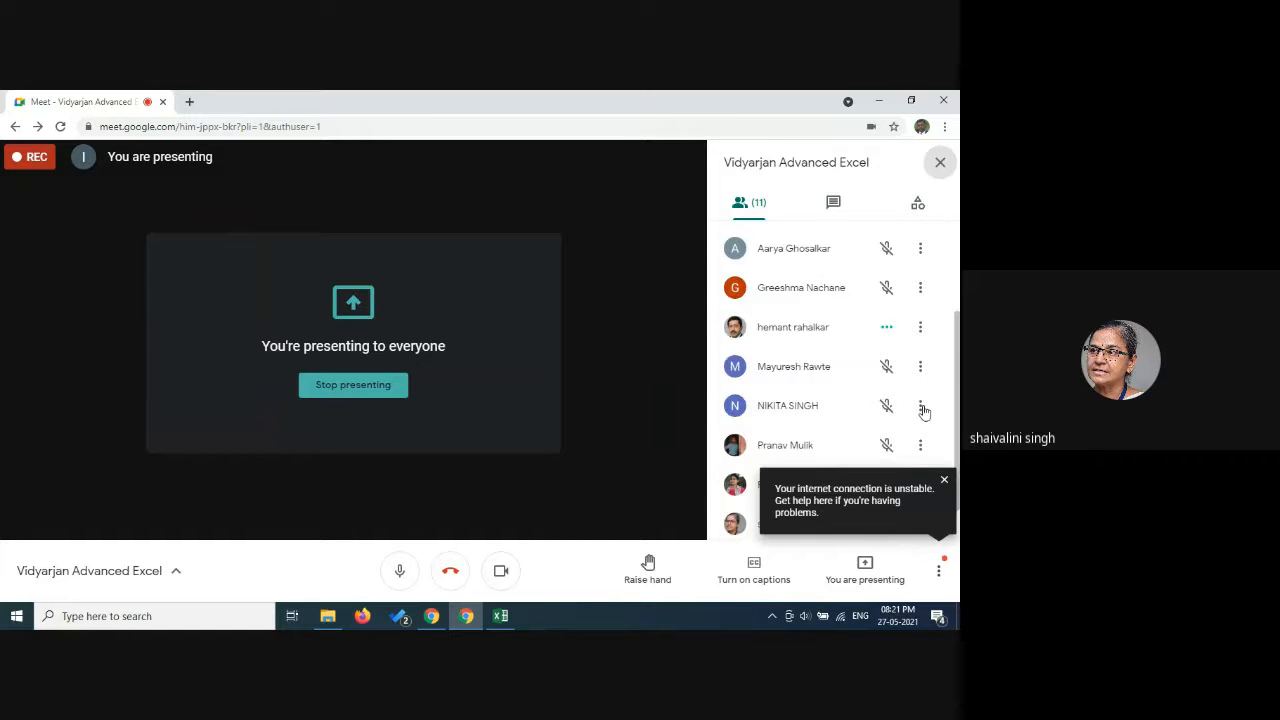
left_click(944, 481)
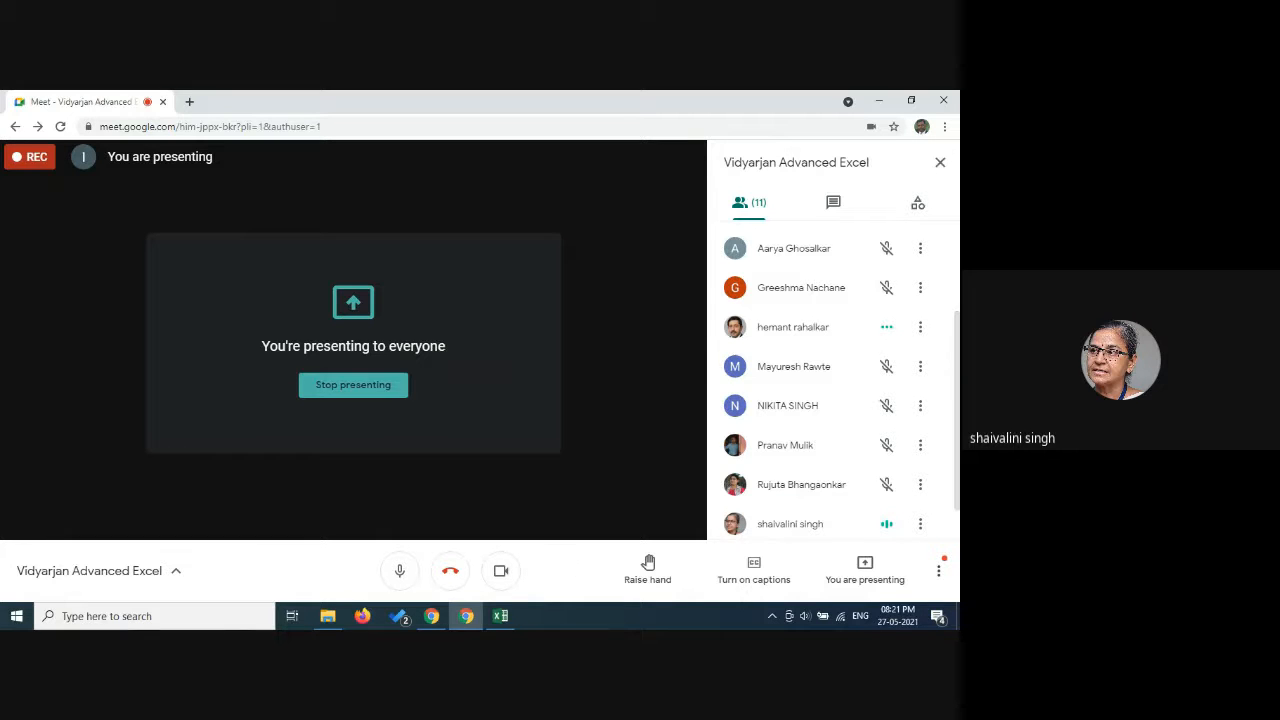
Bring up the sales data sheet in Excel, return to the Google Meet call and stop presenting.
left_click(502, 617)
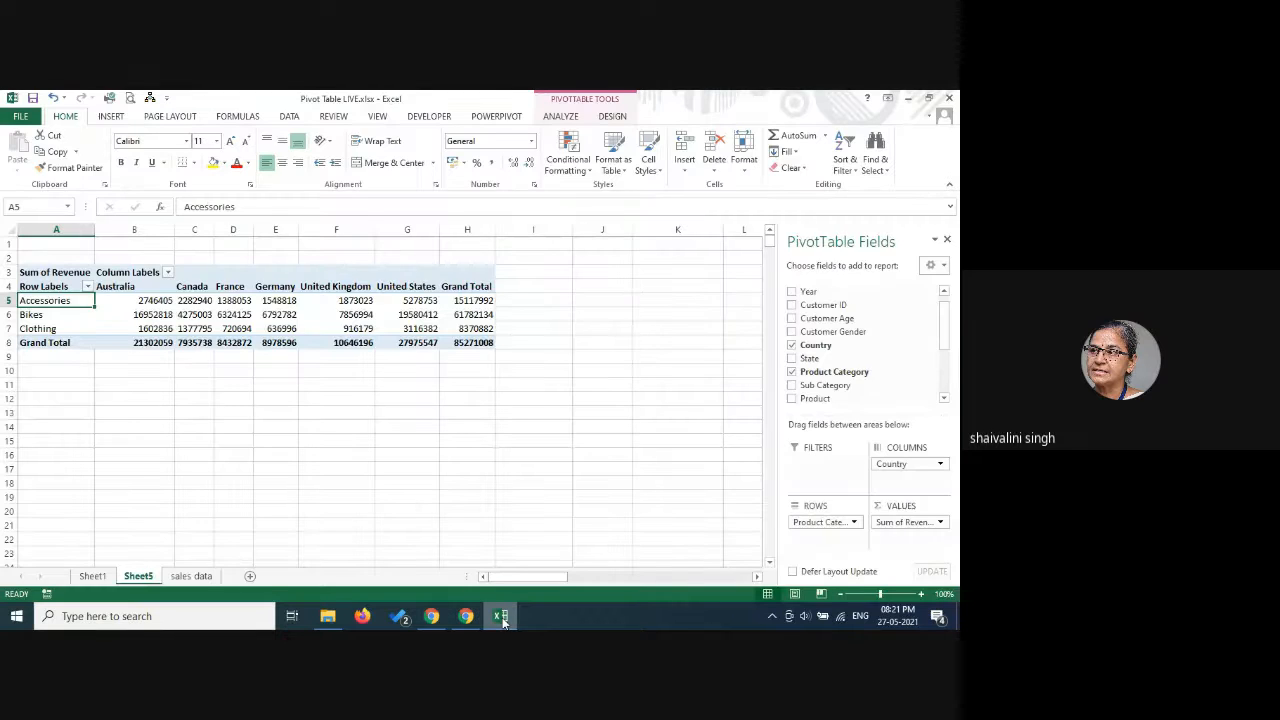
left_click(178, 577)
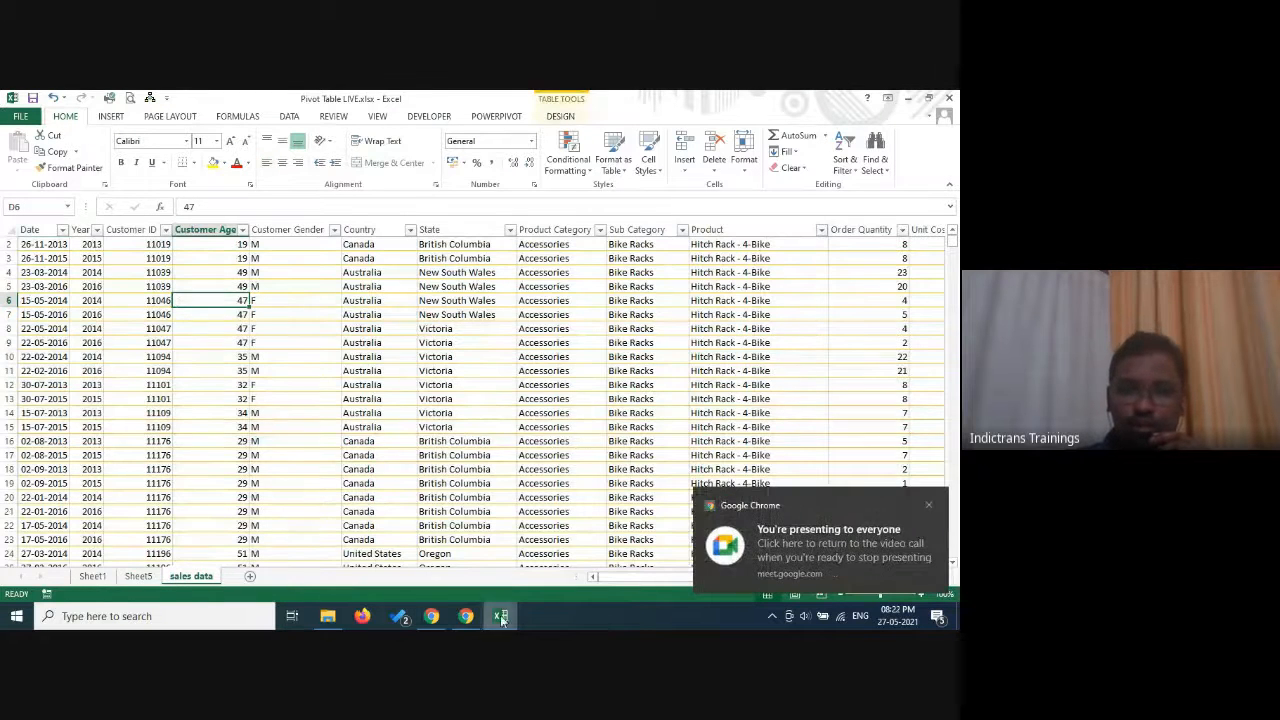
left_click(466, 617)
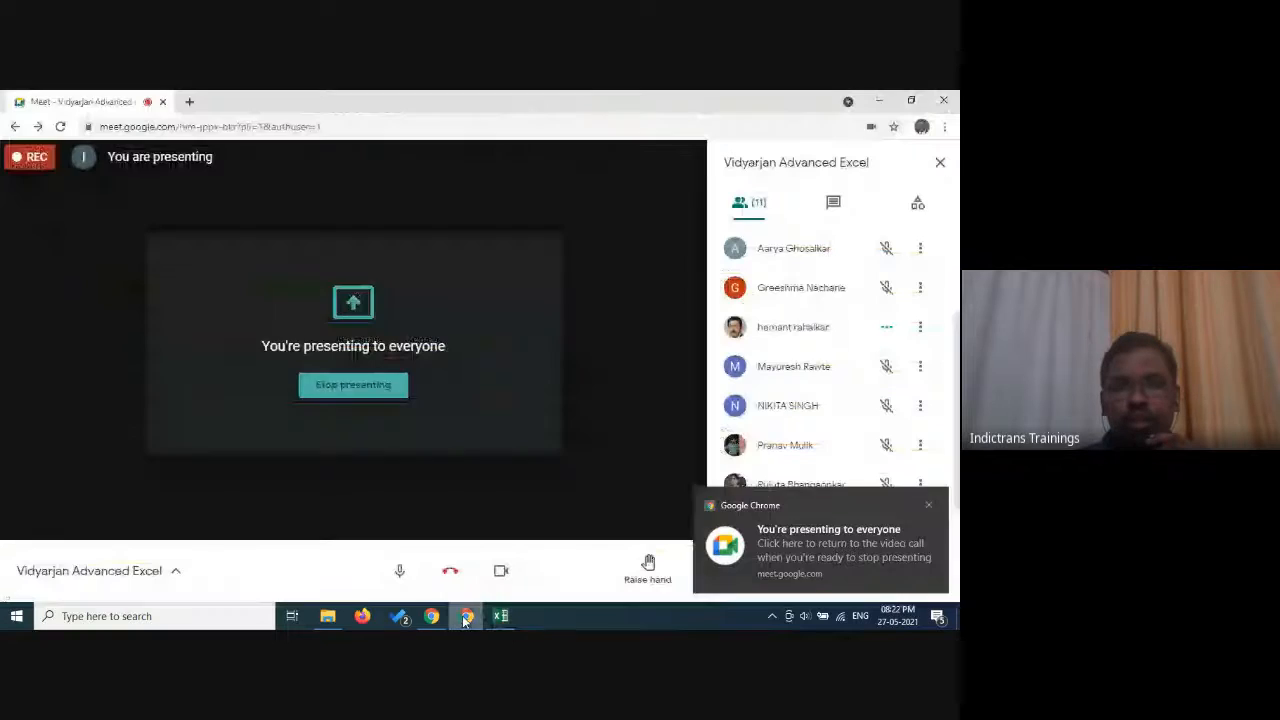
left_click(353, 385)
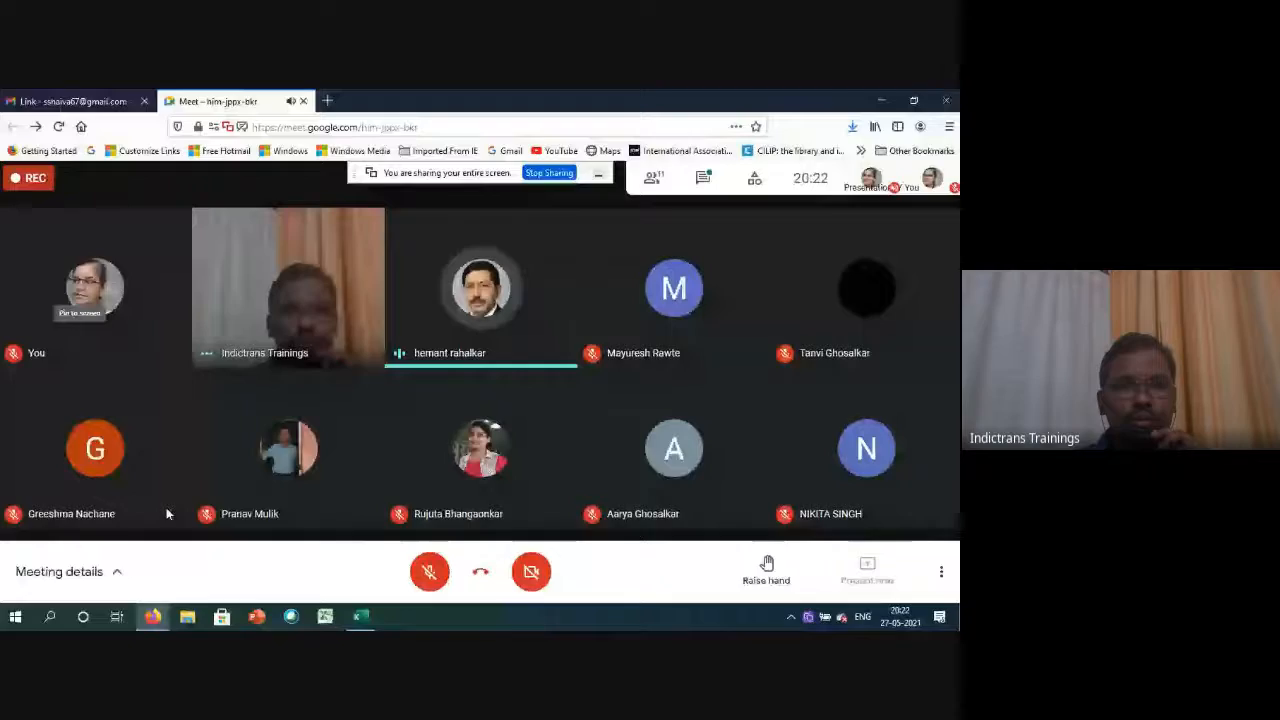
Switch to the Pivot Table workbook in Excel and replace the Profit formula in P2 with =O2-N2.
mouse_move(150, 617)
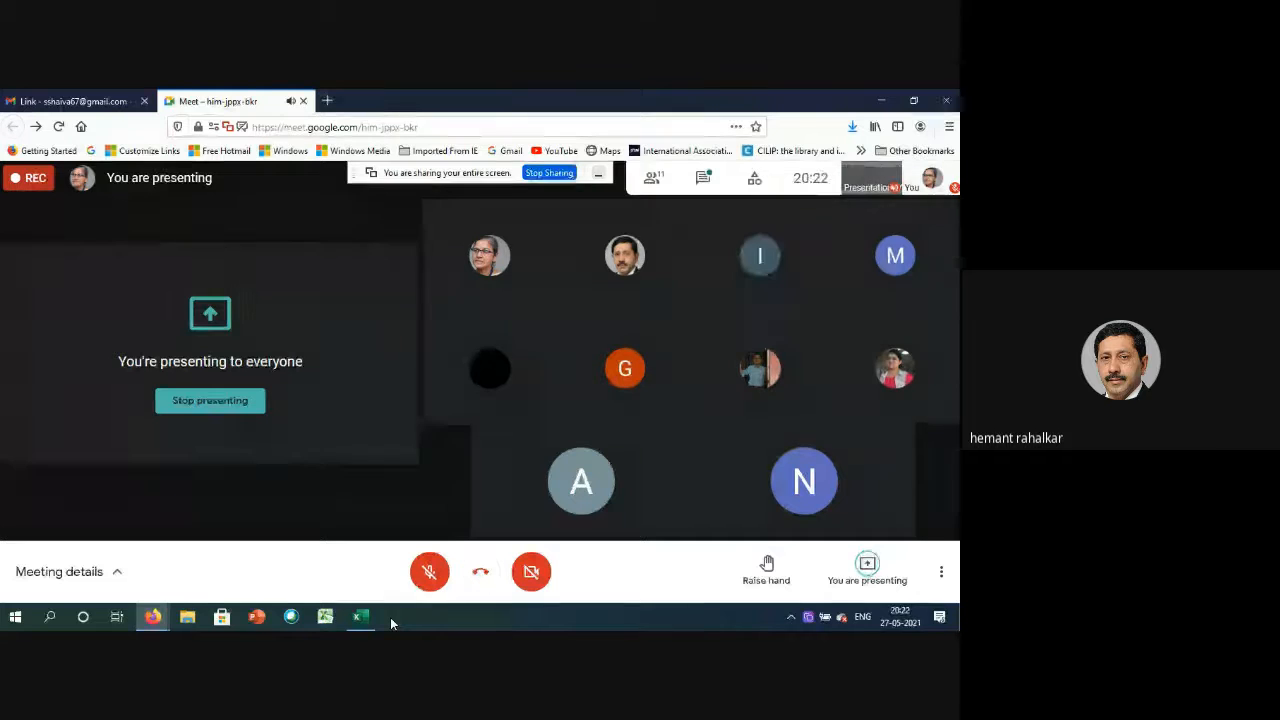
mouse_move(352, 625)
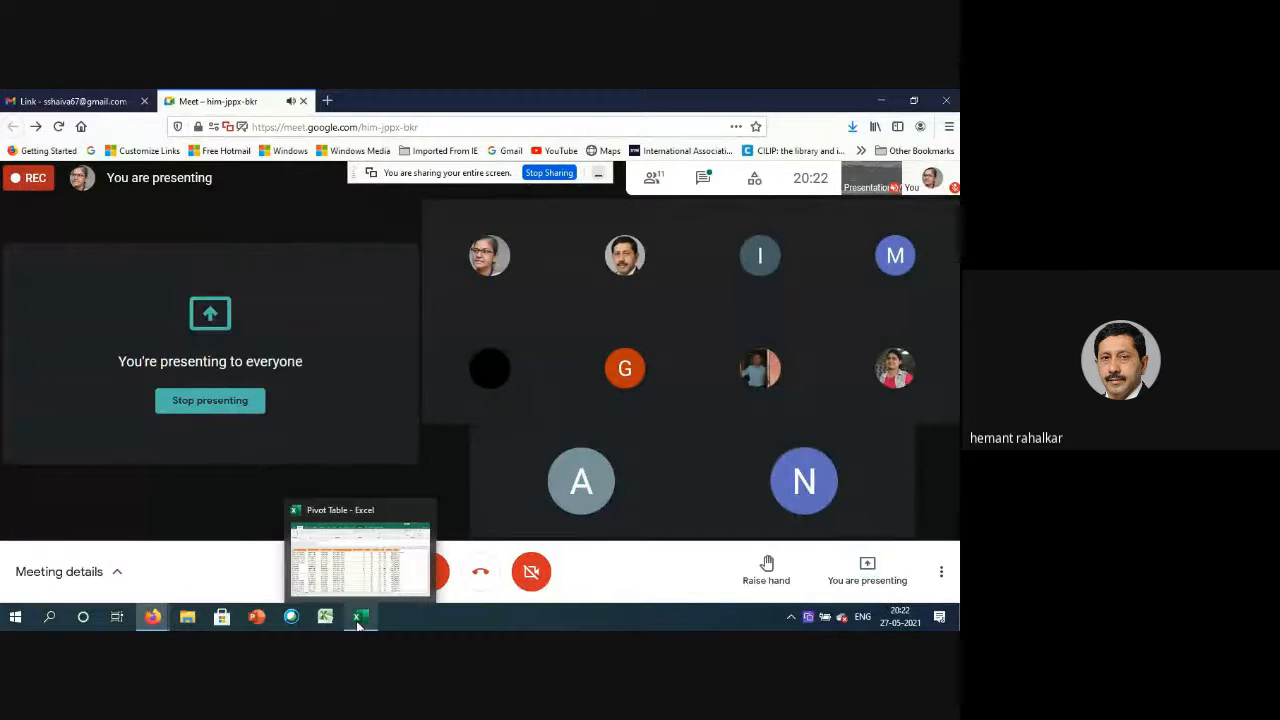
mouse_move(366, 585)
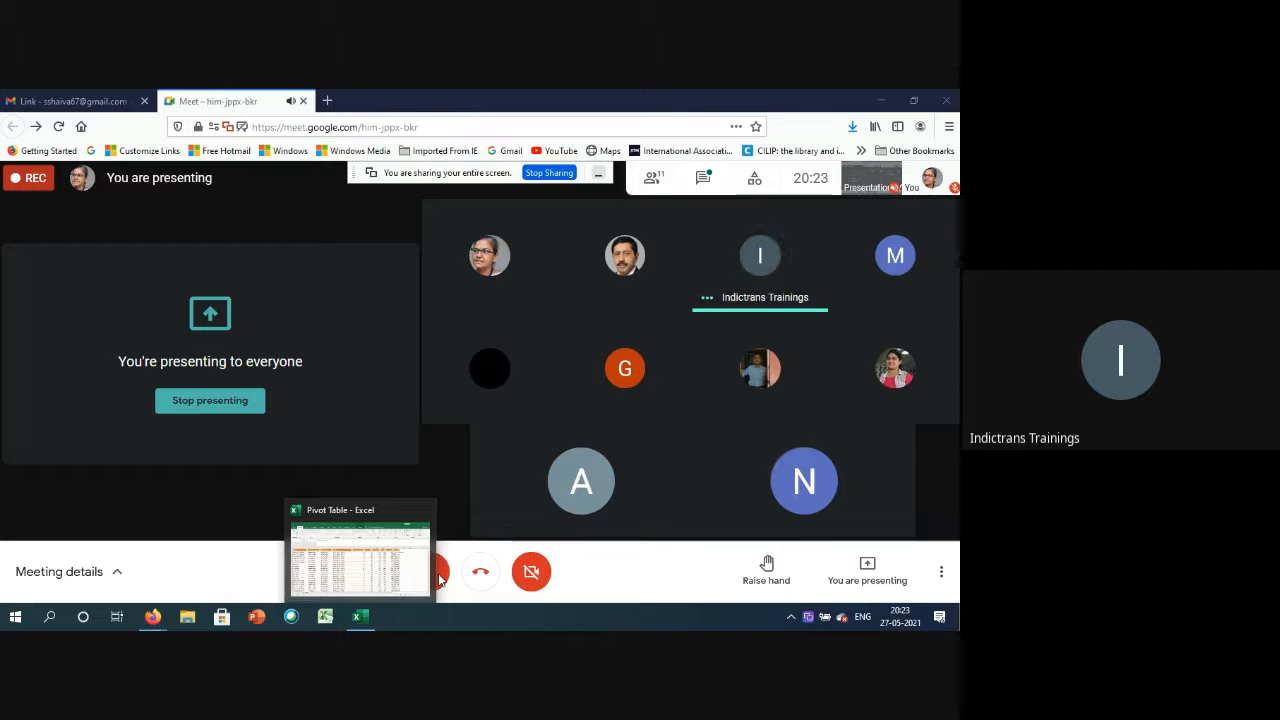
left_click(408, 541)
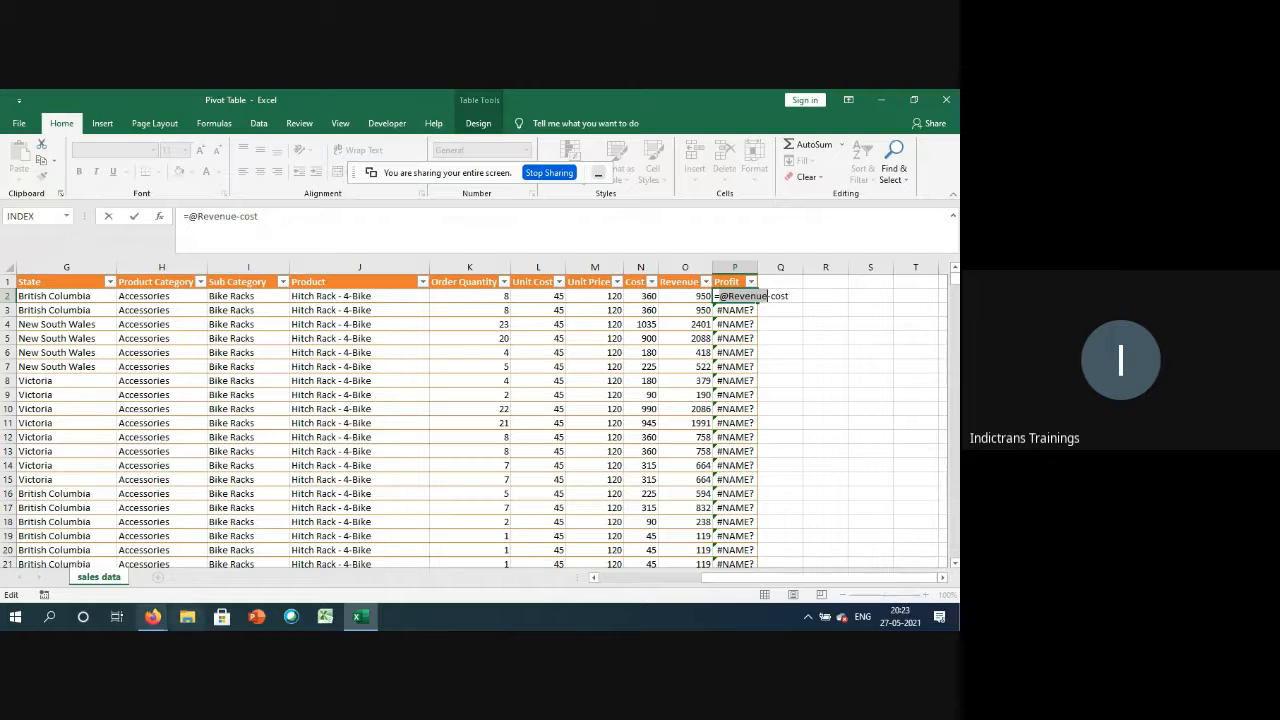
double_click(745, 296)
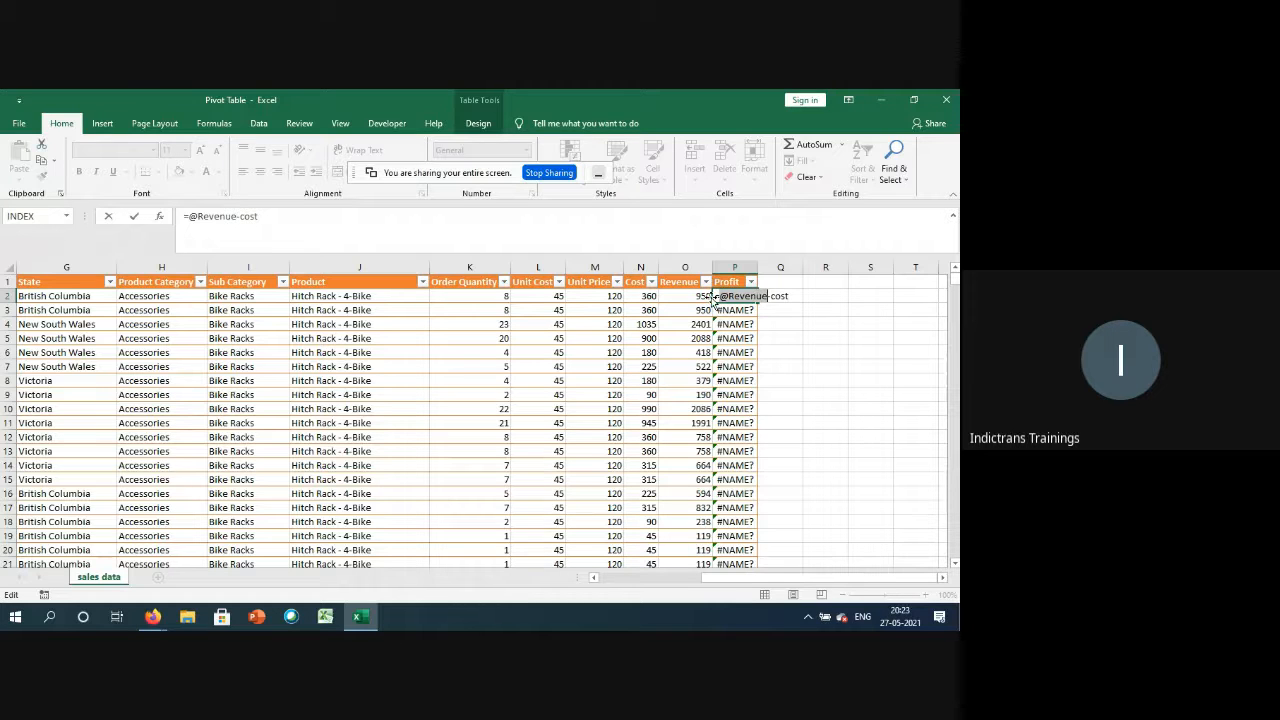
left_click_drag(715, 296, 825, 291)
key("BackSpace")
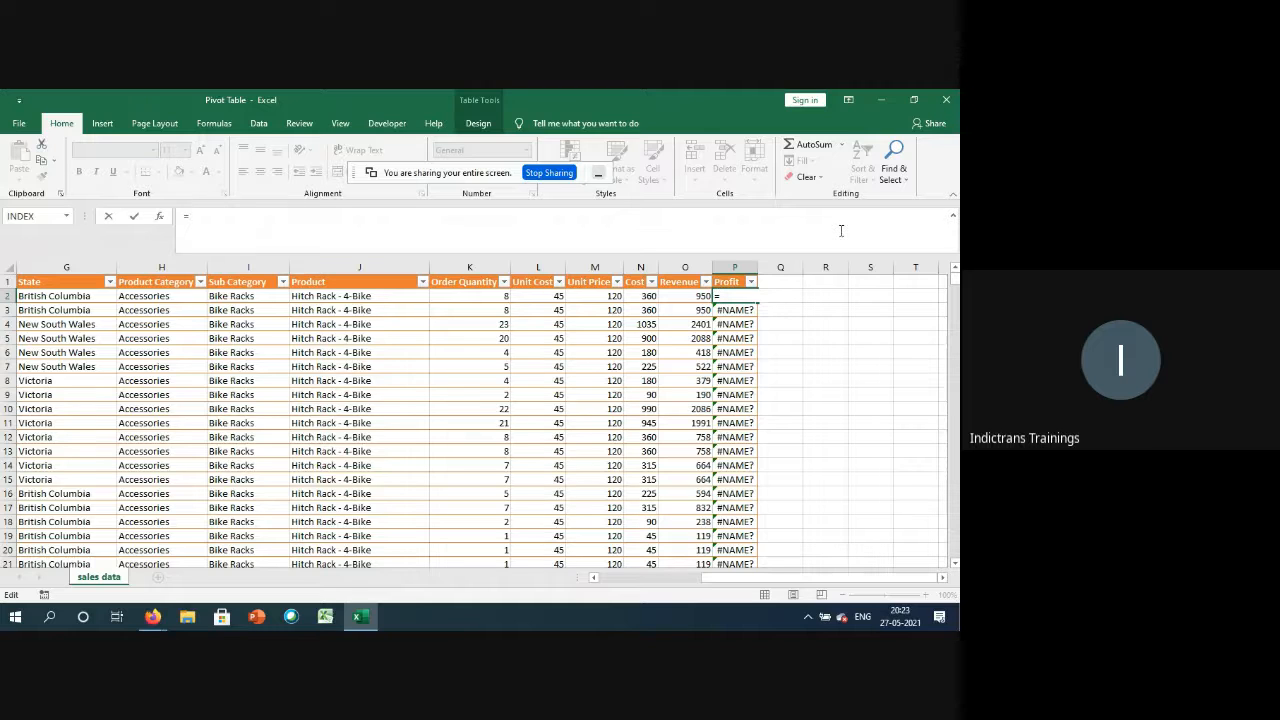
type("O2")
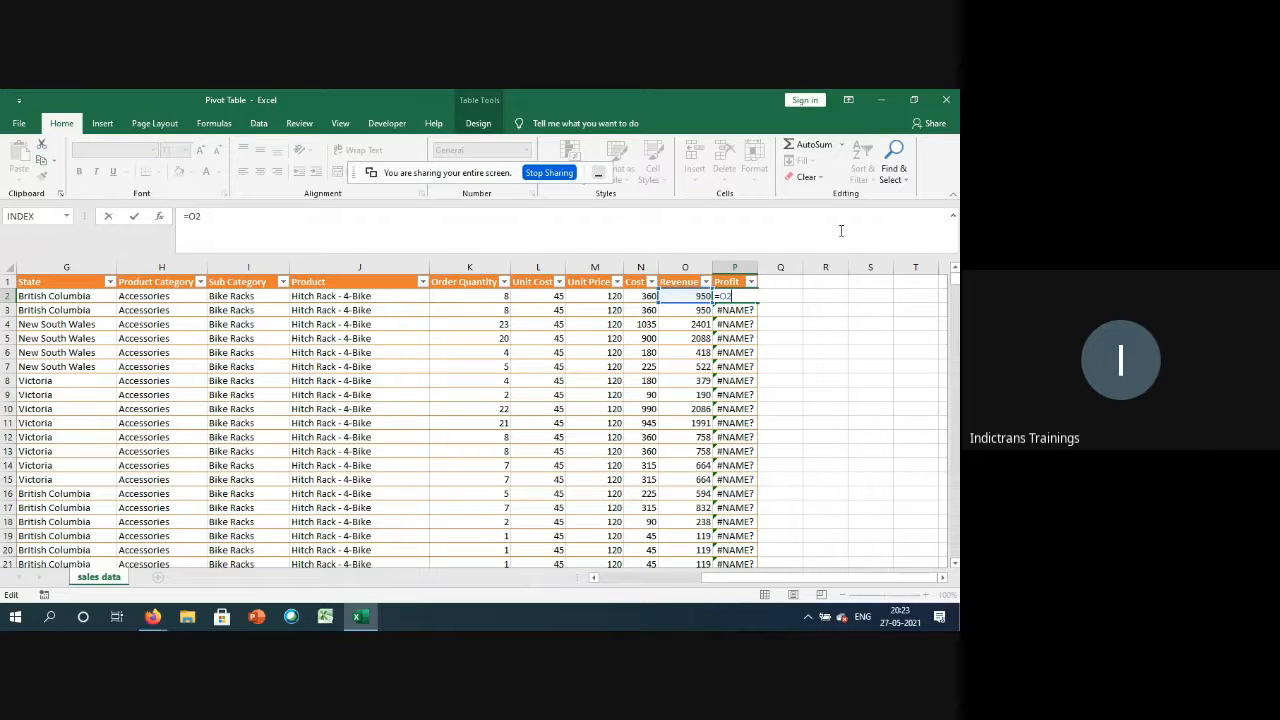
type("-N2")
key("Return")
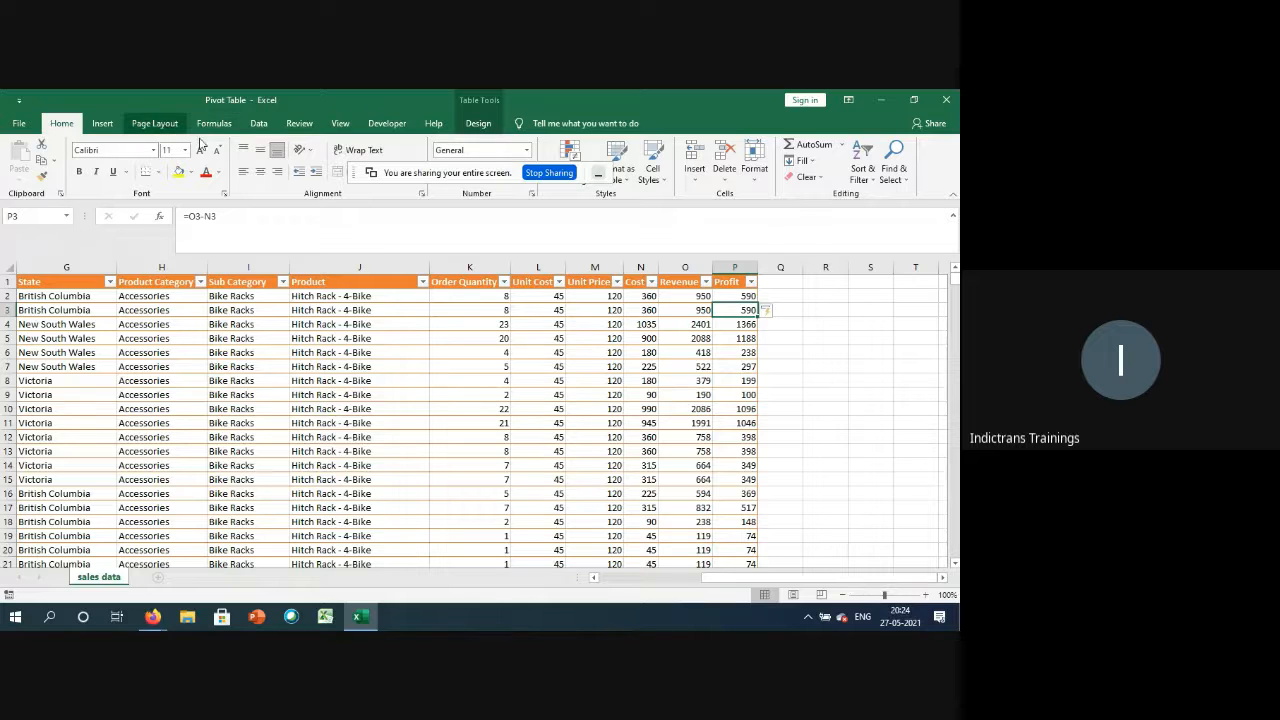
Insert a pivot table based on Table1 on a new worksheet.
left_click(104, 123)
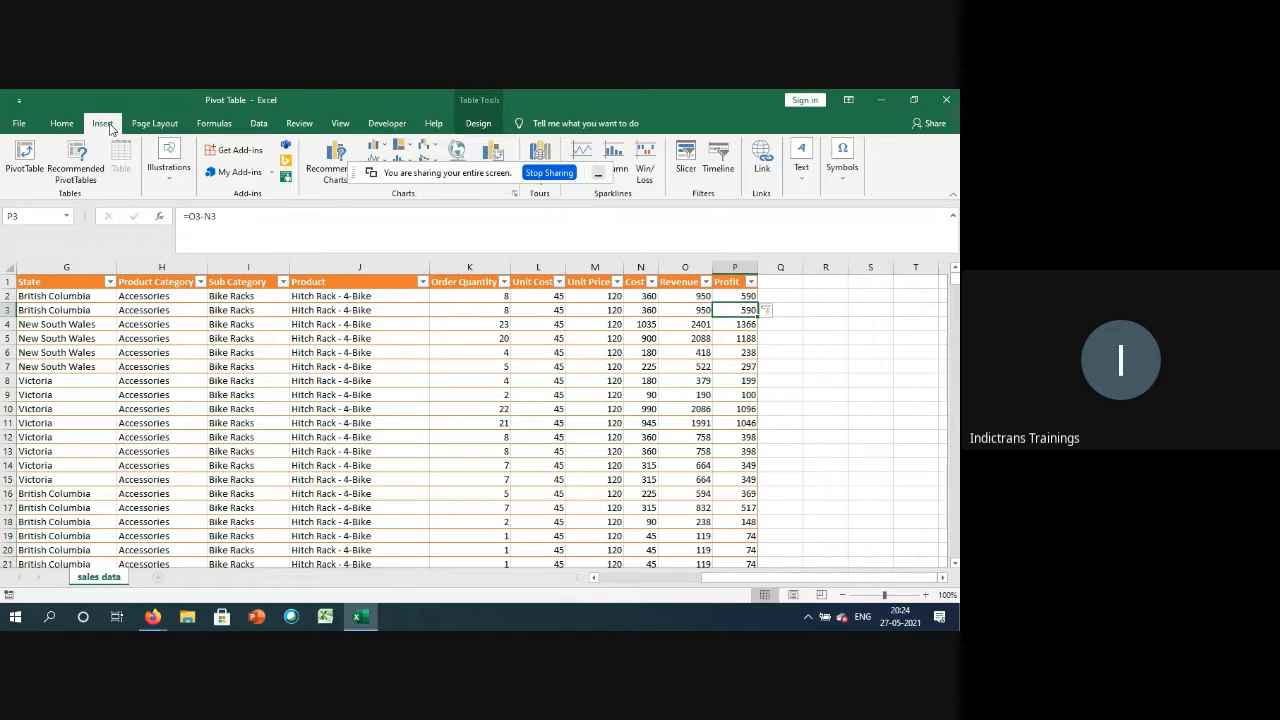
left_click(28, 165)
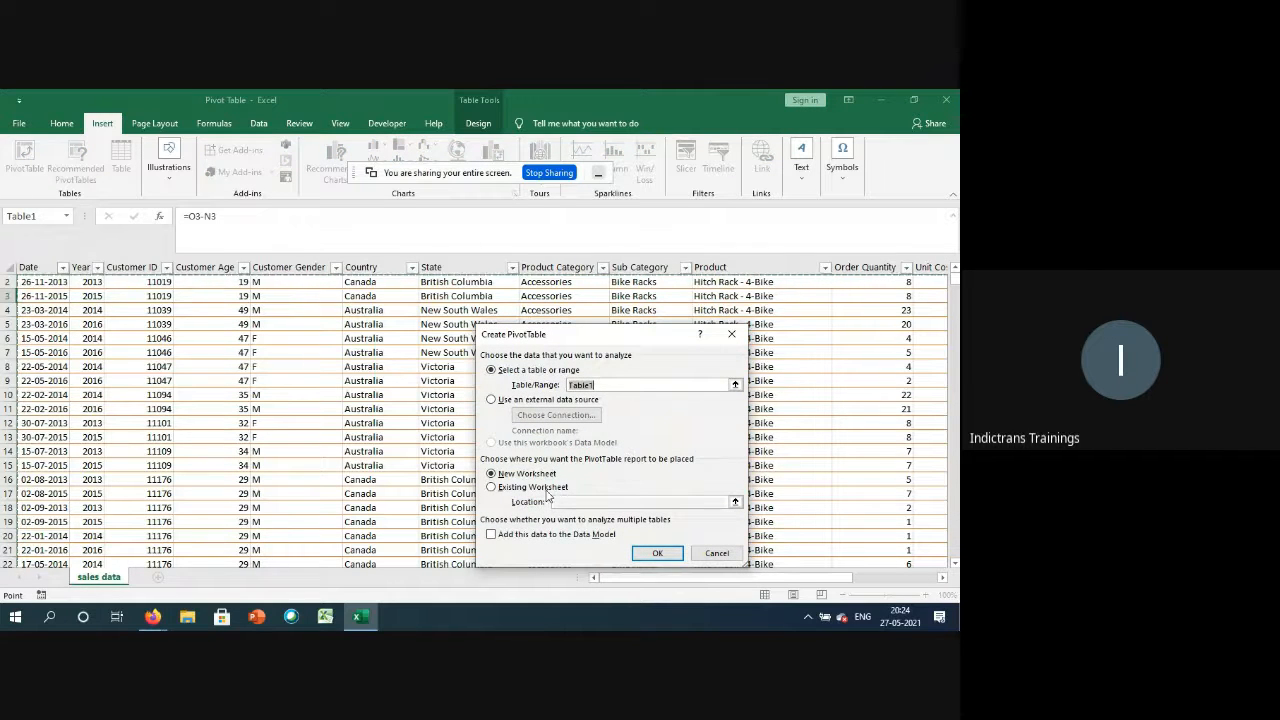
left_click(652, 554)
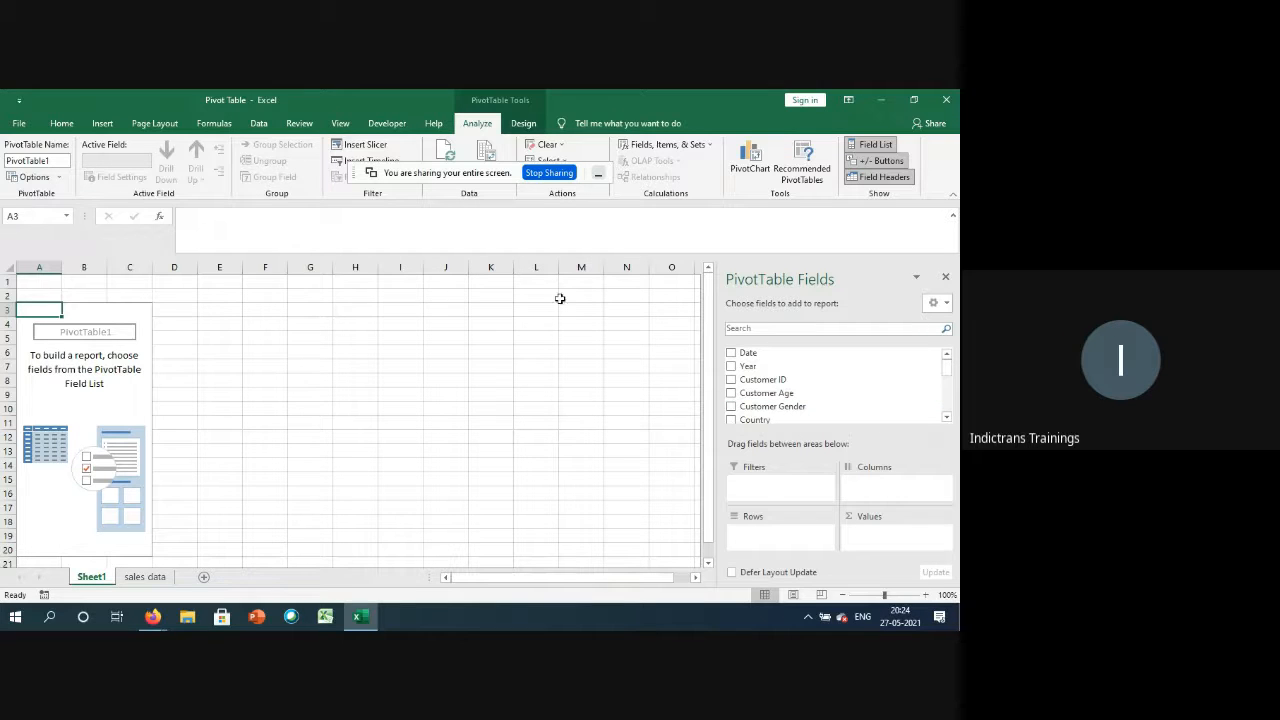
Minimize the workbook, return to the Google Meet call in Firefox and stop presenting the screen.
left_click(881, 100)
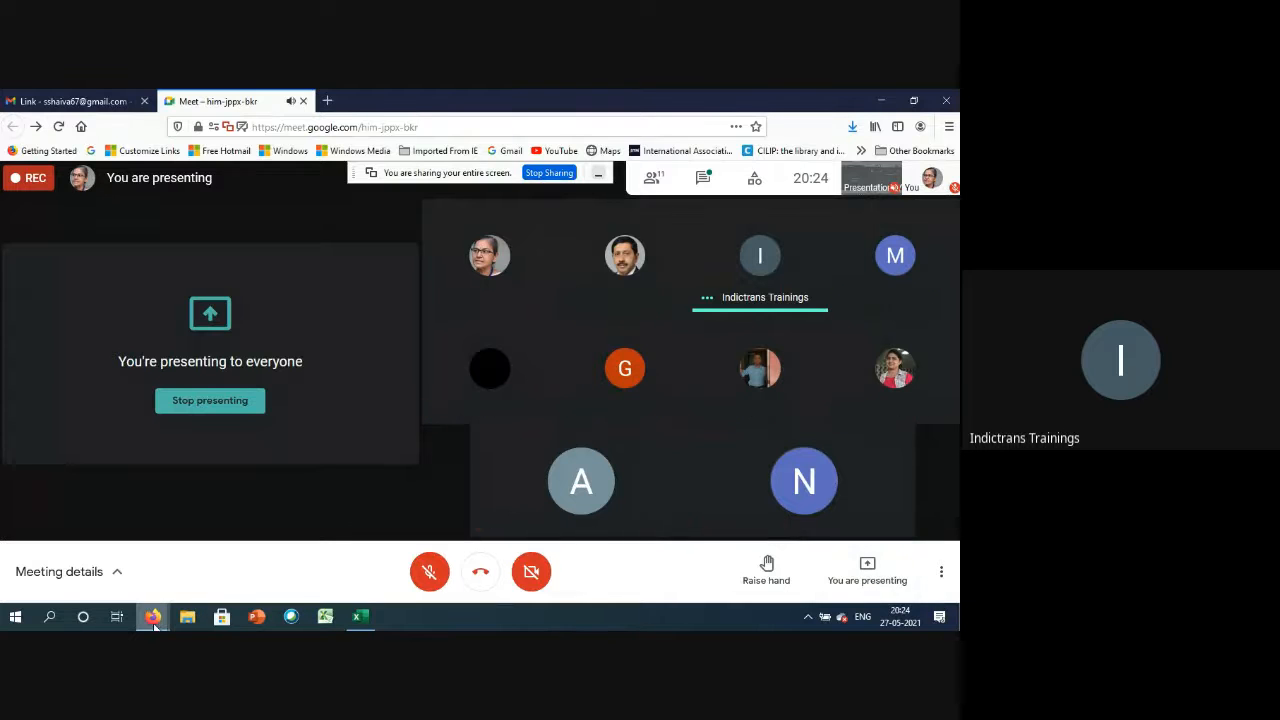
mouse_move(155, 620)
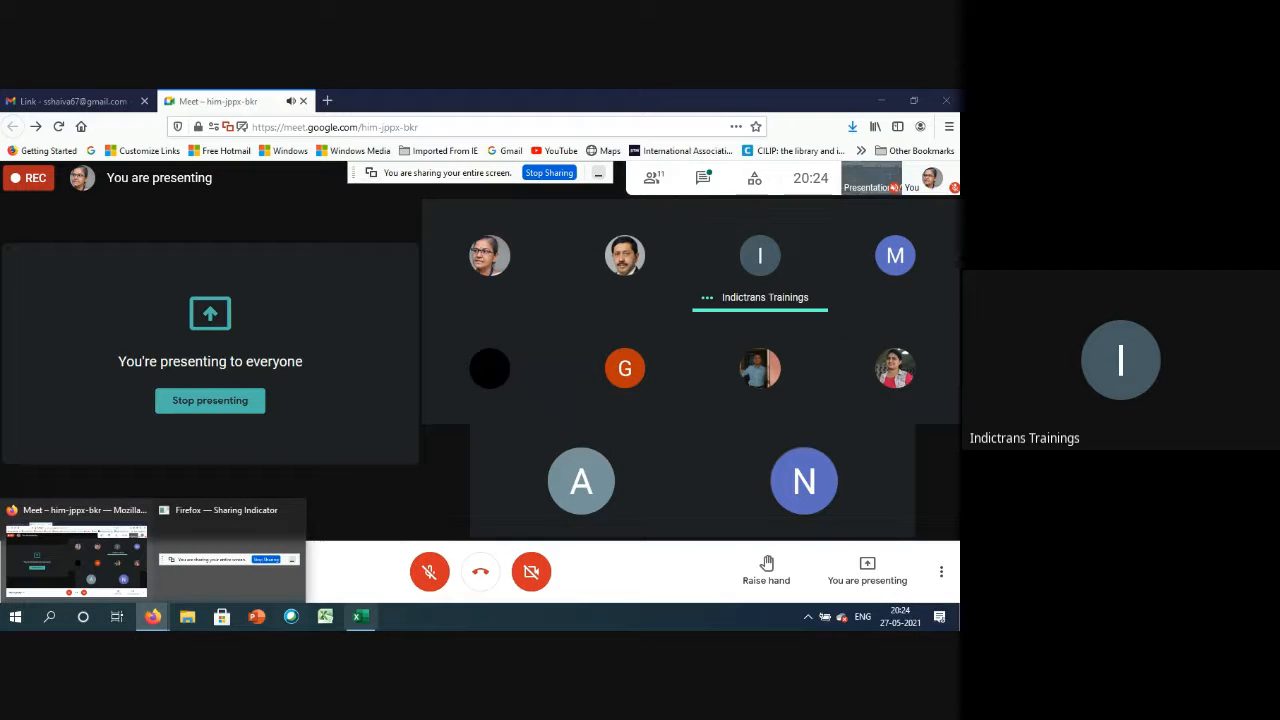
left_click(362, 617)
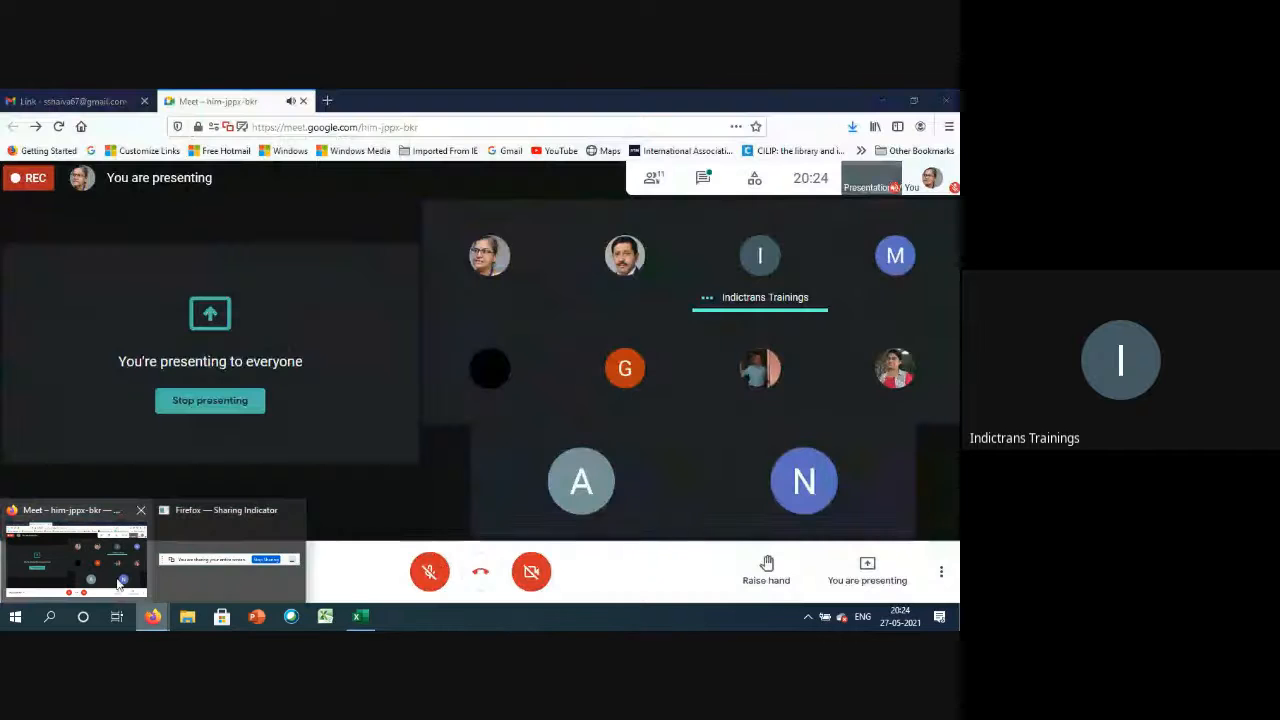
left_click(120, 583)
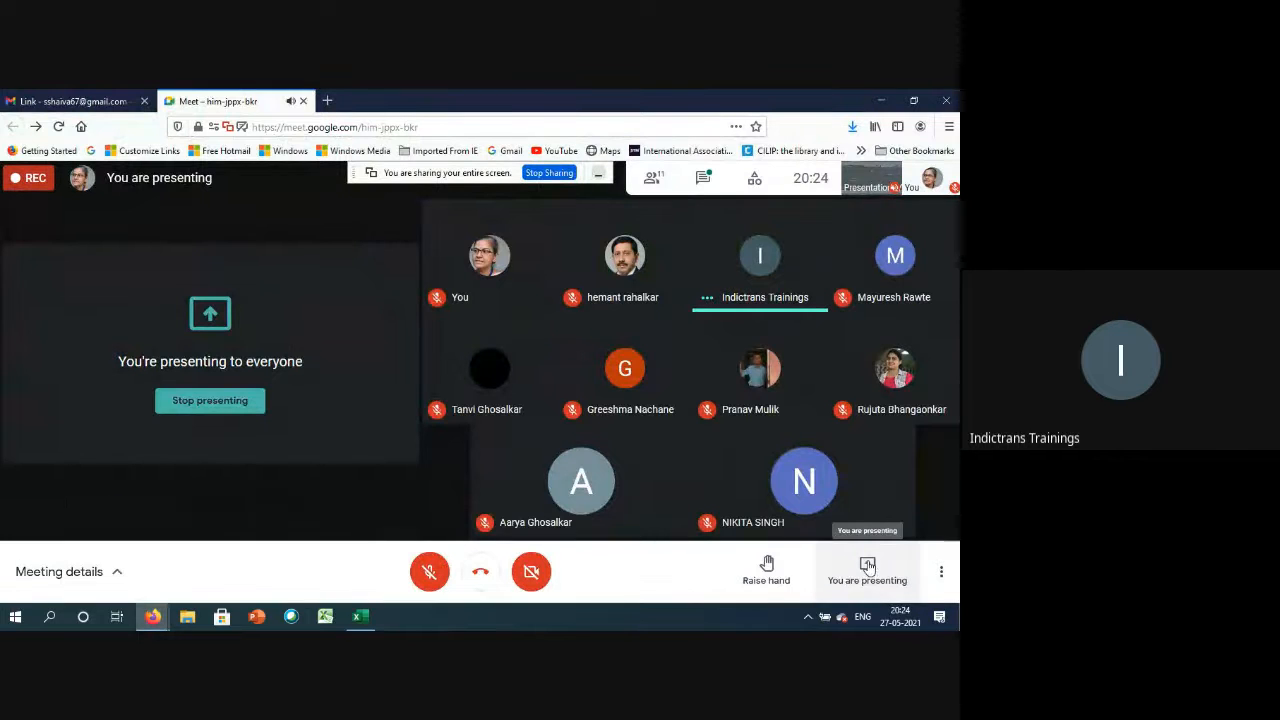
left_click(867, 570)
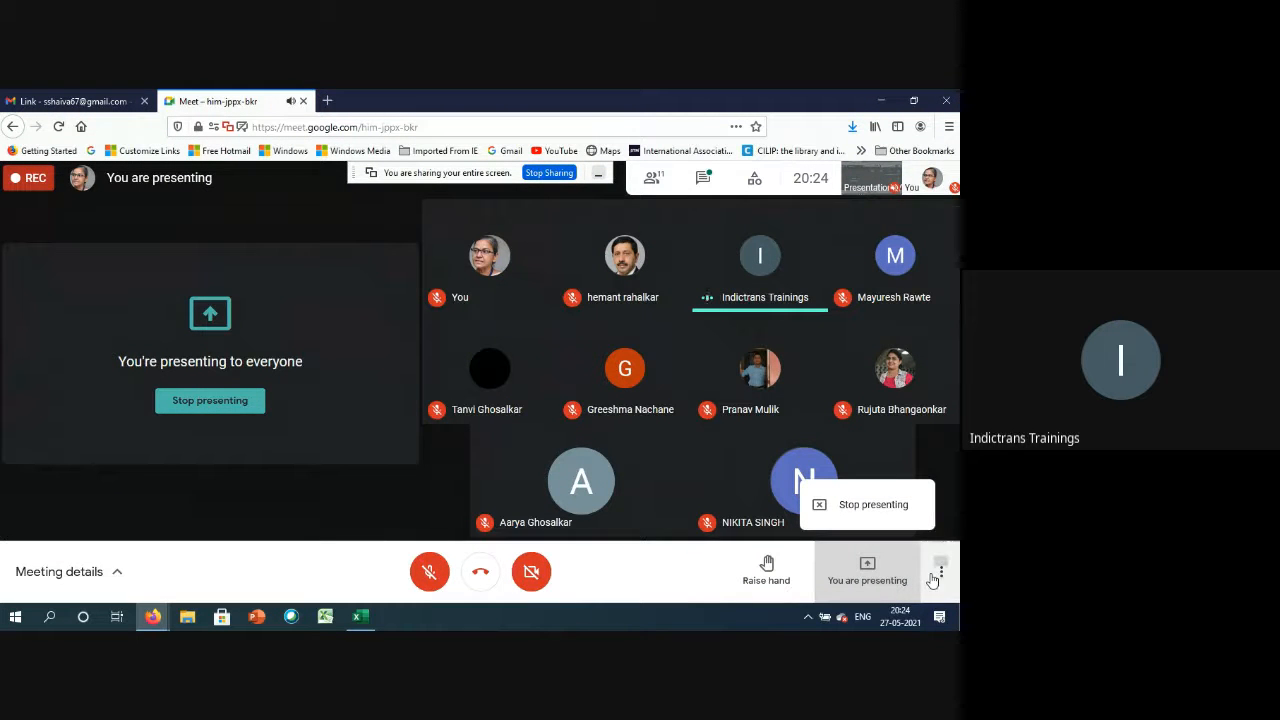
left_click(882, 517)
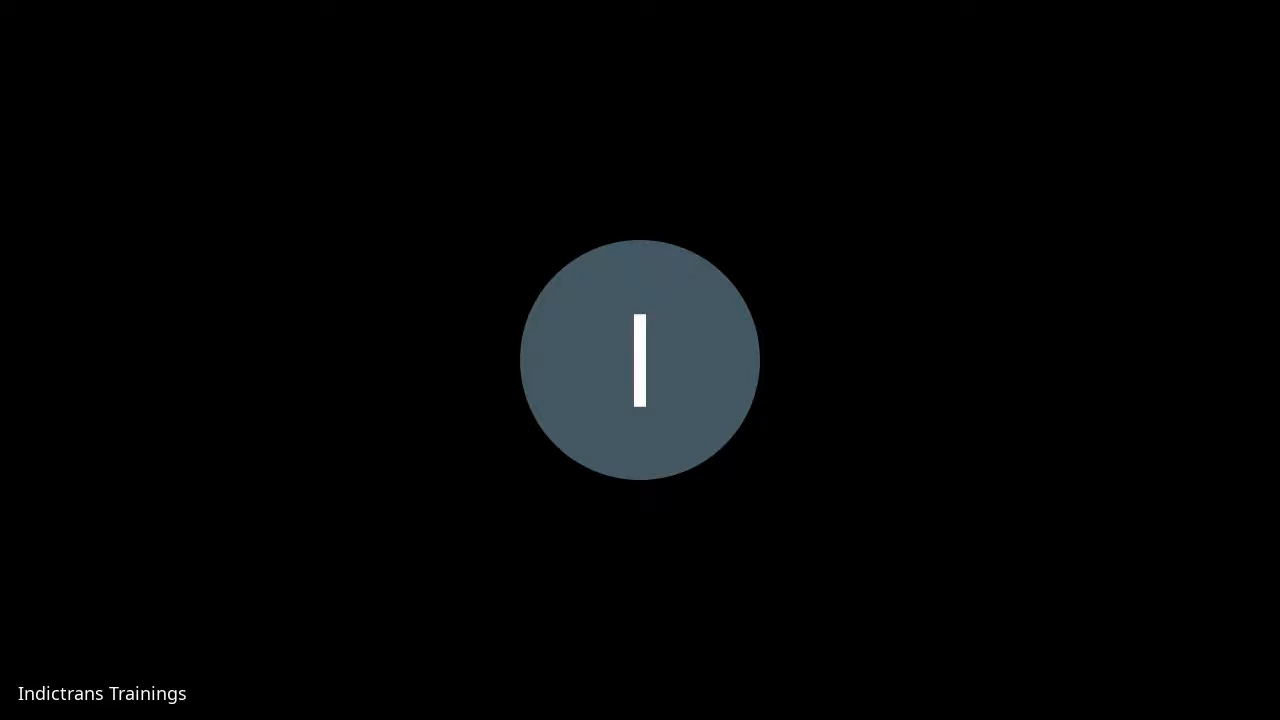
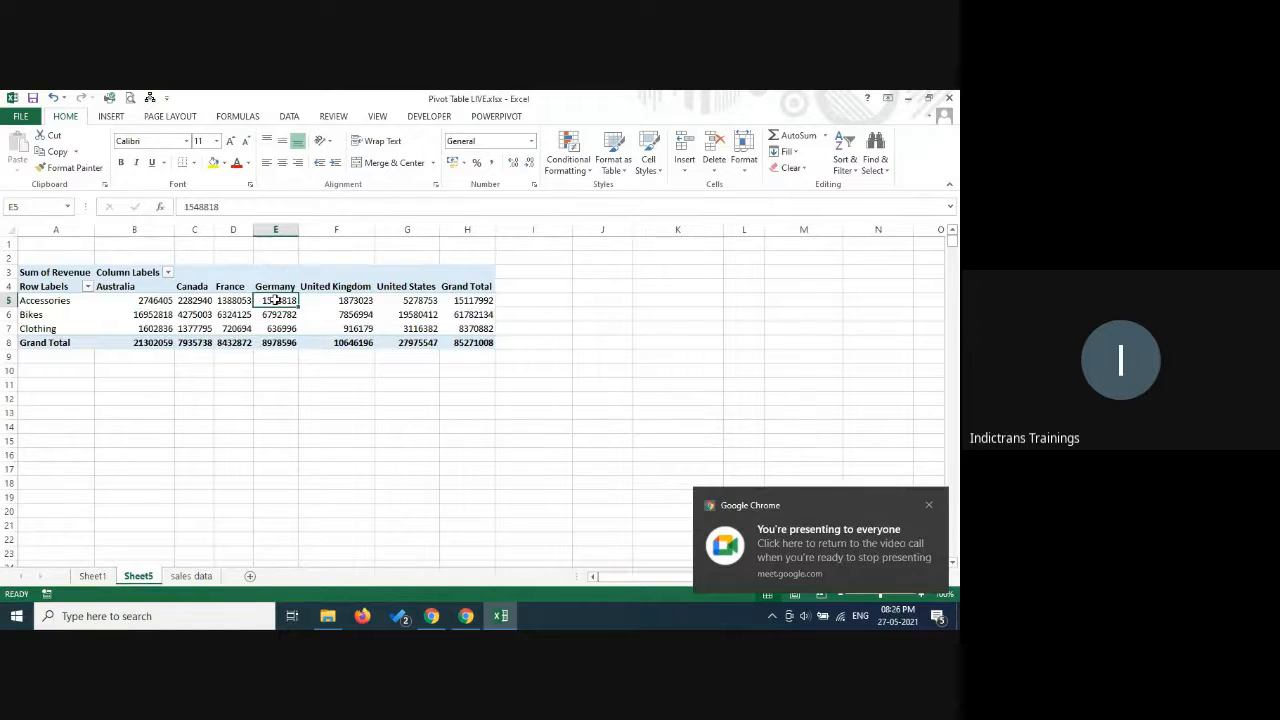
Swap the pivot table's layout so Country is in the rows and Product Category is in the columns.
left_click(929, 506)
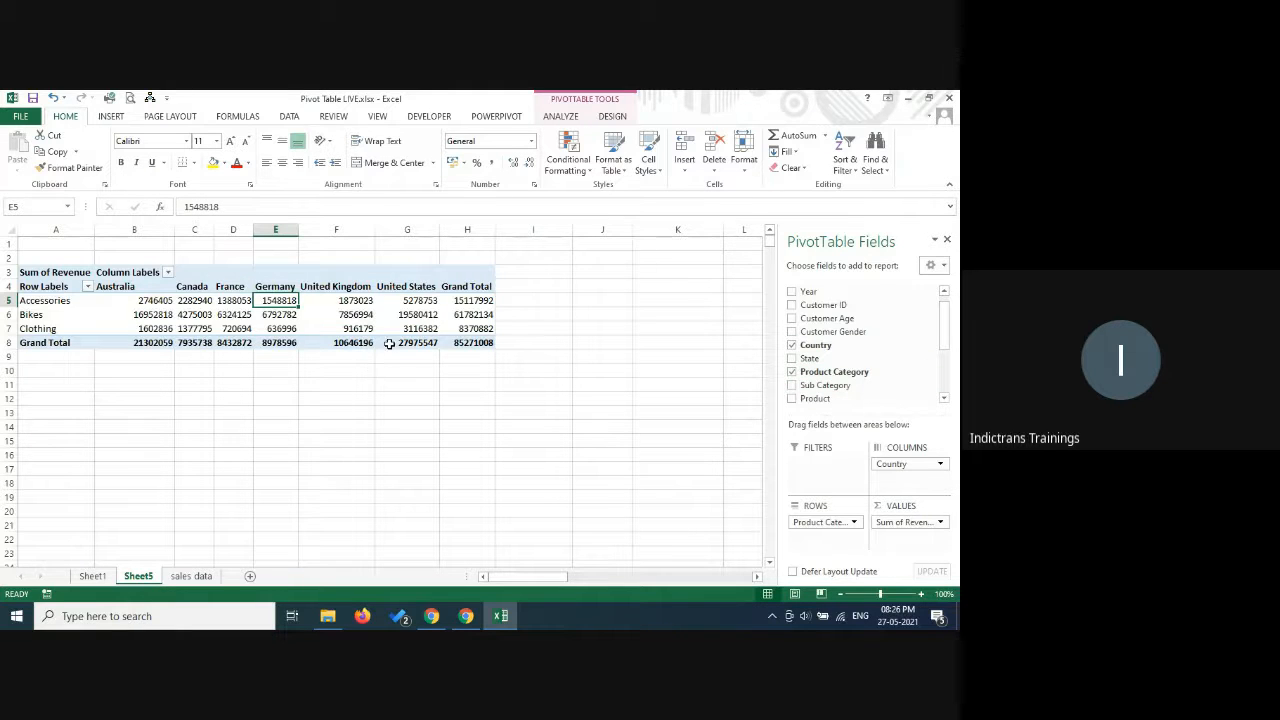
scroll(548, 454, "up", 3)
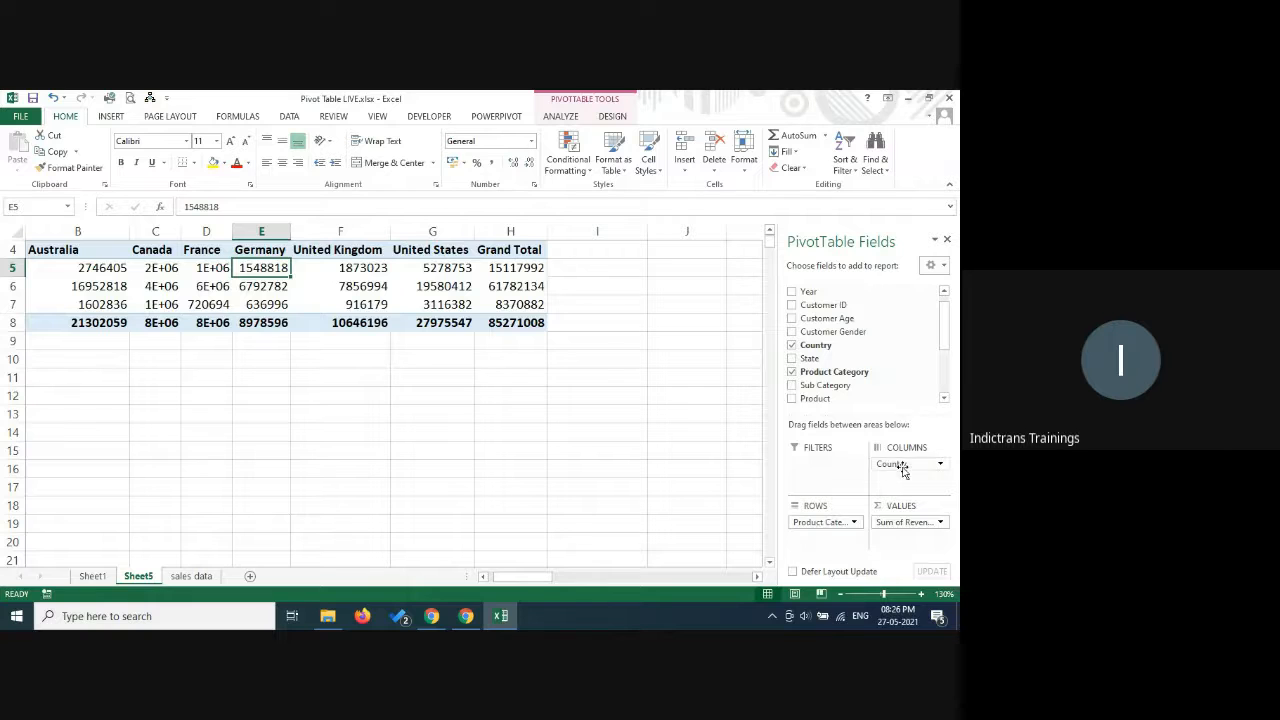
mouse_move(890, 463)
left_mouse_down()
mouse_move(888, 490)
mouse_move(822, 548)
mouse_move(905, 470)
left_mouse_up()
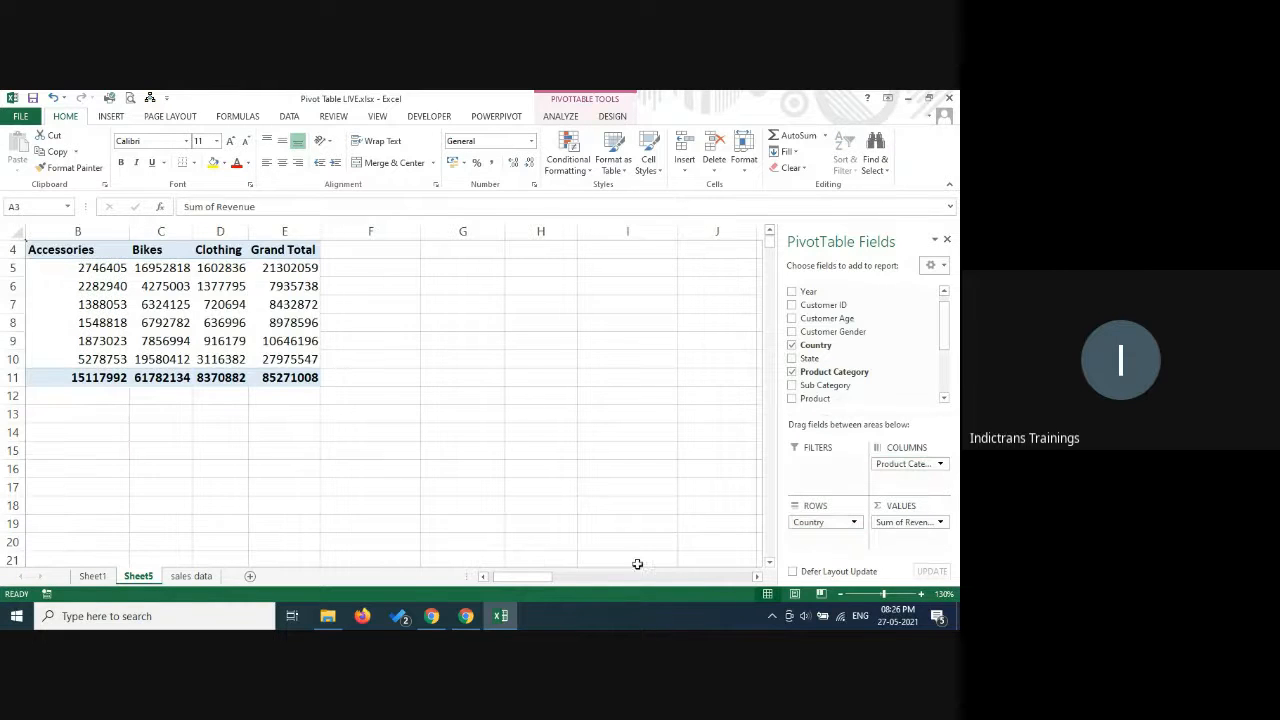
left_click_drag(536, 578, 474, 584)
scroll(631, 437, "up", 2, "ctrl")
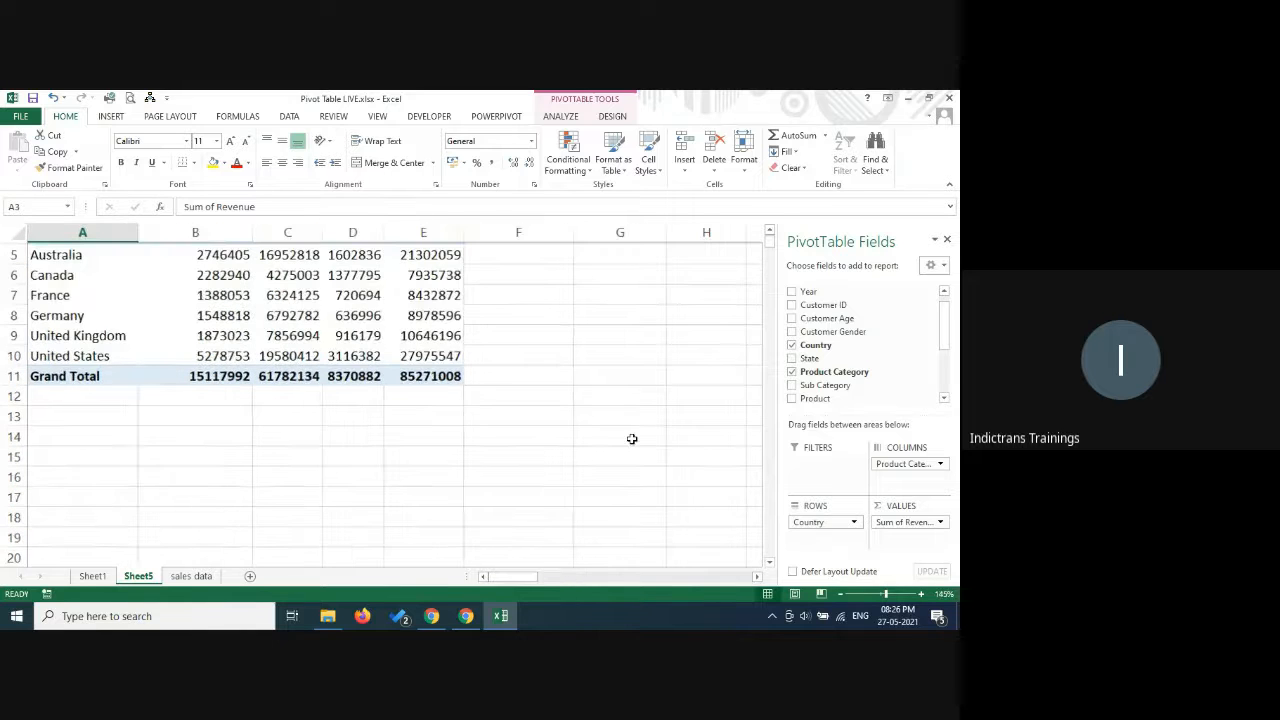
left_click(483, 578)
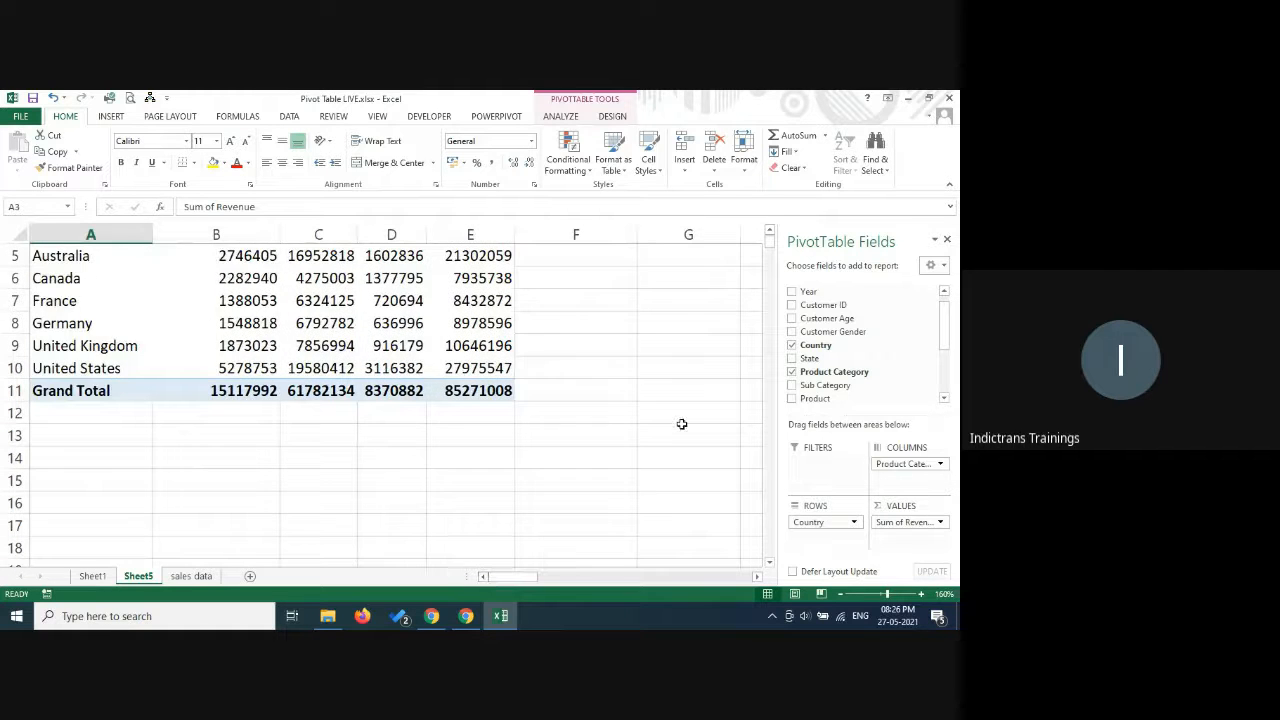
scroll(680, 423, "up", 2)
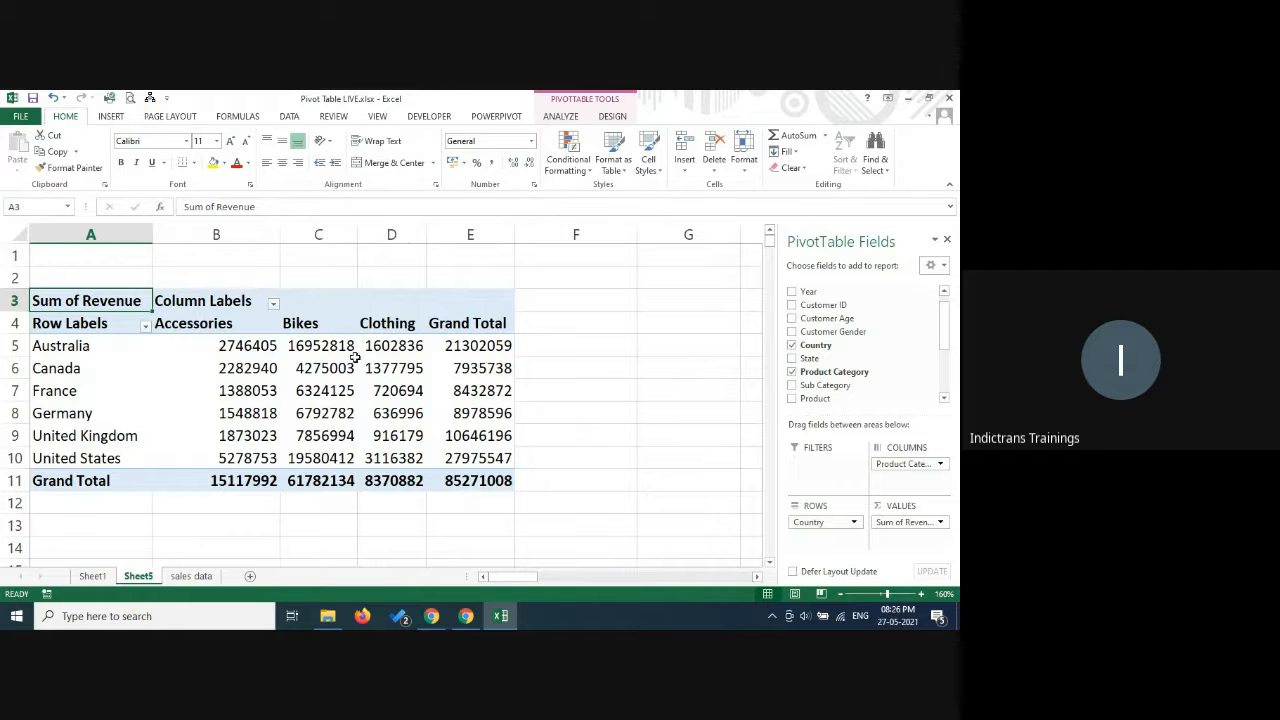
Review the available summary functions for the Revenue value field and summarize it by Average.
left_click(940, 524)
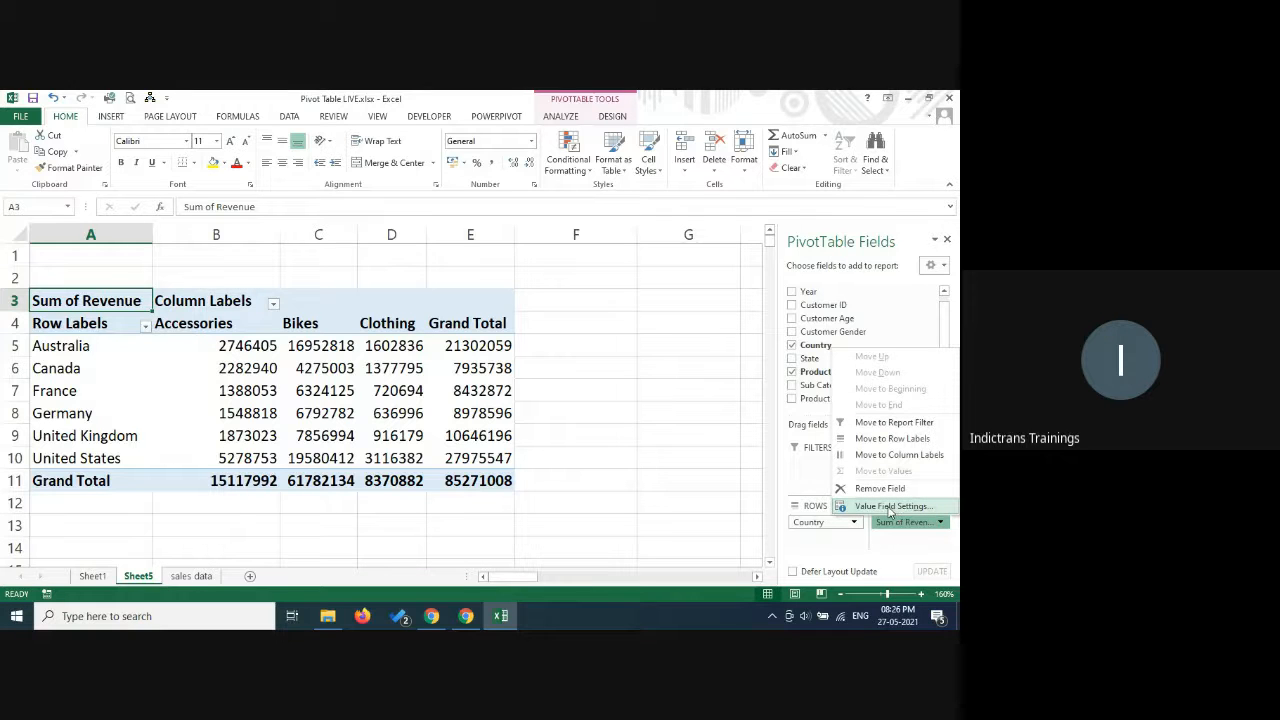
left_click(889, 507)
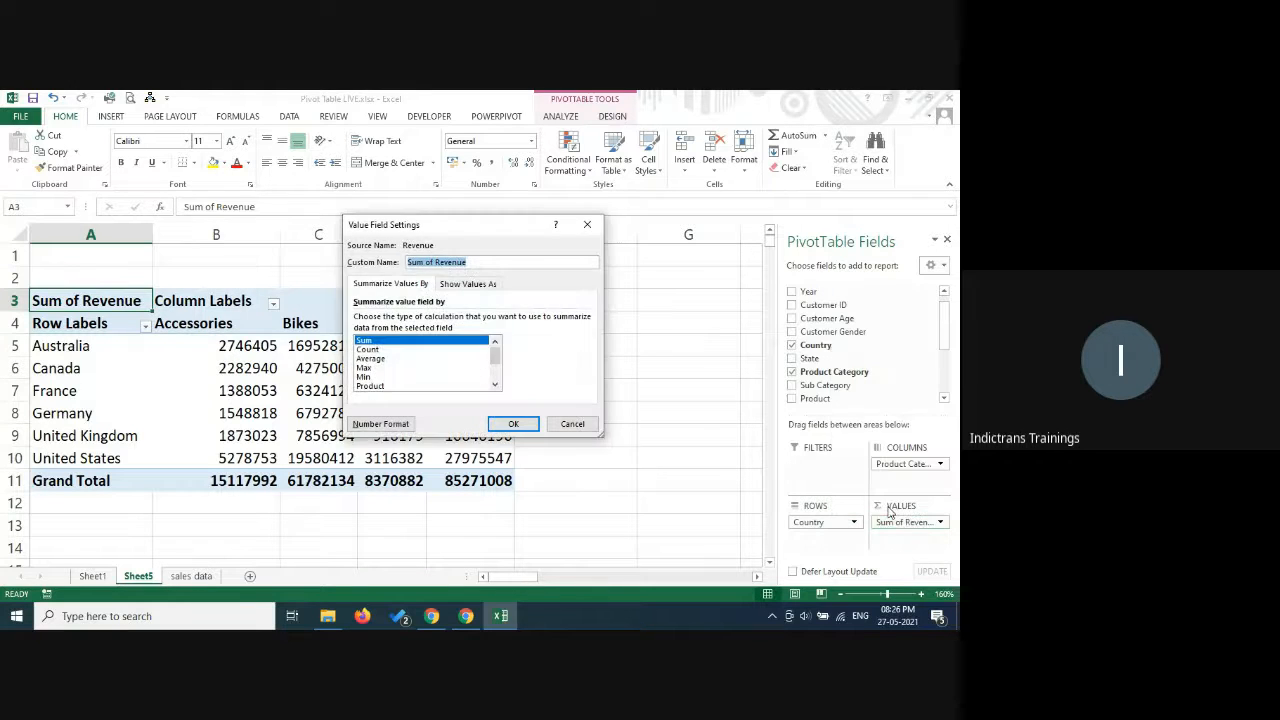
left_click_drag(466, 231, 719, 235)
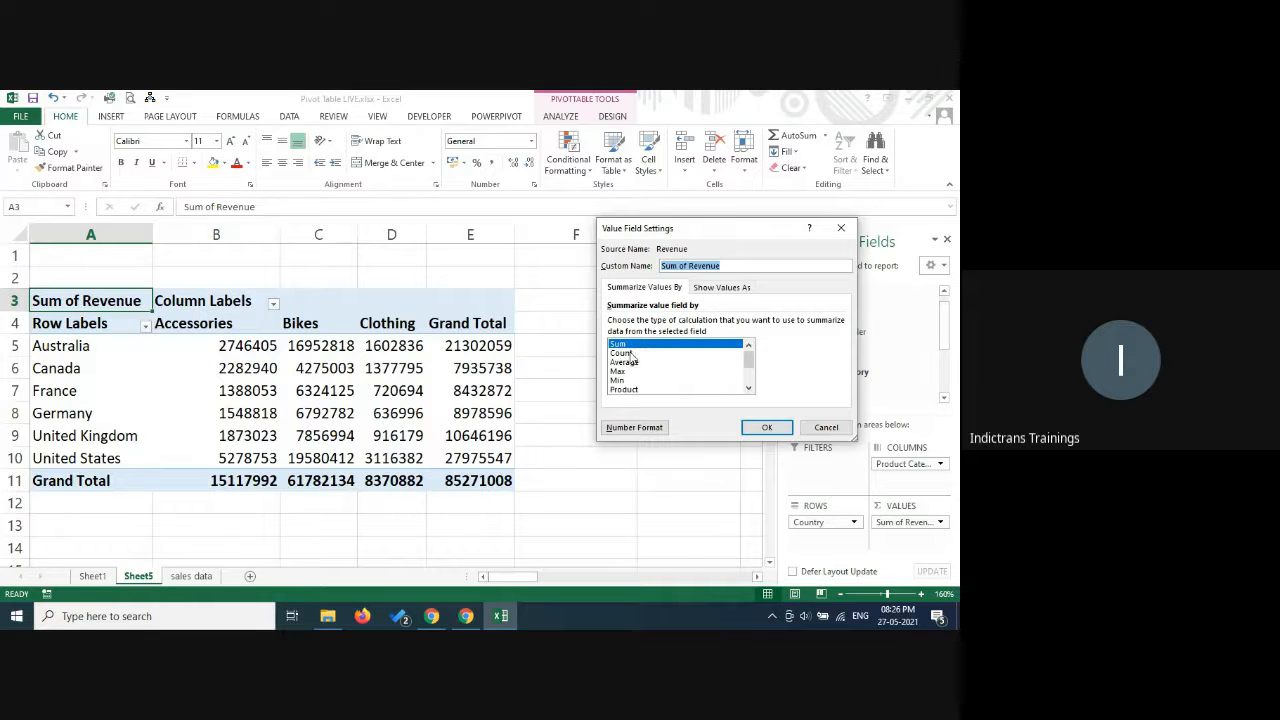
left_click(750, 390)
left_click(750, 390)
left_click(751, 390)
left_click(751, 390)
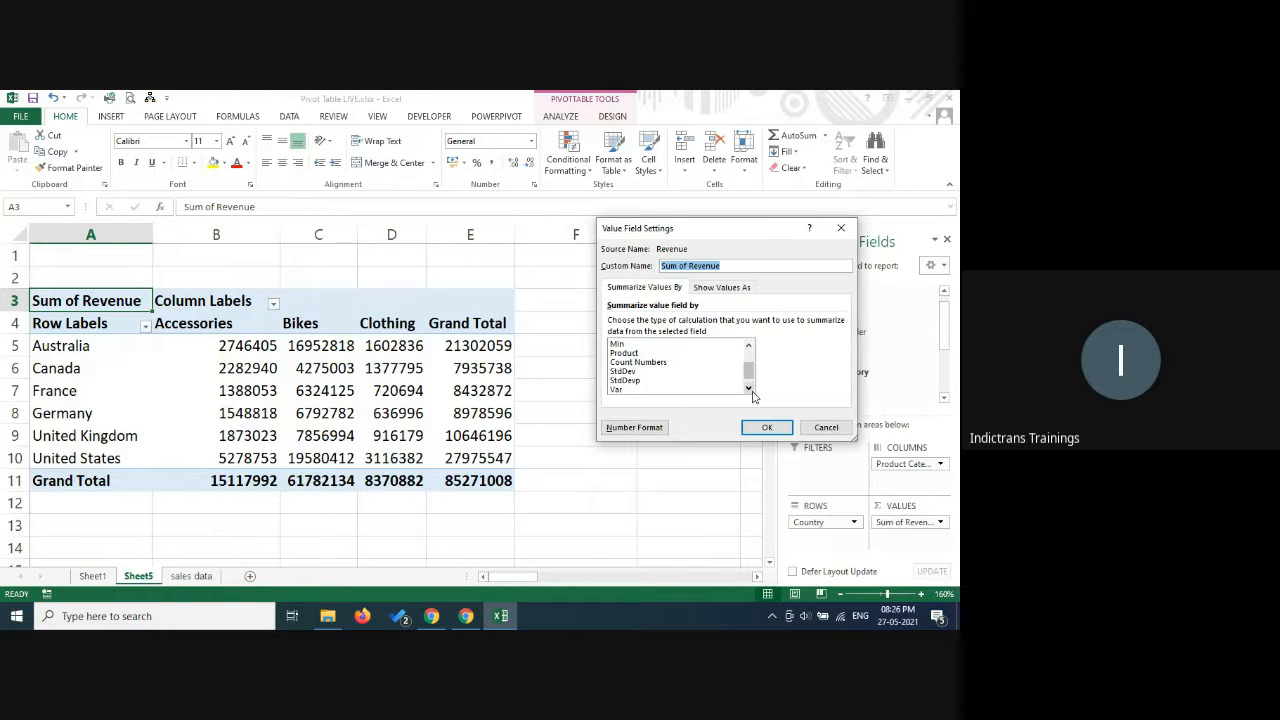
left_click(751, 390)
left_click_drag(751, 372, 754, 340)
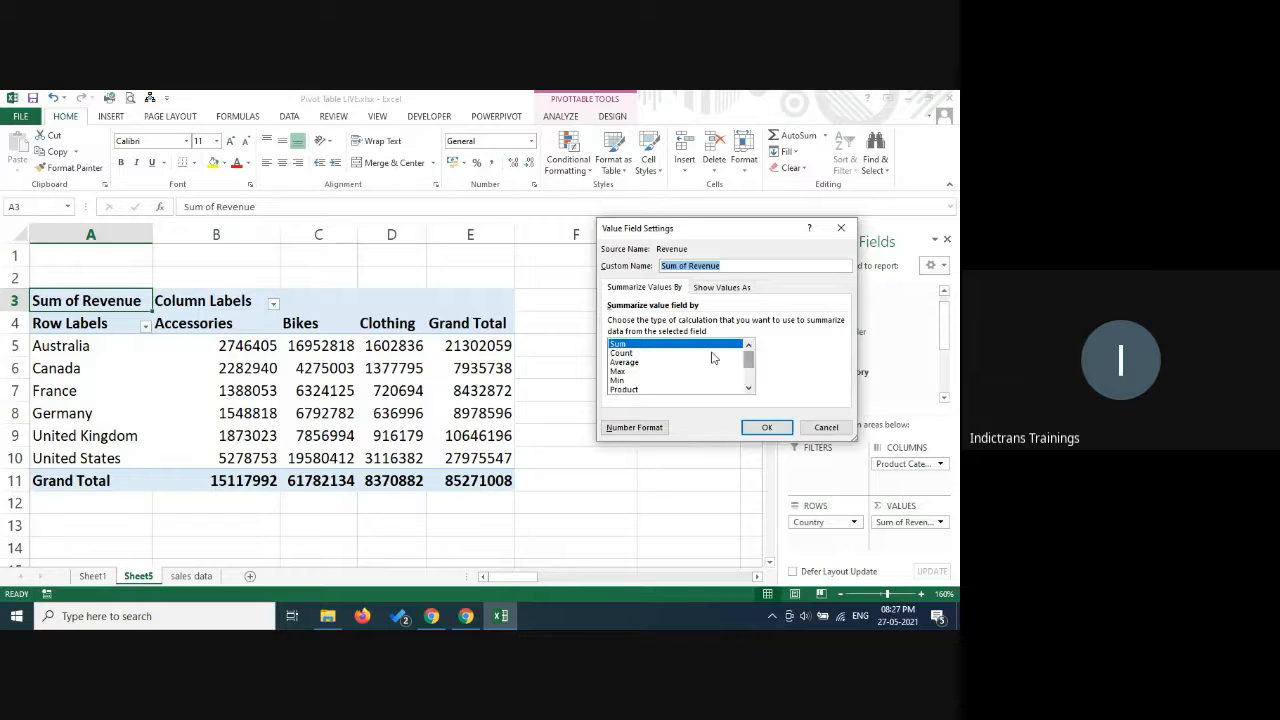
left_click(627, 362)
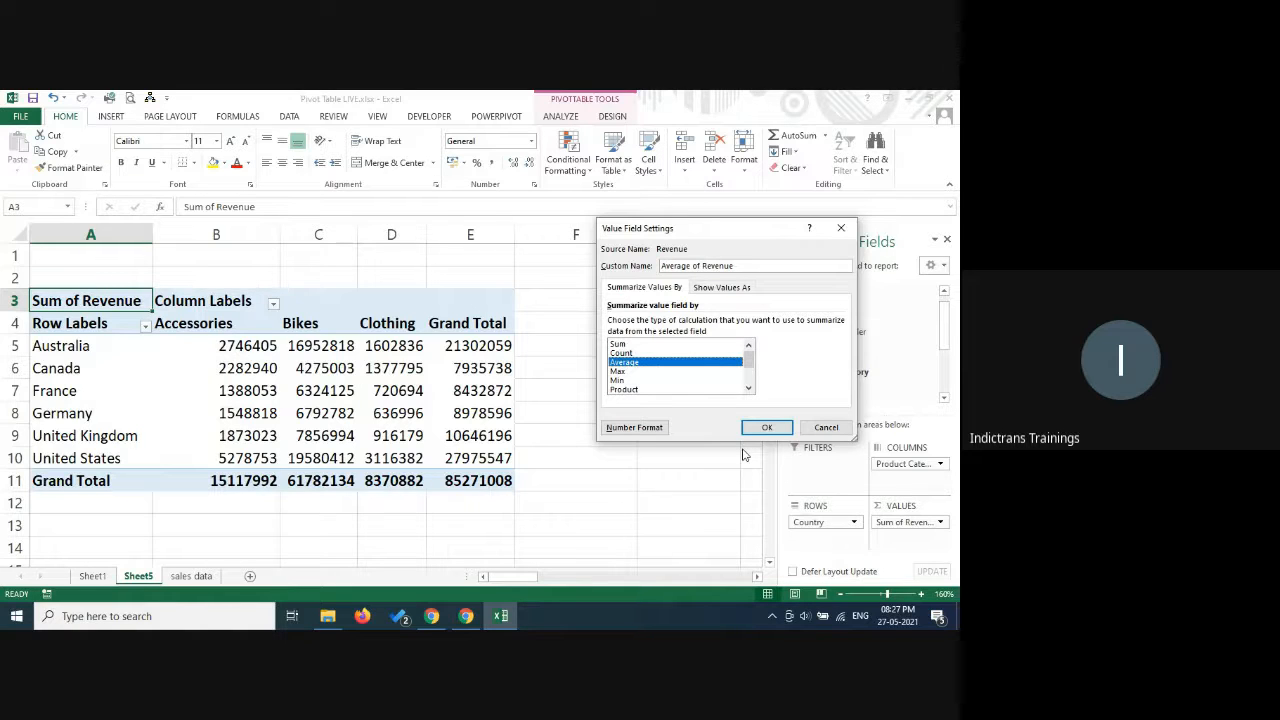
left_click(766, 428)
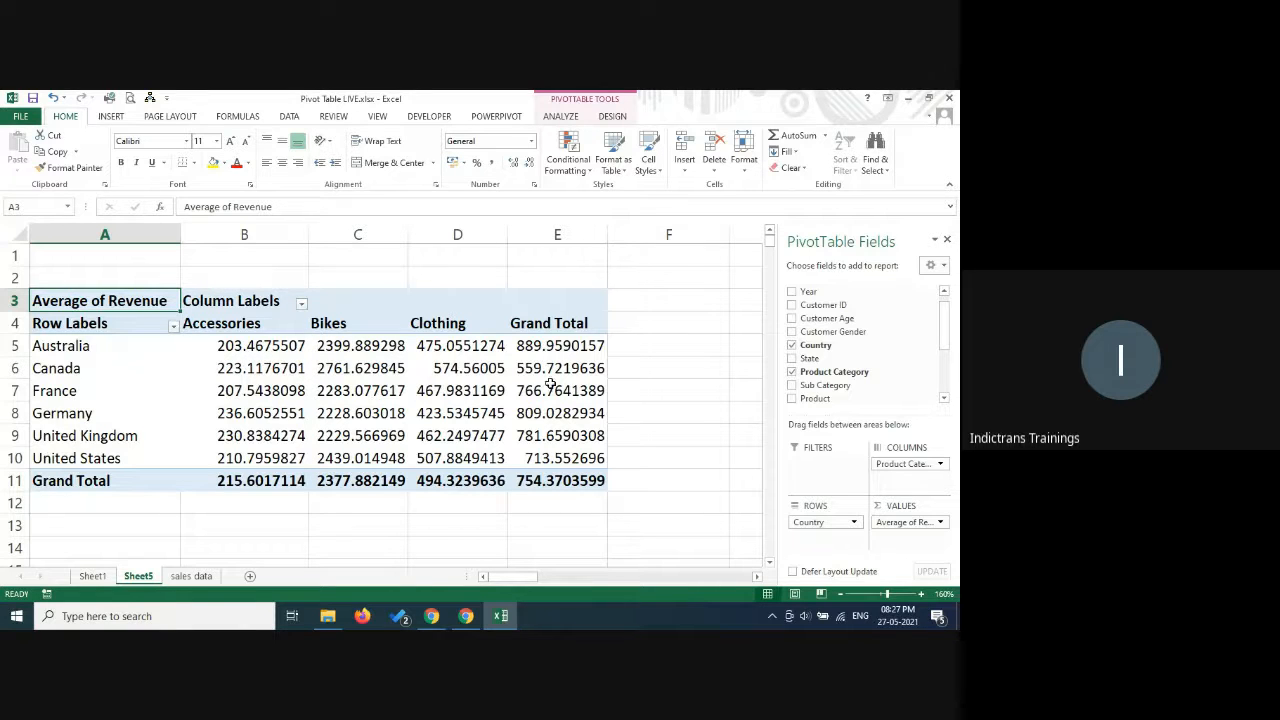
Drill down into the Australia Bikes value, and delete the detail sheet this generates.
left_click(354, 346)
double_click(354, 346)
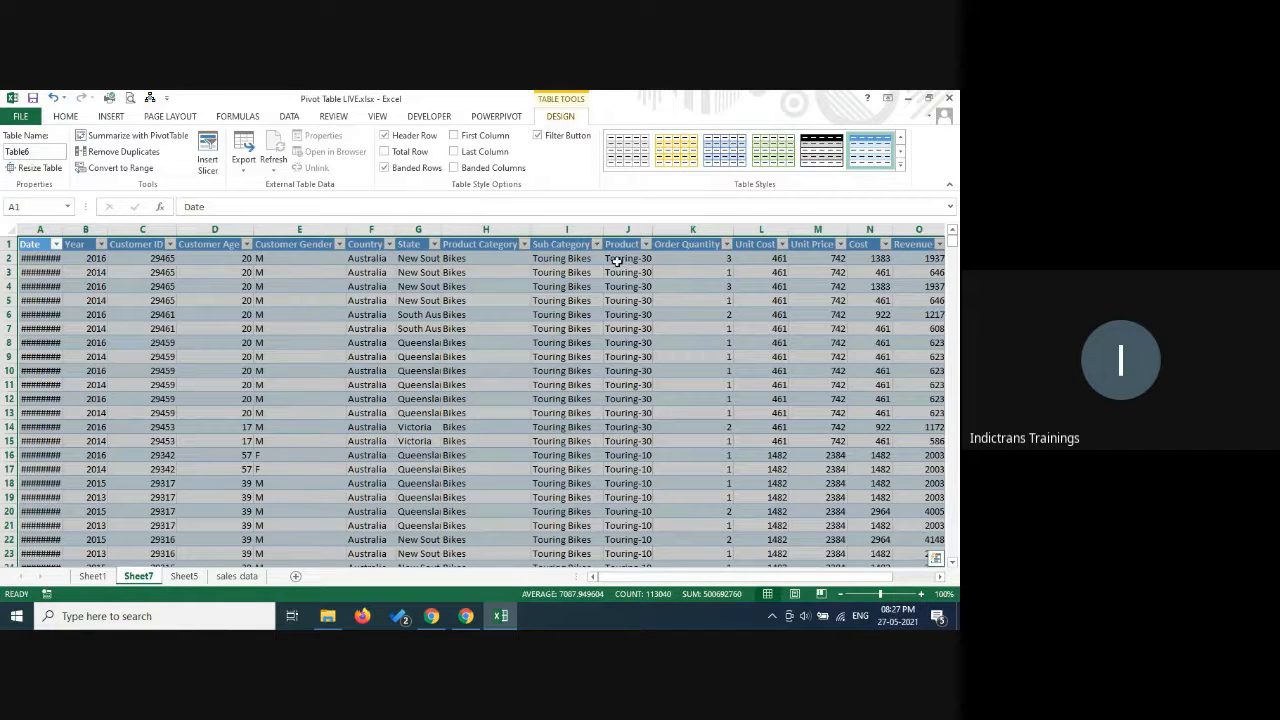
right_click(142, 580)
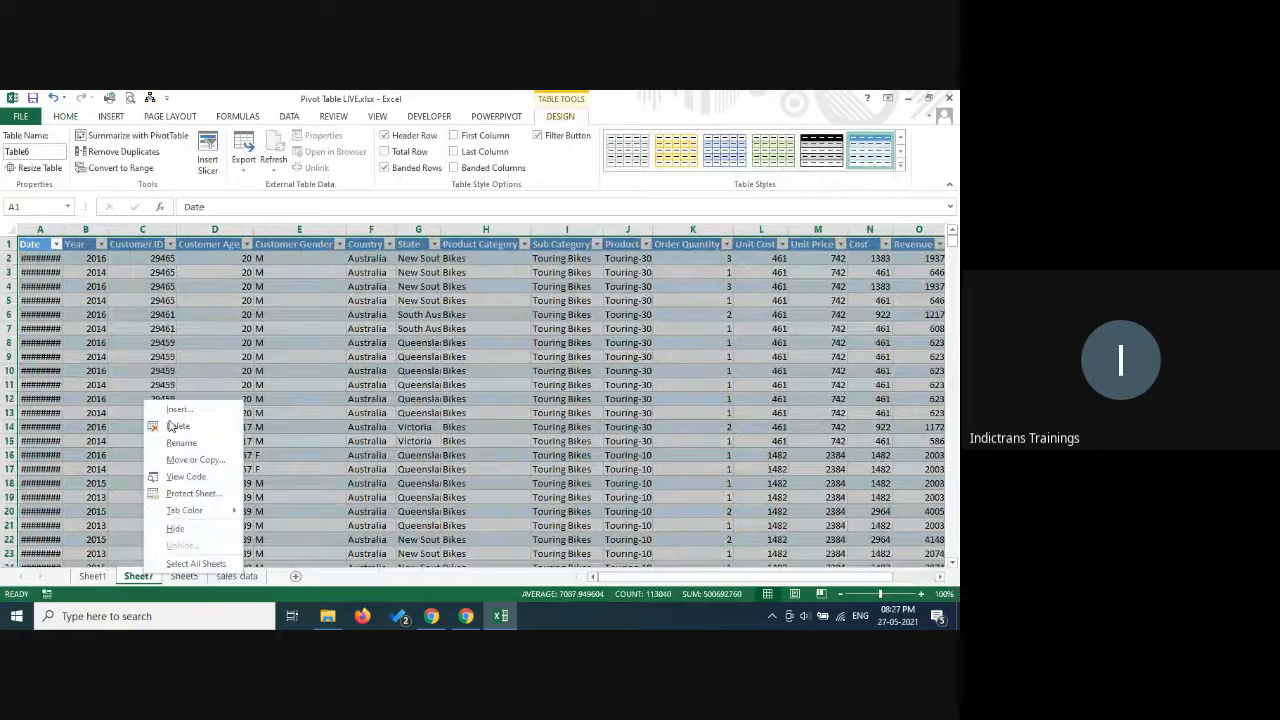
left_click(170, 427)
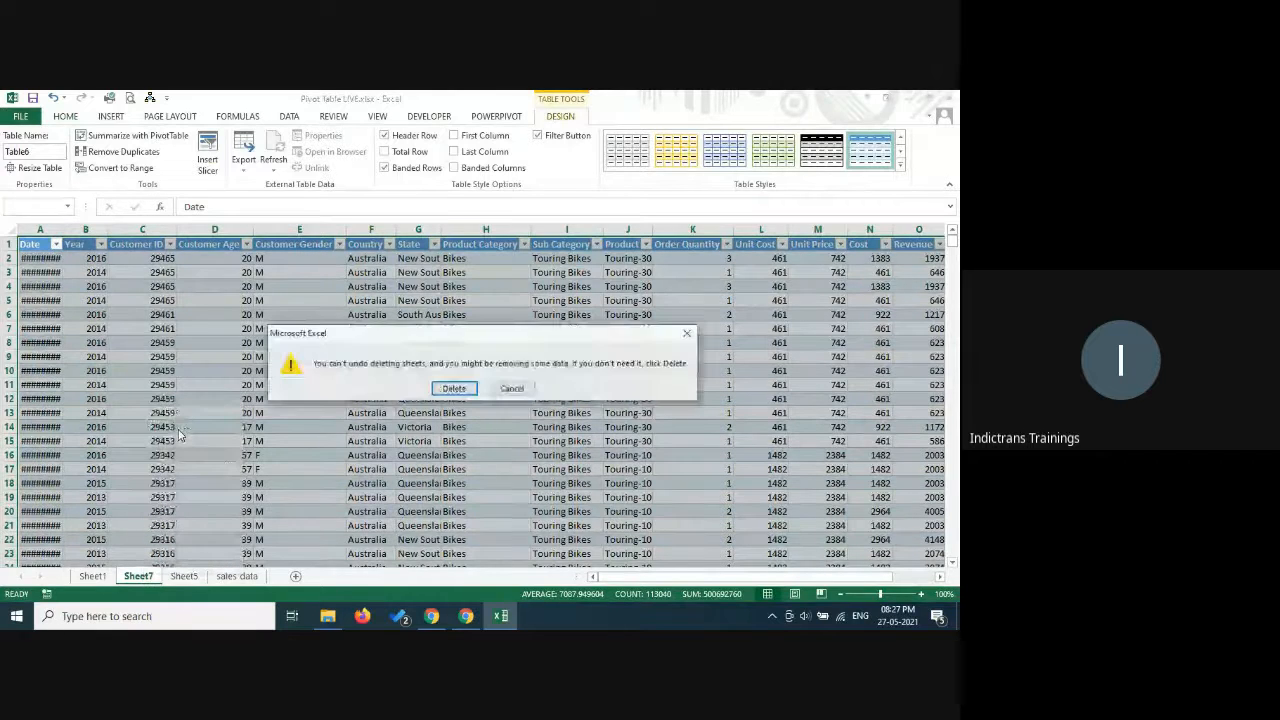
left_click(453, 388)
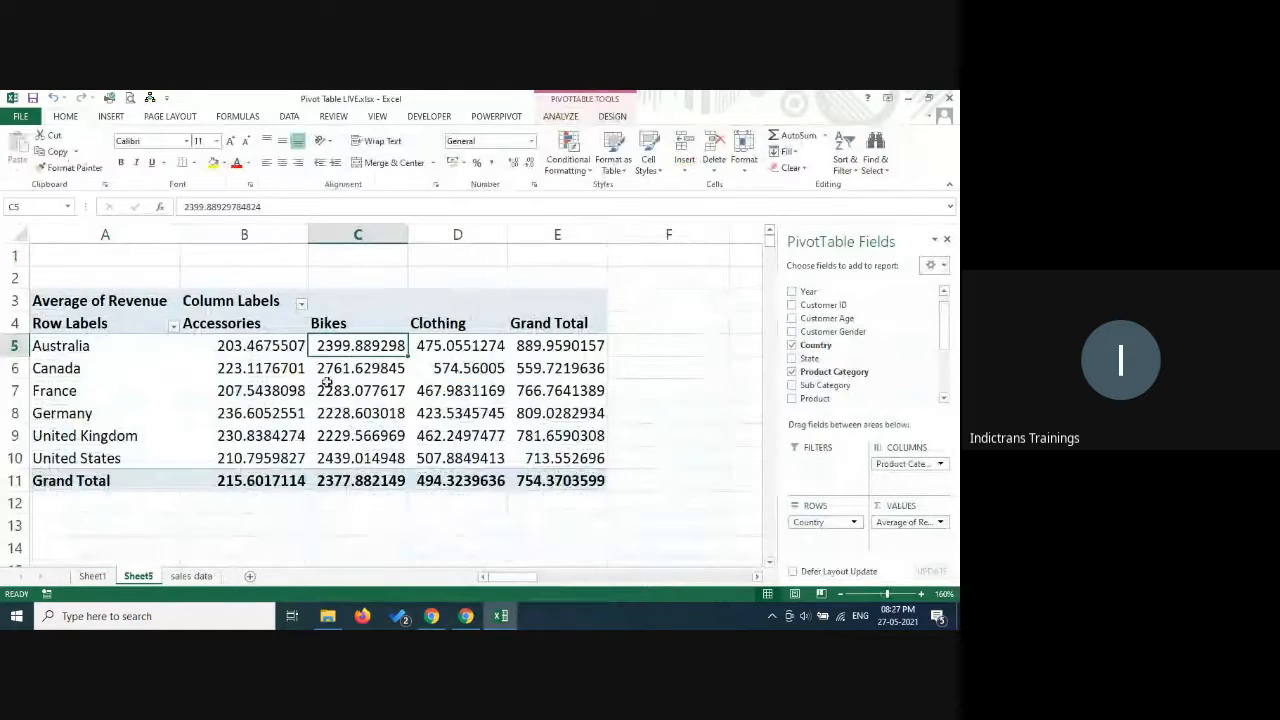
Change the Revenue value field to be summarized by Count.
left_click(943, 524)
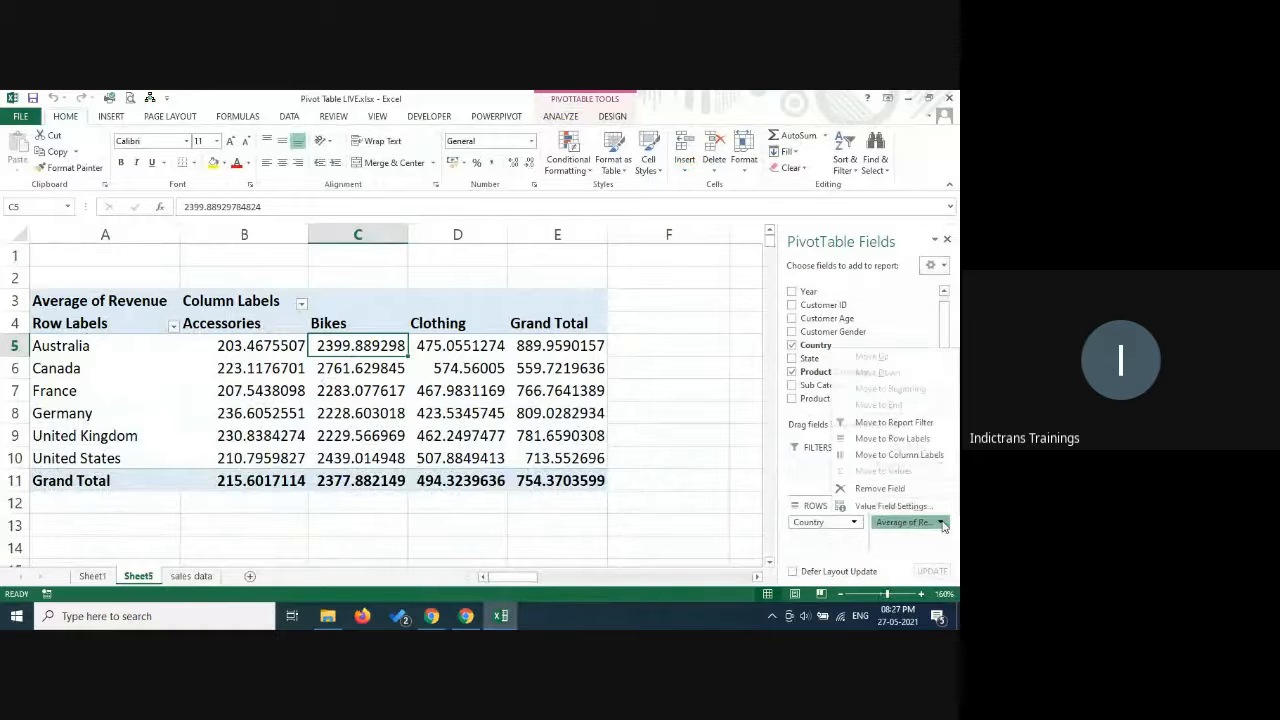
left_click(888, 507)
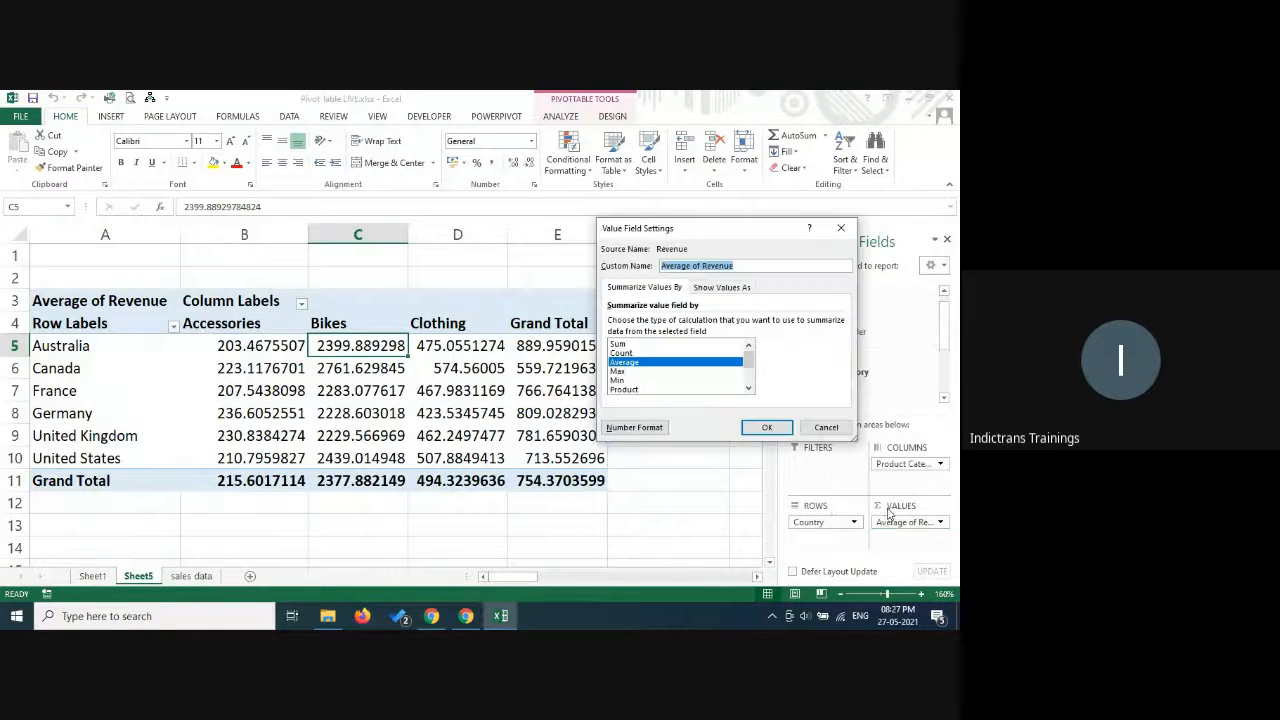
left_click(622, 353)
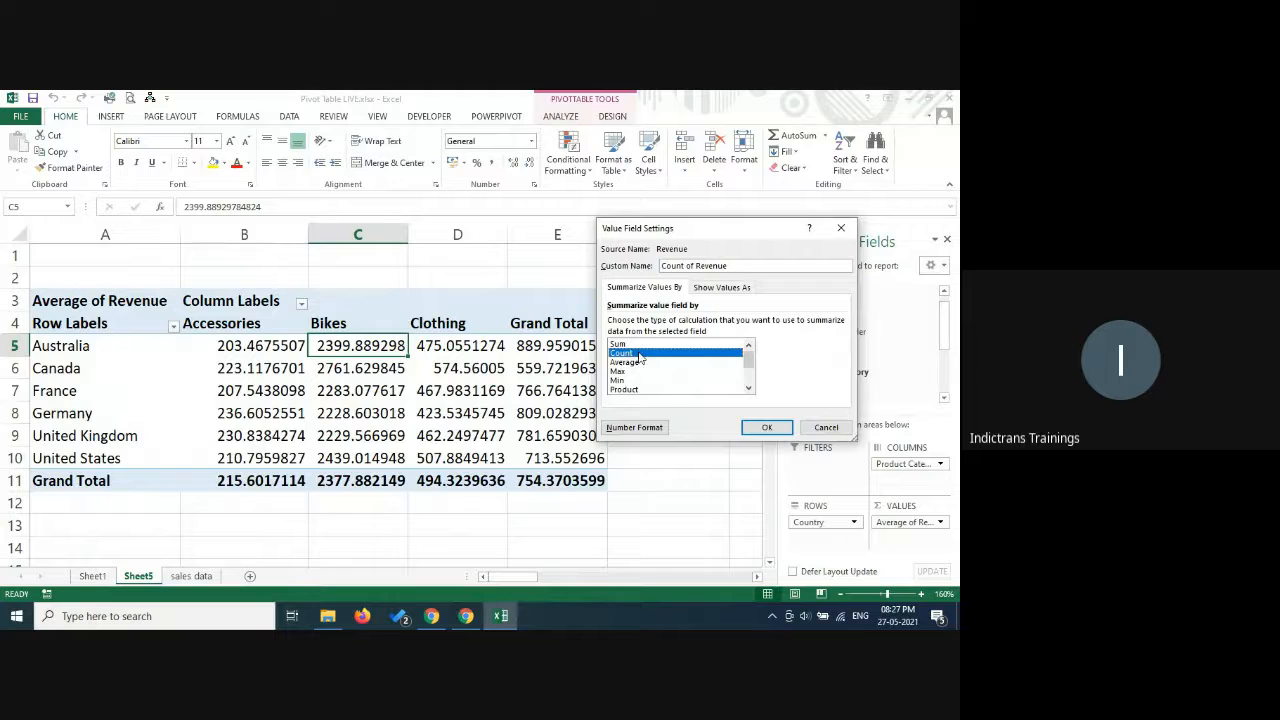
left_click(765, 427)
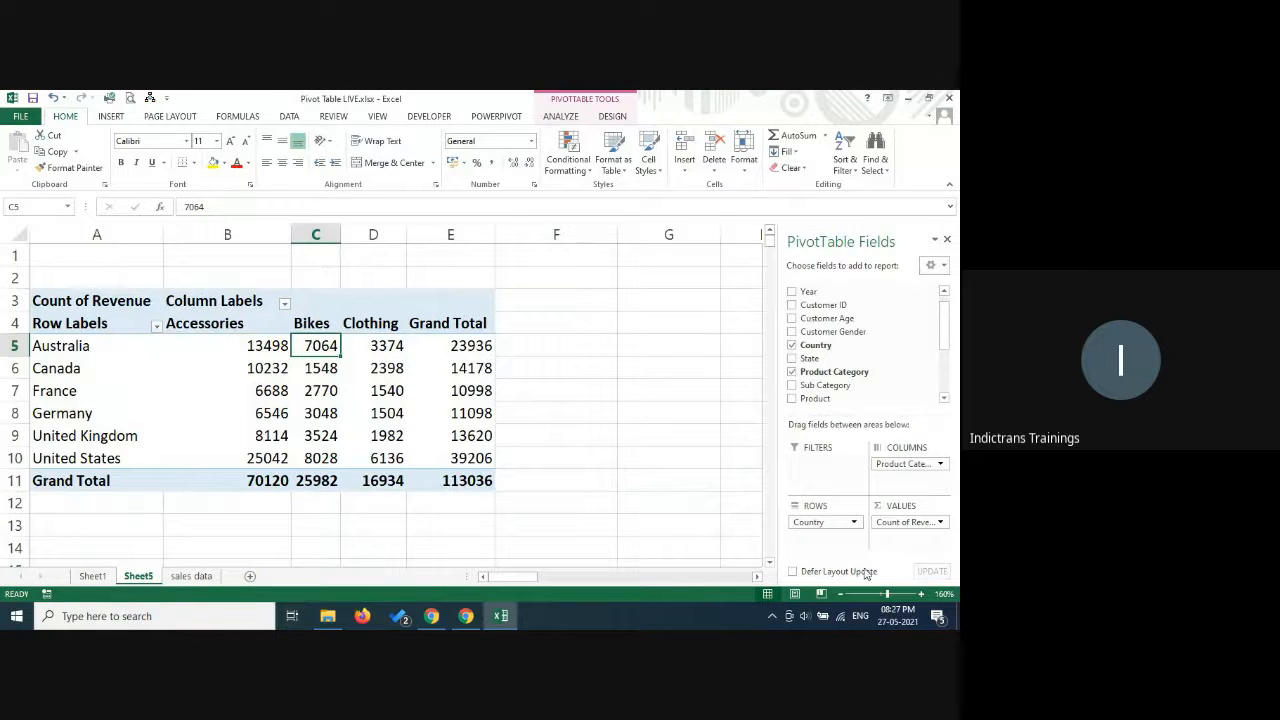
Set the Revenue value field back to being summarized by Sum.
left_click(940, 523)
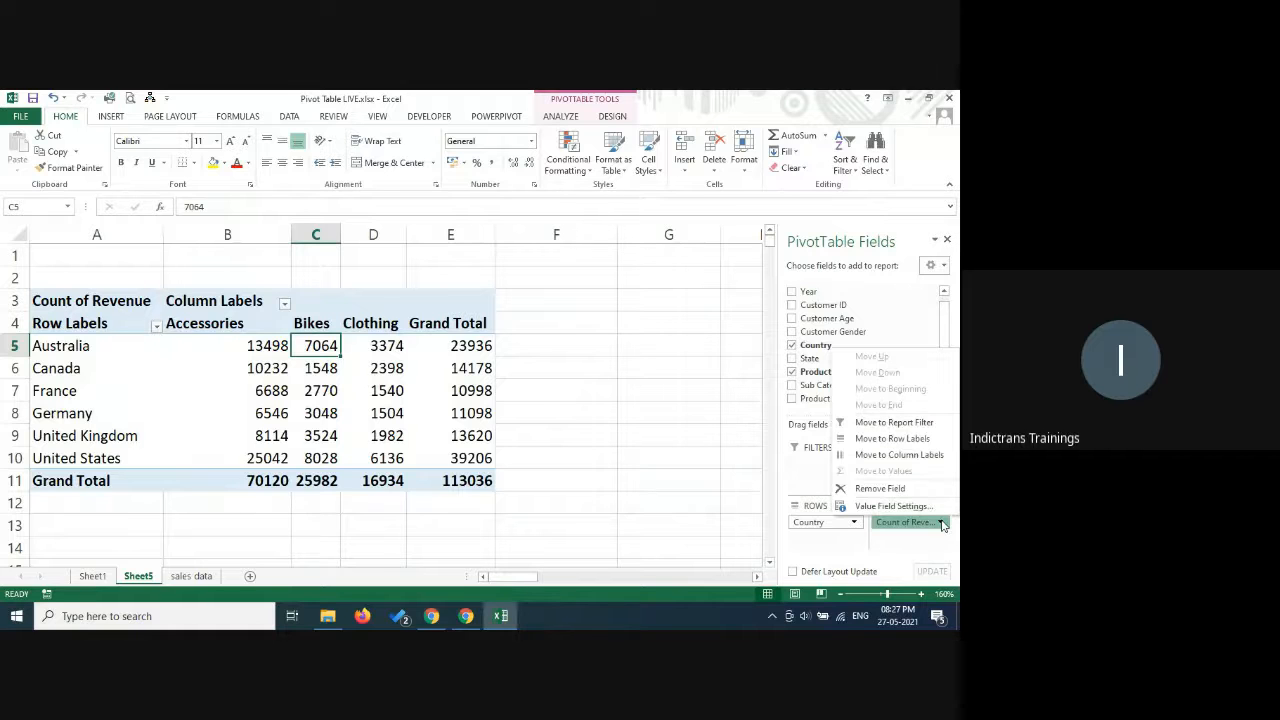
left_click(895, 506)
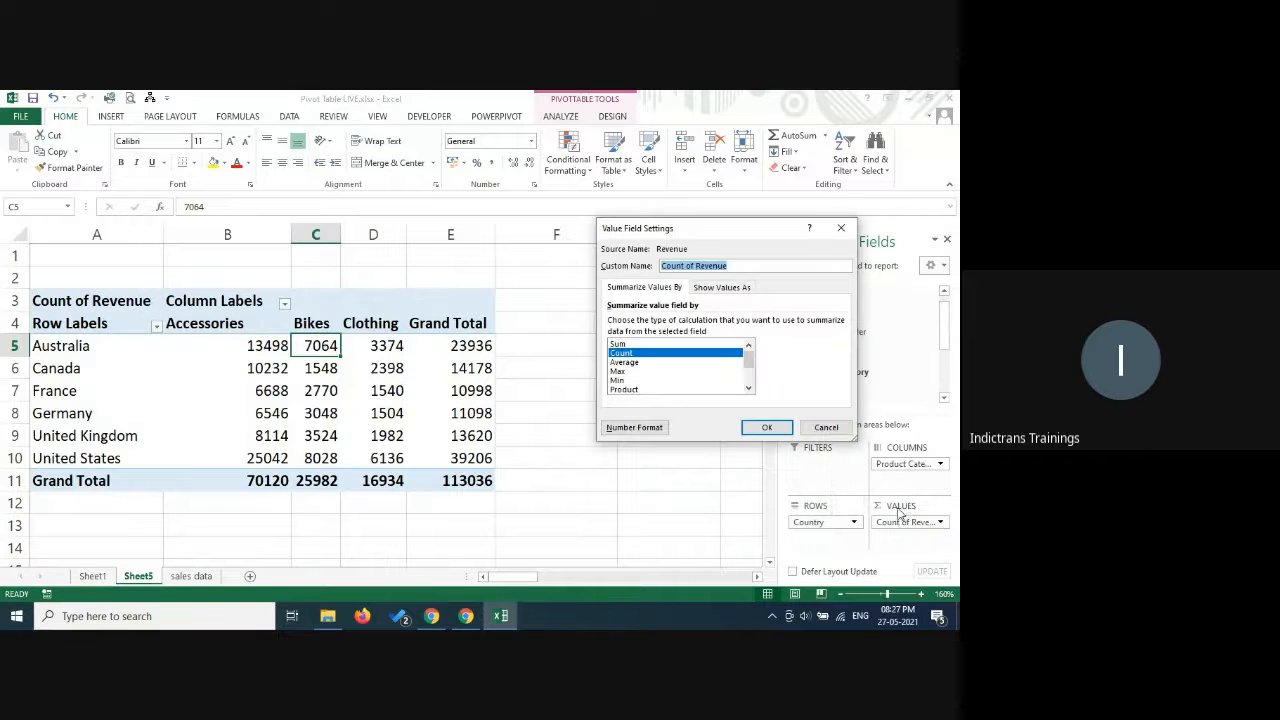
left_click(619, 344)
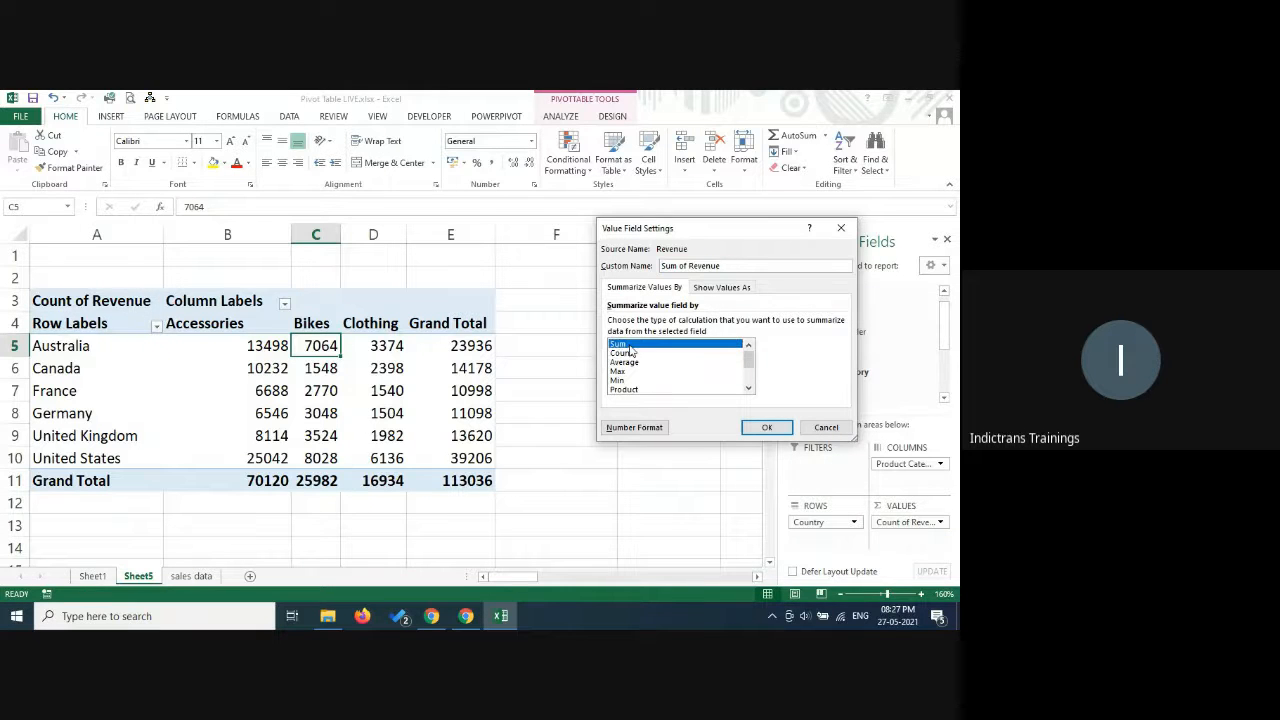
left_click(767, 428)
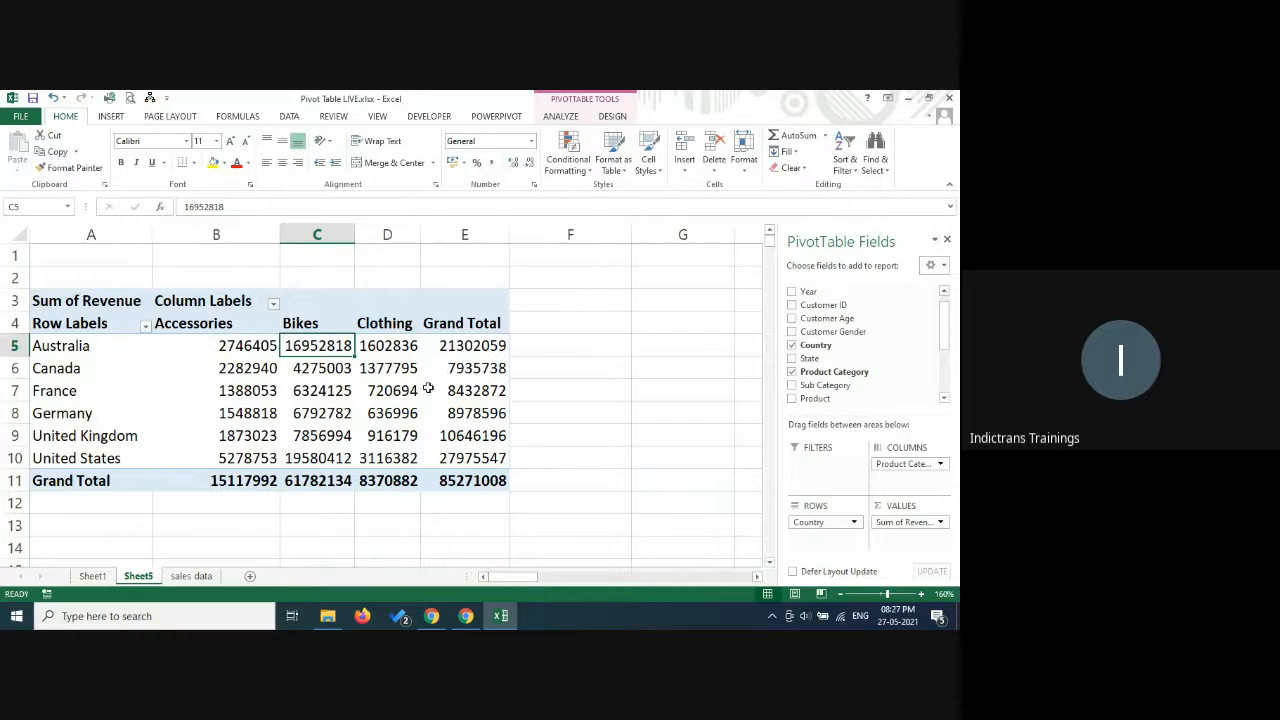
Show the Revenue values as % of Grand Total and inspect individual country shares for Accessories, Bikes and Clothing.
left_click(941, 523)
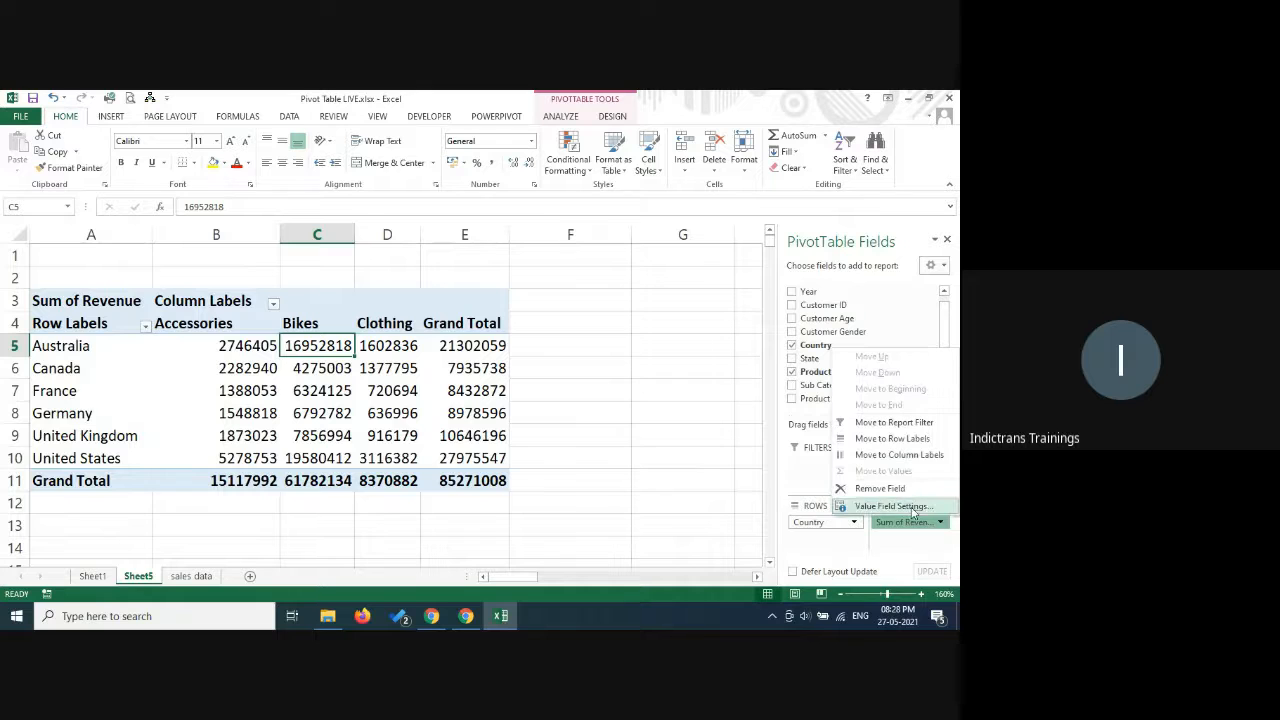
left_click(893, 506)
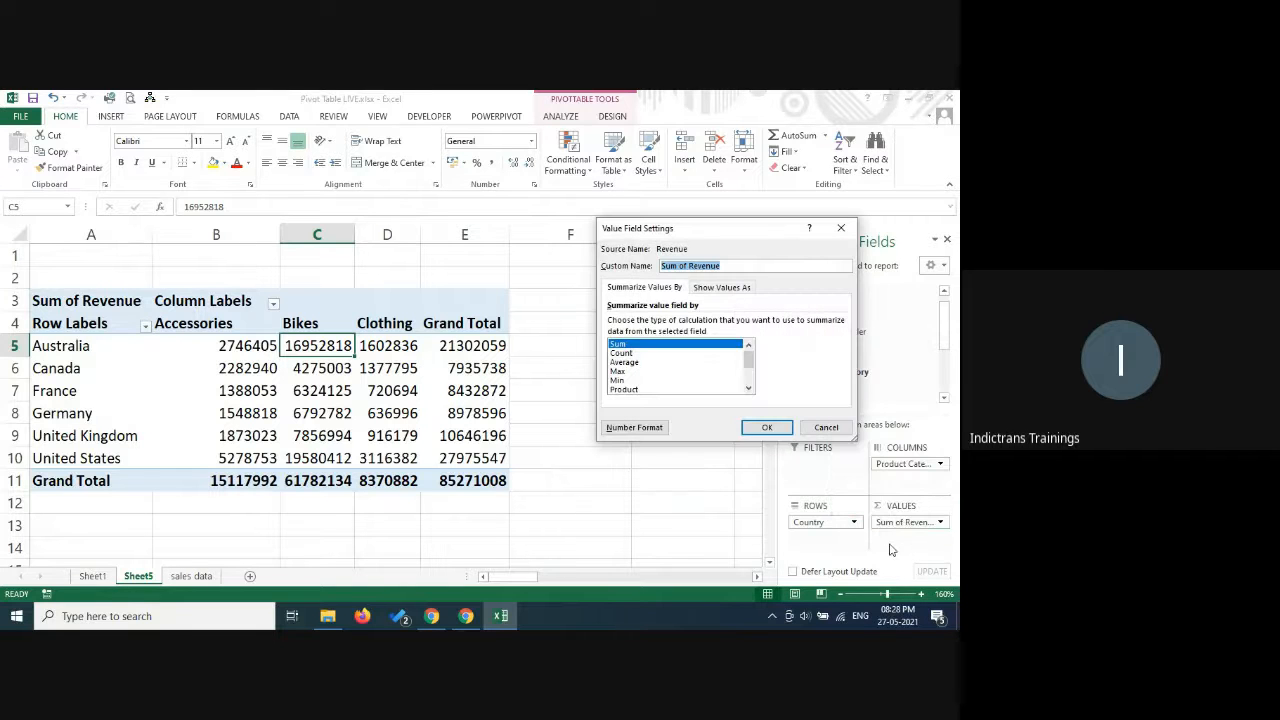
left_click(736, 288)
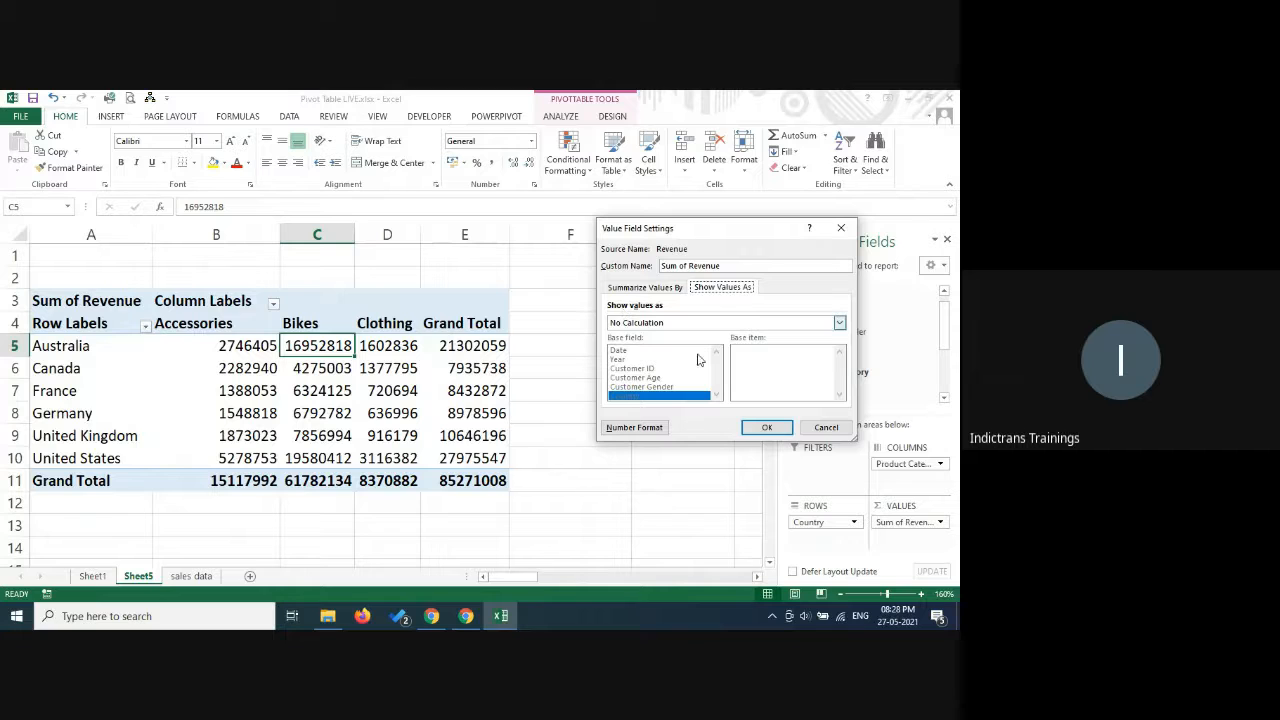
left_click(718, 328)
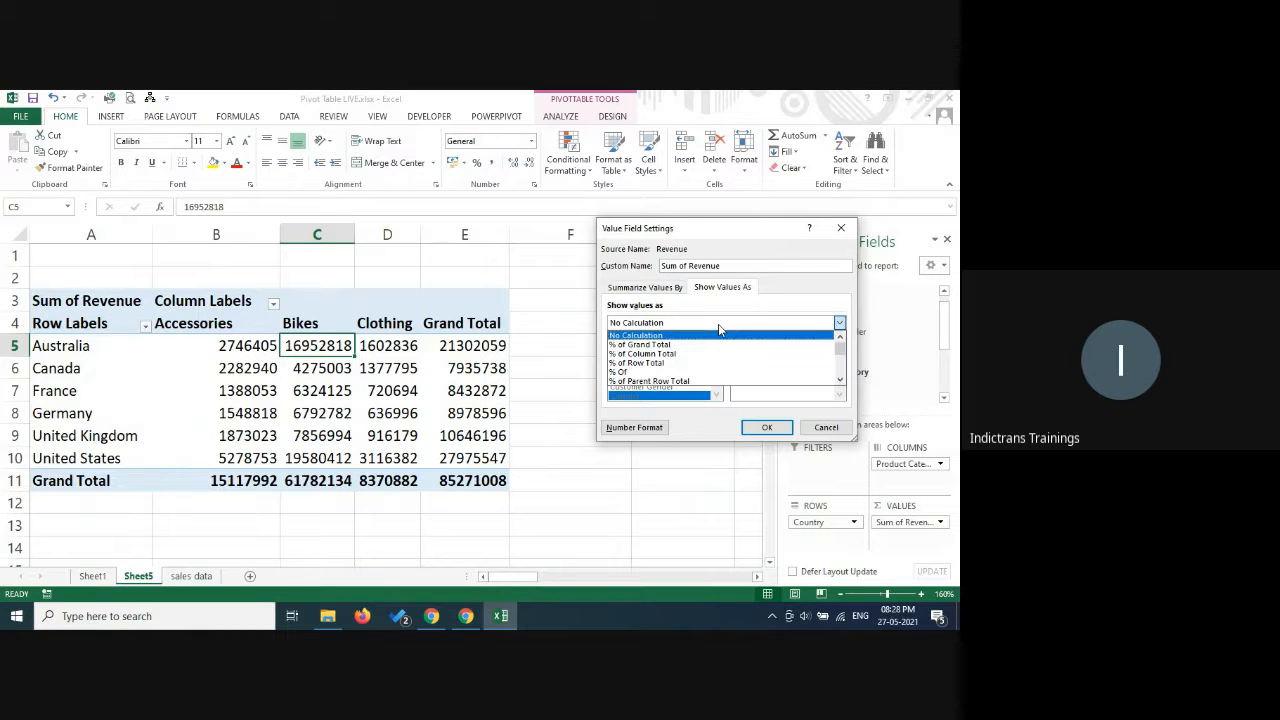
left_click(662, 345)
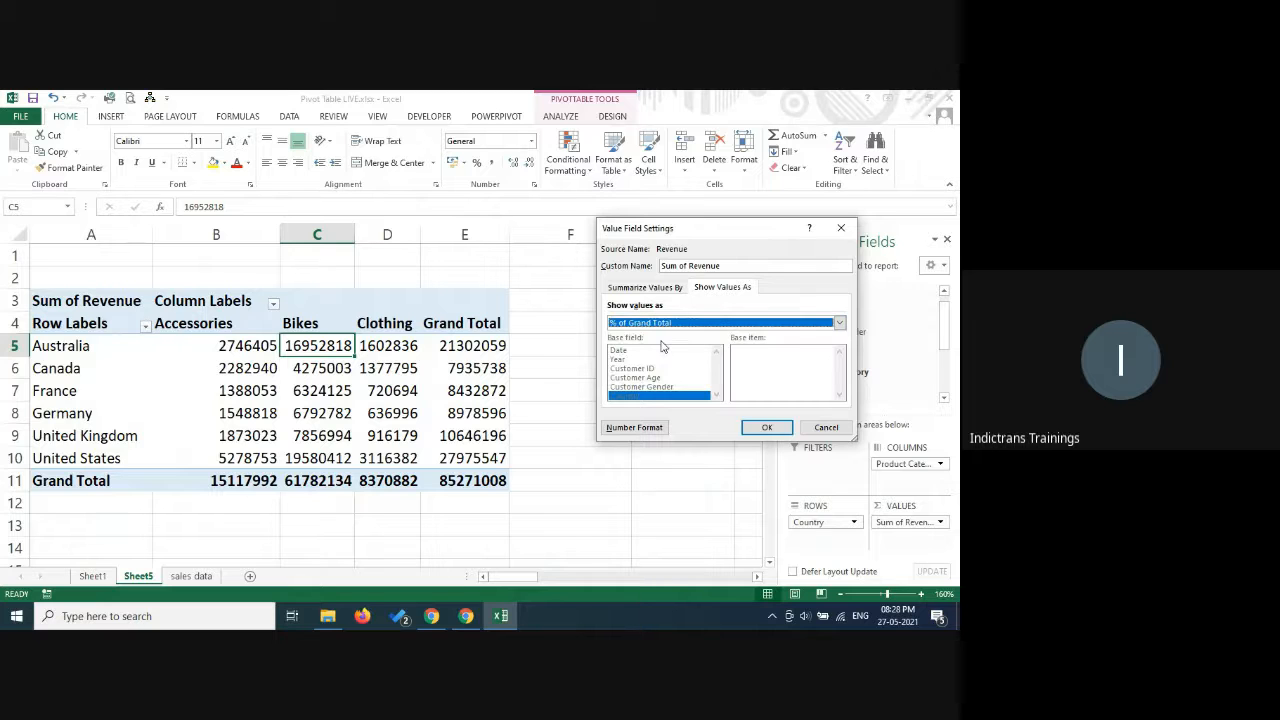
left_click(767, 428)
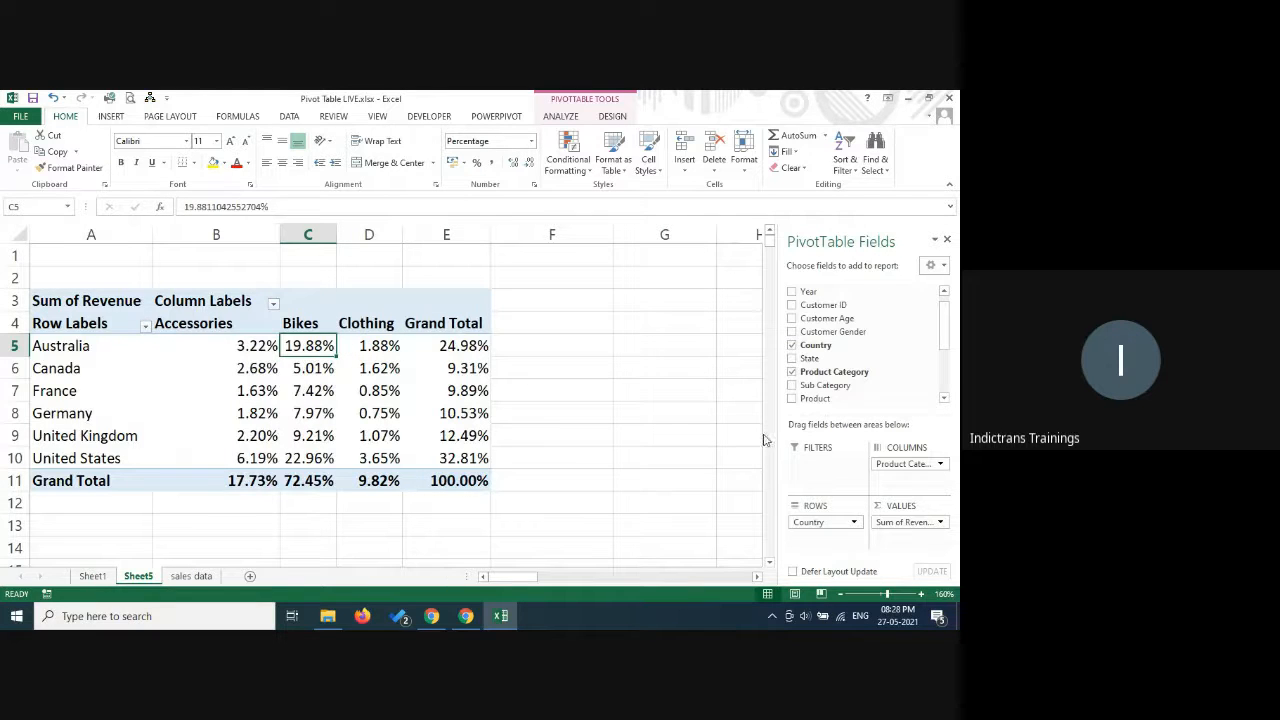
left_click(241, 346)
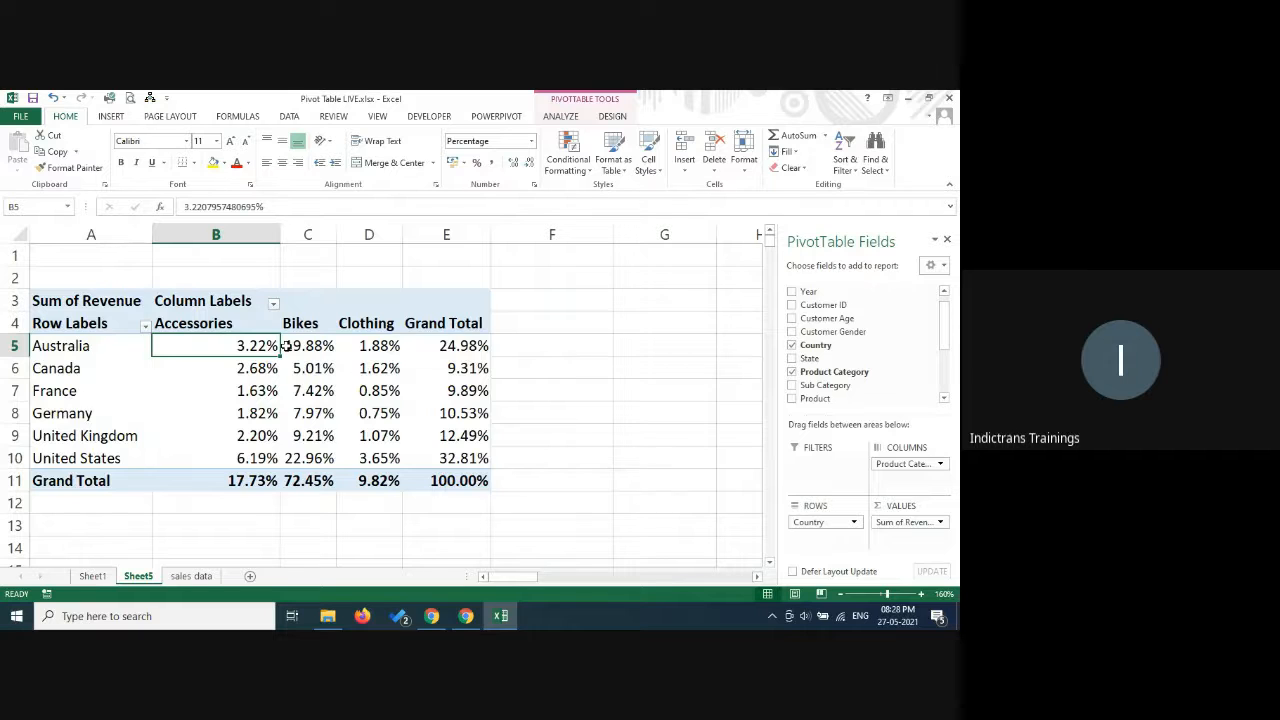
left_click(304, 347)
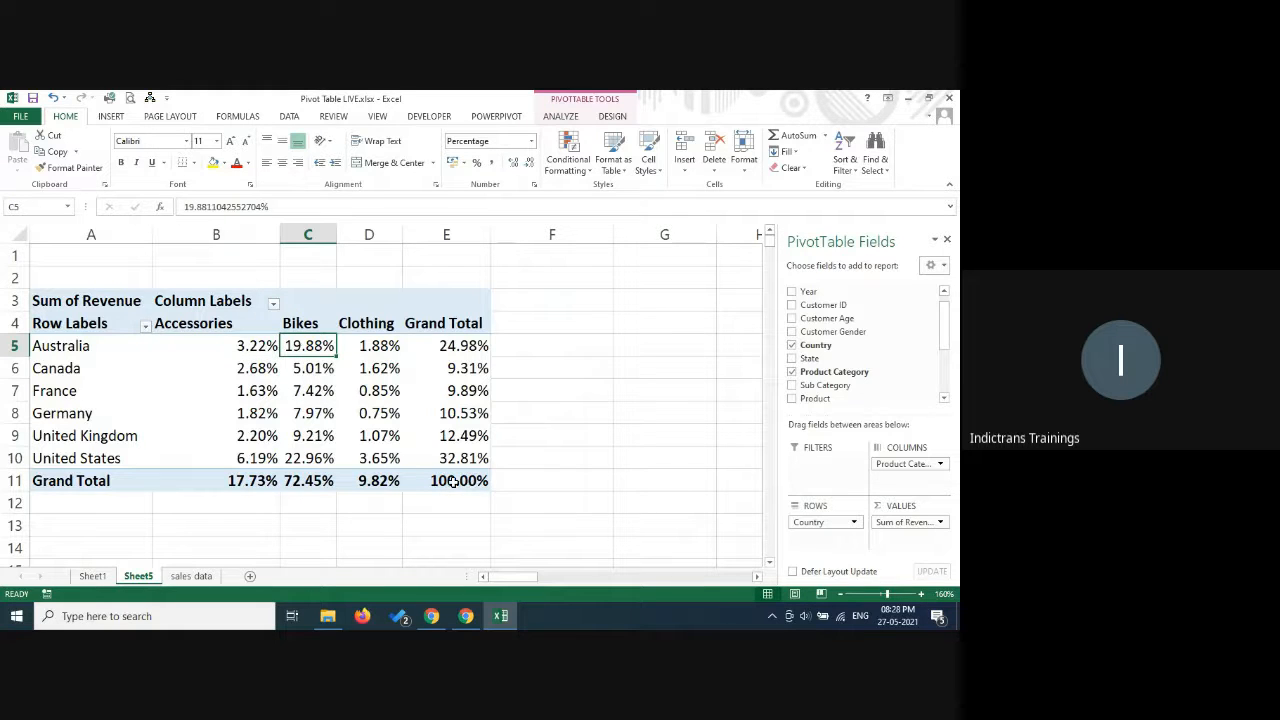
mouse_move(466, 481)
left_click(314, 459)
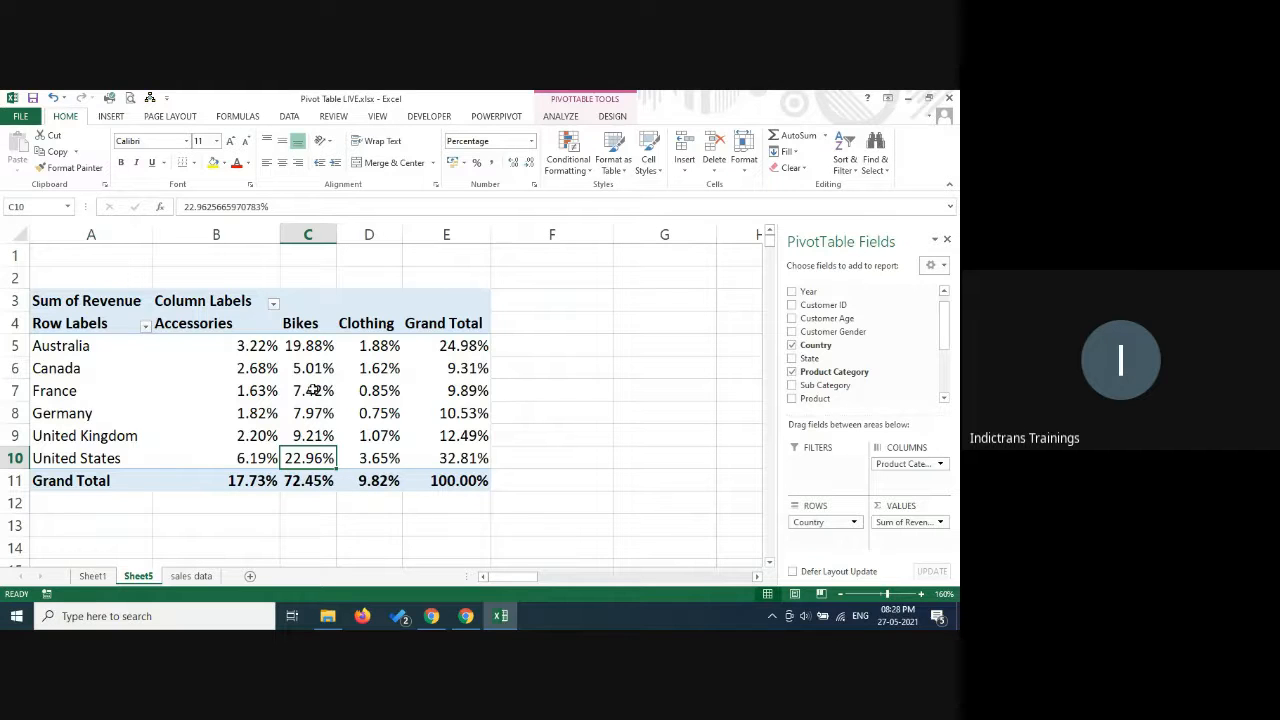
left_click(374, 410)
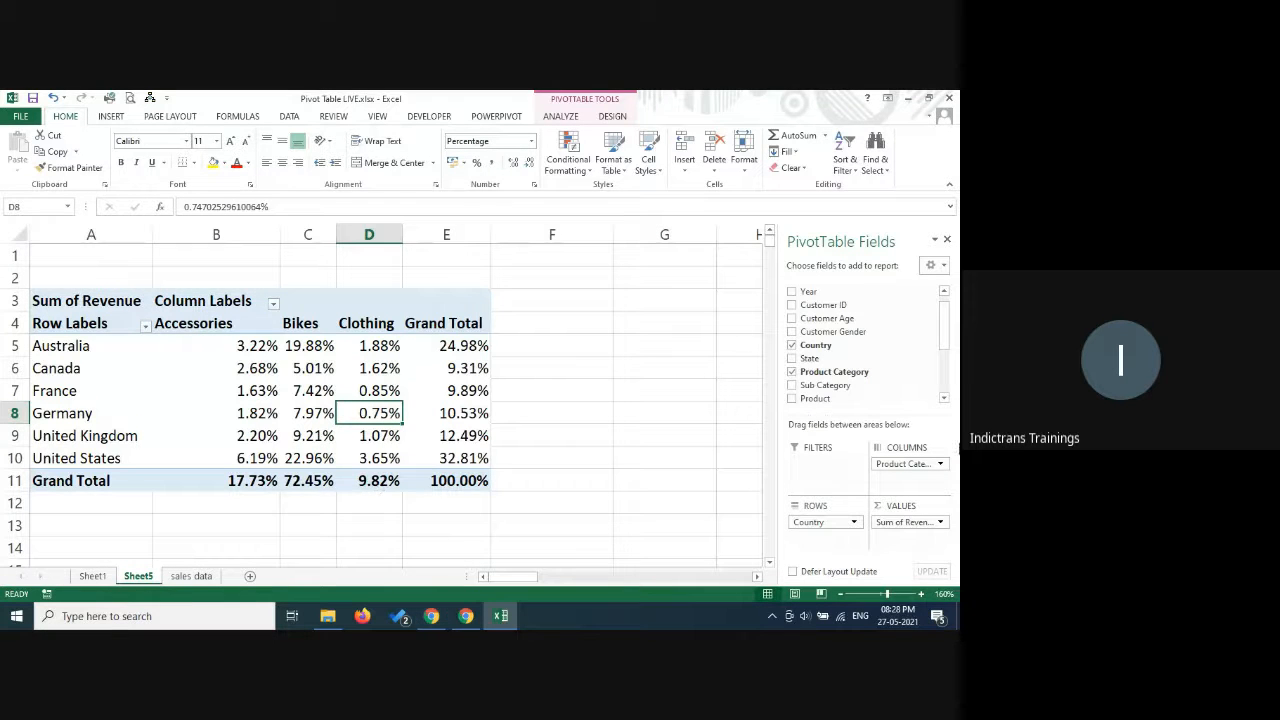
Show the Revenue values as % of Column Total and inspect the United States and Australia shares.
left_click(940, 522)
left_click(893, 505)
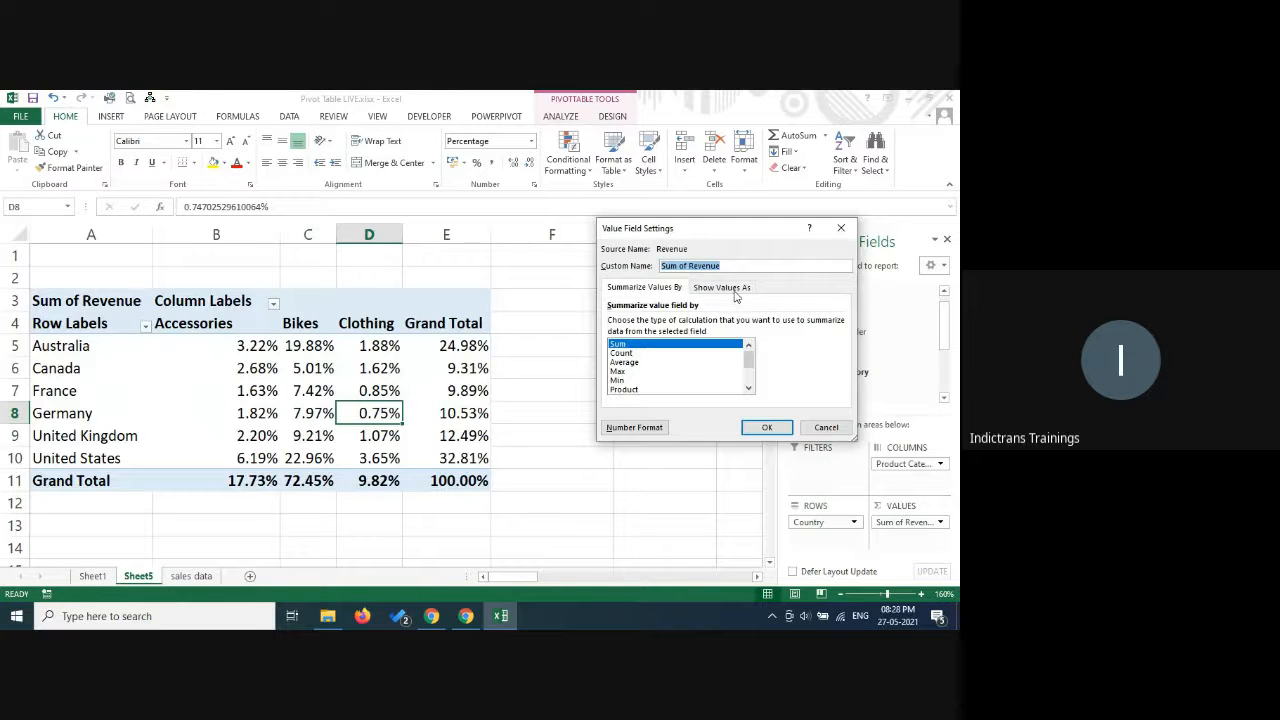
left_click(736, 290)
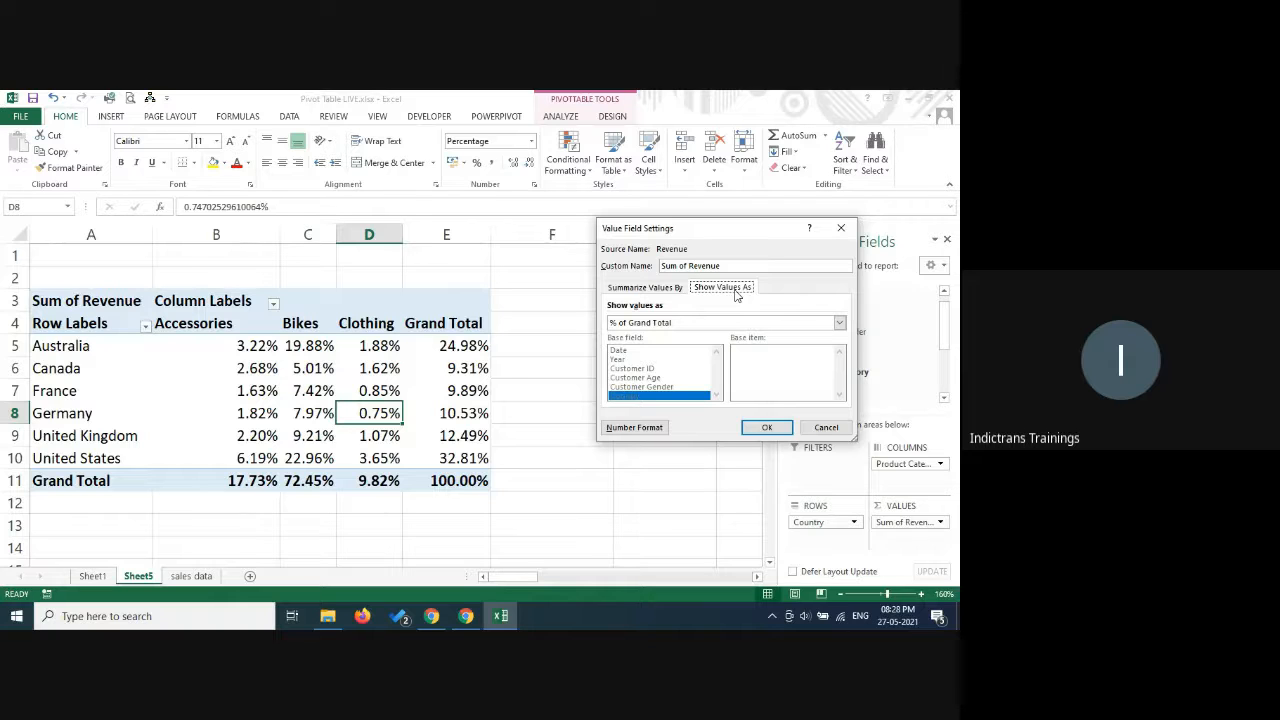
left_click(684, 324)
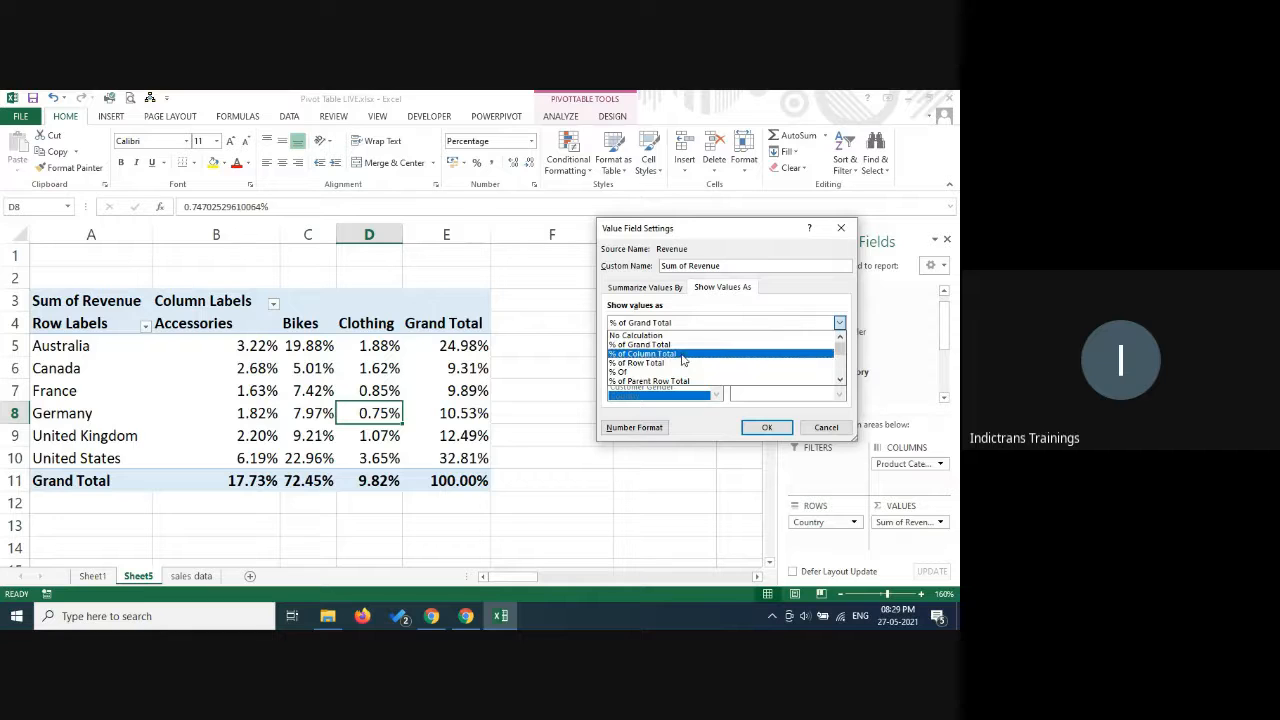
left_click(686, 355)
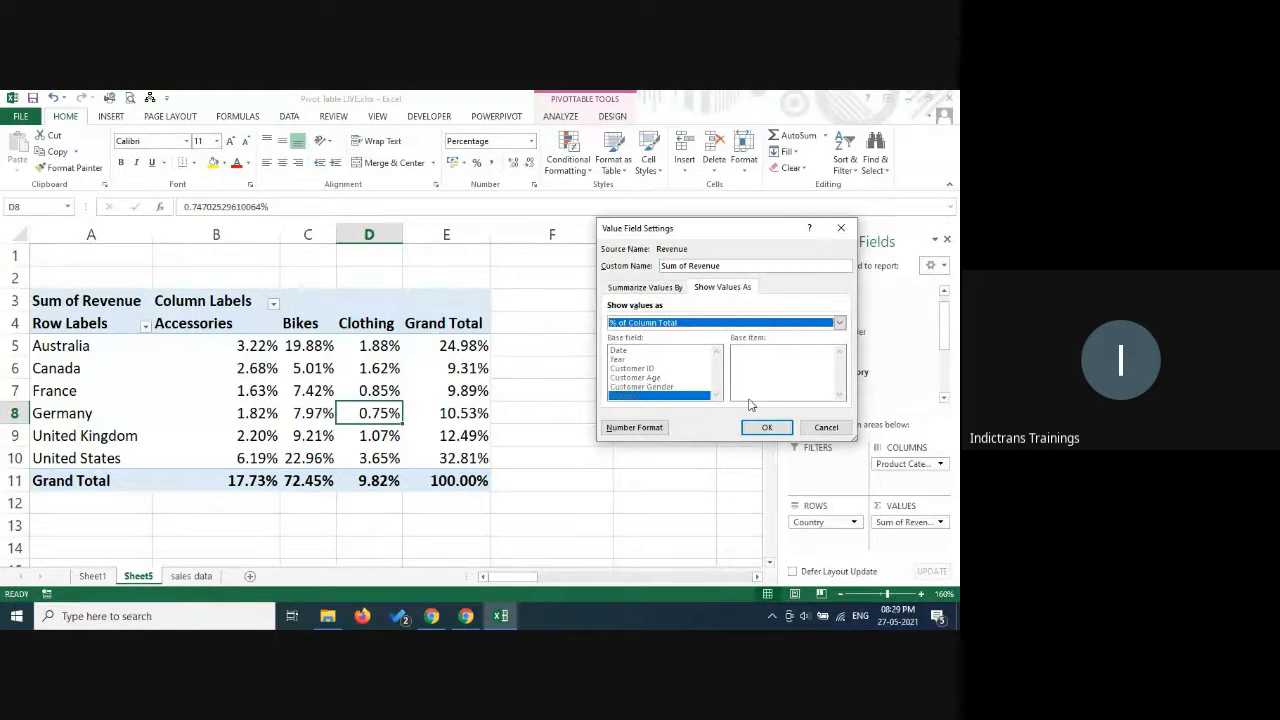
left_click(766, 427)
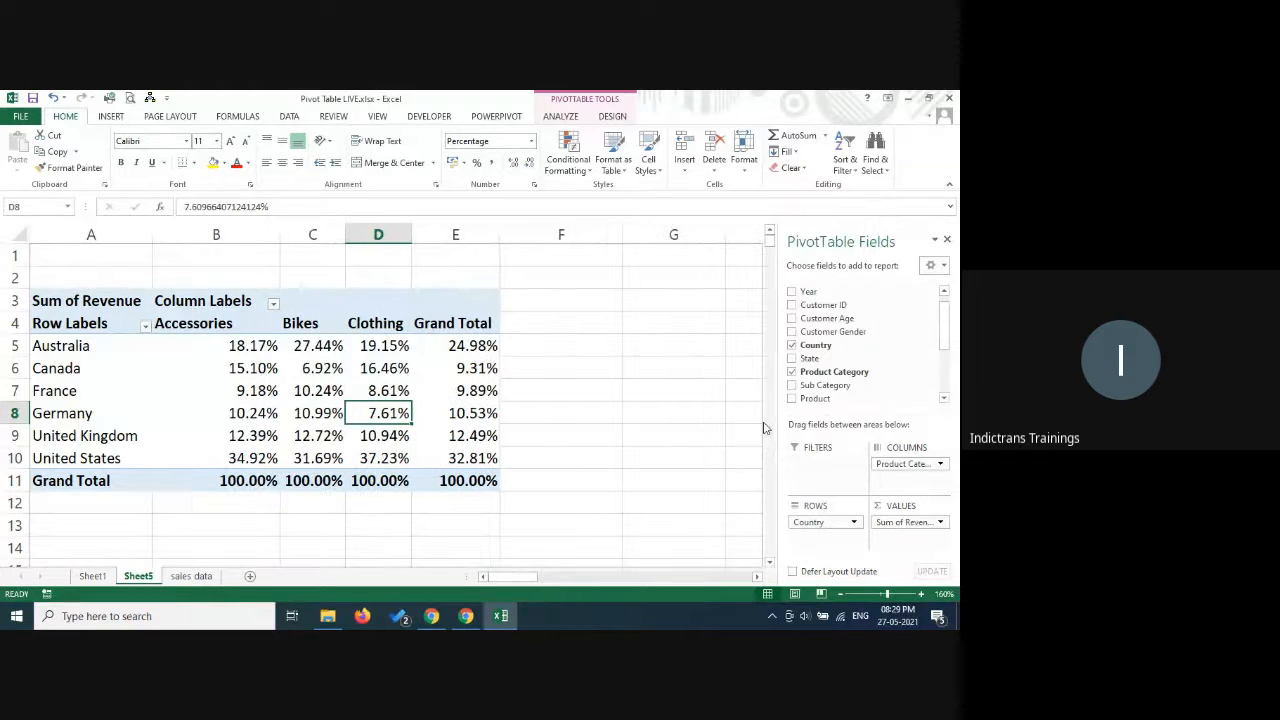
left_click(238, 458)
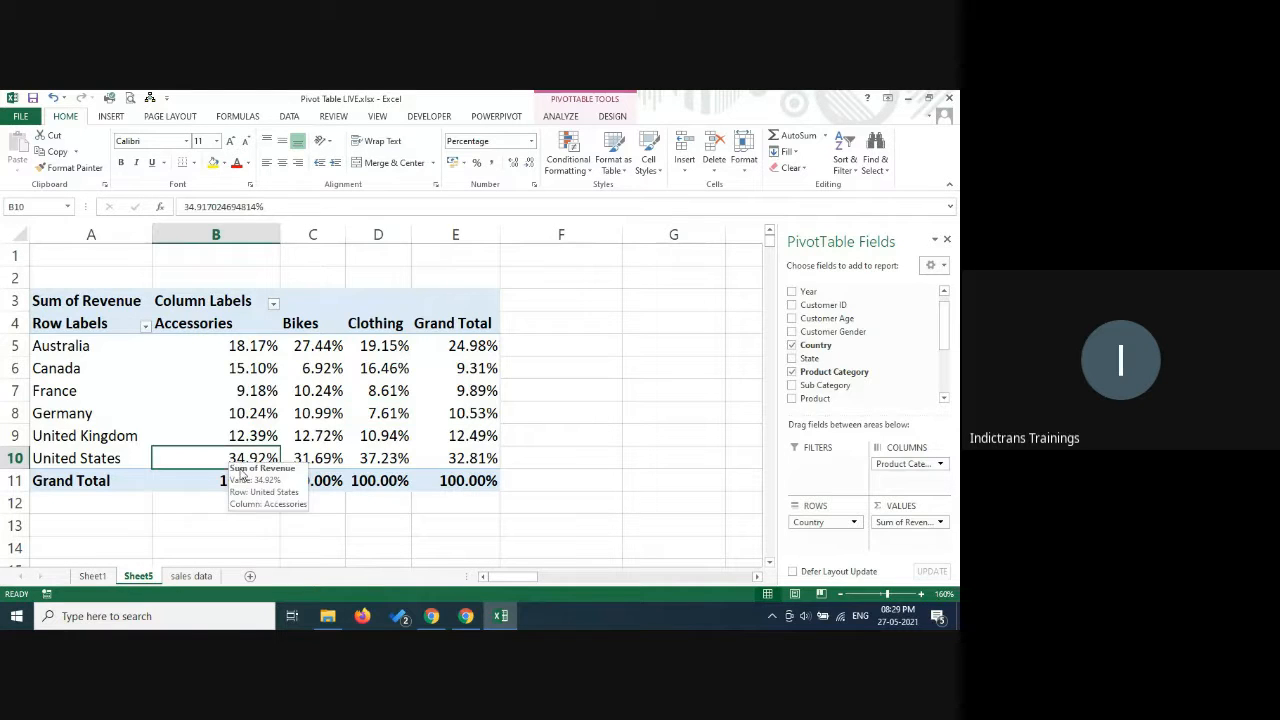
left_click(315, 459)
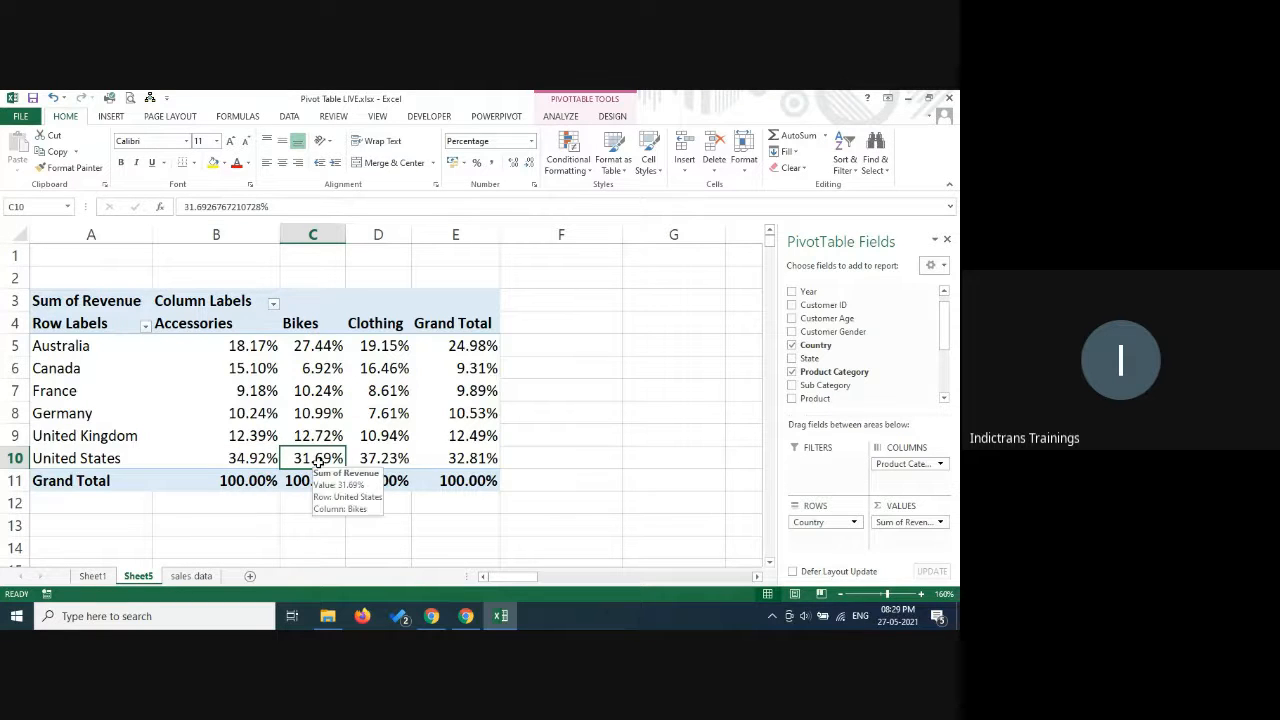
left_click(321, 350)
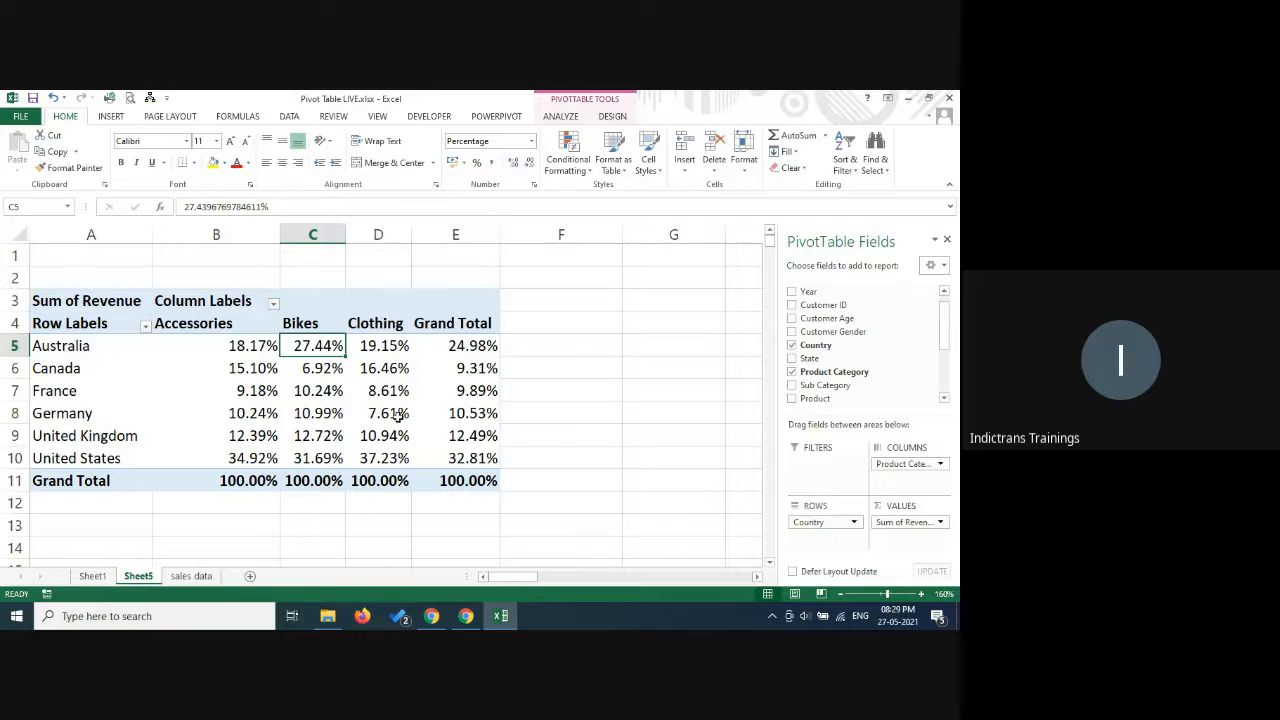
Set the Revenue value field to show values with No Calculation.
left_click(906, 521)
left_click(884, 508)
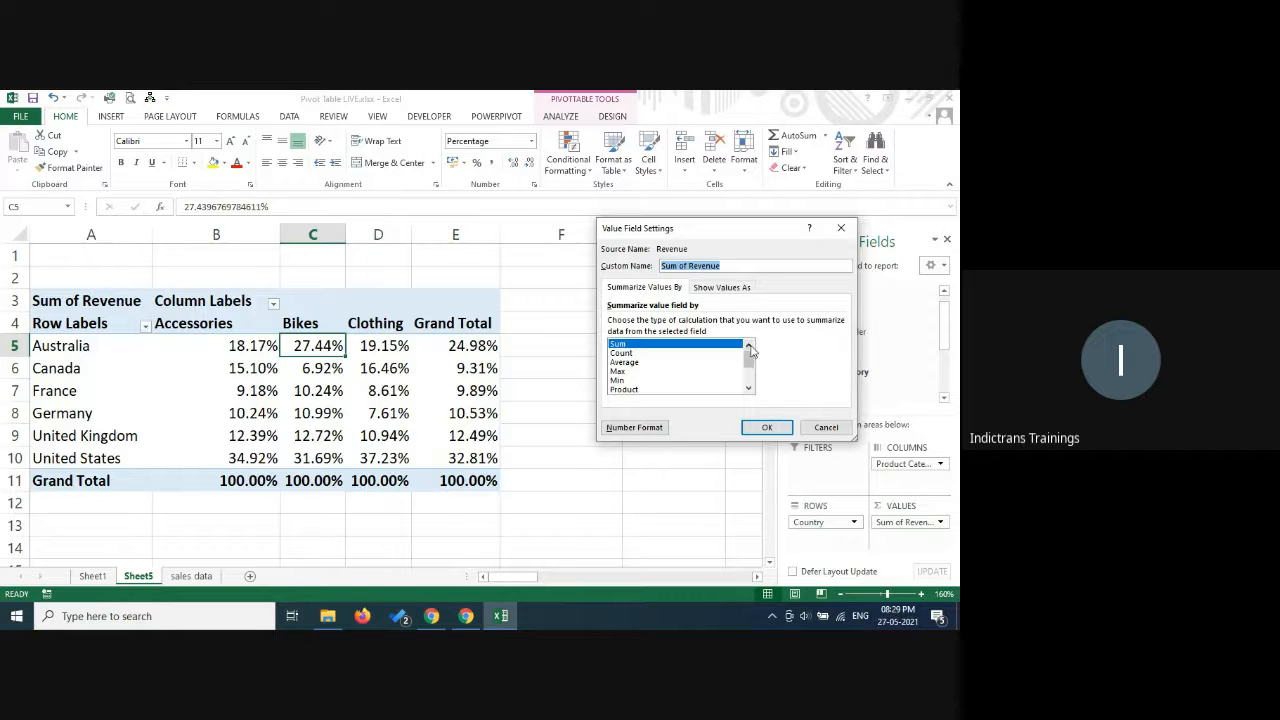
left_click(729, 287)
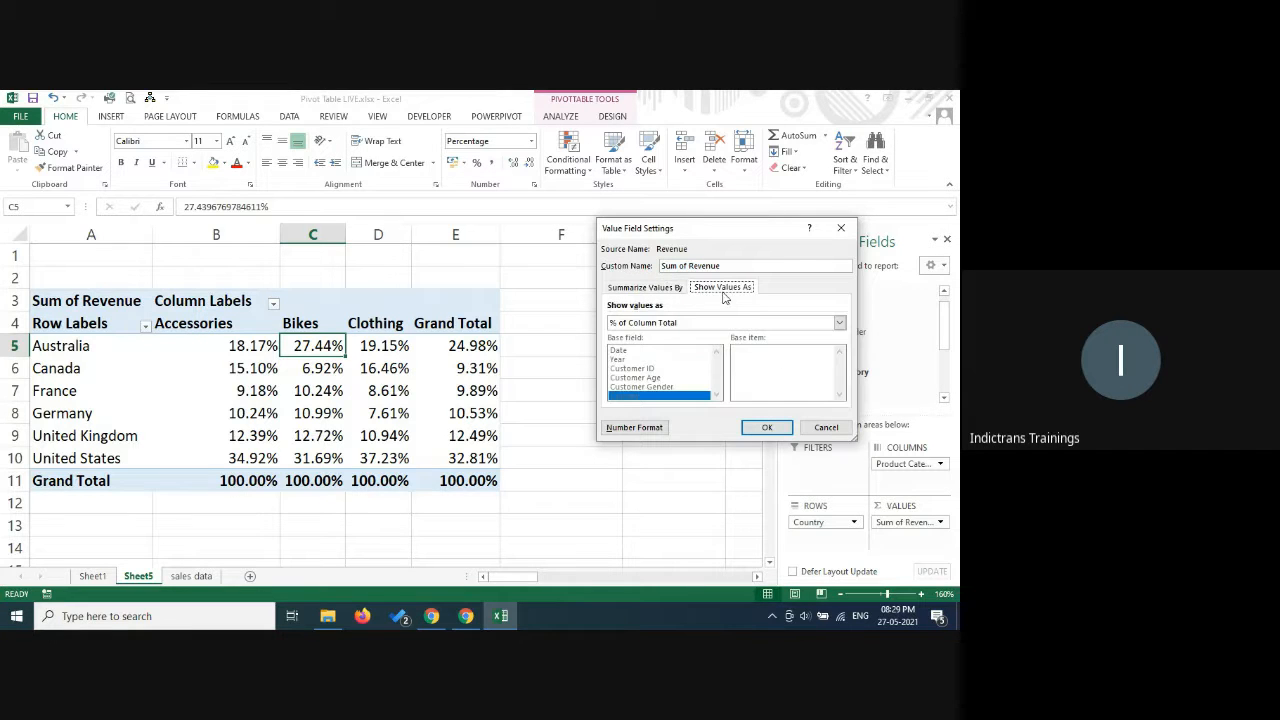
left_click(665, 322)
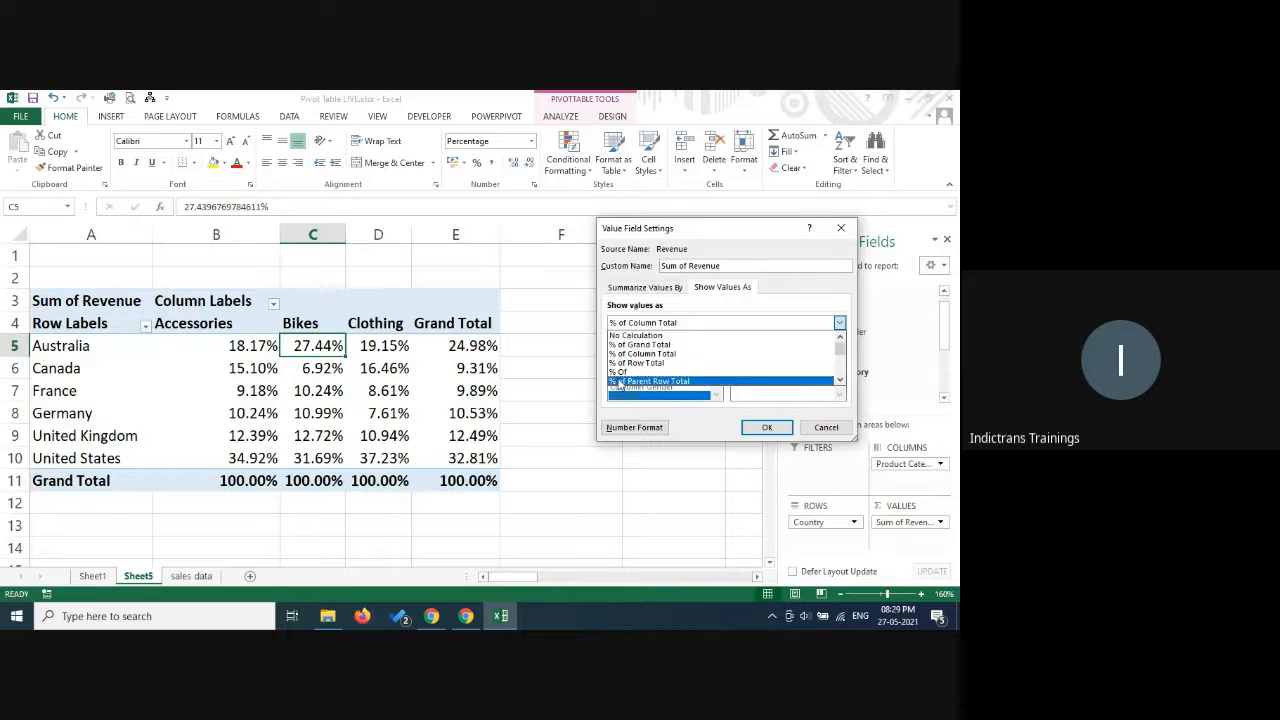
left_click(650, 337)
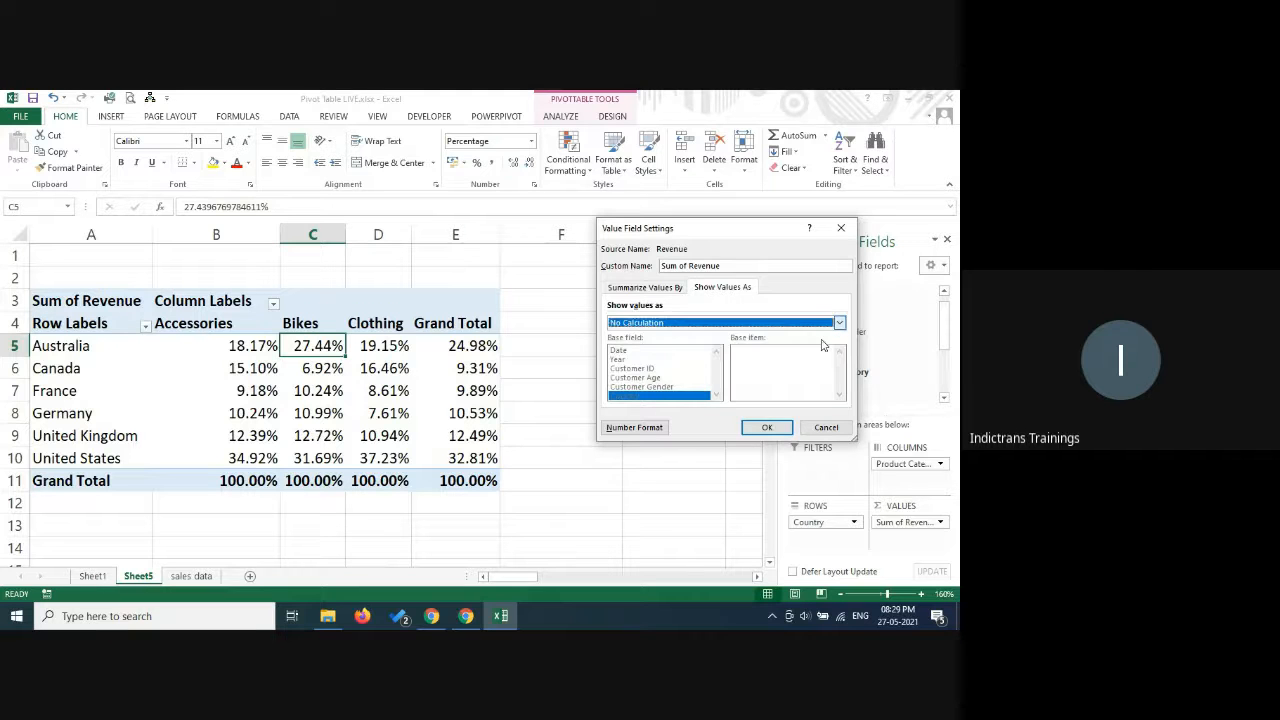
left_click(767, 427)
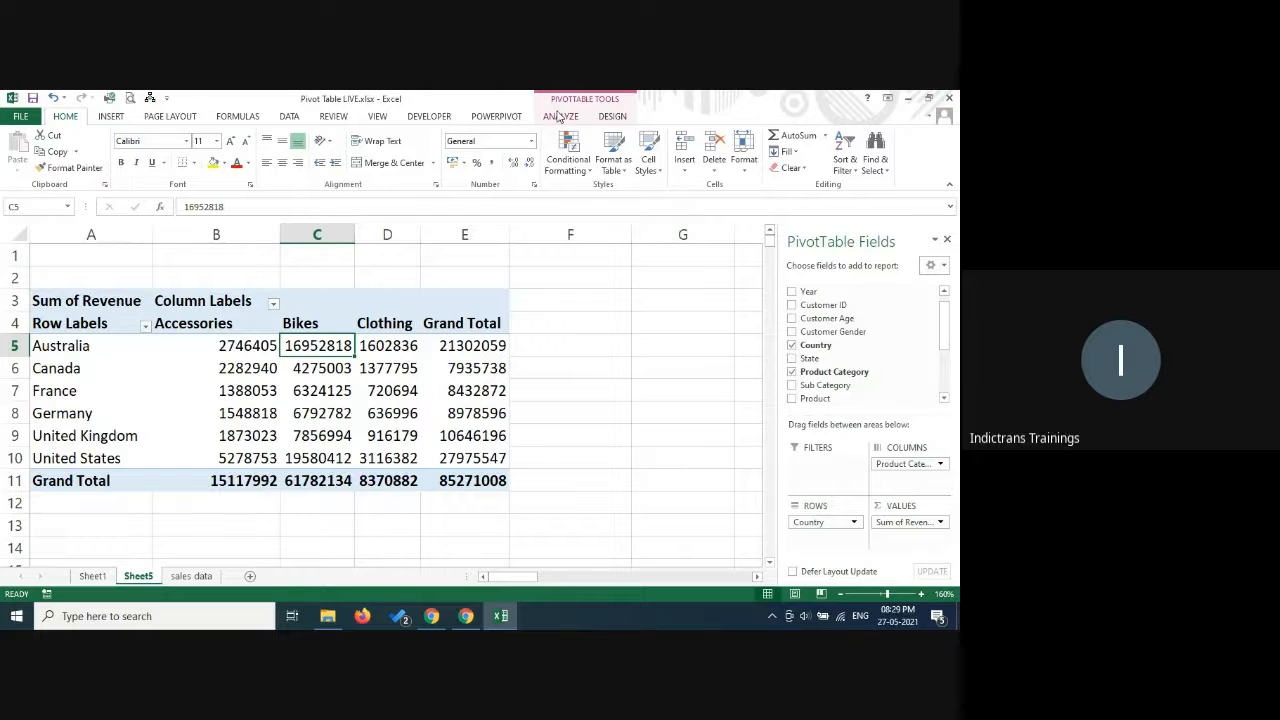
Apply the light orange PivotTable style and turn on banded rows.
left_click(597, 106)
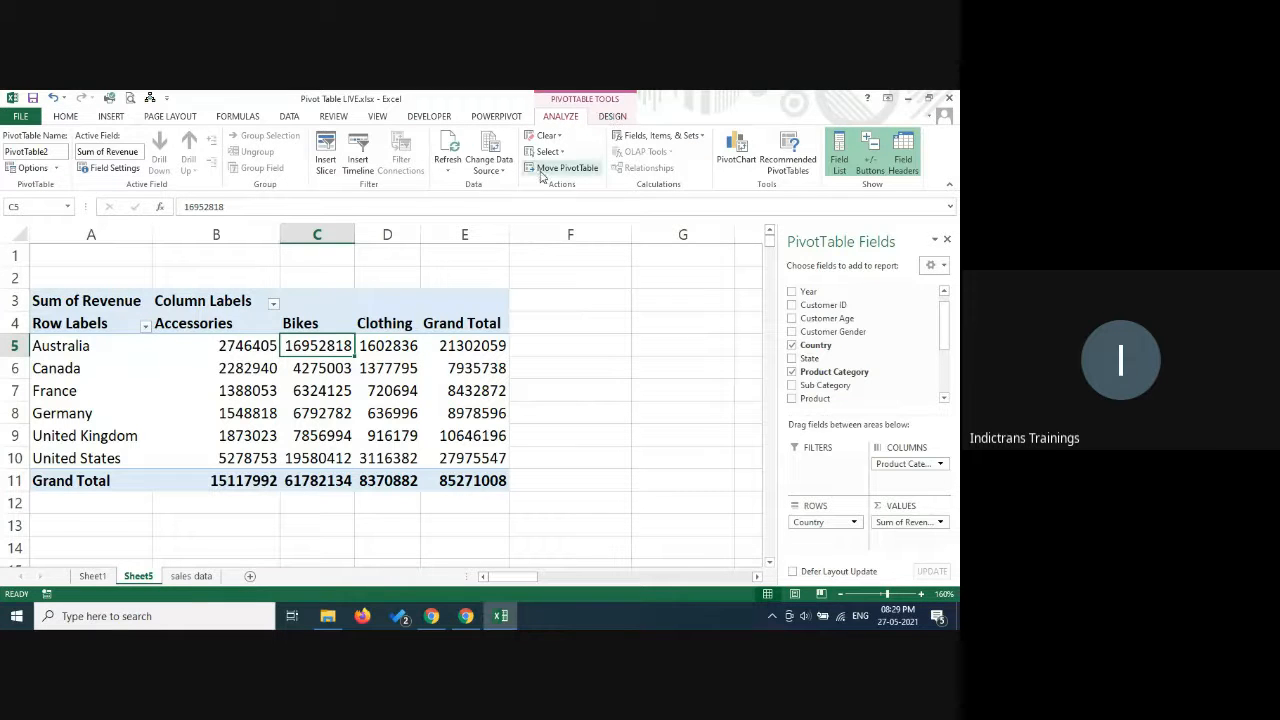
left_click(612, 117)
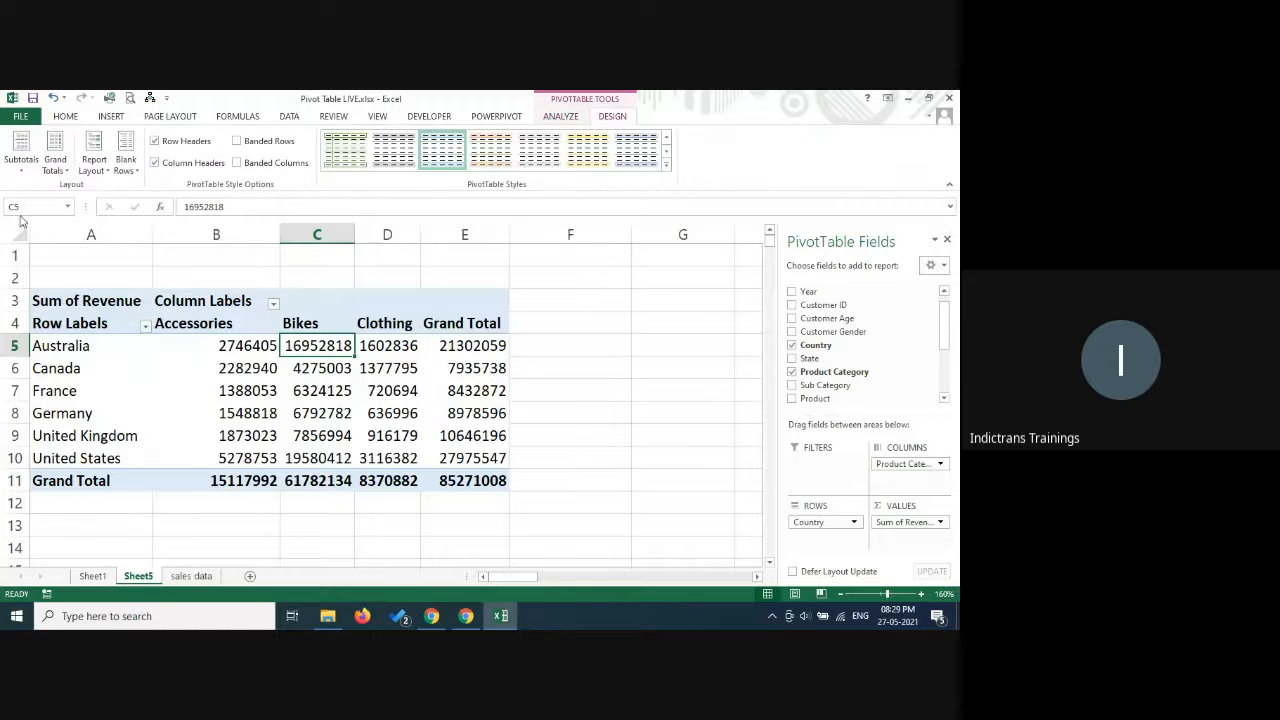
left_click(560, 117)
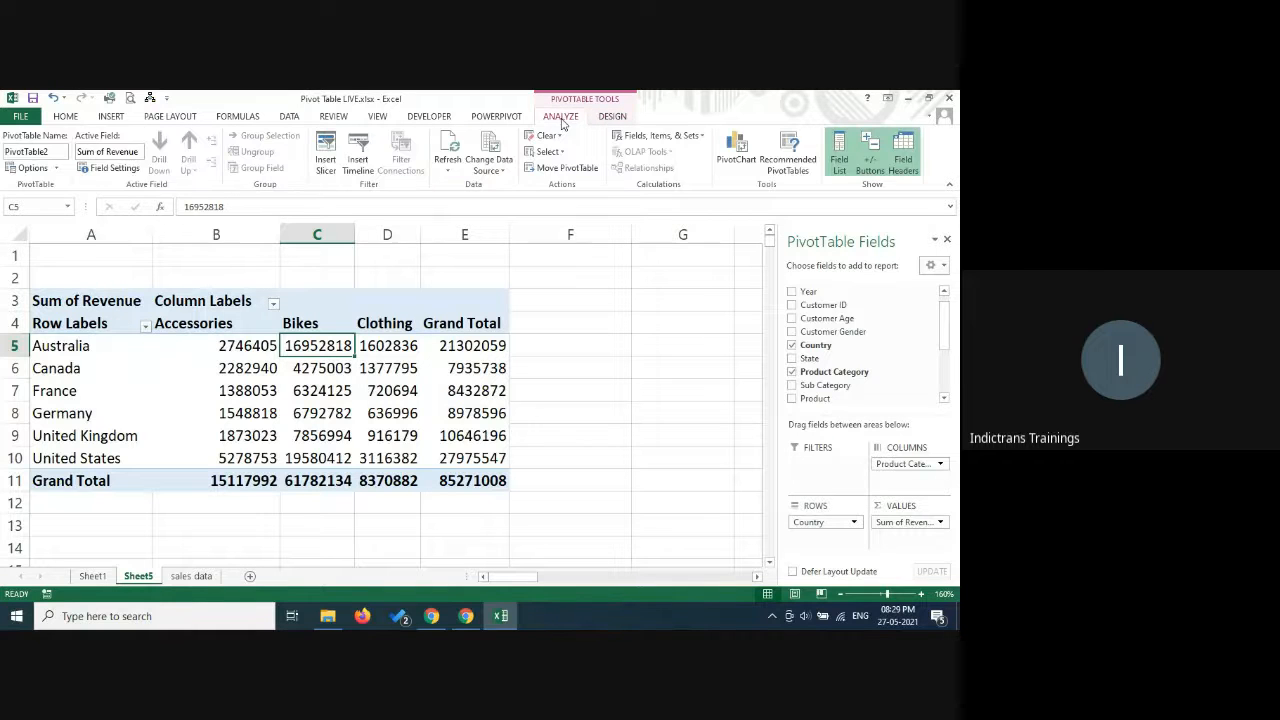
left_click(613, 117)
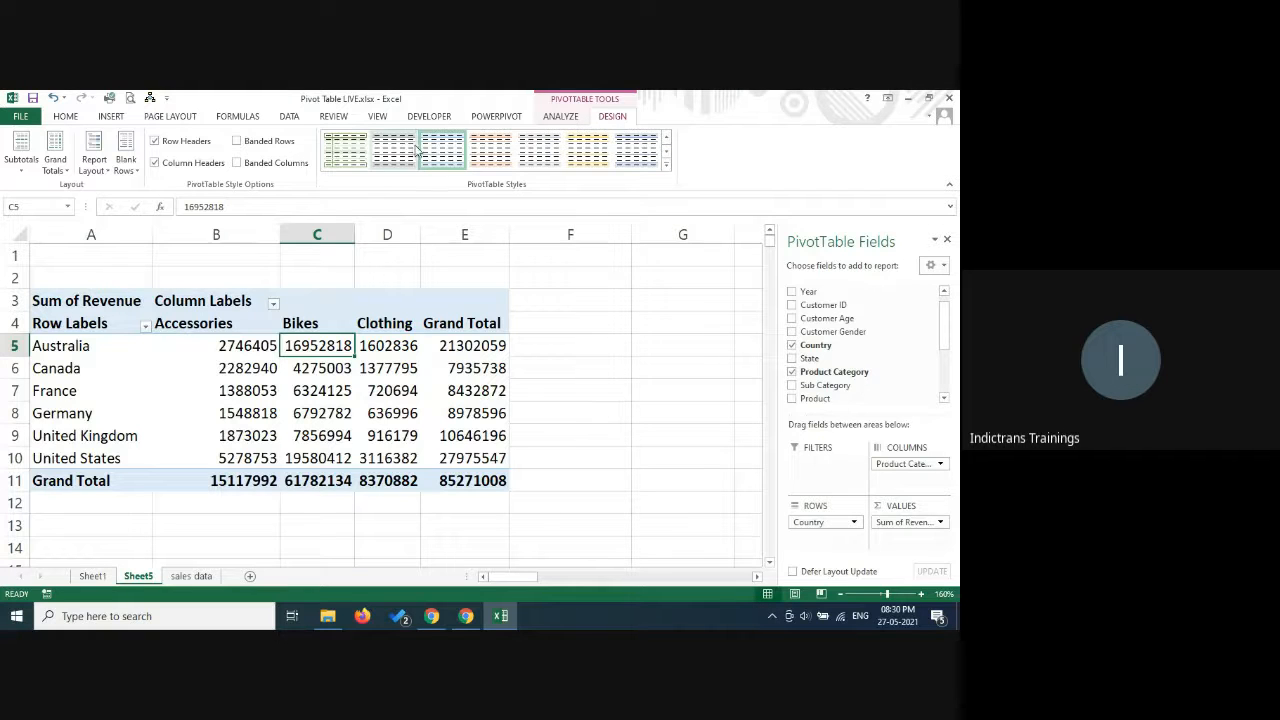
left_click(552, 160)
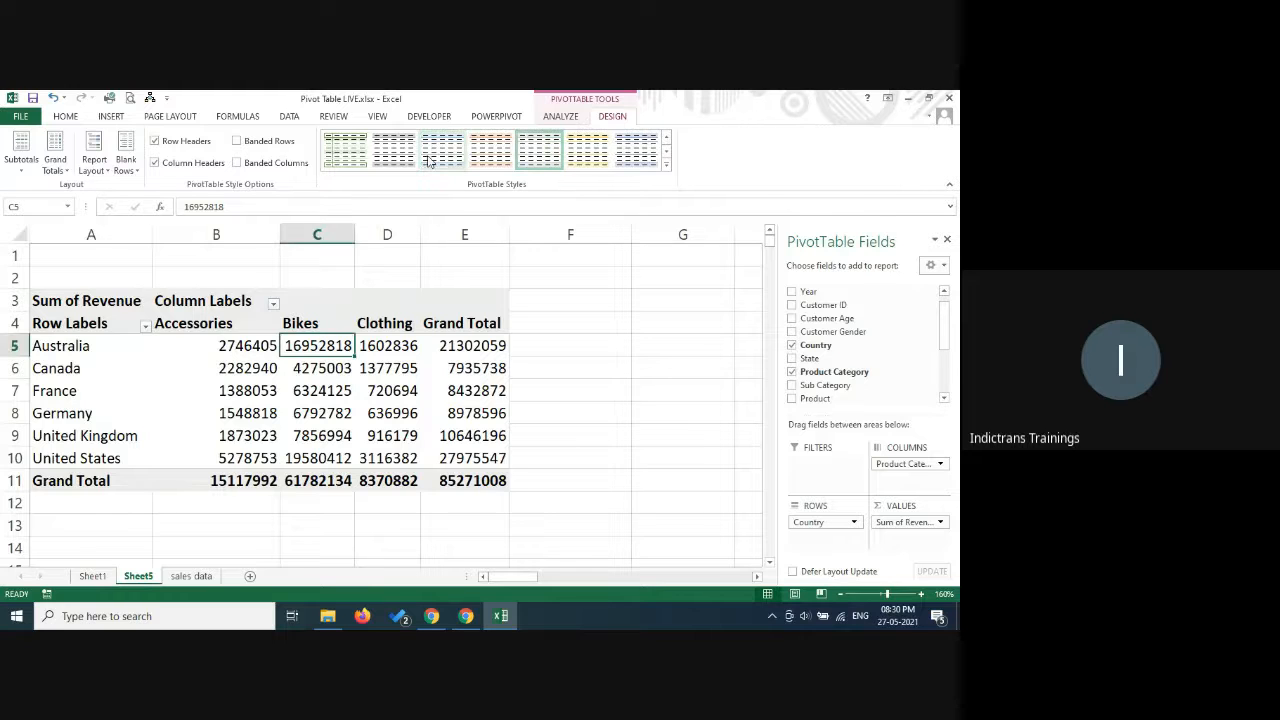
left_click(490, 150)
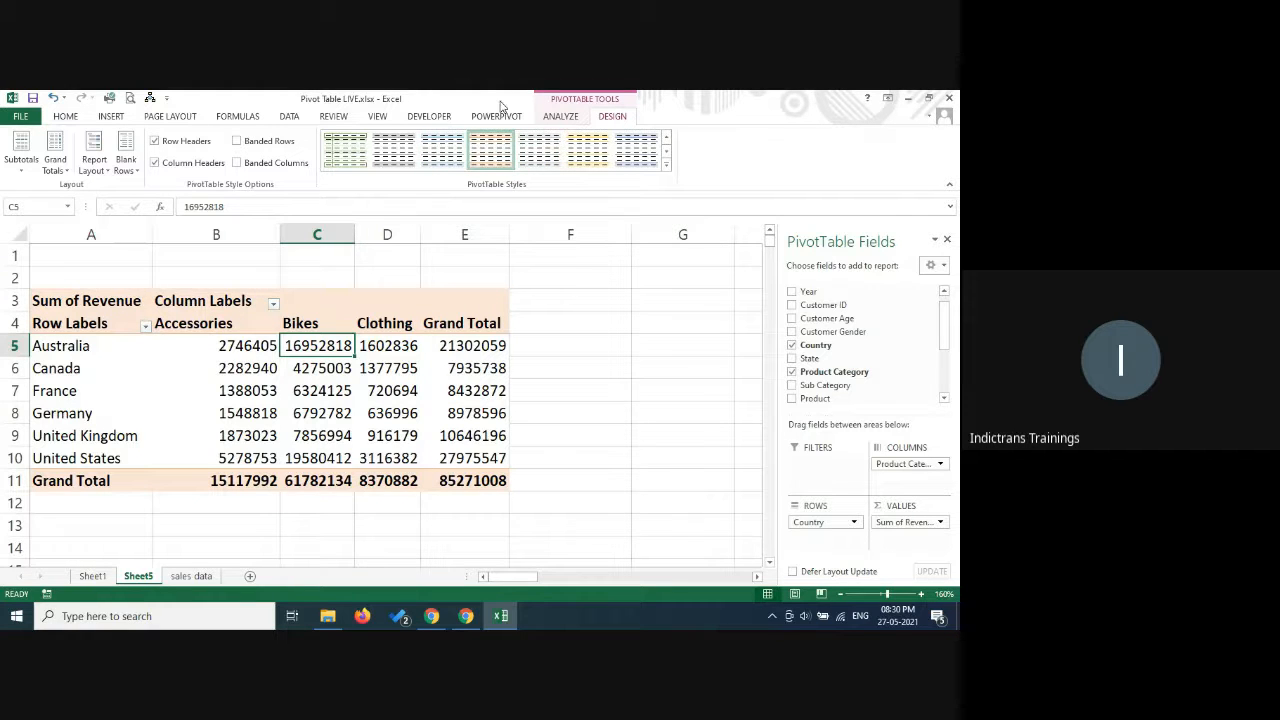
left_click(237, 141)
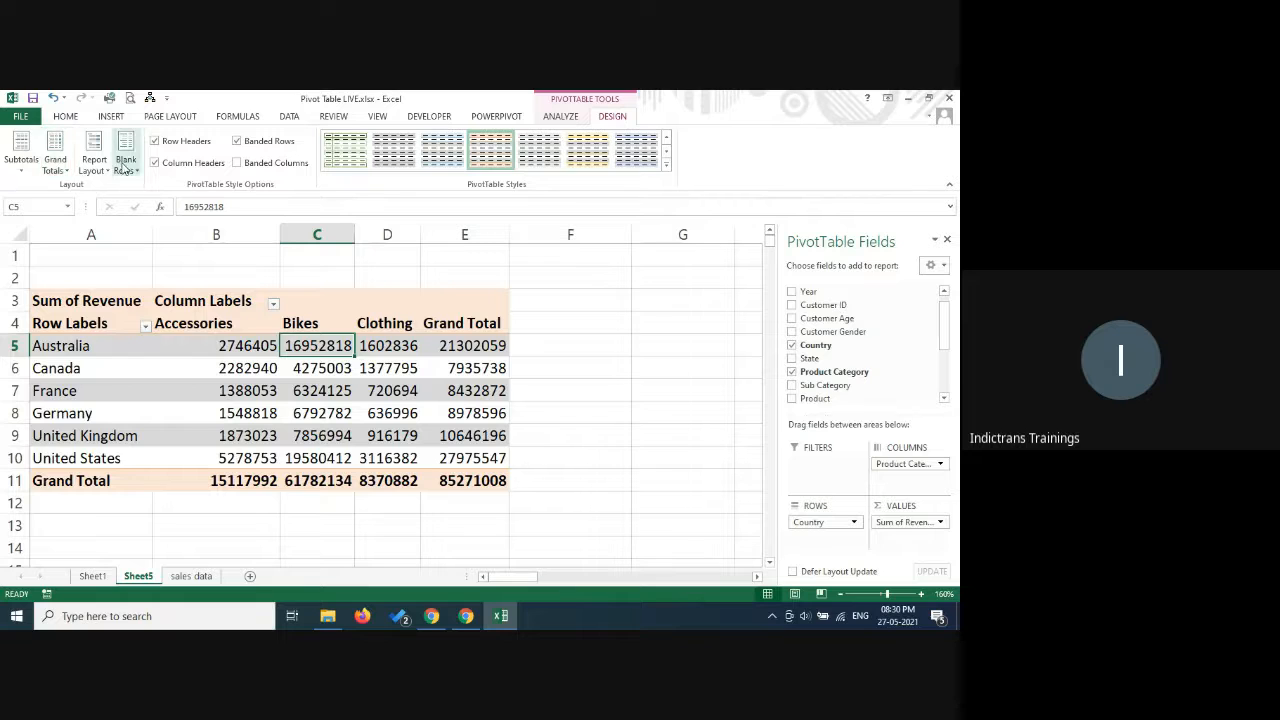
Set the pivot table to not show subtotals, and add the State field to the rows beneath Country.
left_click(29, 174)
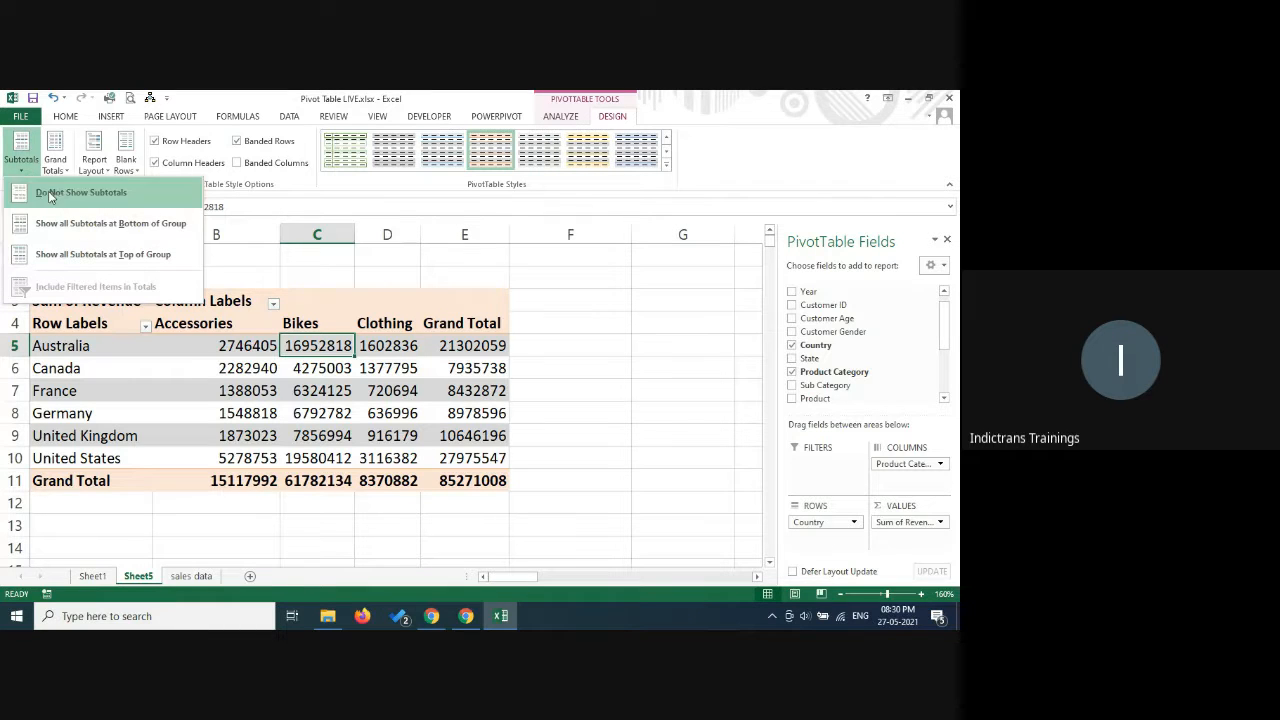
left_click(86, 192)
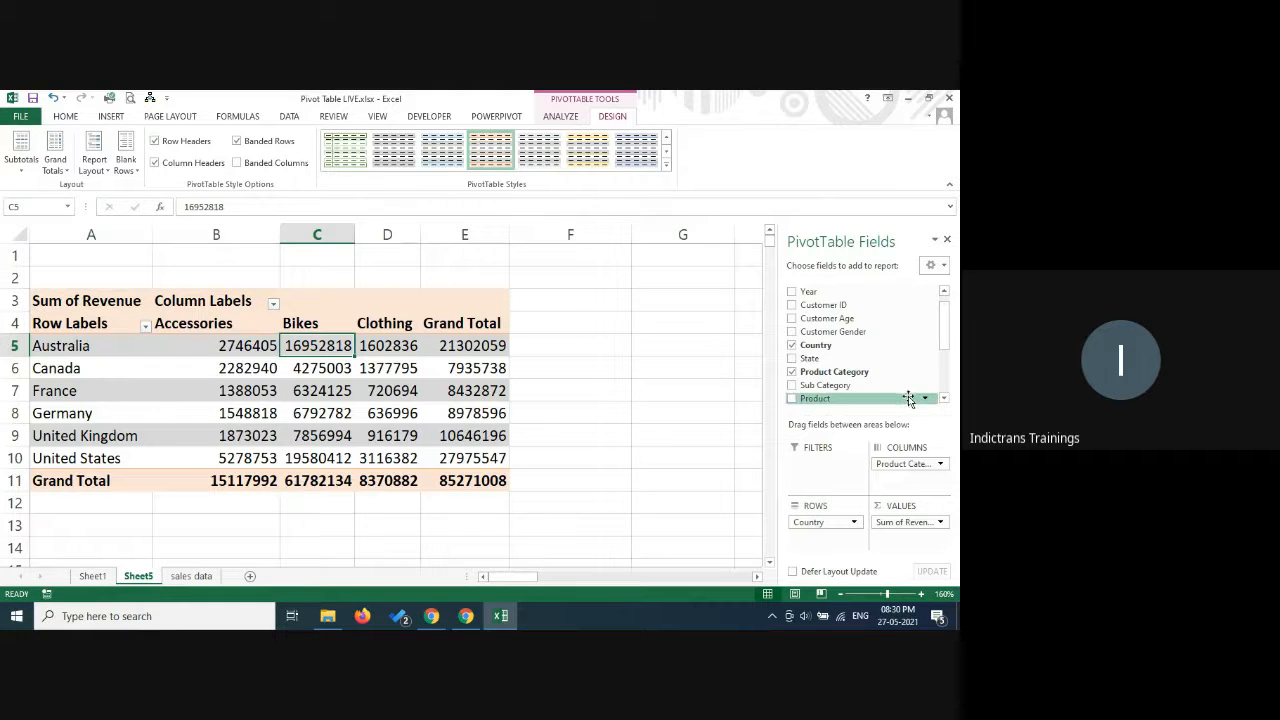
left_click(793, 359)
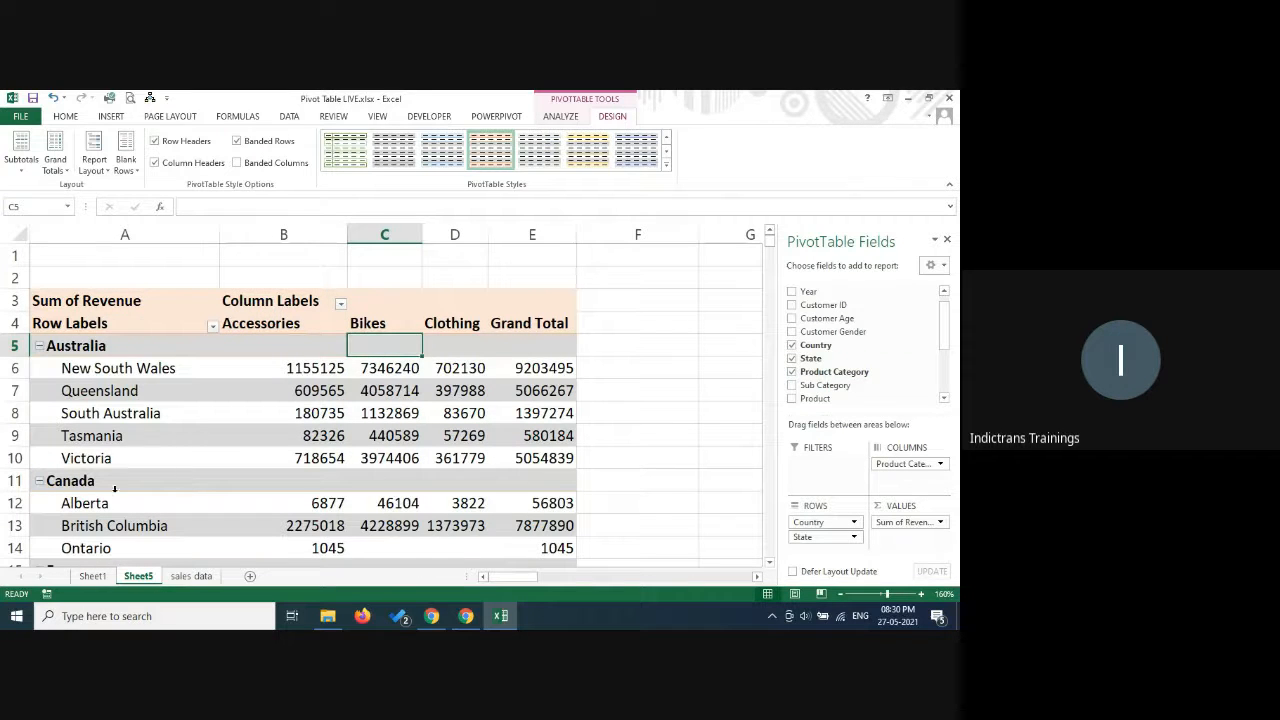
Show all subtotals at the bottom of each country group.
left_click(21, 160)
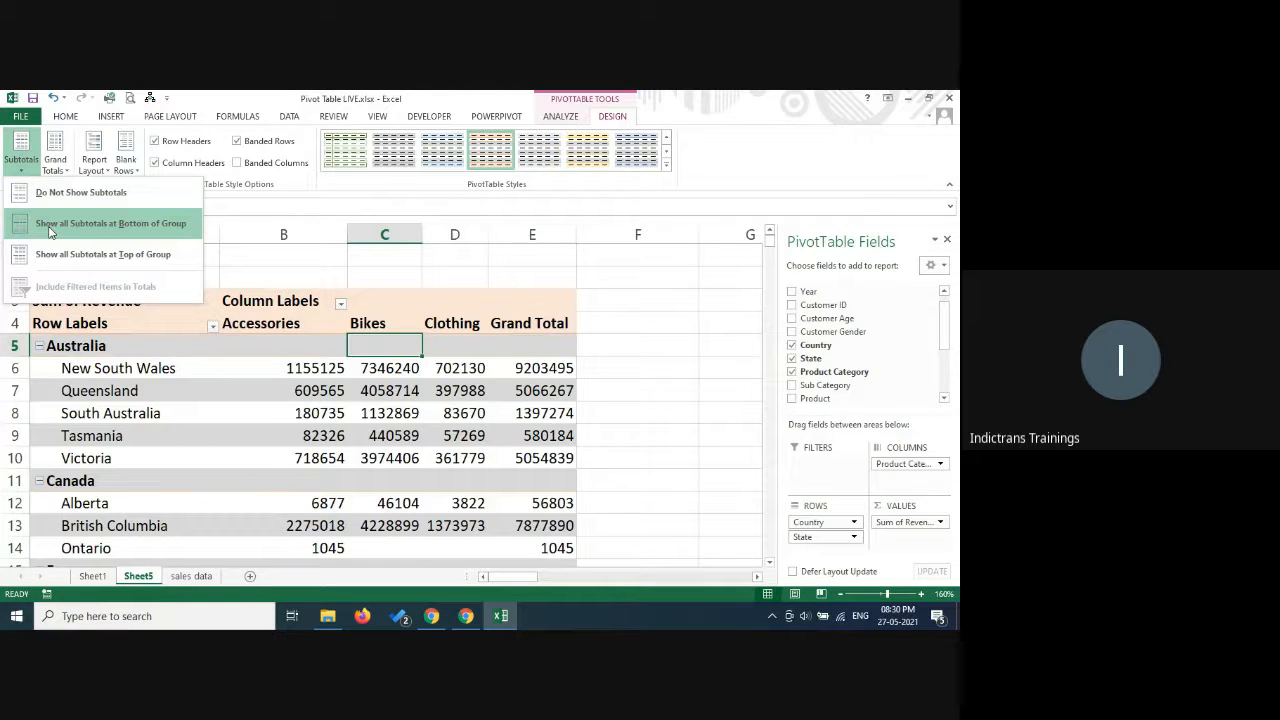
left_click(50, 231)
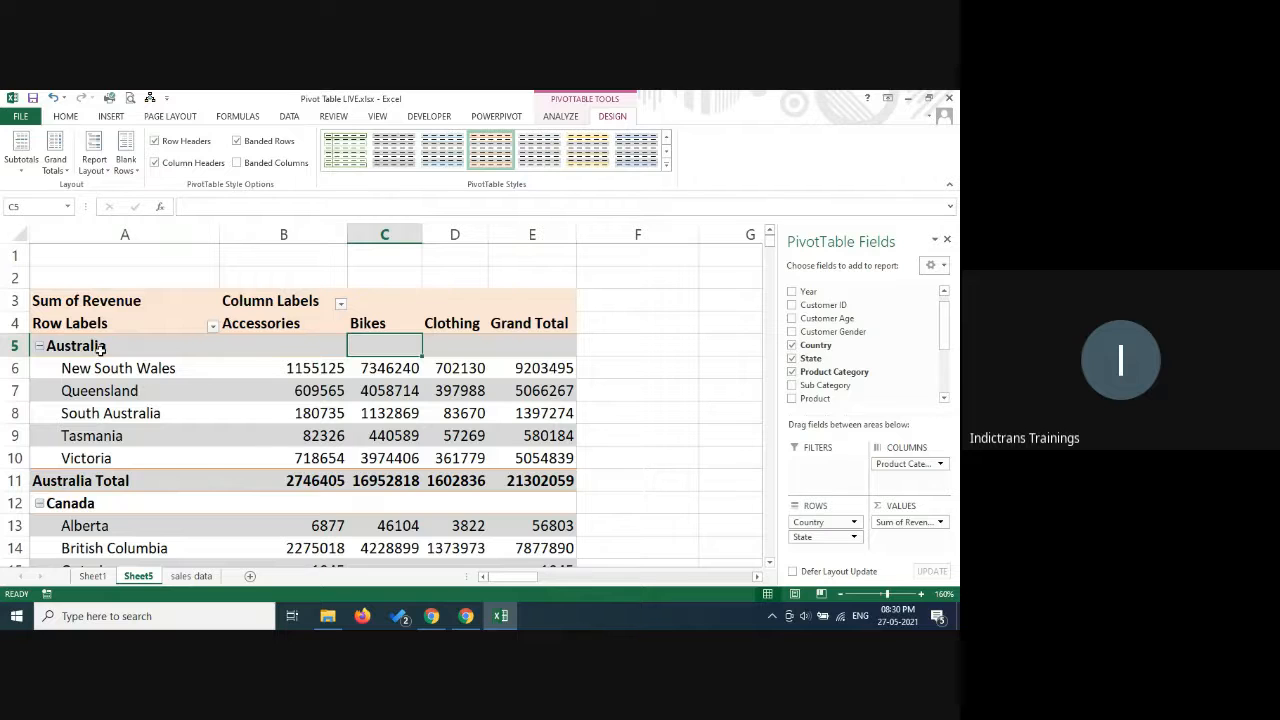
Examine the country total rows from Australia to the United States and the Grand Total row of the pivot table.
left_click(106, 484)
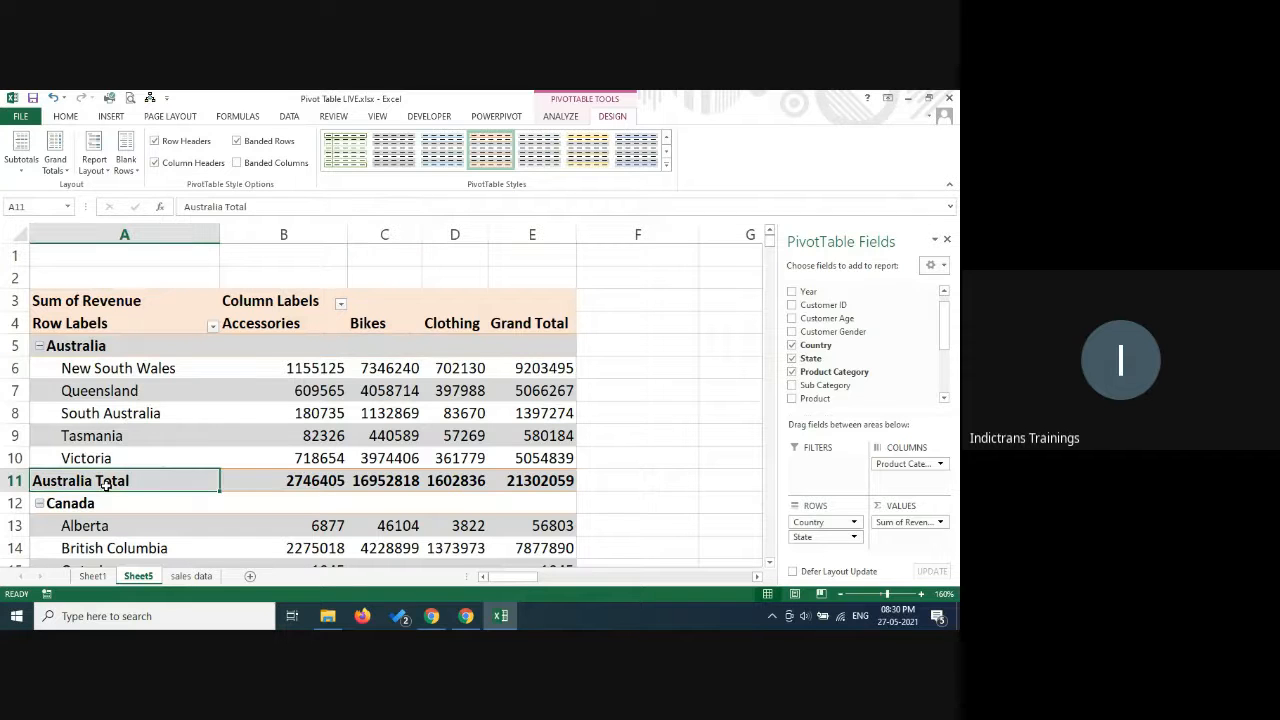
scroll(106, 484, "down", 4)
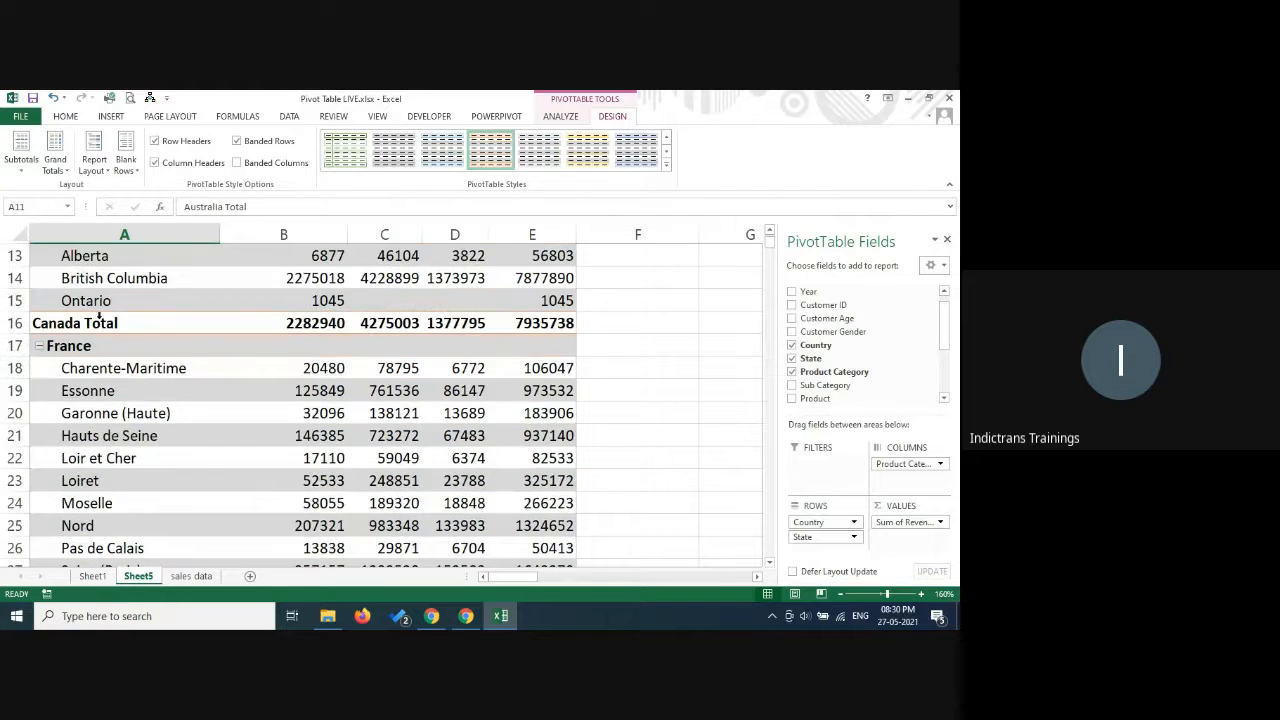
left_click(99, 318)
scroll(99, 318, "down", 3)
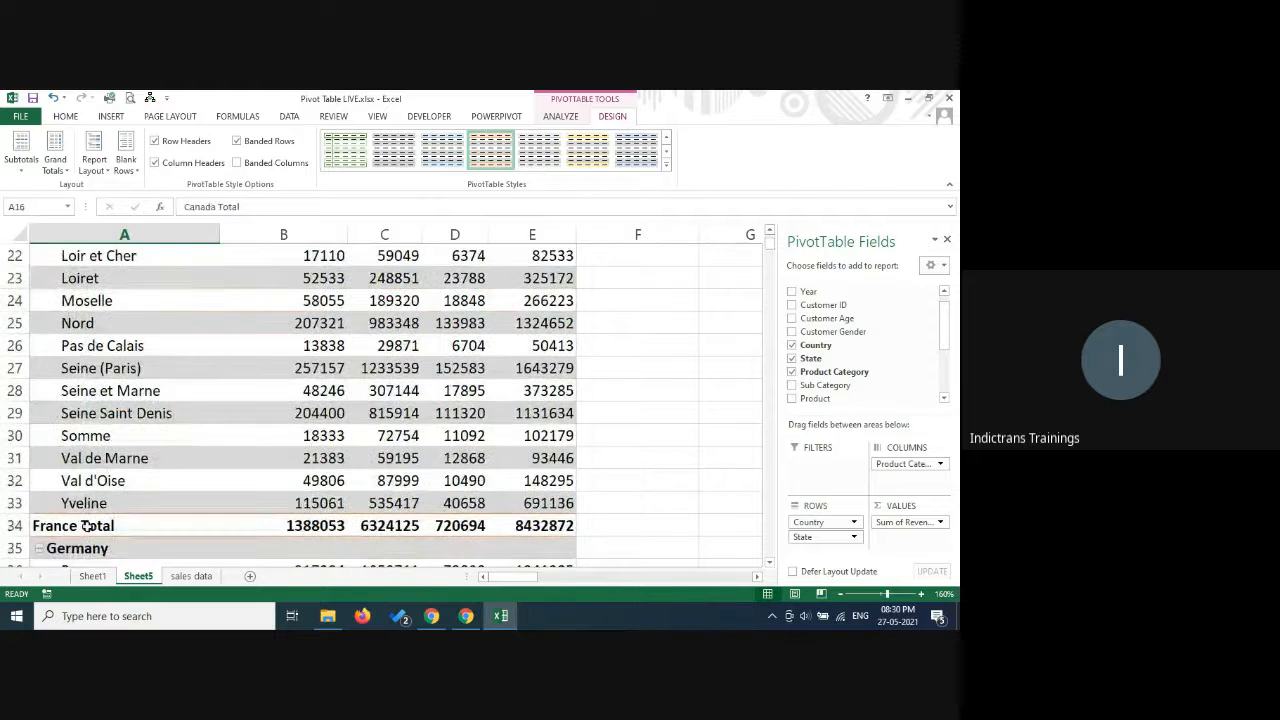
left_click(147, 514)
scroll(145, 505, "down", 2)
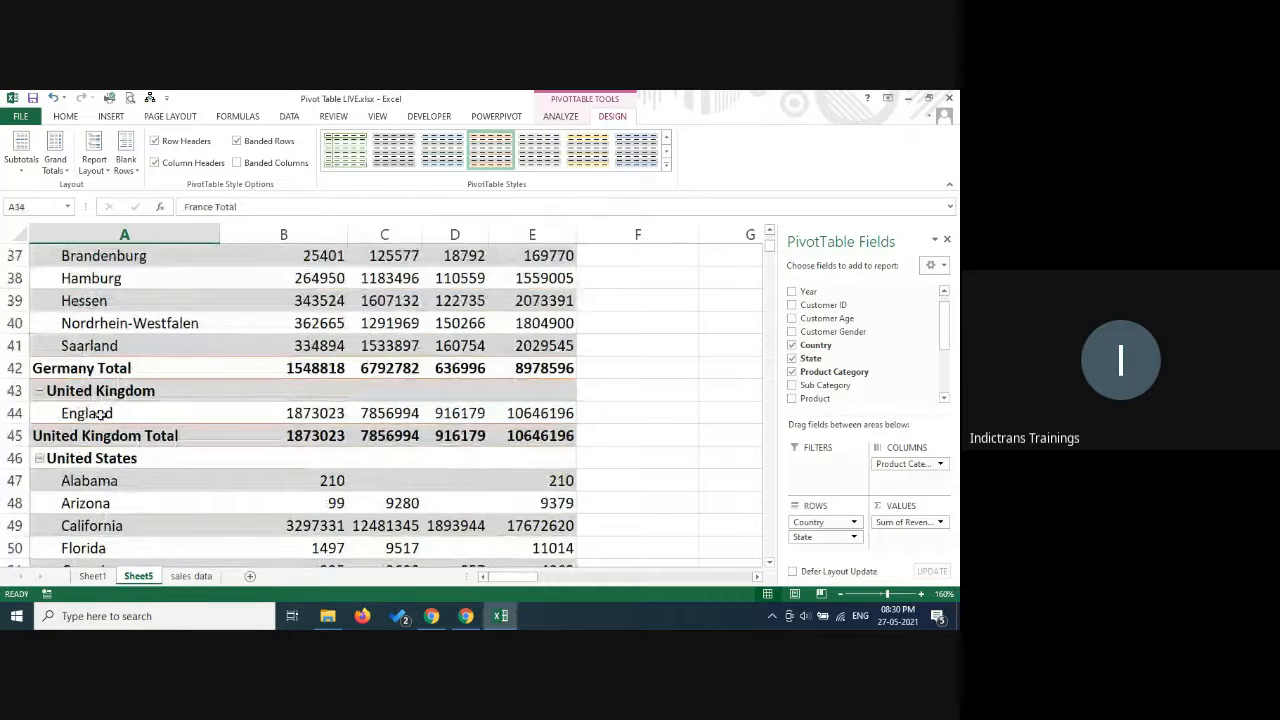
scroll(96, 488, "down", 6)
scroll(96, 488, "down", 4)
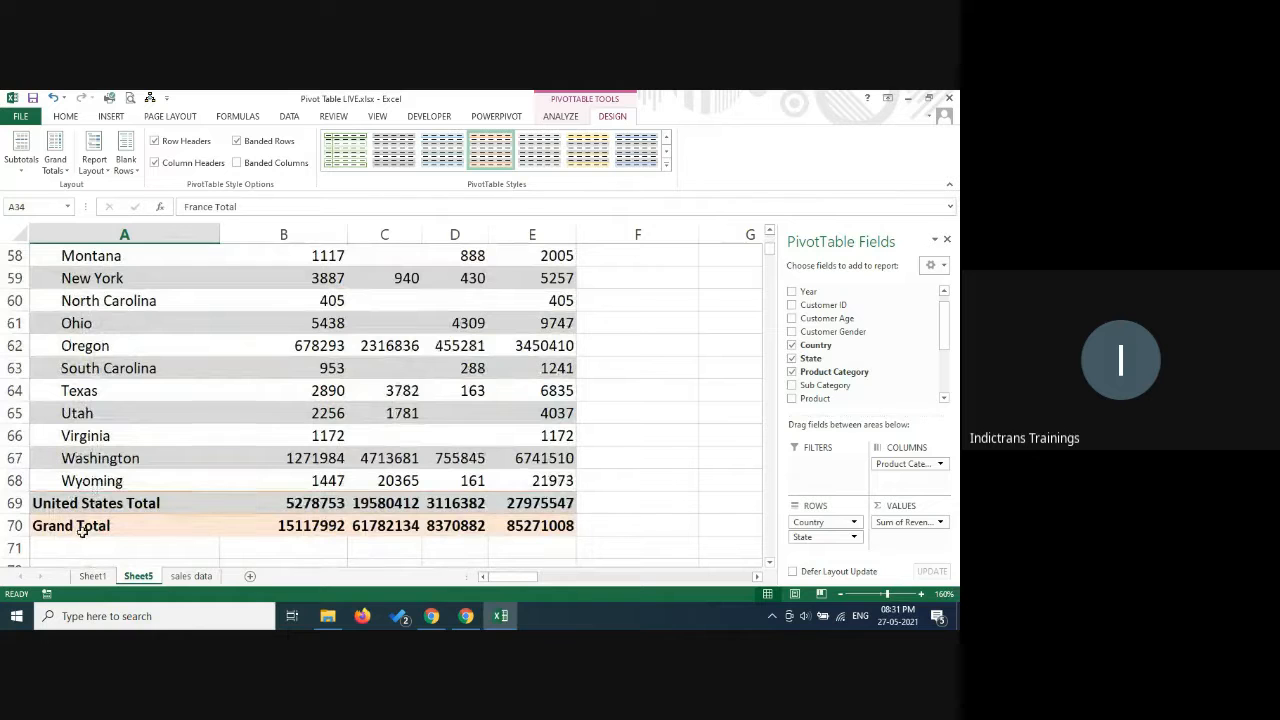
left_click(85, 530)
left_click(300, 504)
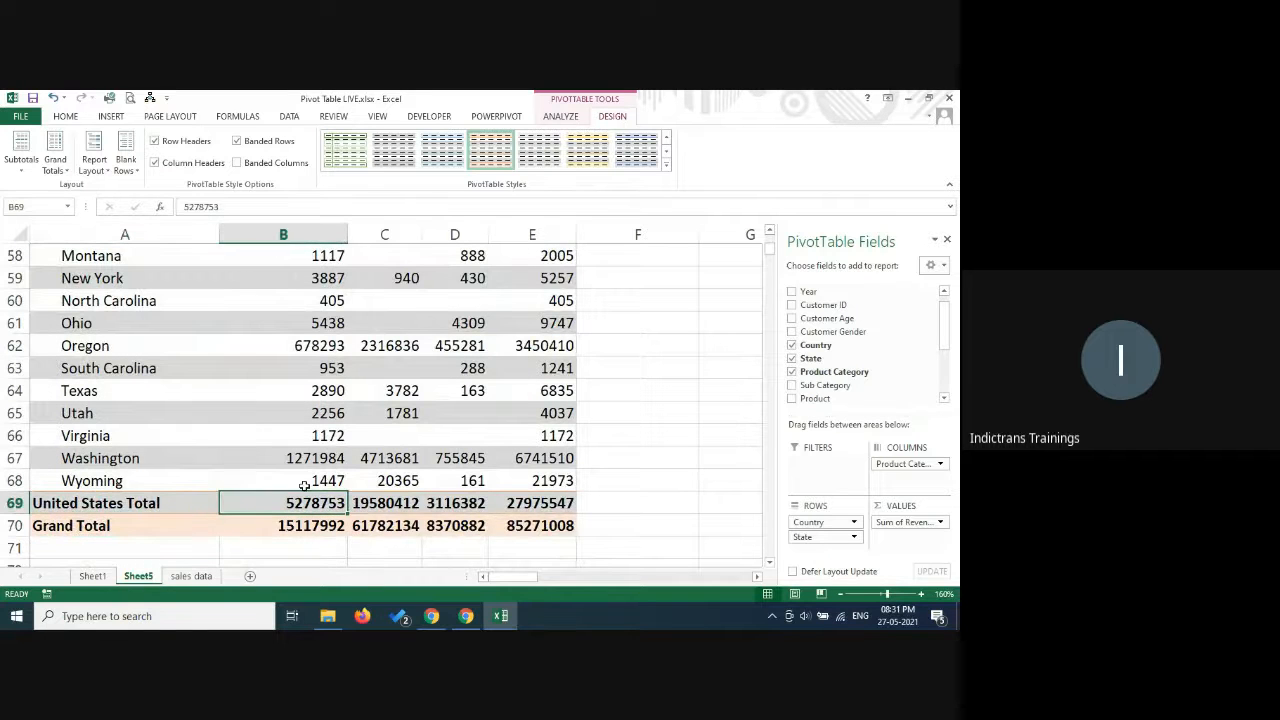
Show all subtotals at the top of each country group.
scroll(307, 307, "up", 3)
scroll(307, 307, "up", 16)
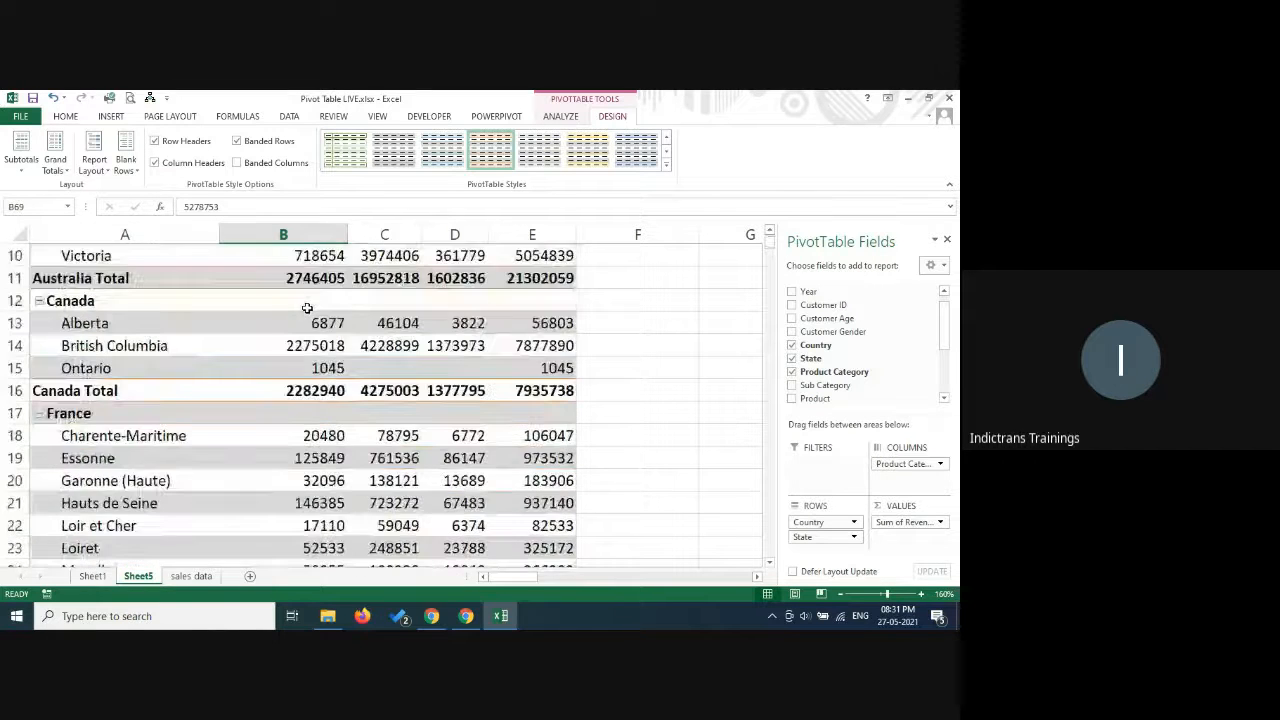
left_click(21, 152)
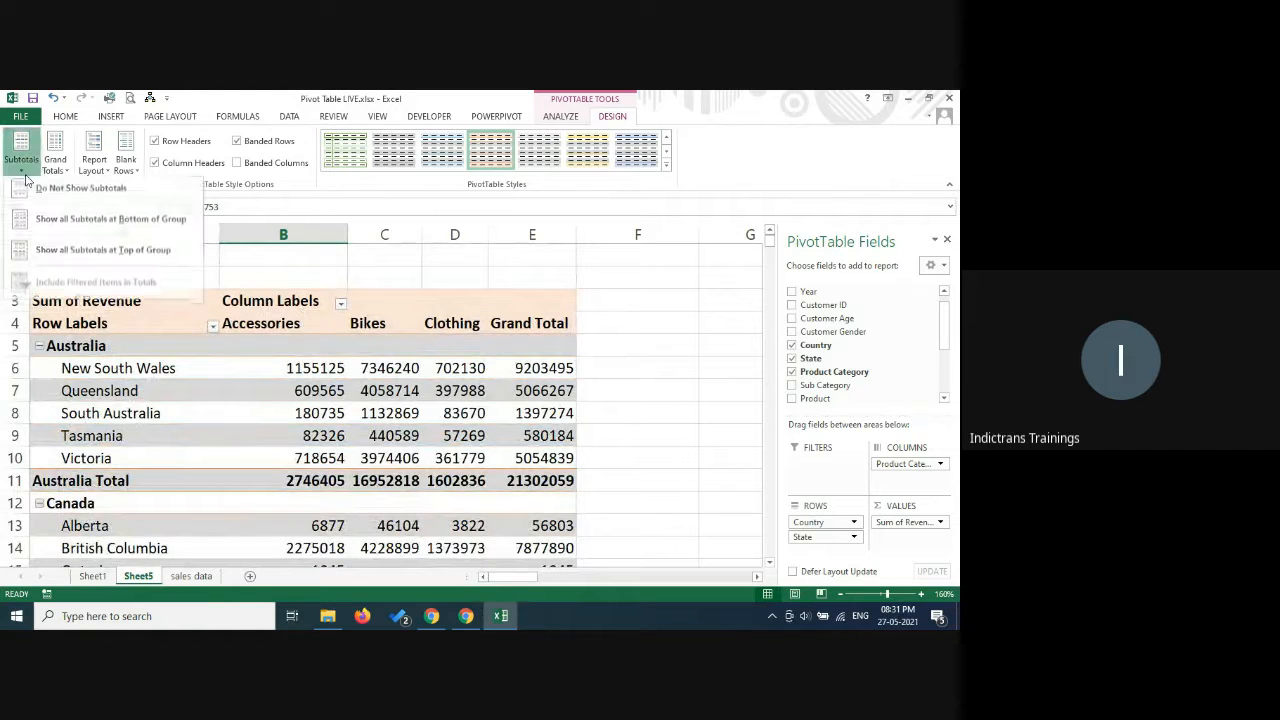
left_click(121, 255)
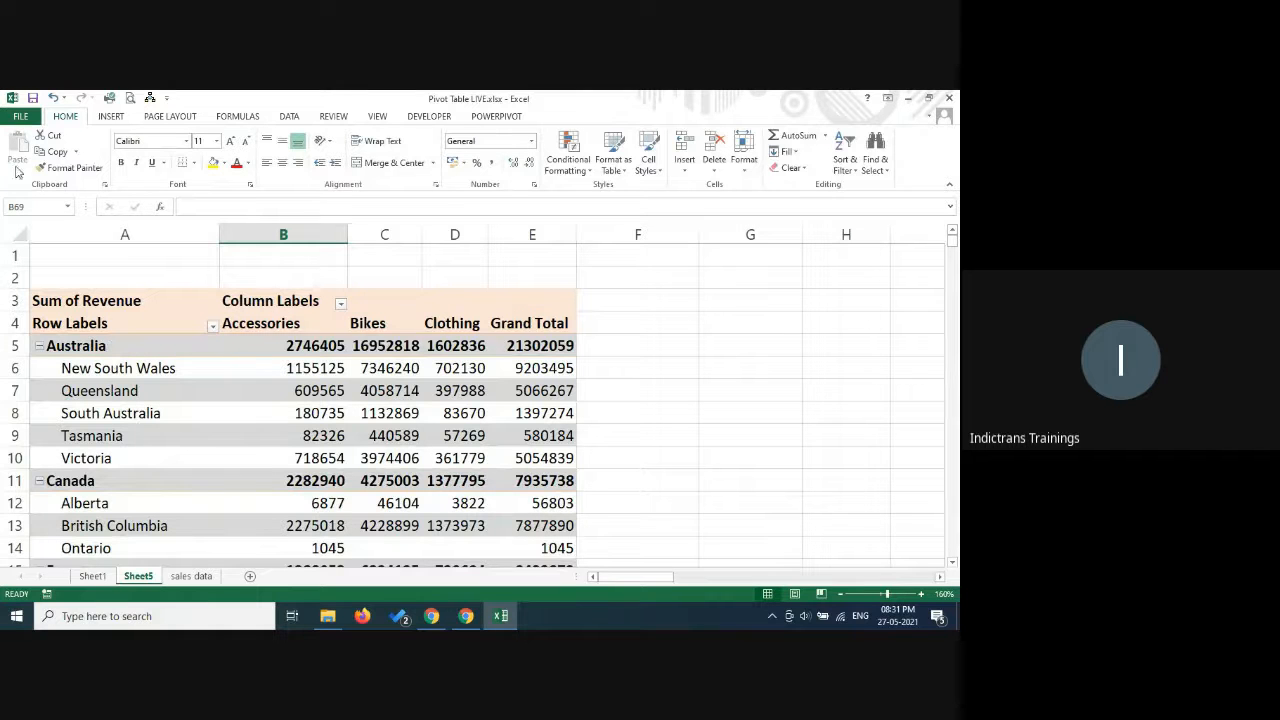
Set the Sum of Revenue pivot table to not show subtotals.
left_click(343, 370)
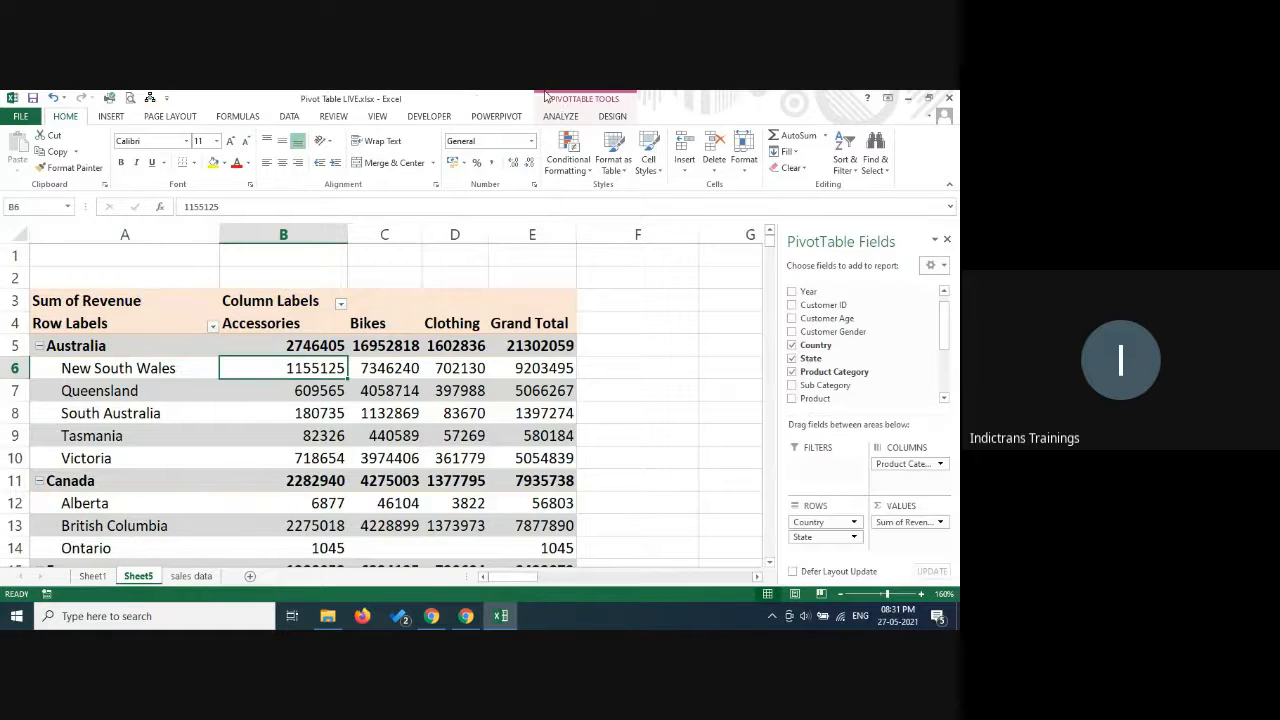
left_click(561, 117)
left_click(612, 117)
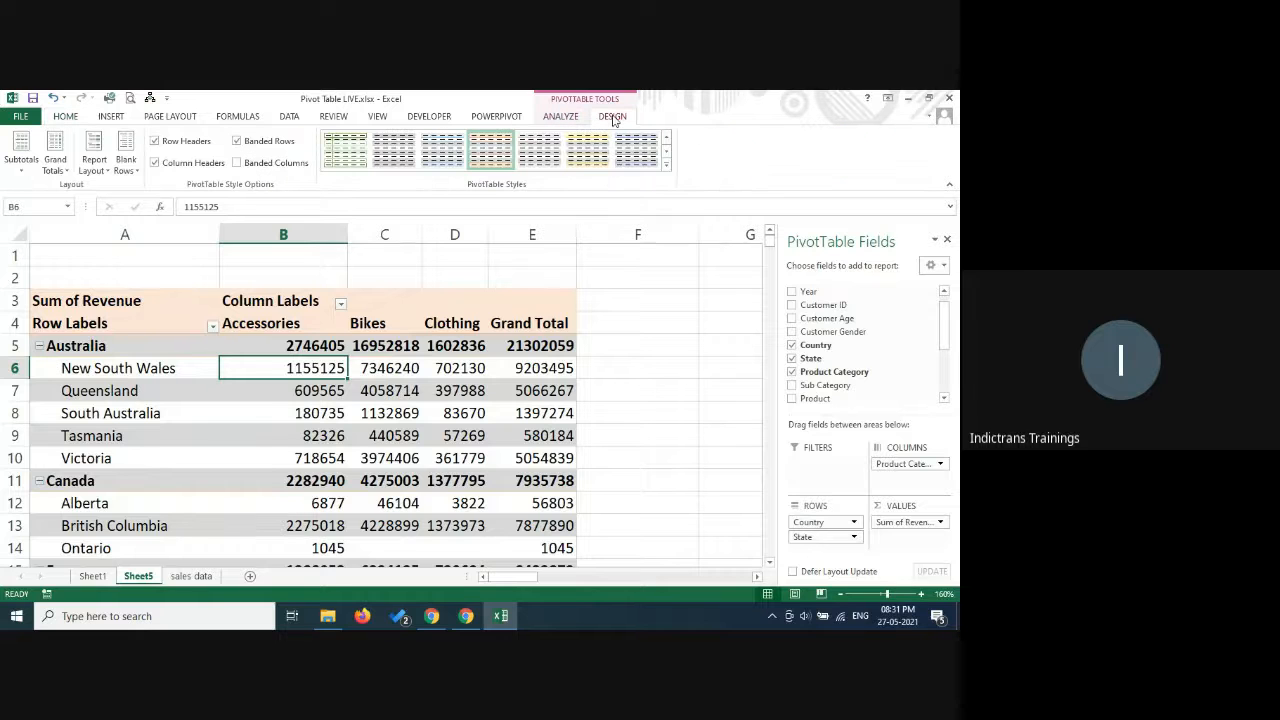
left_click(22, 152)
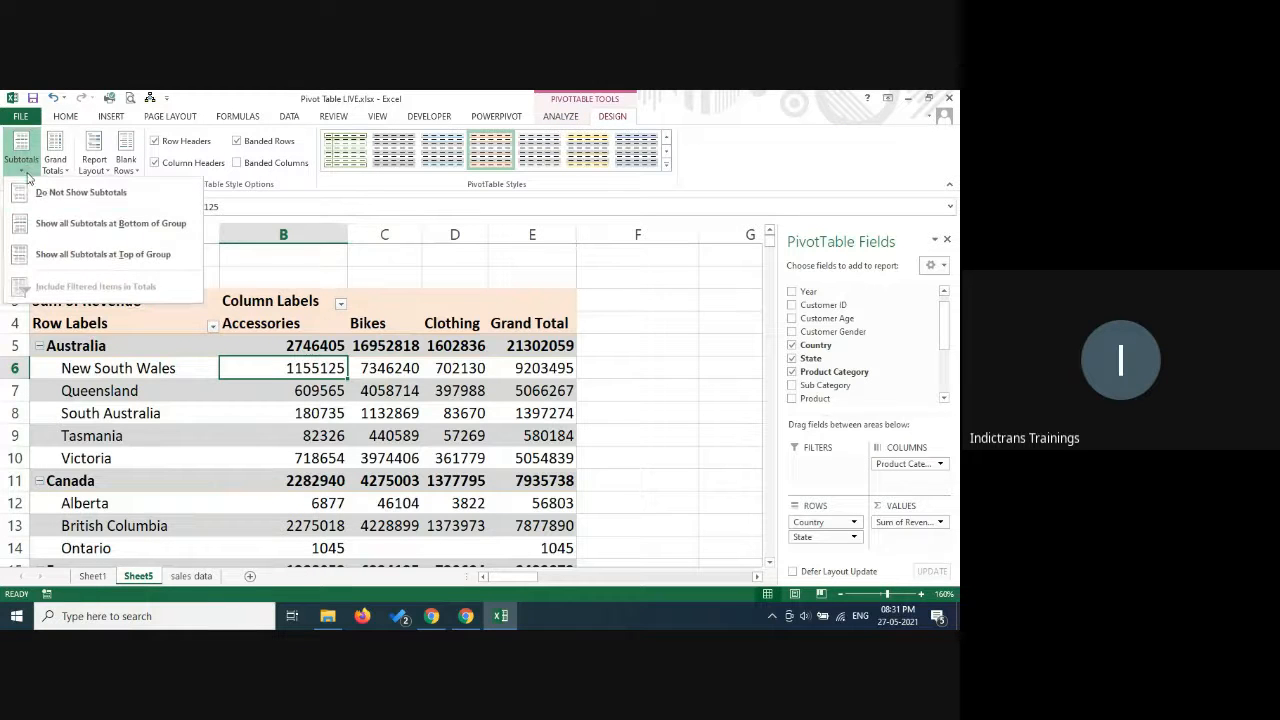
left_click(38, 196)
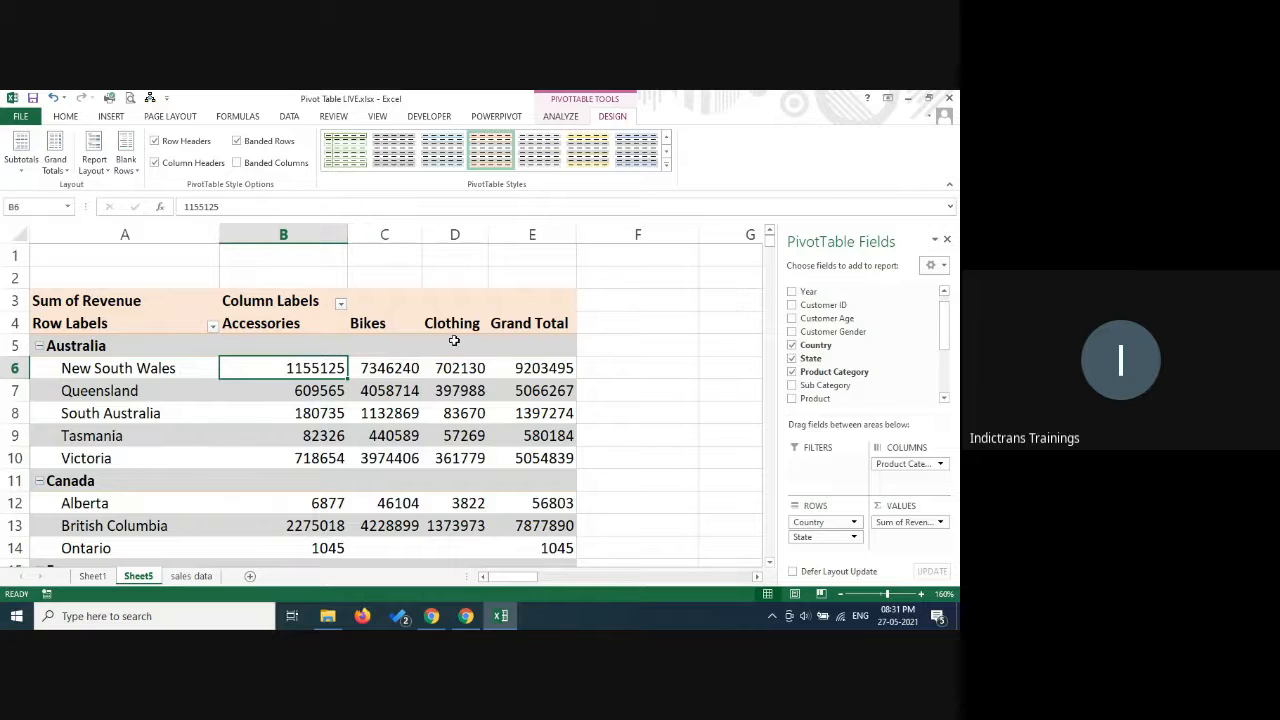
Show all subtotals at the top of each group, and hide the subtotals again.
left_click(16, 170)
left_click(44, 257)
left_click(16, 175)
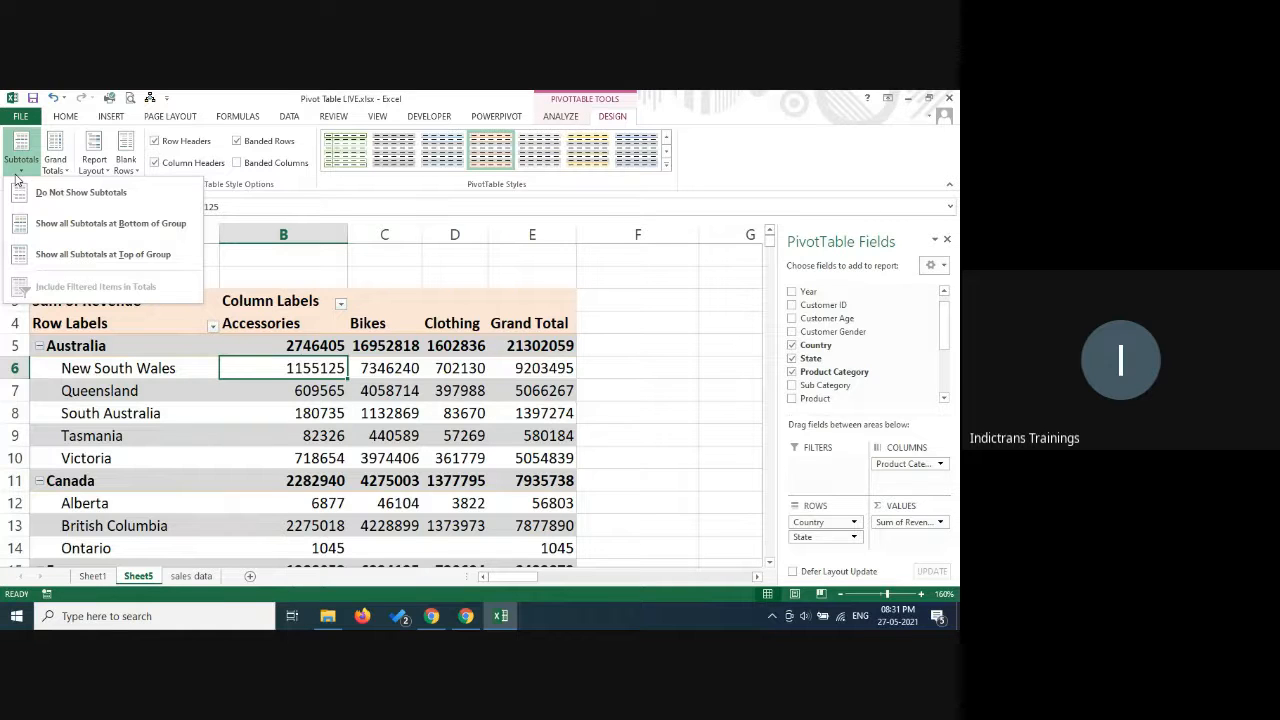
left_click(45, 192)
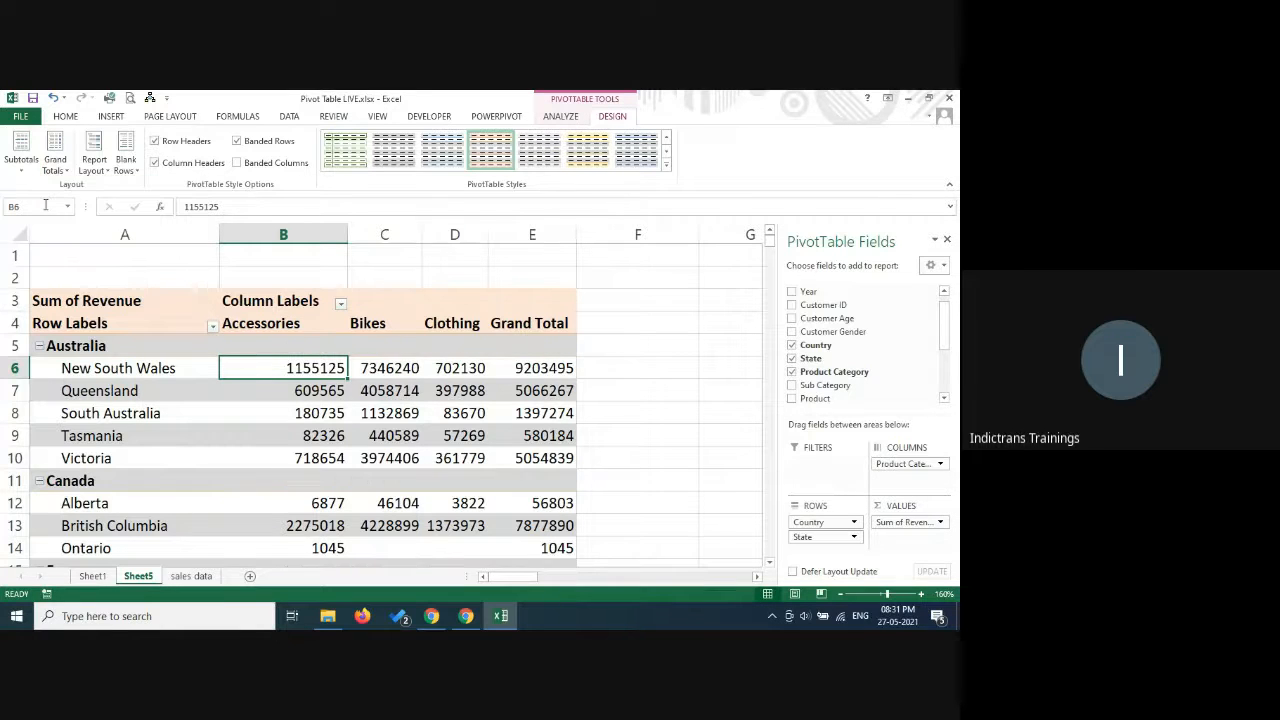
Turn grand totals on for columns only, and switch them back on for both rows and columns.
left_click(68, 172)
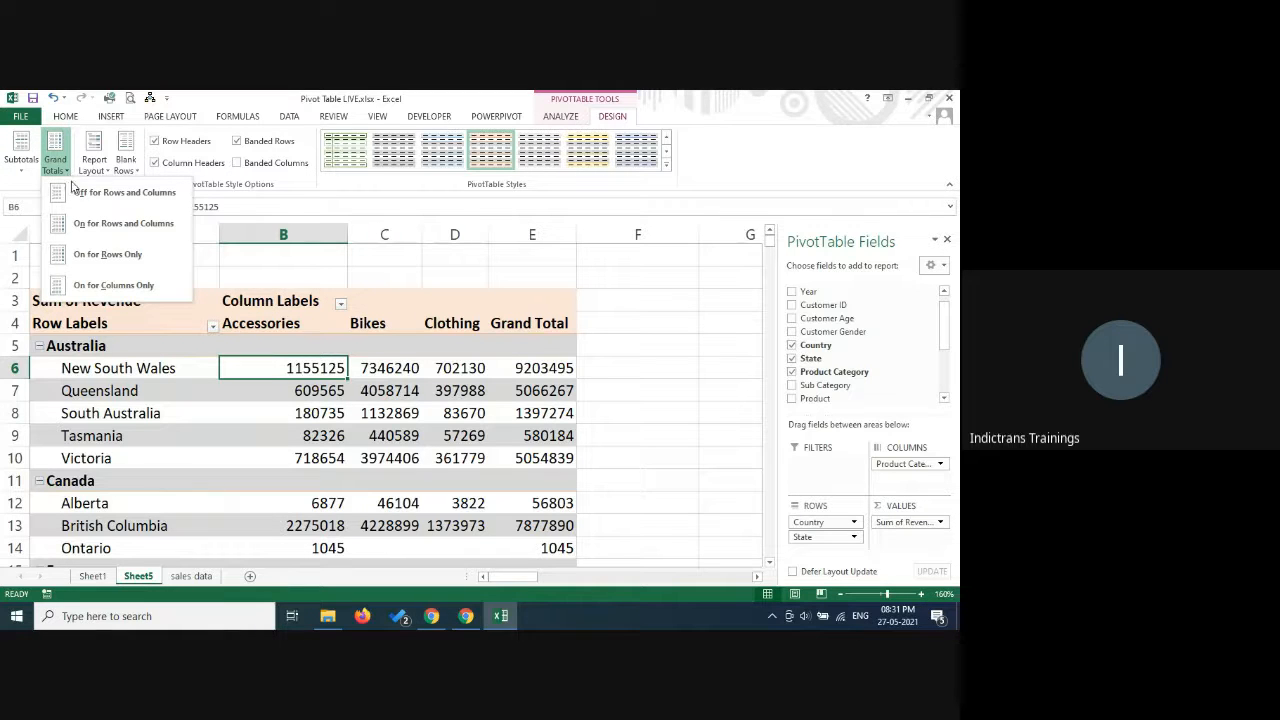
left_click(117, 285)
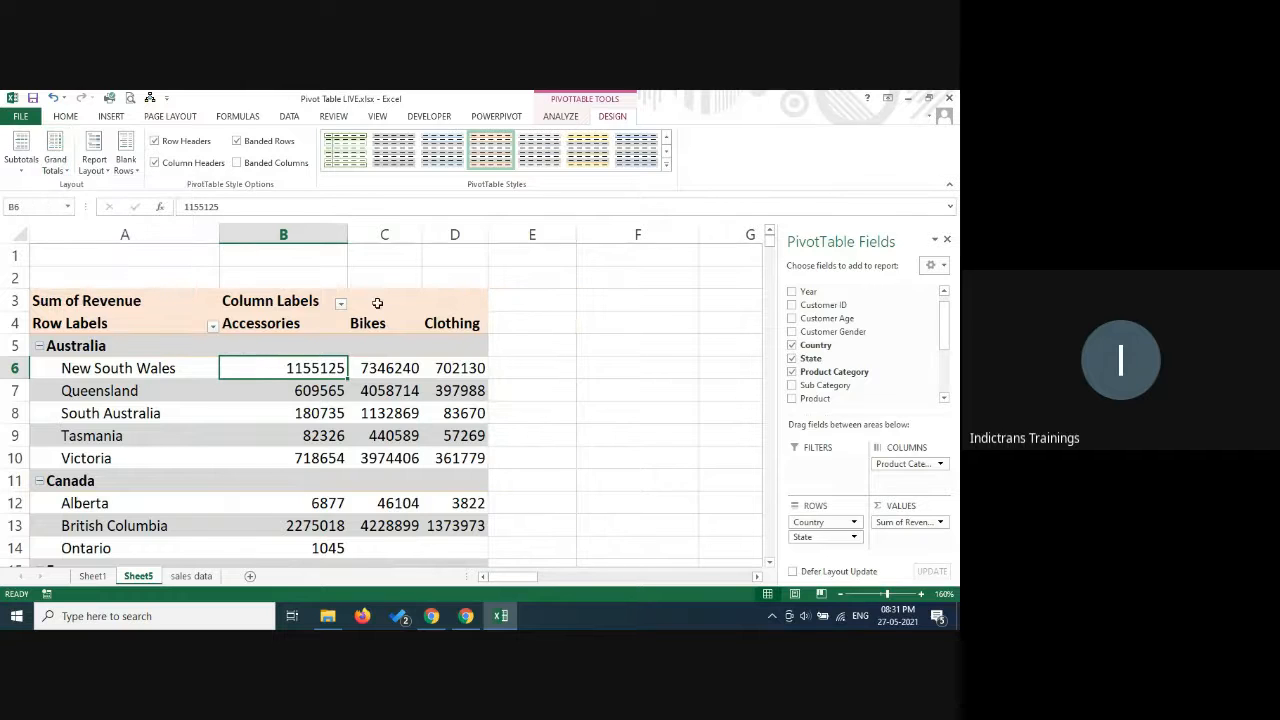
left_click(56, 165)
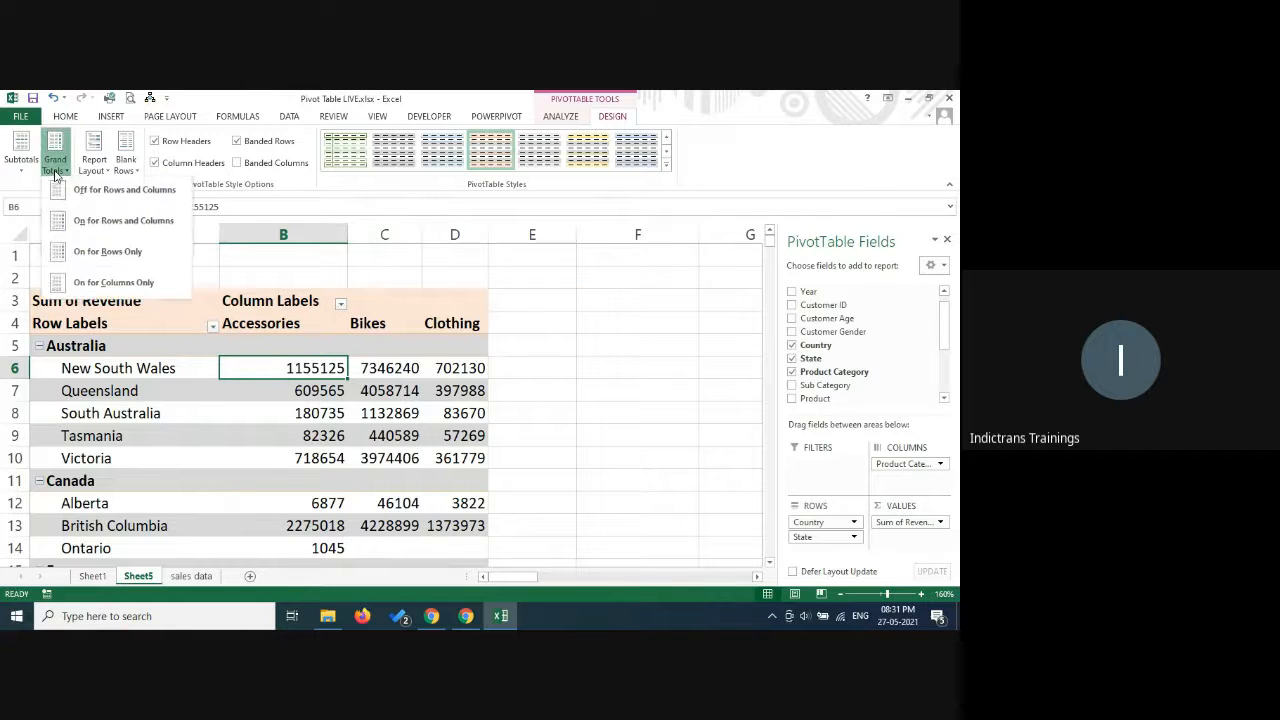
left_click(115, 223)
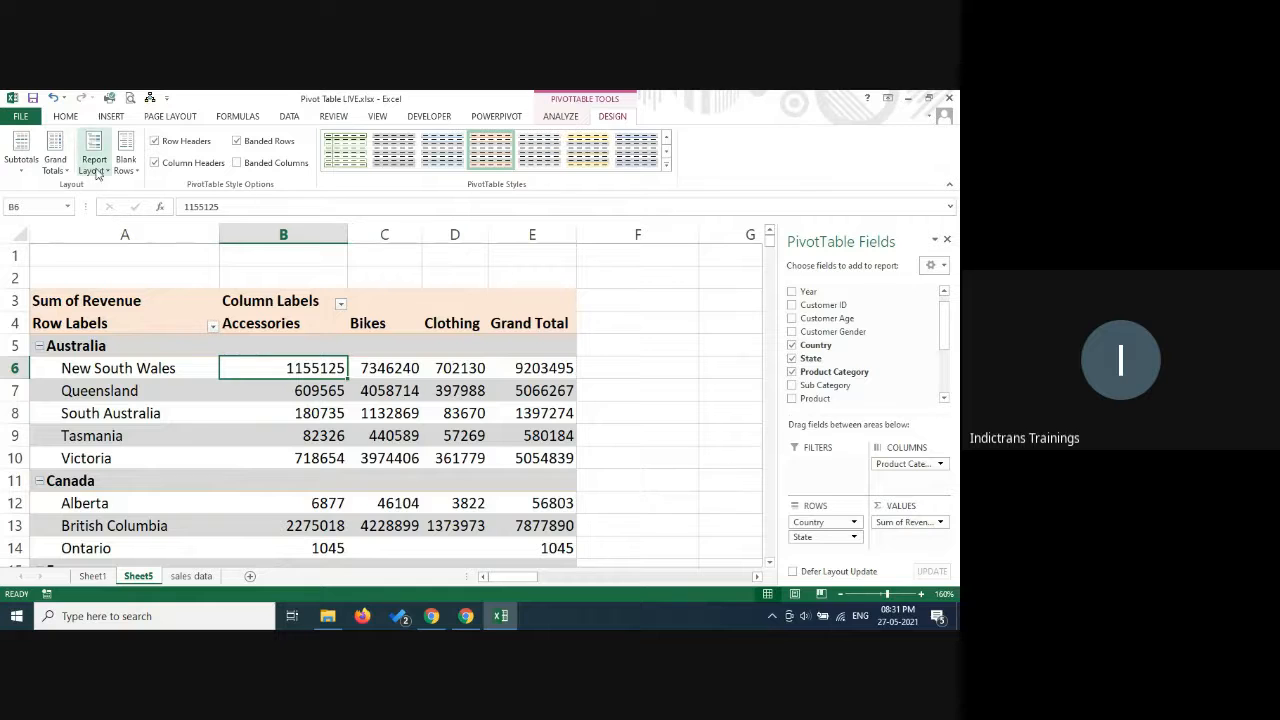
Insert a blank line after each item in the pivot table and look over the spacing between the country groups.
left_click(126, 168)
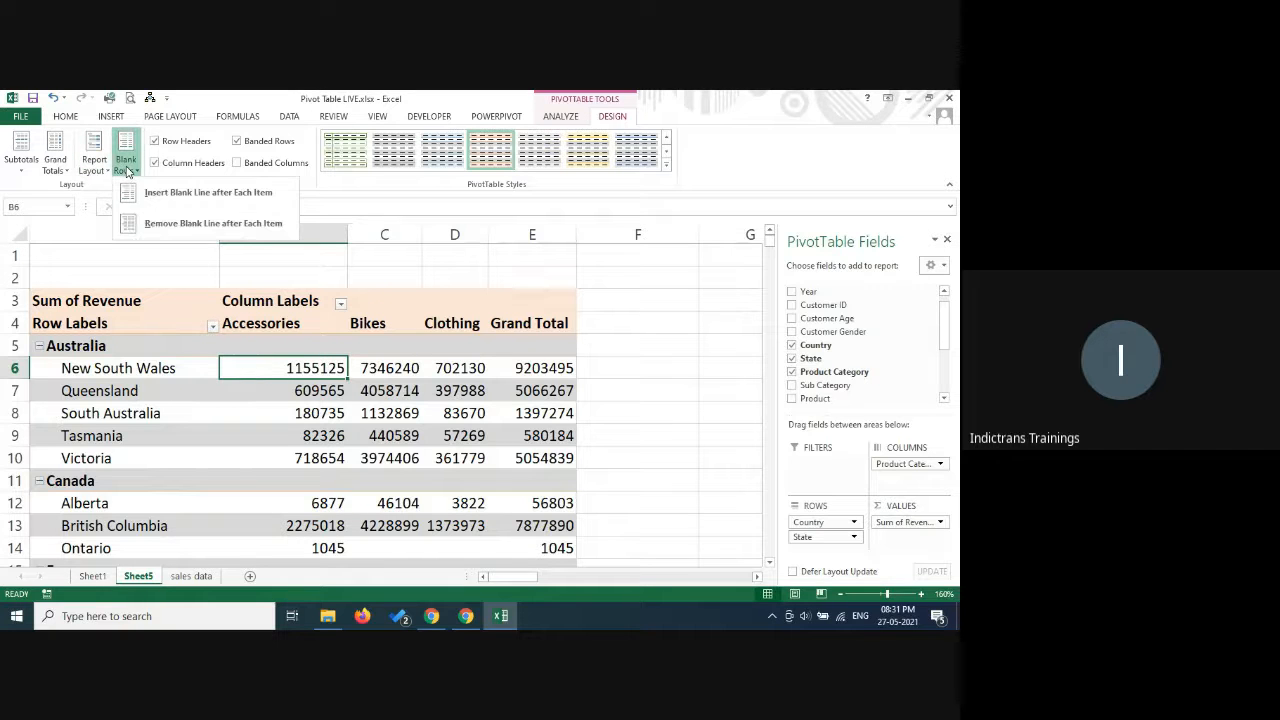
left_click(184, 204)
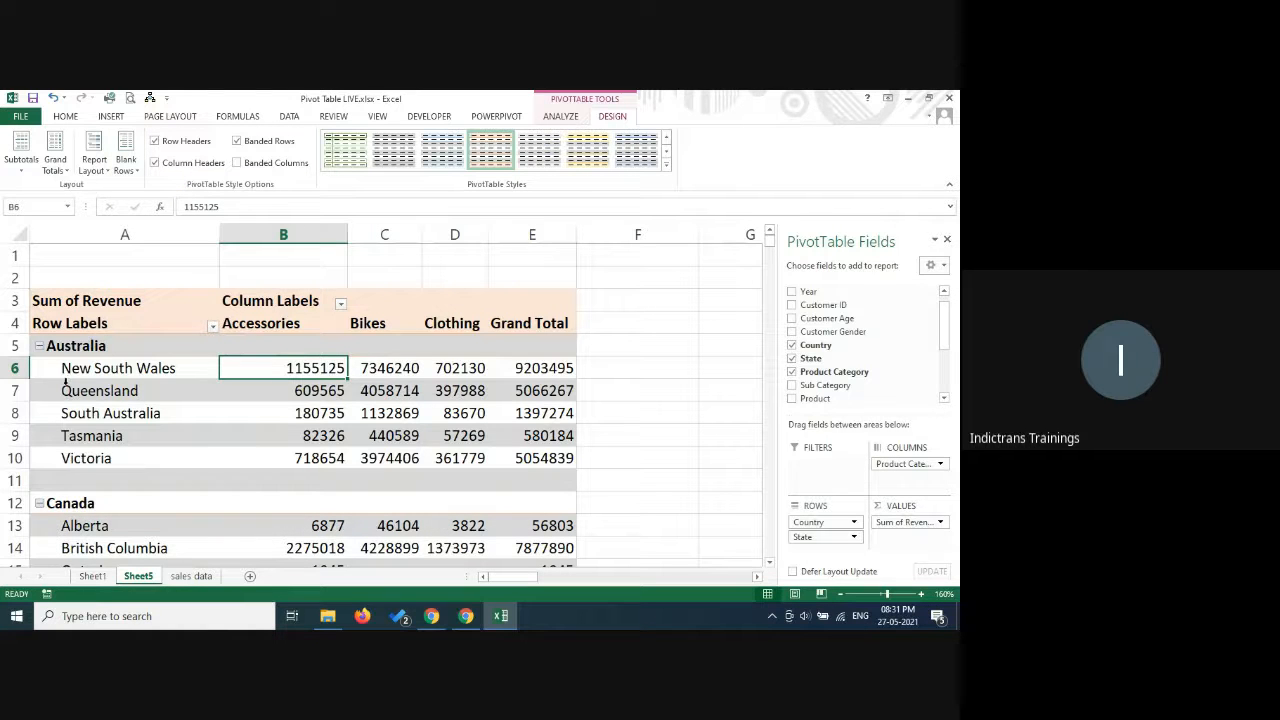
scroll(81, 484, "down", 3)
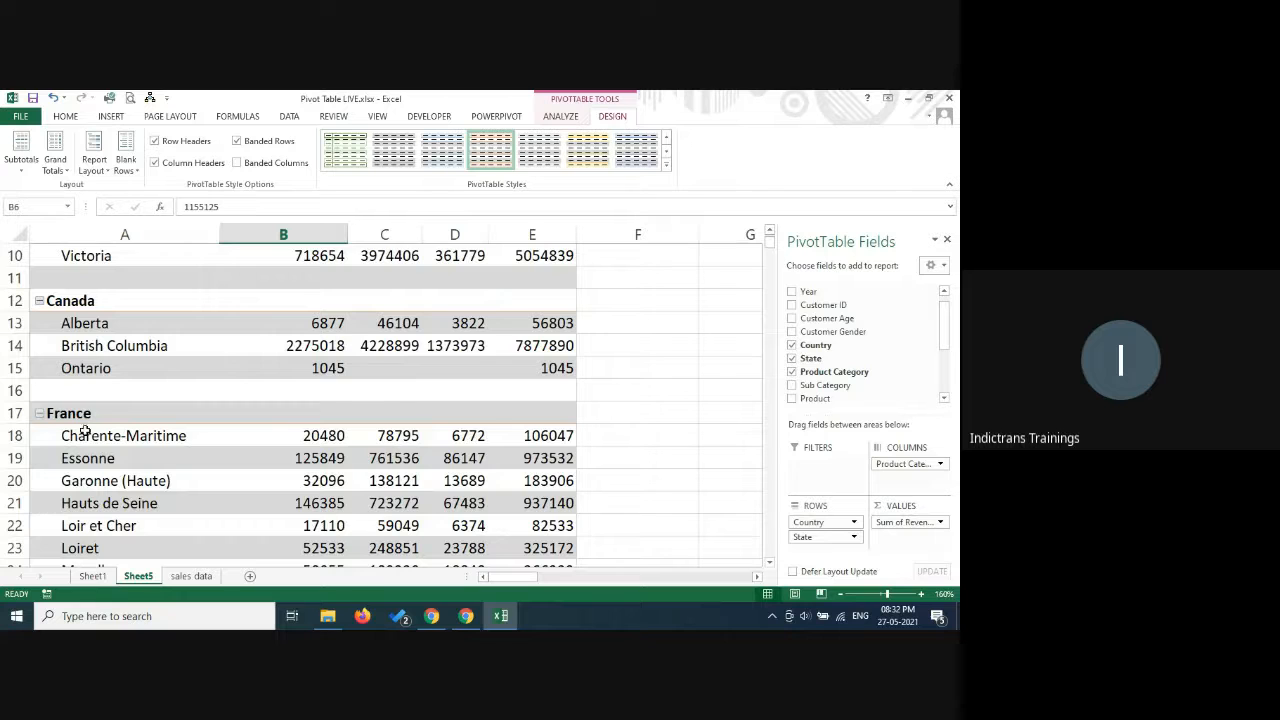
scroll(90, 399, "down", 3)
scroll(95, 420, "down", 3)
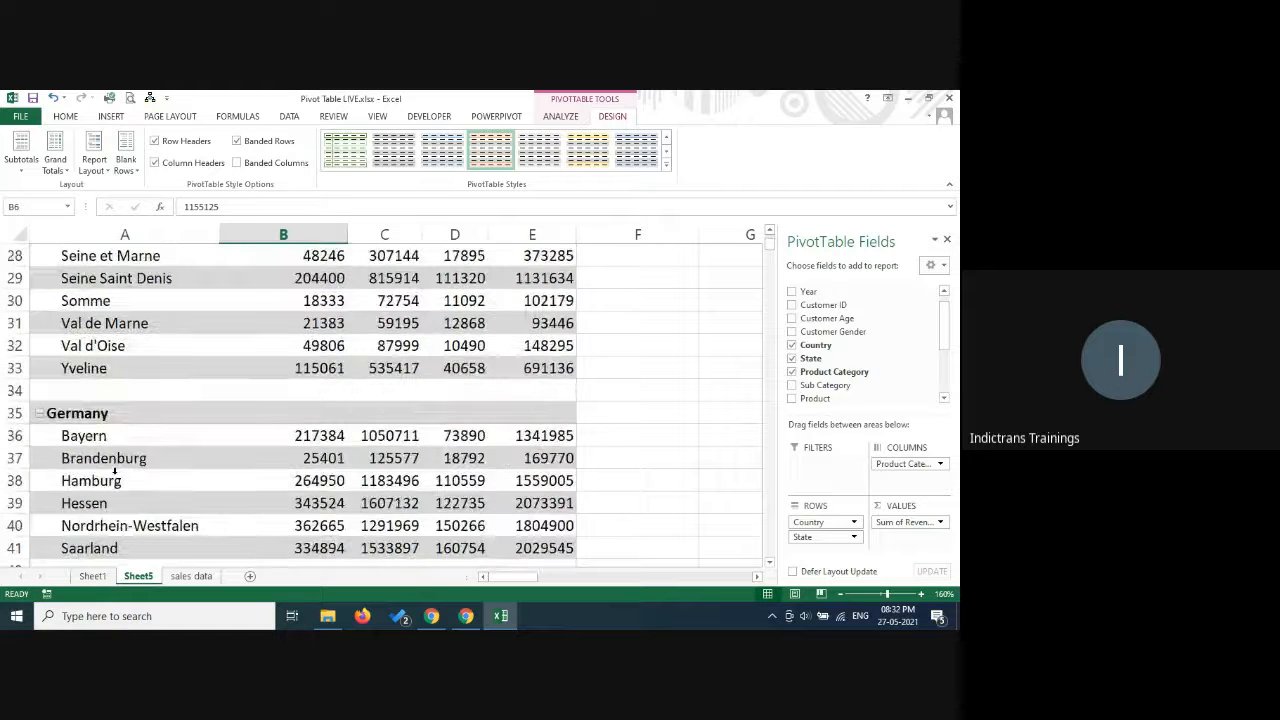
scroll(115, 472, "down", 9)
scroll(115, 472, "up", 14)
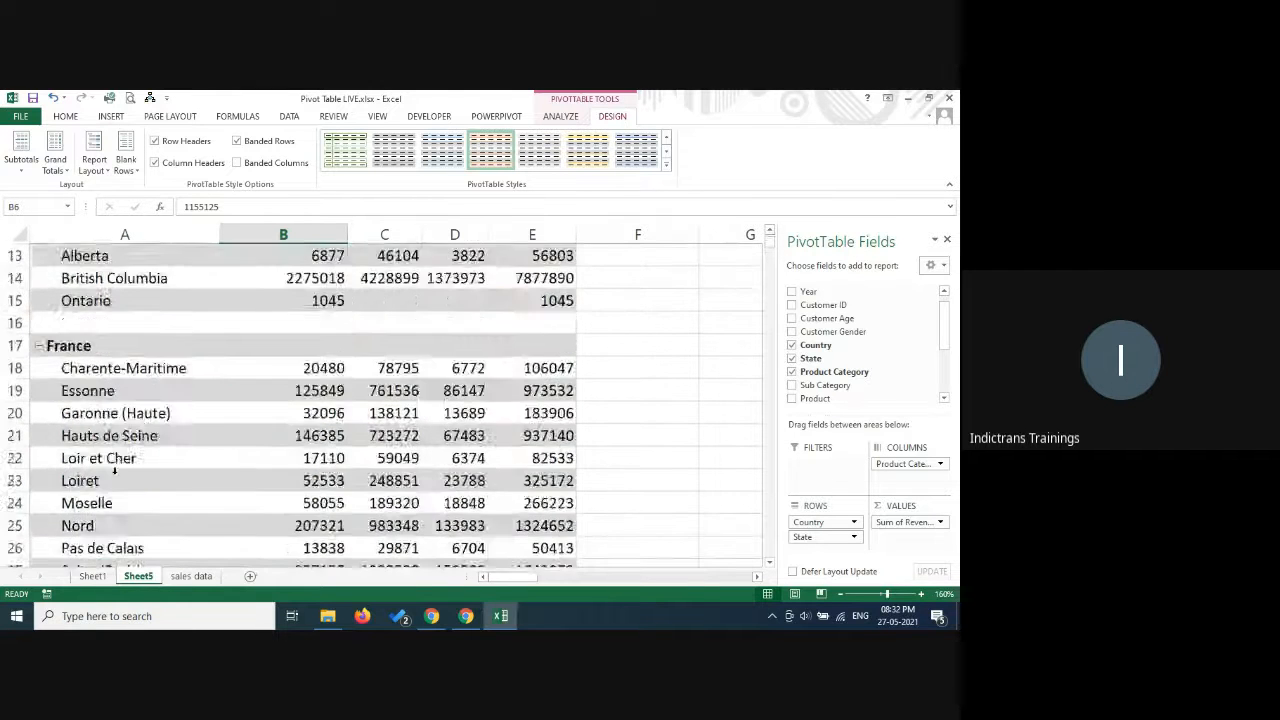
scroll(115, 472, "up", 4)
Remove the blank line after each item in the pivot table.
left_click(130, 172)
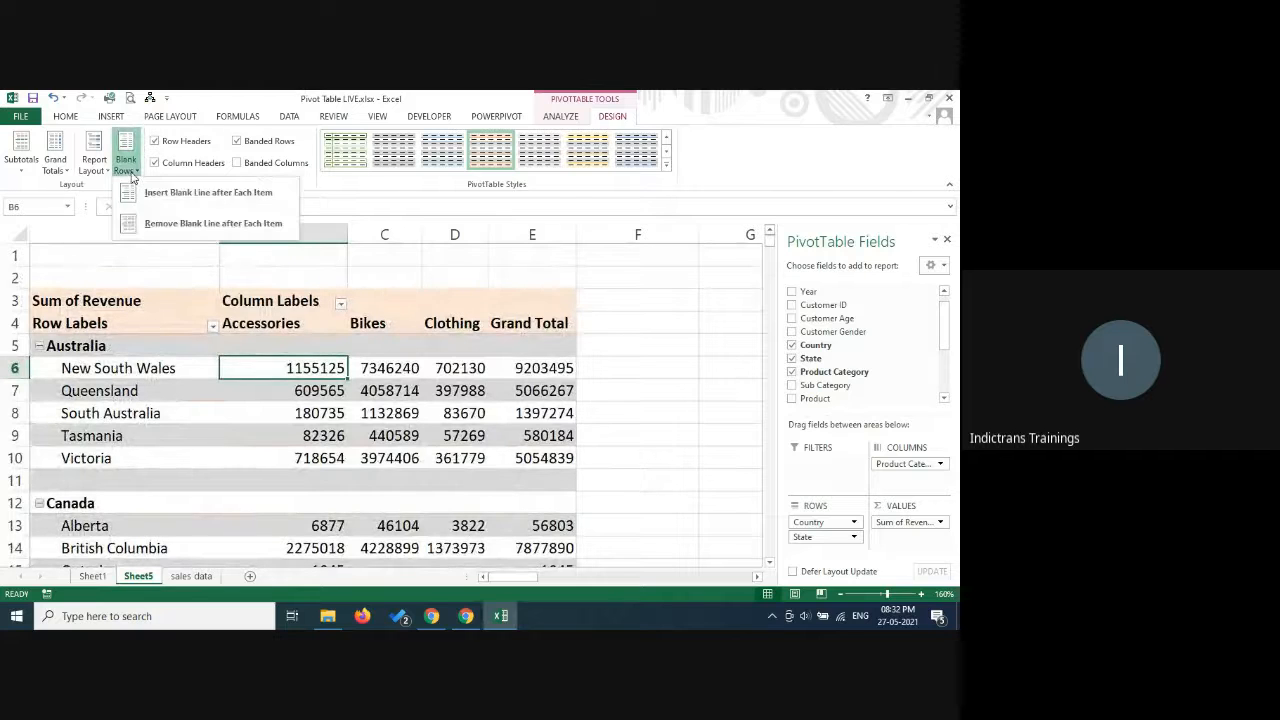
left_click(145, 192)
left_click(126, 162)
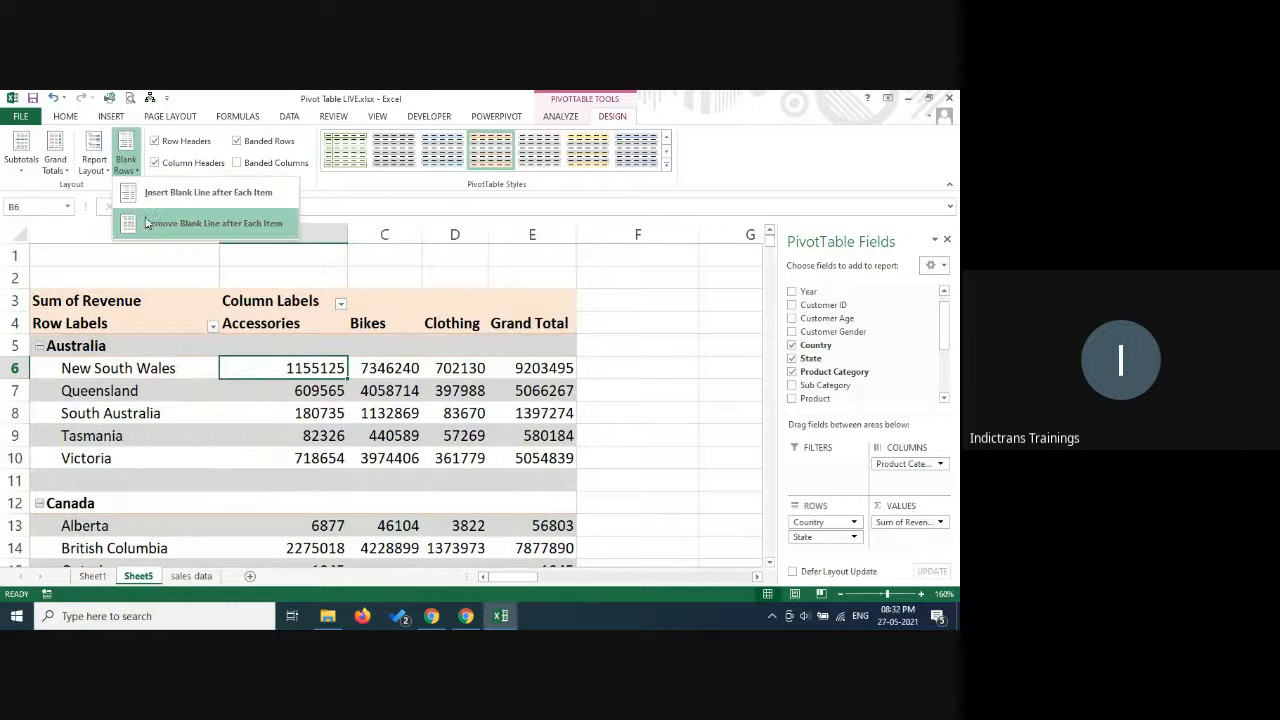
left_click(146, 223)
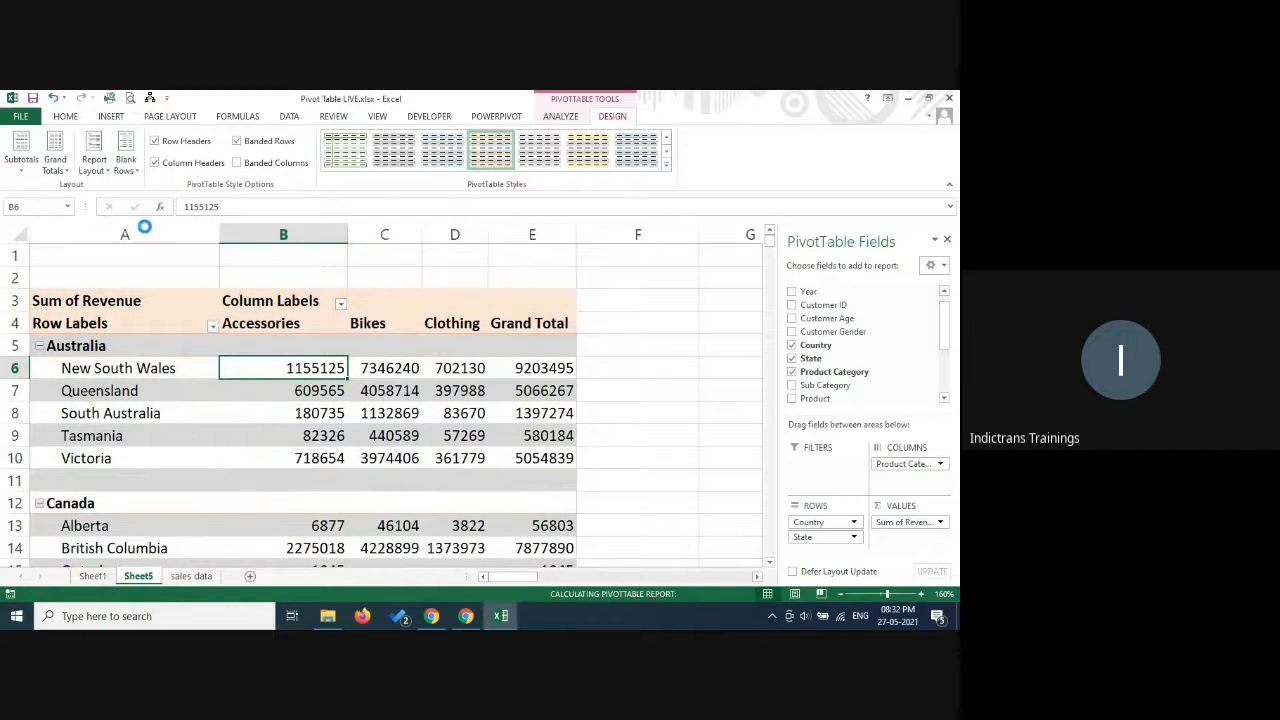
Apply the Compact Form report layout to the pivot table, and change it to Outline Form.
left_click(93, 163)
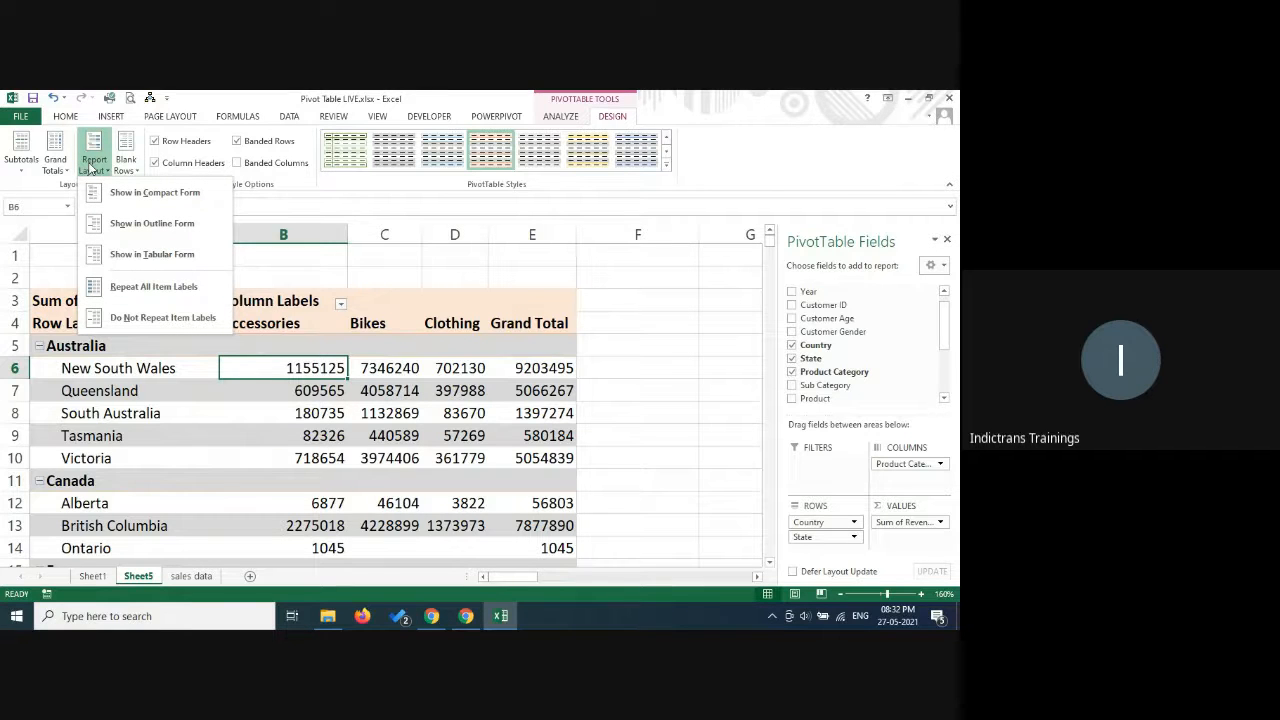
left_click(165, 203)
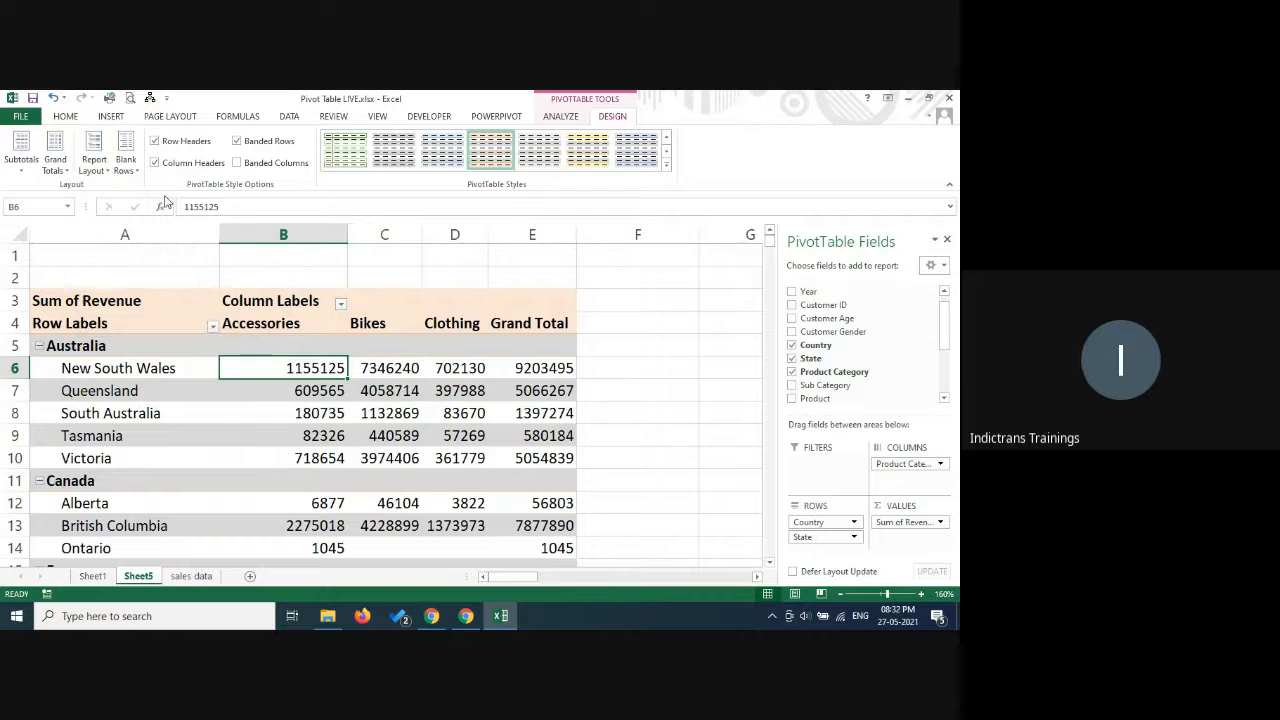
left_click(92, 165)
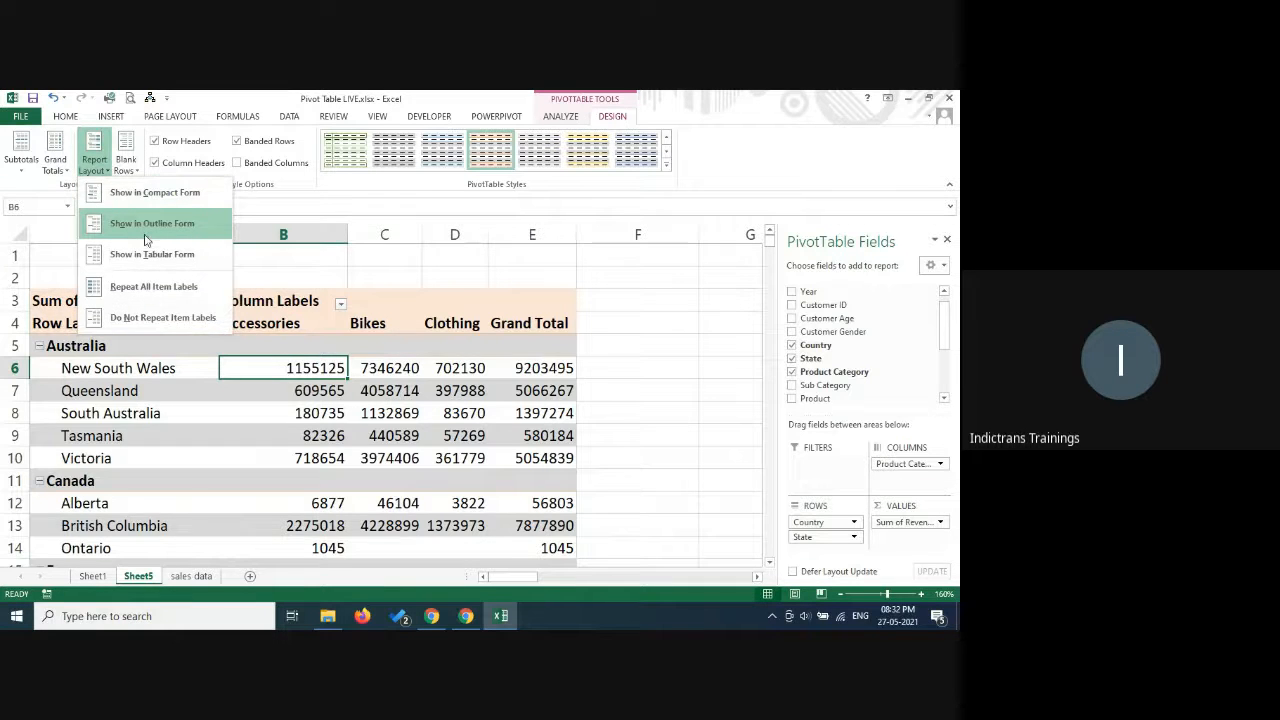
left_click(144, 222)
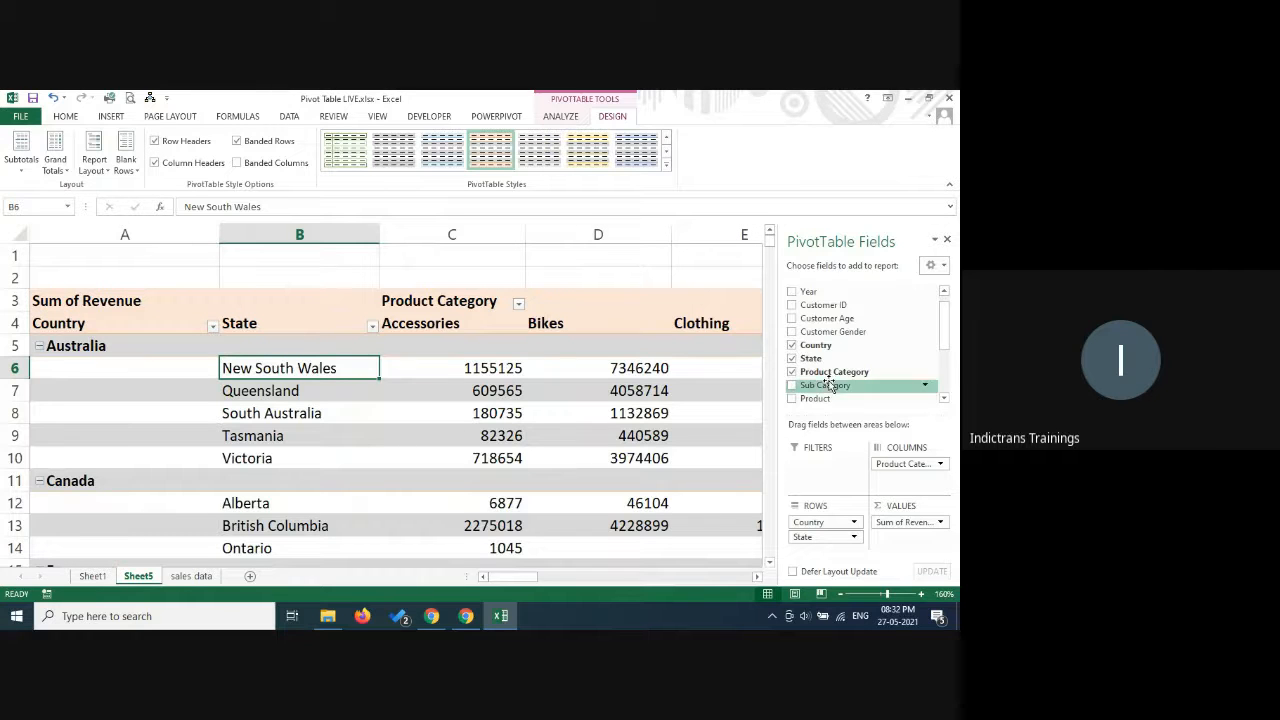
Show the pivot table in Tabular Form, and return it to Compact Form.
left_click(92, 165)
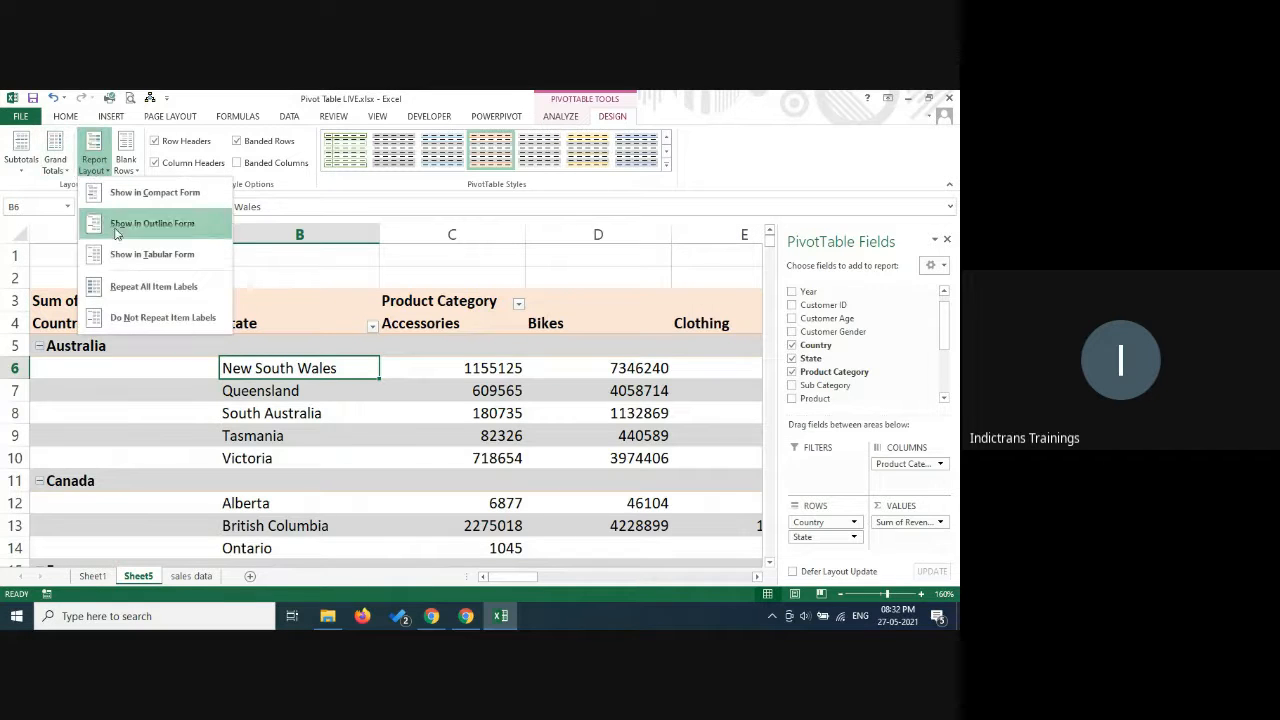
left_click(150, 254)
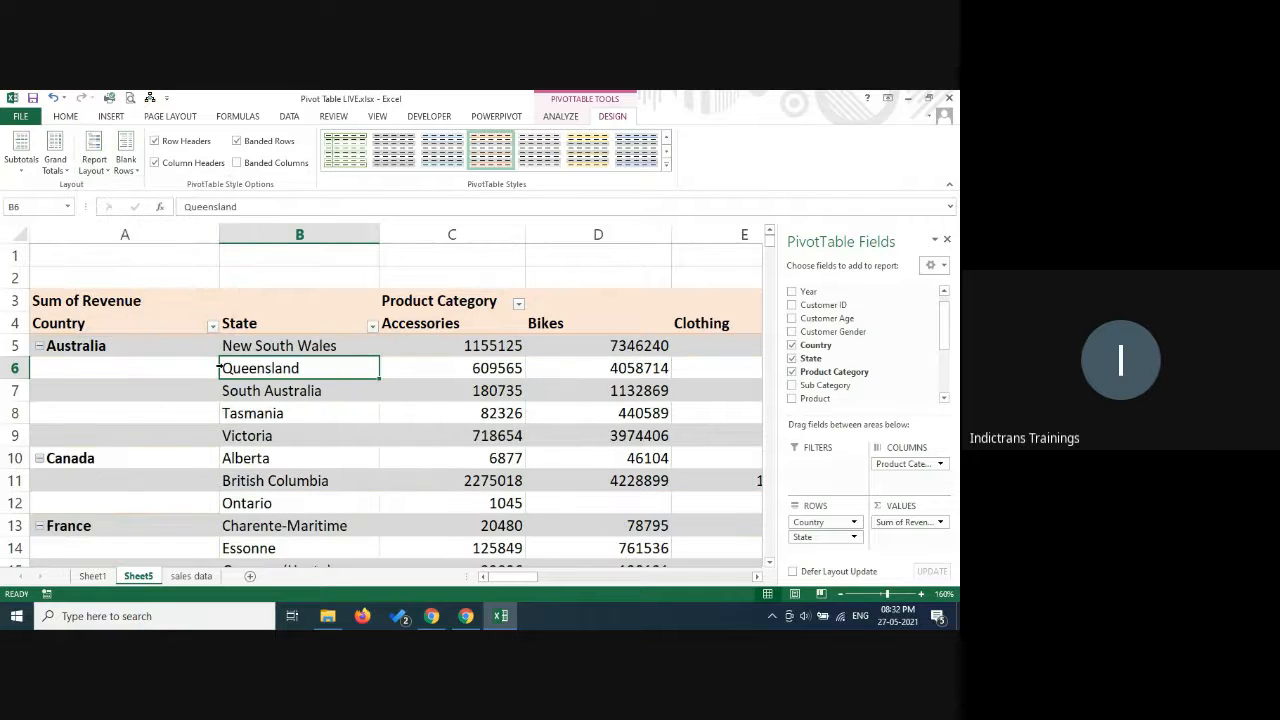
left_click(104, 170)
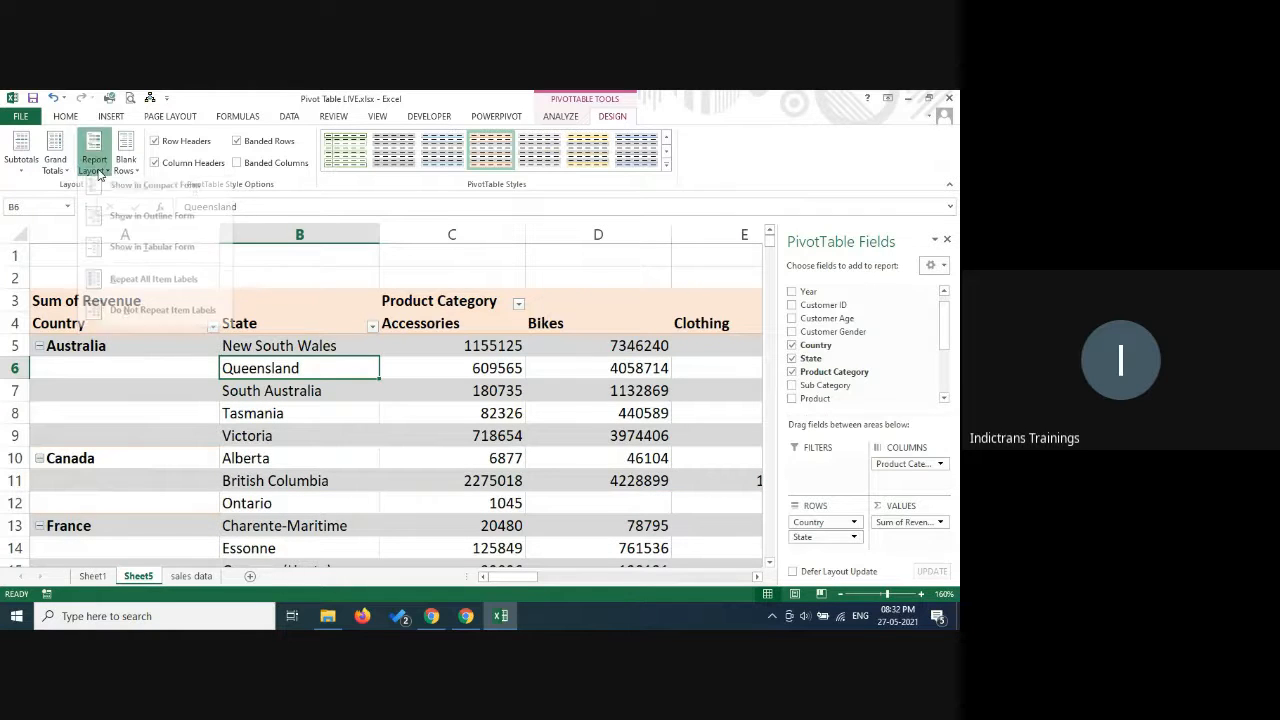
left_click(126, 203)
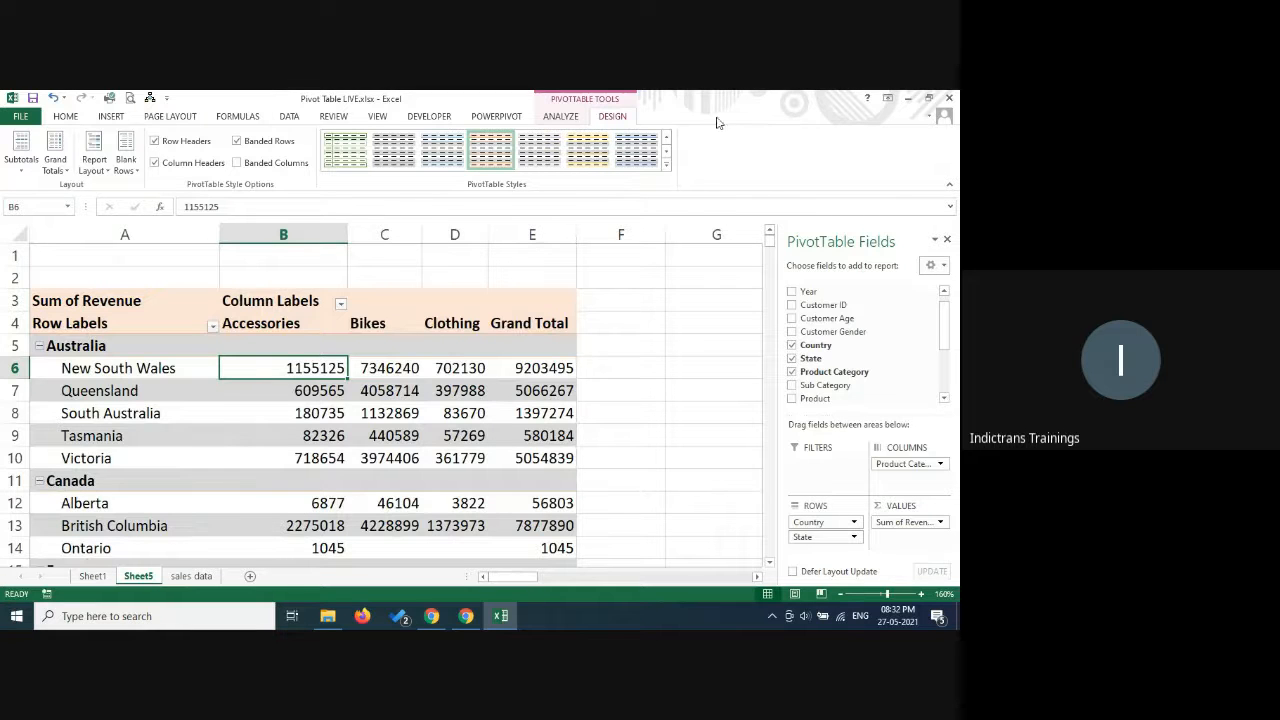
Close the PivotTable Fields list and look over the Country filter options of the row labels.
left_click(562, 117)
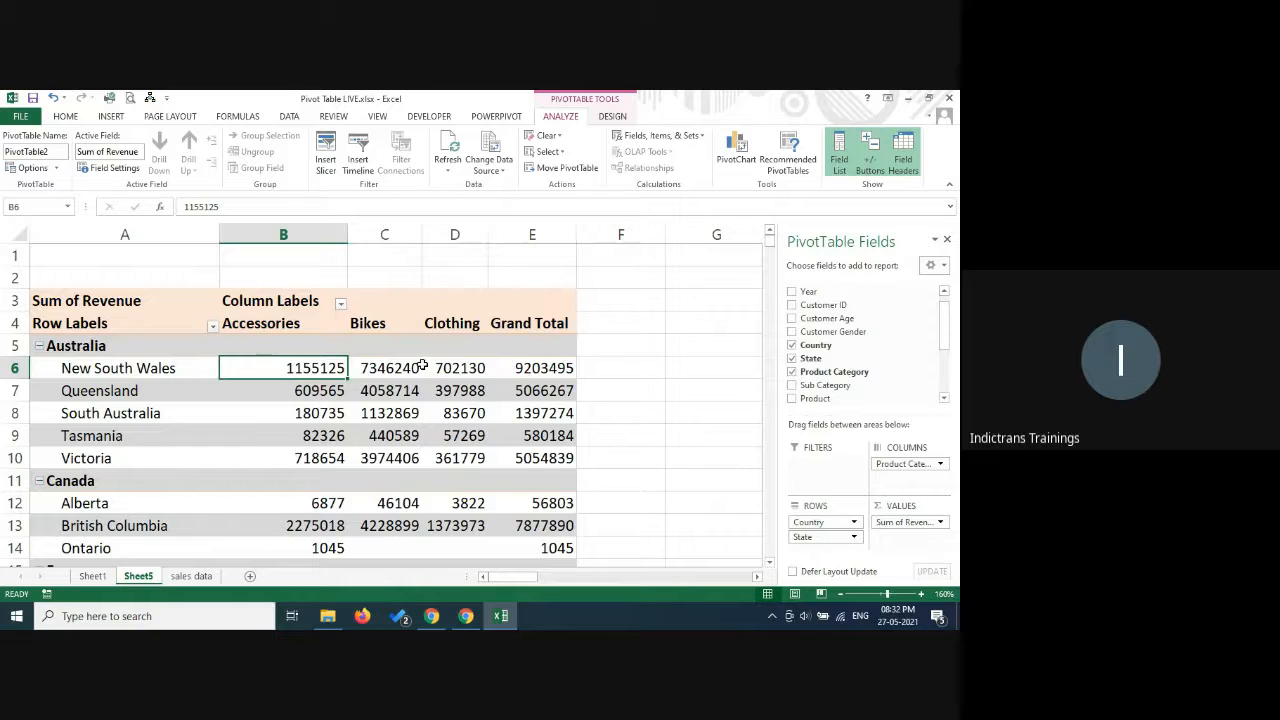
left_click(947, 239)
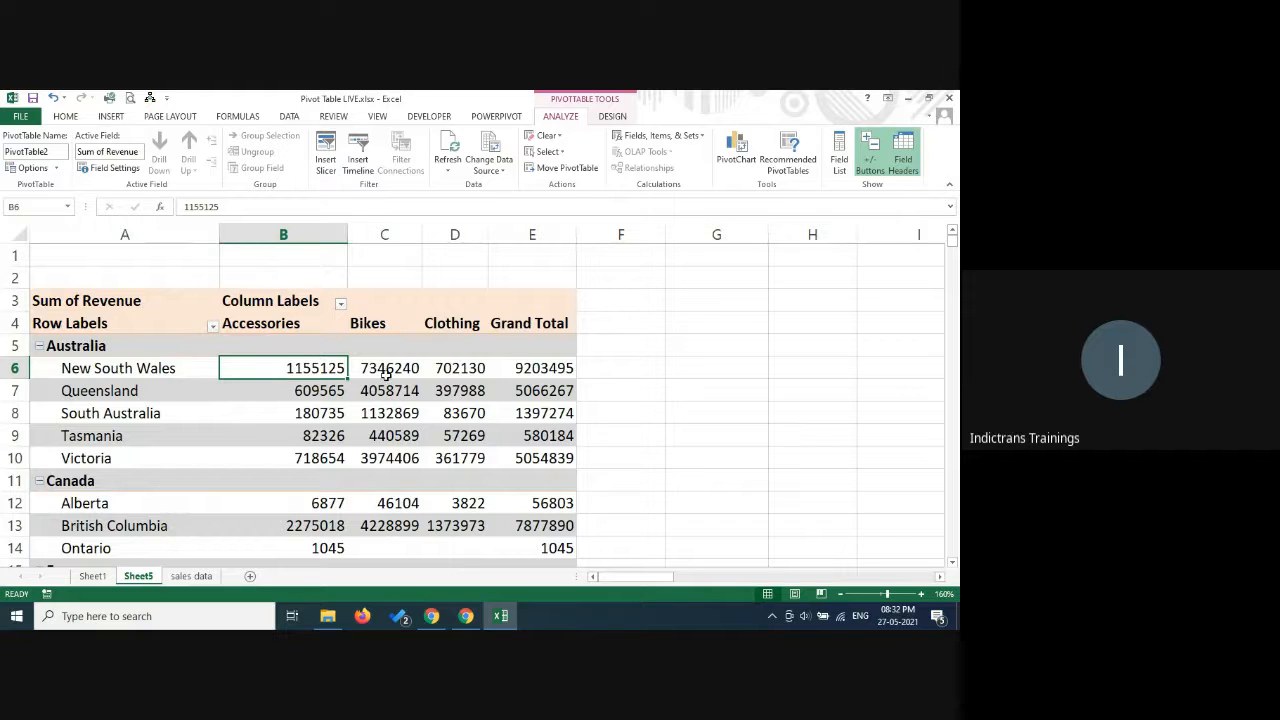
left_click(211, 334)
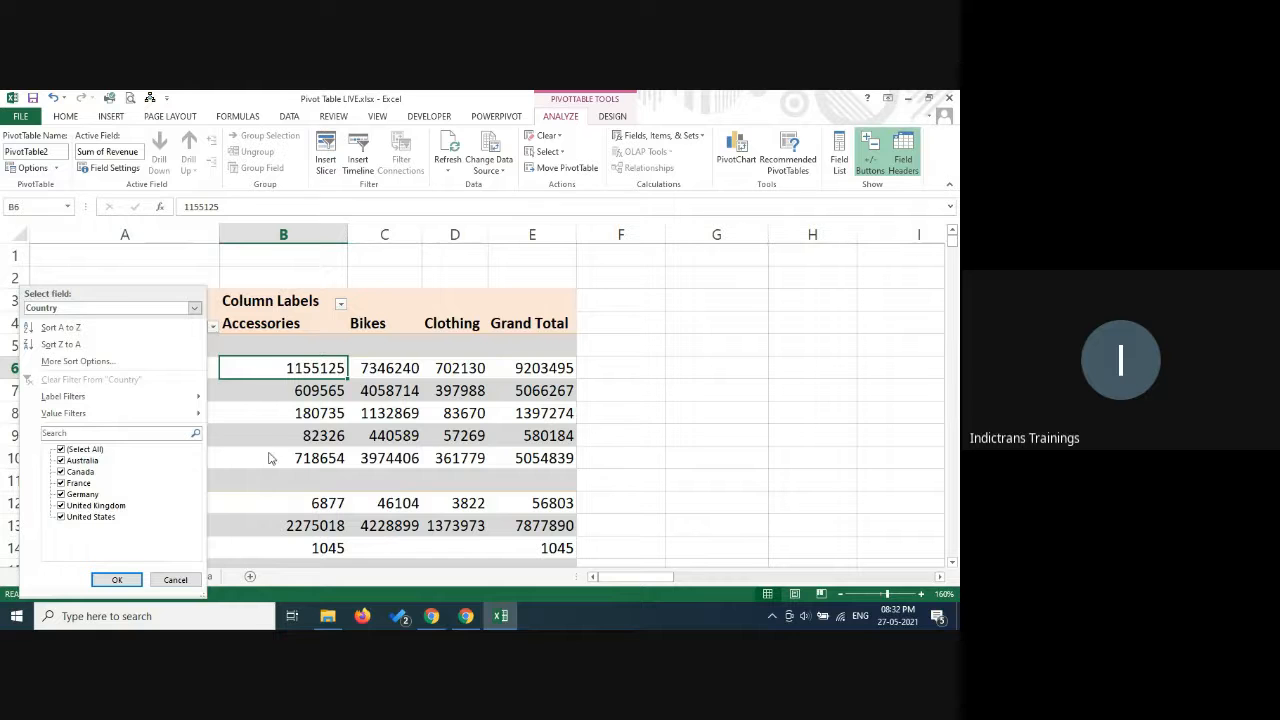
key("Escape")
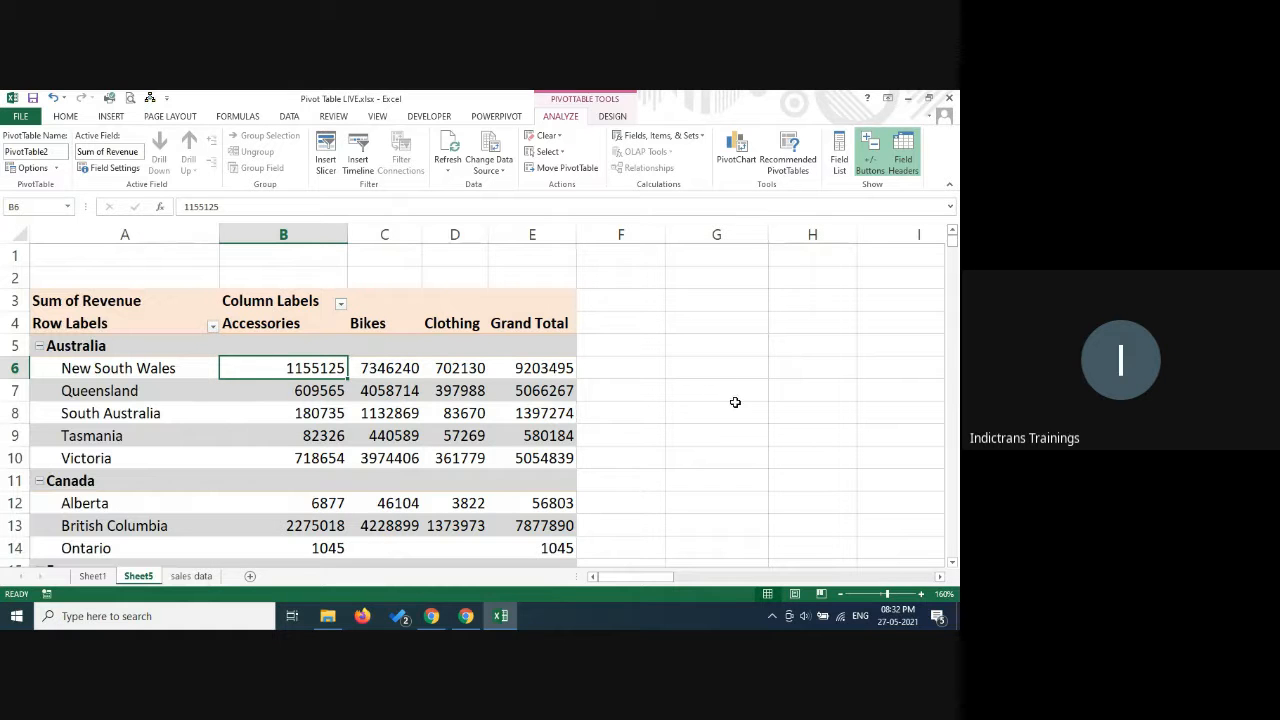
Filter the pivot table's row labels to show only the countries France, Germany and United Kingdom.
scroll(735, 402, "down", 2)
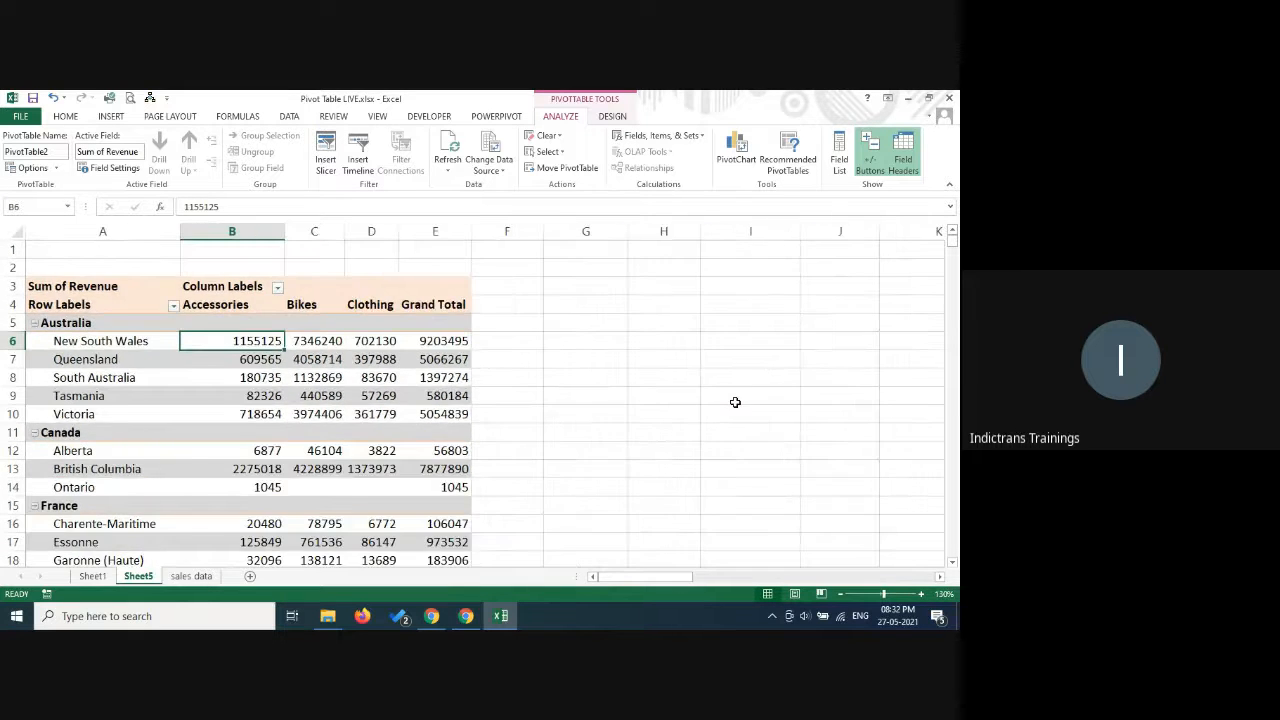
scroll(735, 402, "down", 2)
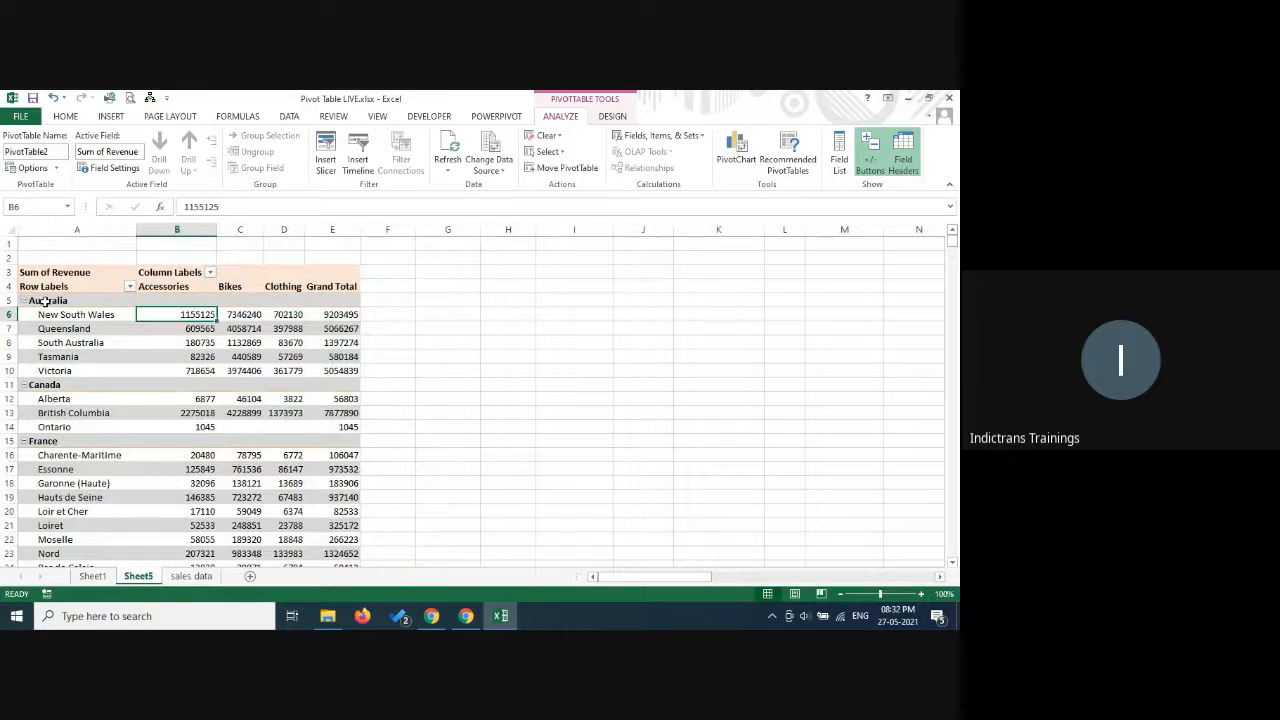
left_click(129, 287)
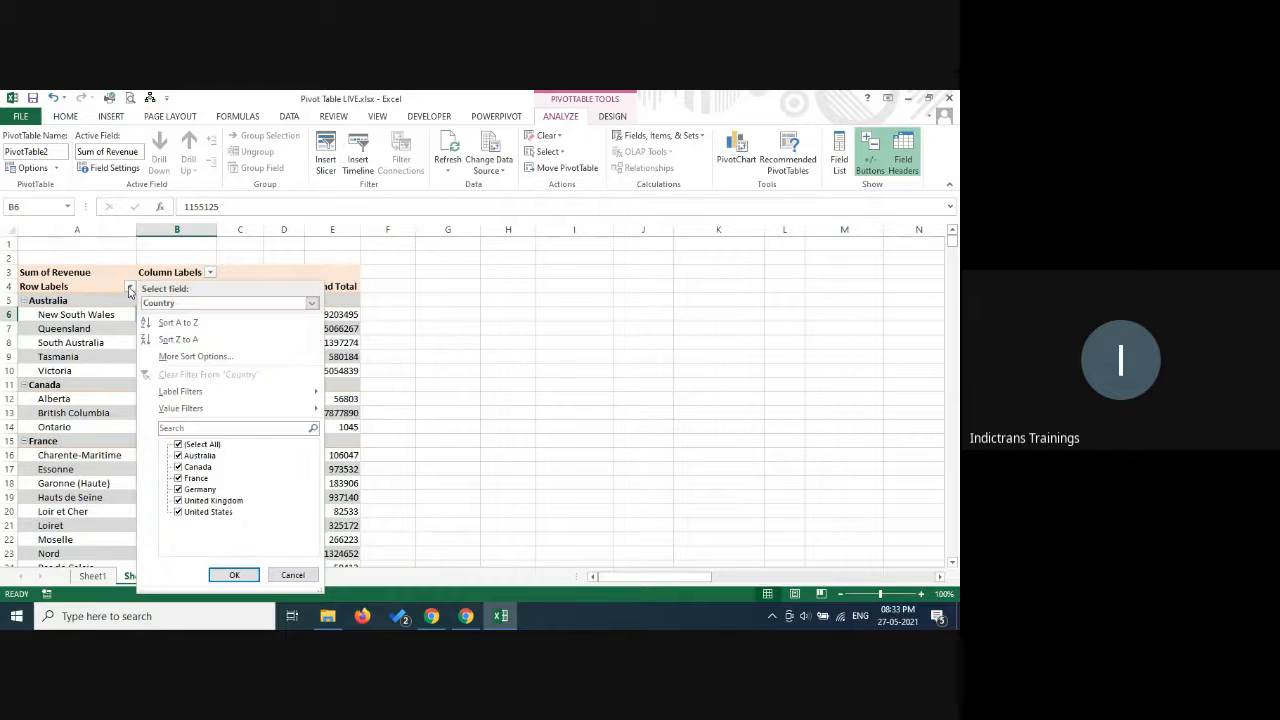
left_click(178, 445)
left_click(179, 501)
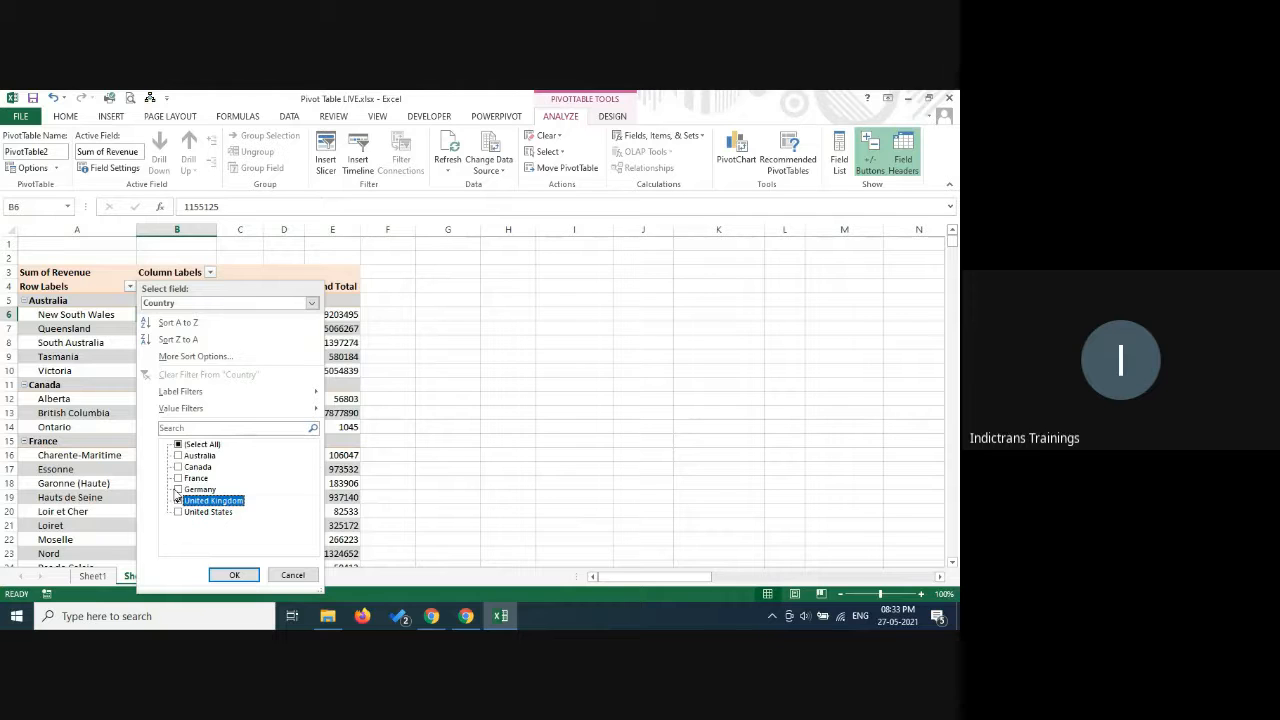
left_click(178, 490)
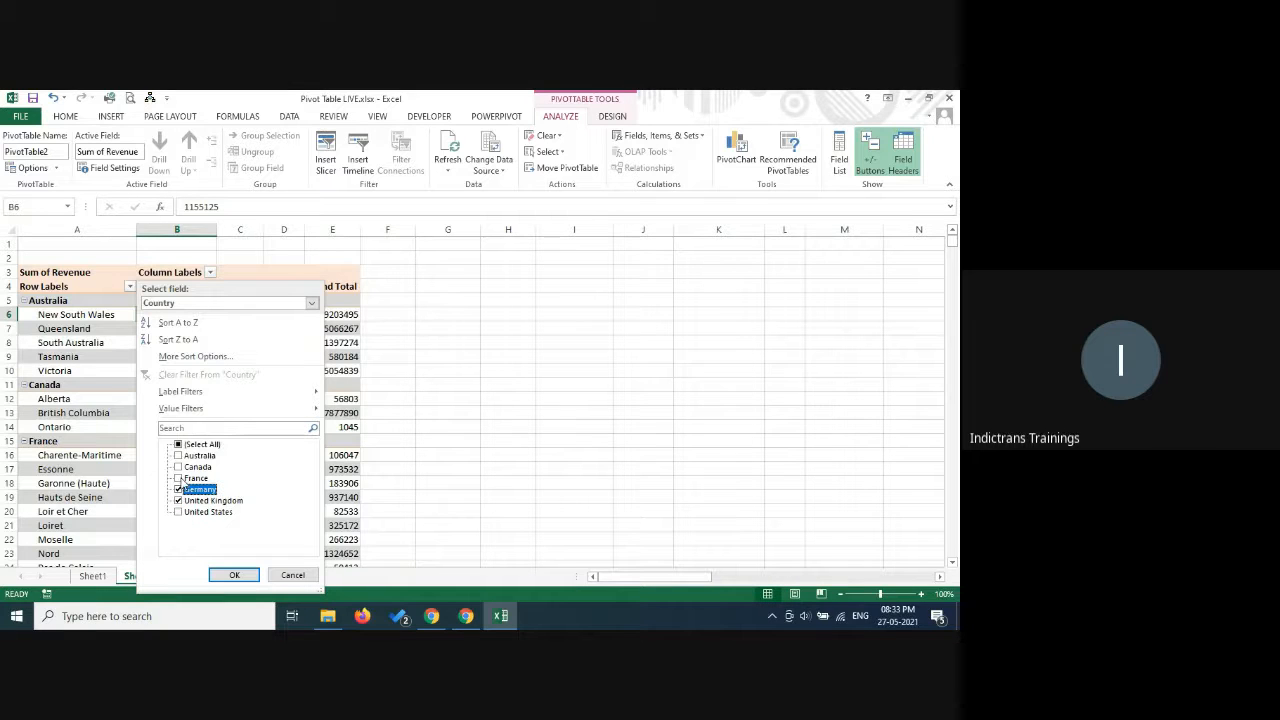
left_click(179, 479)
left_click(234, 575)
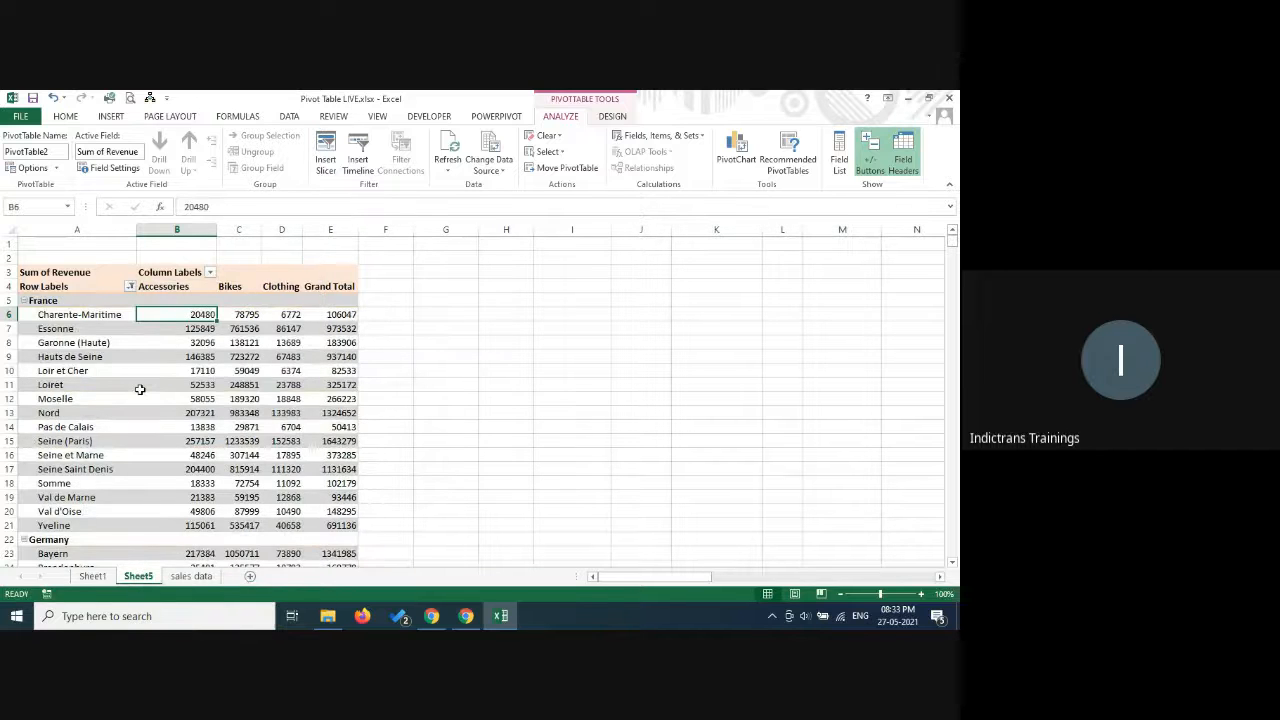
scroll(140, 389, "down", 4)
scroll(140, 389, "up", 3)
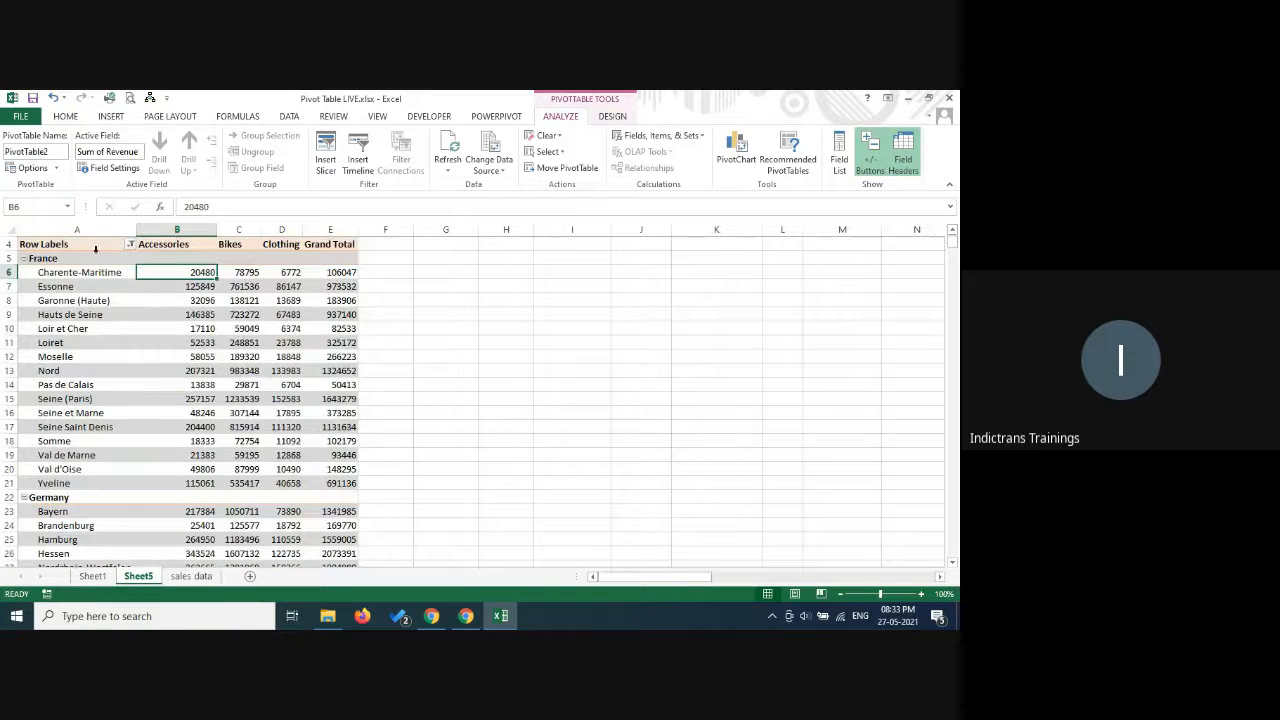
Restore all countries in the row labels filter of the pivot table.
scroll(130, 303, "up", 1)
left_click(130, 286)
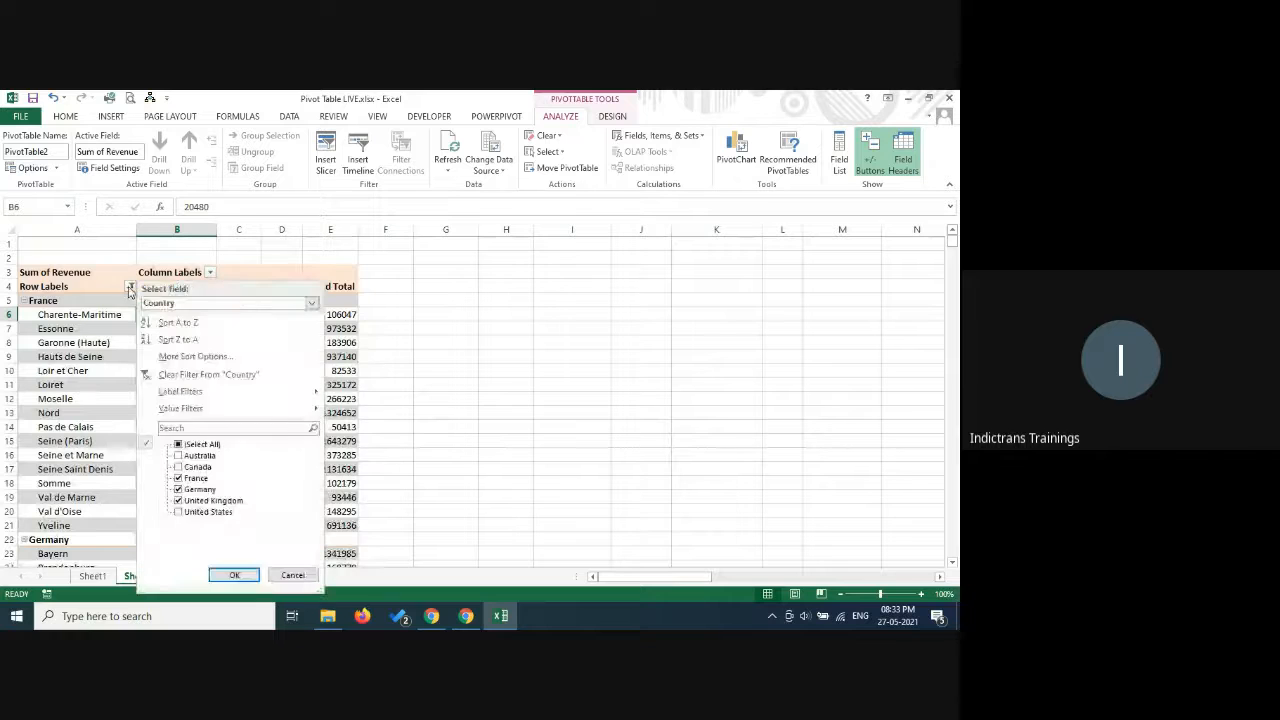
left_click(180, 445)
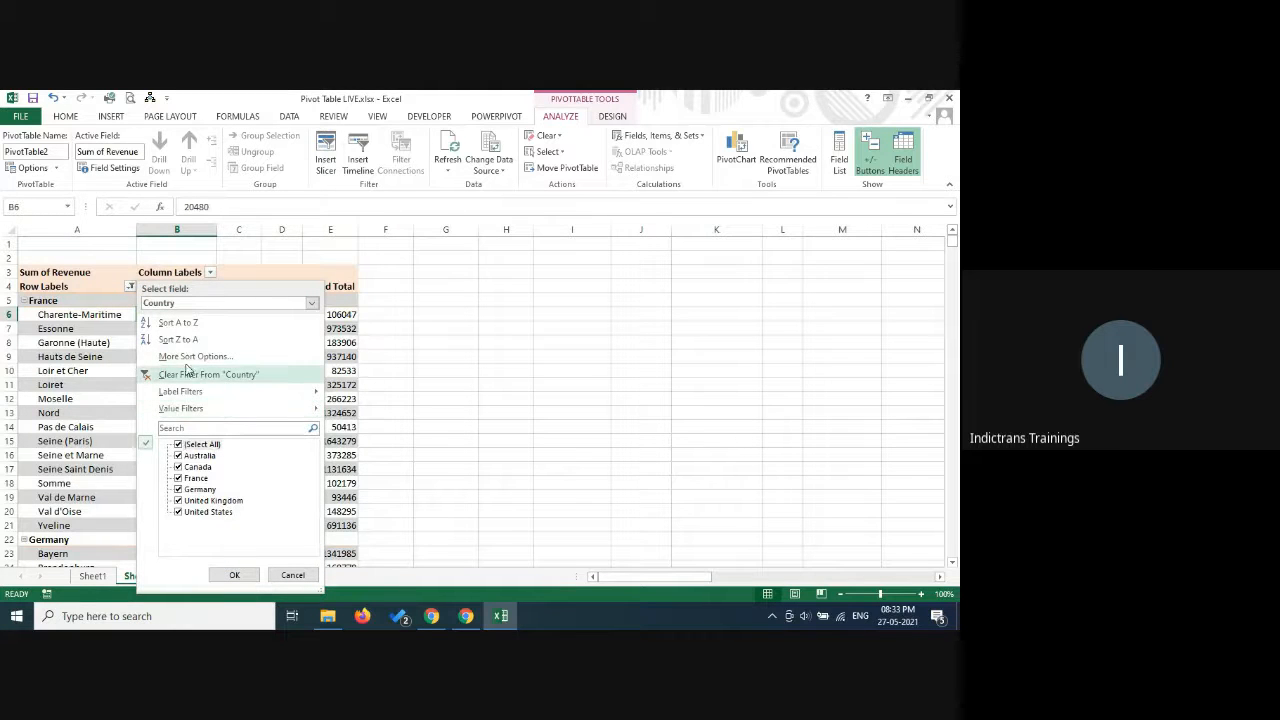
left_click(233, 576)
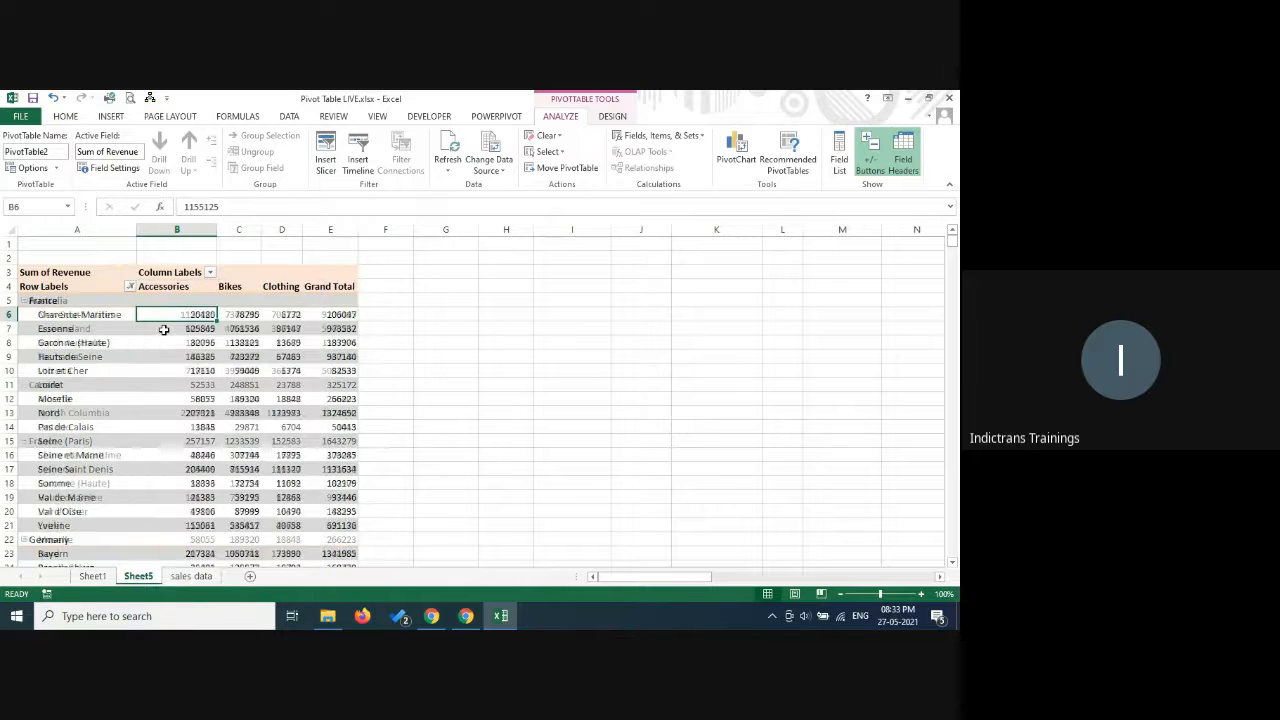
Filter the column labels to show only the Bikes product category, and restore all categories.
left_click(210, 272)
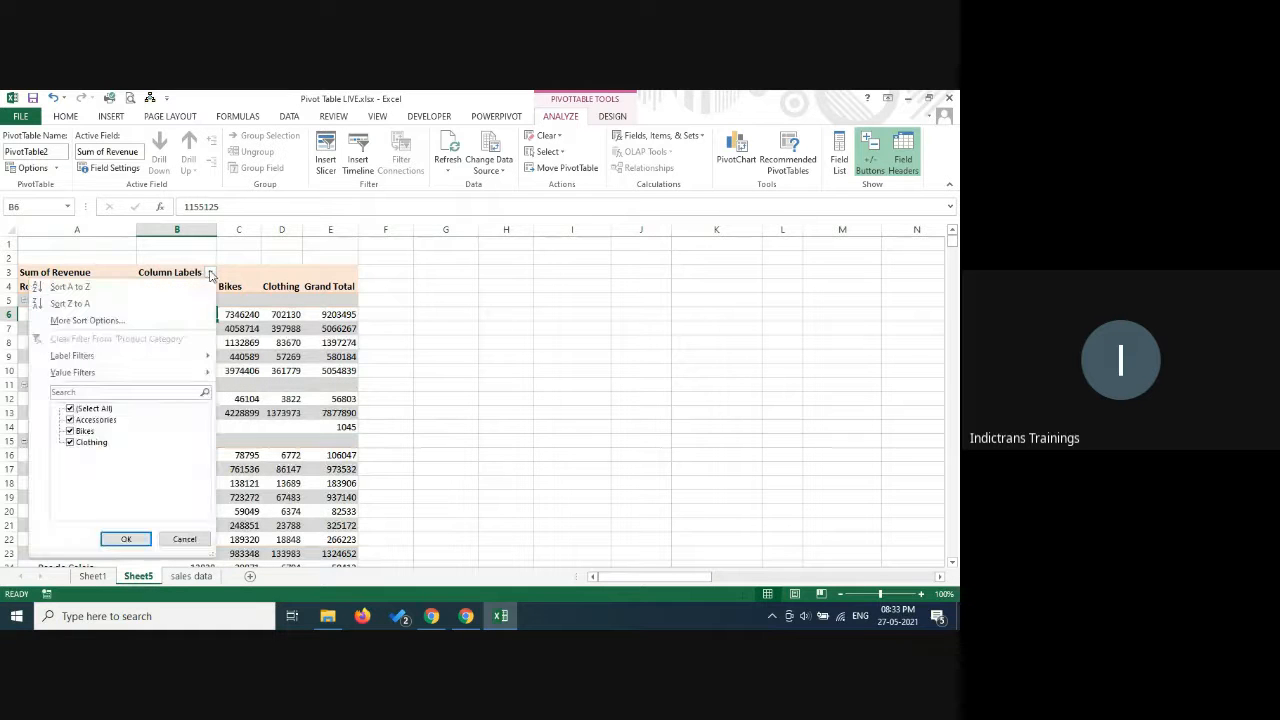
left_click(70, 420)
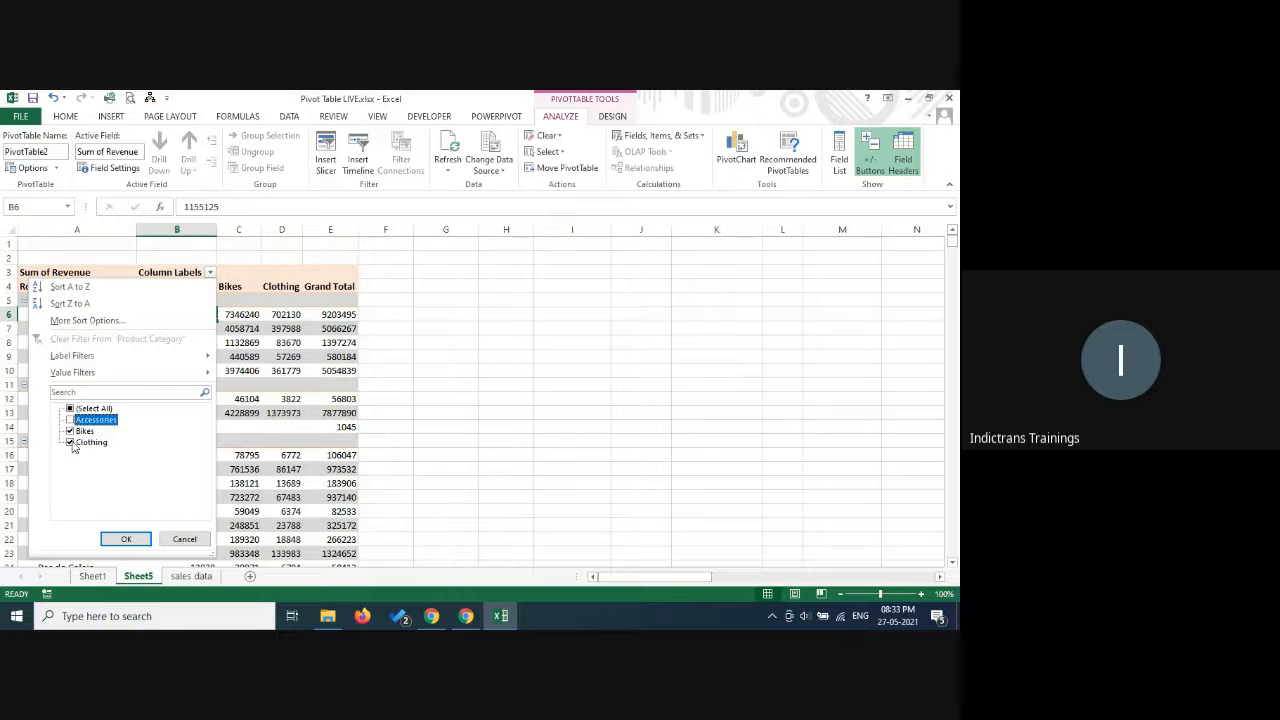
left_click(70, 442)
left_click(126, 539)
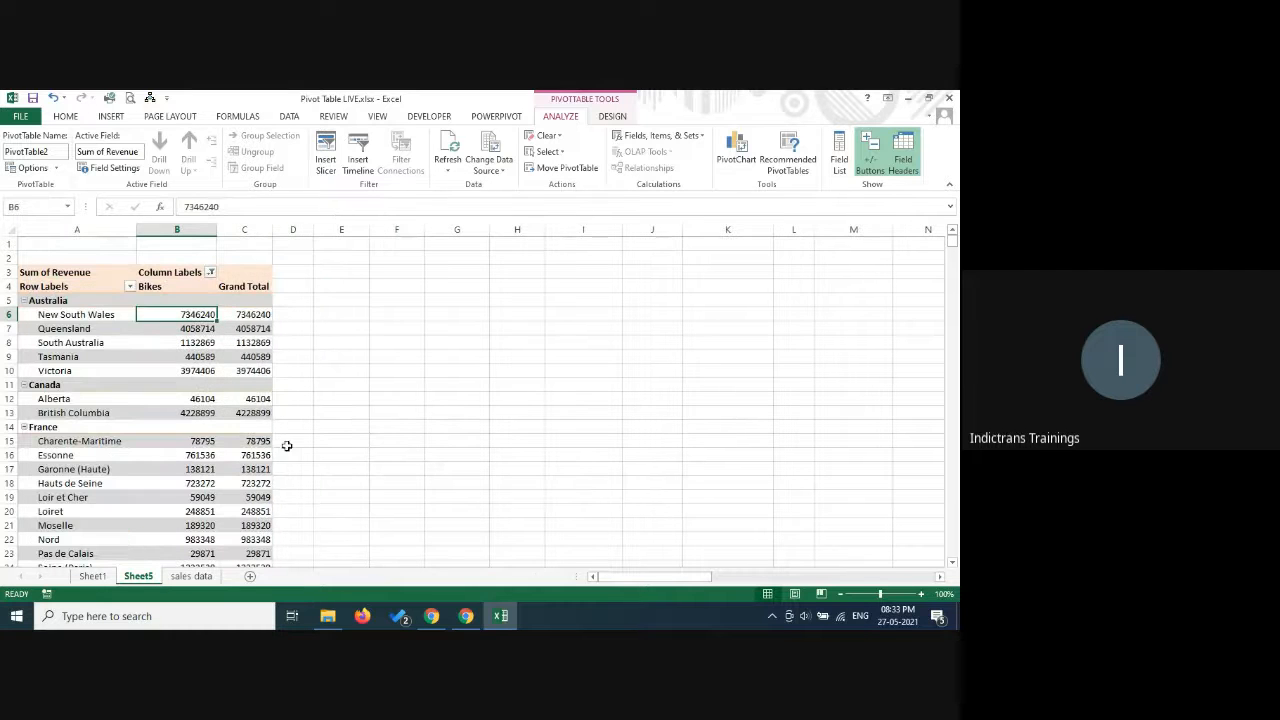
left_click(210, 272)
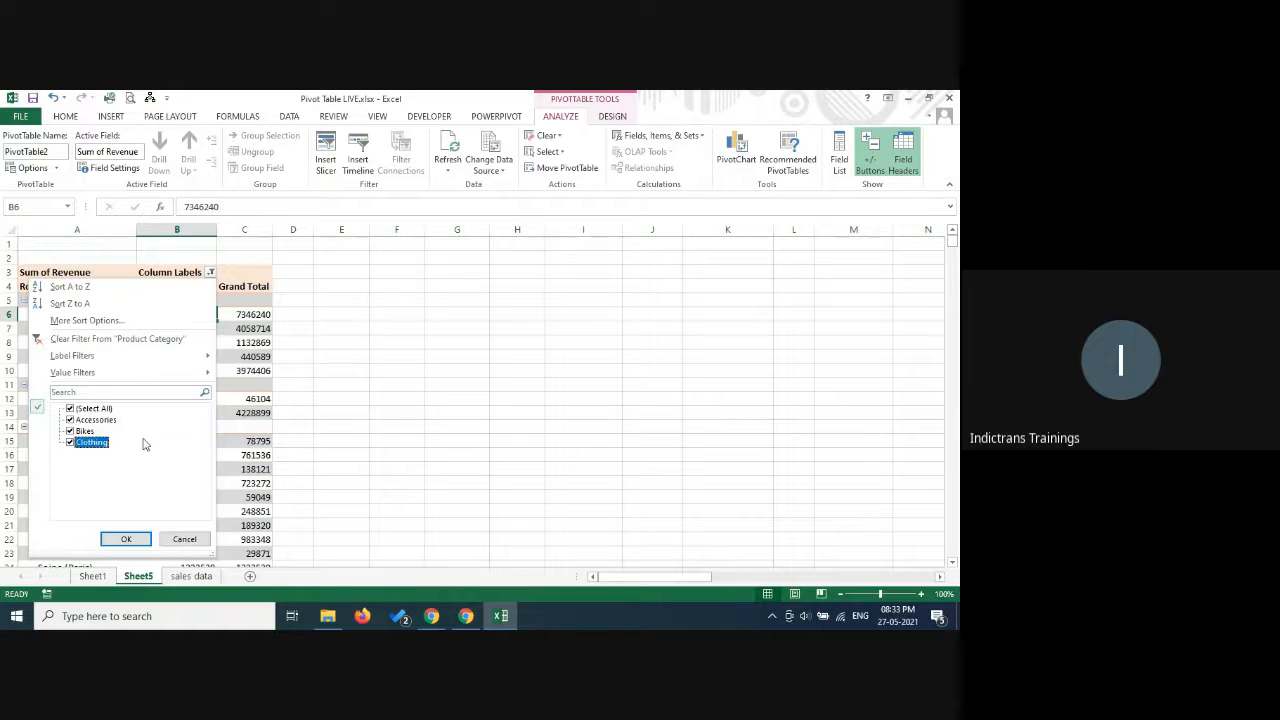
left_click(138, 539)
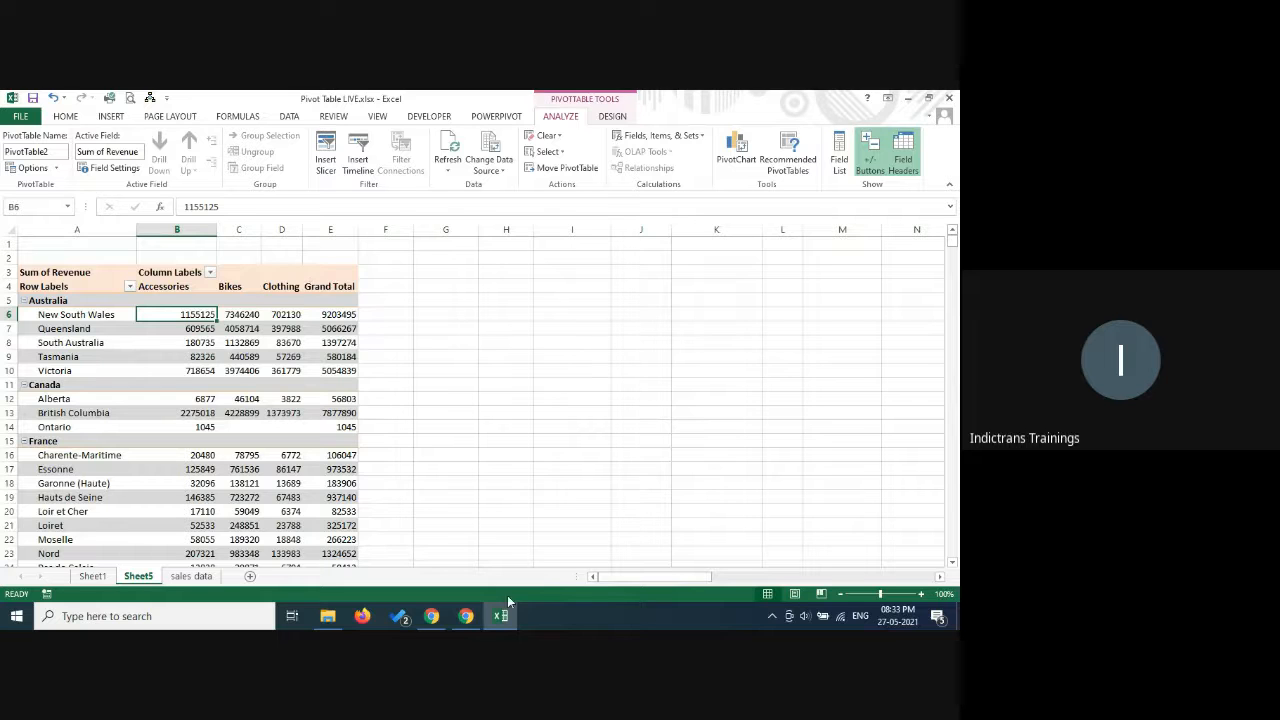
Switch to the Google Meet window to check the call, and return to the pivot table in Excel.
left_click(466, 618)
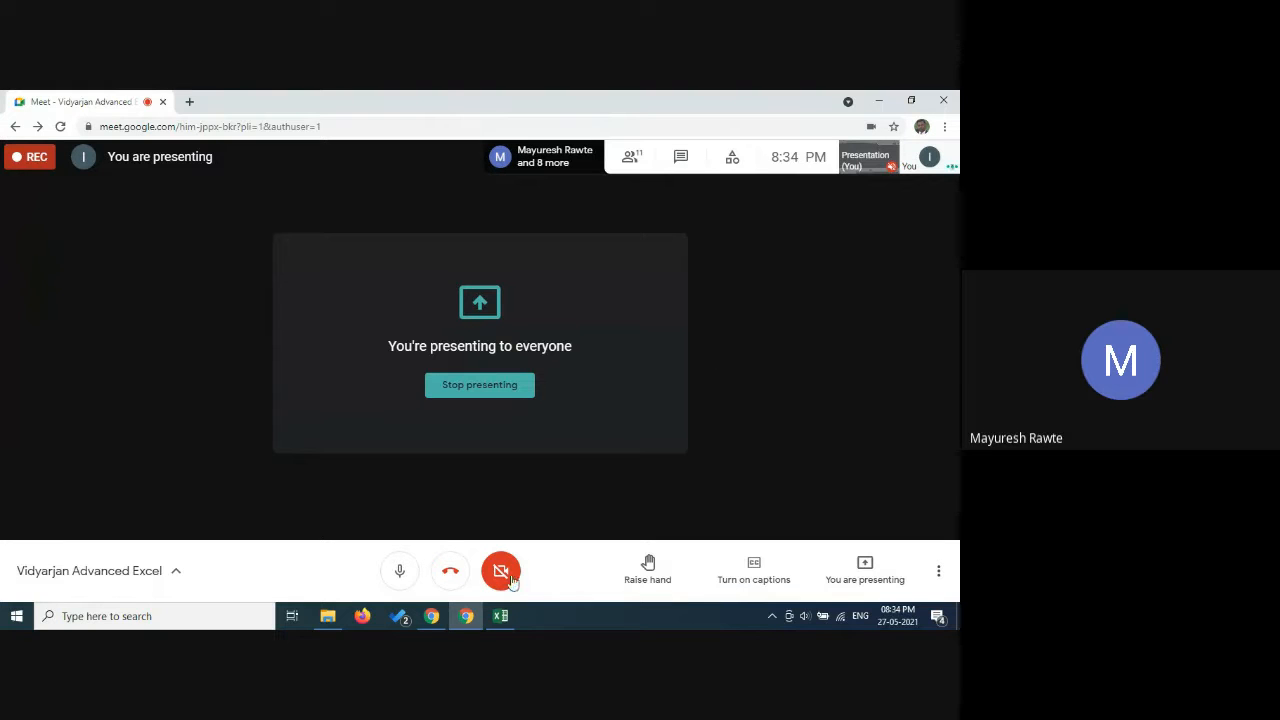
left_click(501, 616)
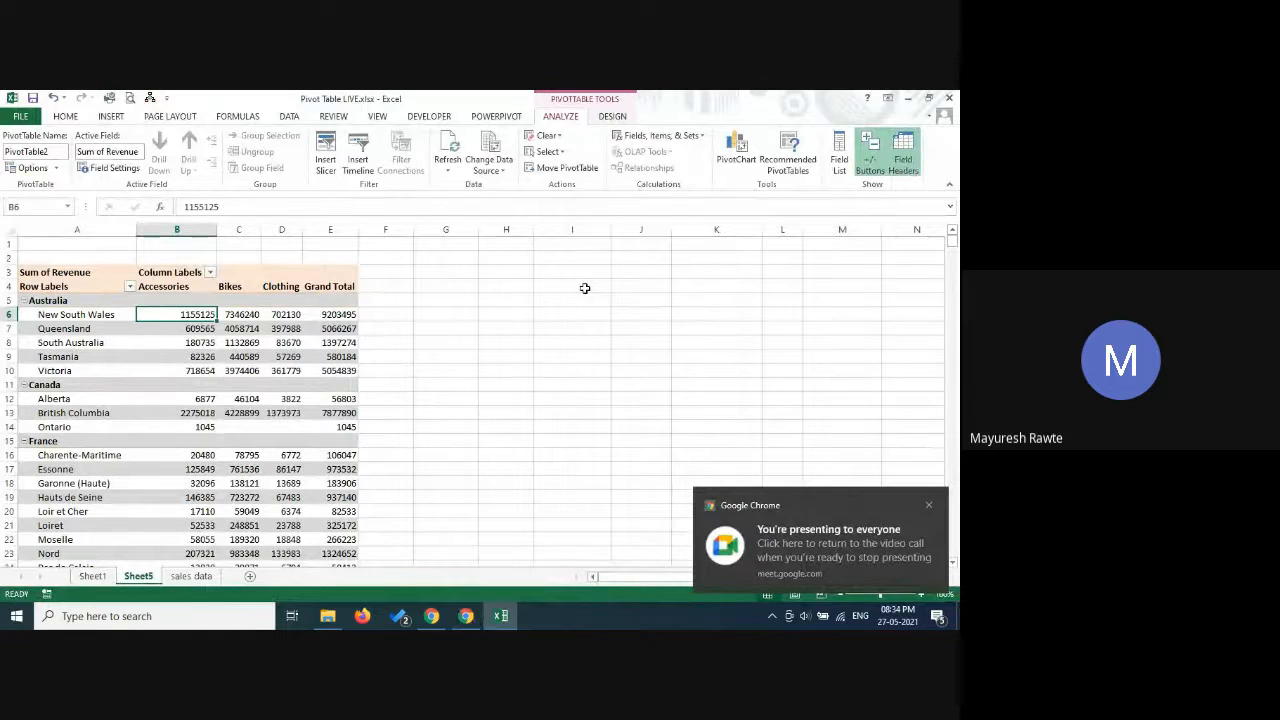
left_click(248, 358)
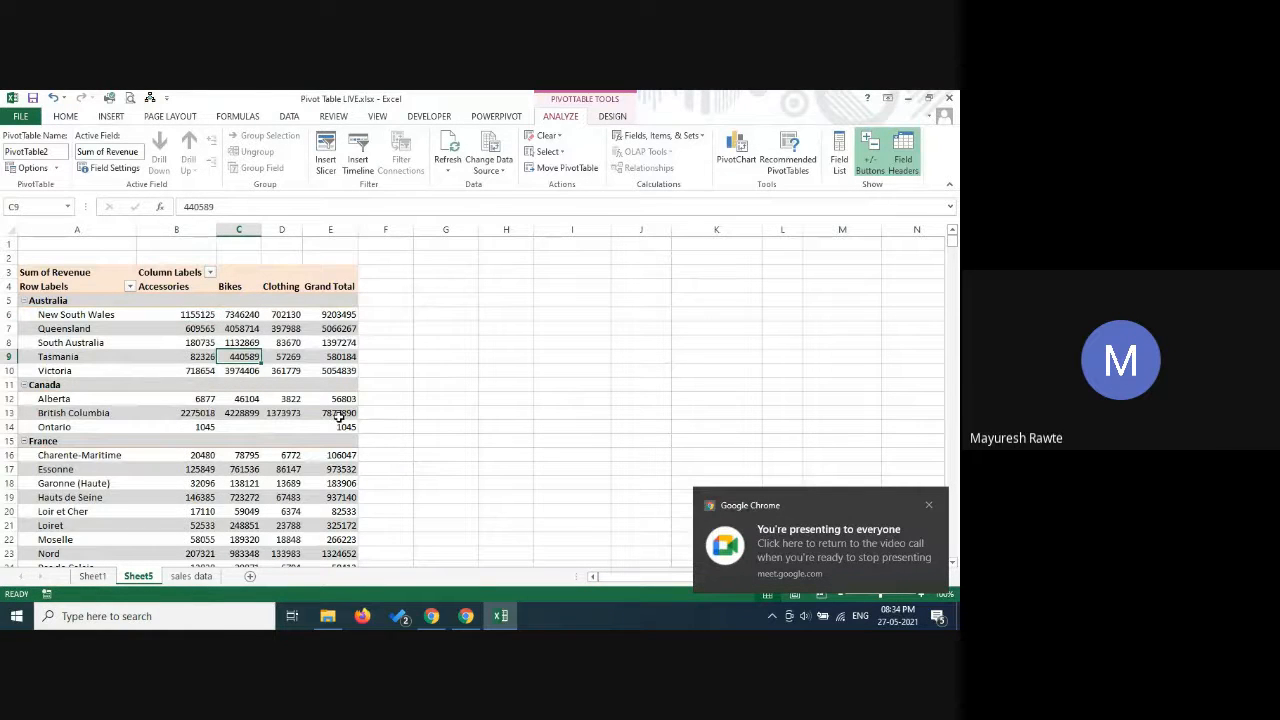
mouse_move(340, 414)
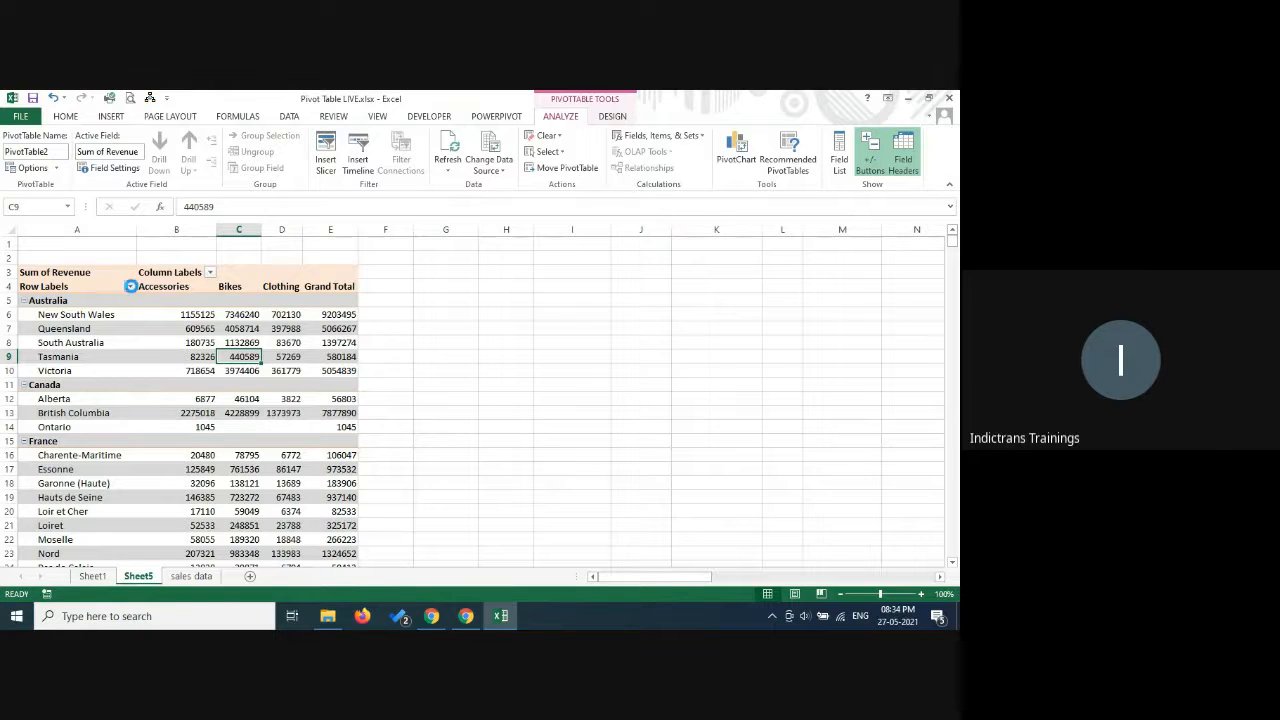
Sort the Country row labels in ascending order by Sum of Revenue and look over the reordered countries.
left_click(130, 287)
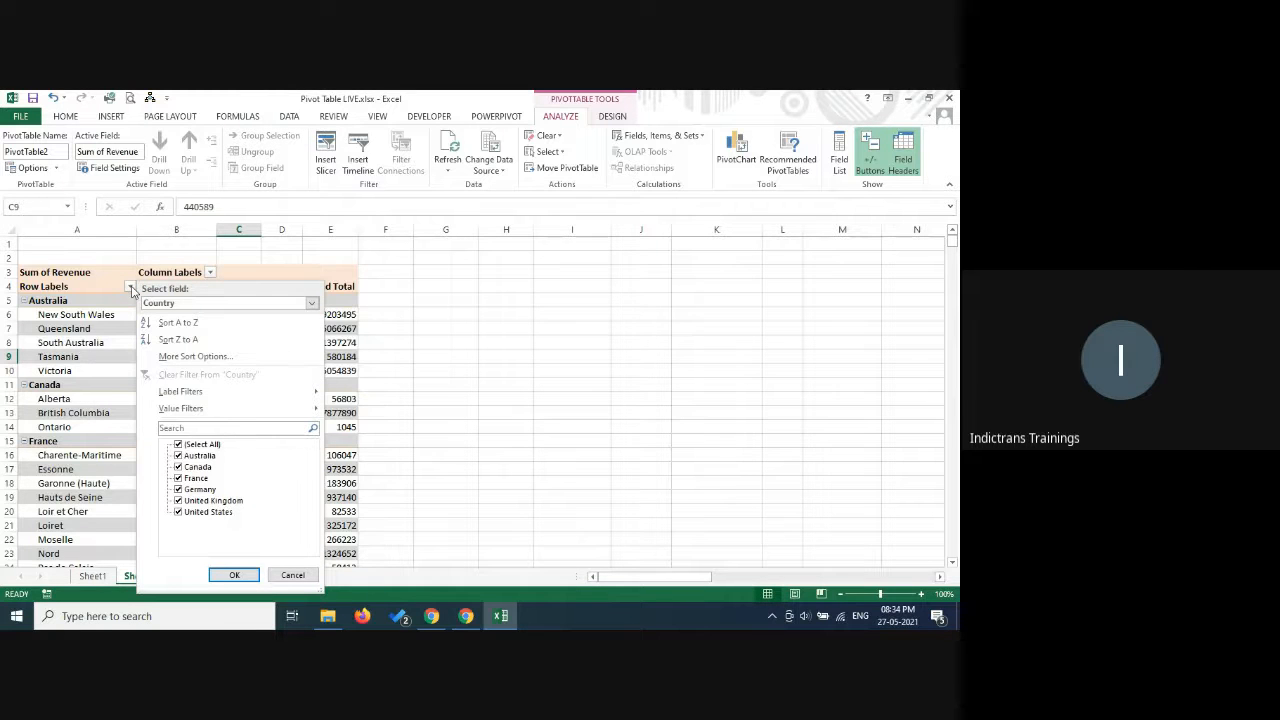
left_click(195, 357)
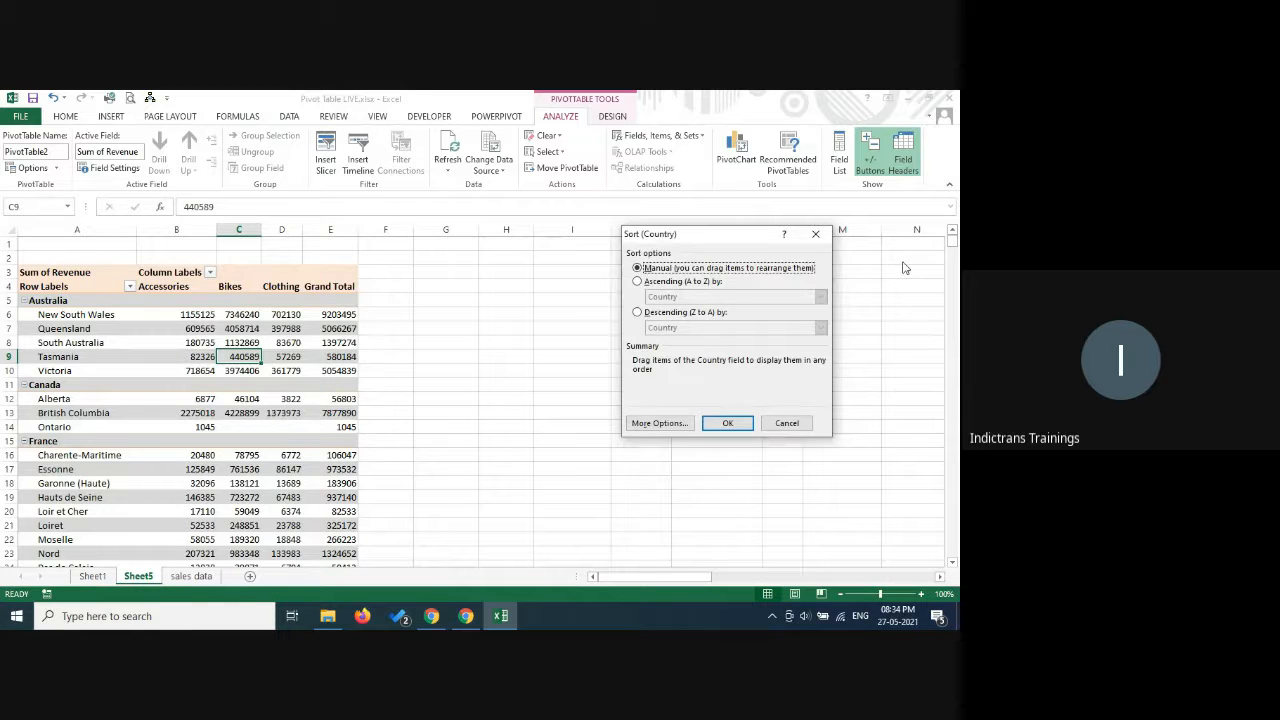
left_click(648, 284)
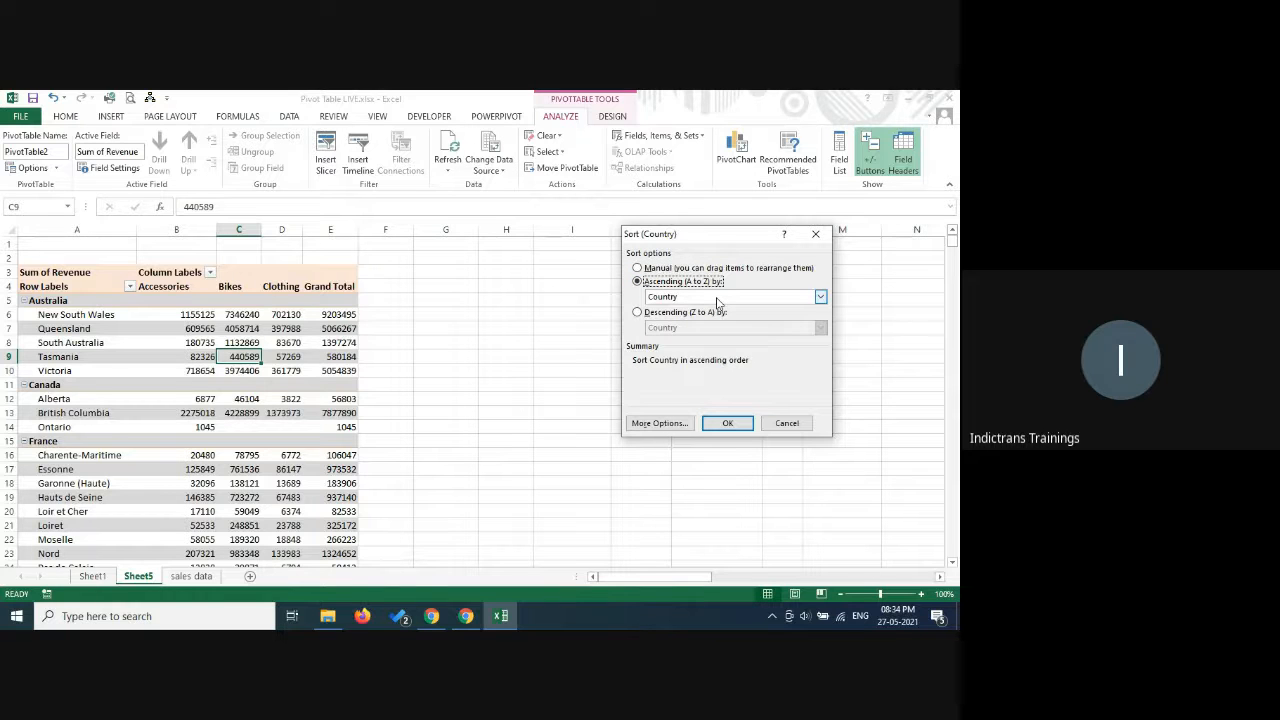
left_click(716, 298)
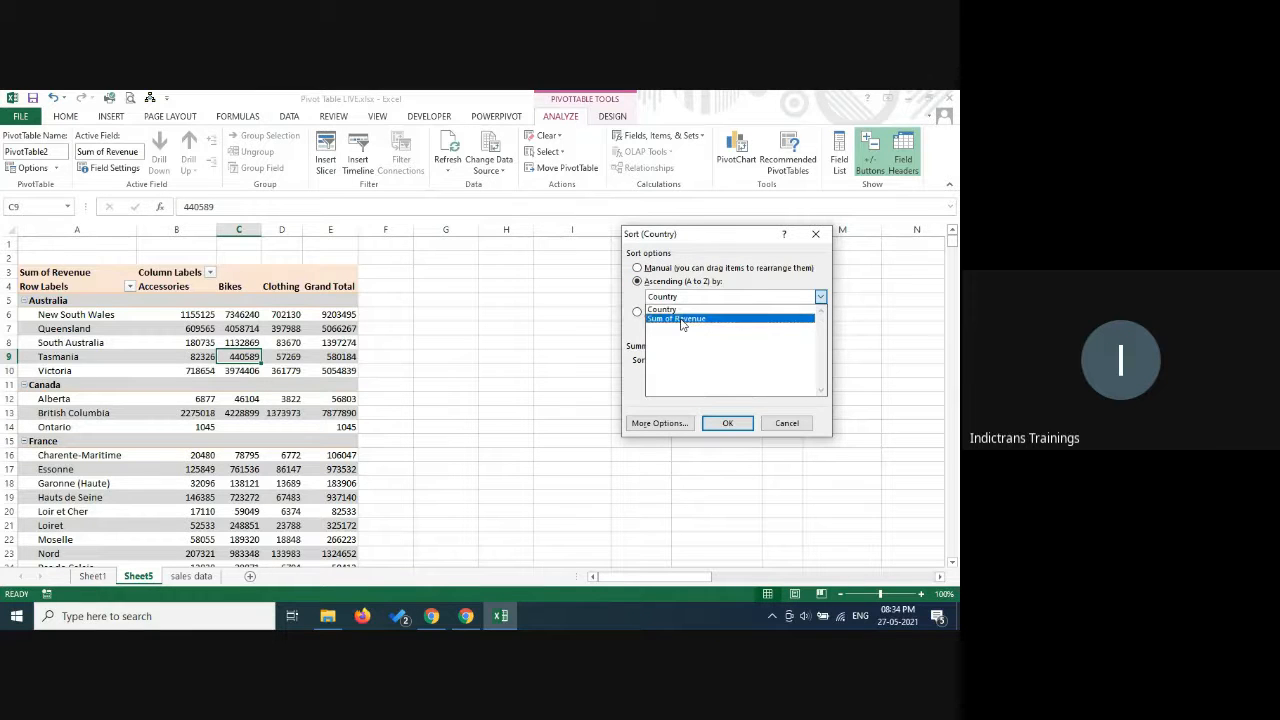
left_click(681, 319)
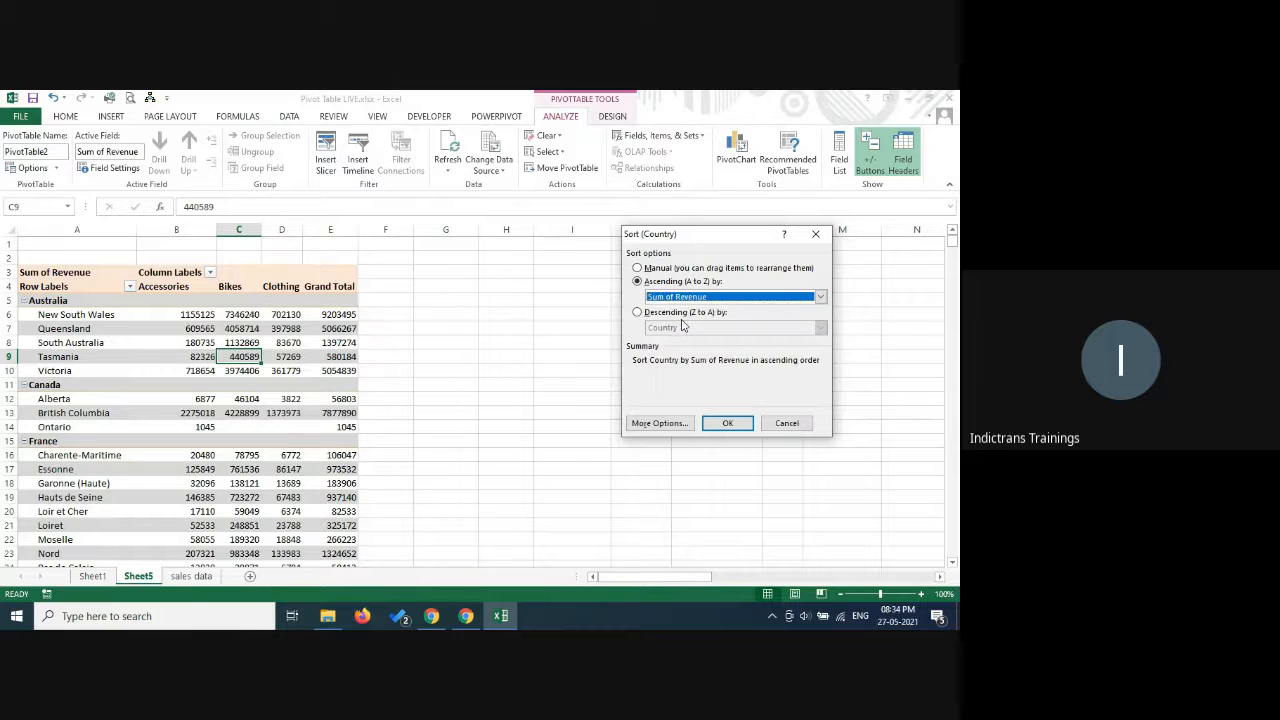
left_click(727, 423)
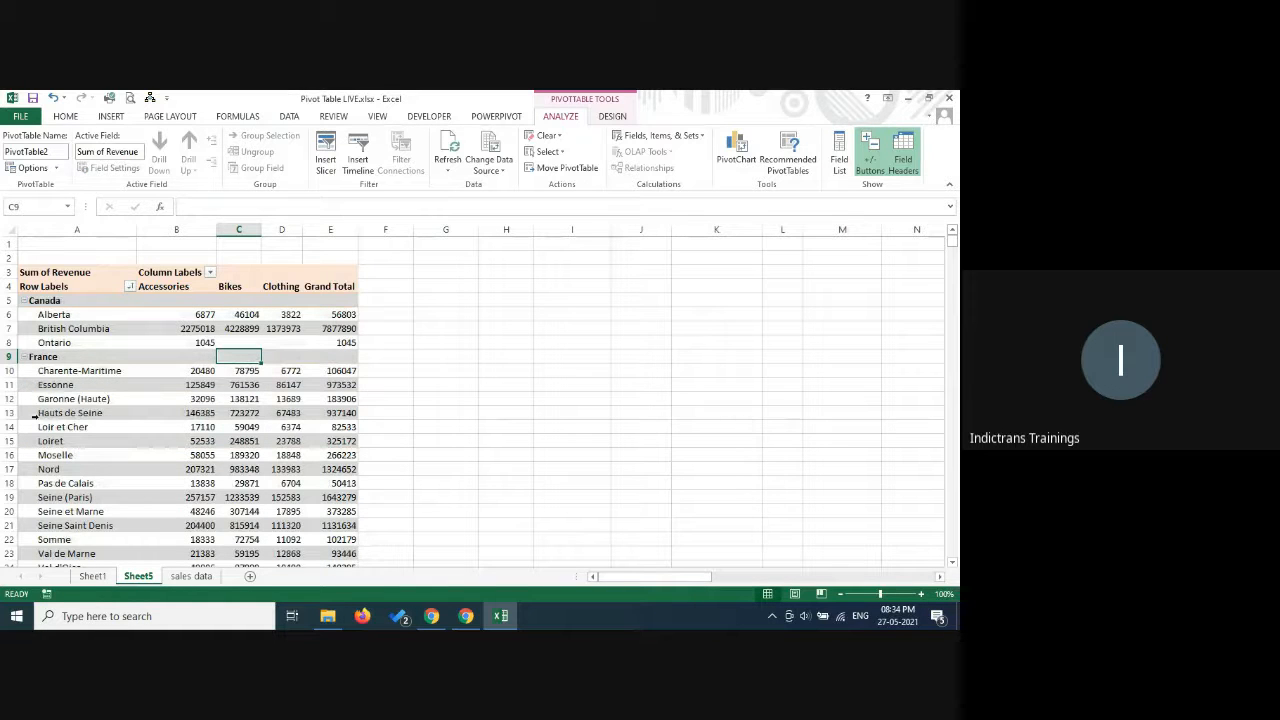
scroll(153, 406, "down", 3)
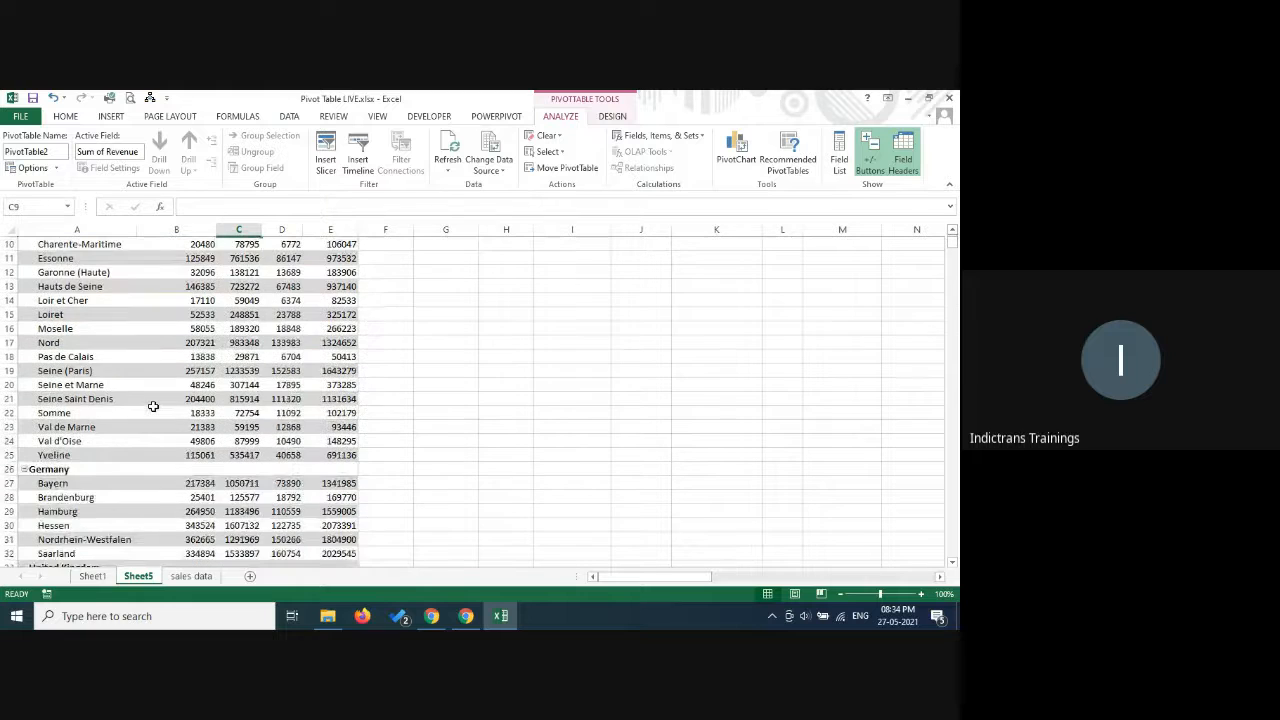
scroll(153, 406, "down", 15)
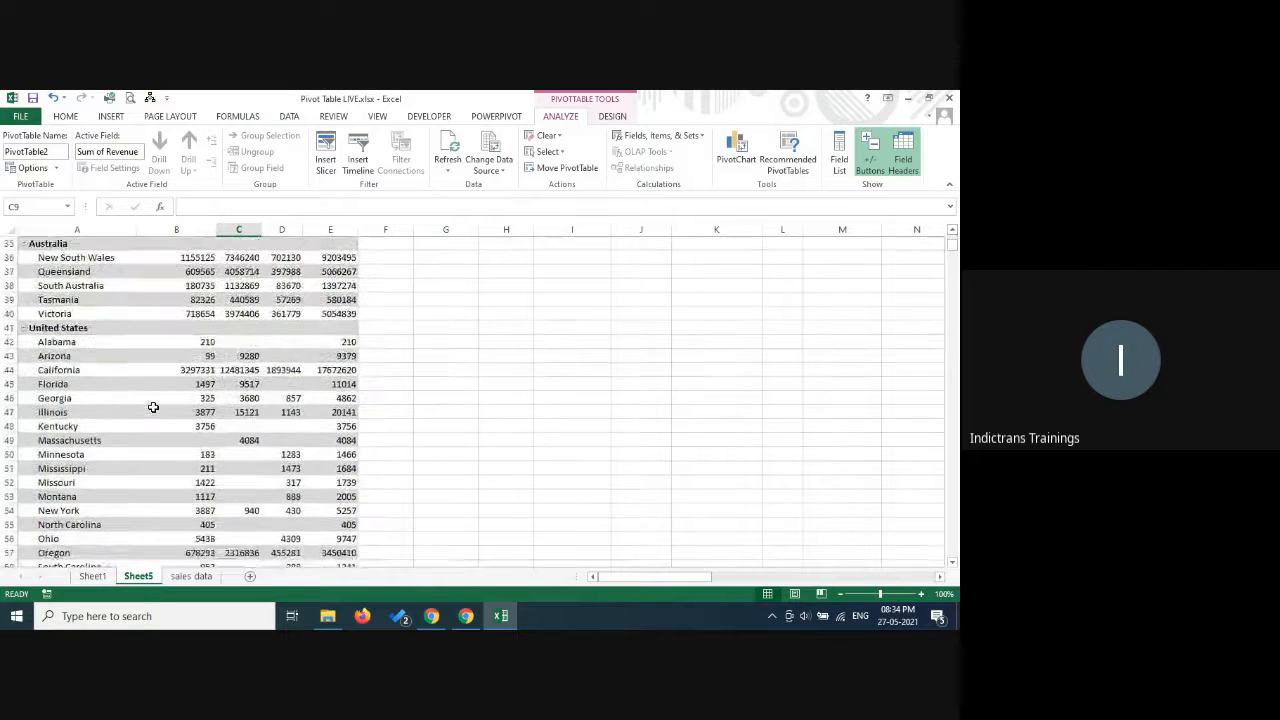
scroll(153, 408, "up", 9)
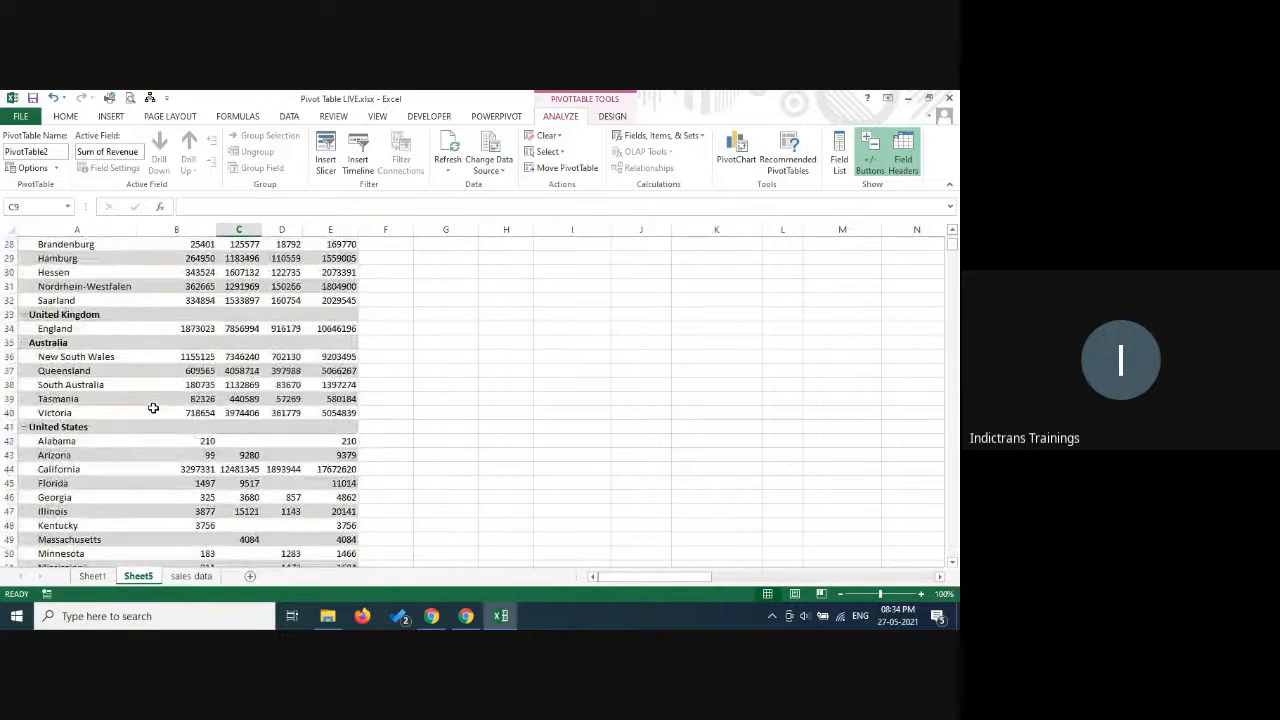
scroll(520, 434, "up", 9)
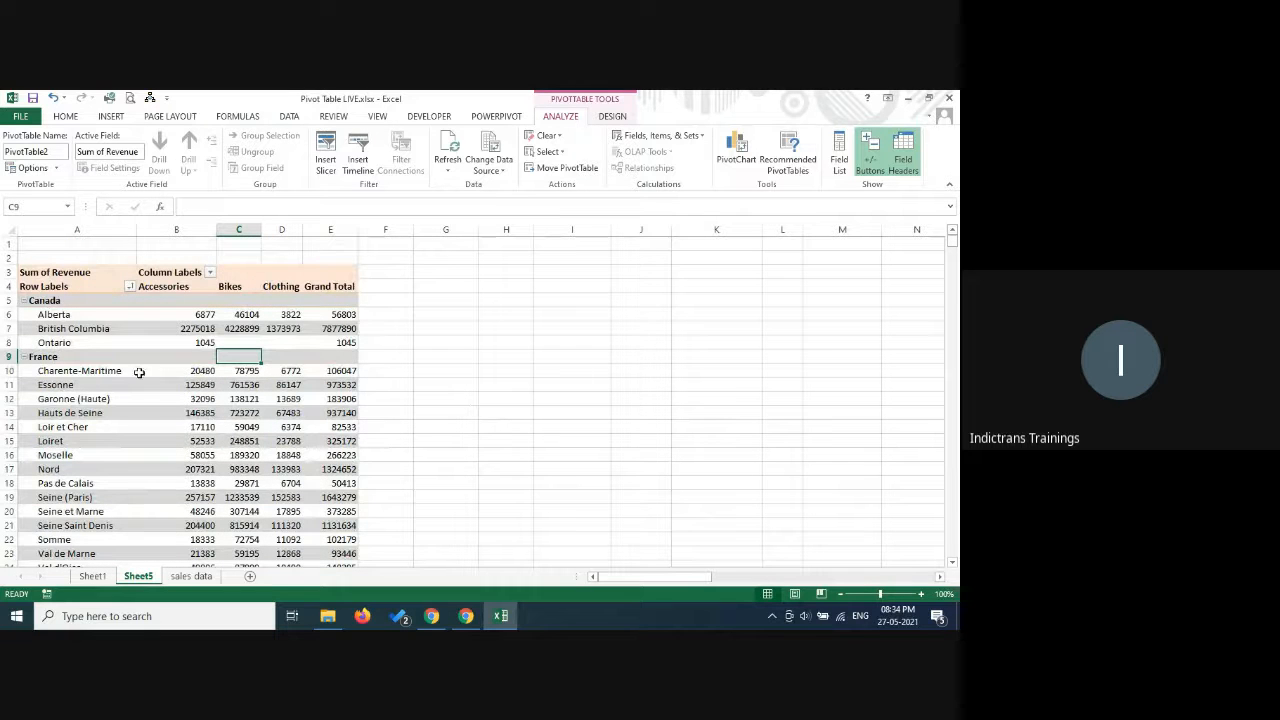
Show the PivotTable Fields list and remove the Country field from the rows.
left_click(163, 404)
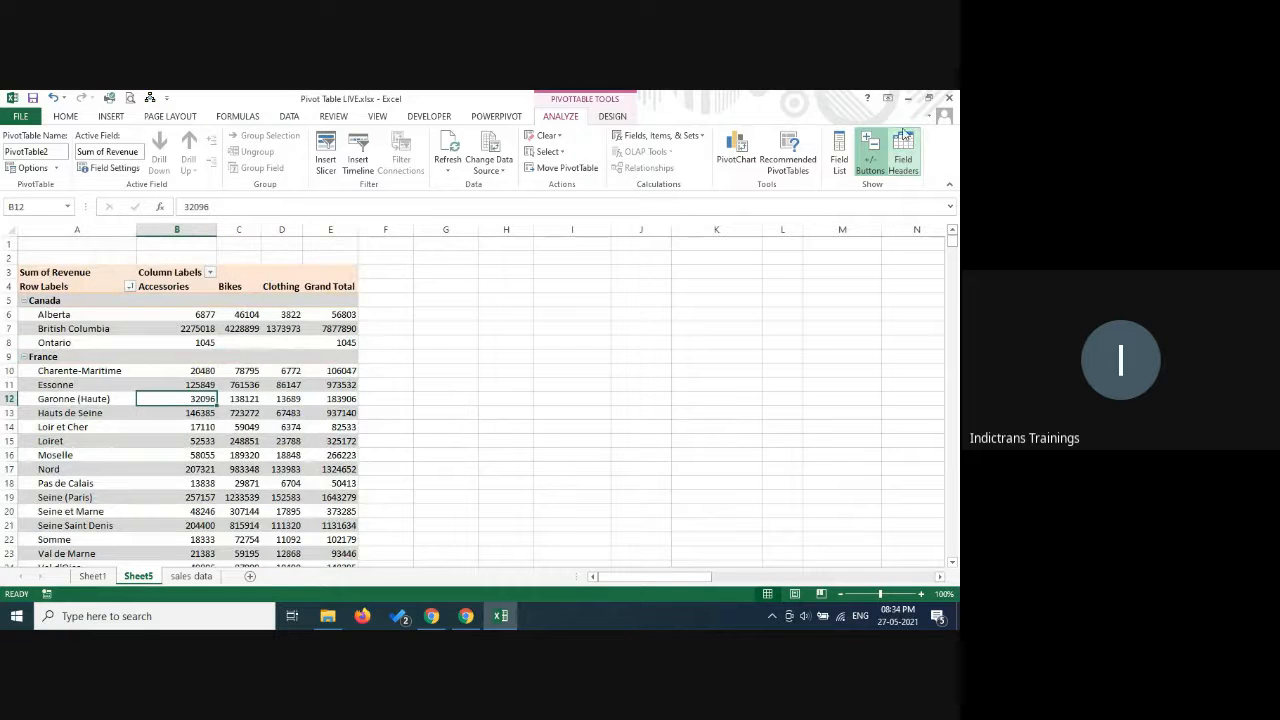
left_click(840, 150)
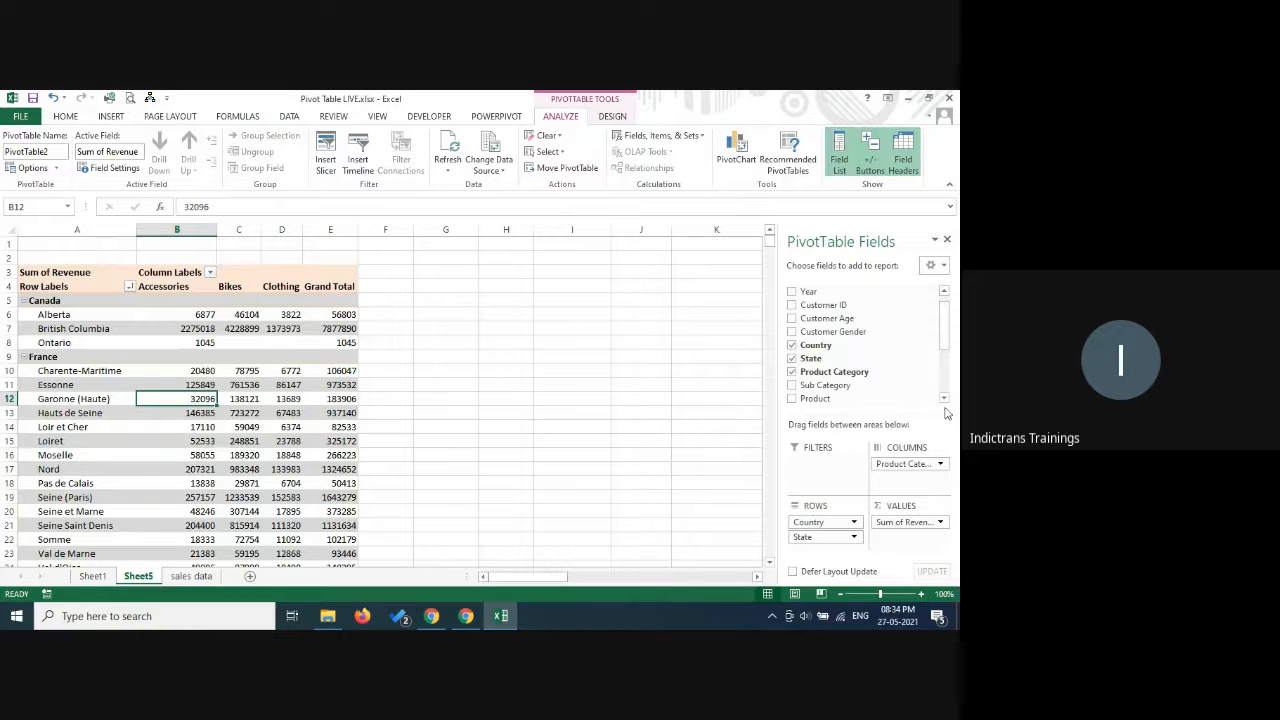
left_click(792, 345)
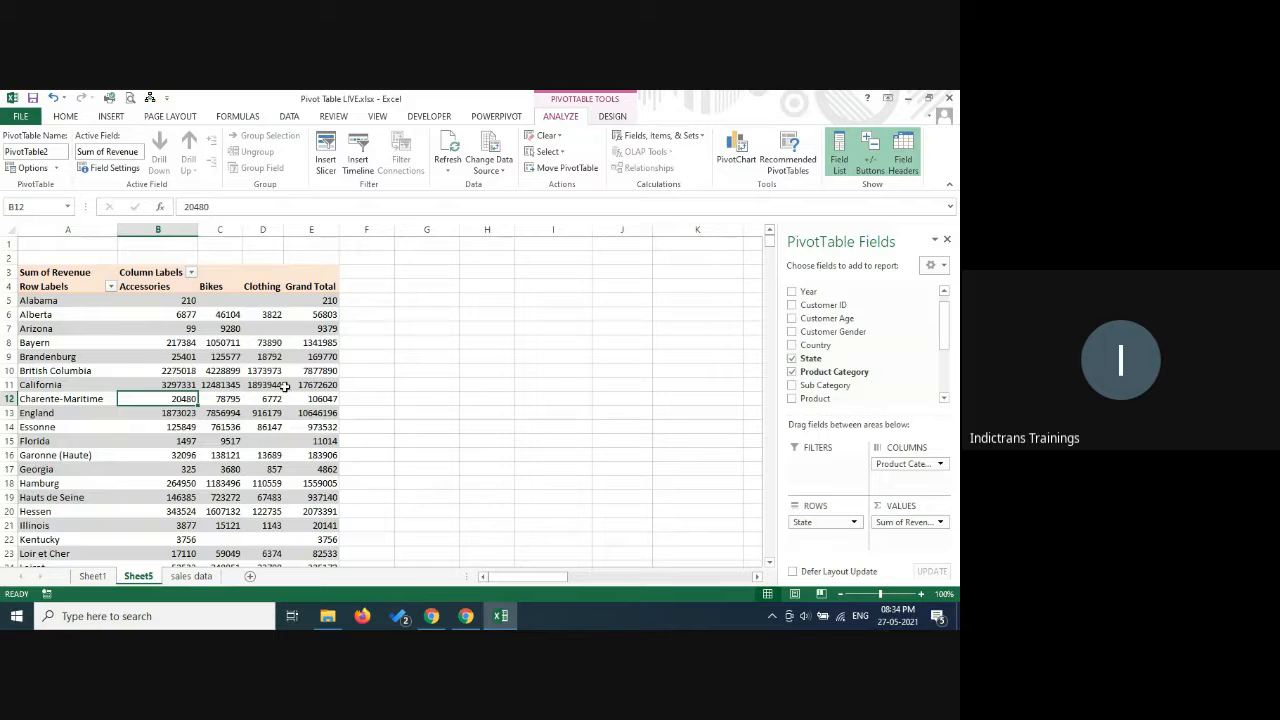
Sort the State row labels in ascending order by Sum of Revenue.
left_click(110, 287)
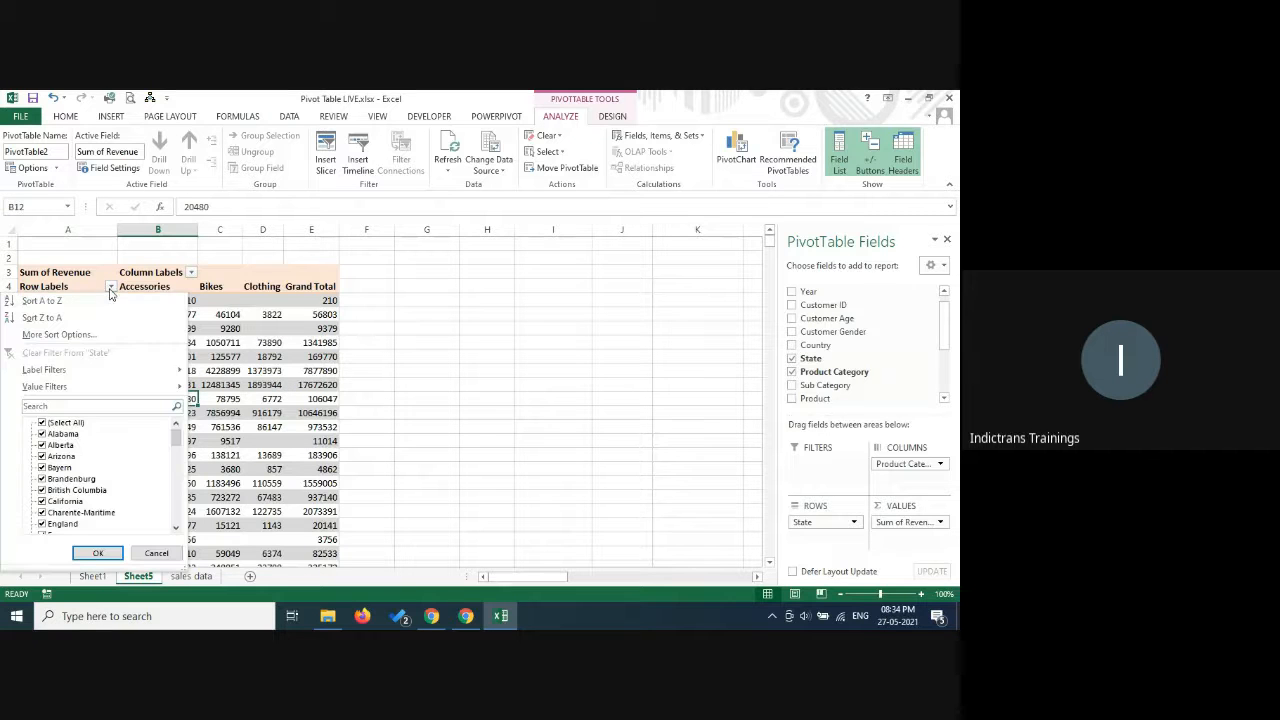
left_click(85, 336)
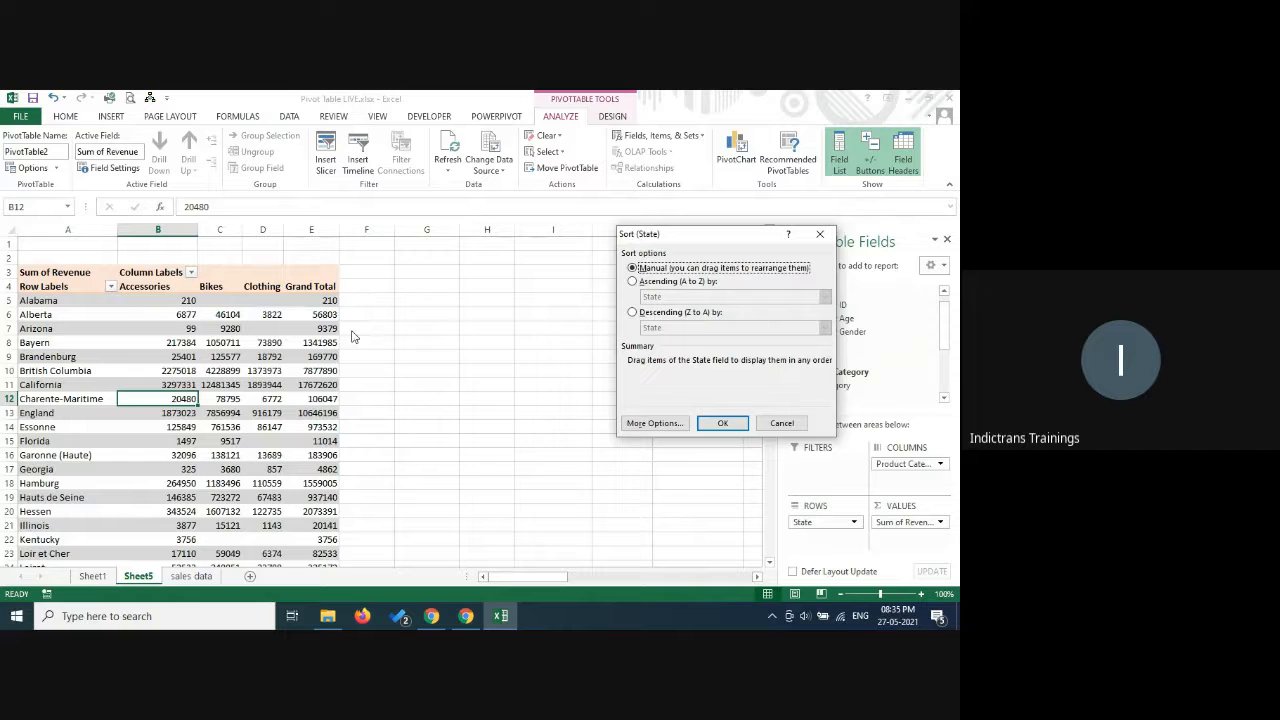
left_click(691, 284)
left_click(660, 297)
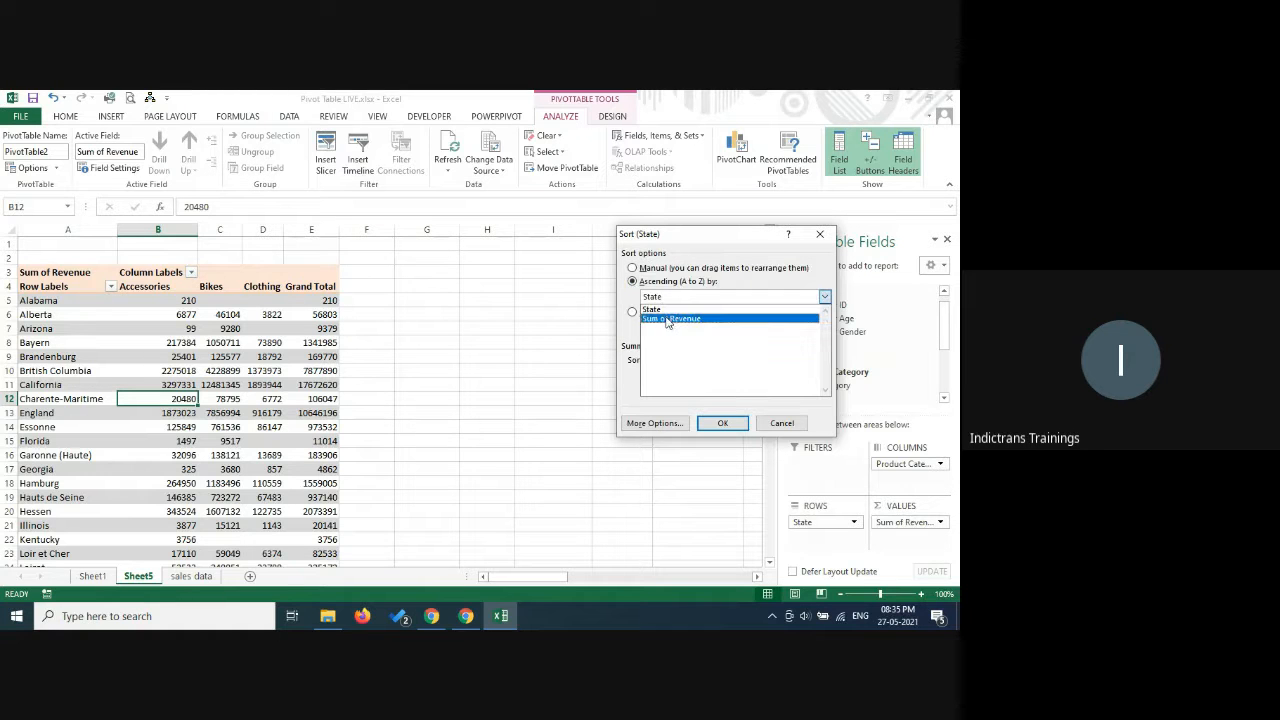
left_click(668, 320)
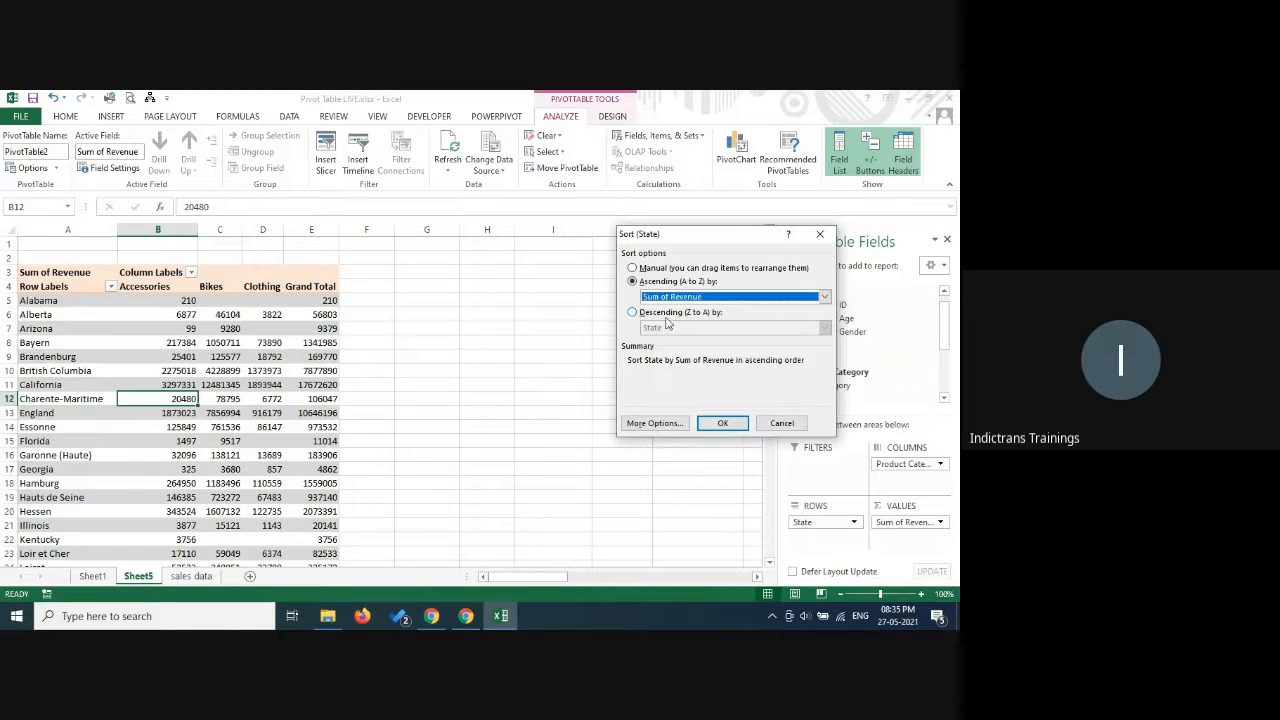
left_click(724, 424)
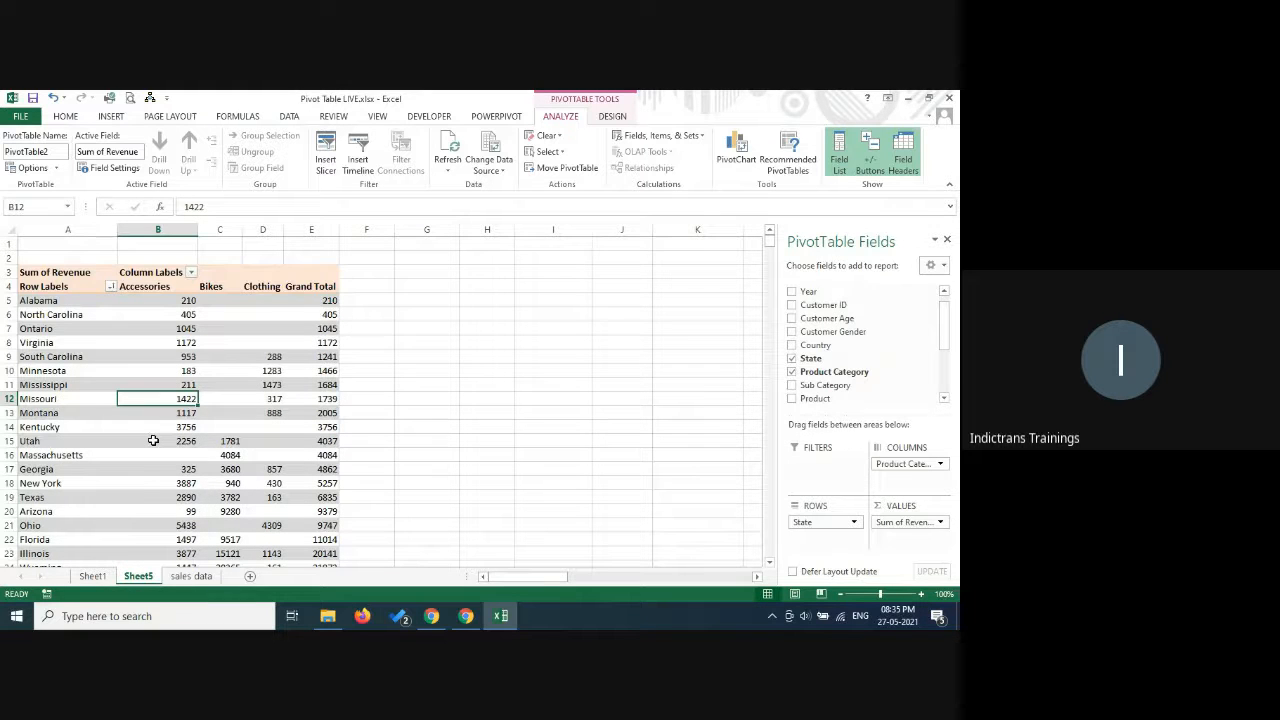
Examine the Grand Total column from the first state to the last row to check the sort order.
left_click(329, 289)
scroll(323, 414, "down", 1)
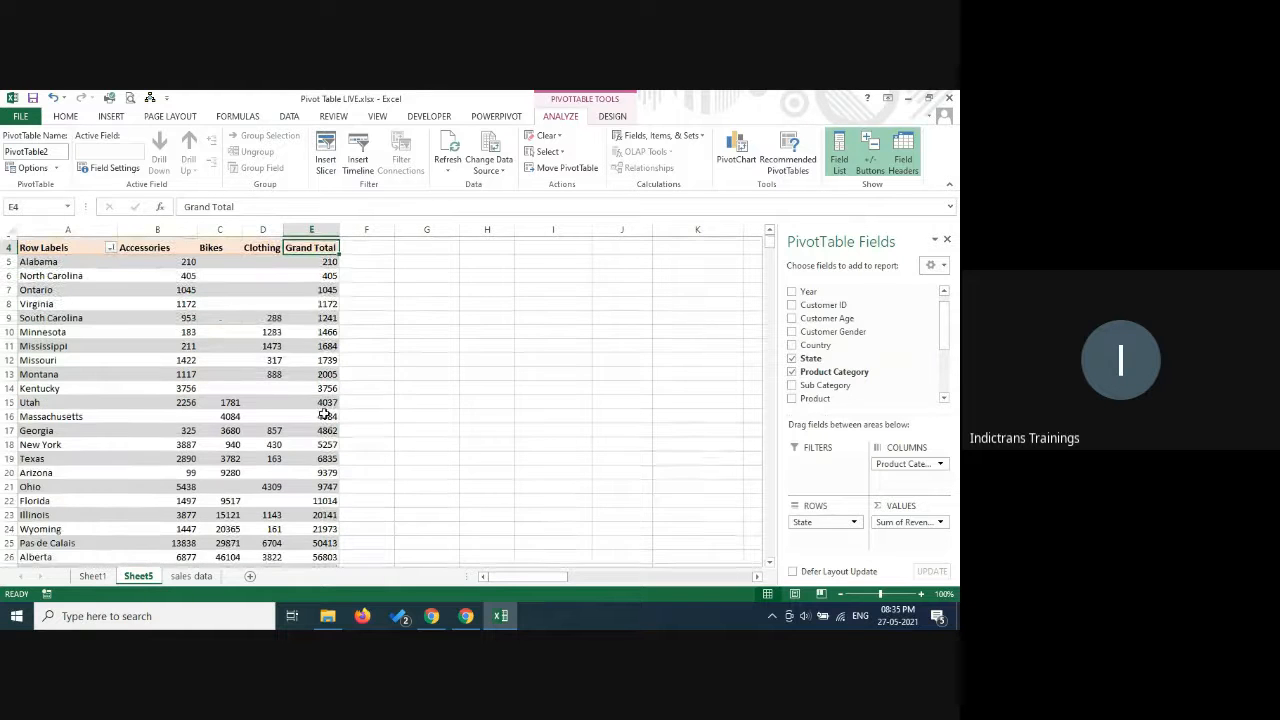
scroll(323, 414, "down", 13)
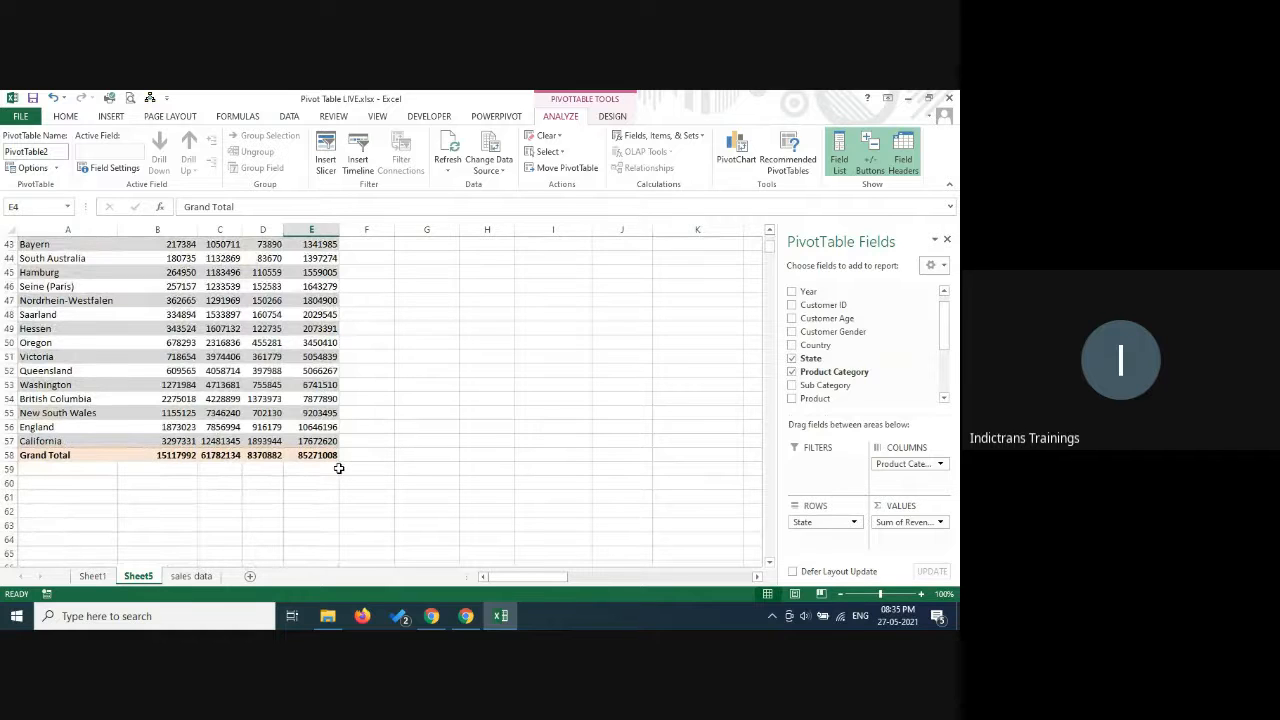
scroll(339, 468, "up", 9)
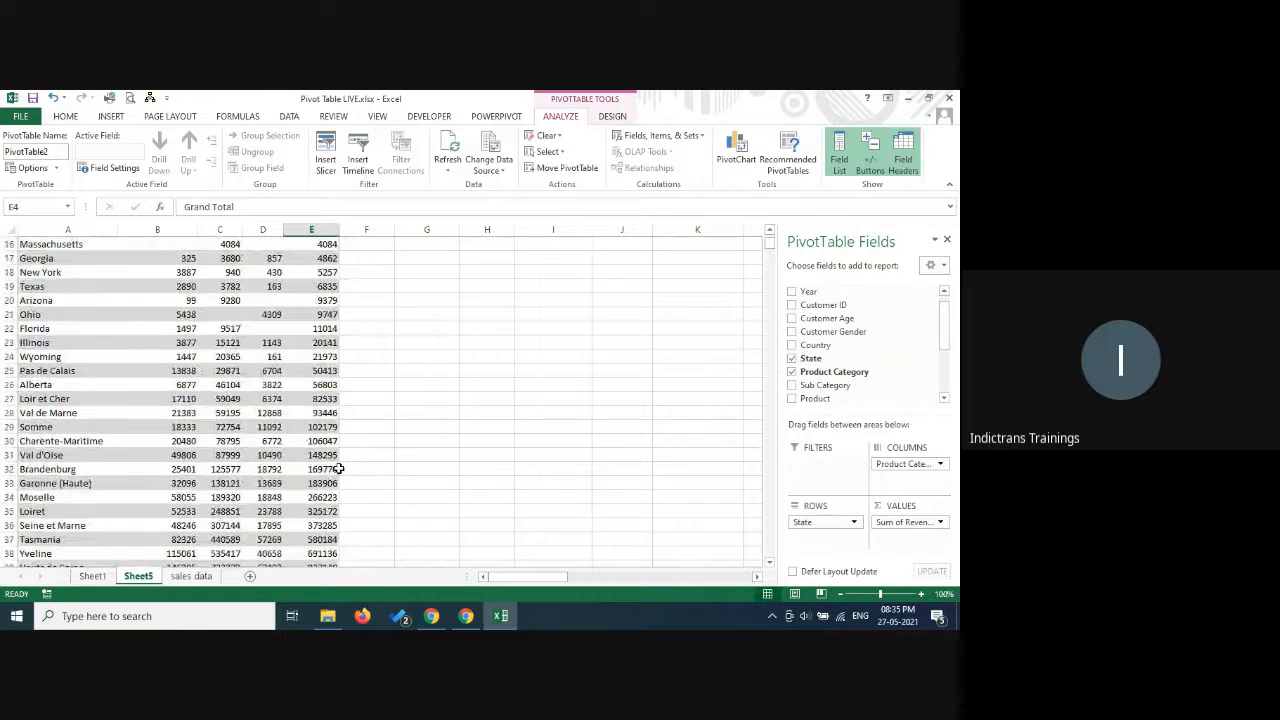
scroll(339, 468, "up", 5)
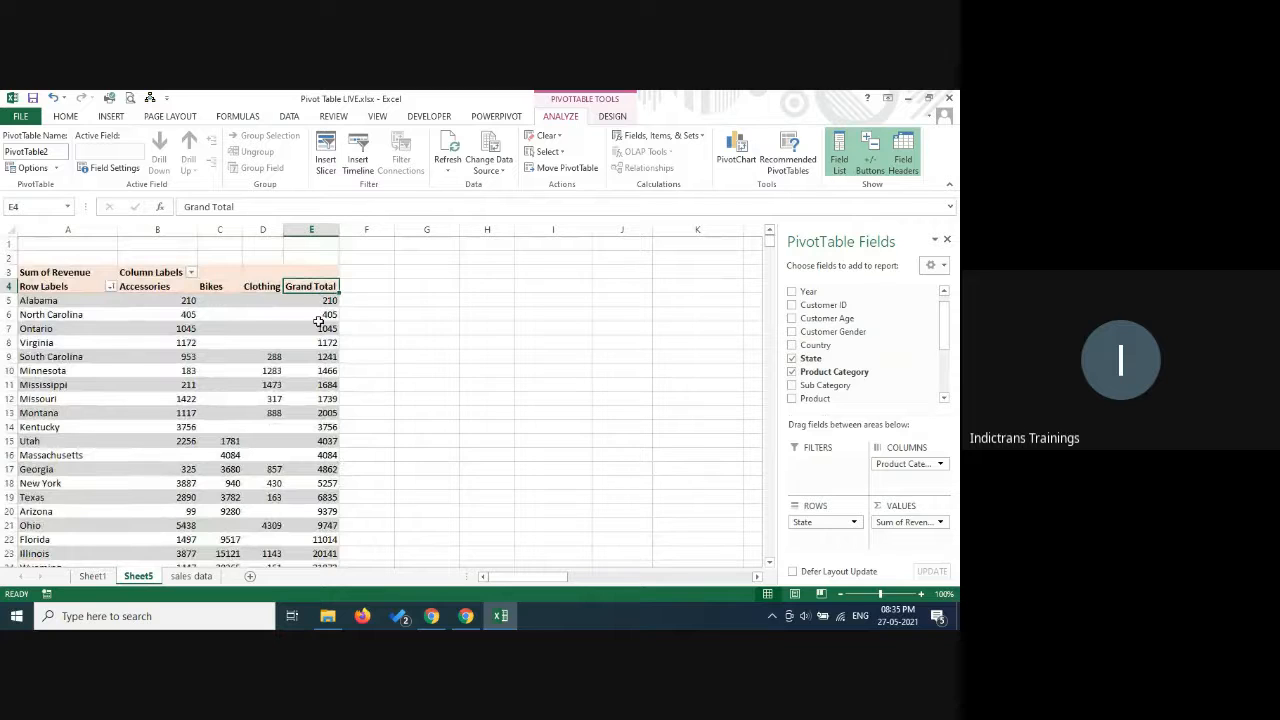
scroll(318, 321, "down", 3)
scroll(318, 324, "up", 3)
left_click(191, 273)
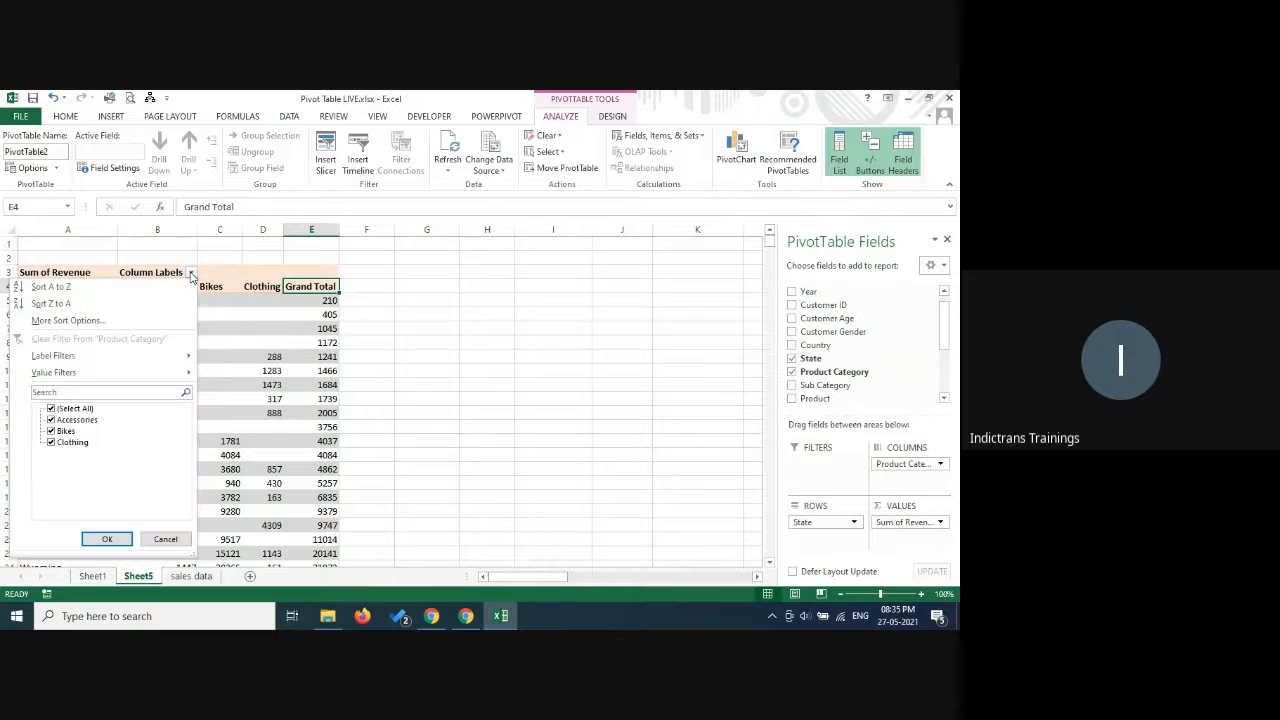
left_click(88, 320)
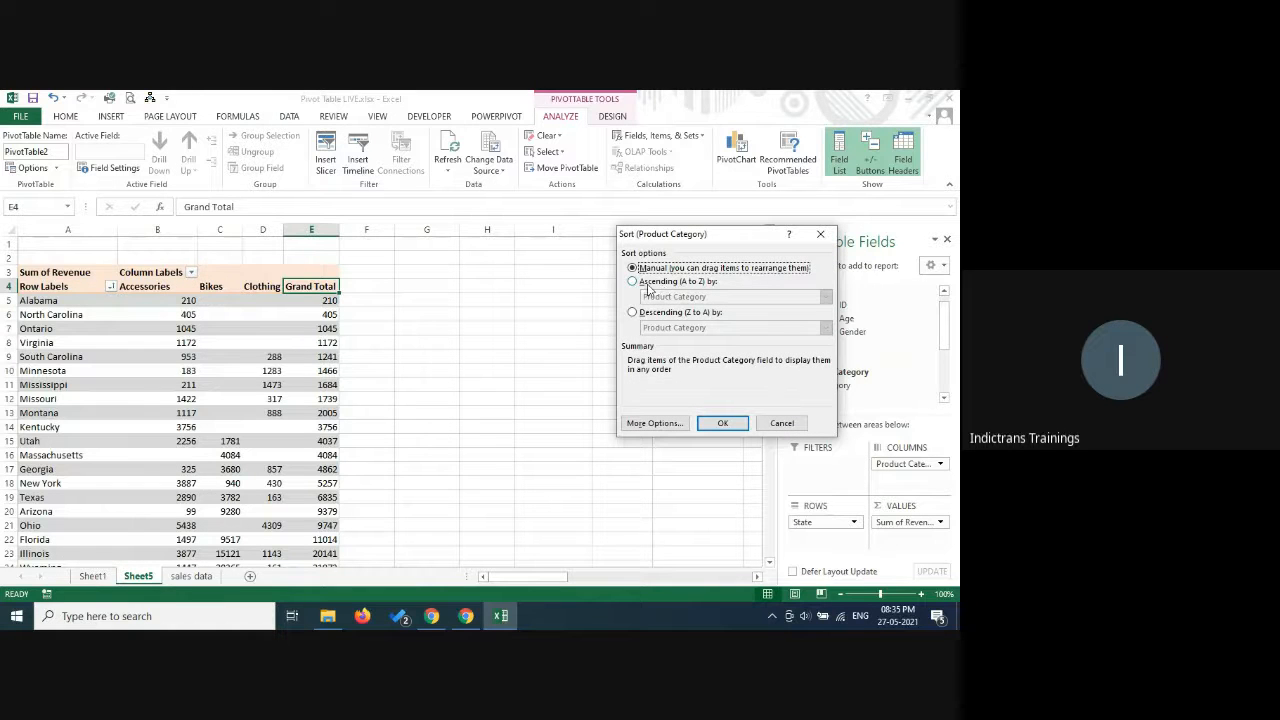
left_click(645, 282)
left_click(672, 297)
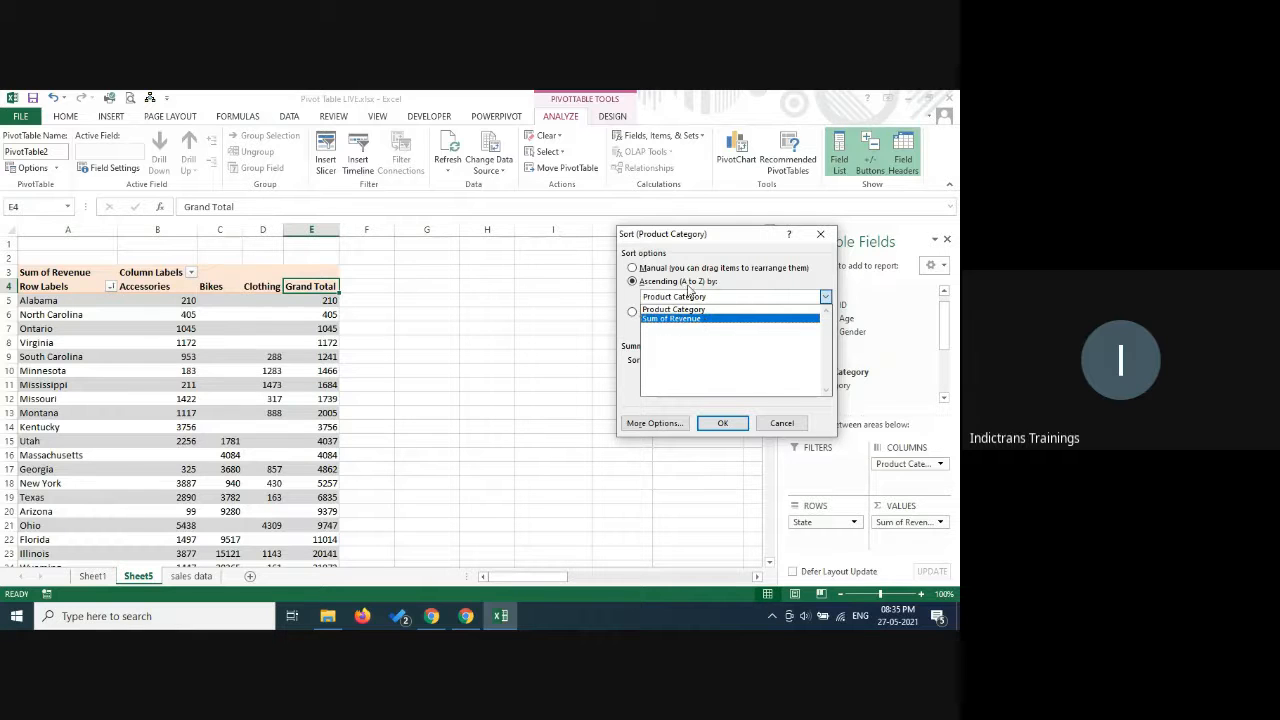
left_click(782, 426)
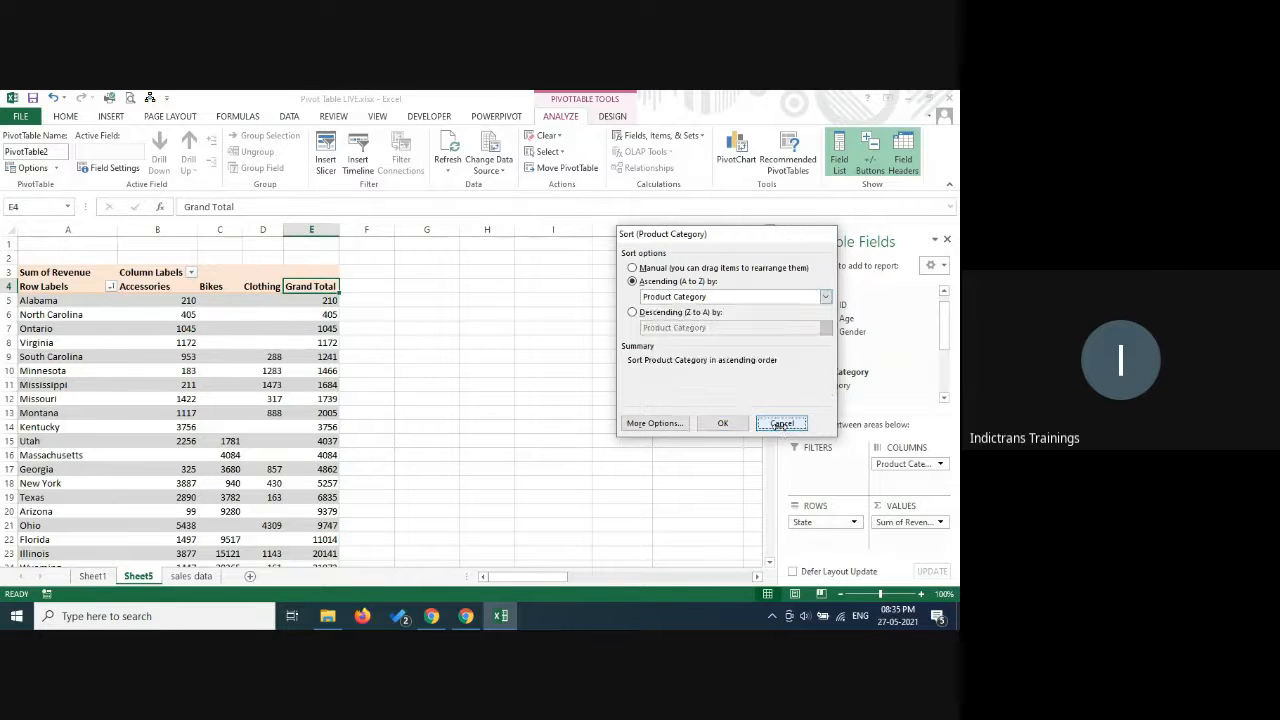
left_click(782, 424)
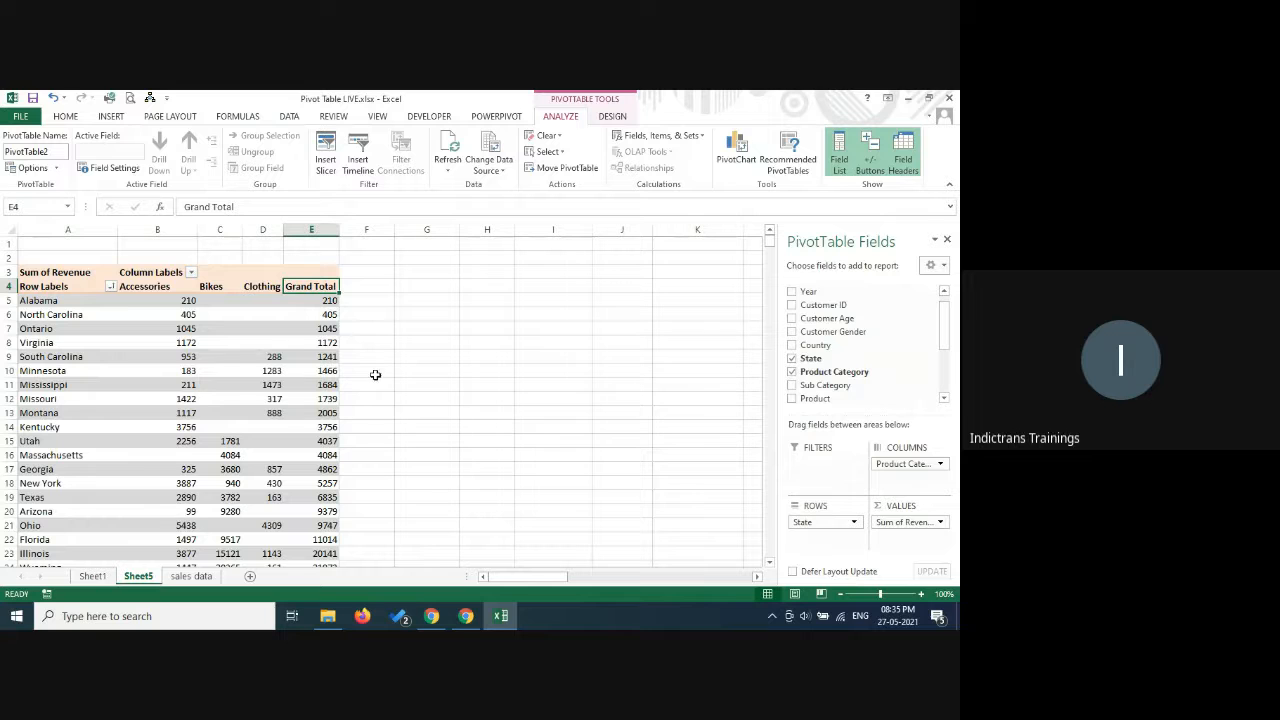
Filter the State row labels to the top 10 items by Sum of Revenue, and clear the filter from State.
left_click(110, 287)
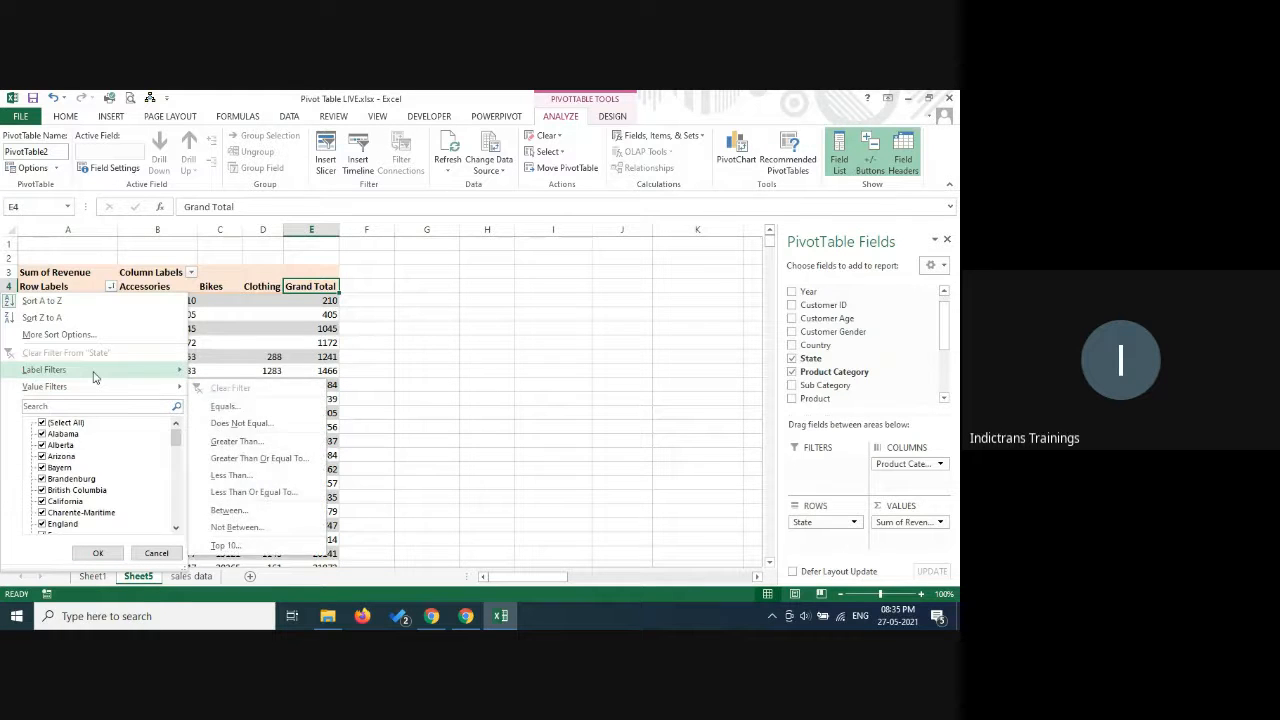
mouse_move(92, 372)
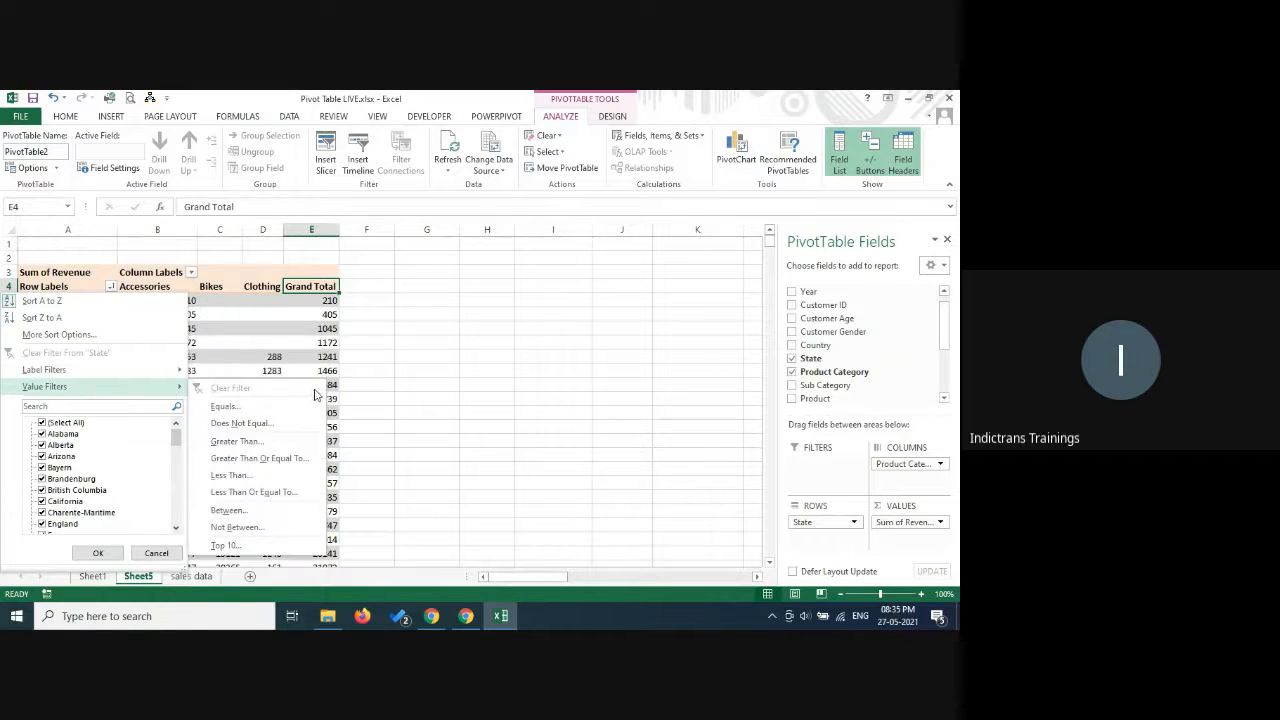
left_click(227, 546)
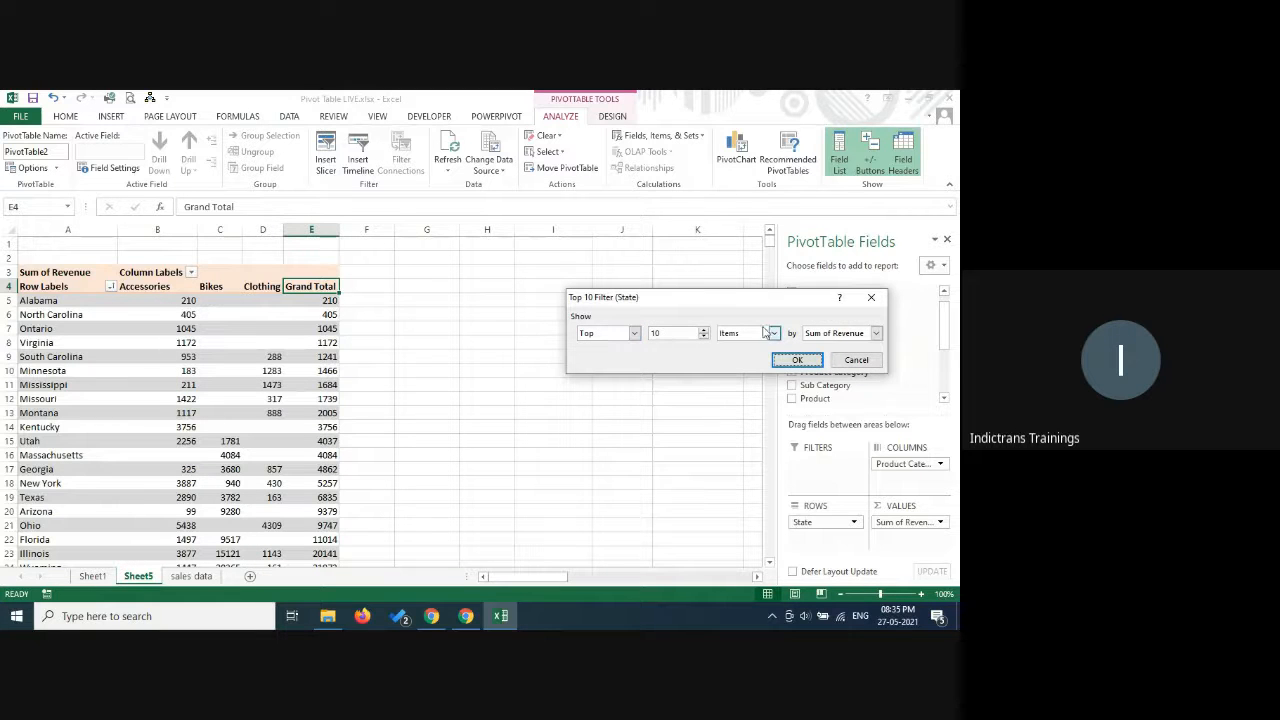
left_click(774, 333)
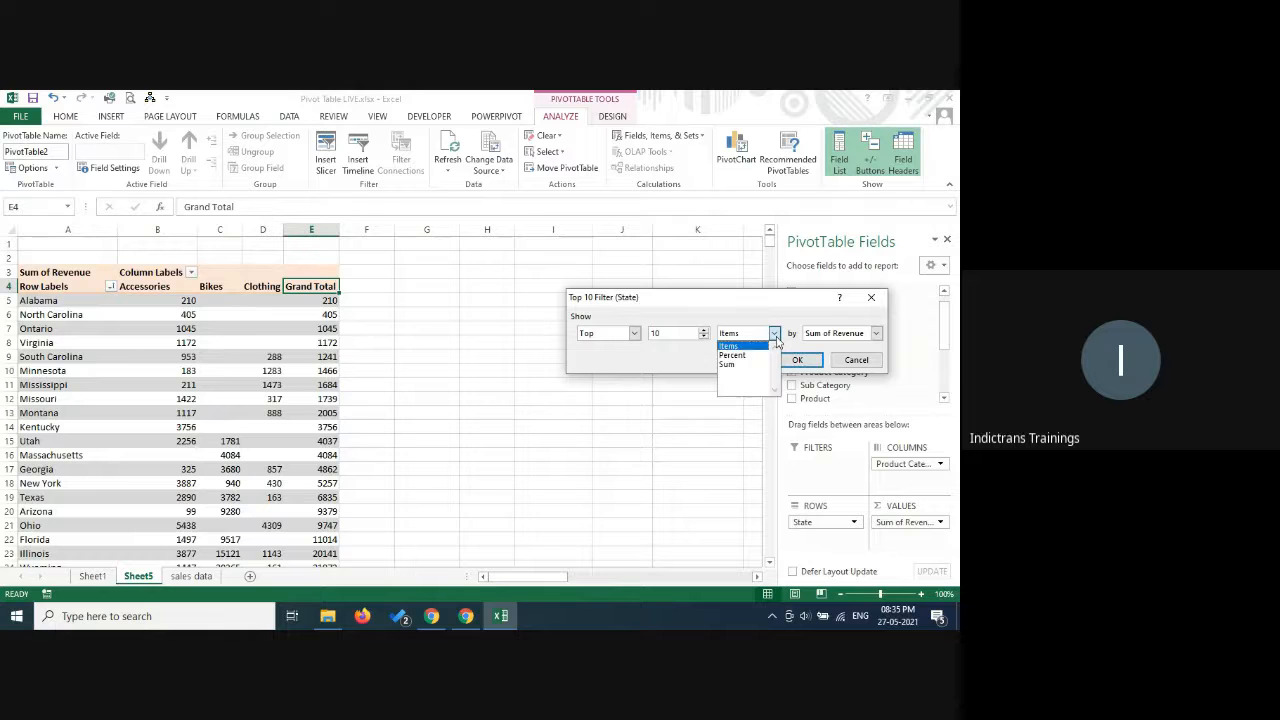
left_click(776, 342)
left_click(797, 360)
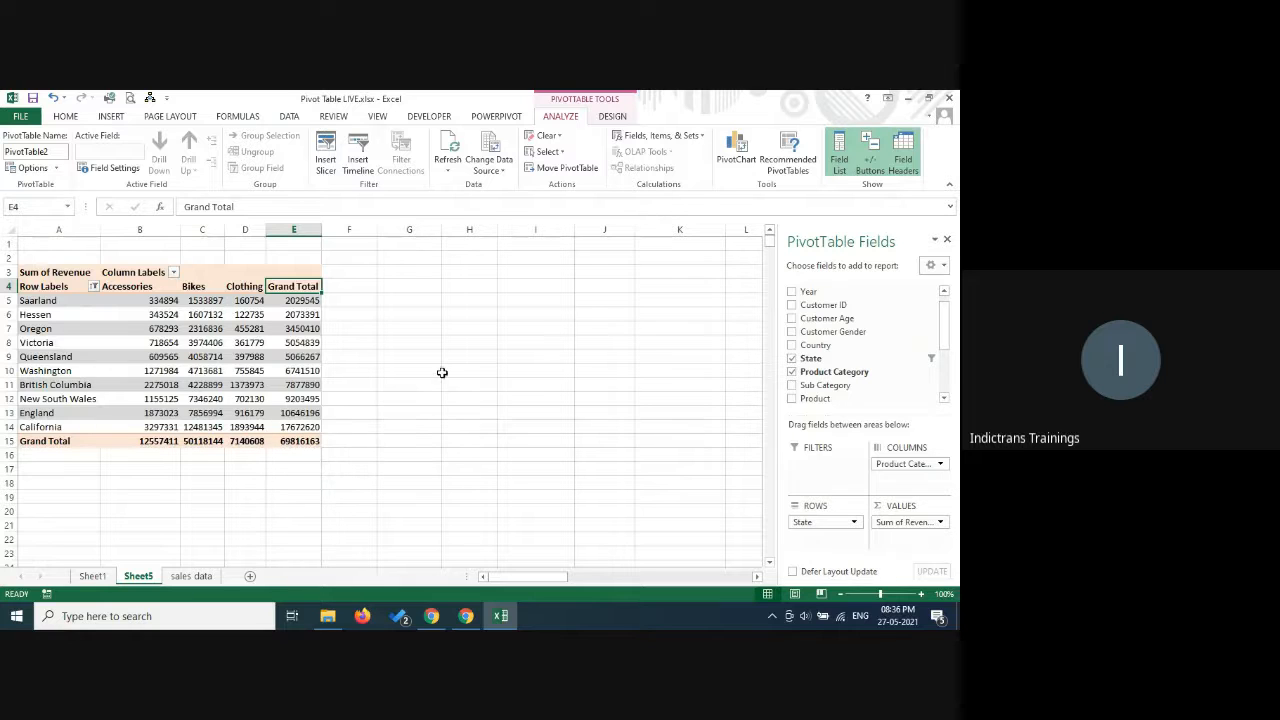
left_click(94, 286)
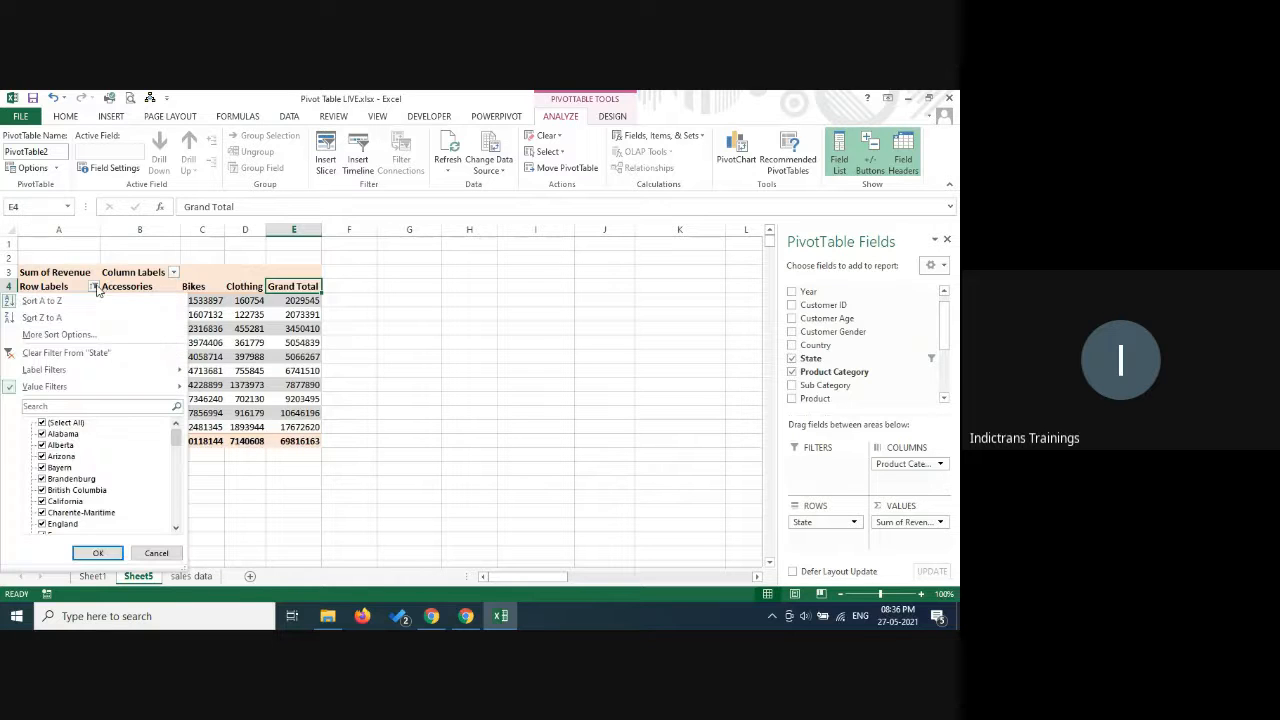
left_click(66, 353)
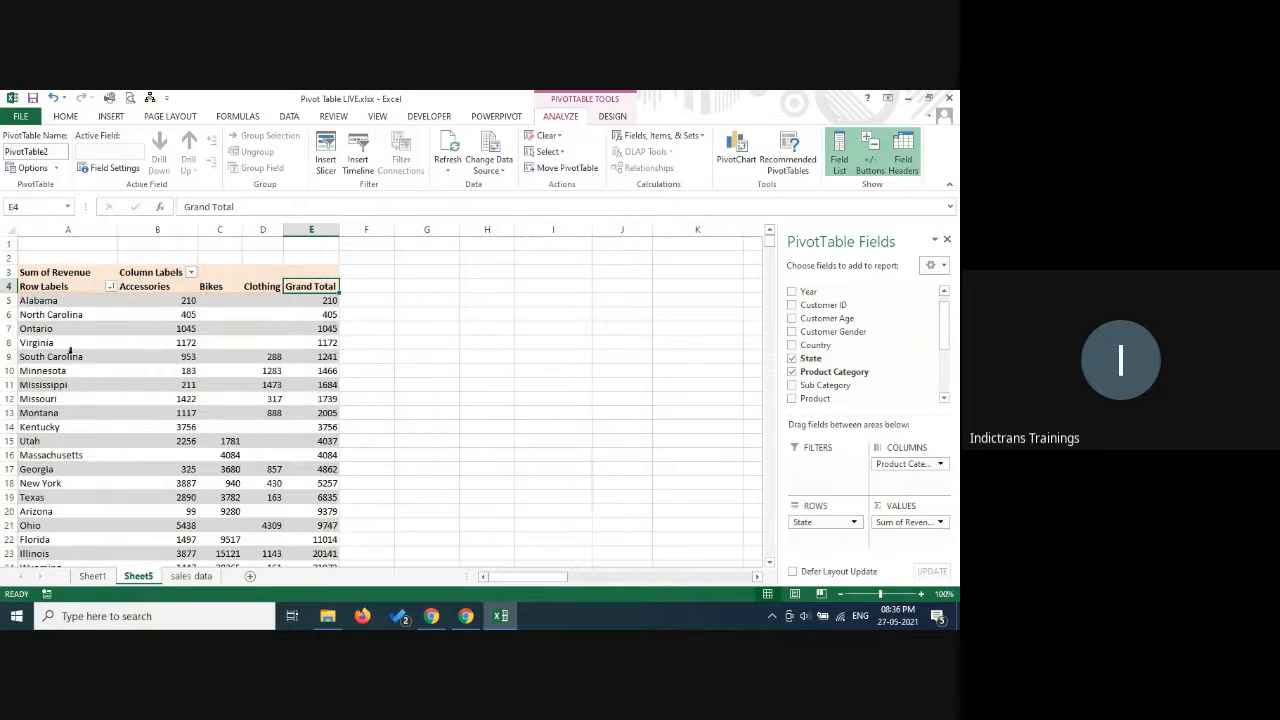
left_click(190, 274)
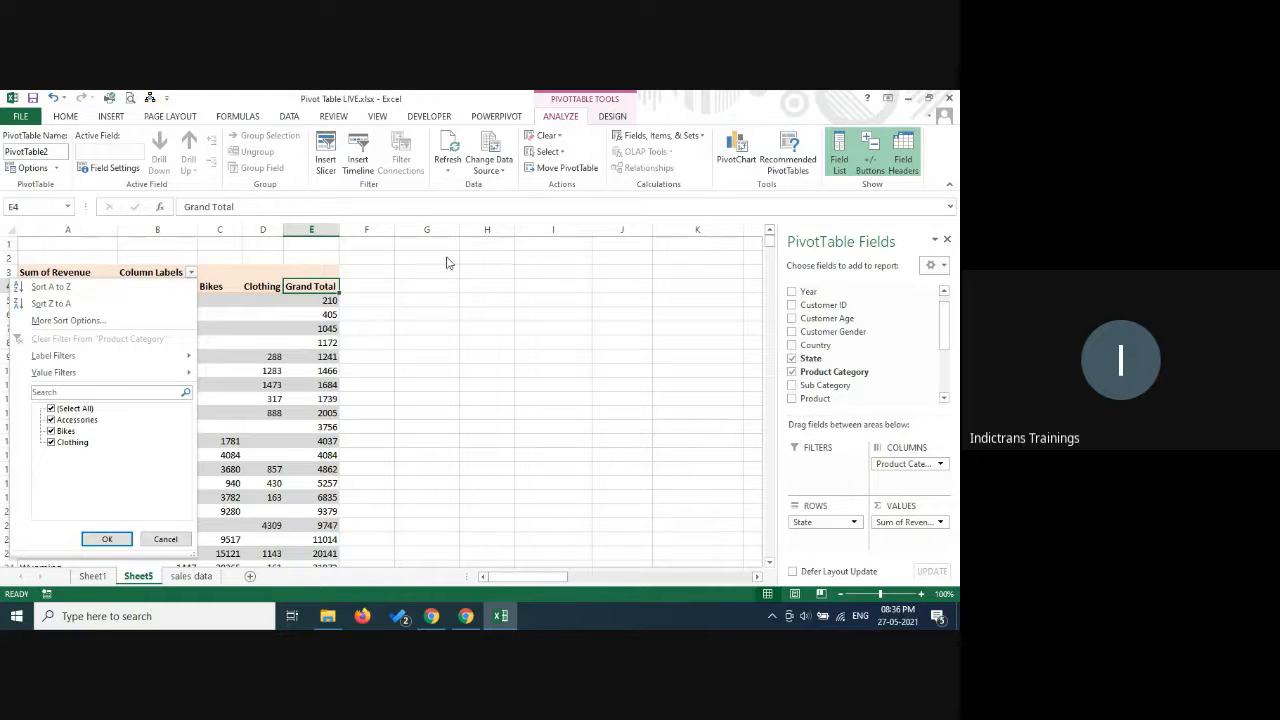
left_click(483, 357)
left_click(111, 286)
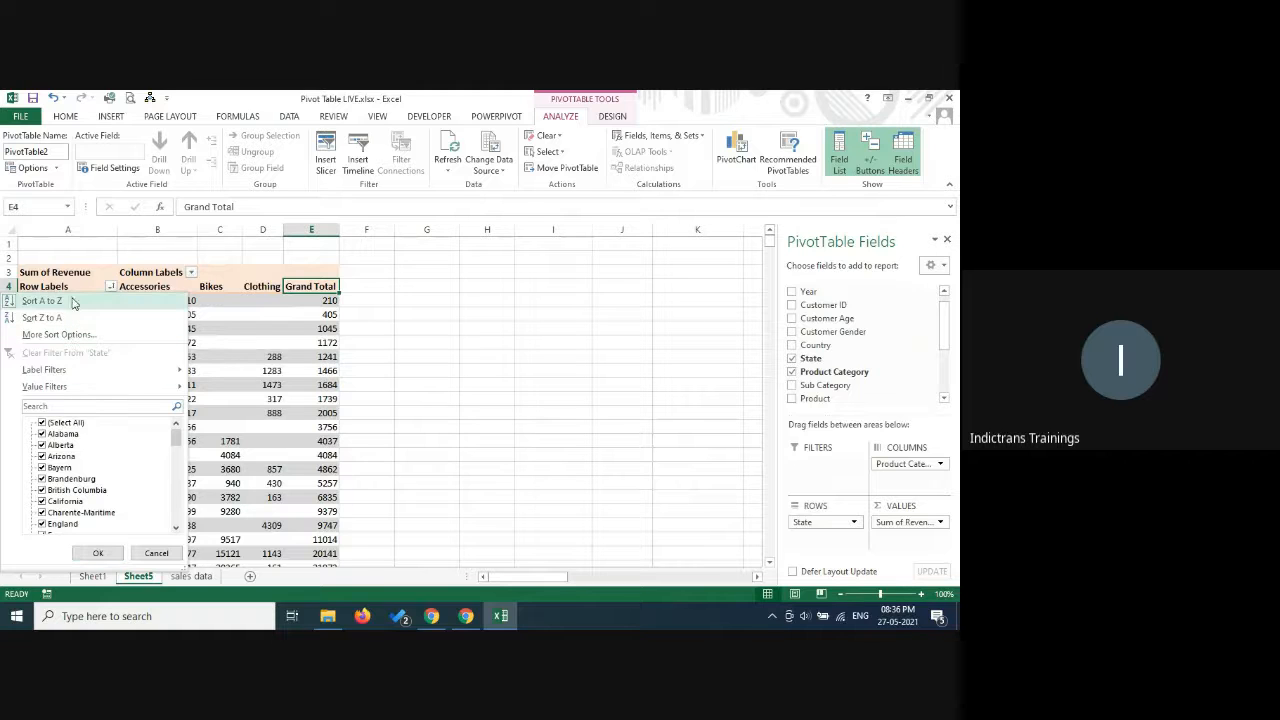
left_click(495, 348)
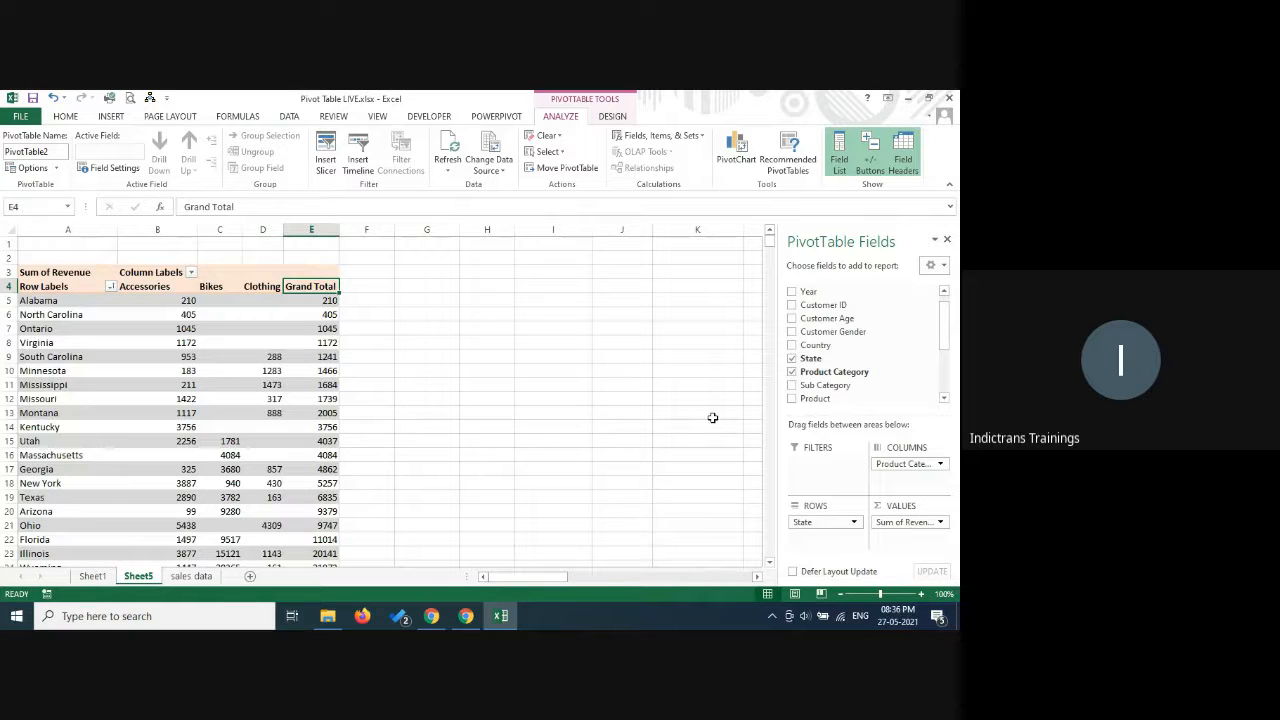
Switch to the Google Meet window to check the presentation call, and return to the Excel workbook.
left_click(469, 620)
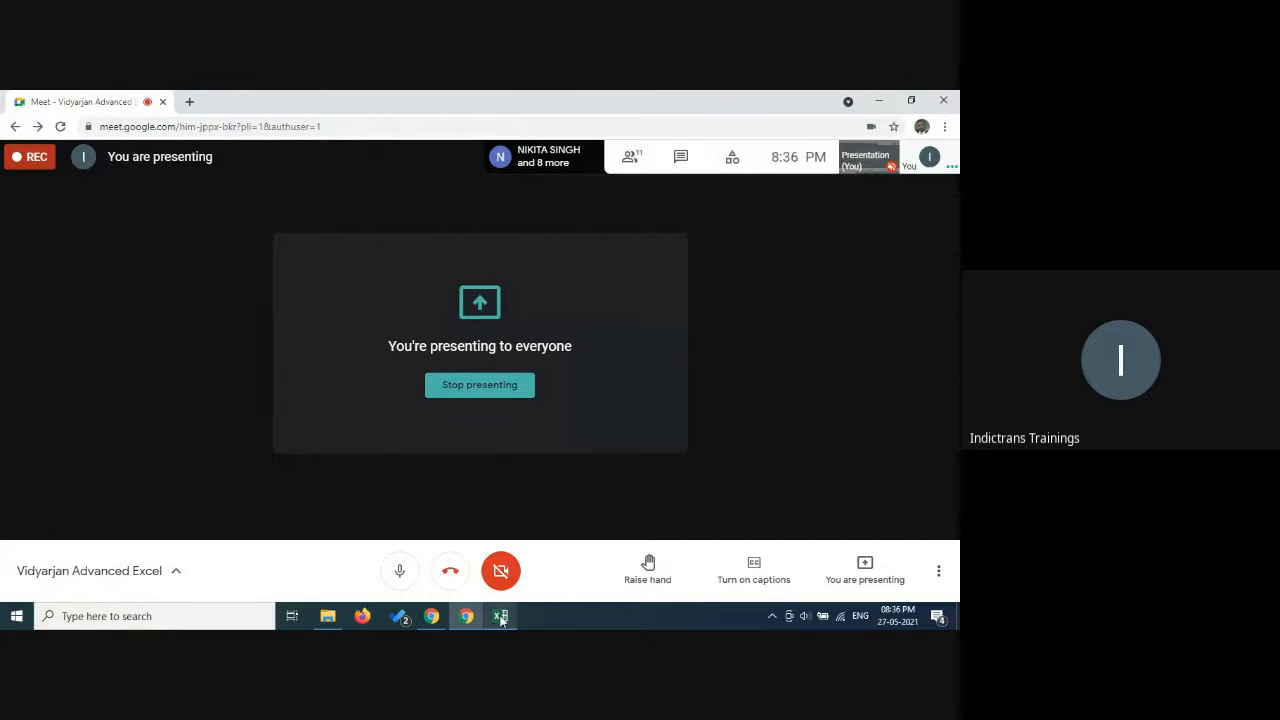
mouse_move(500, 616)
left_click(548, 558)
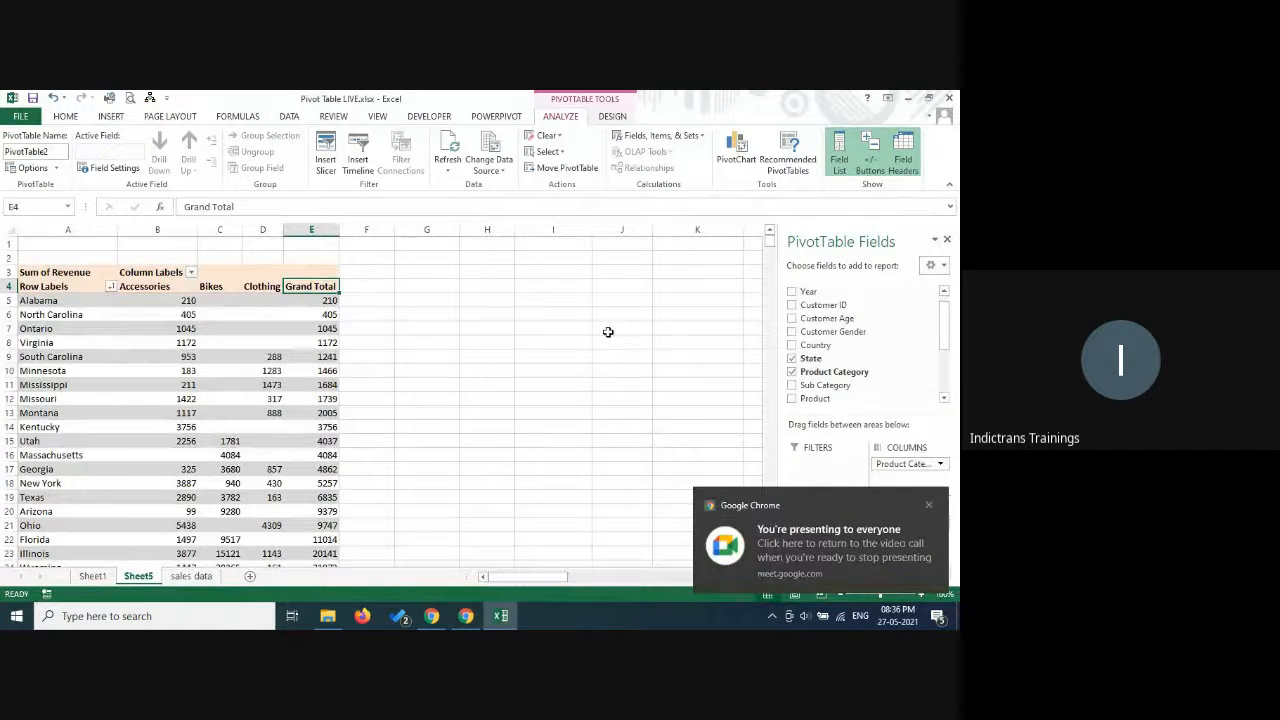
left_click(569, 388)
Remove the State and Product Category fields from the pivot table and place the Date field in the rows.
left_click(227, 372)
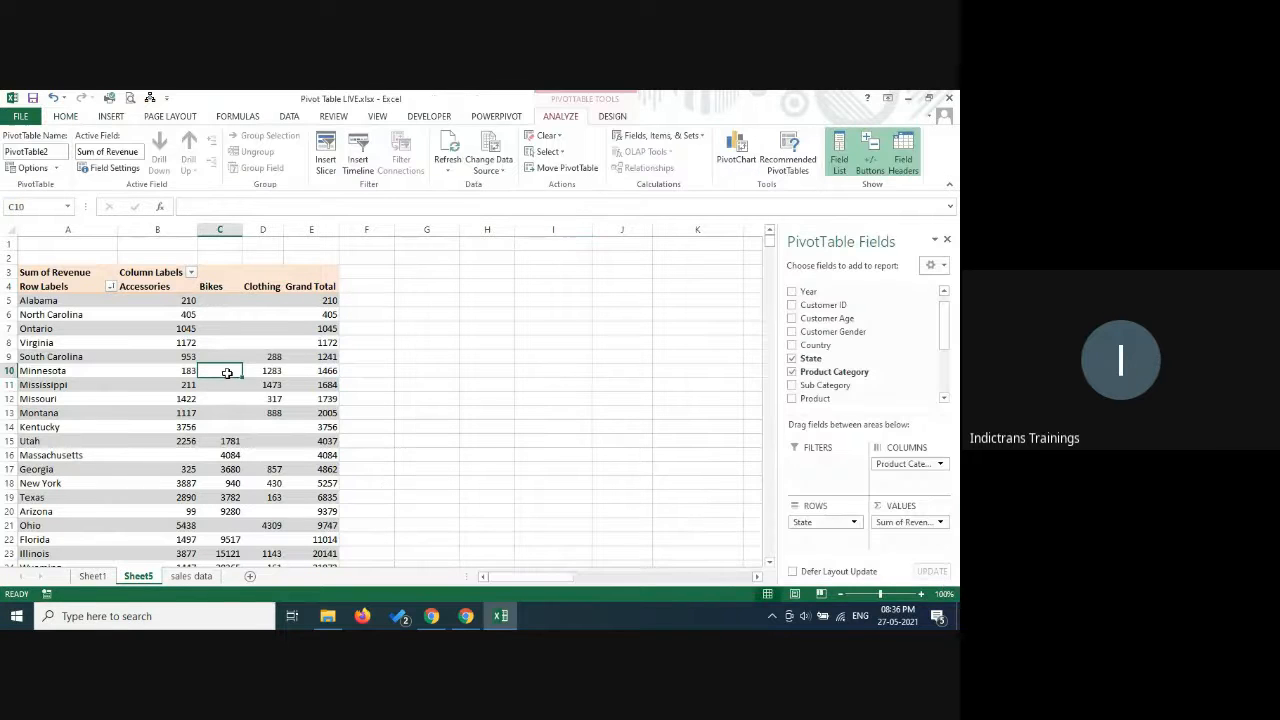
left_click(792, 359)
left_click(792, 372)
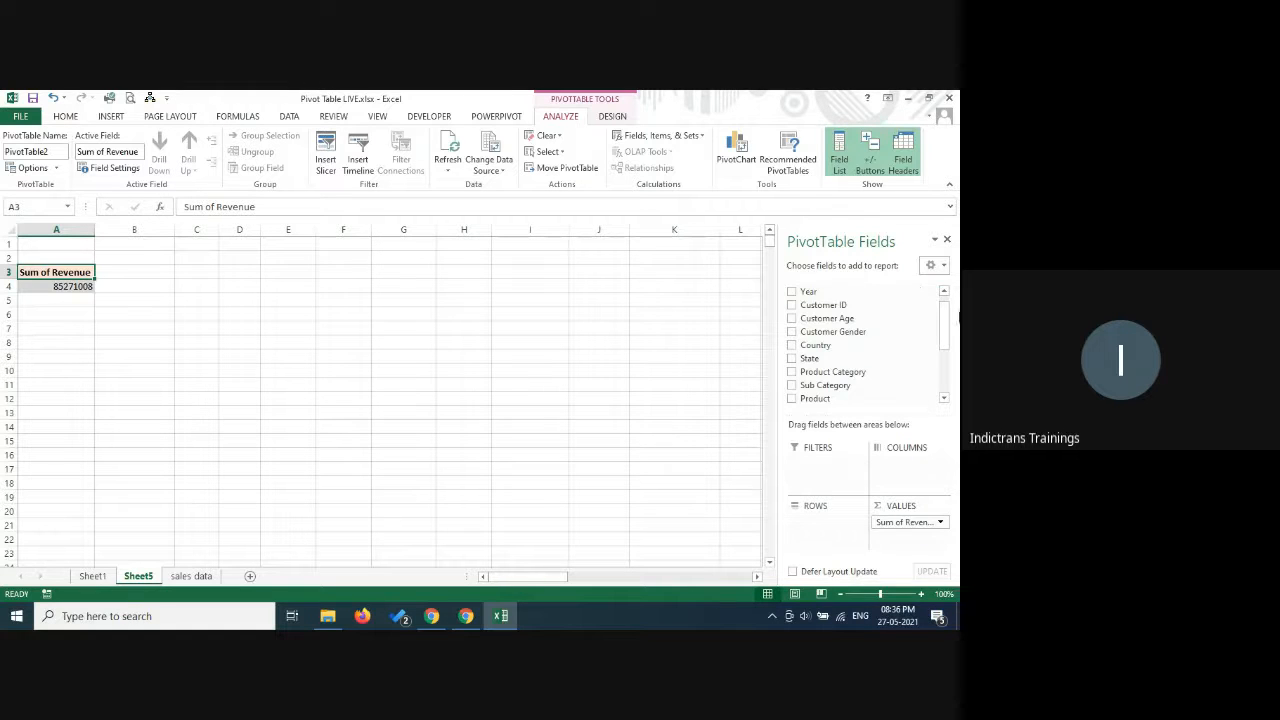
left_click(944, 291)
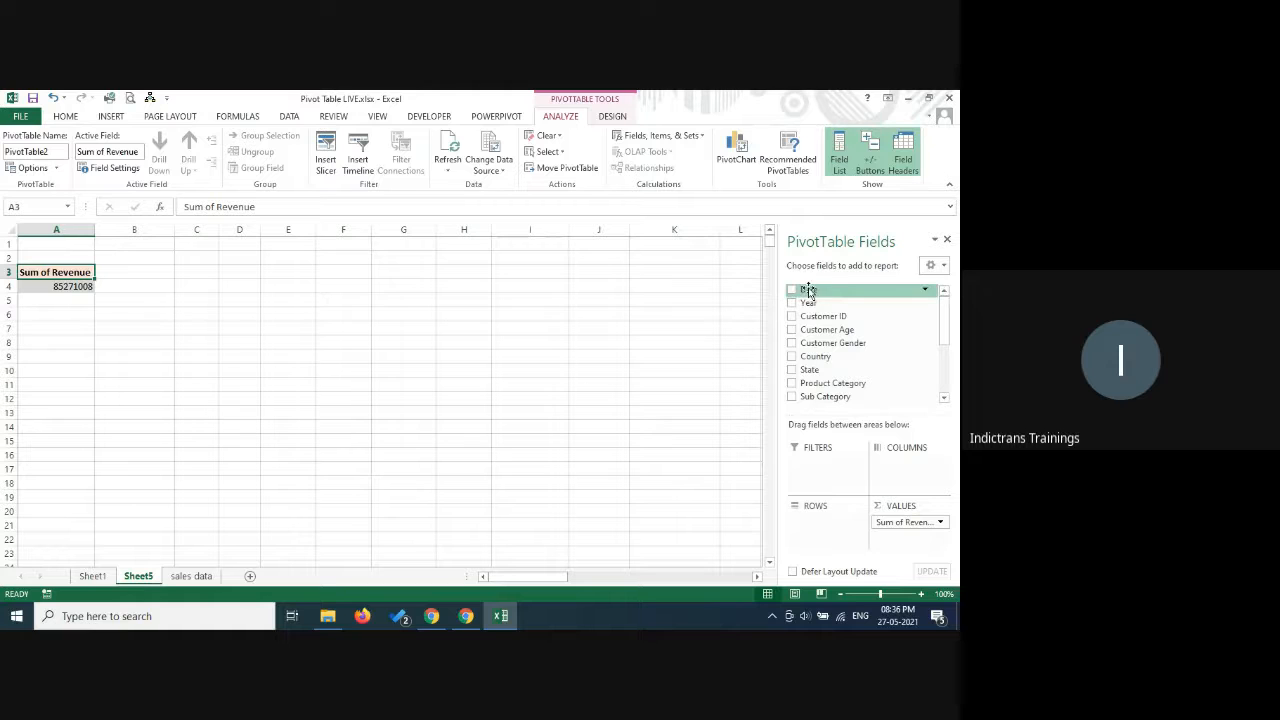
left_click_drag(808, 291, 818, 547)
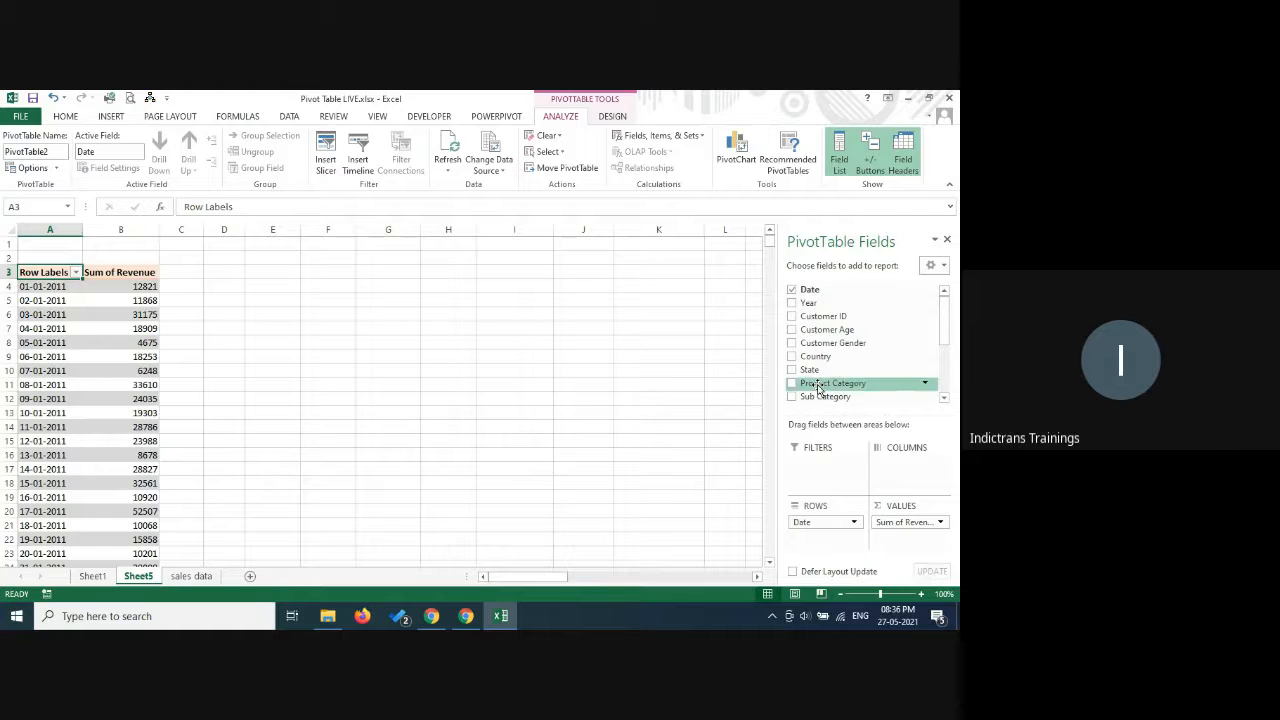
Insert a Line PivotChart of Sum of Revenue by Date and enlarge it to about 9.46 cm high and 17.6 cm wide.
left_click_drag(948, 316, 950, 381)
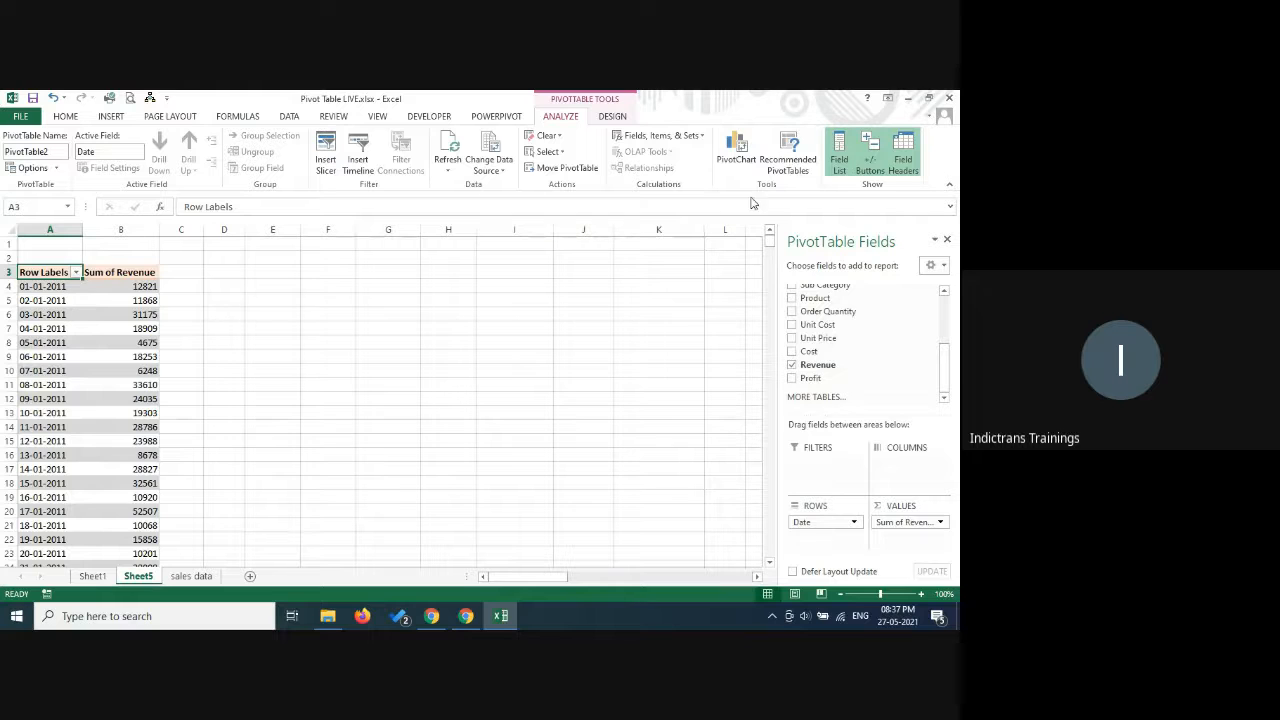
left_click(737, 157)
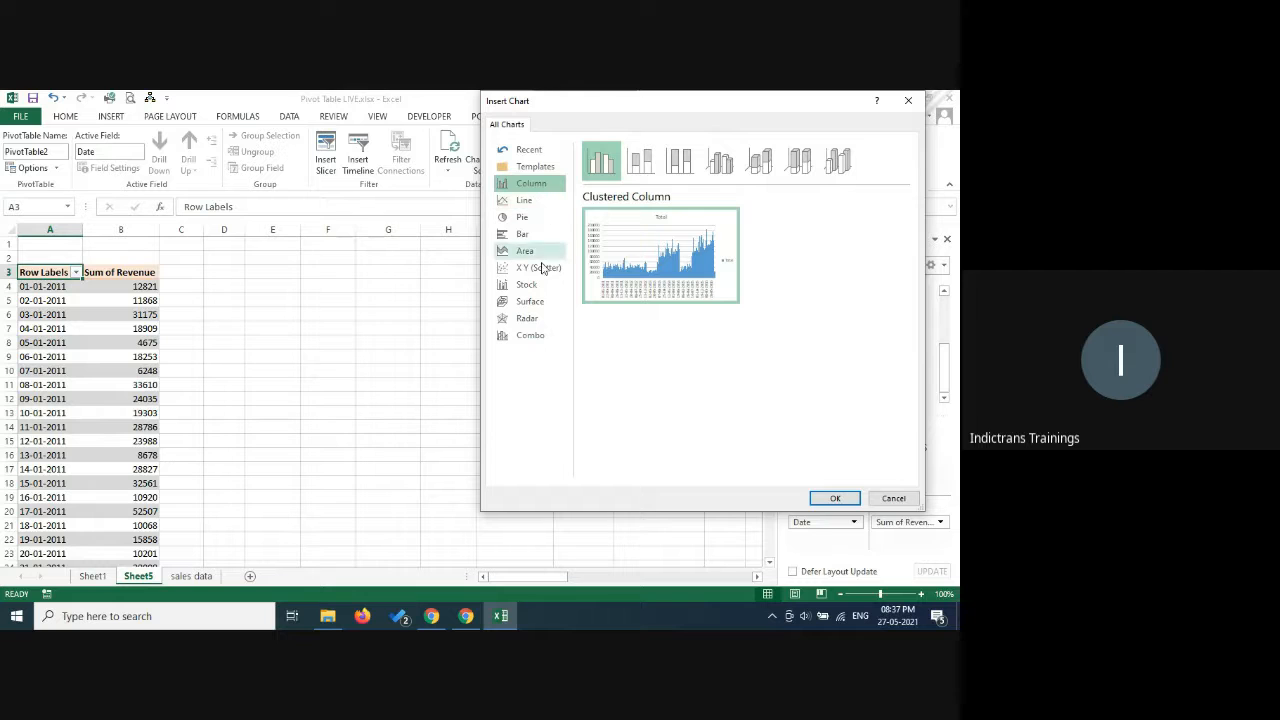
left_click(526, 200)
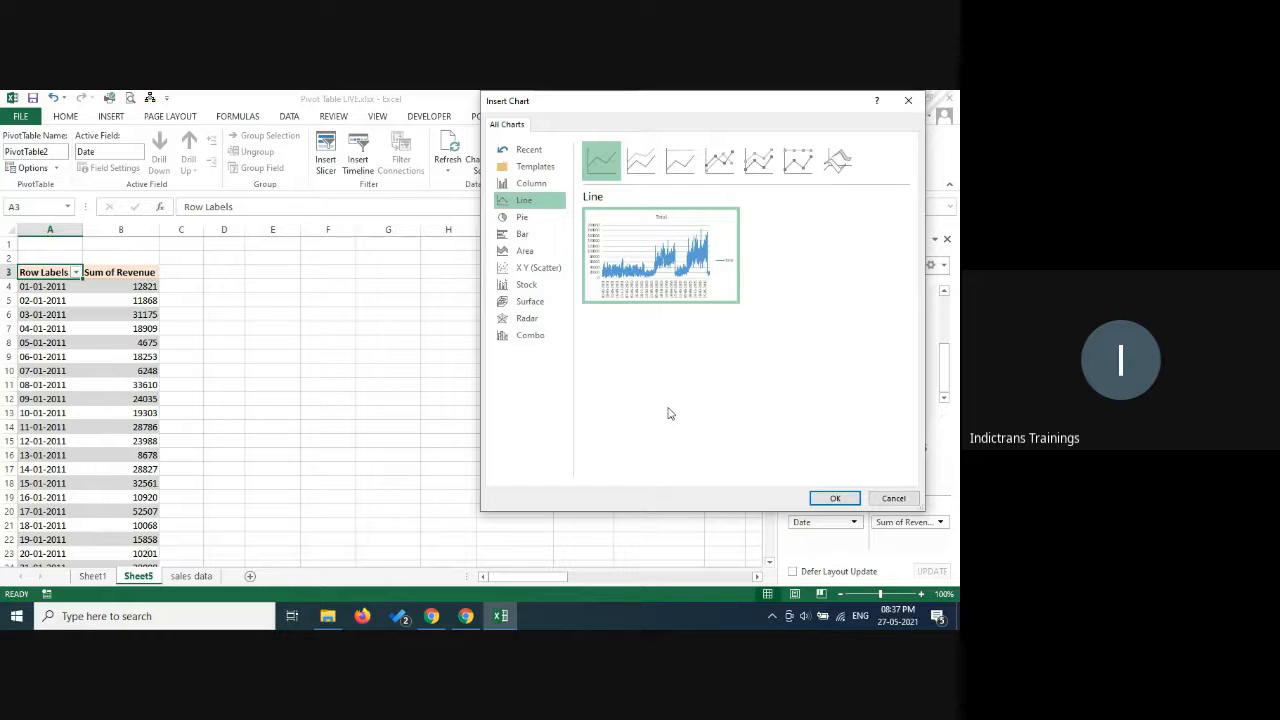
left_click(845, 502)
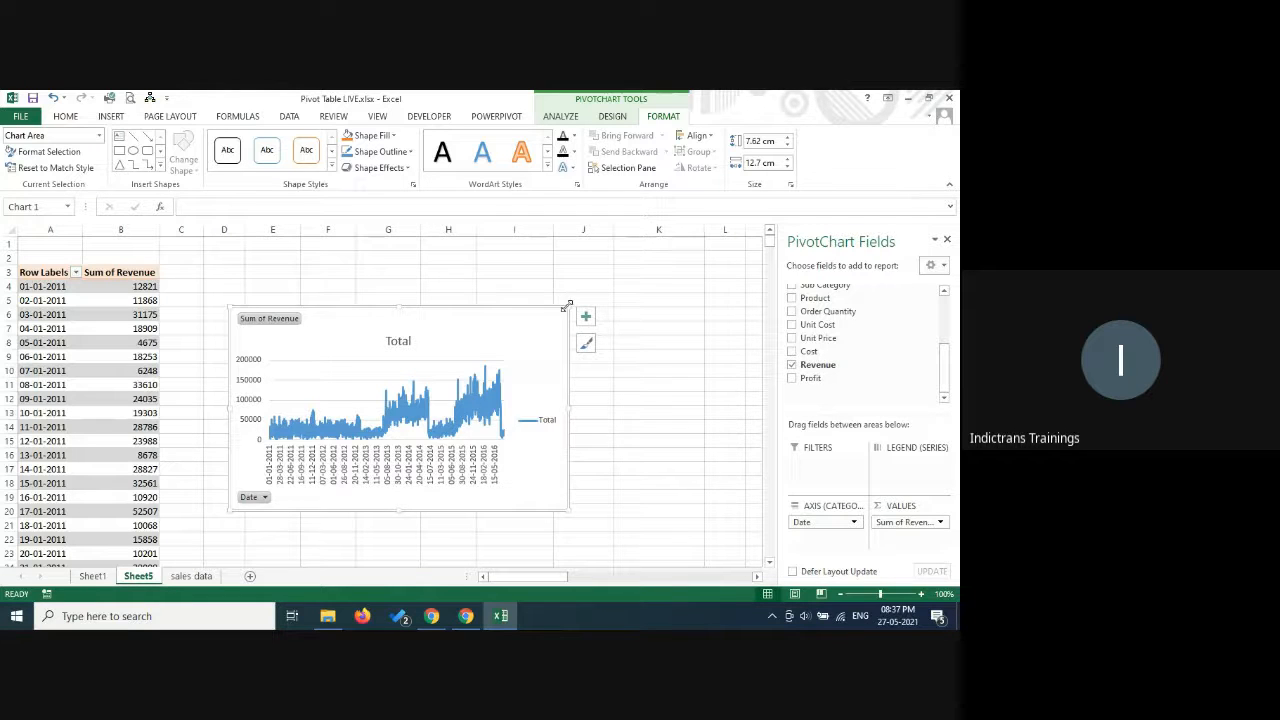
left_click_drag(567, 307, 697, 258)
left_click_drag(734, 451, 734, 451)
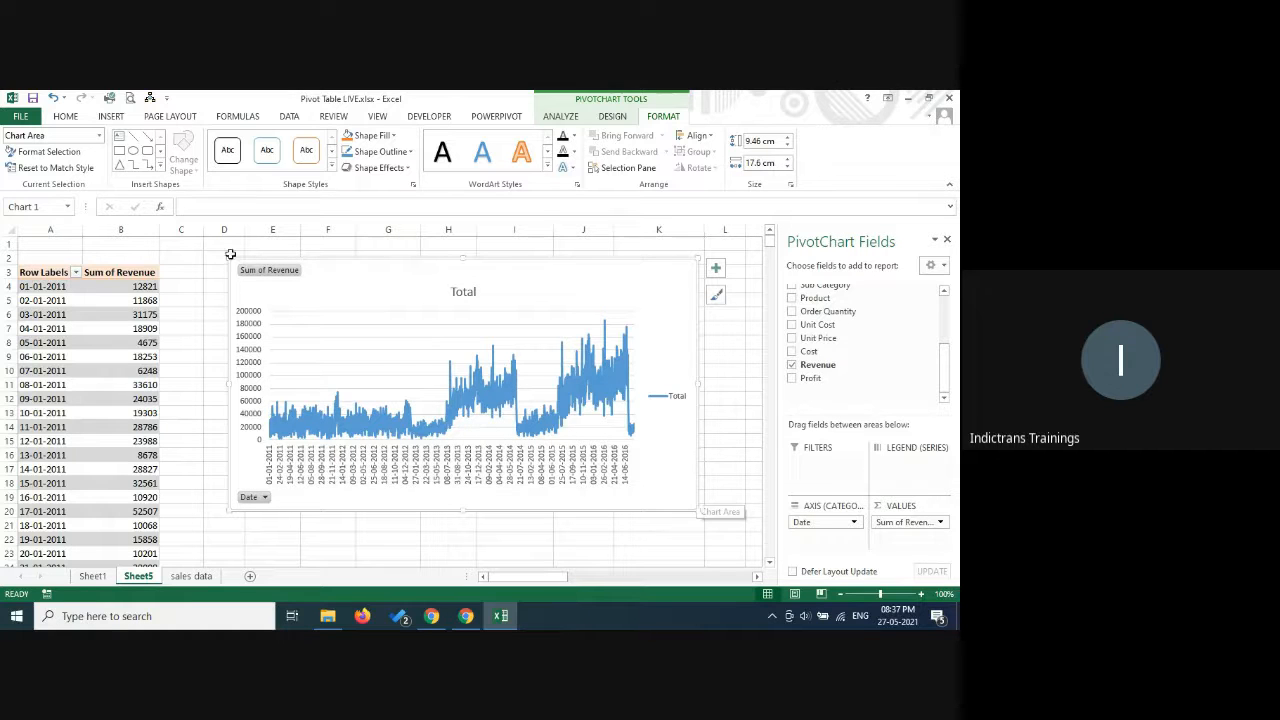
Group the pivot table's Date row labels by Quarters and Years, leaving Months out of the grouping.
mouse_move(622, 375)
left_click(46, 314)
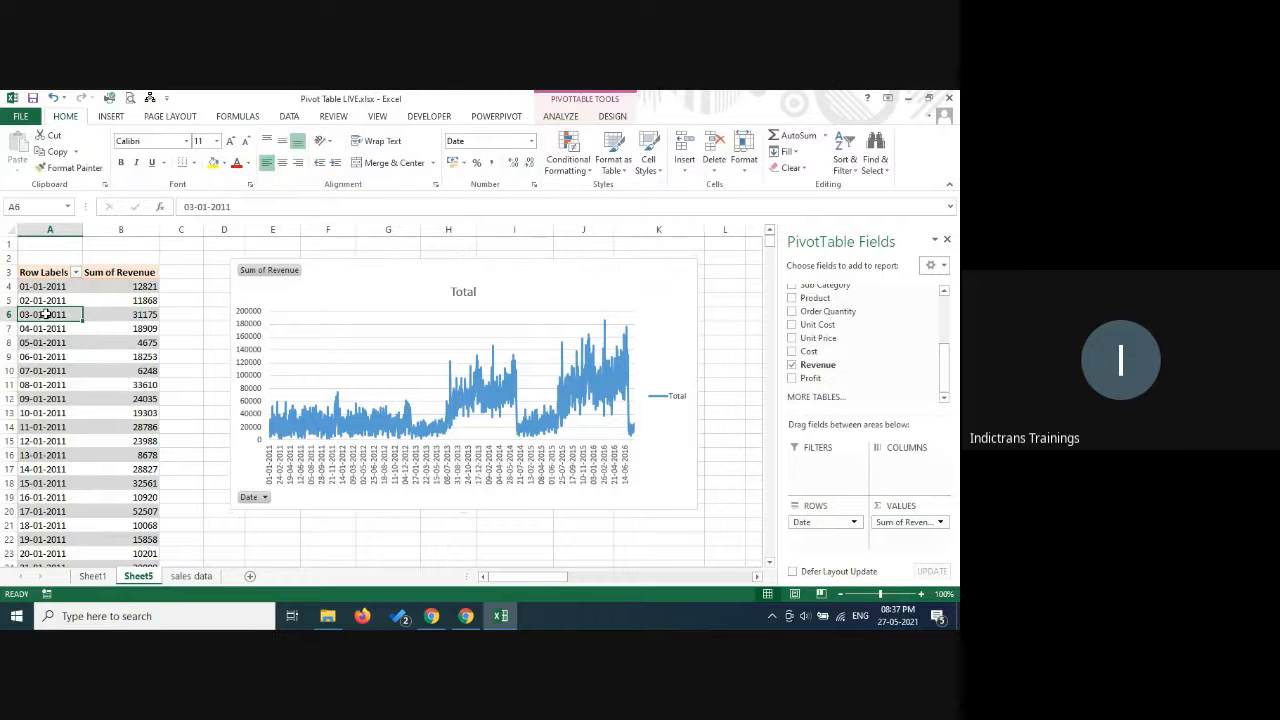
right_click(46, 314)
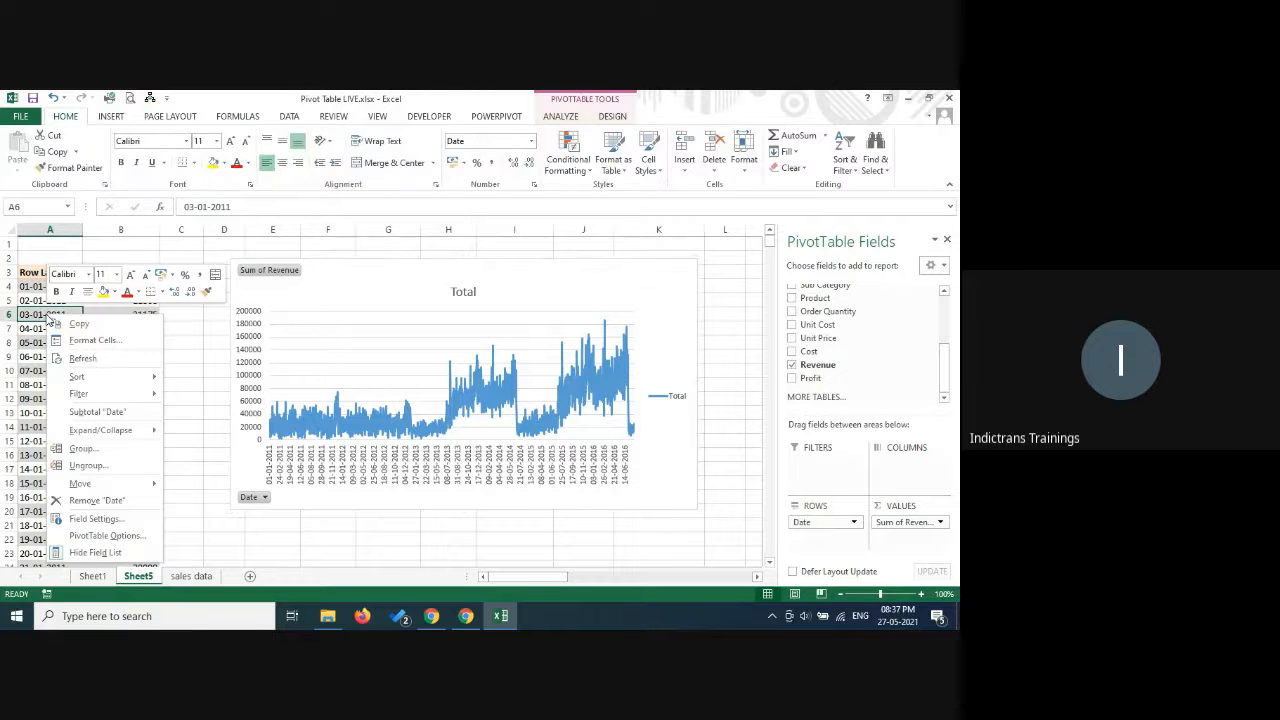
left_click(85, 449)
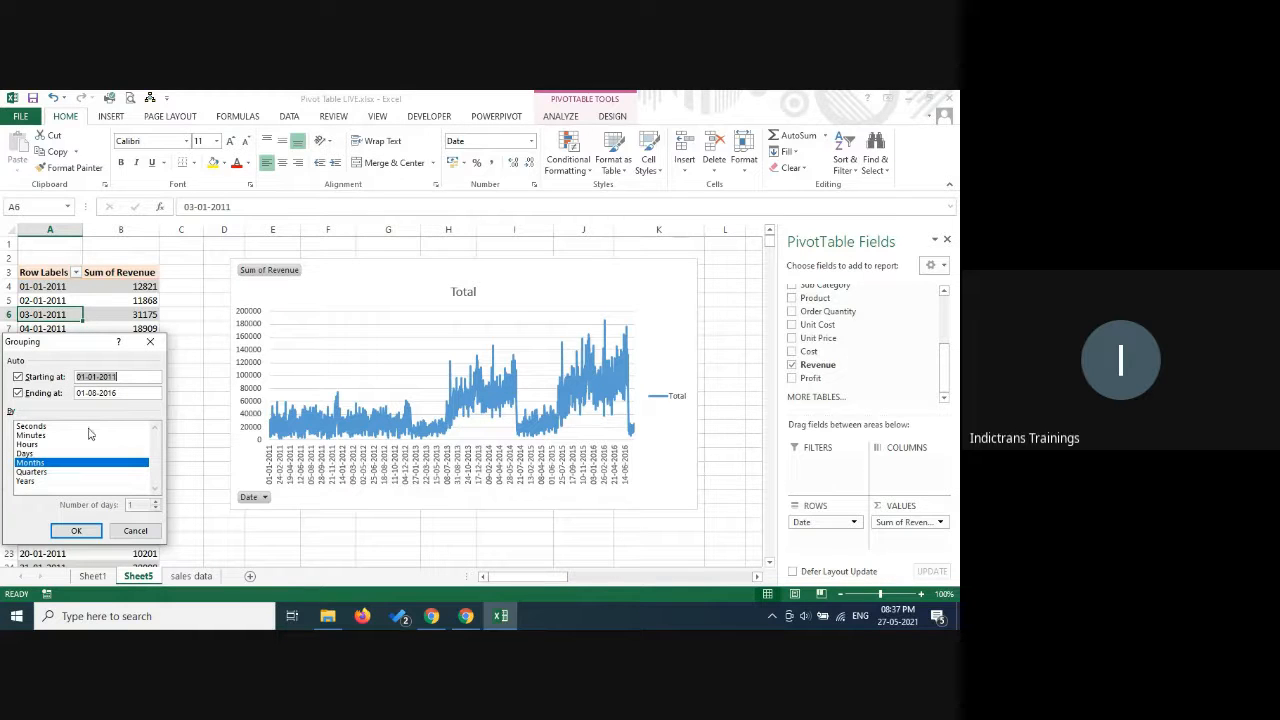
left_click(44, 472)
left_click(34, 462)
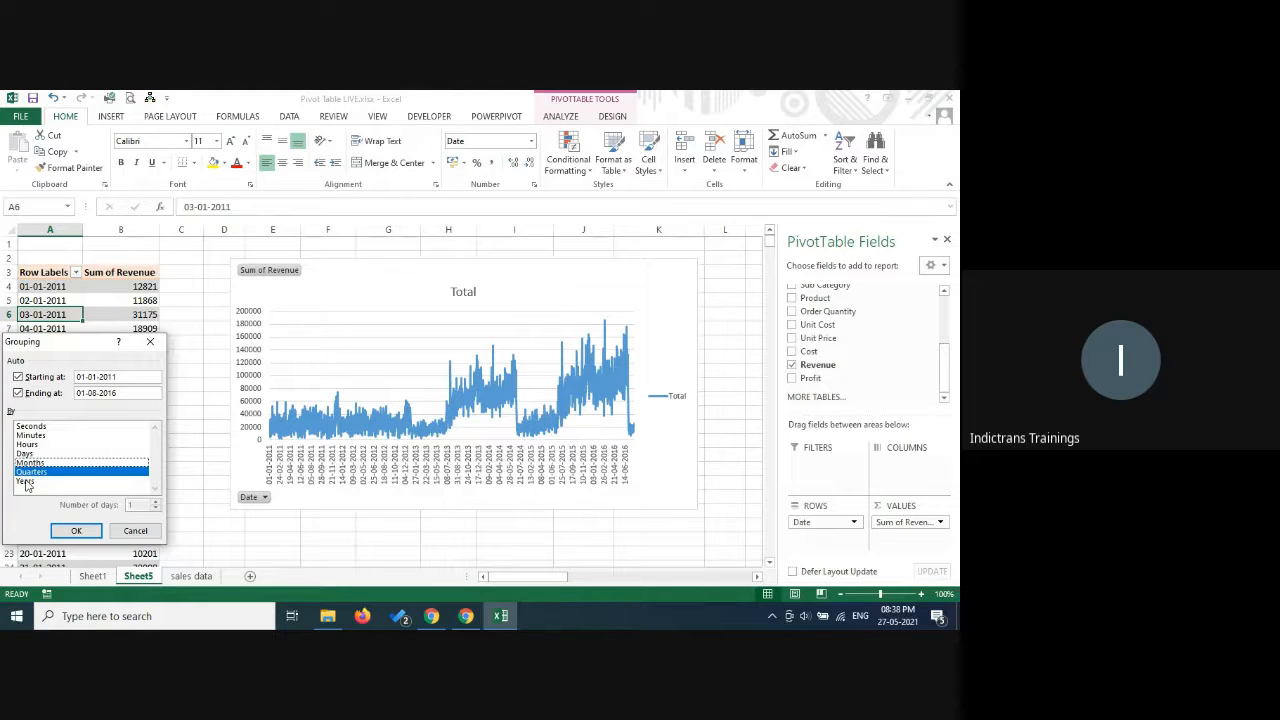
left_click(26, 482)
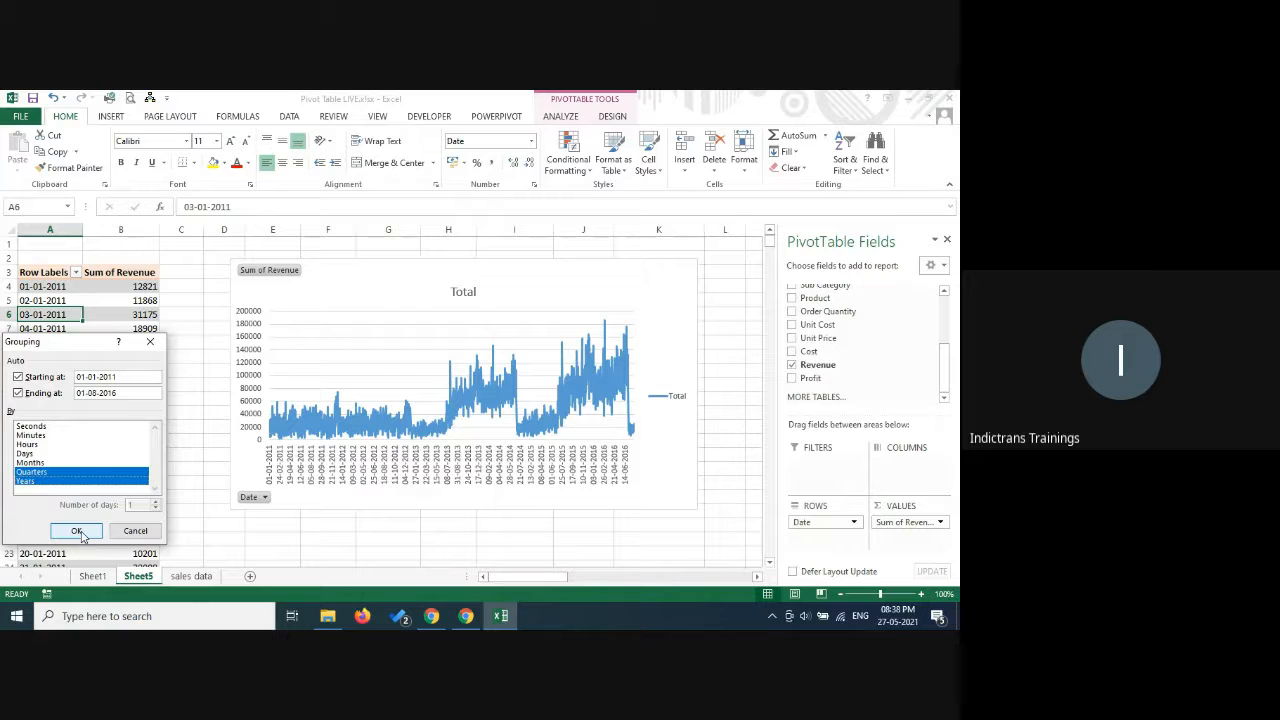
left_click(78, 531)
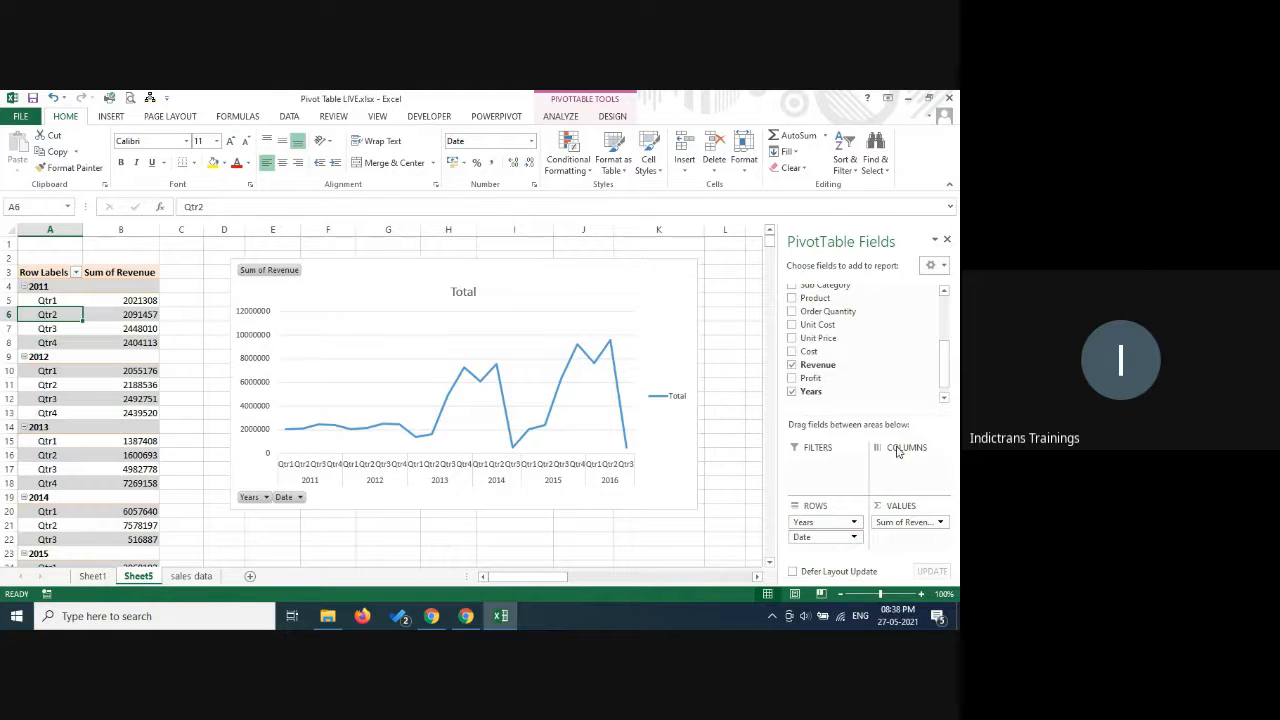
Examine the new Years field in the field list and the filter choices offered for Years and Date on the PivotChart.
mouse_move(946, 360)
left_mouse_down()
mouse_move(948, 313)
mouse_move(952, 383)
left_mouse_up()
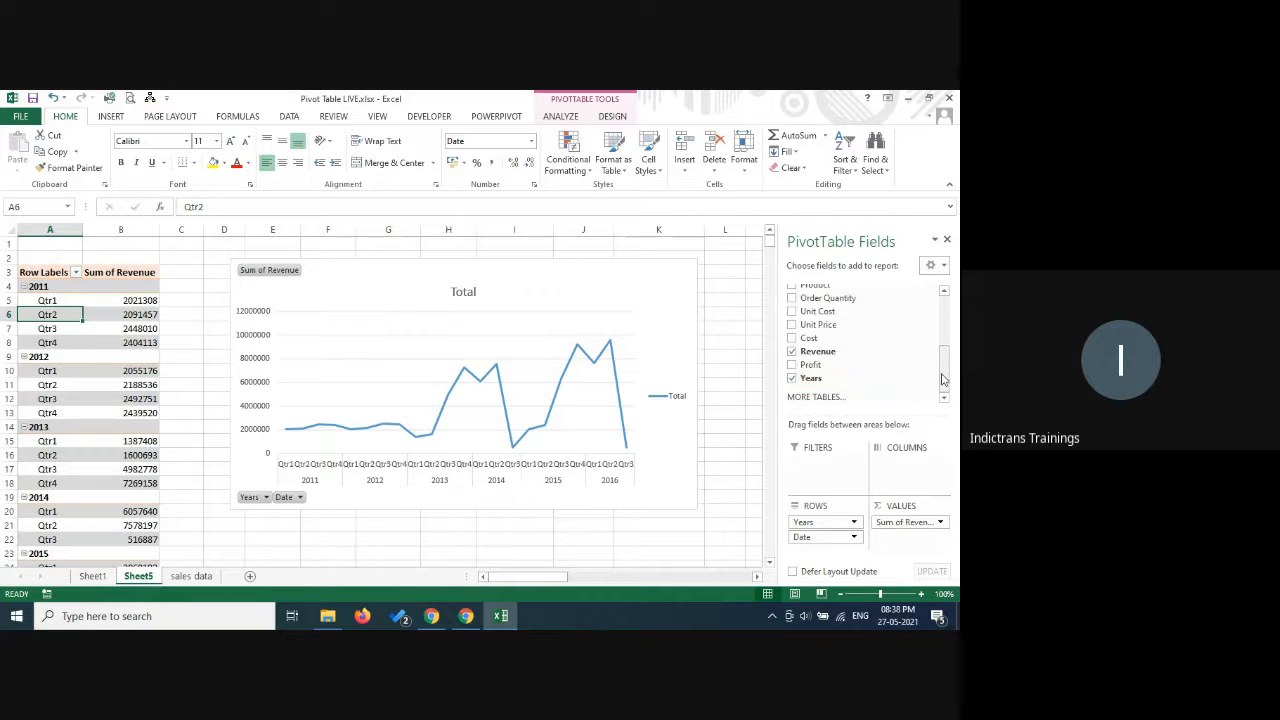
scroll(820, 350, "up", 5)
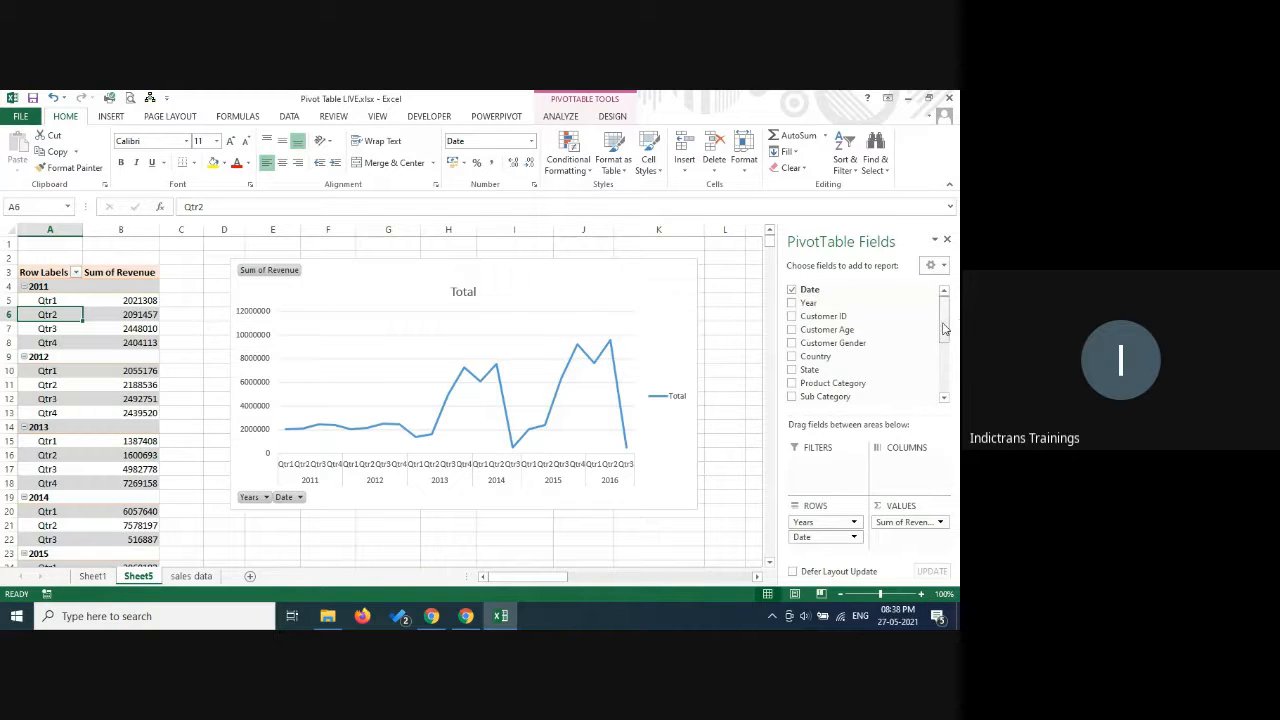
left_click_drag(945, 326, 954, 396)
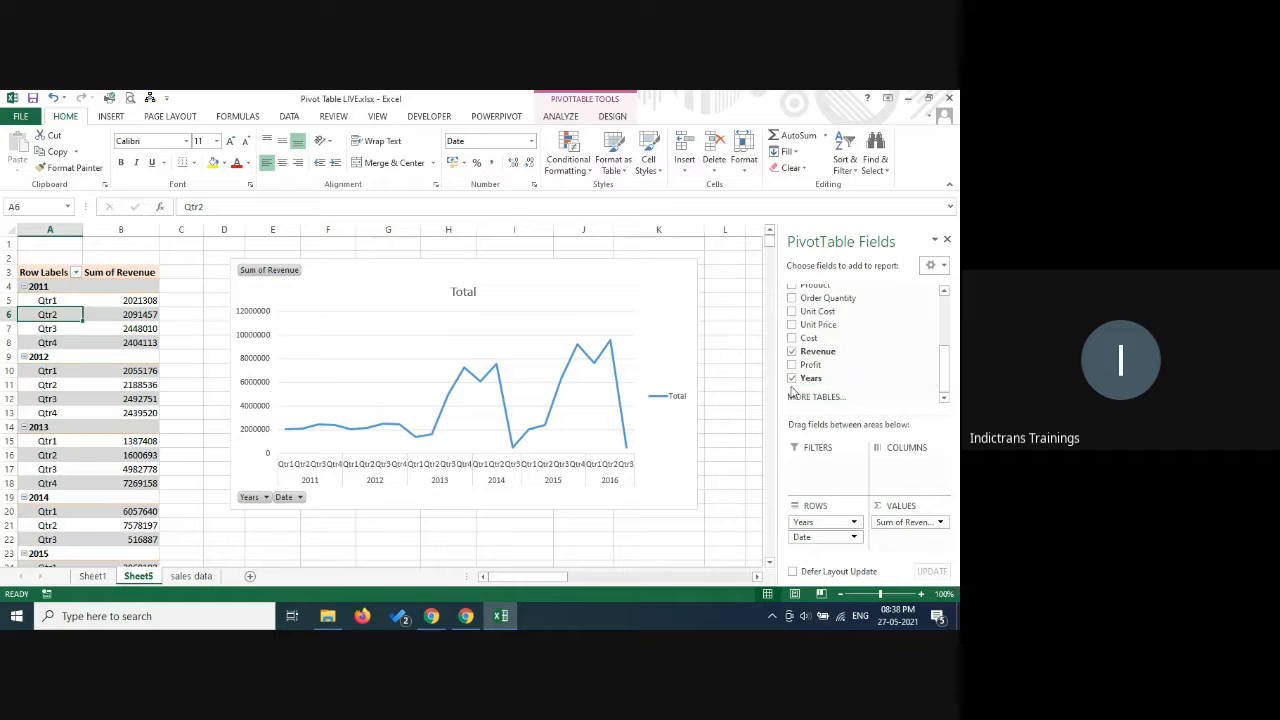
left_click(925, 379)
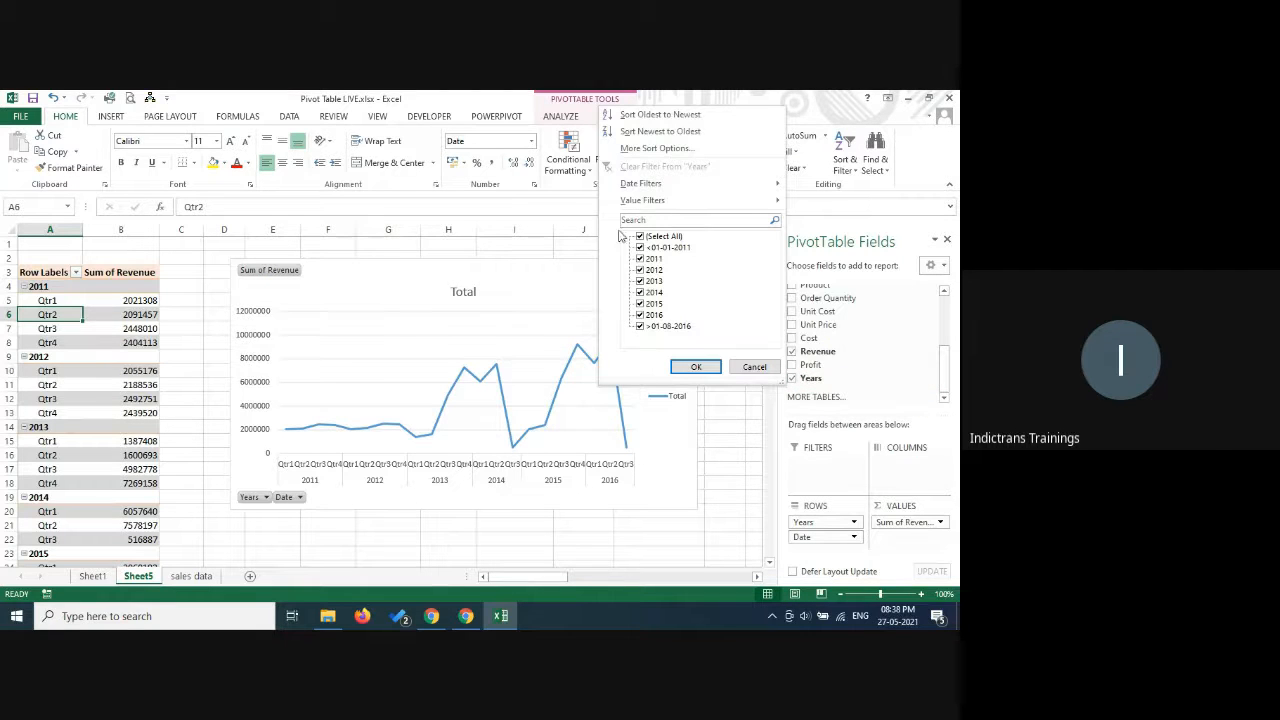
left_click(752, 367)
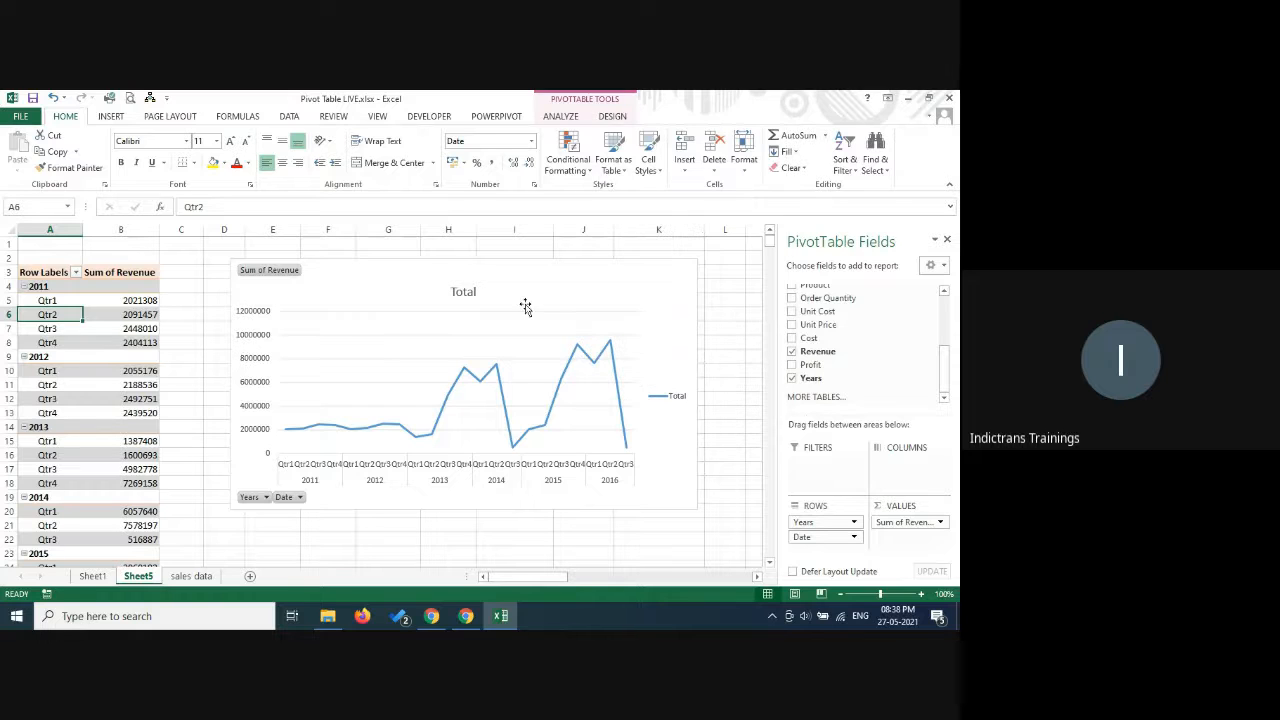
left_click(266, 498)
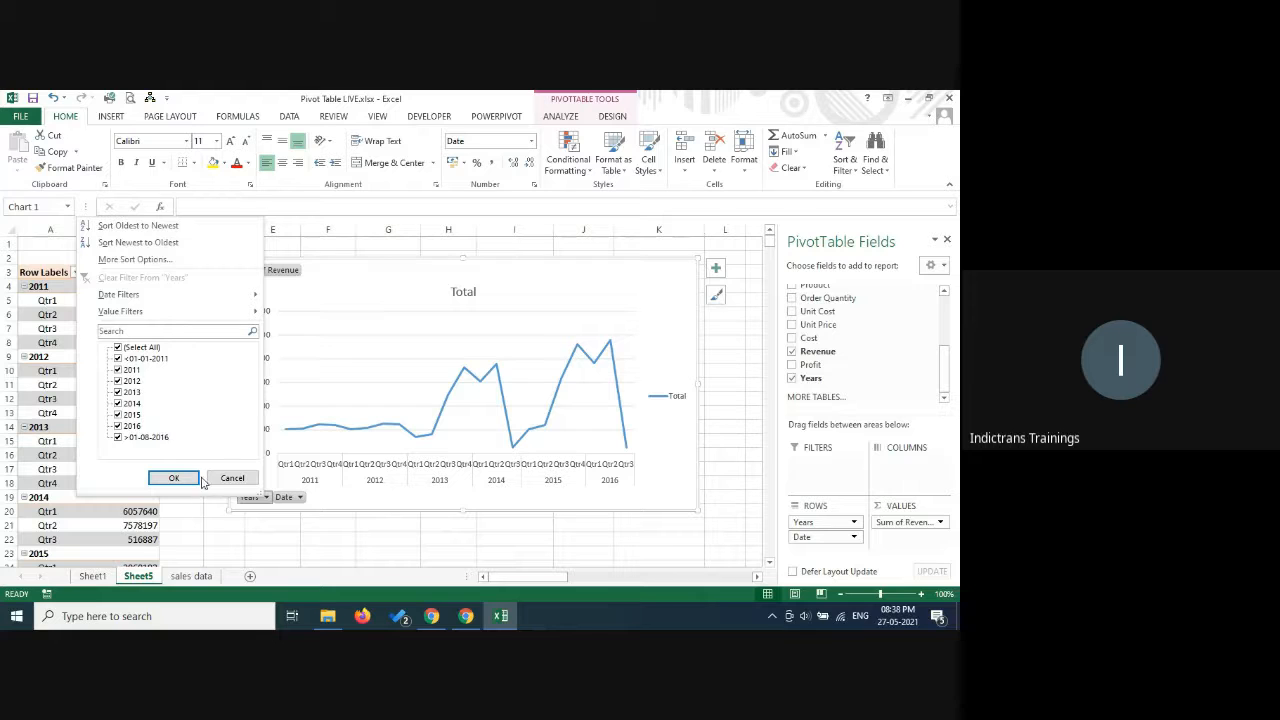
left_click(231, 478)
left_click(299, 497)
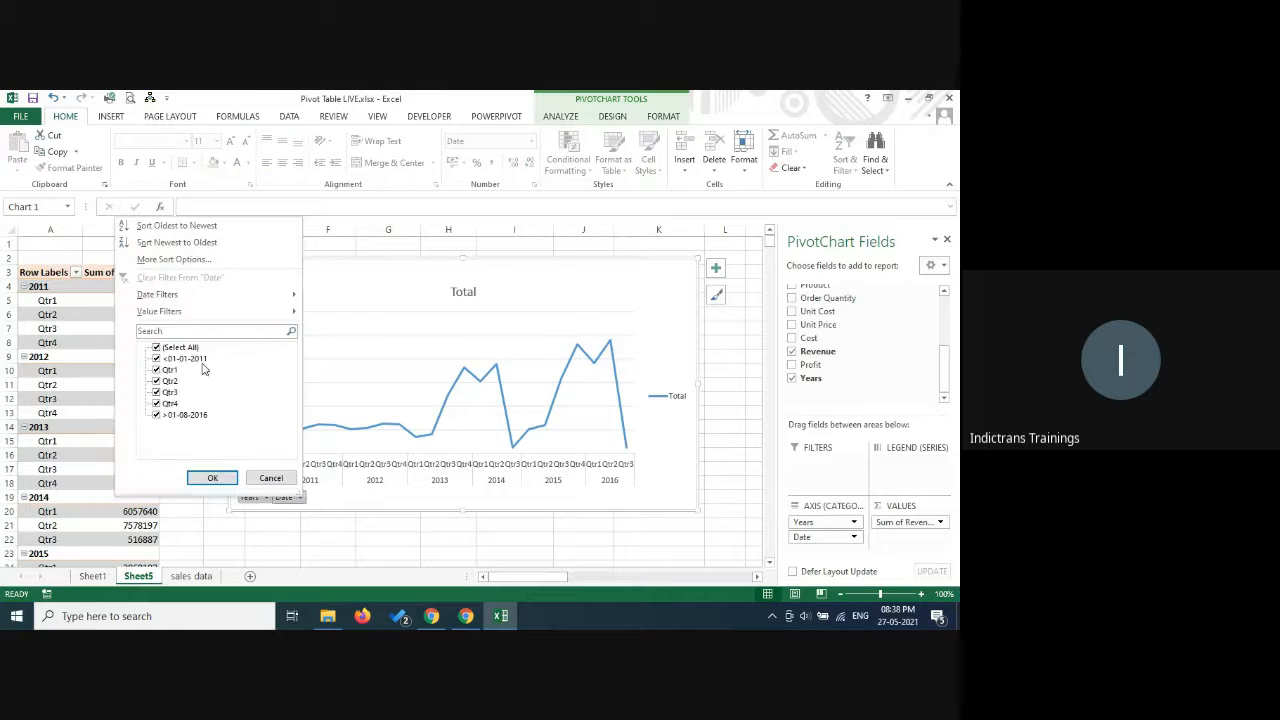
left_click(268, 478)
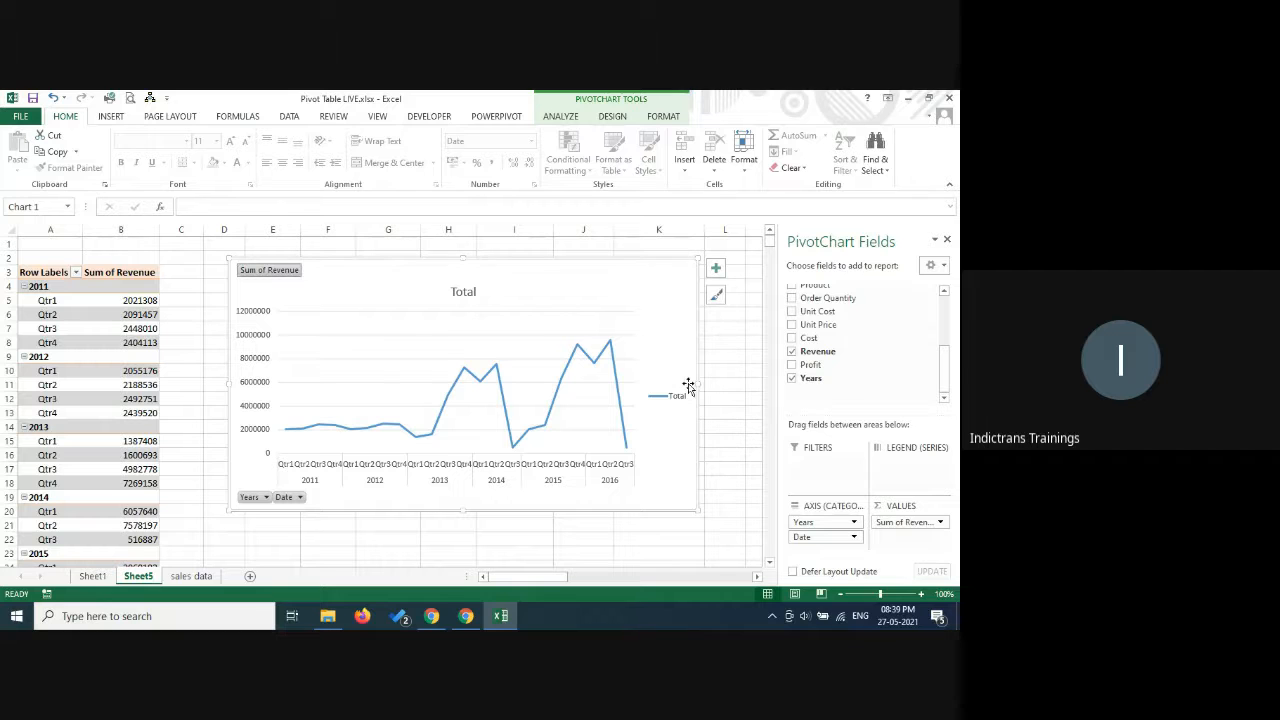
Remove the legend, gridlines and chart title from the PivotChart, and deselect the chart.
left_click(718, 272)
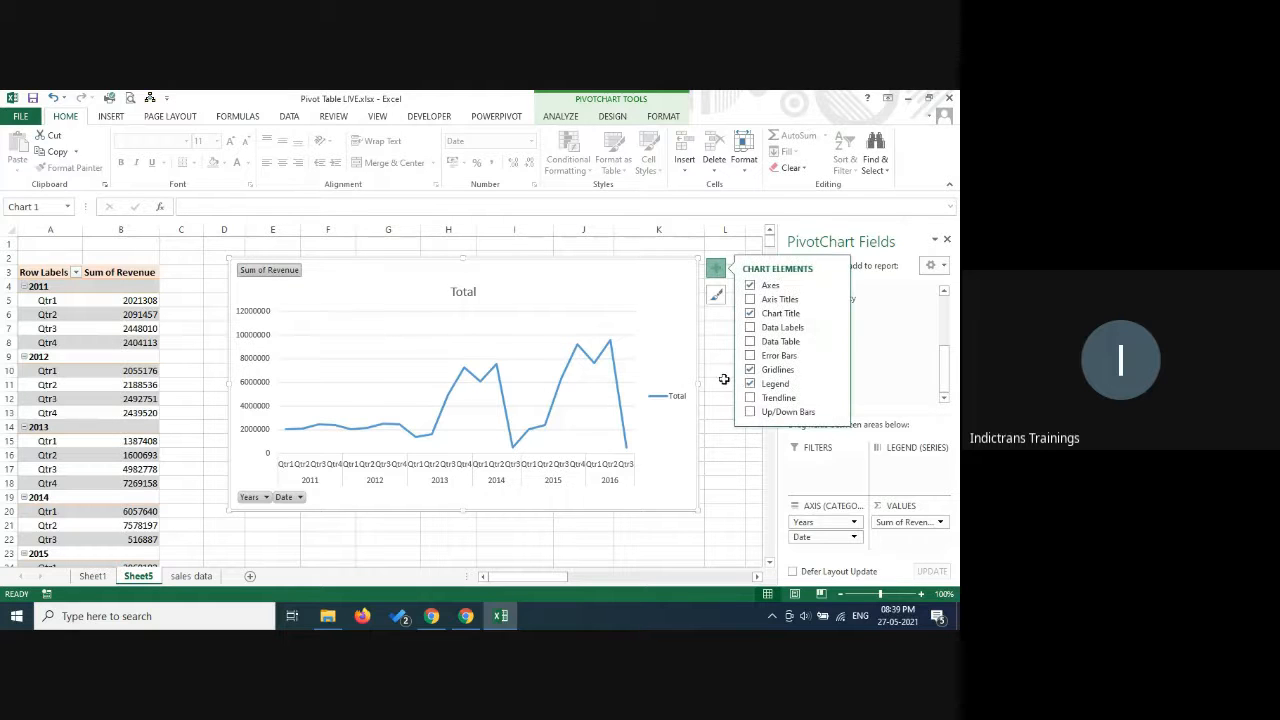
left_click(762, 383)
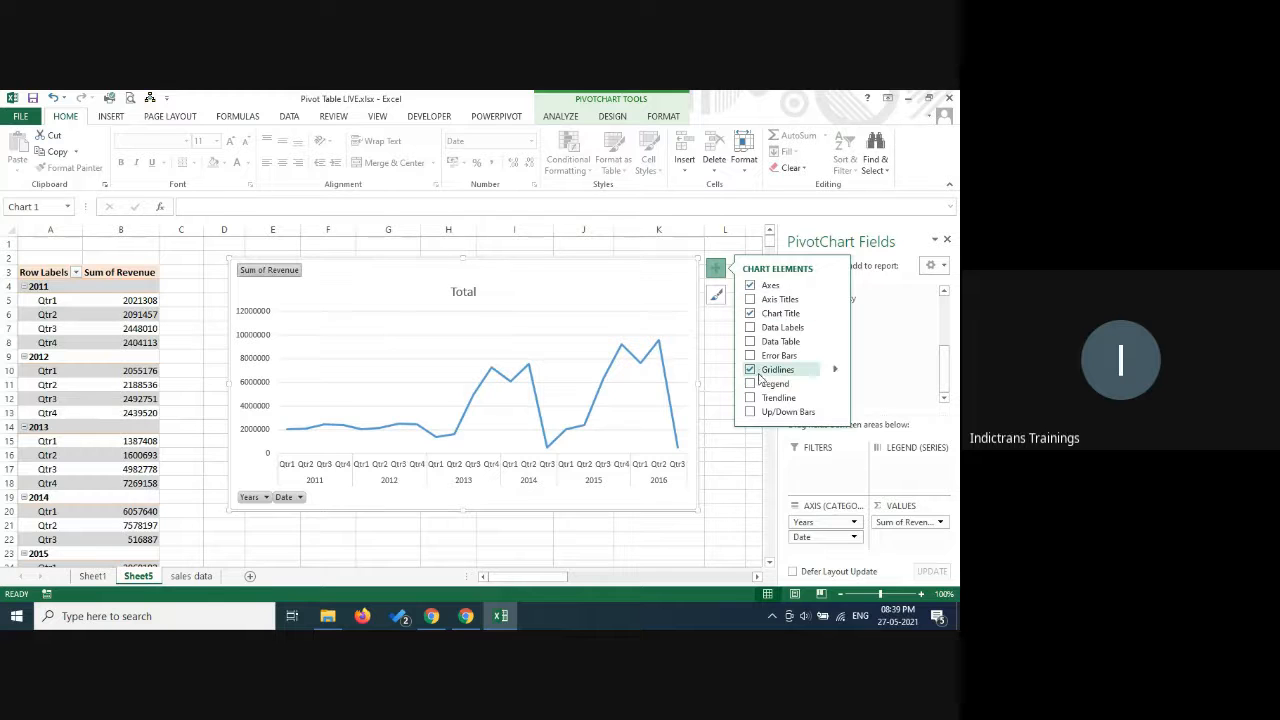
left_click(752, 370)
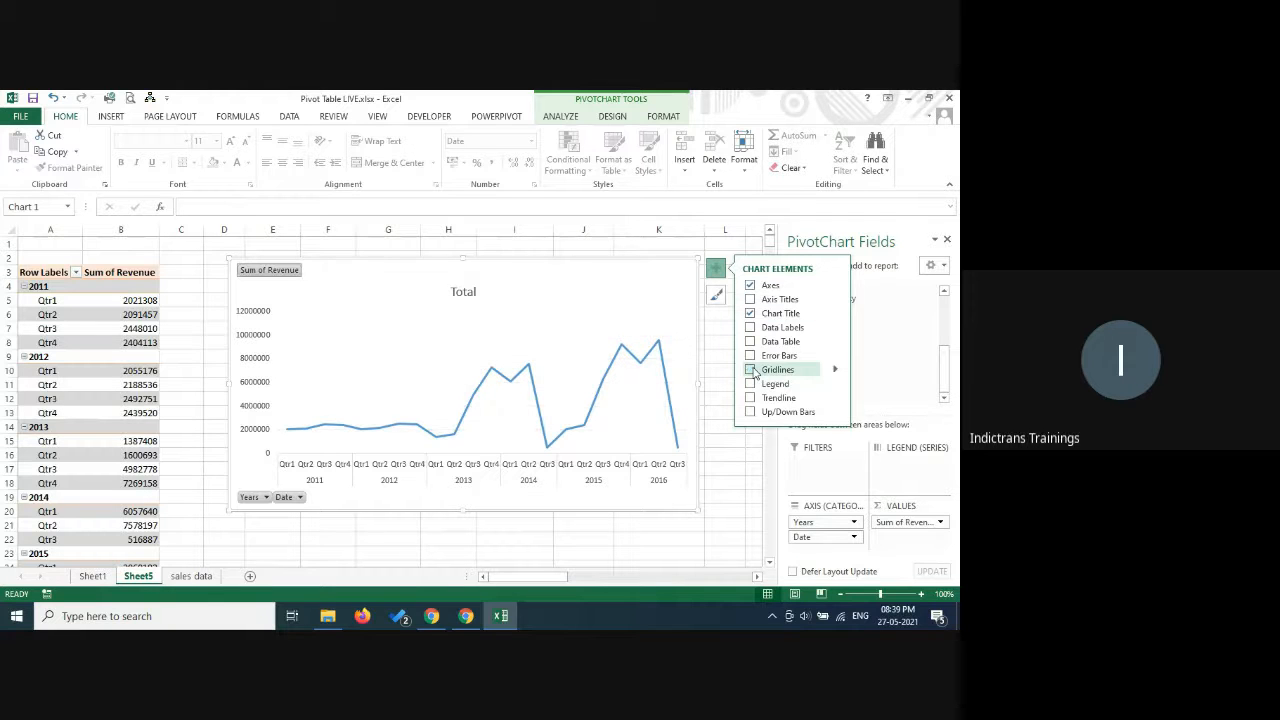
left_click(716, 270)
left_click(716, 268)
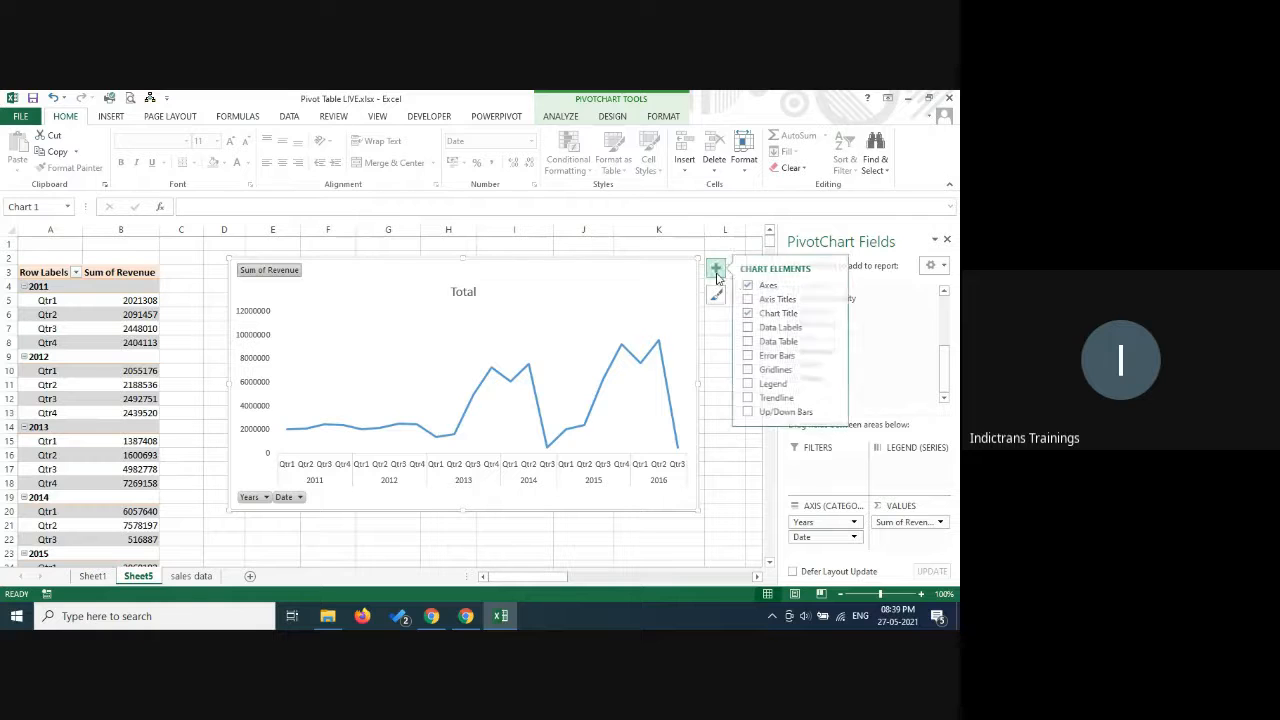
left_click(751, 313)
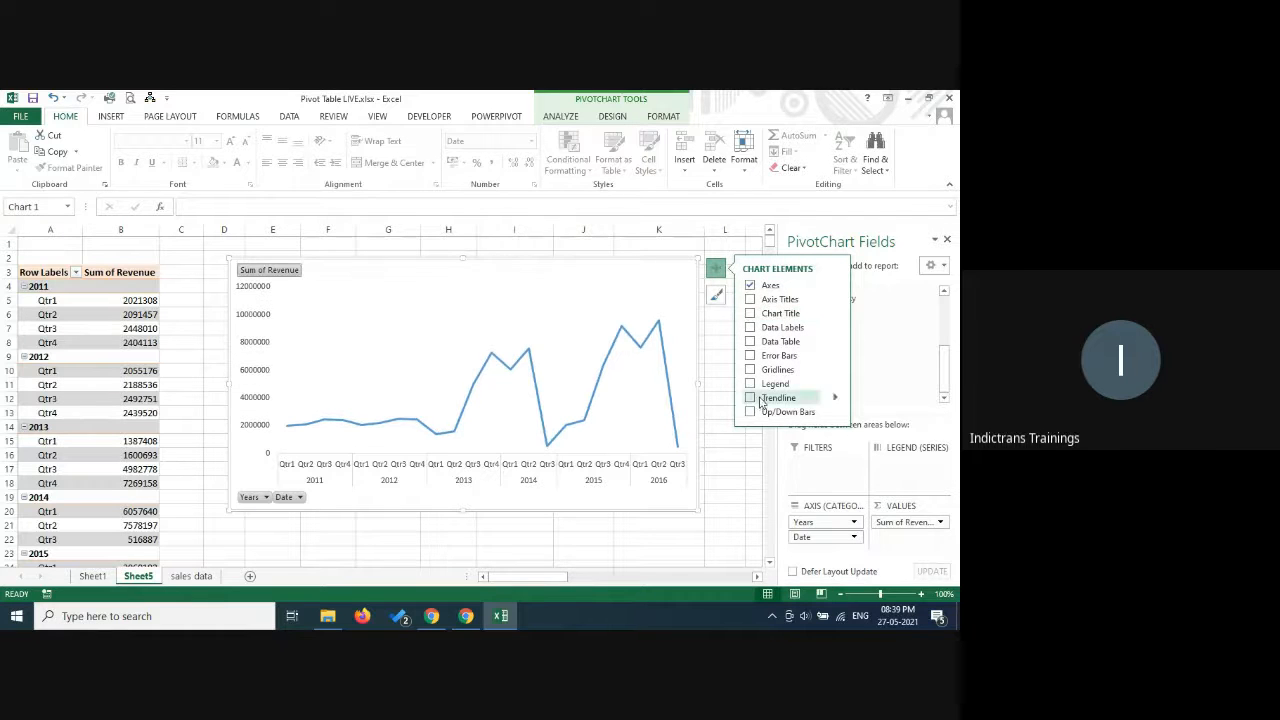
left_click(724, 377)
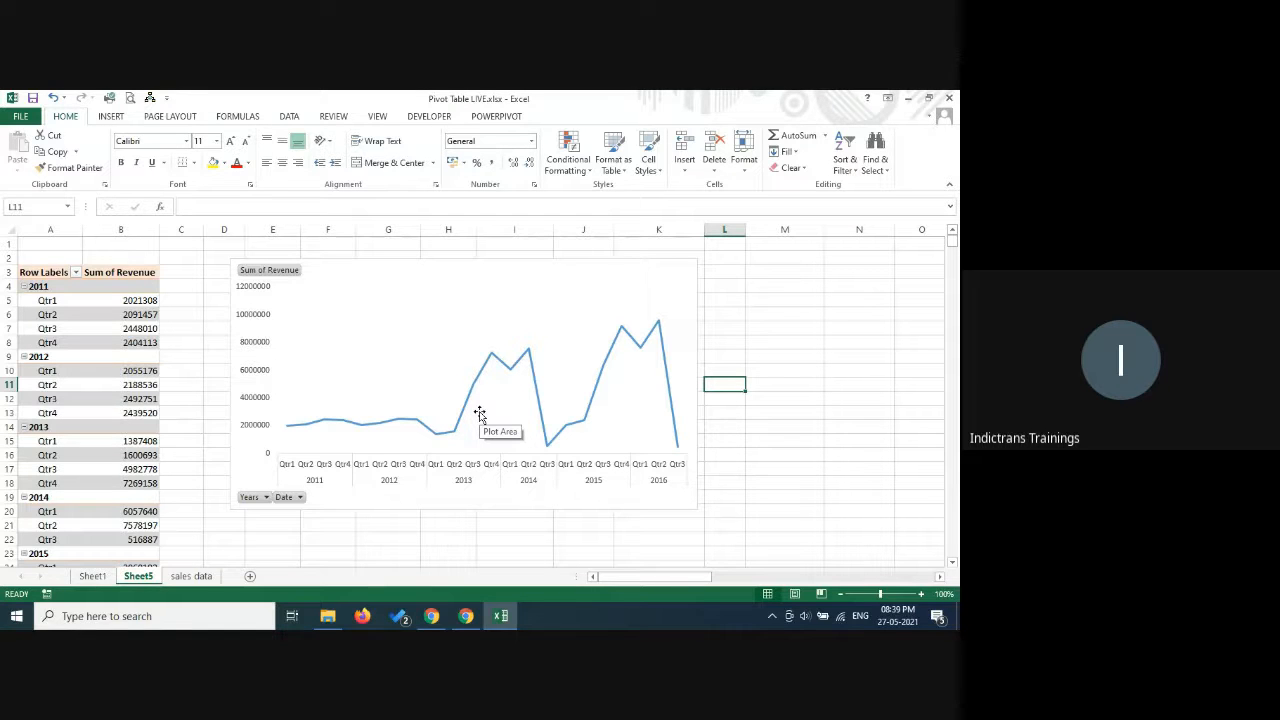
Collapse the quarters under each year from 2011 to 2016 in the pivot table.
left_click(24, 287)
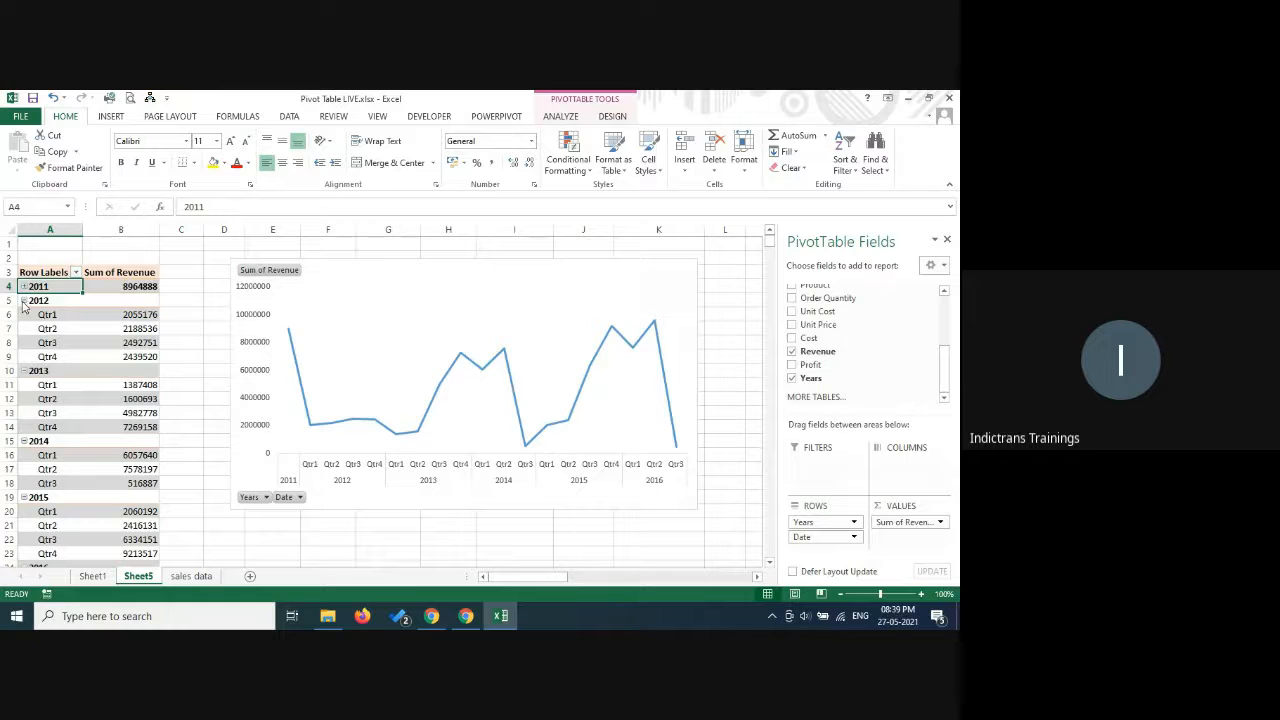
left_click(23, 301)
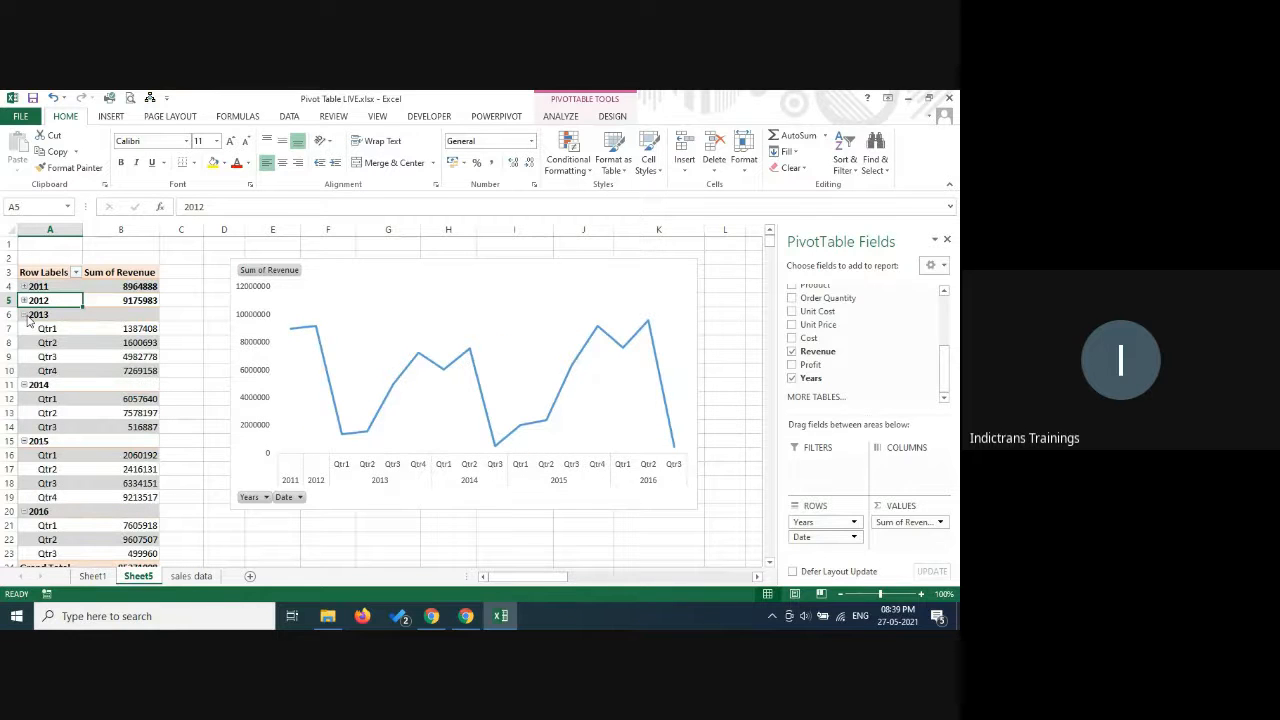
left_click(23, 315)
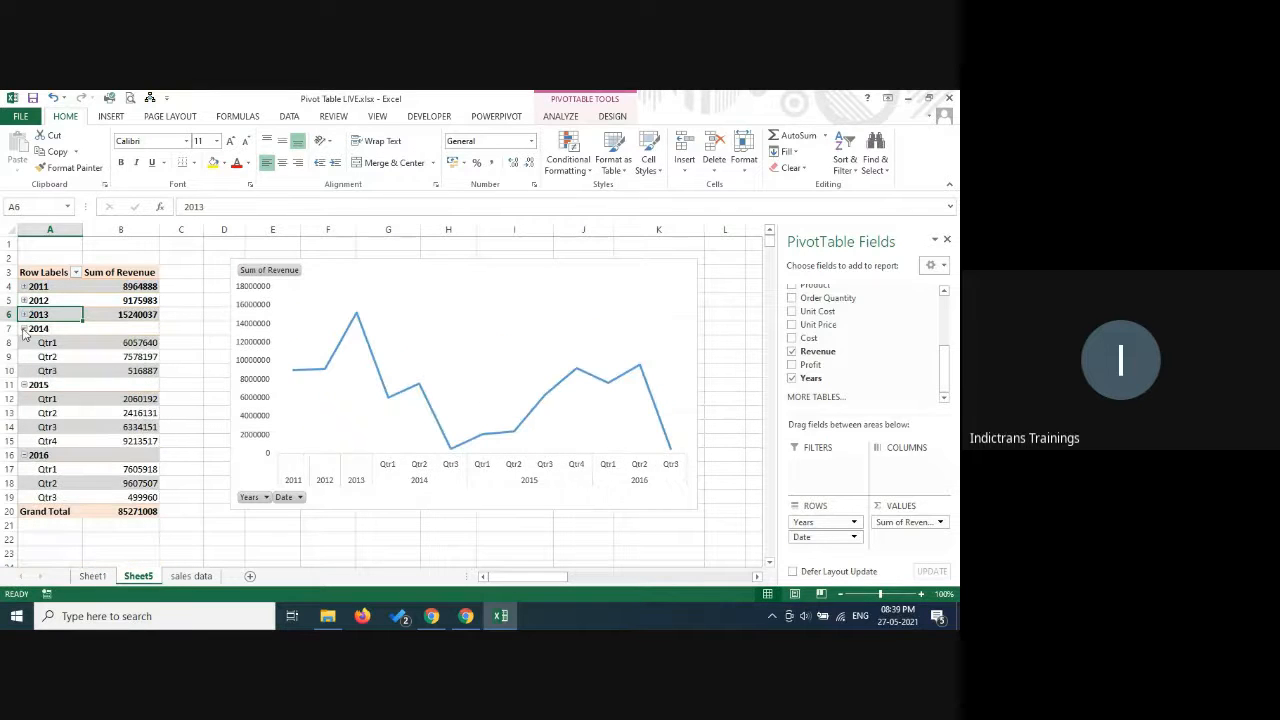
left_click(23, 329)
left_click(23, 343)
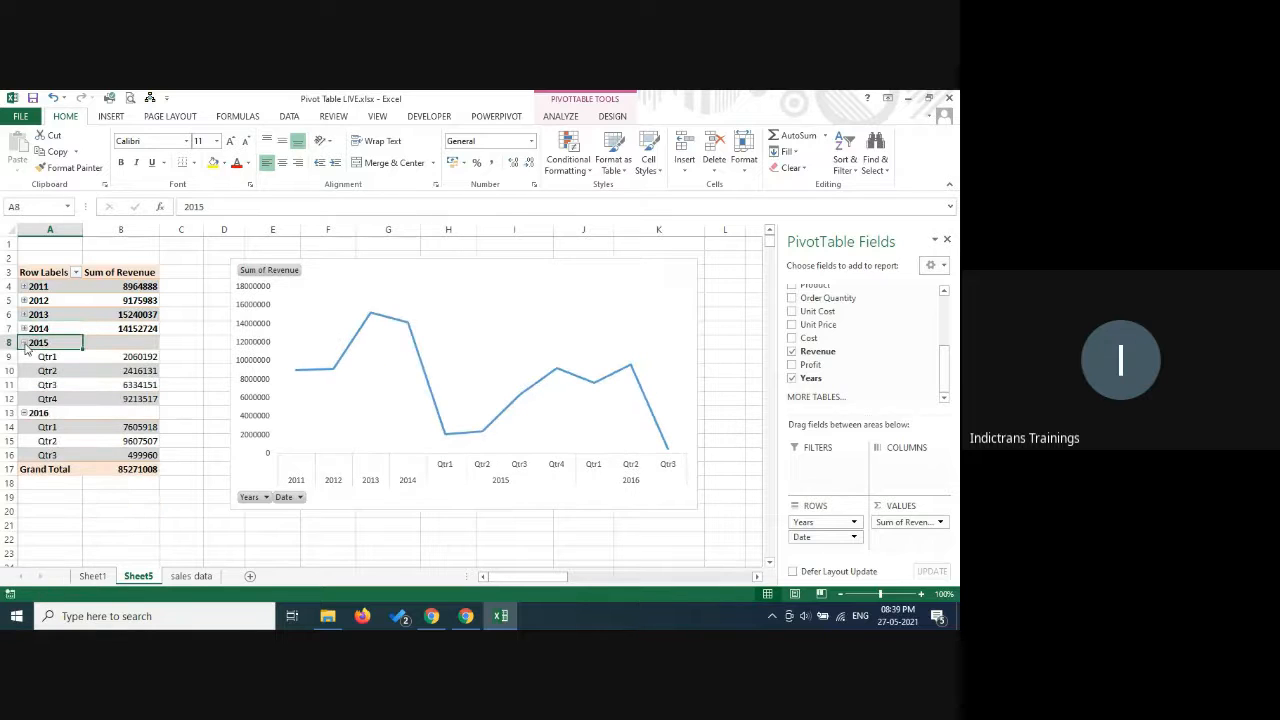
left_click(23, 357)
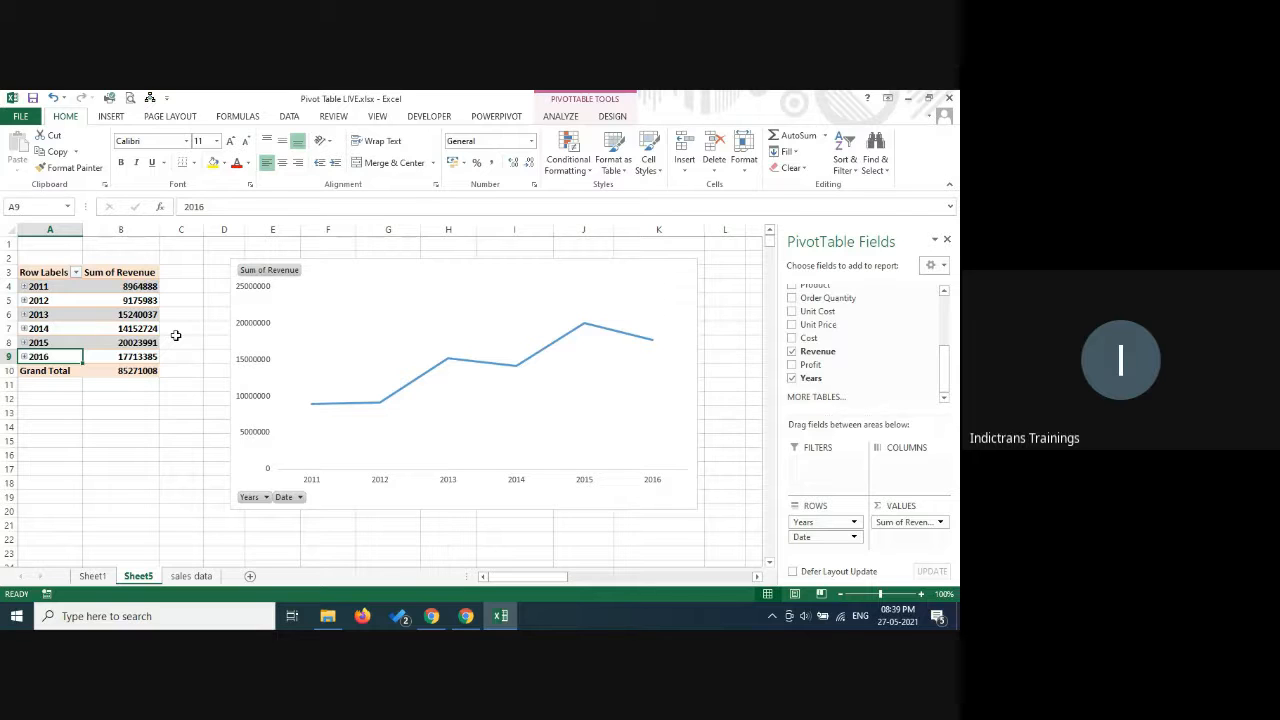
Ungroup the year row labels so the pivot table lists individual dates.
left_click(57, 317)
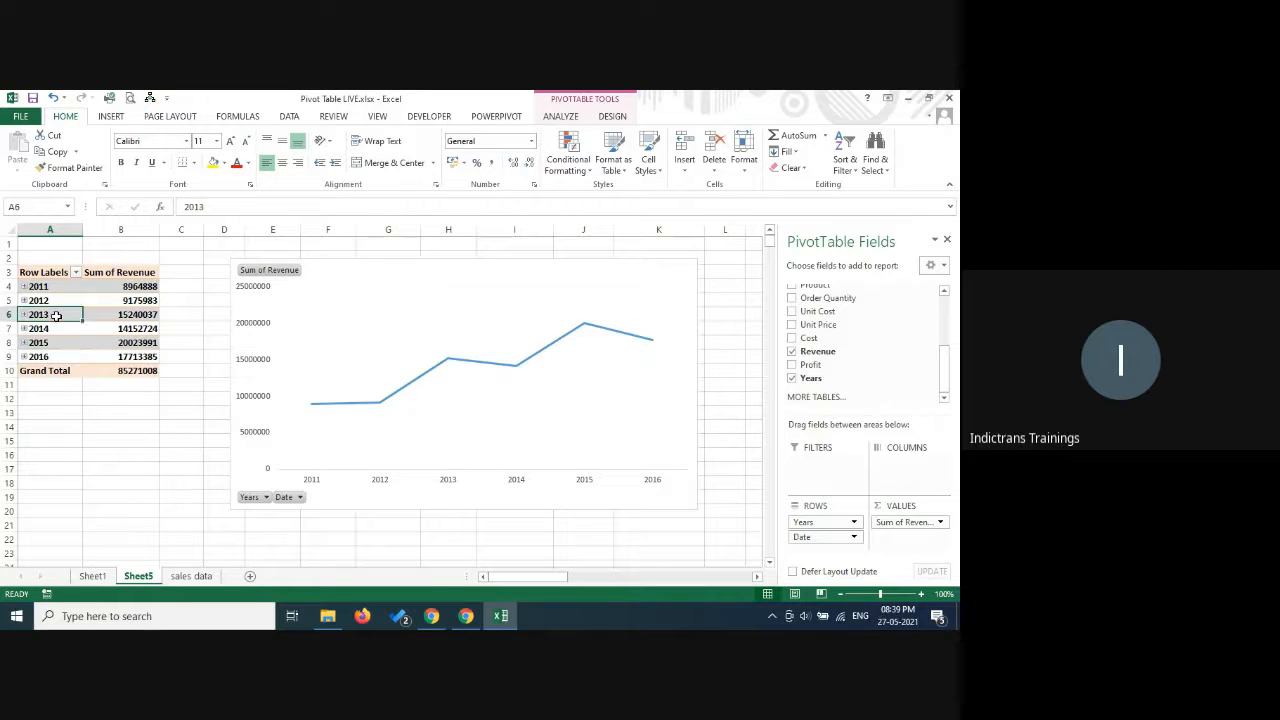
right_click(58, 318)
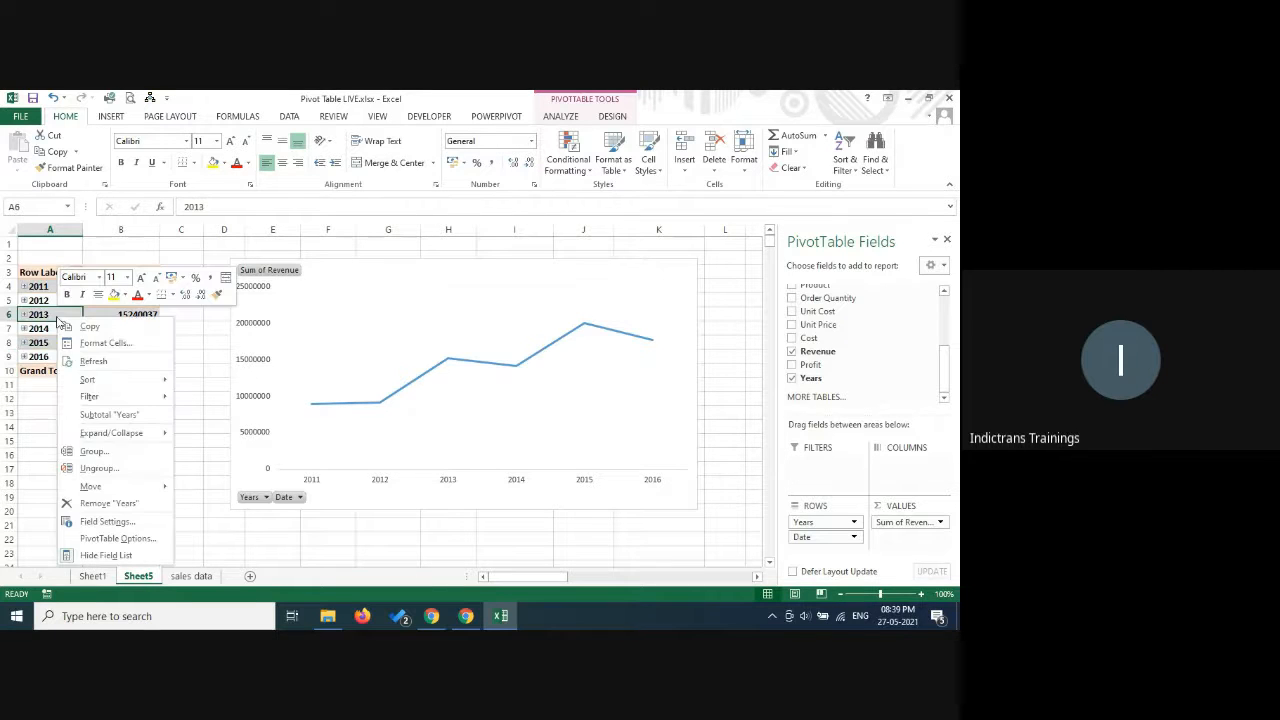
left_click(100, 467)
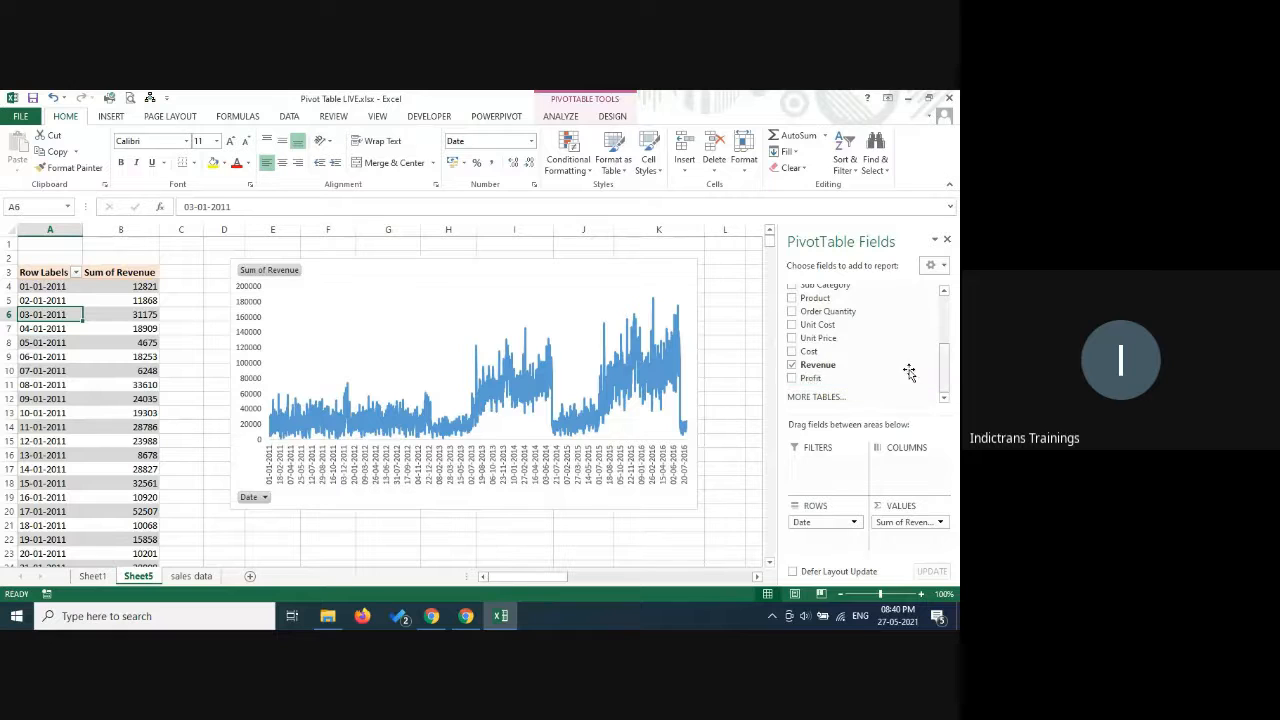
Add the Cost and Profit fields to the pivot table values alongside Revenue.
left_click_drag(792, 357, 914, 545)
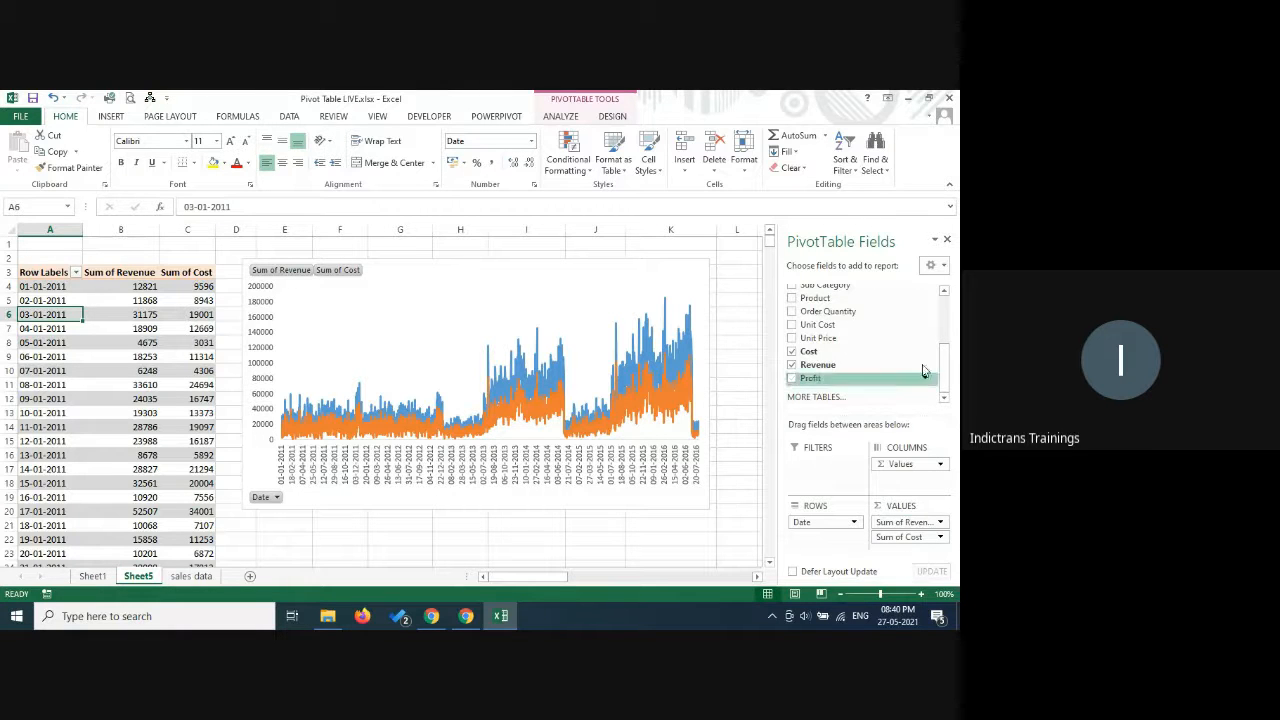
left_click(792, 379)
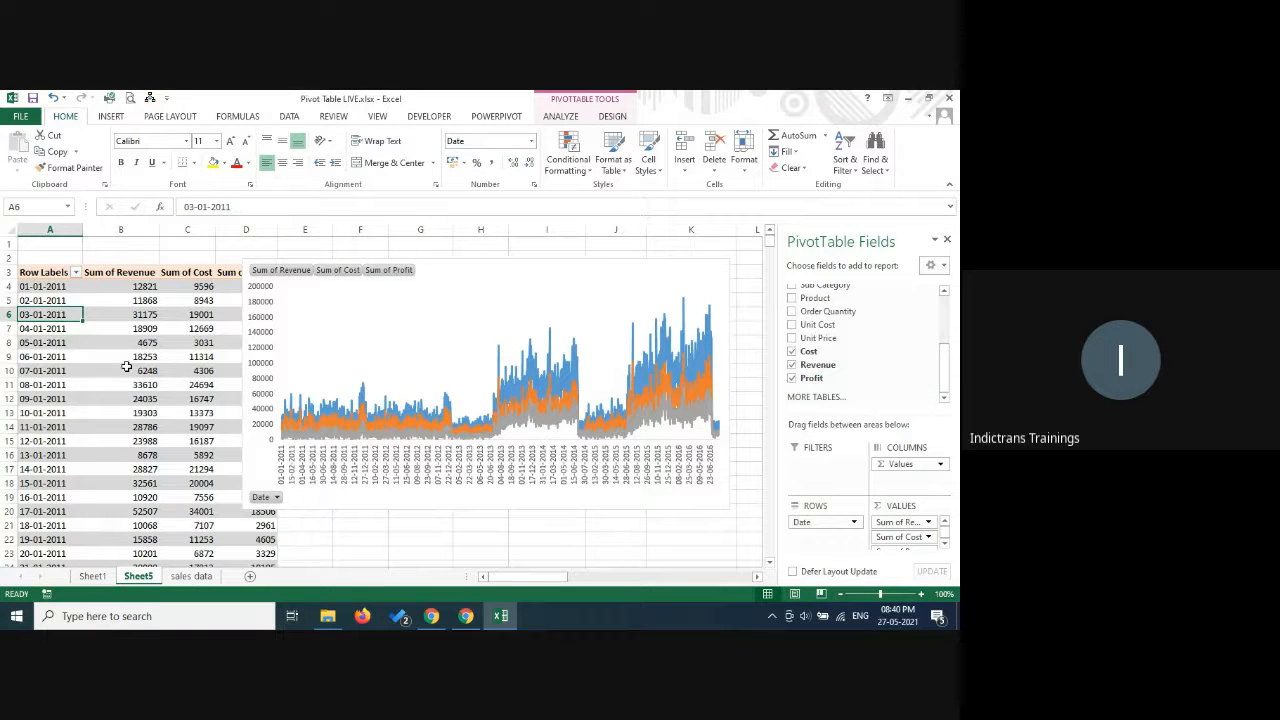
Group the Date row labels by Quarters and Years for the Revenue, Cost and Profit values.
left_click(60, 344)
right_click(60, 344)
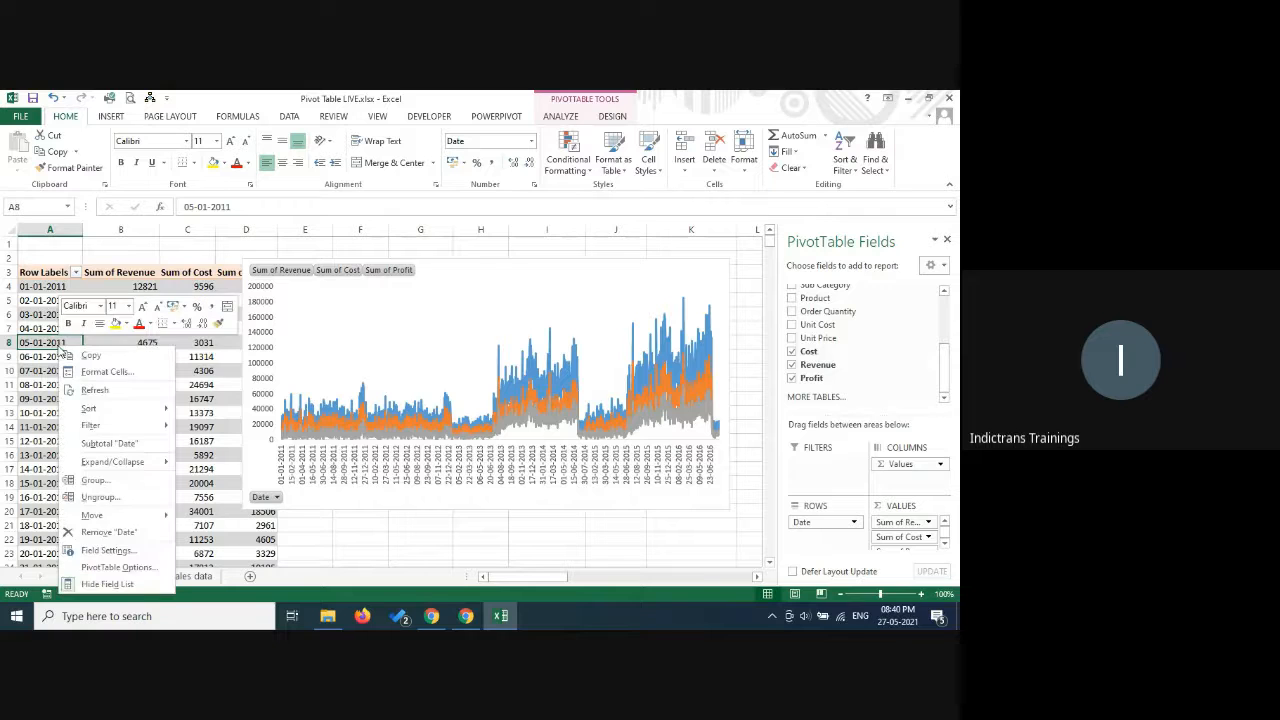
left_click(95, 480)
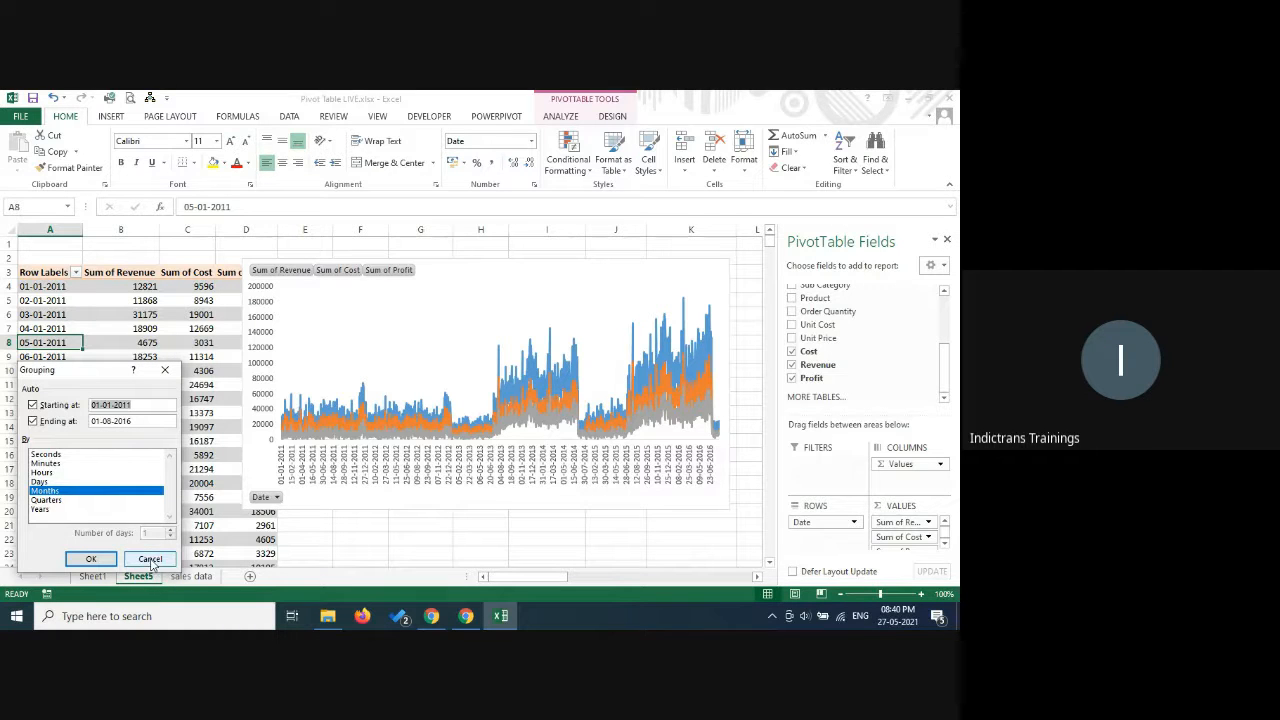
left_click(52, 501)
left_click(57, 492)
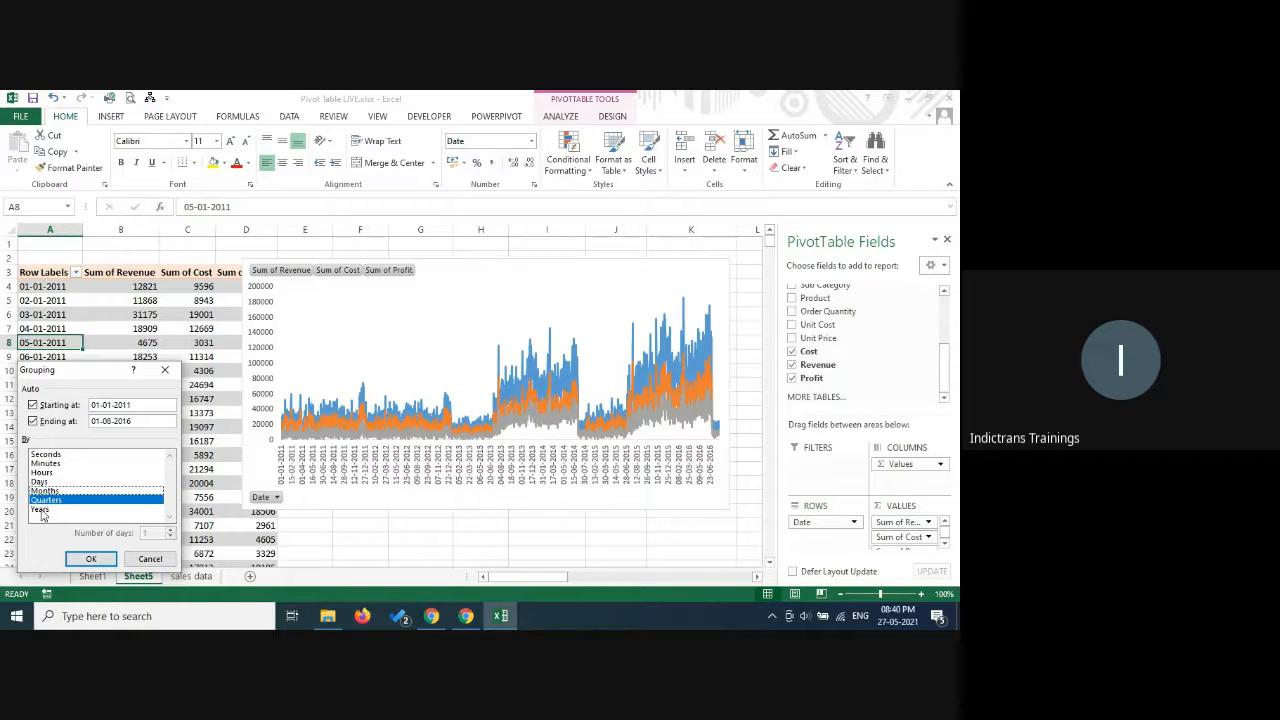
left_click(41, 511)
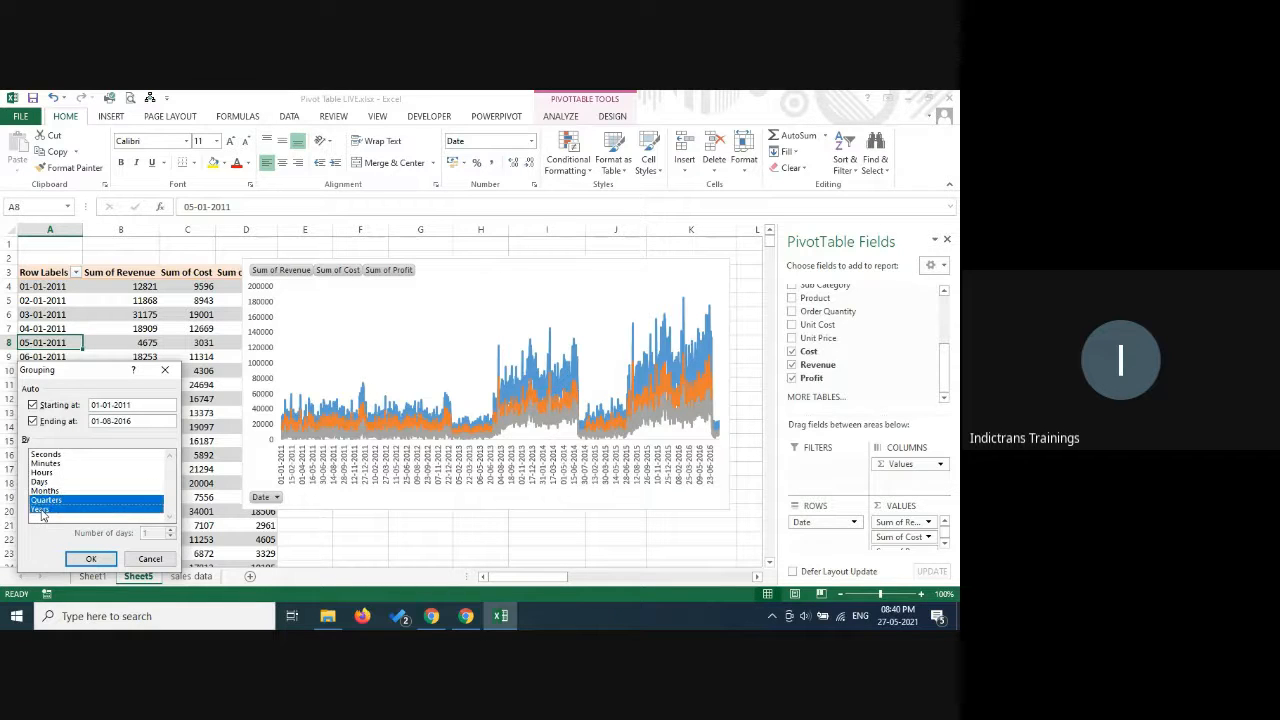
left_click(92, 561)
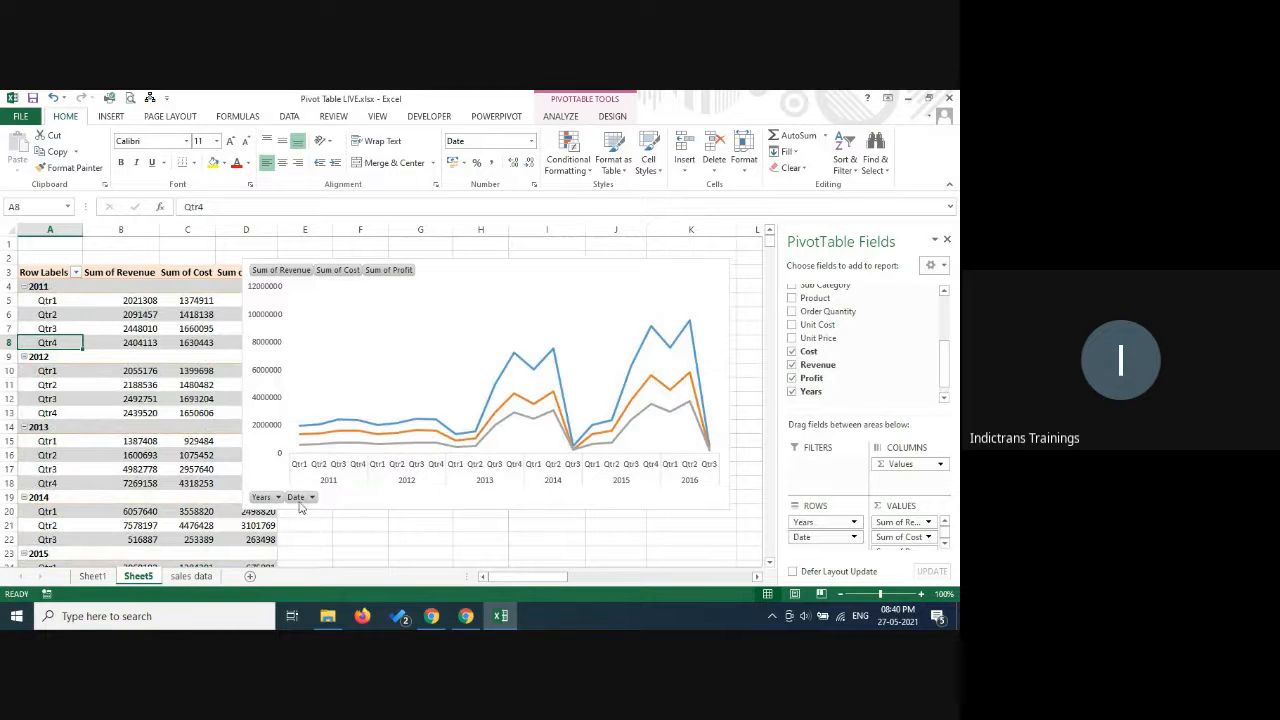
Add a legend to the PivotChart for the Revenue, Cost and Profit lines.
left_click(687, 267)
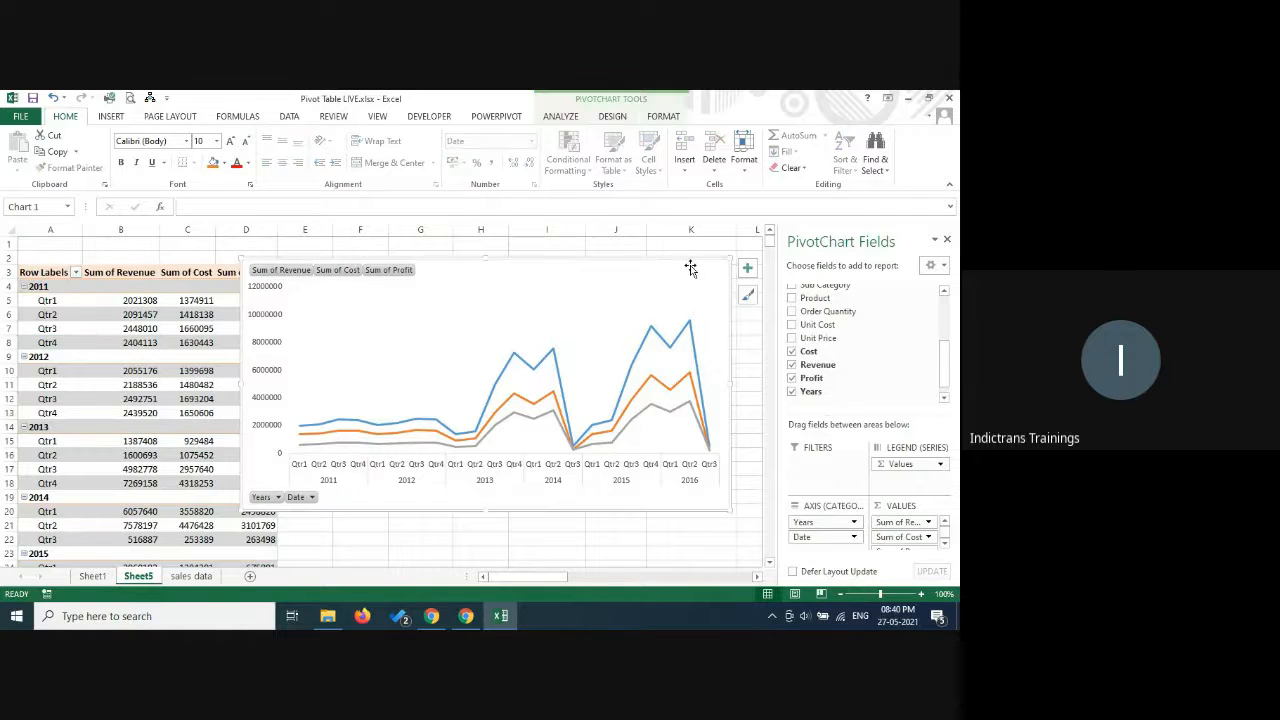
left_click(749, 270)
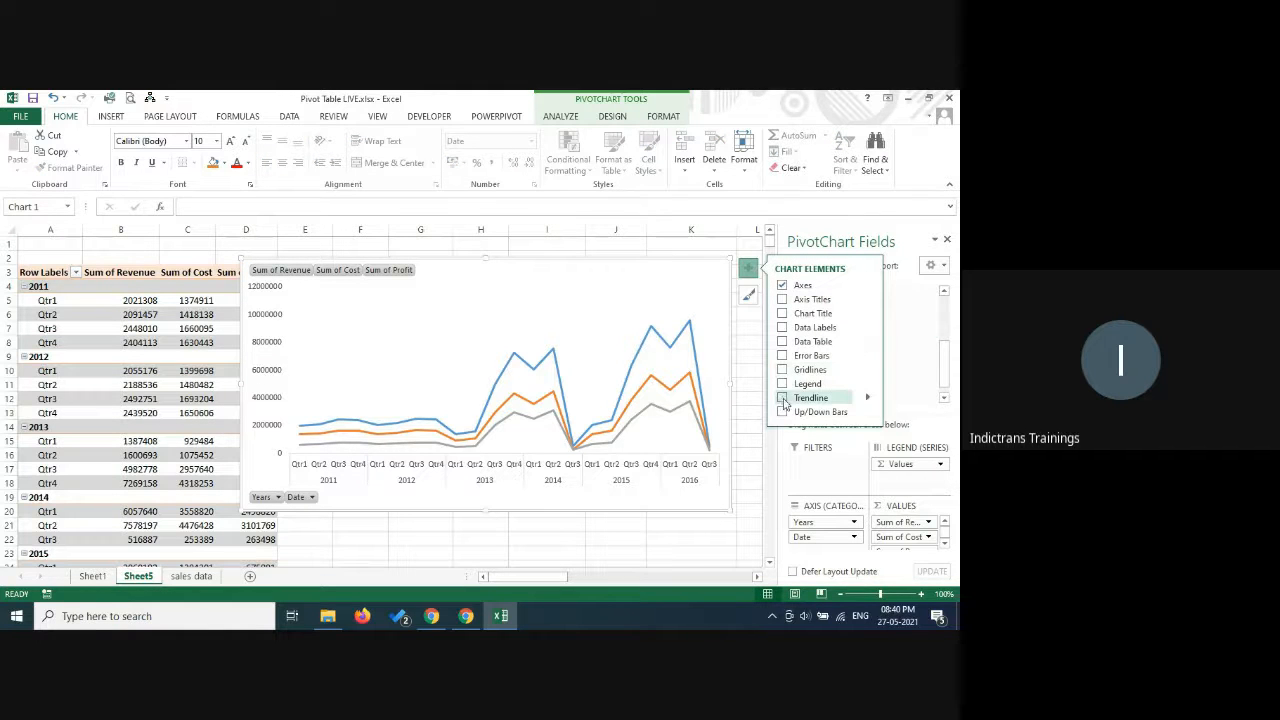
left_click(782, 385)
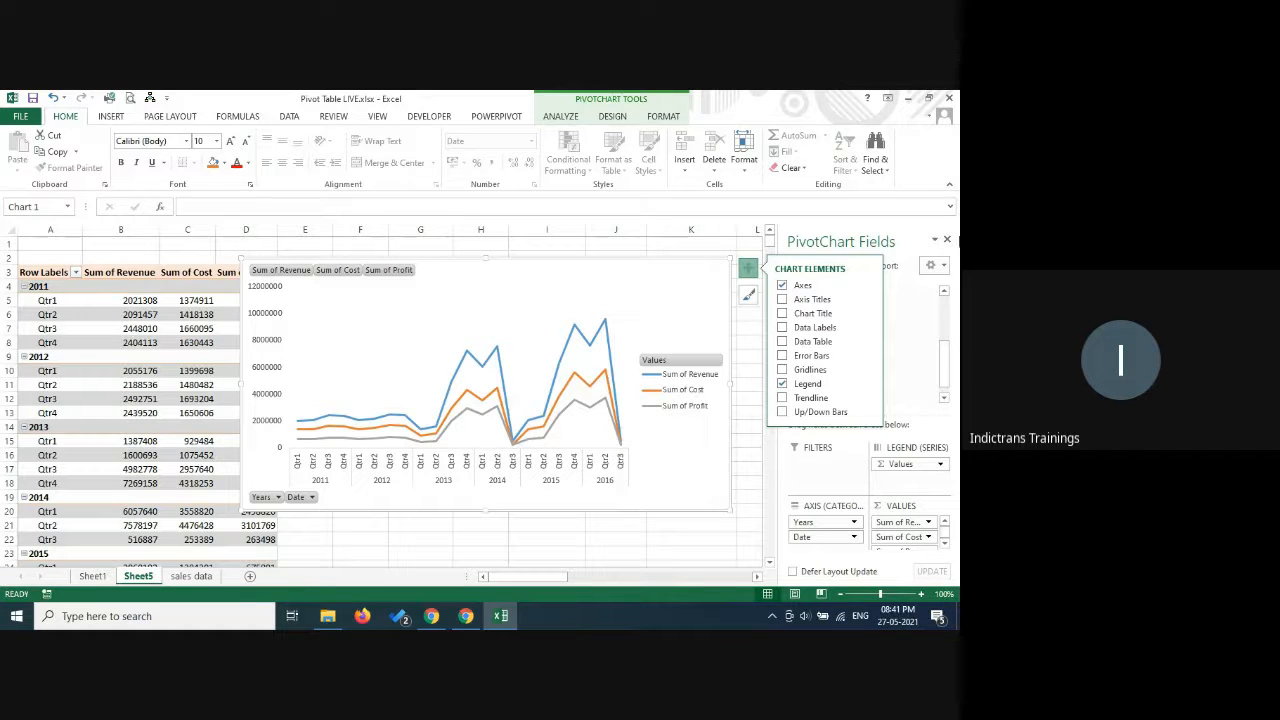
Close the PivotChart field list and move the chart clear of the pivot table's Sum of Profit column.
left_click(948, 240)
left_click(948, 240)
left_click(748, 268)
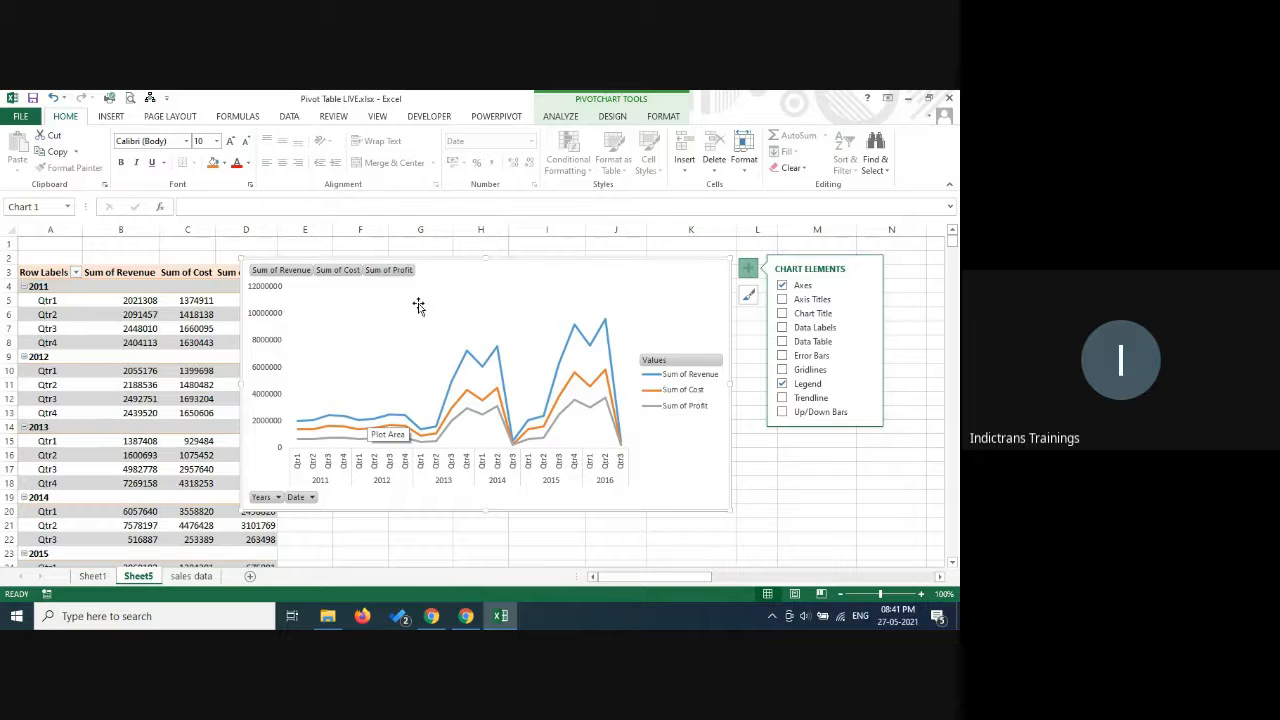
mouse_move(460, 256)
left_mouse_down()
mouse_move(538, 264)
mouse_move(537, 251)
left_mouse_up()
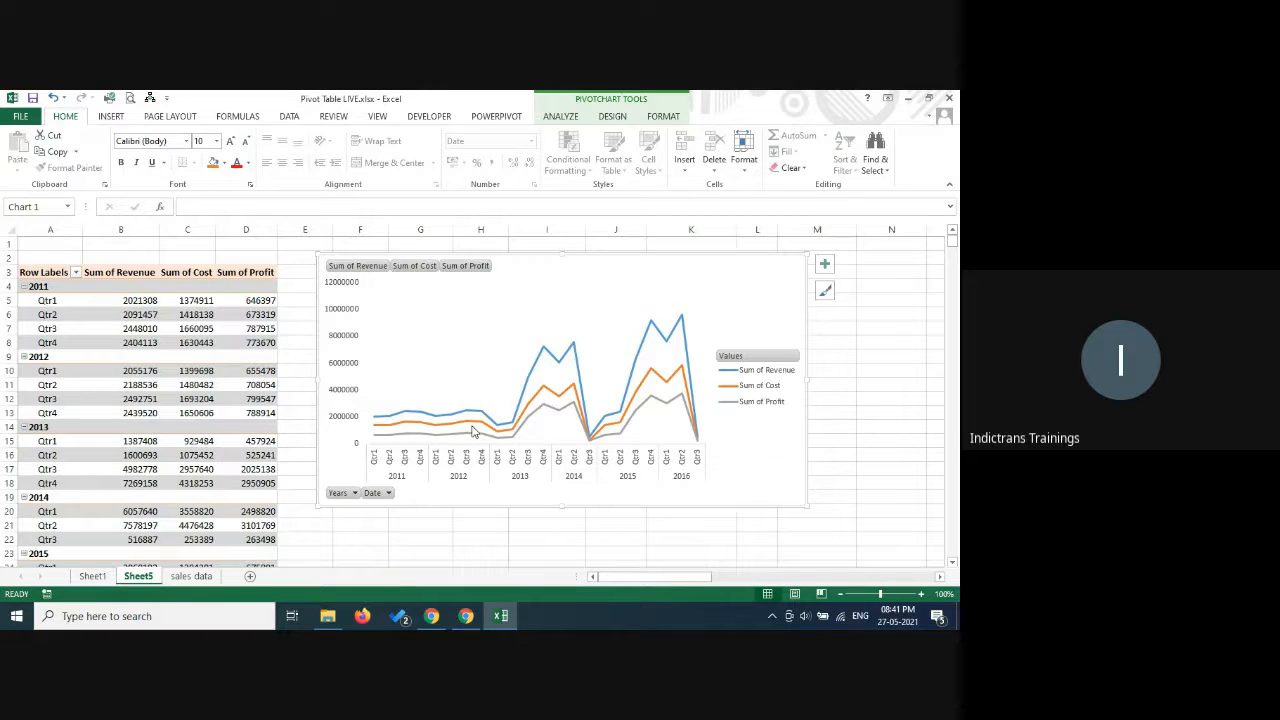
mouse_move(473, 431)
Switch to the Google Meet call, mute the microphone and return to the Excel workbook.
left_click(466, 616)
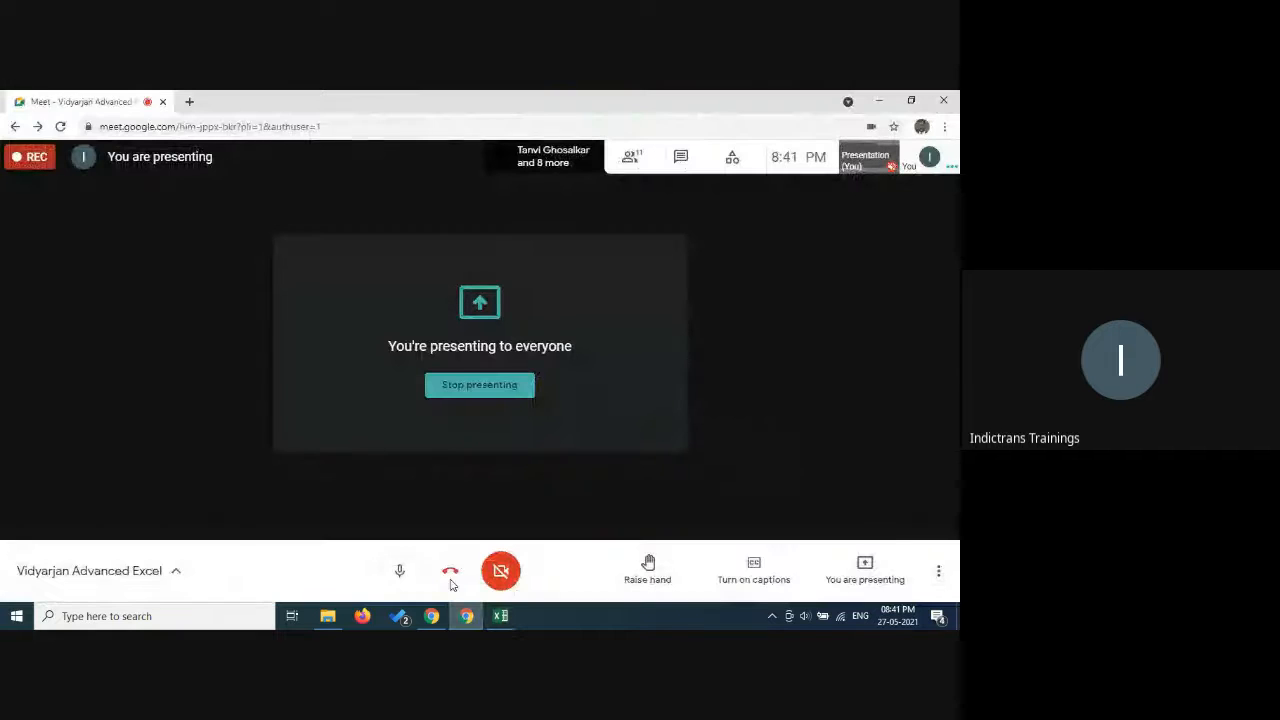
left_click(500, 616)
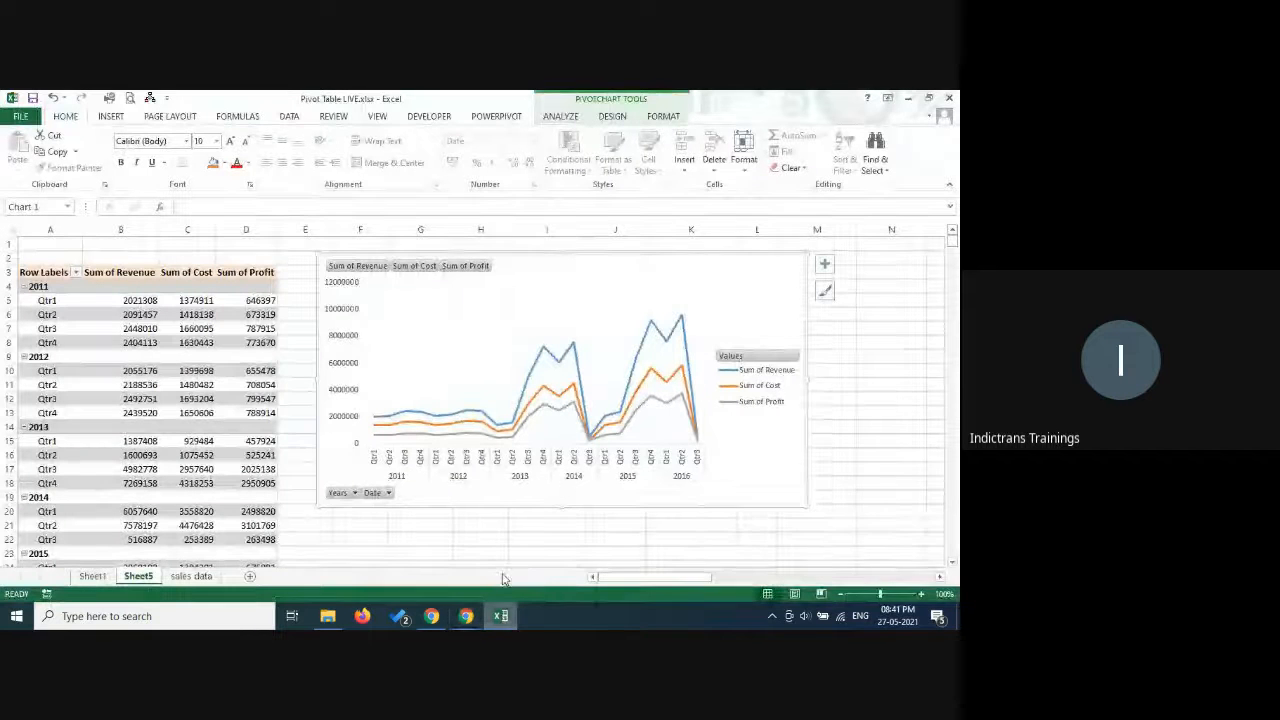
left_click(466, 616)
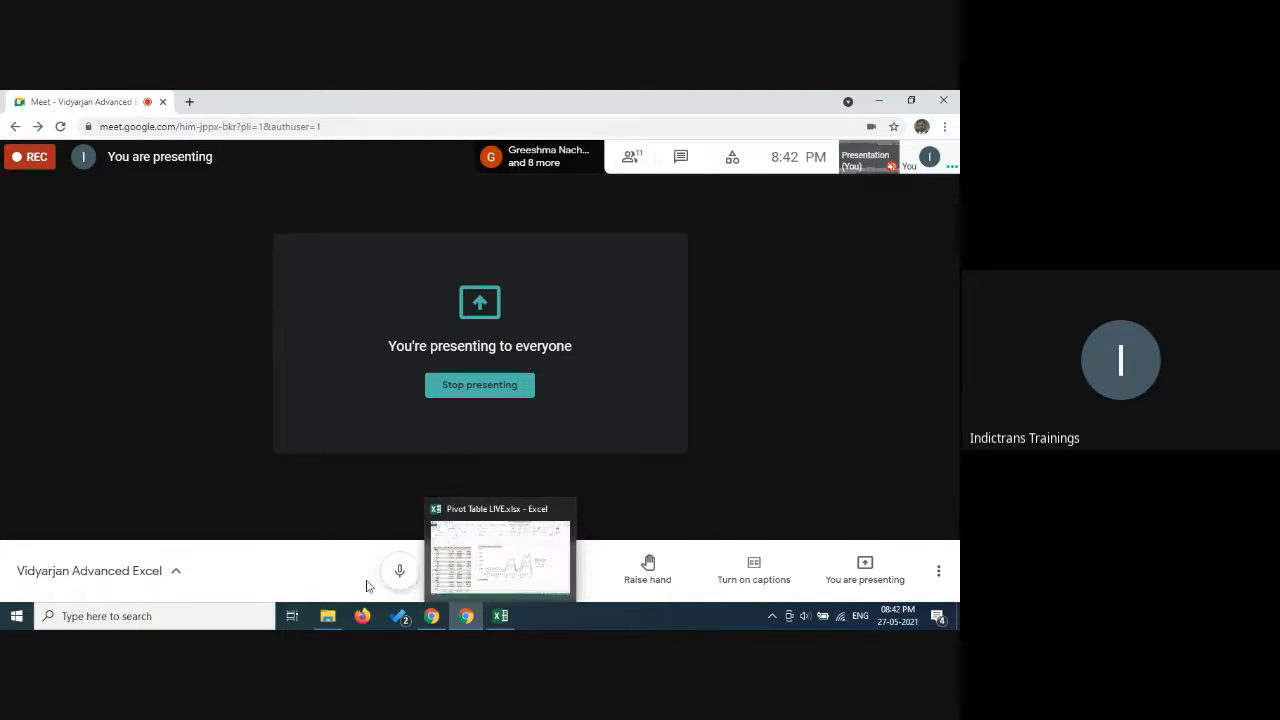
left_click(400, 571)
left_click(503, 616)
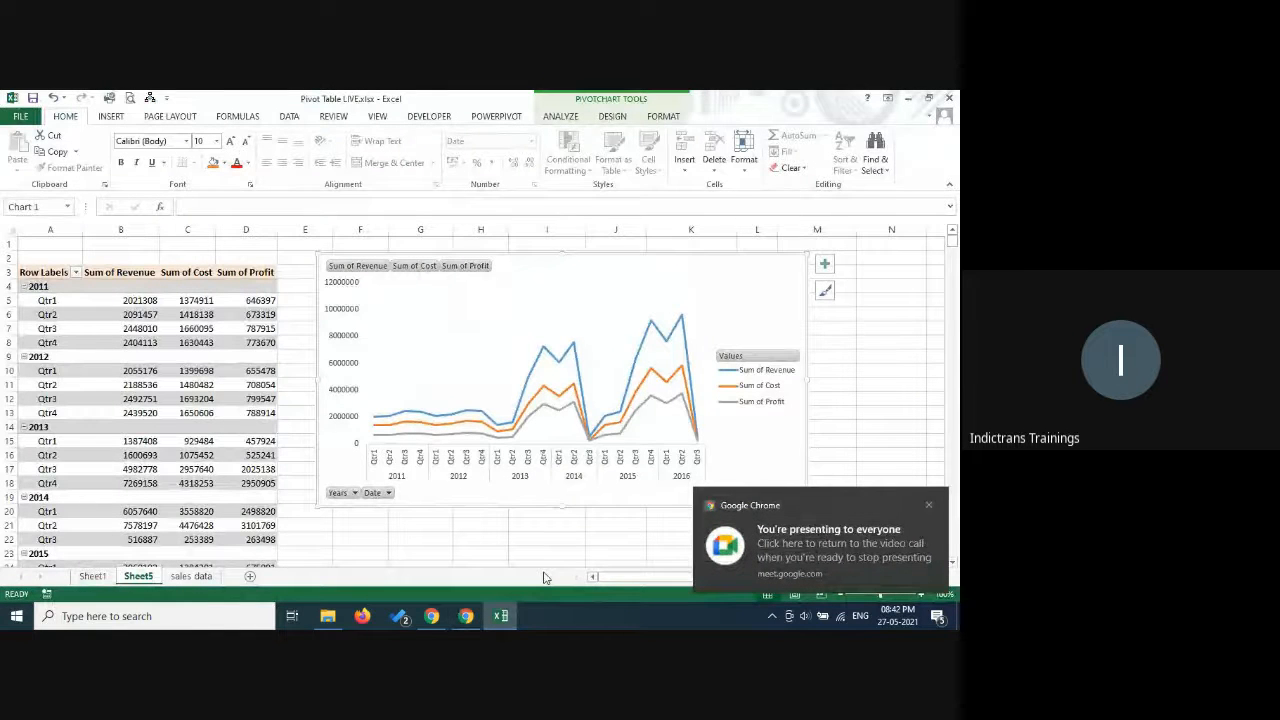
Show the field list for the pivot table from one of its cells and close it again.
left_click(140, 374)
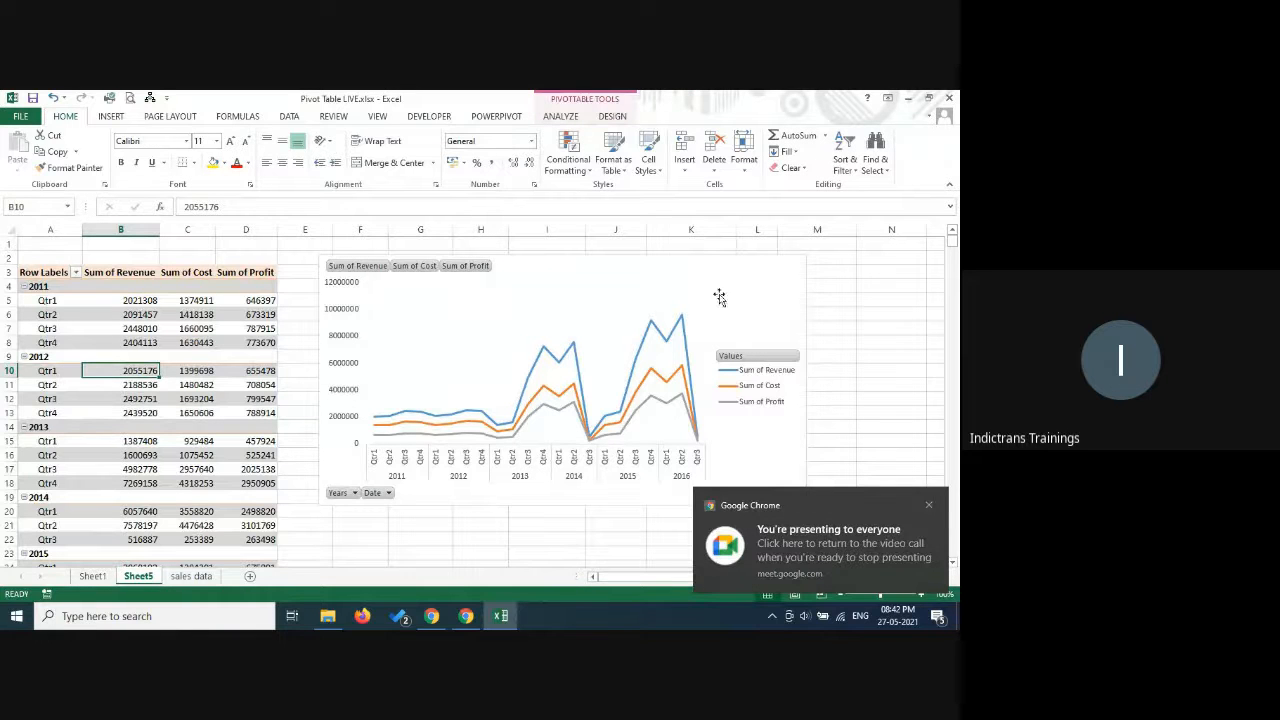
left_click(561, 116)
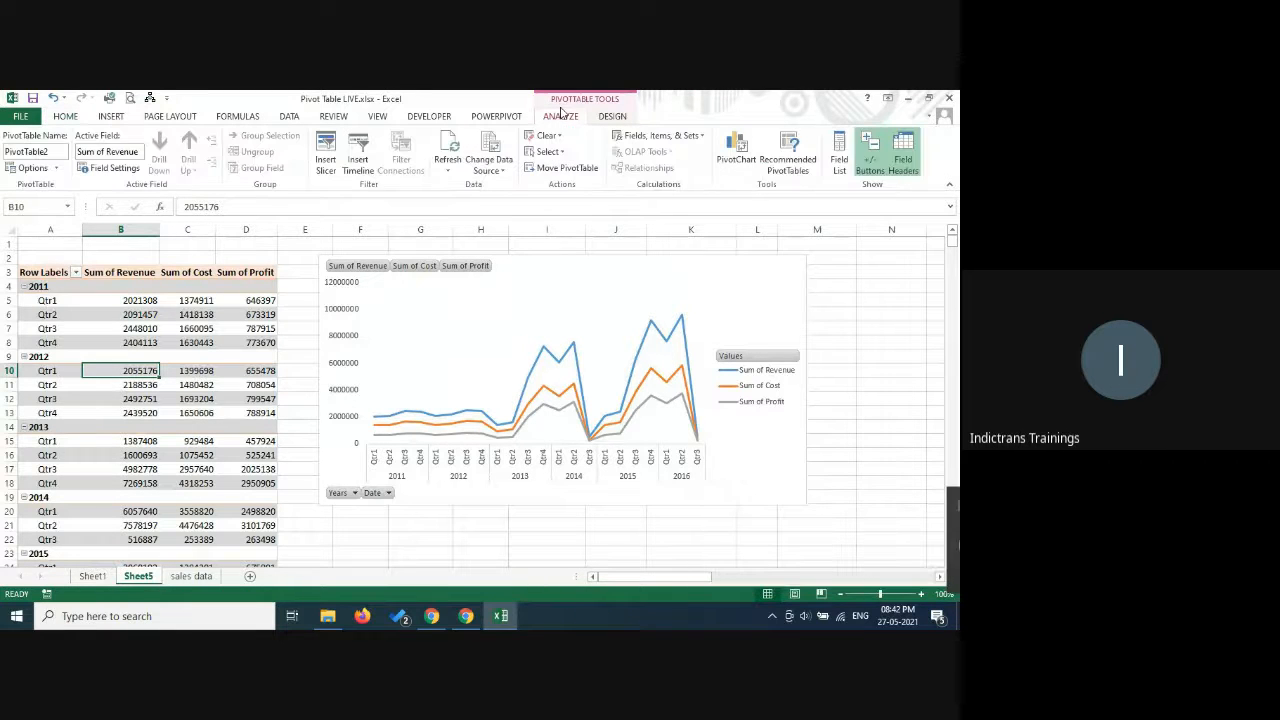
left_click(839, 150)
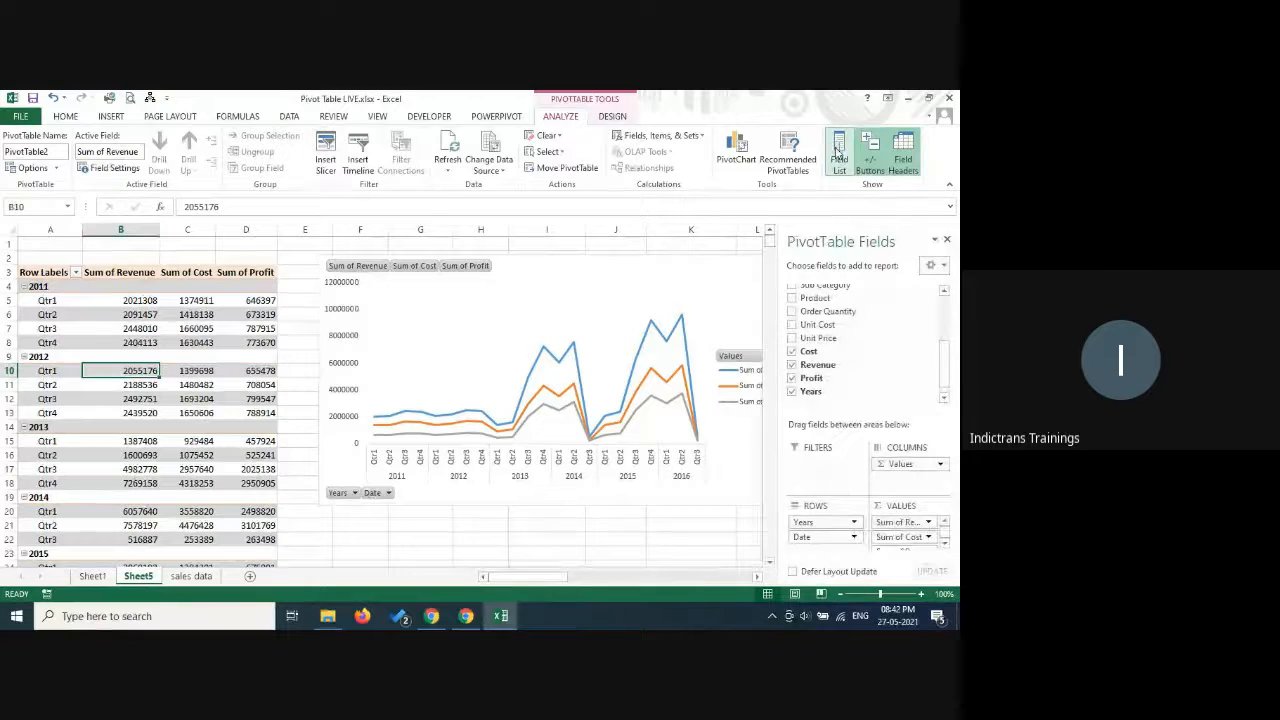
left_click(948, 242)
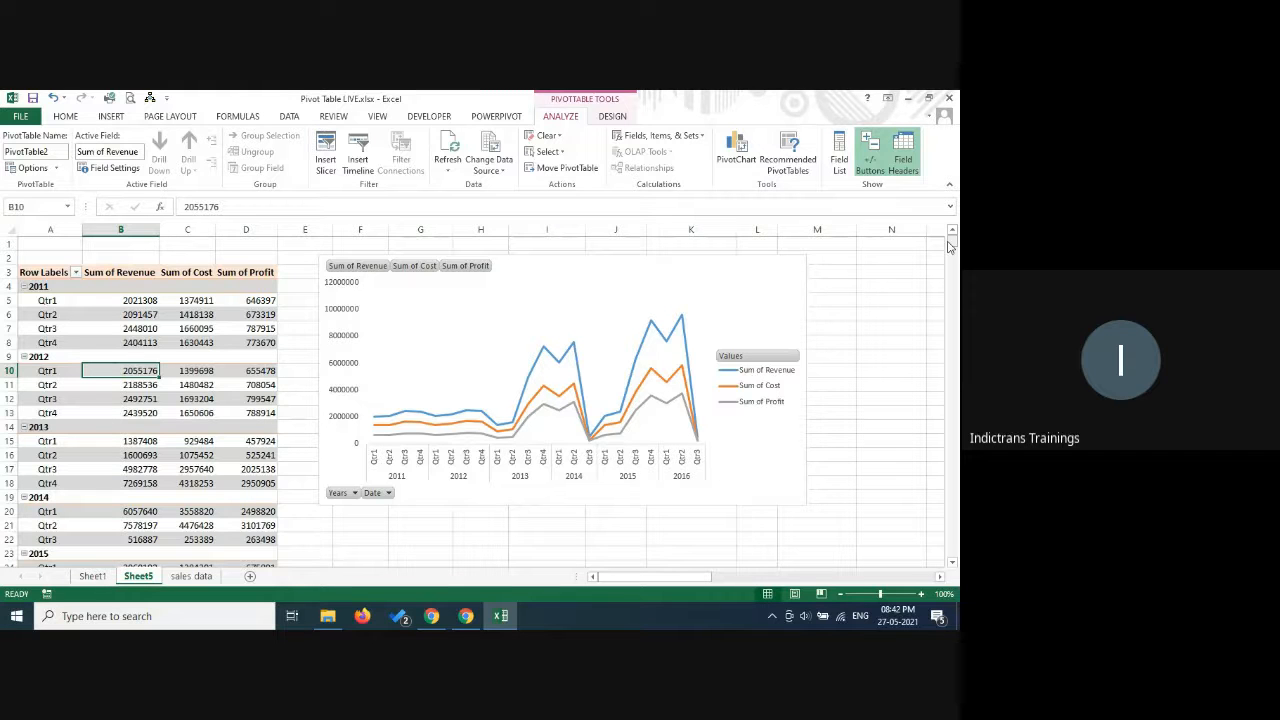
Switch to the Google Meet call, view its layout options without changing them, and return to Excel.
left_click(467, 617)
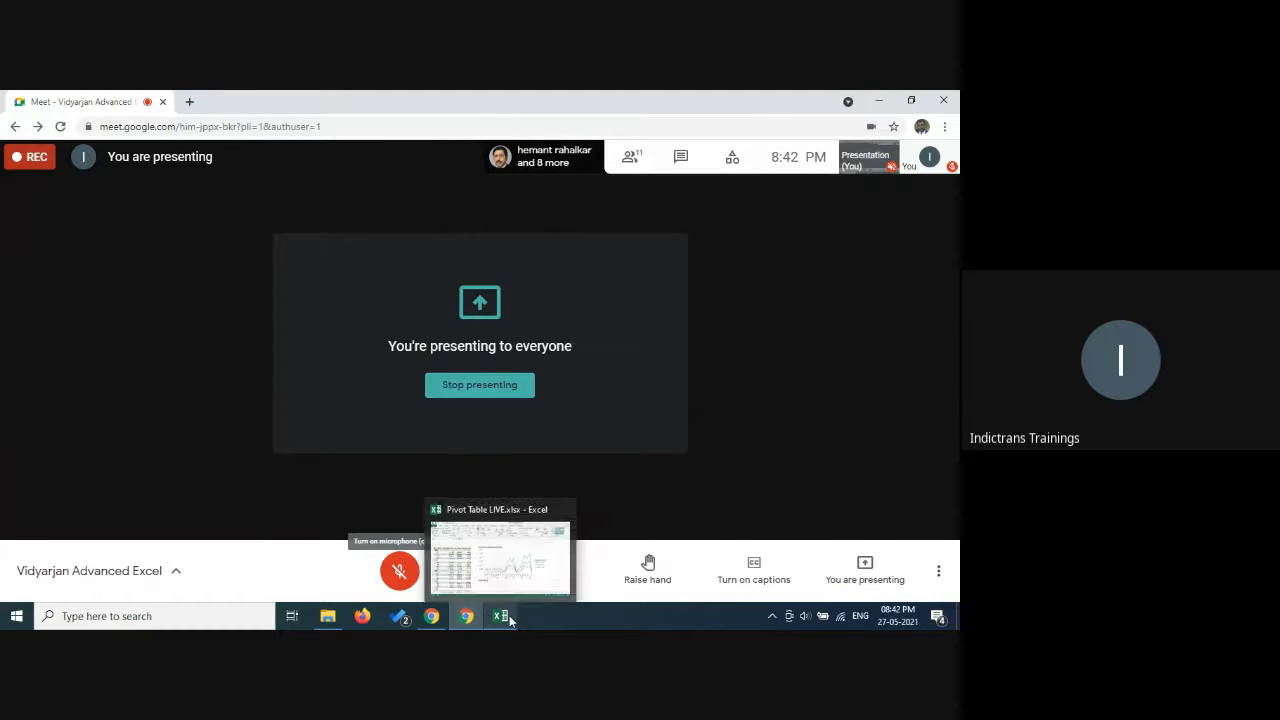
left_click(939, 573)
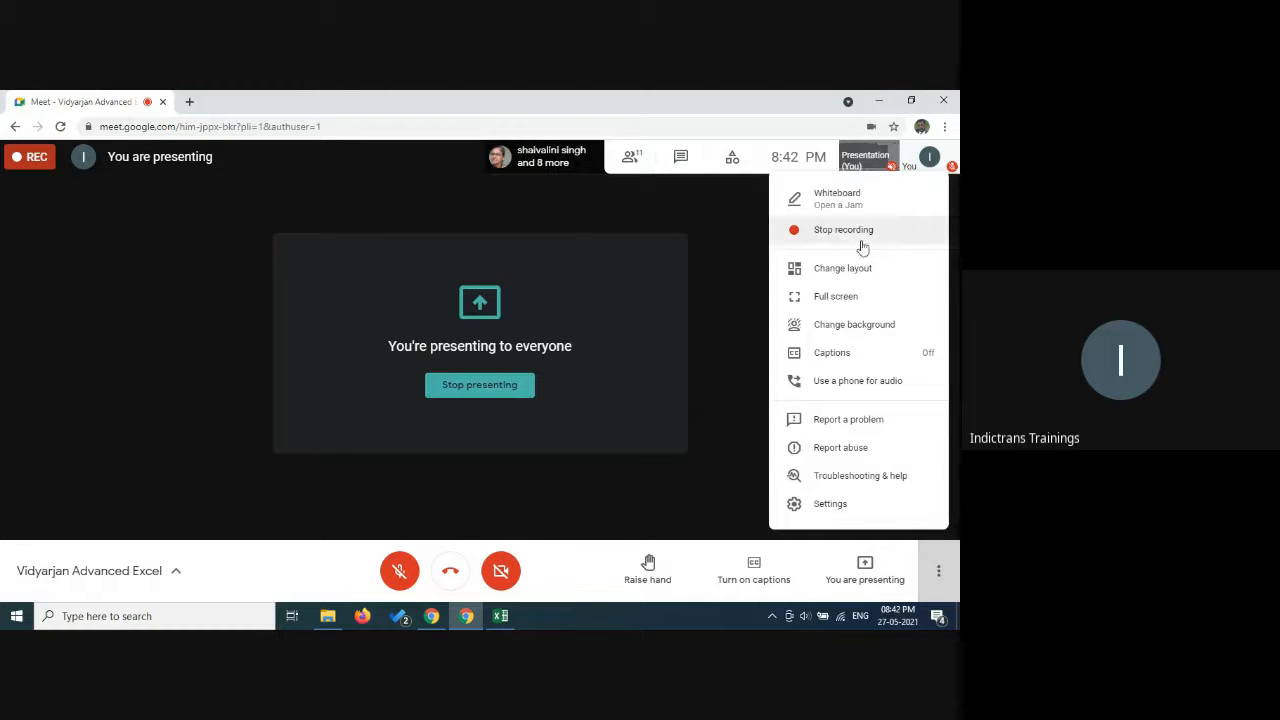
left_click(845, 272)
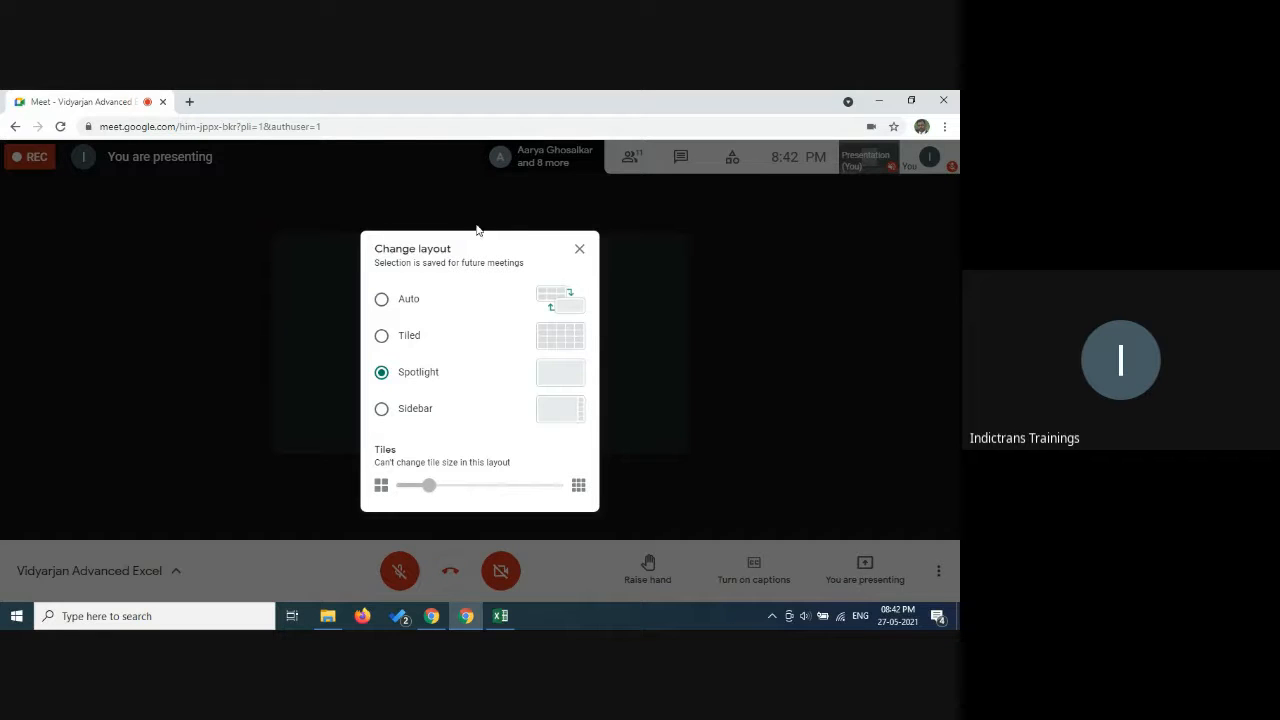
left_click(578, 252)
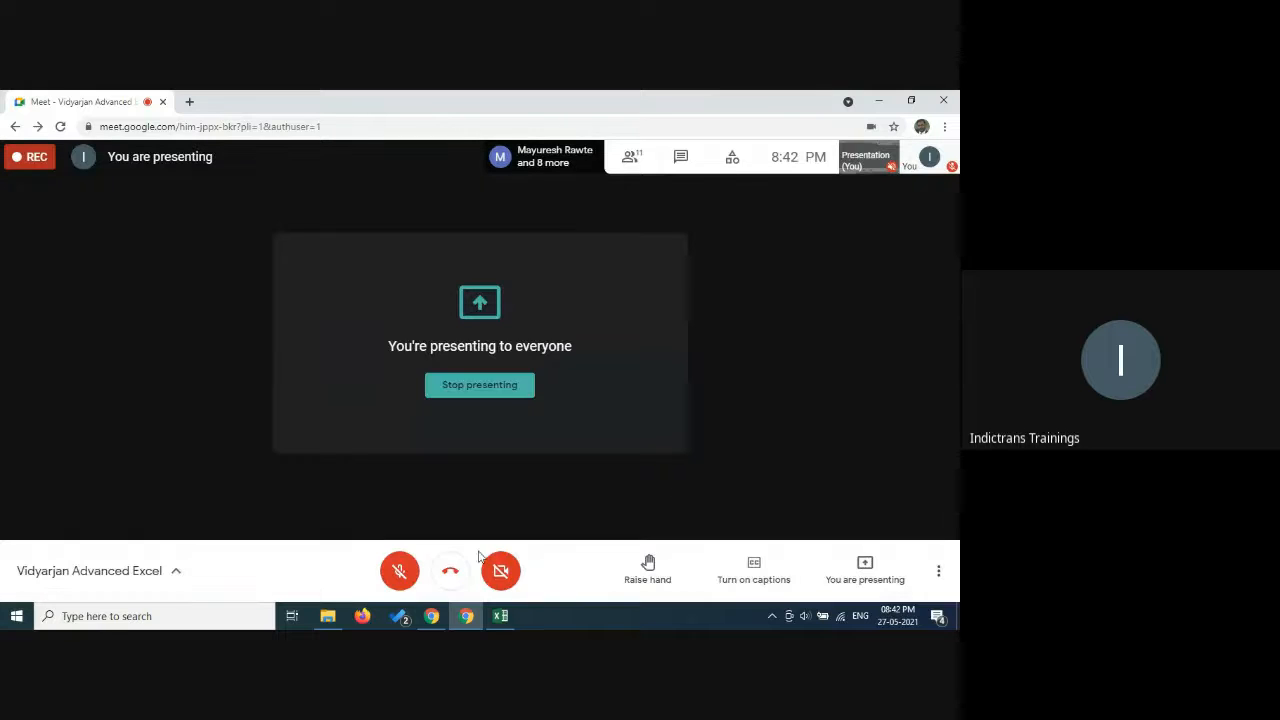
left_click(500, 617)
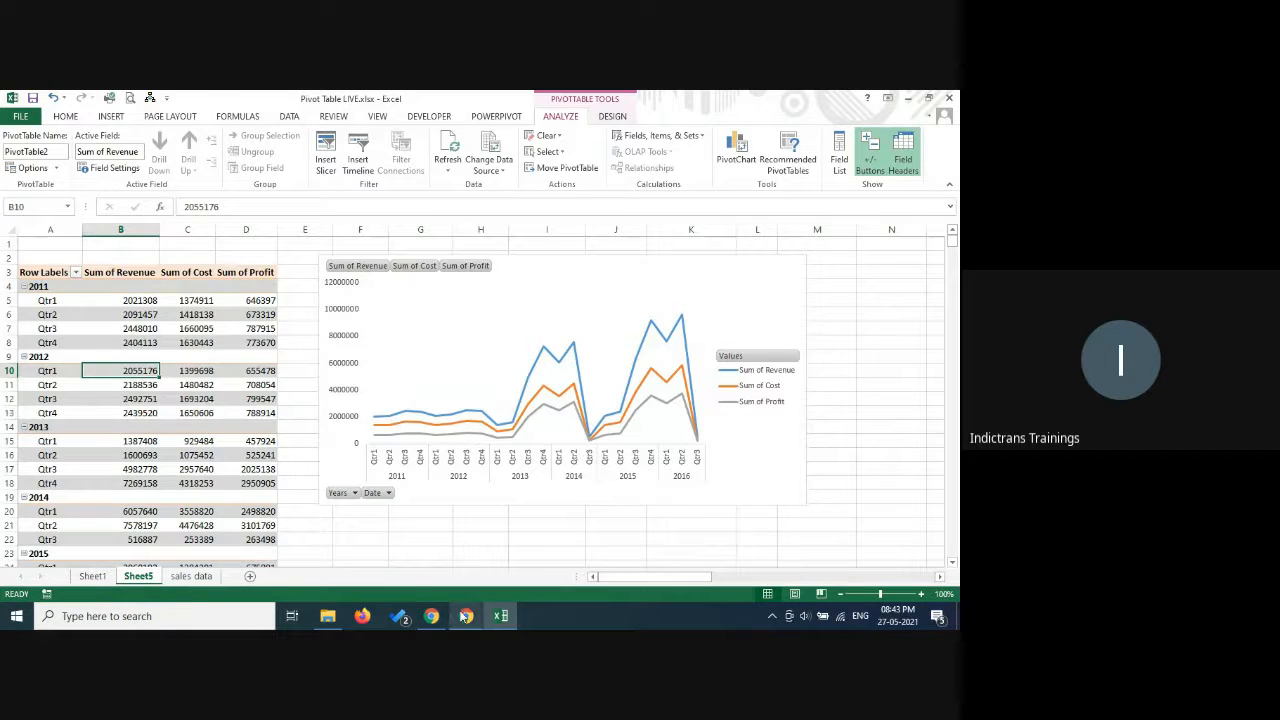
Check the Google Meet call again, return to Excel and dismiss the presenting notification.
left_click(510, 616)
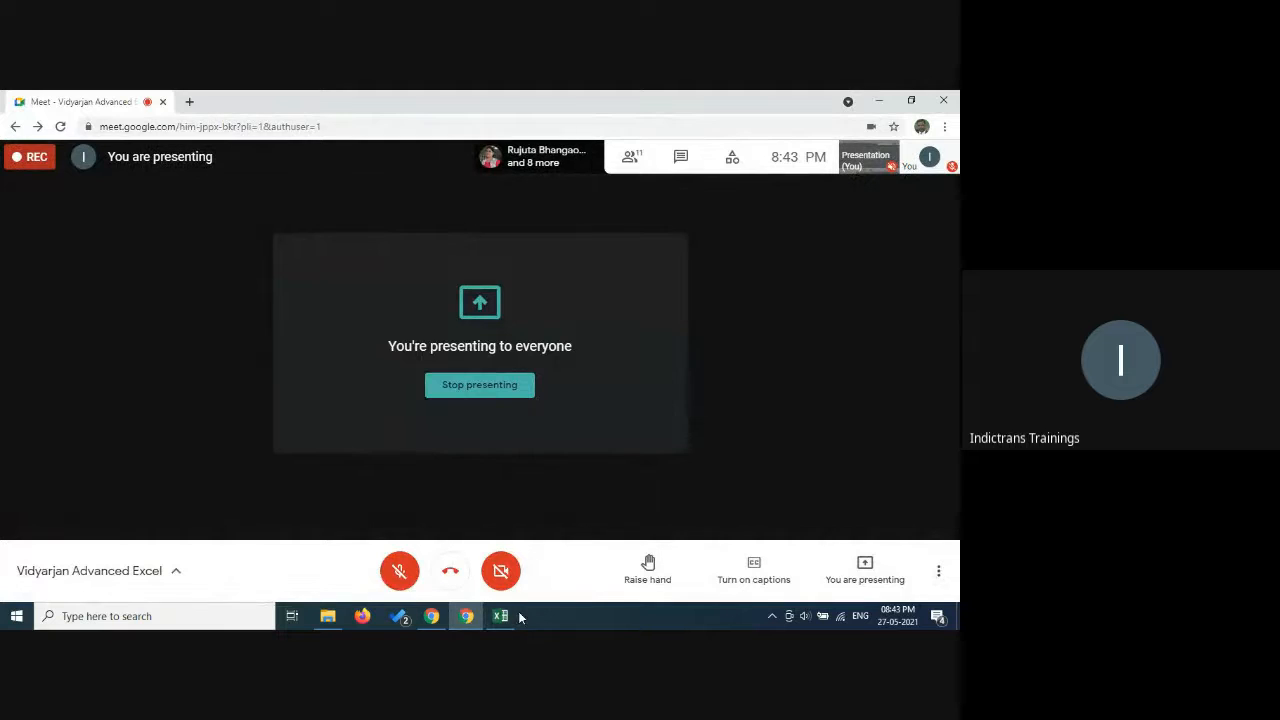
mouse_move(501, 620)
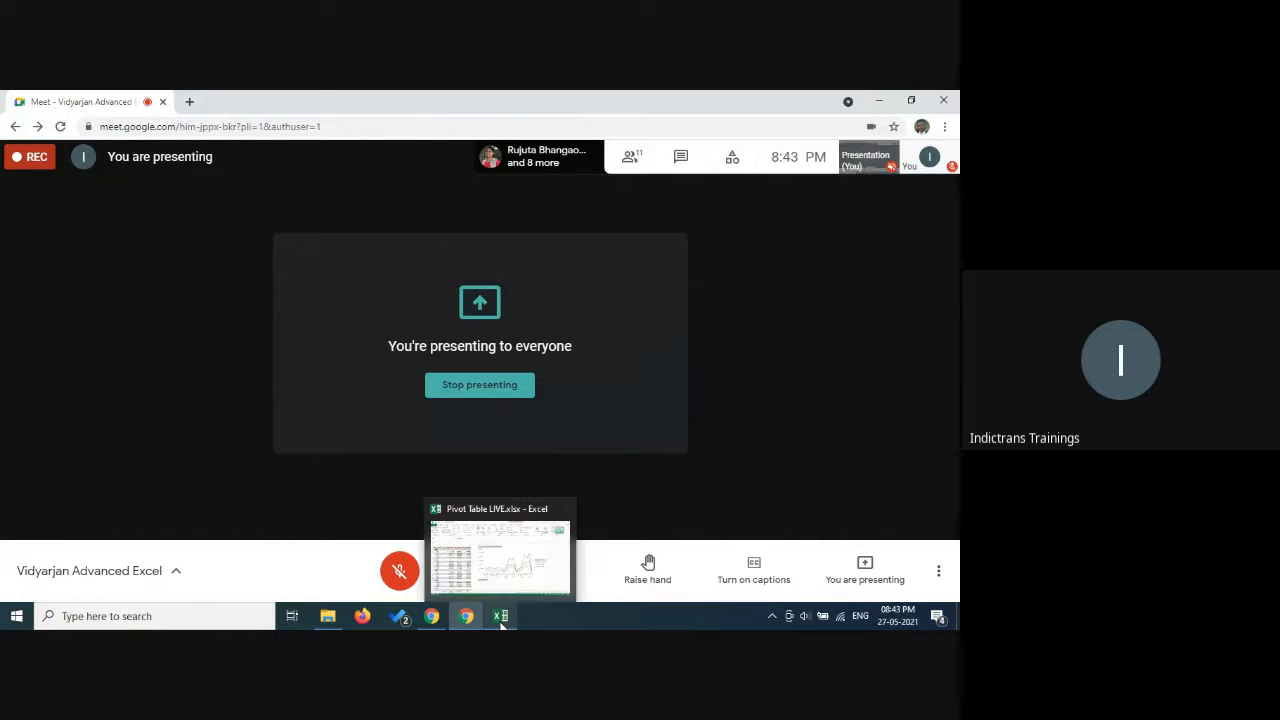
left_click(501, 617)
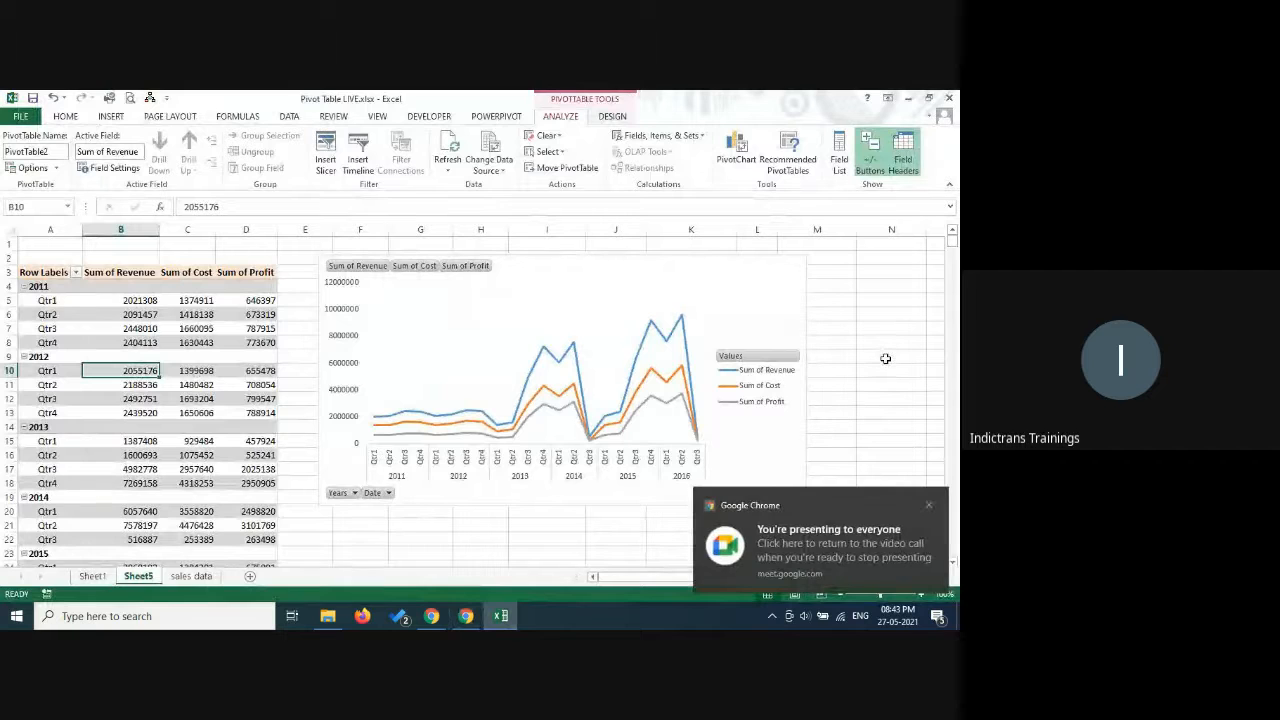
left_click(466, 616)
left_click(503, 617)
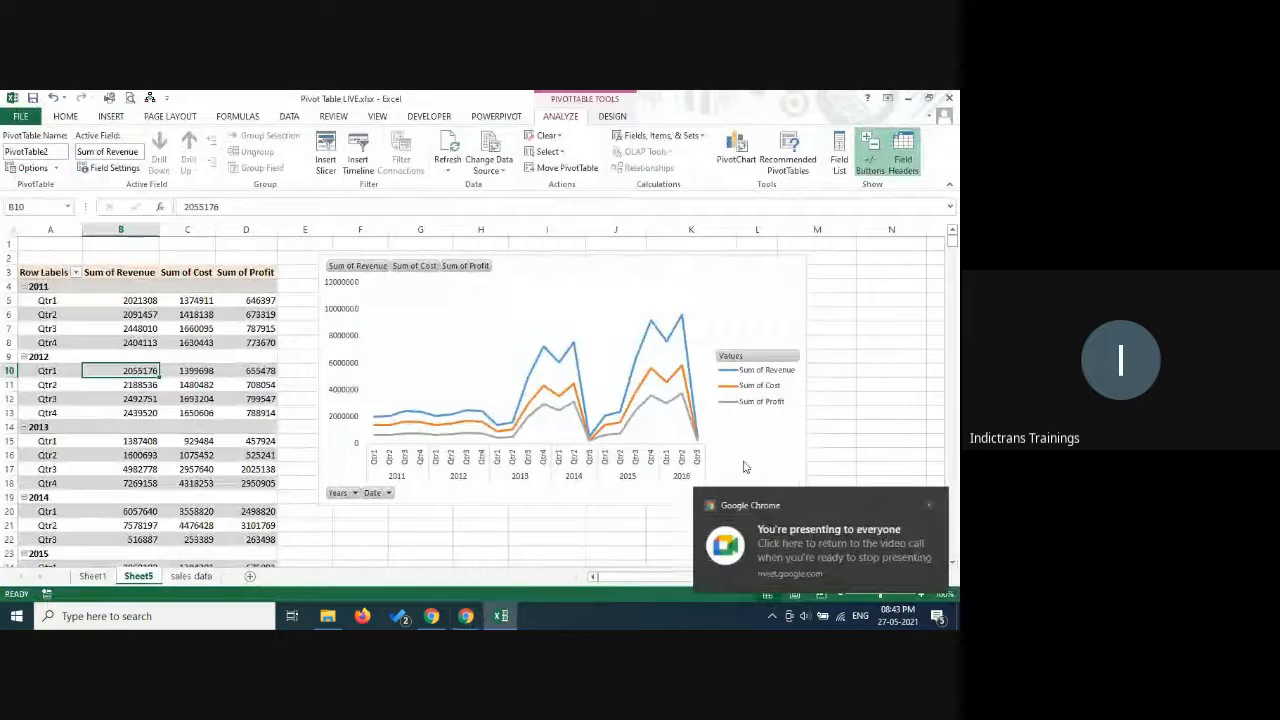
left_click(930, 505)
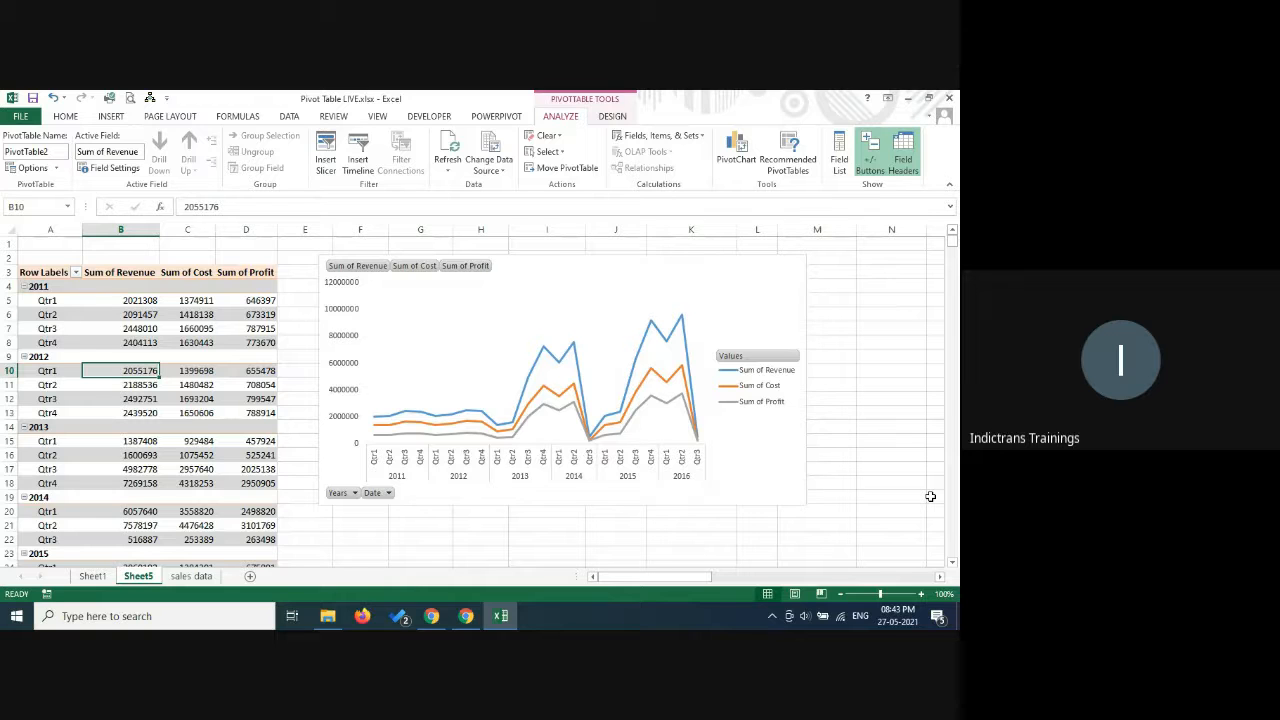
Switch to the Google Meet call, unmute the microphone briefly, mute it again and return to the Excel workbook.
left_click(466, 618)
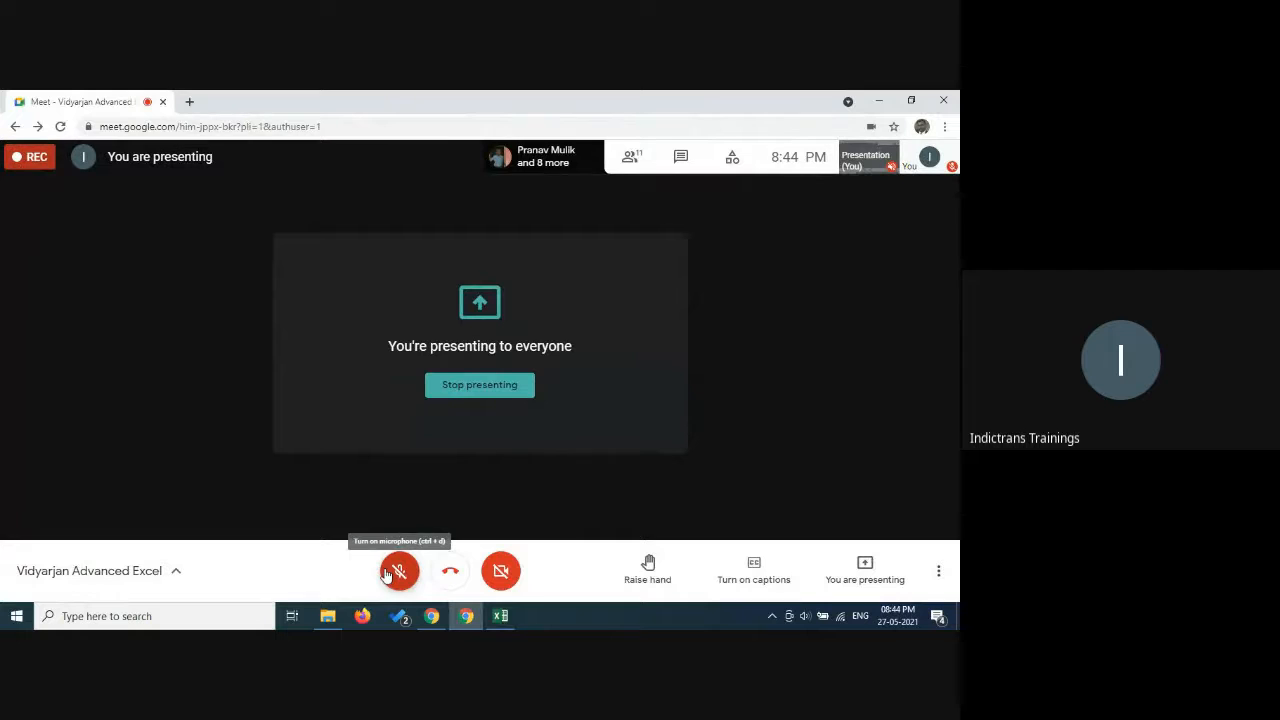
left_click(388, 572)
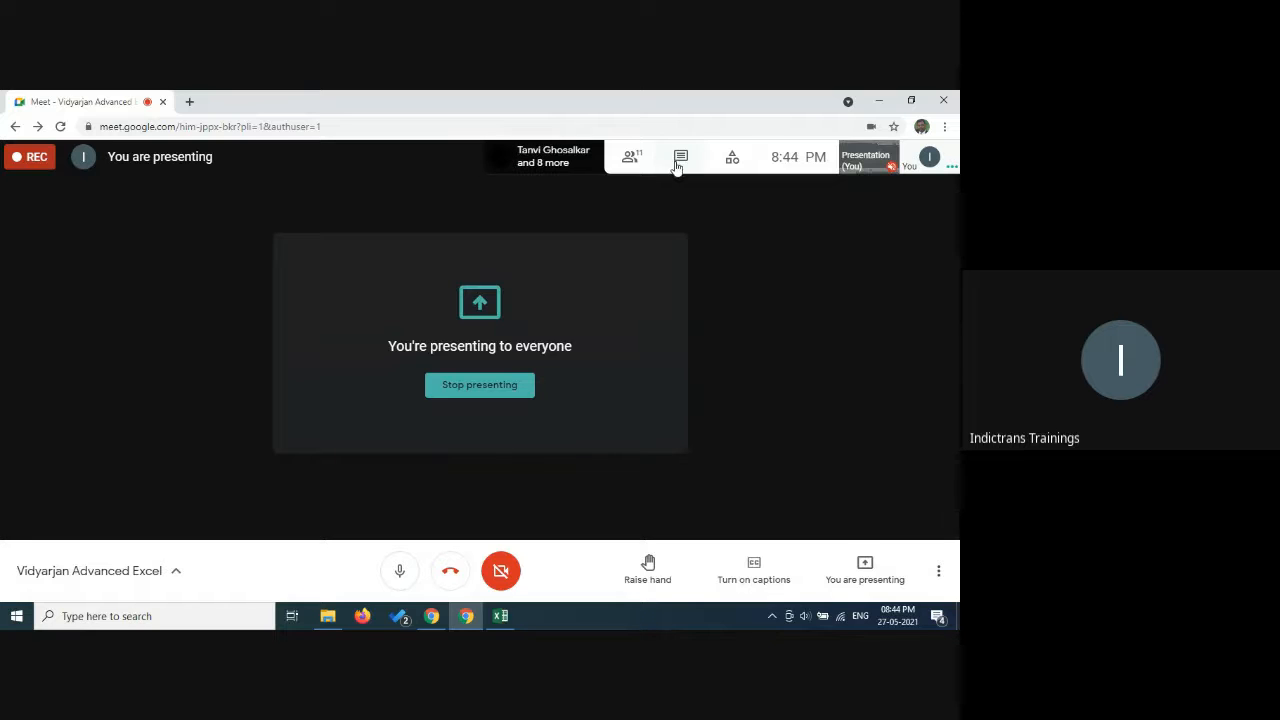
left_click(398, 578)
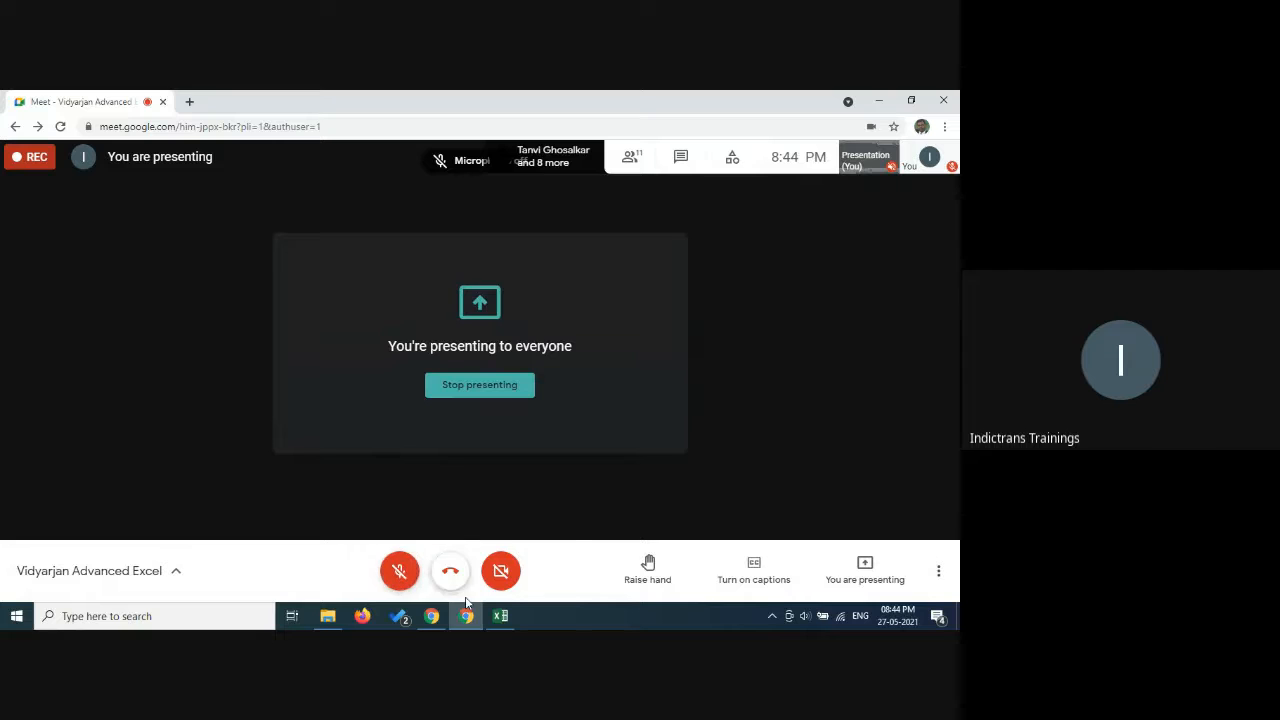
mouse_move(518, 625)
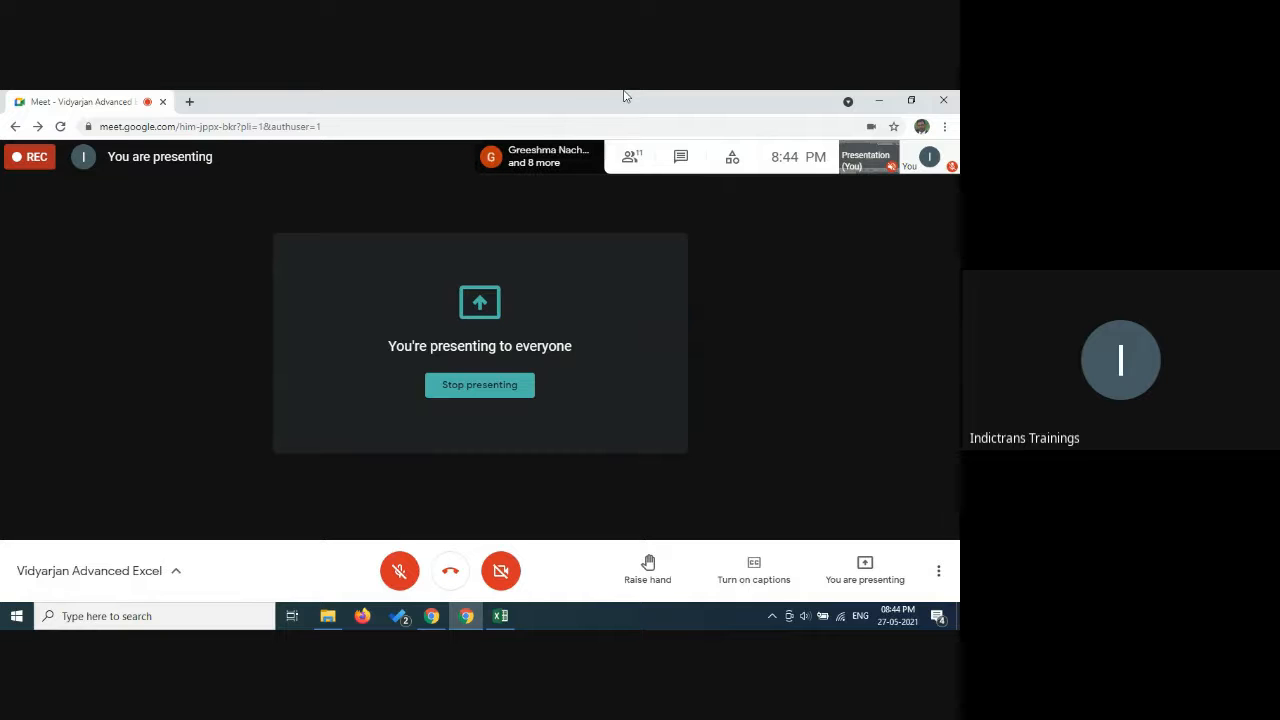
left_click(502, 616)
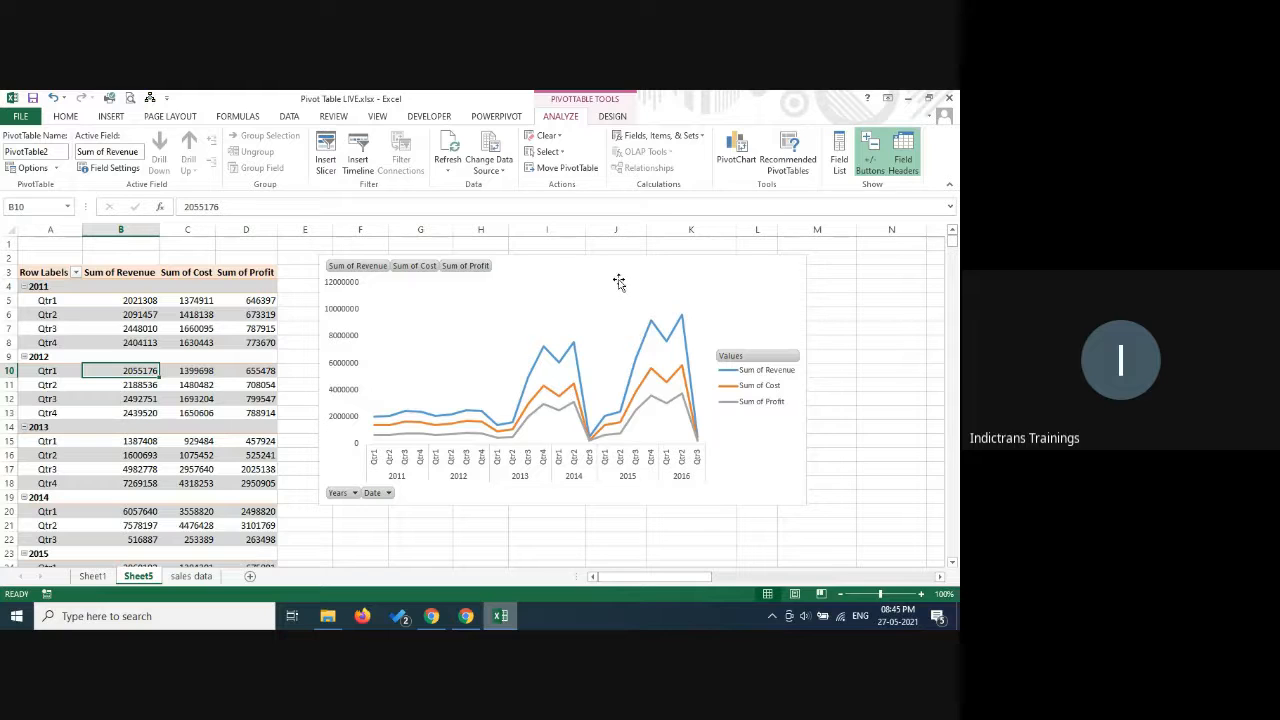
Rename the Sheet5 worksheet, which holds the quarterly pivot table and line chart, as sales trends.
double_click(140, 577)
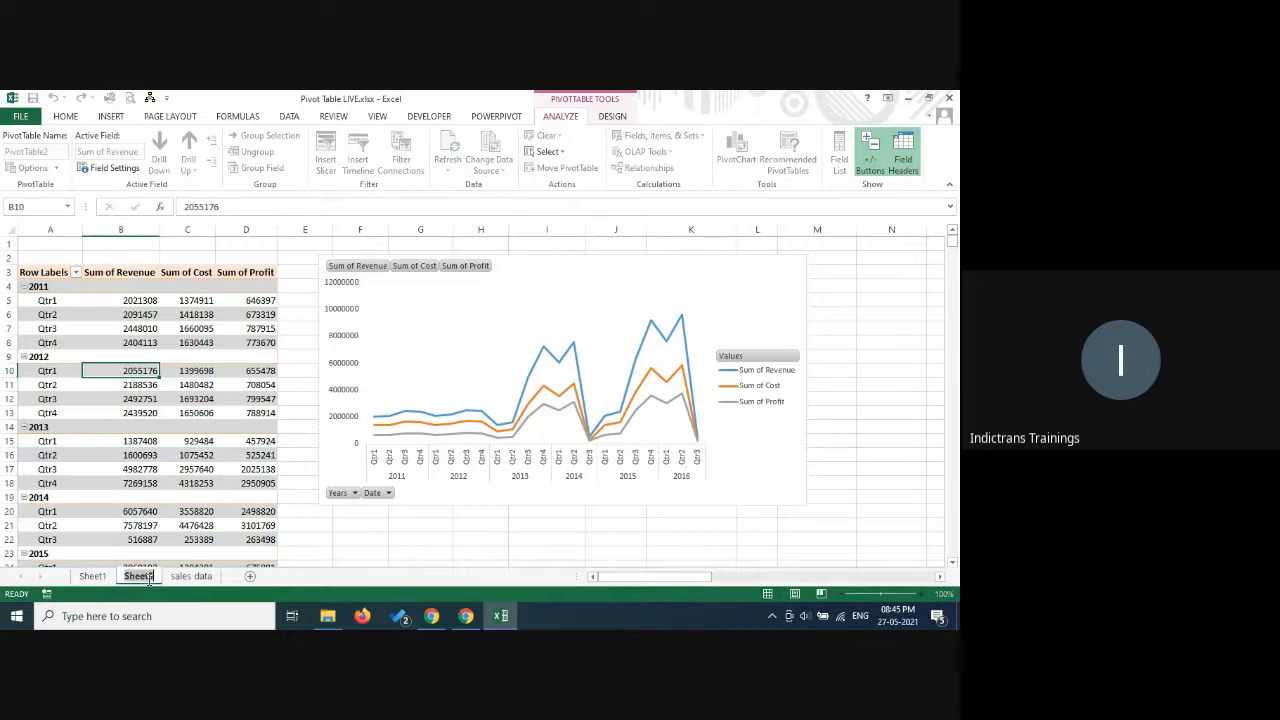
type("sales trends")
key("Return")
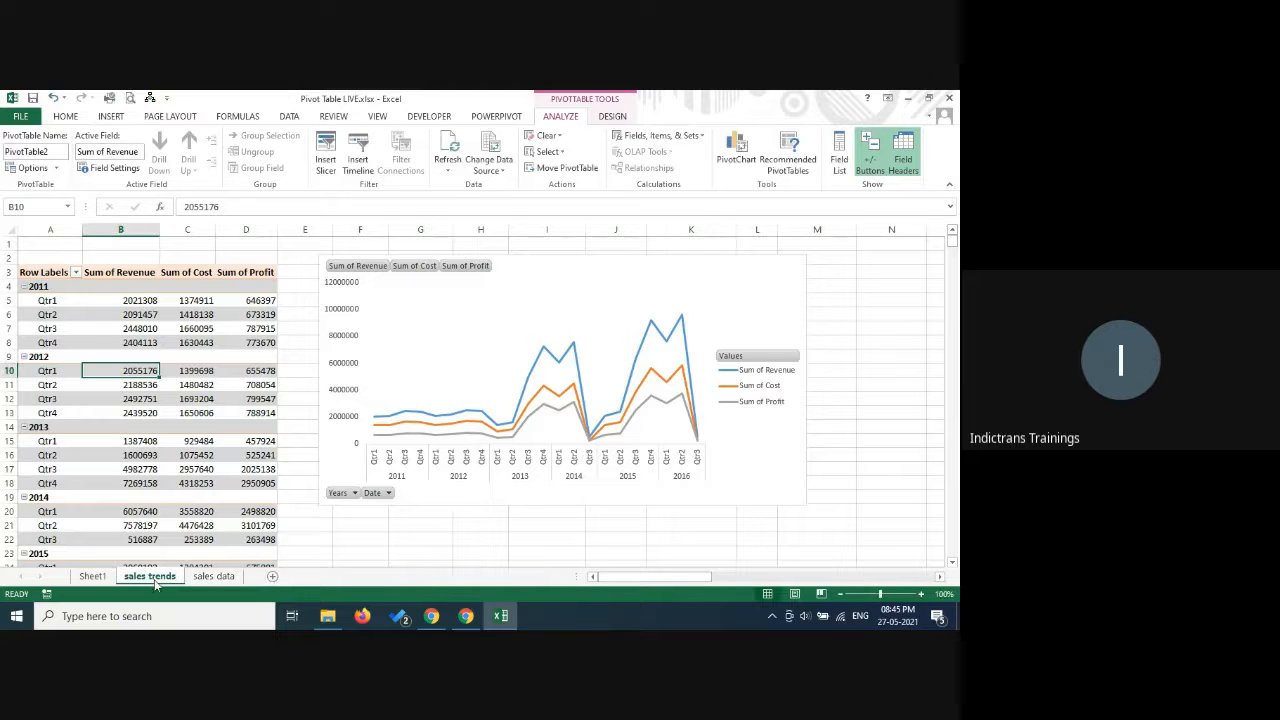
Rename the Sheet1 worksheet as pivot table and return to the sales trends sheet.
left_click(92, 577)
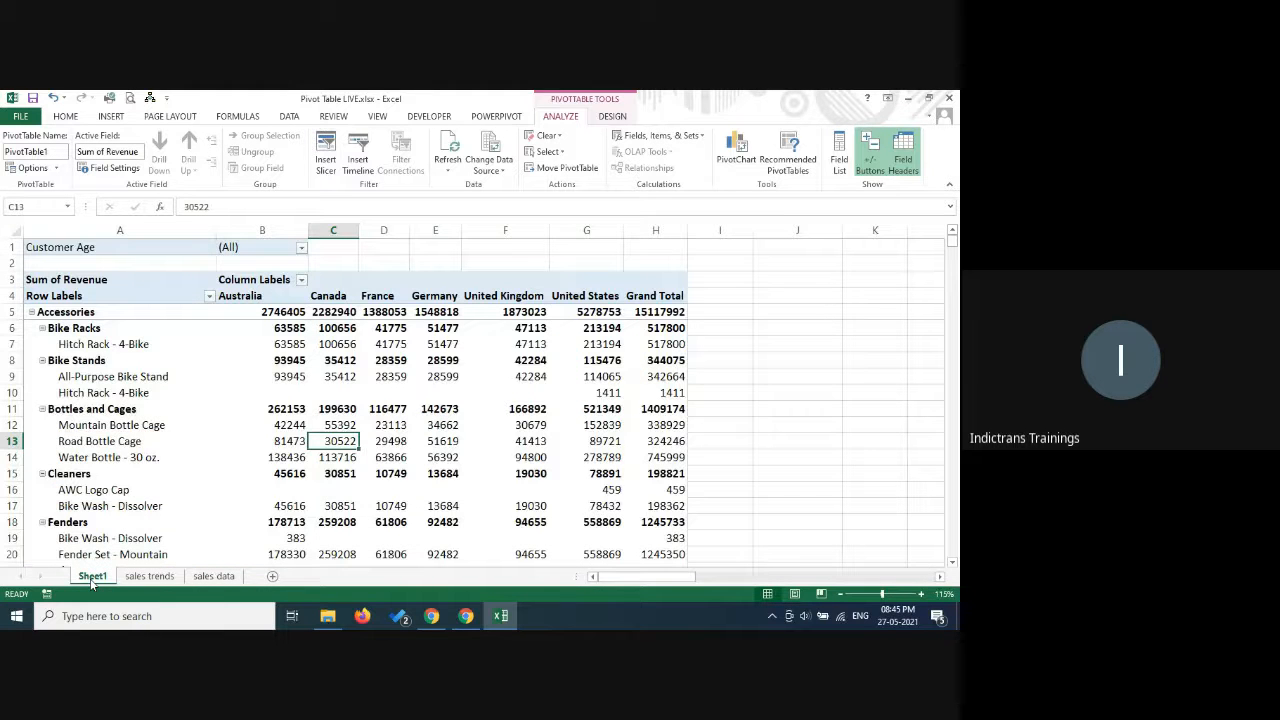
right_click(92, 578)
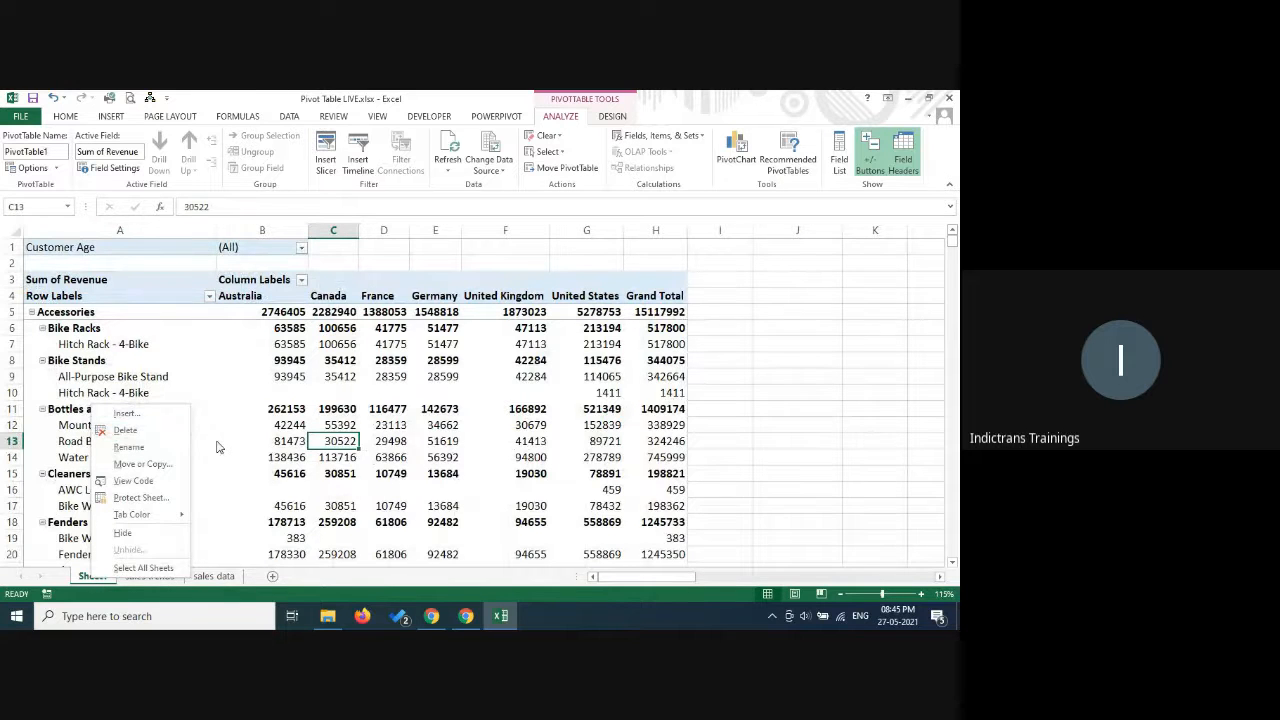
left_click(831, 470)
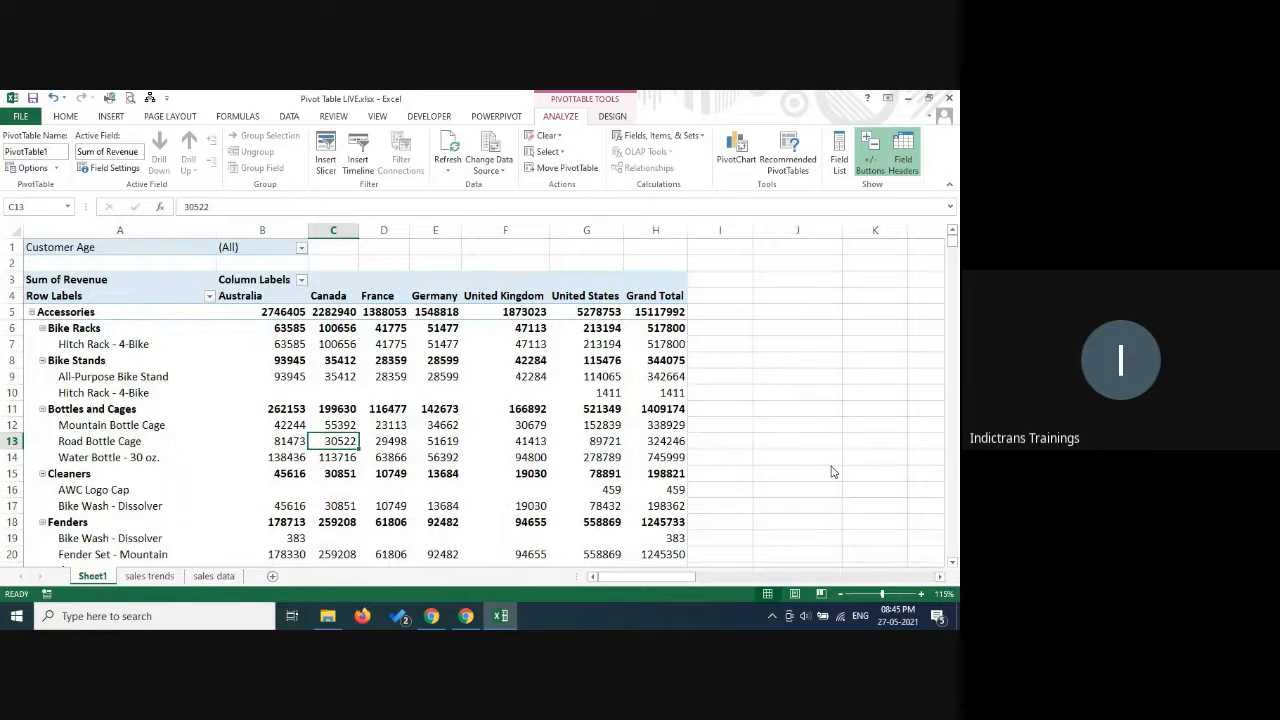
left_click(97, 578)
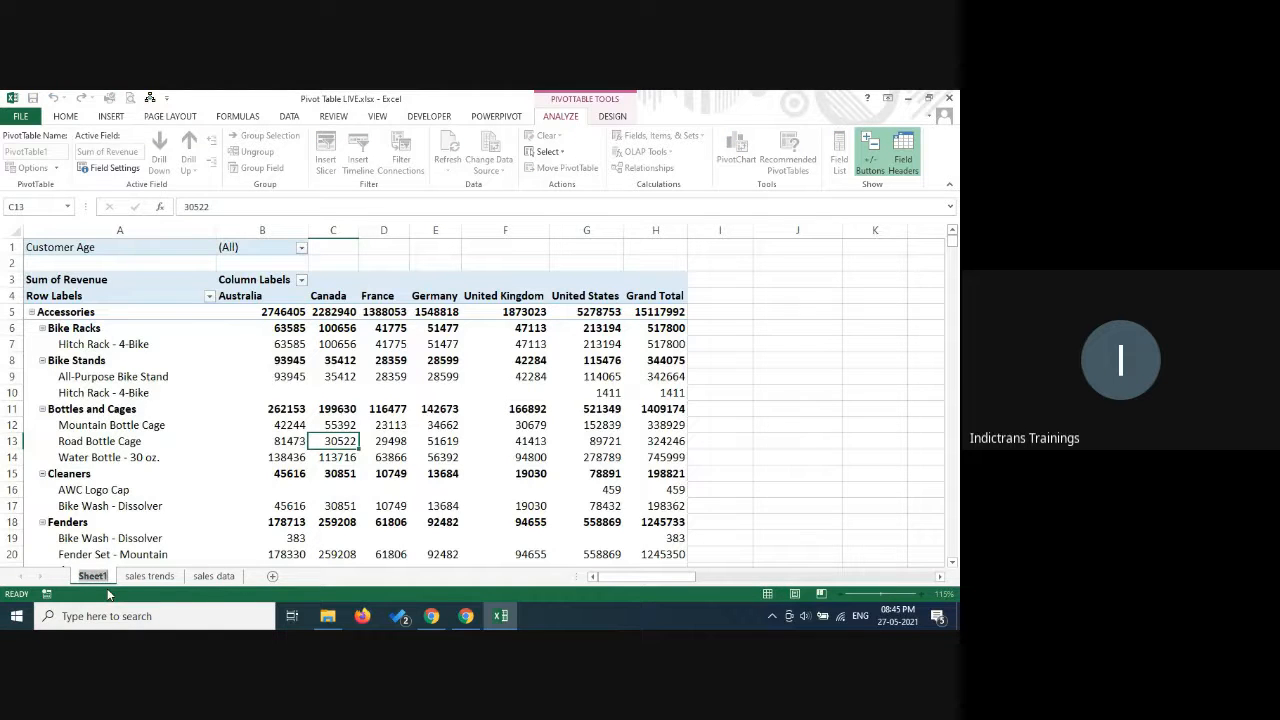
type("pivot tab")
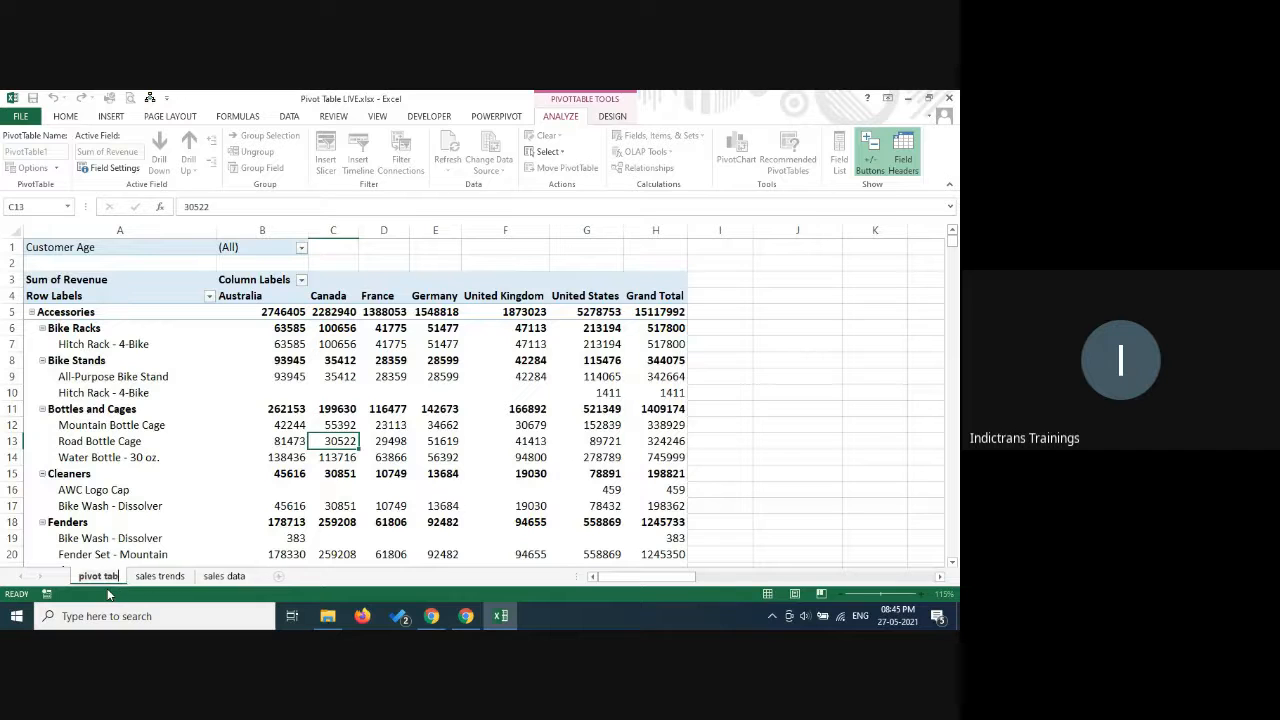
type("le")
key("Return")
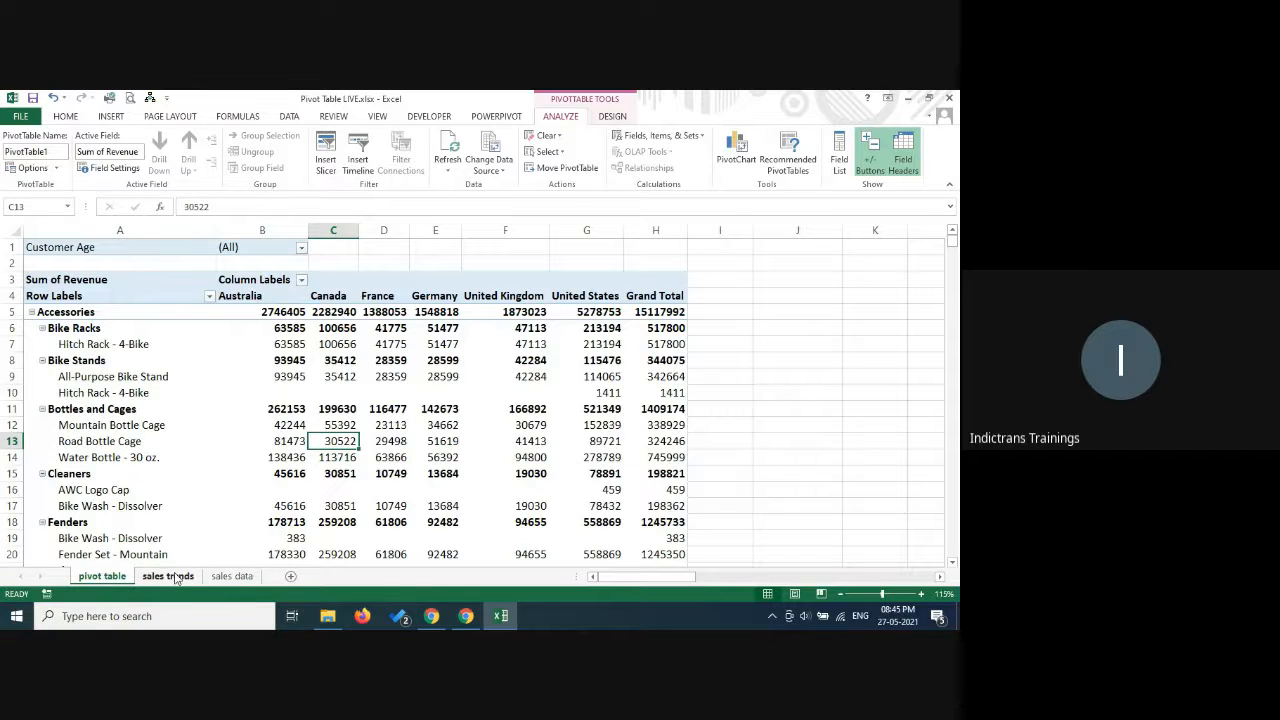
left_click(168, 576)
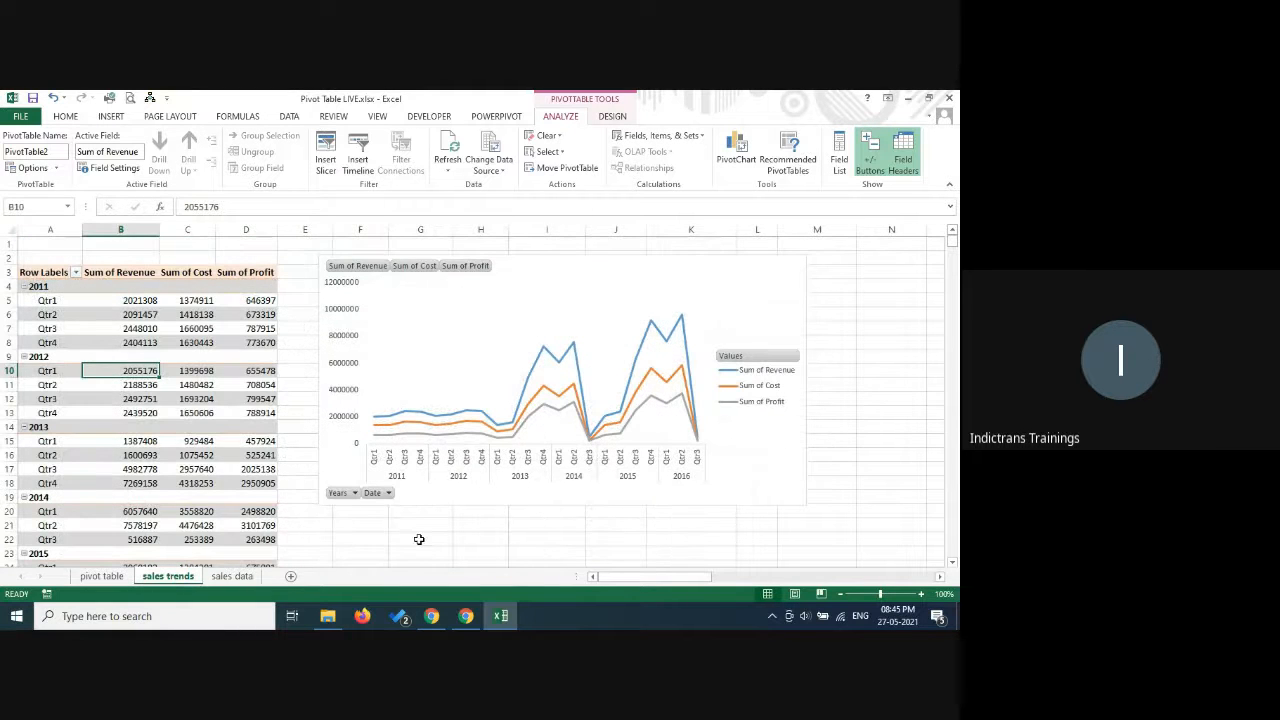
Switch to the Google Meet call and read its chat, unmuting the microphone briefly to speak before muting it again.
left_click(466, 616)
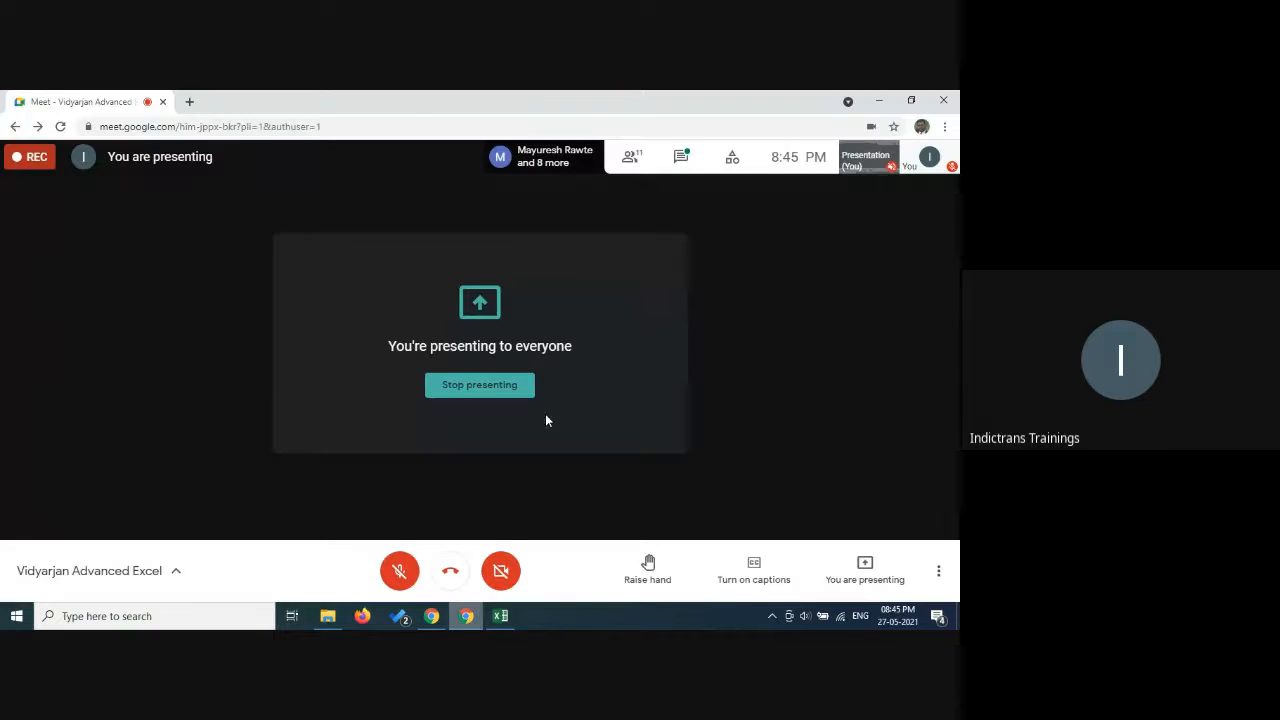
left_click(681, 156)
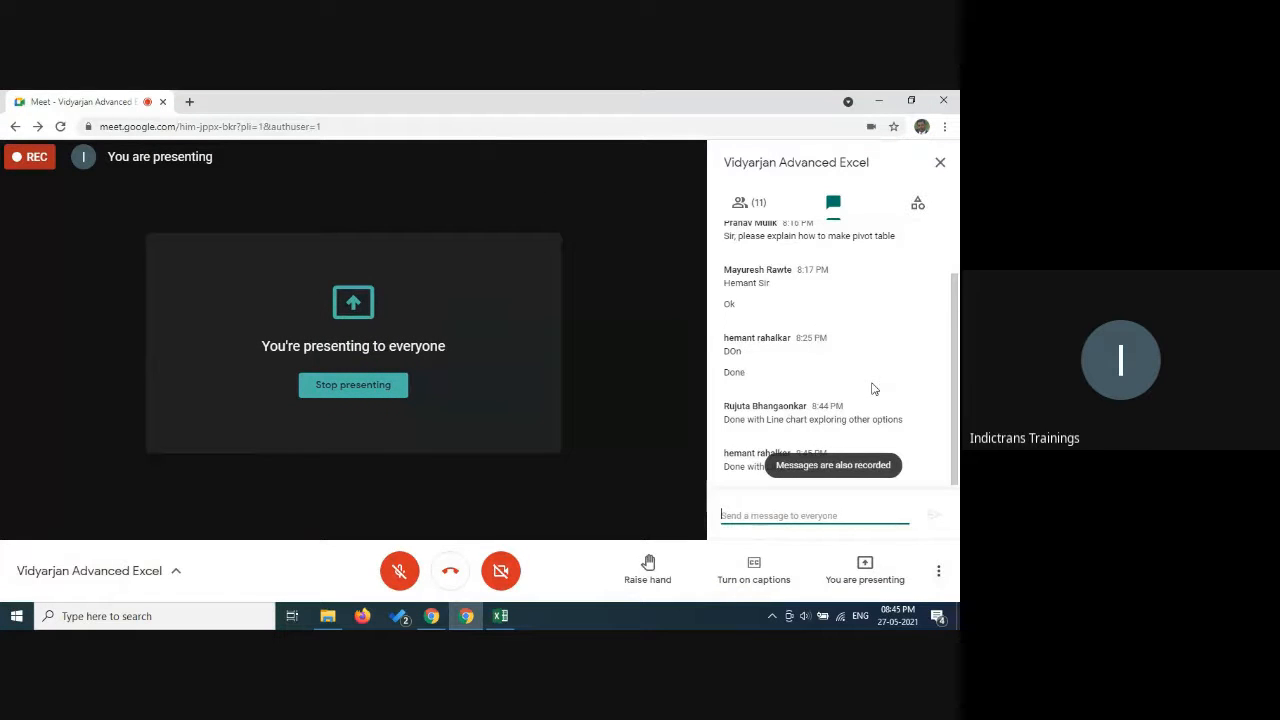
left_click(796, 420)
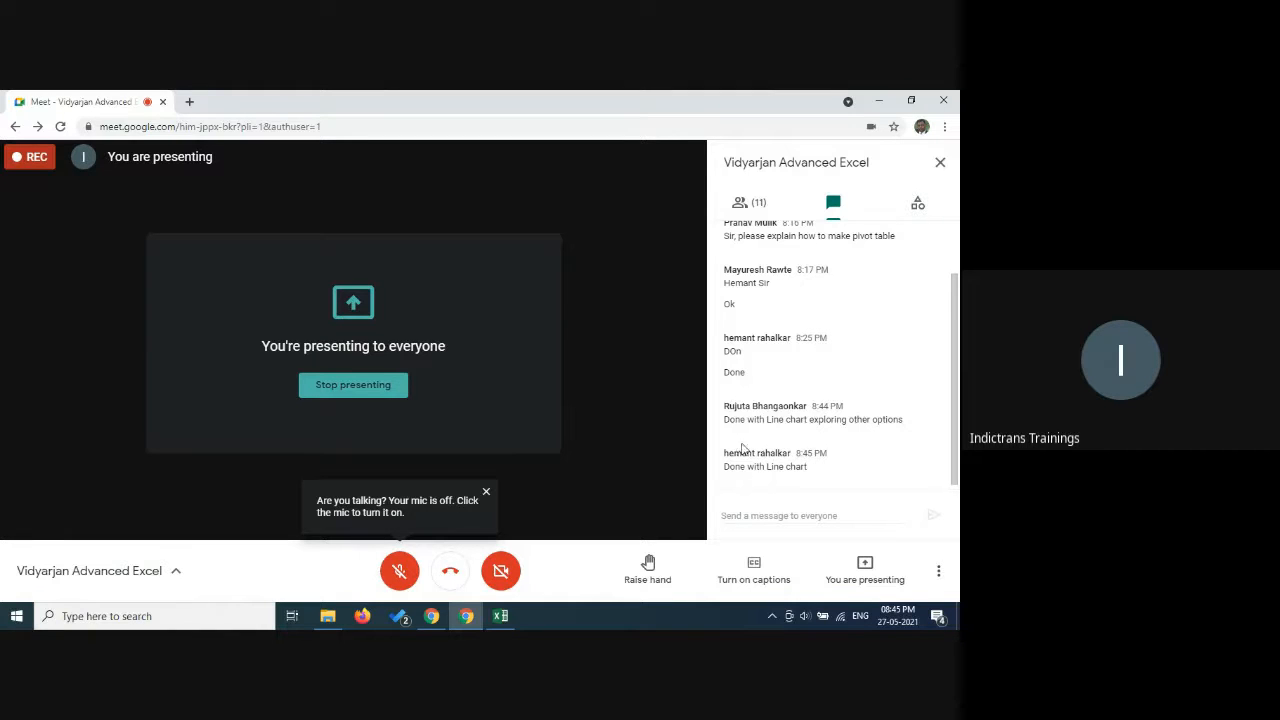
left_click(399, 571)
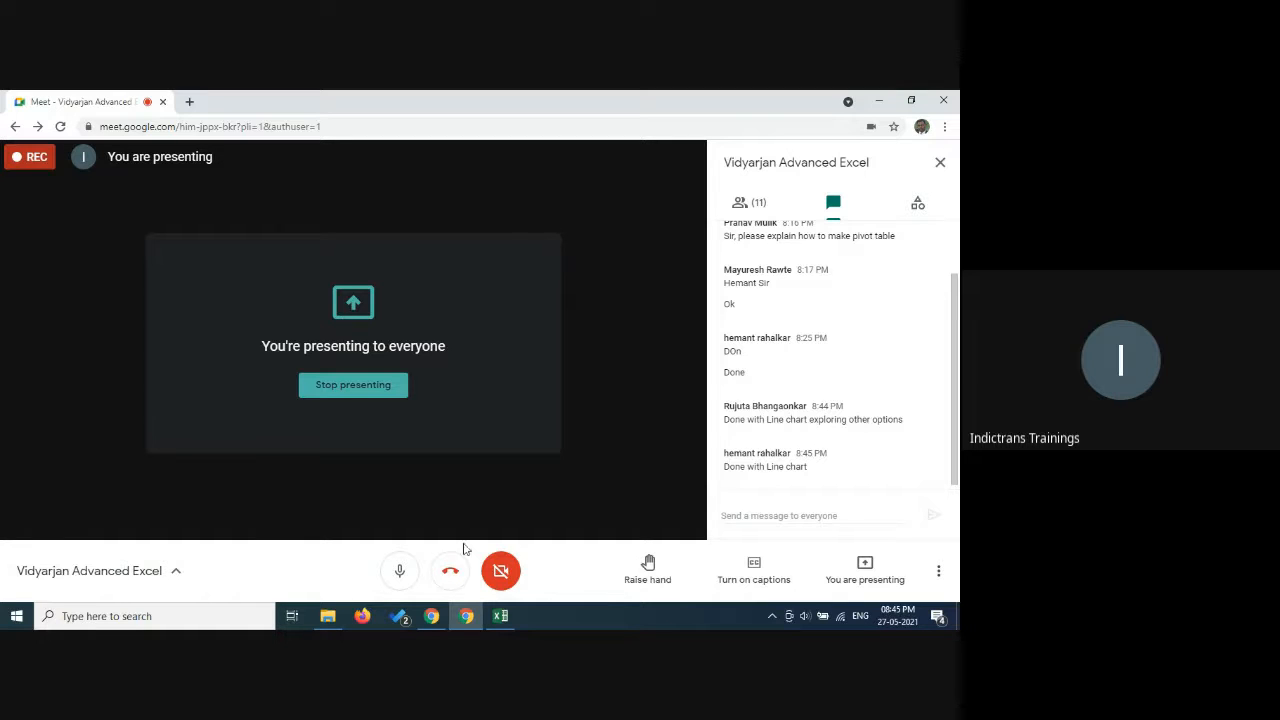
left_click(401, 572)
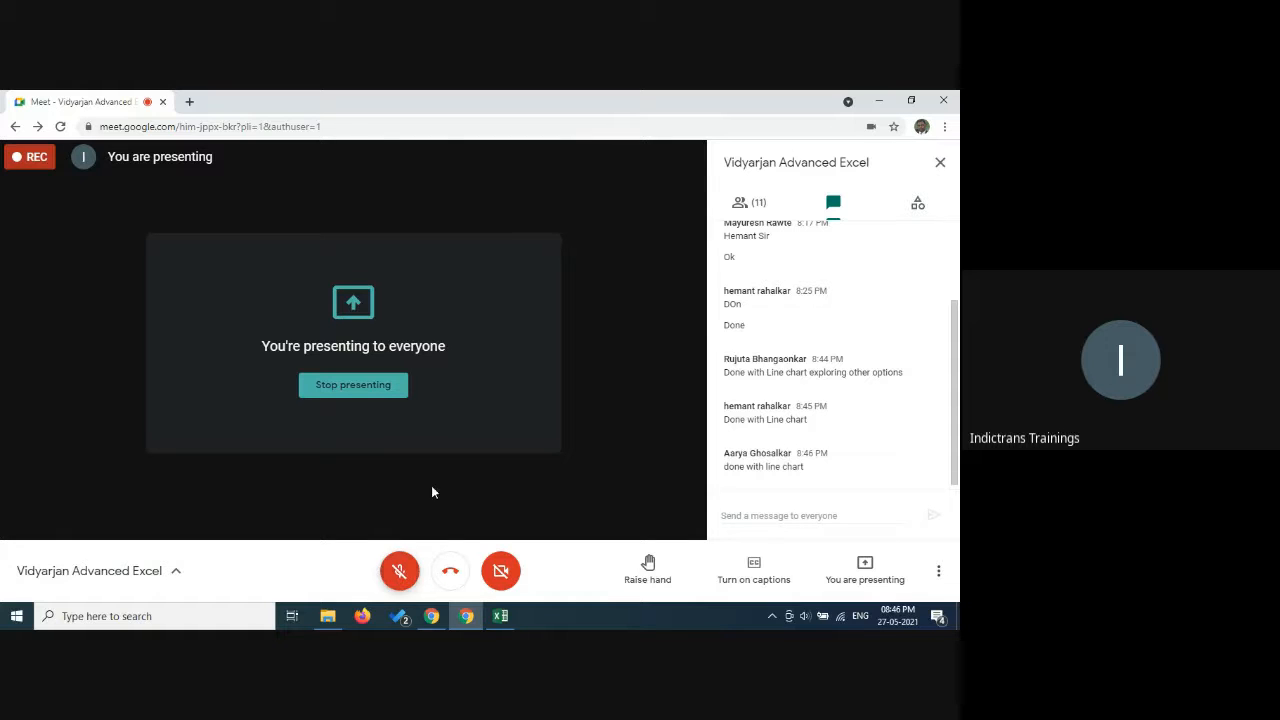
View the call's participant list, return to the chat messages and unmute the microphone.
left_click(755, 206)
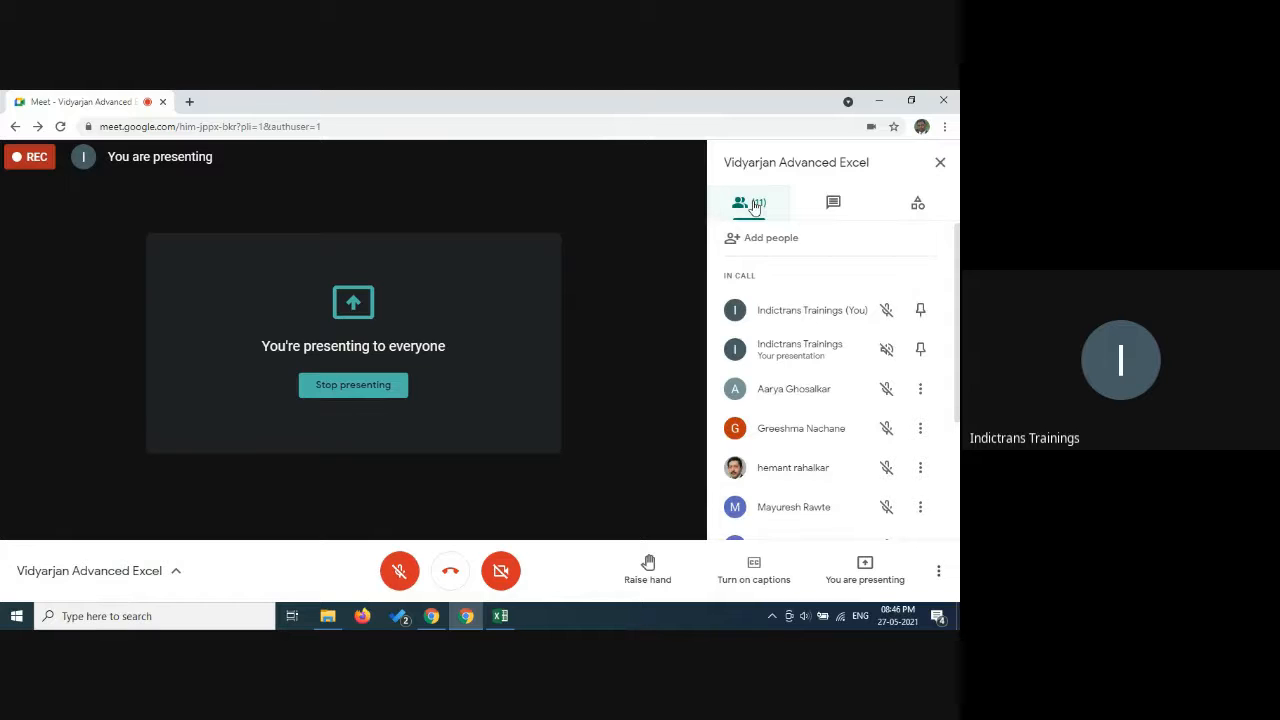
left_click(833, 218)
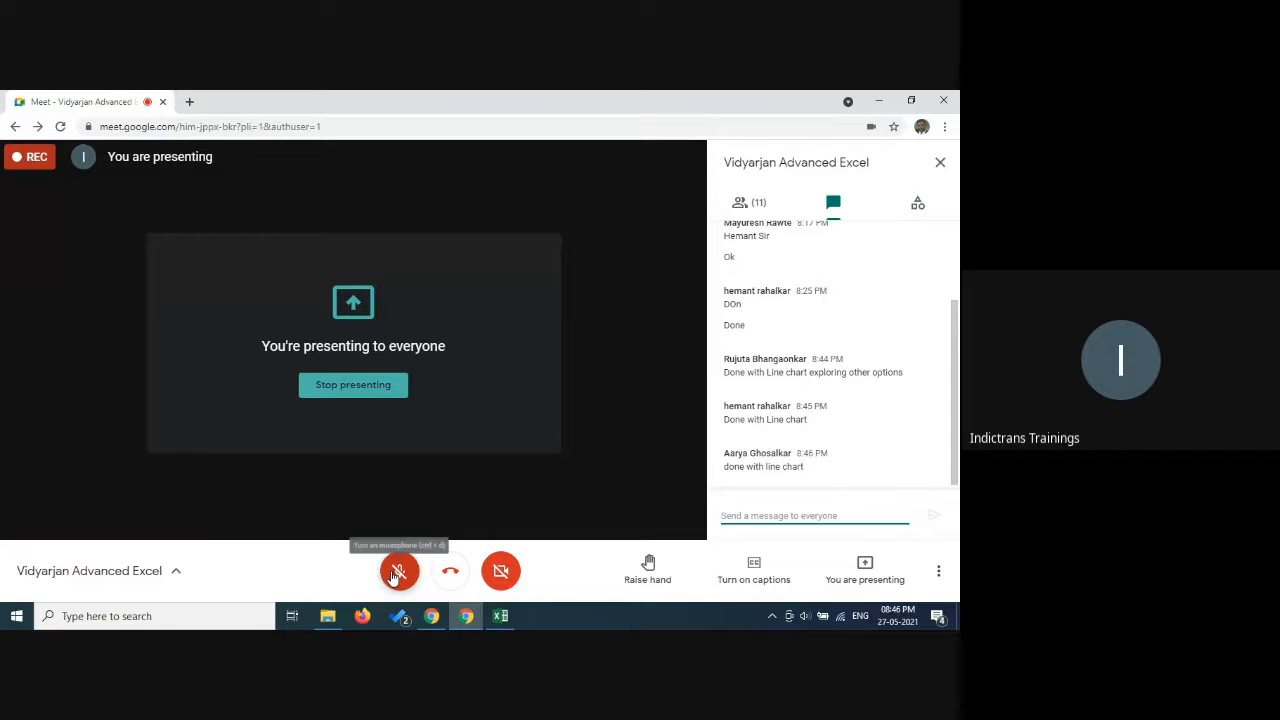
left_click(394, 576)
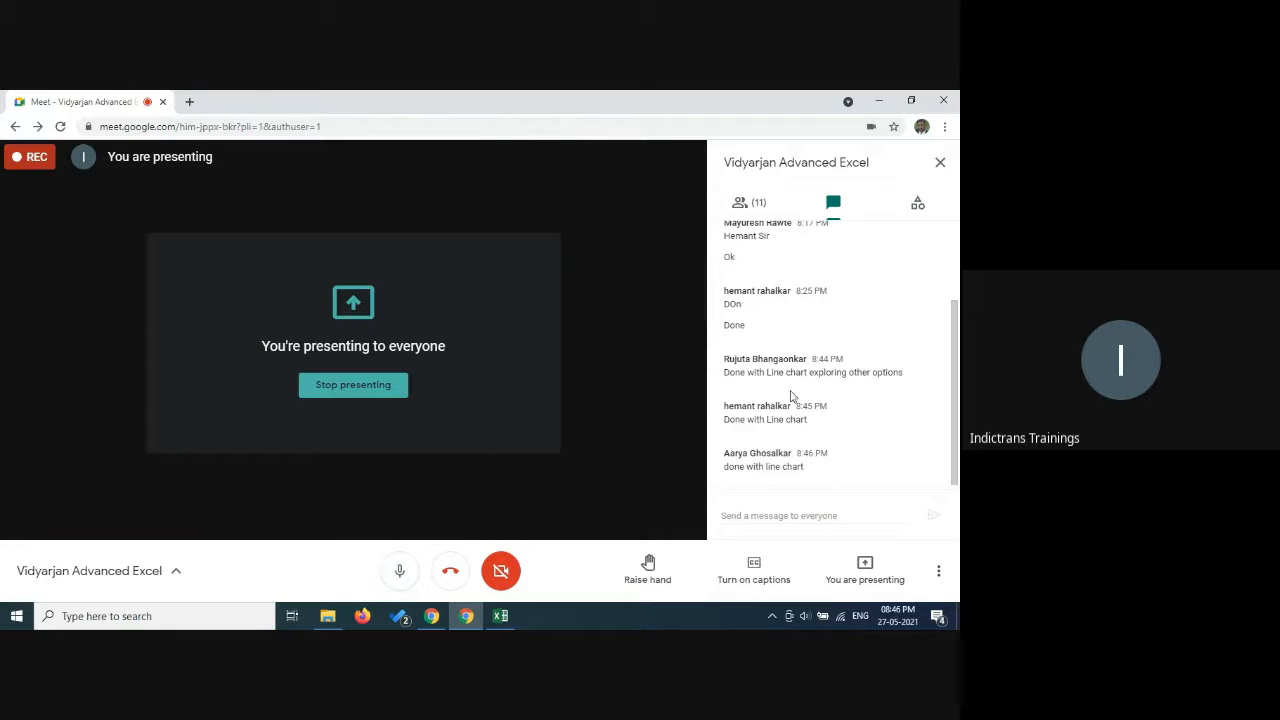
Compare the full participant list with the chat replies to see who has reported finishing.
left_click(755, 204)
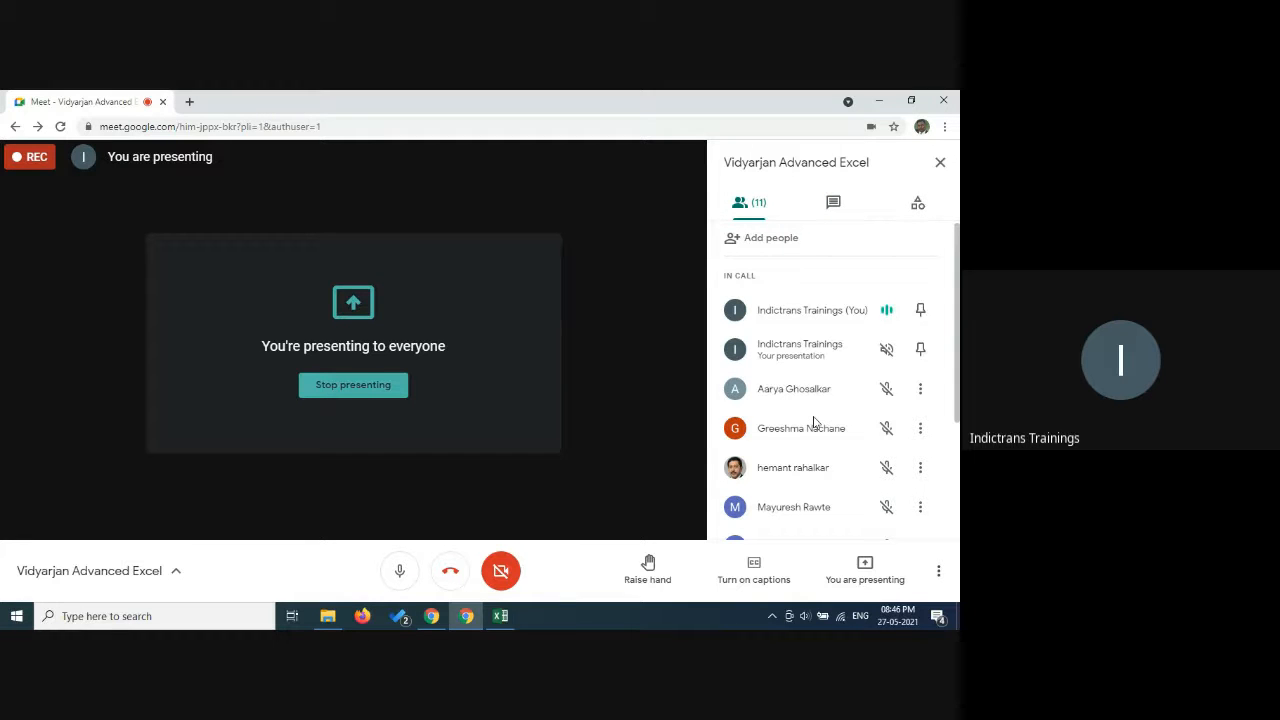
scroll(785, 385, "down", 2)
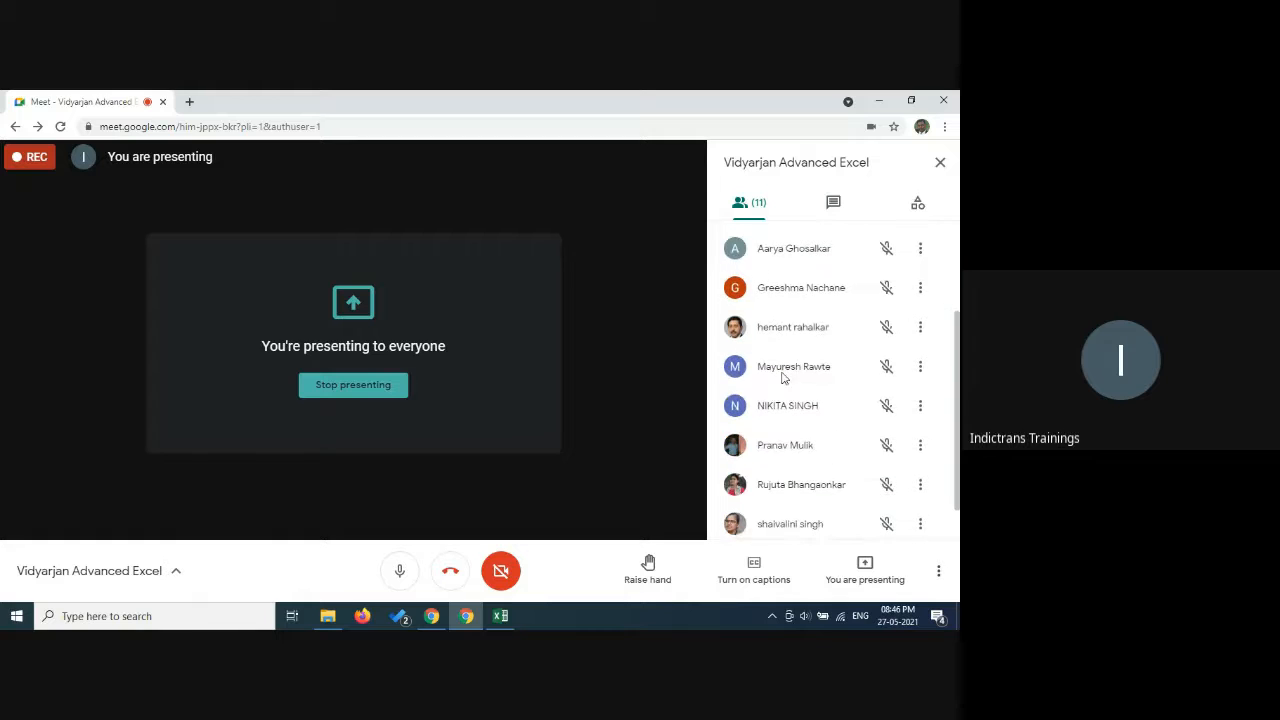
scroll(784, 377, "down", 1)
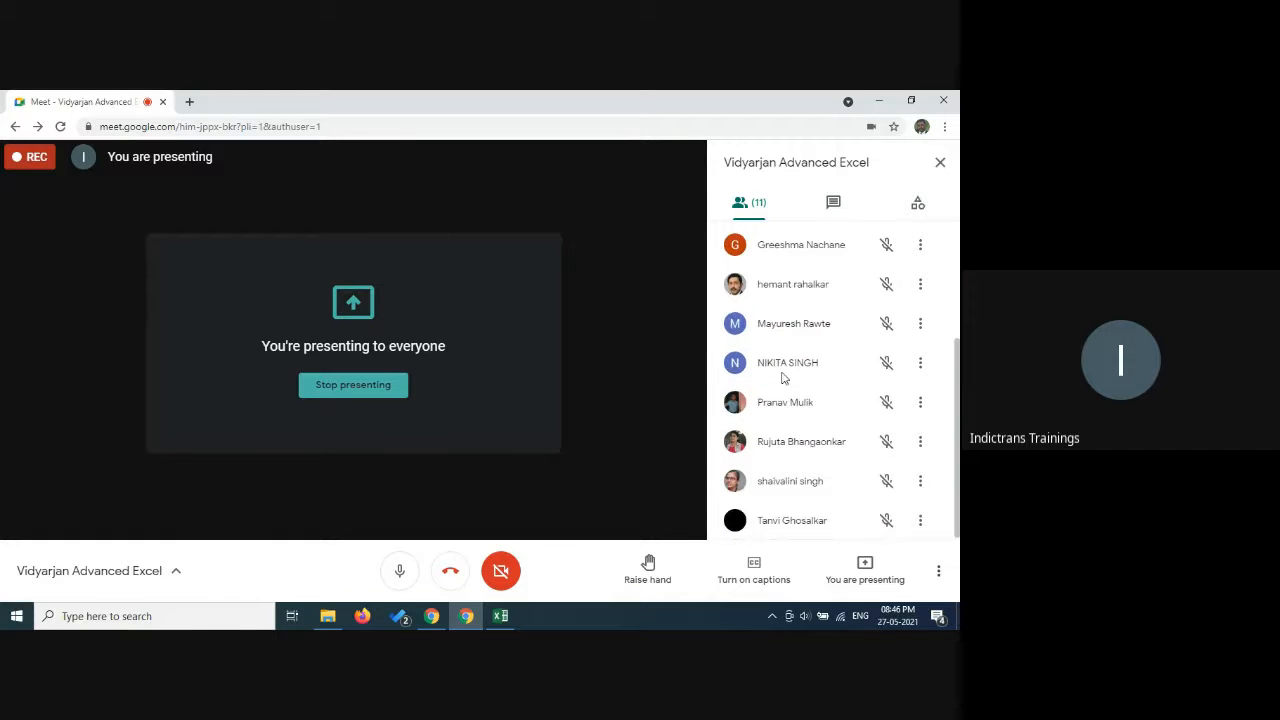
left_click(833, 204)
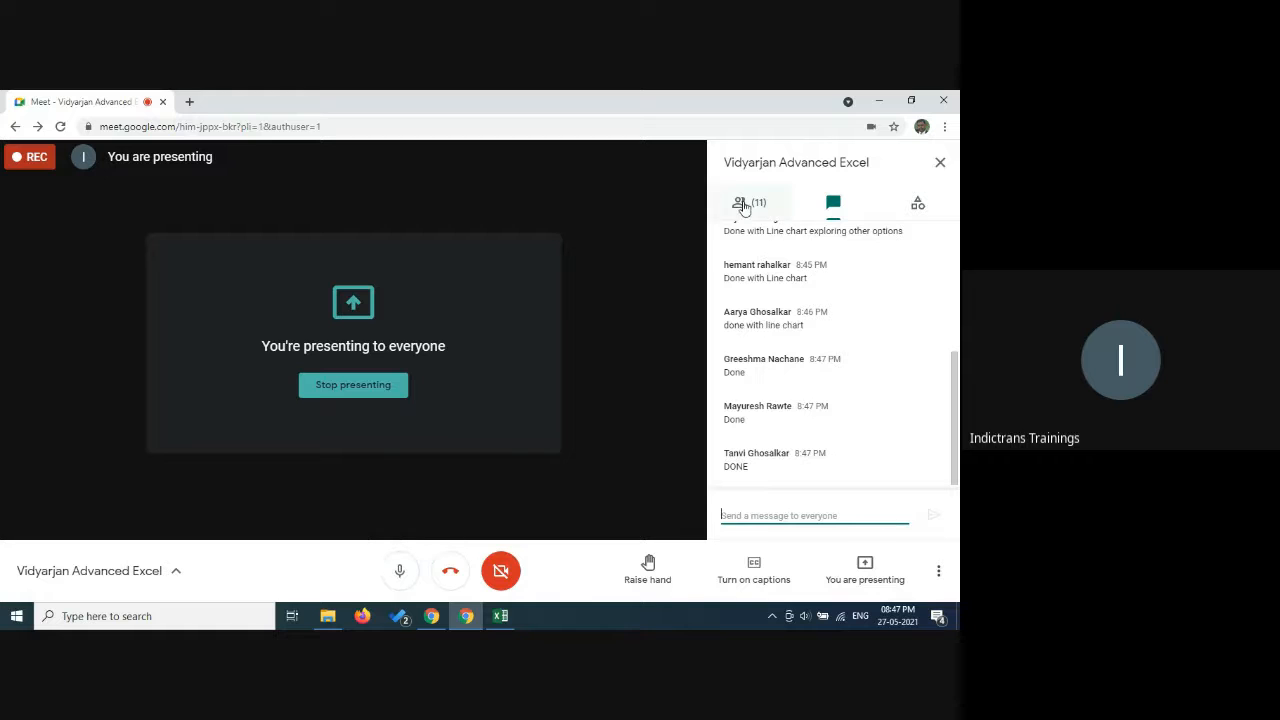
left_click(745, 205)
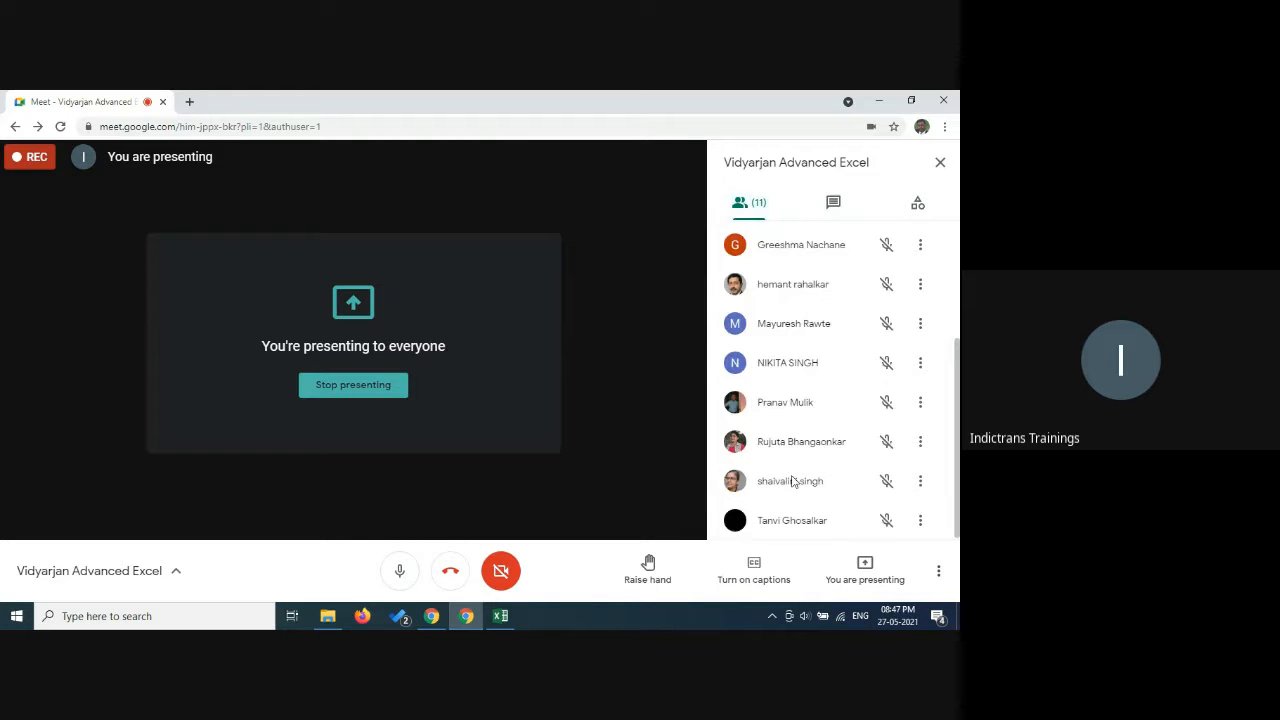
left_click(833, 203)
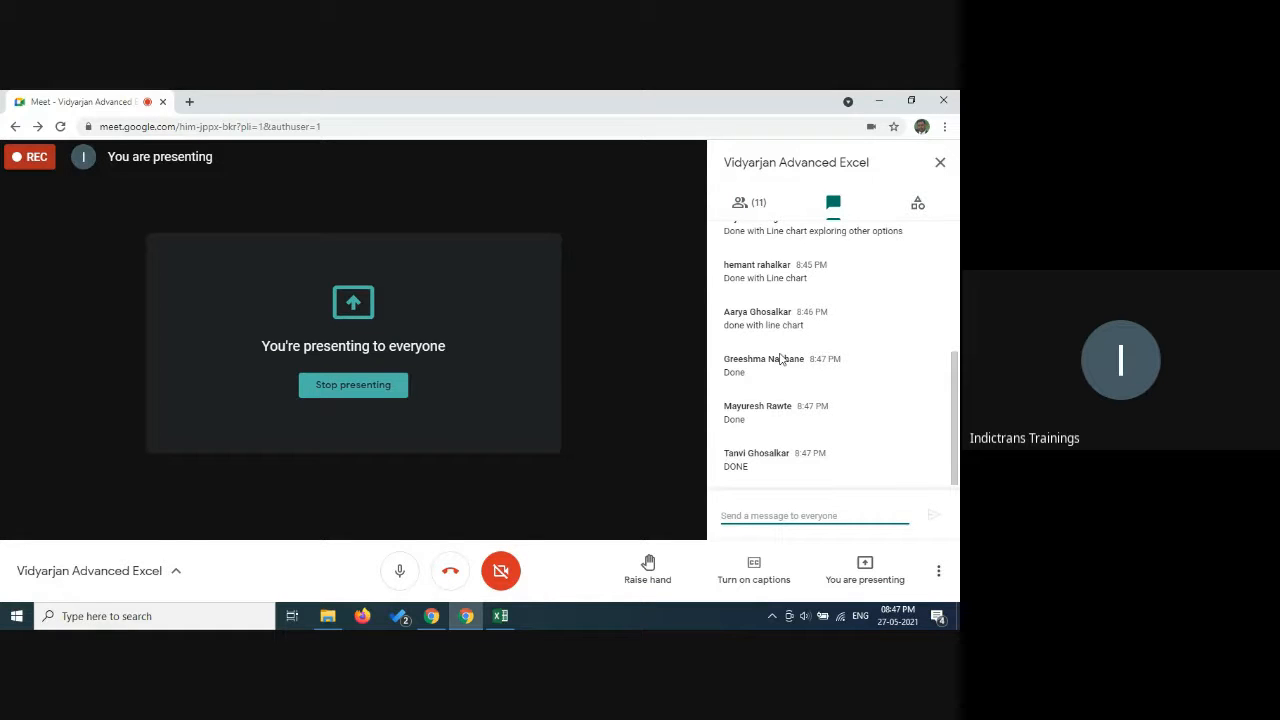
Mute the call's microphone for a moment, unmute it and return to the Excel workbook.
left_click(393, 582)
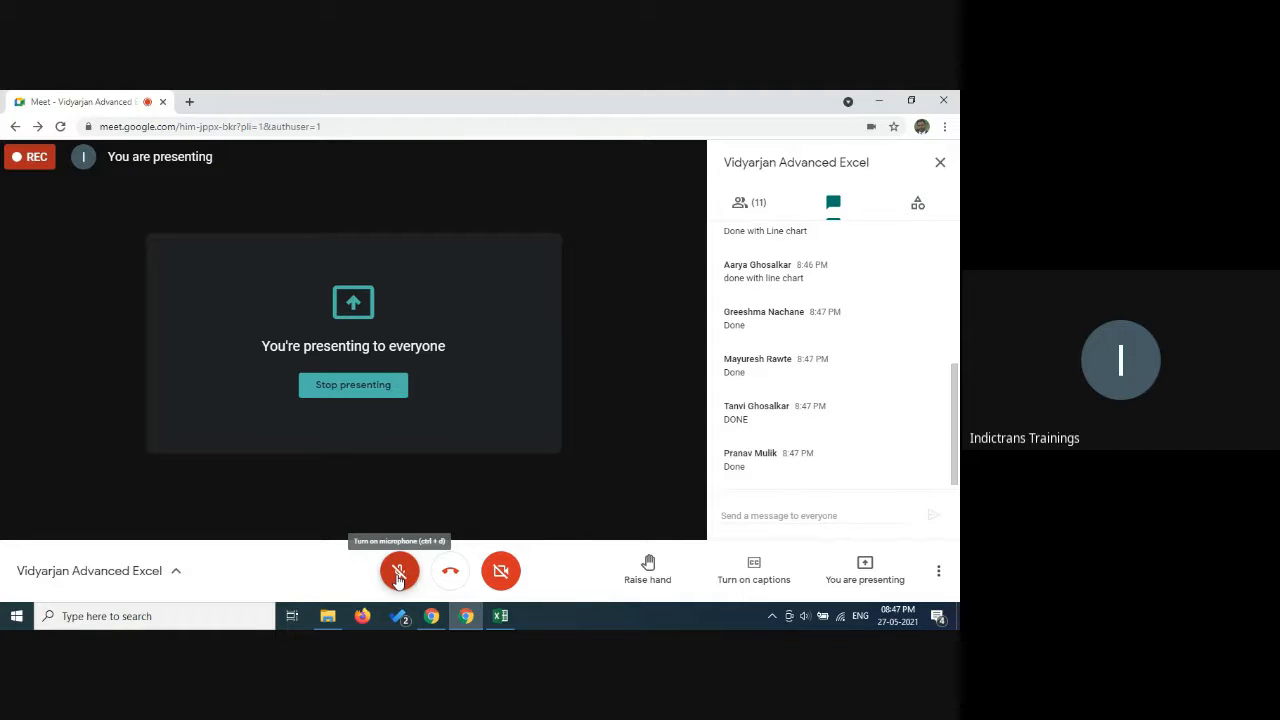
left_click(398, 576)
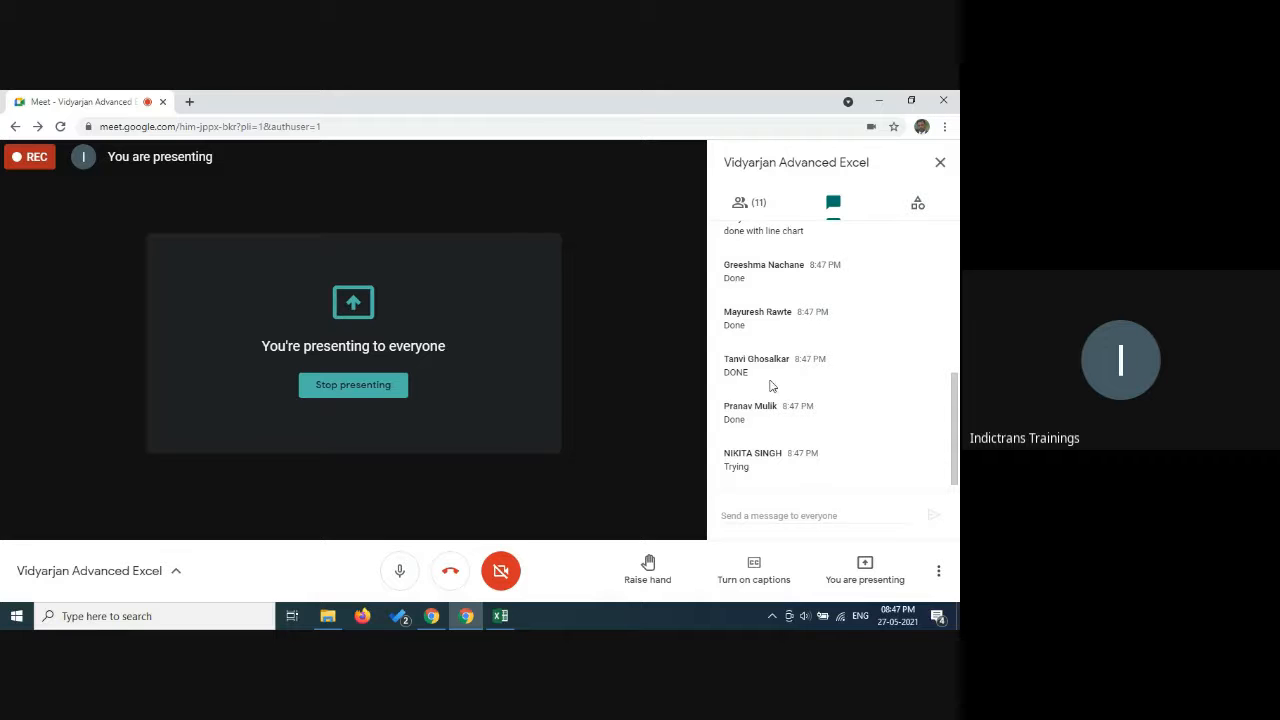
left_click(502, 616)
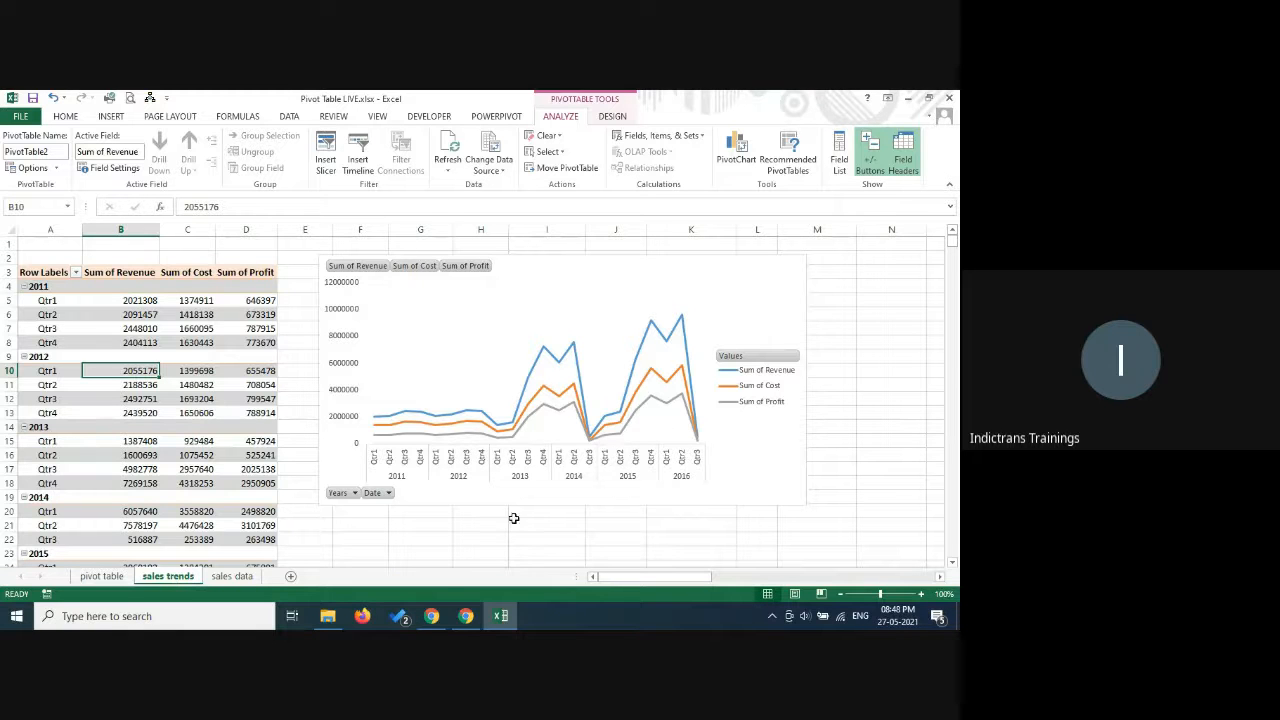
Create a pivot table on a new worksheet from Table1 on the sales data sheet.
left_click(238, 576)
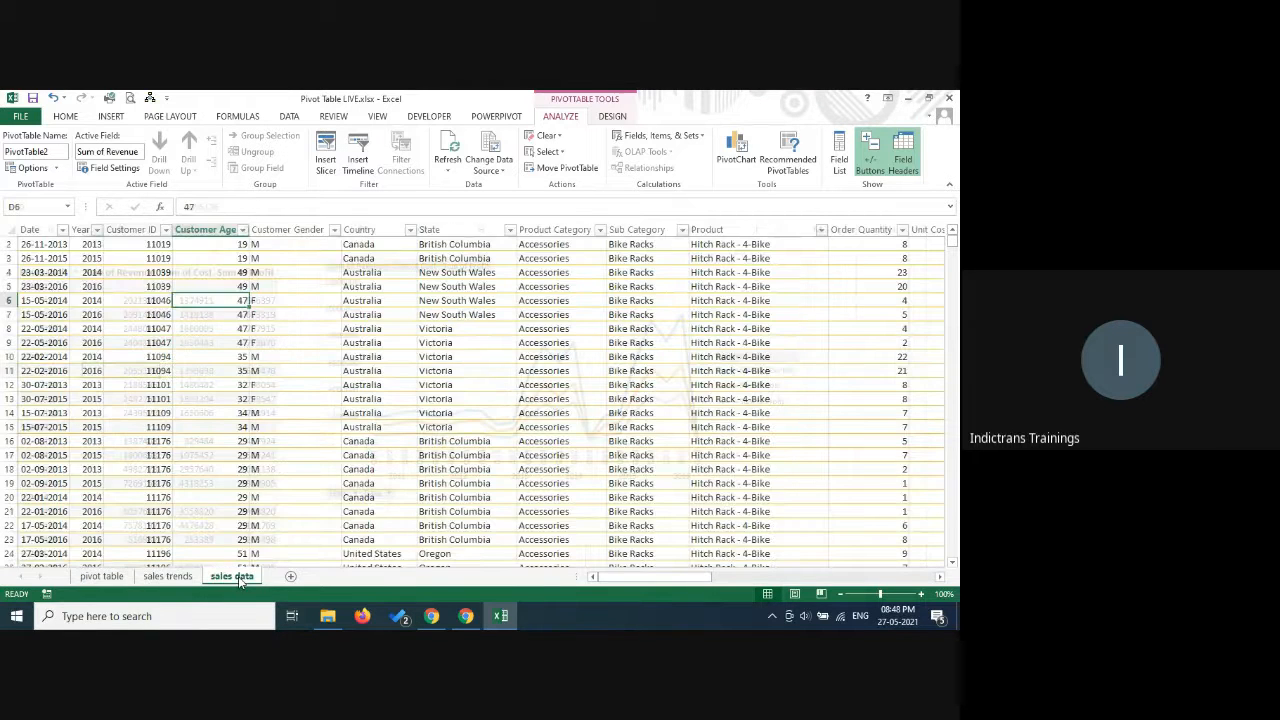
left_click(362, 314)
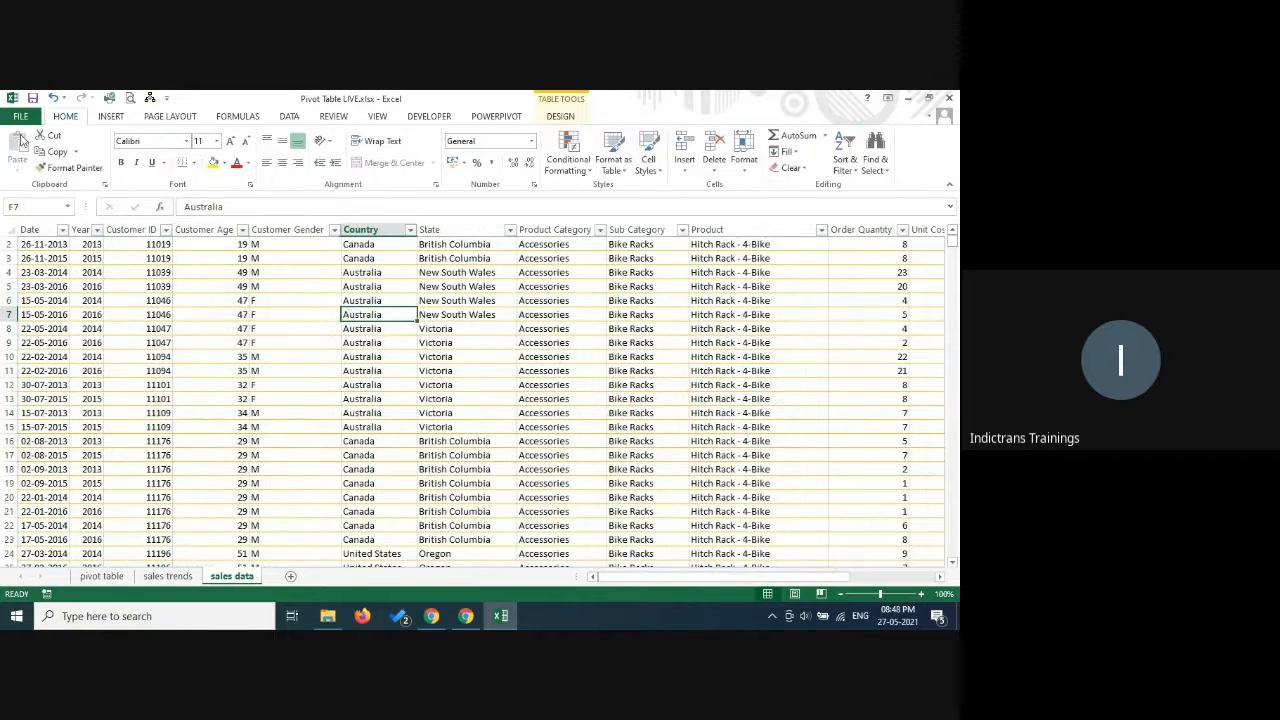
left_click(111, 116)
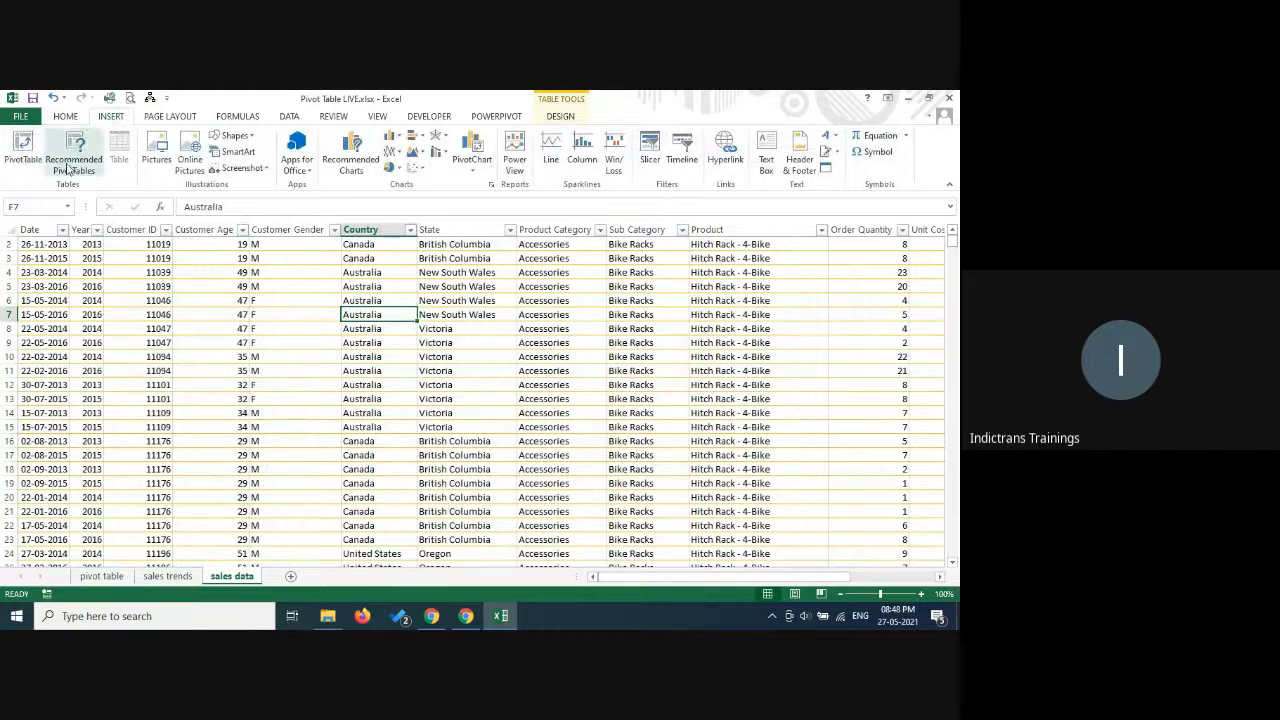
left_click(17, 152)
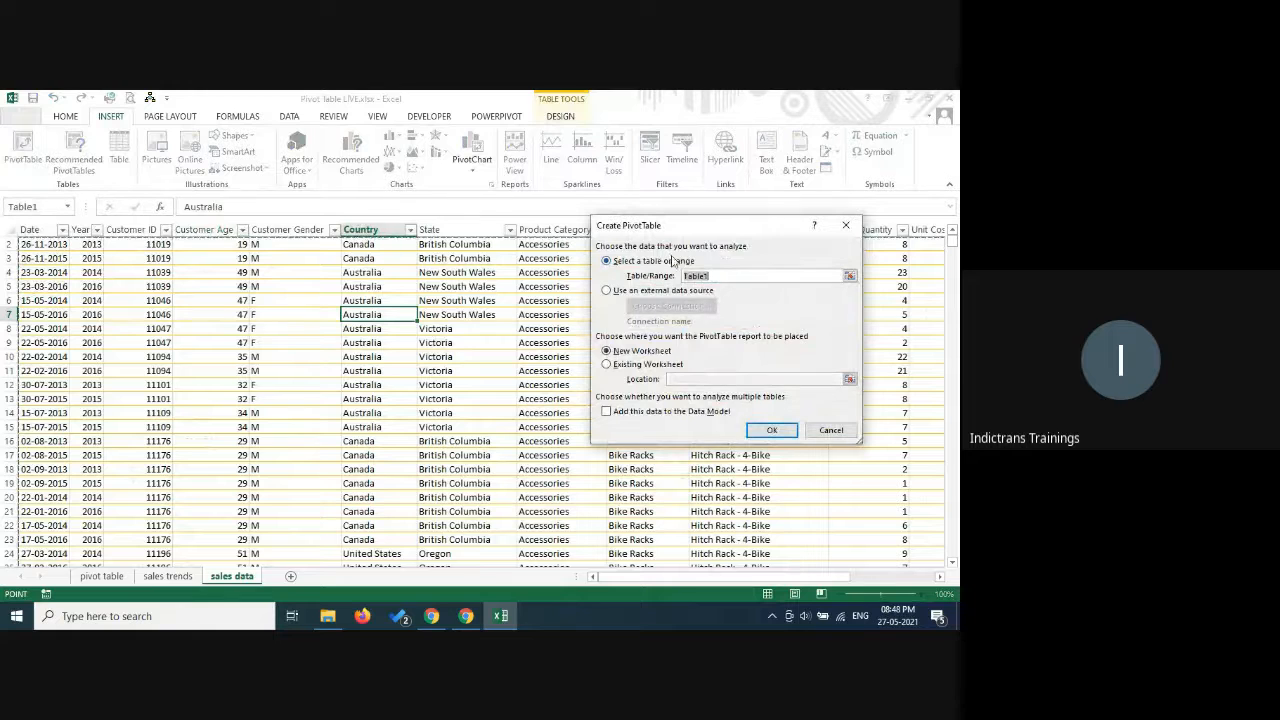
left_click(772, 431)
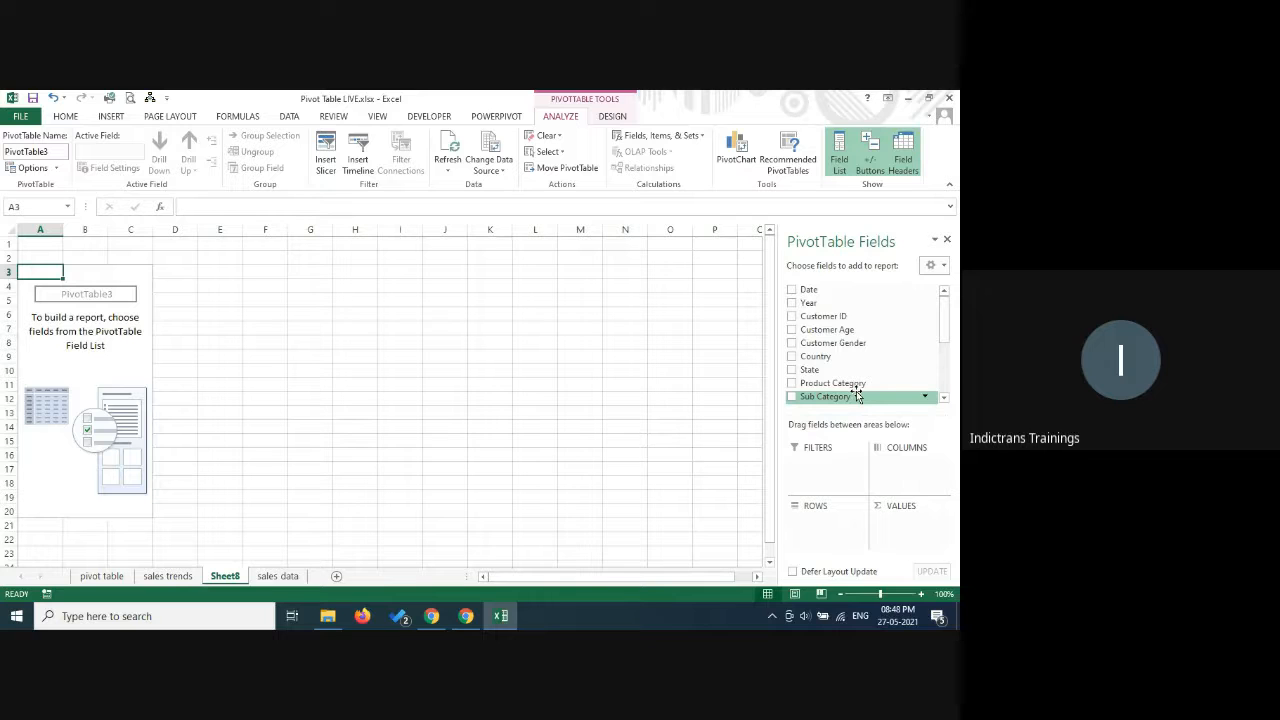
Build the new pivot table with Revenue summed as the values and Product as the rows.
scroll(946, 331, "down", 1)
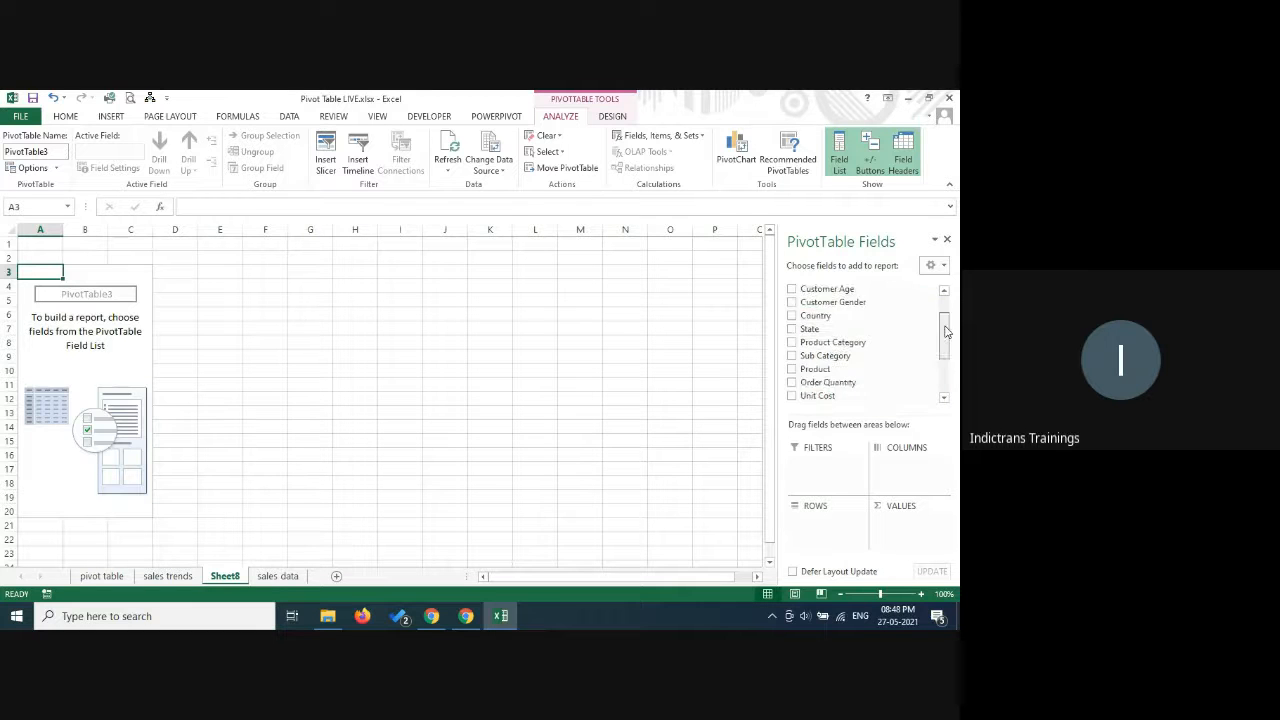
left_click_drag(946, 331, 954, 397)
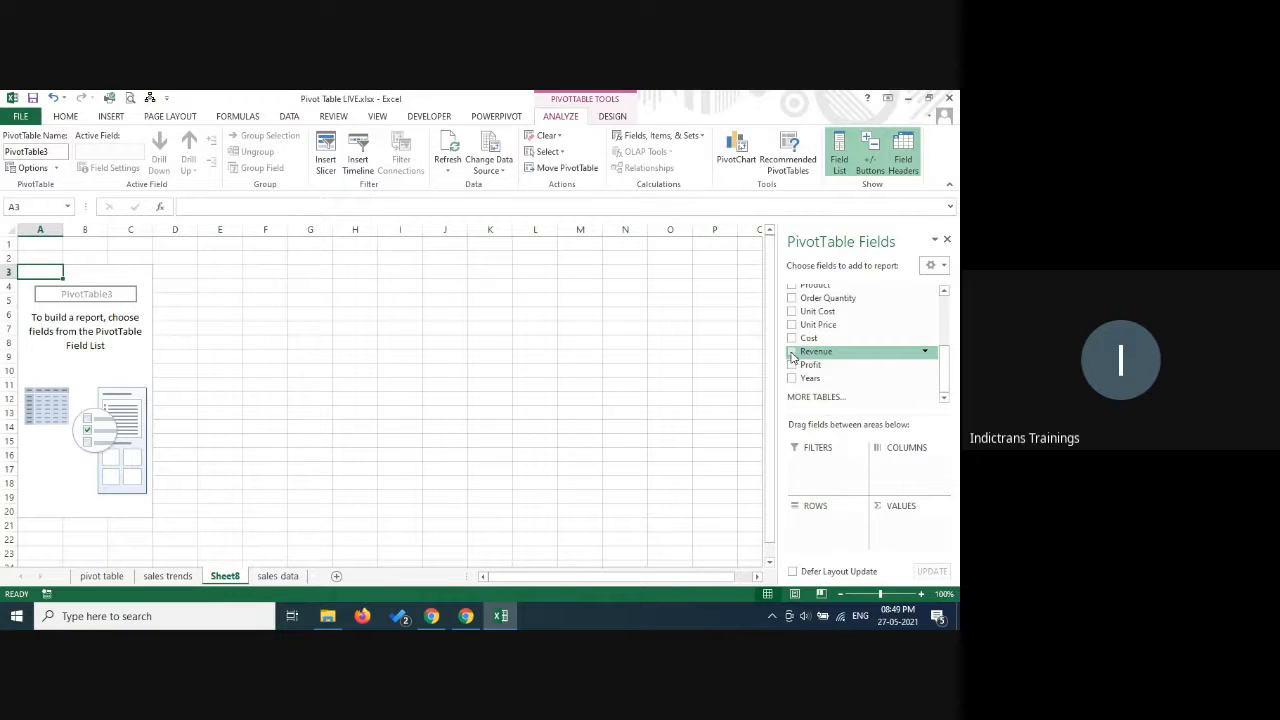
left_click_drag(815, 352, 922, 533)
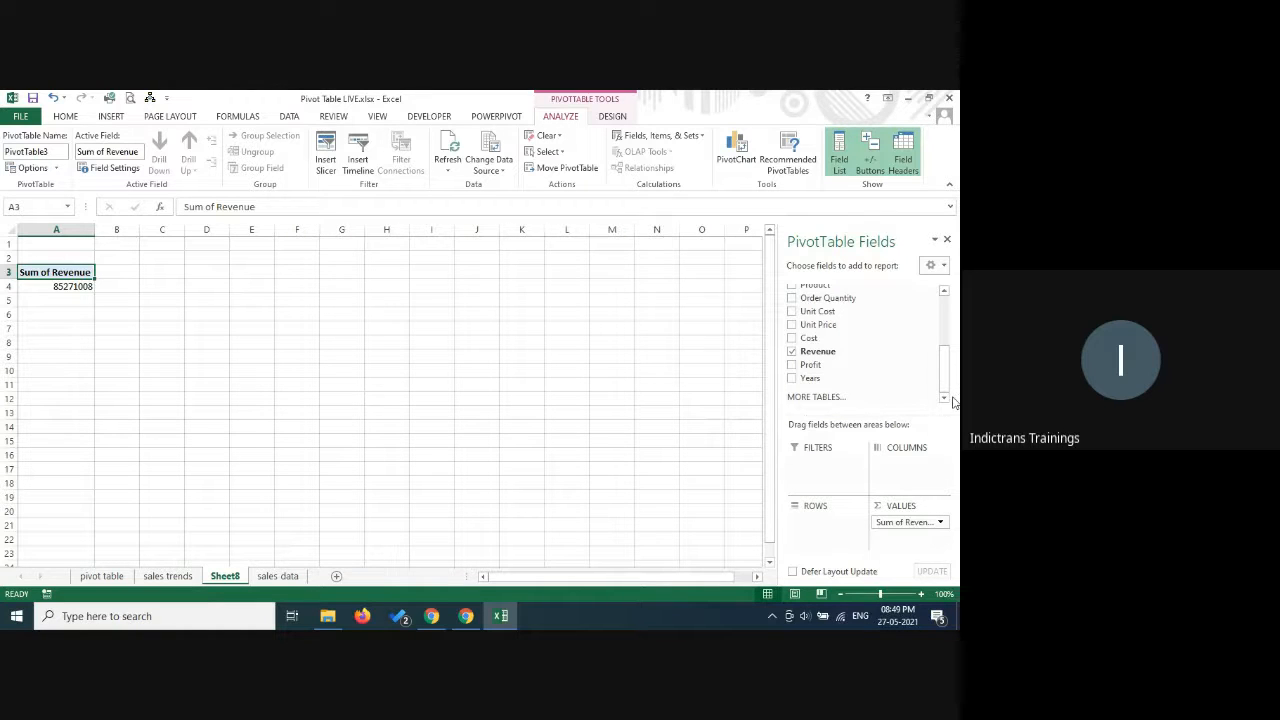
left_click(944, 291)
left_click(944, 291)
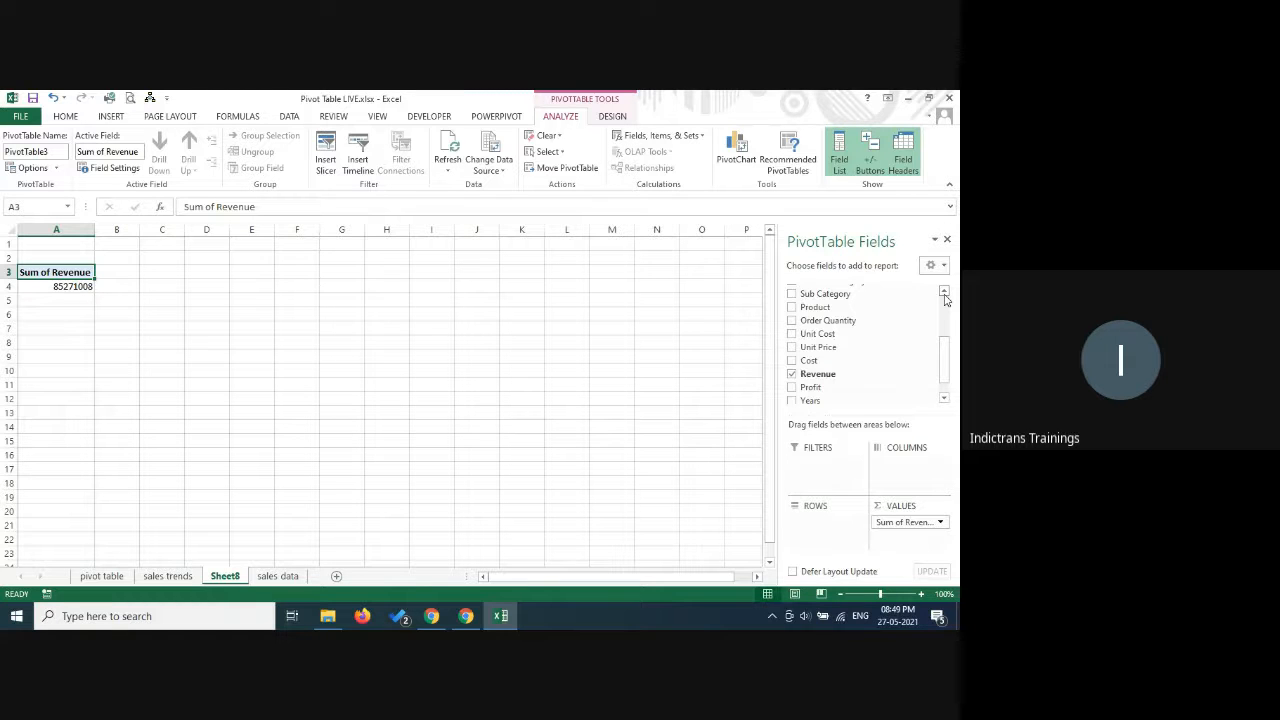
left_click(944, 294)
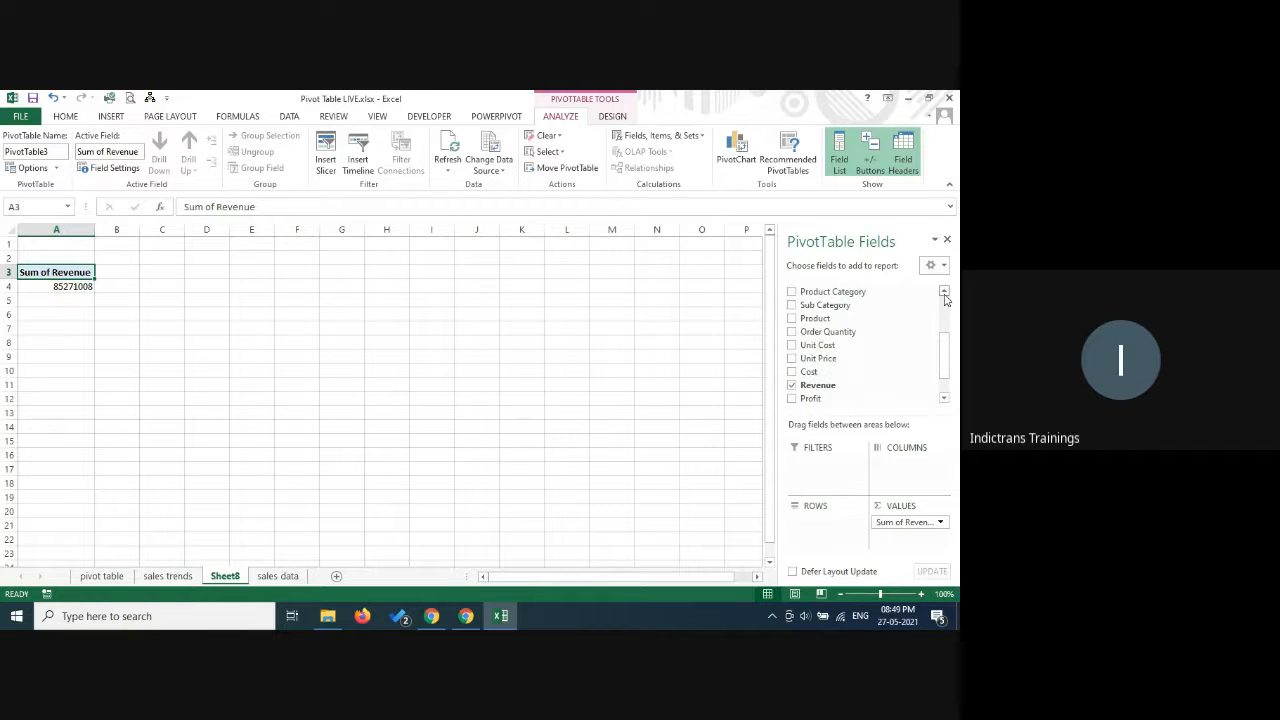
left_click(944, 294)
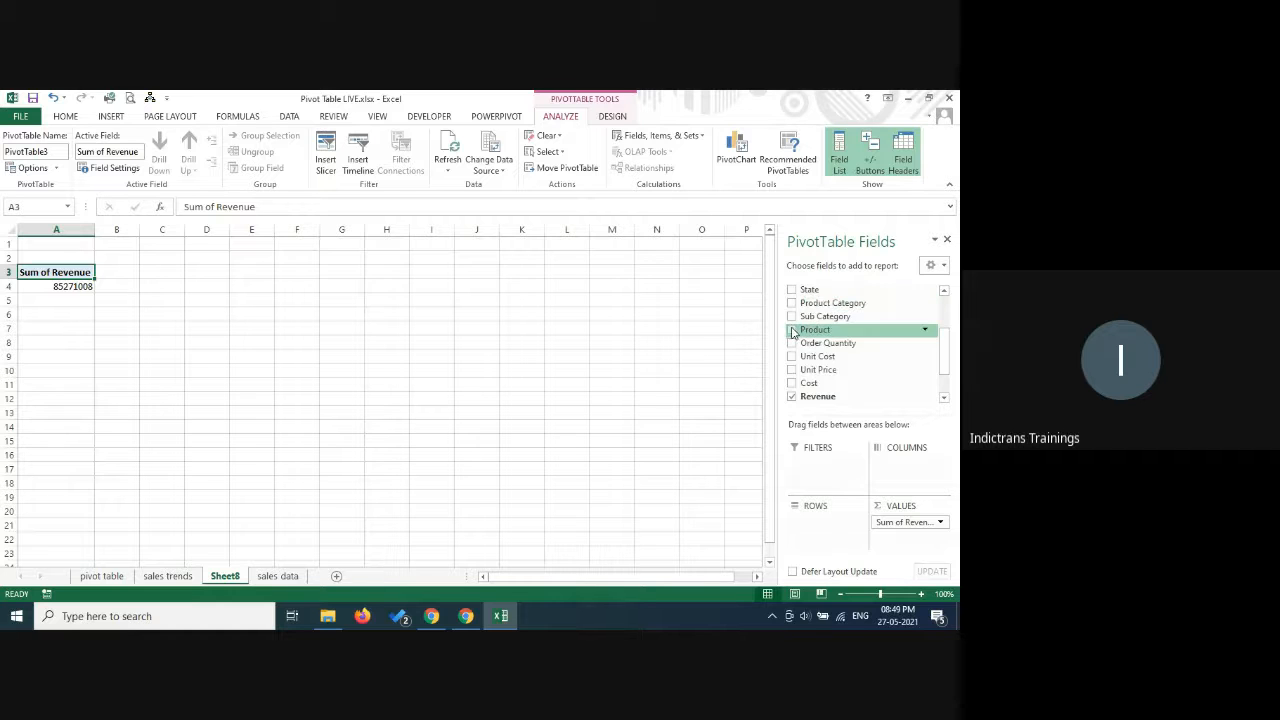
left_click_drag(801, 335, 818, 546)
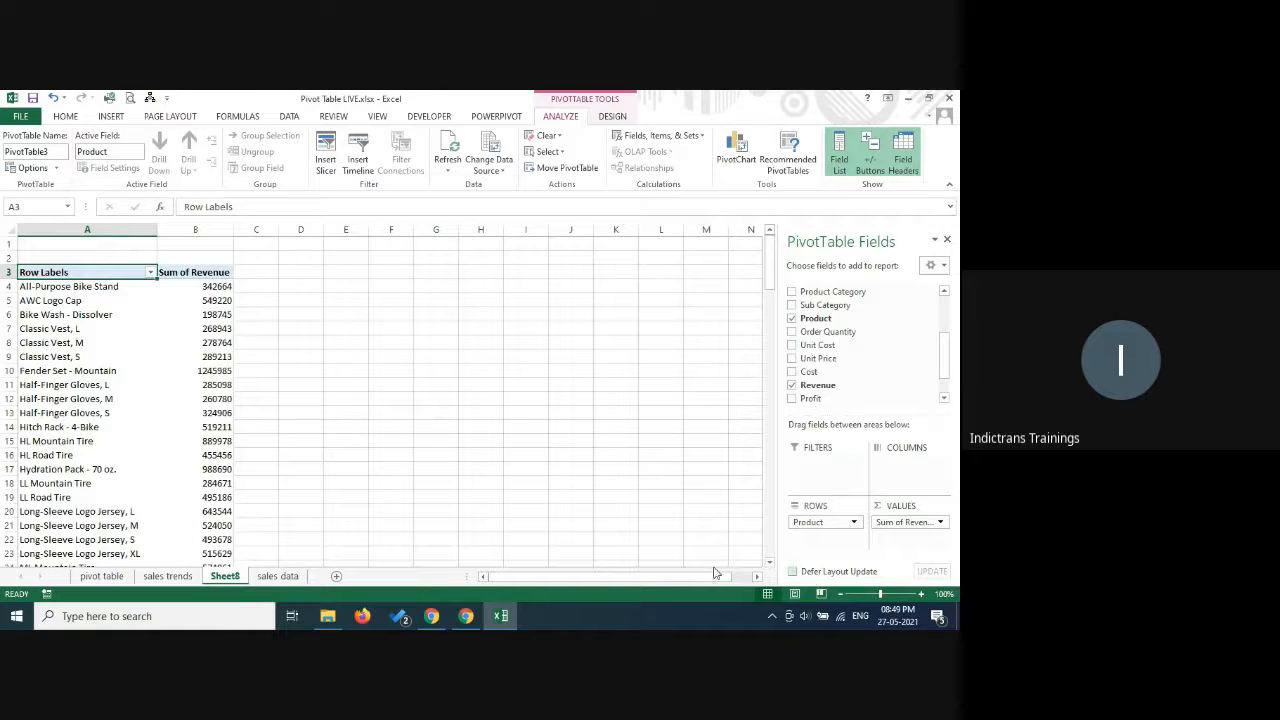
Insert a Clustered Column PivotChart from the product revenue pivot table and place it clear of the table's data.
left_click(737, 148)
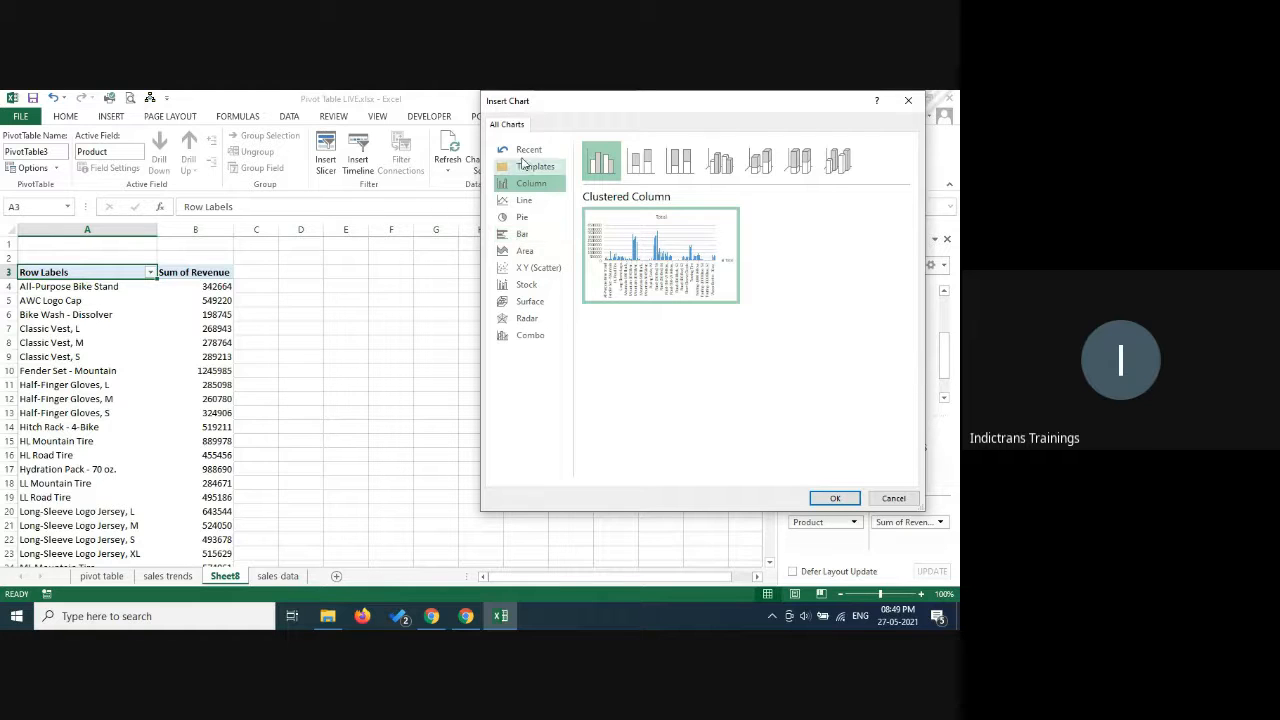
left_click(848, 503)
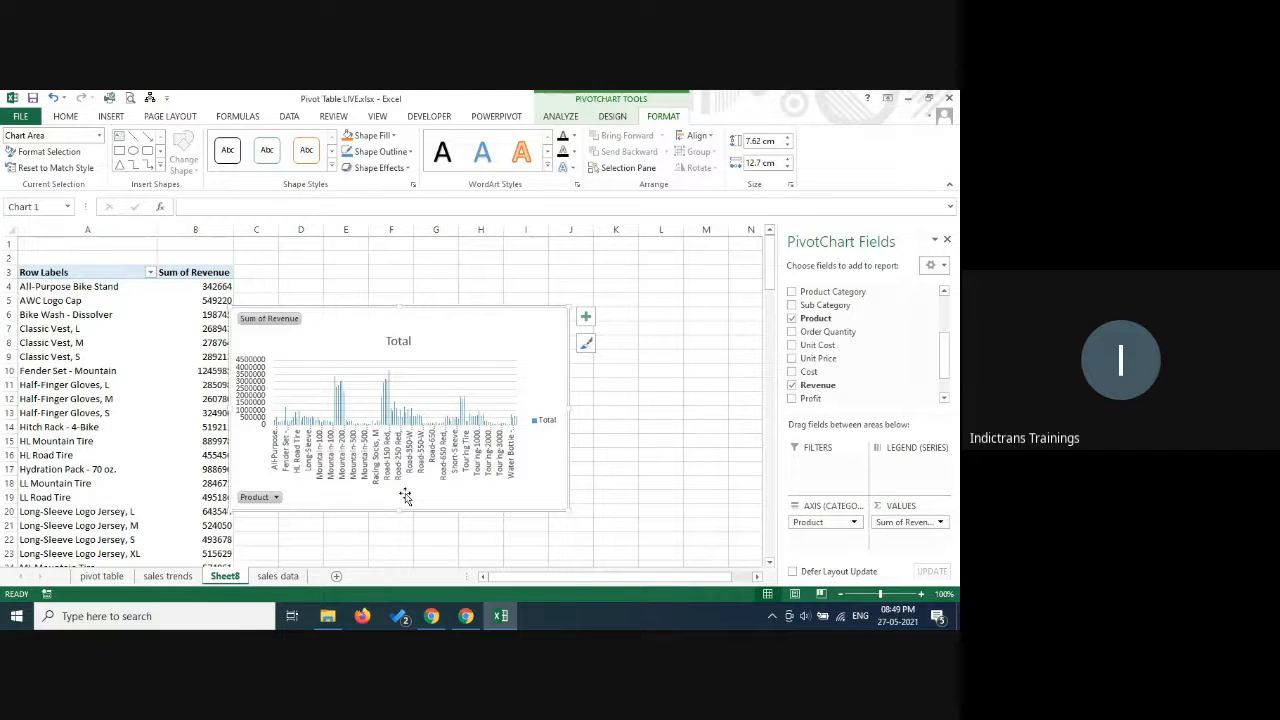
left_click_drag(466, 306, 545, 285)
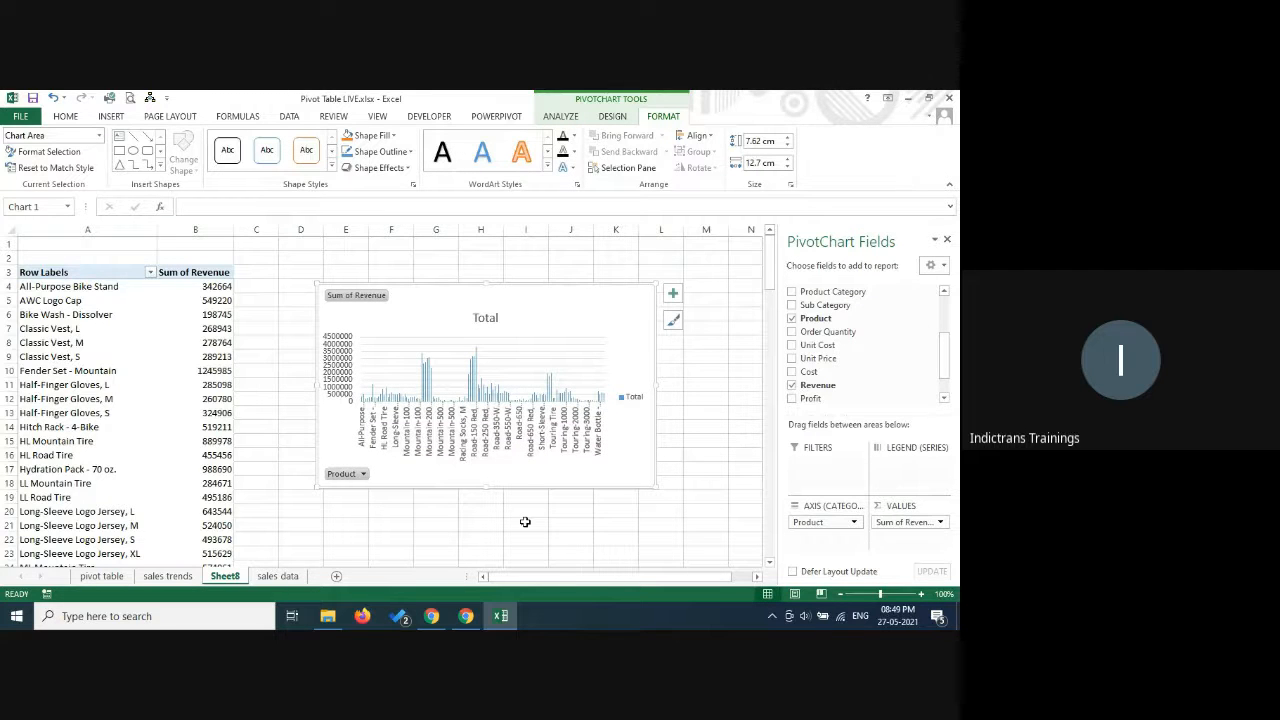
Filter the pivot table's products to the top 5 items by Sum of Revenue.
left_click(150, 273)
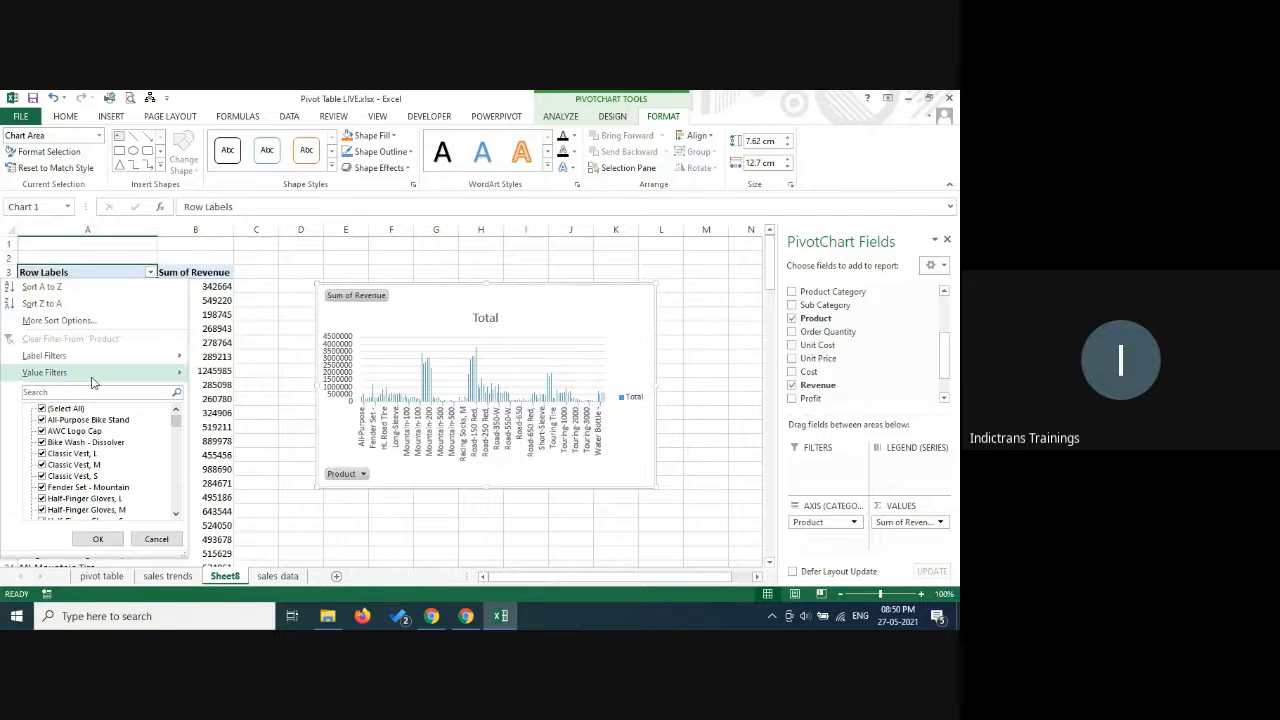
mouse_move(91, 380)
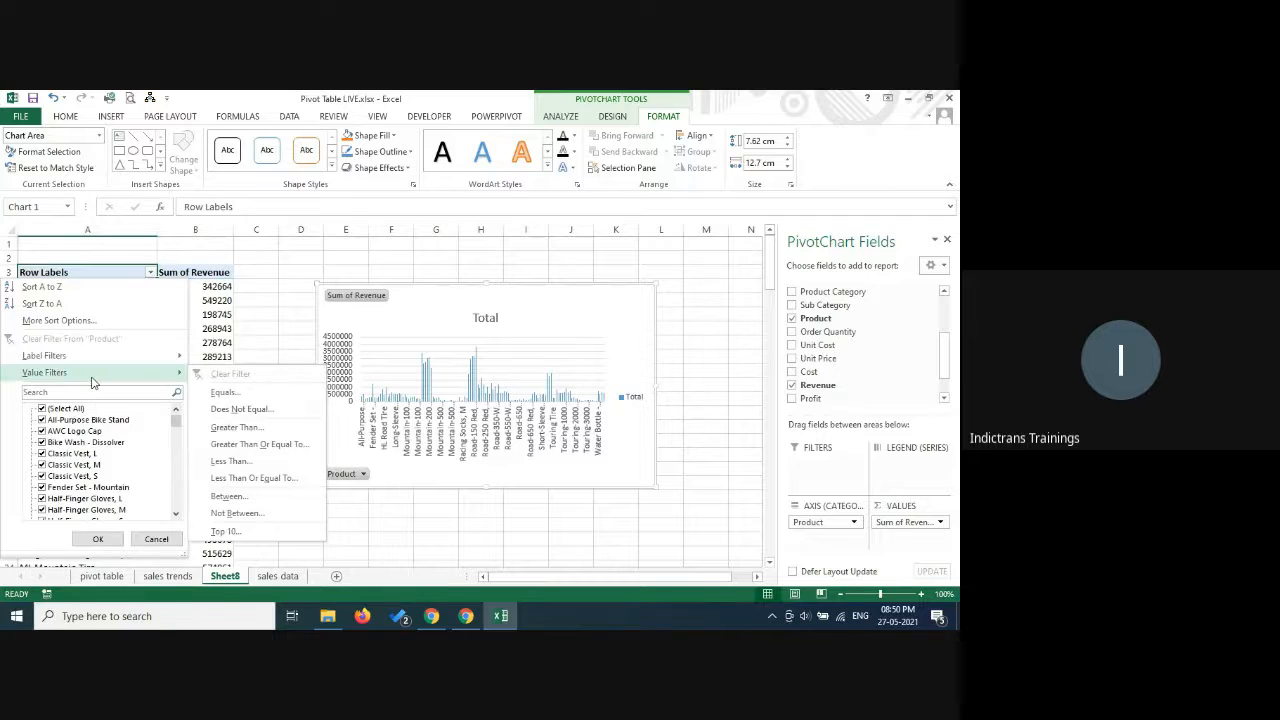
left_click(226, 531)
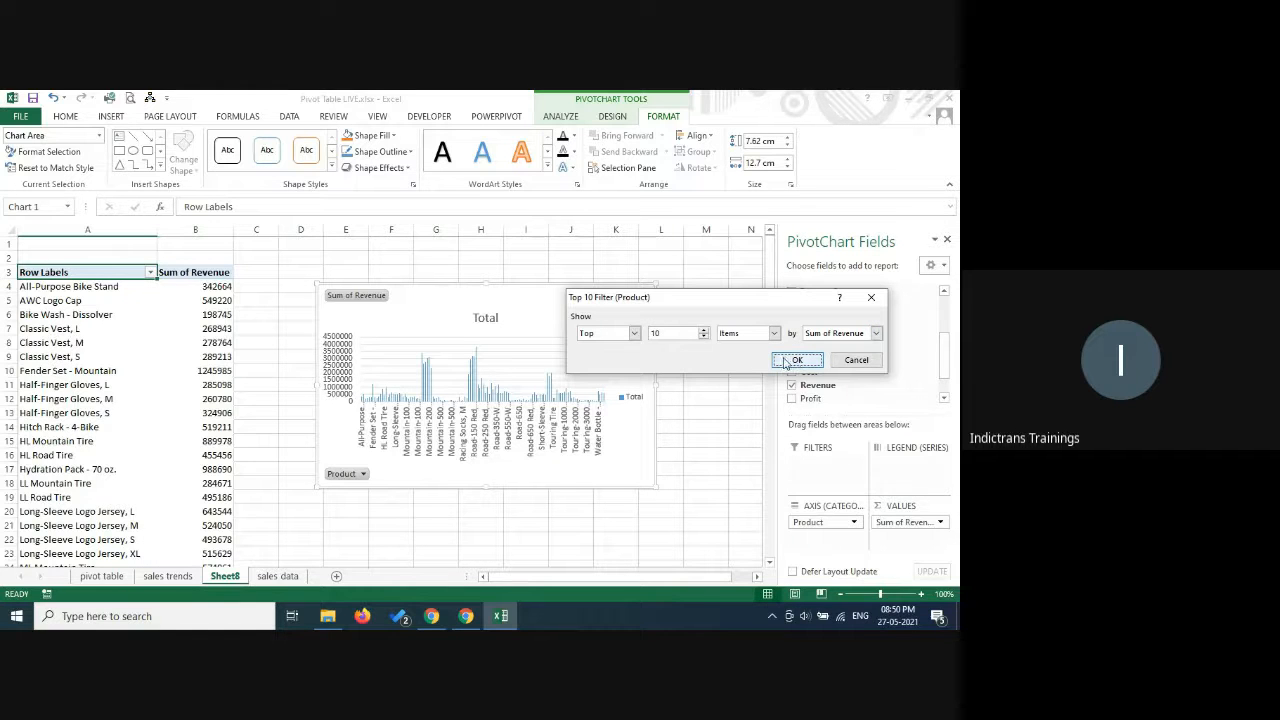
left_click(705, 338)
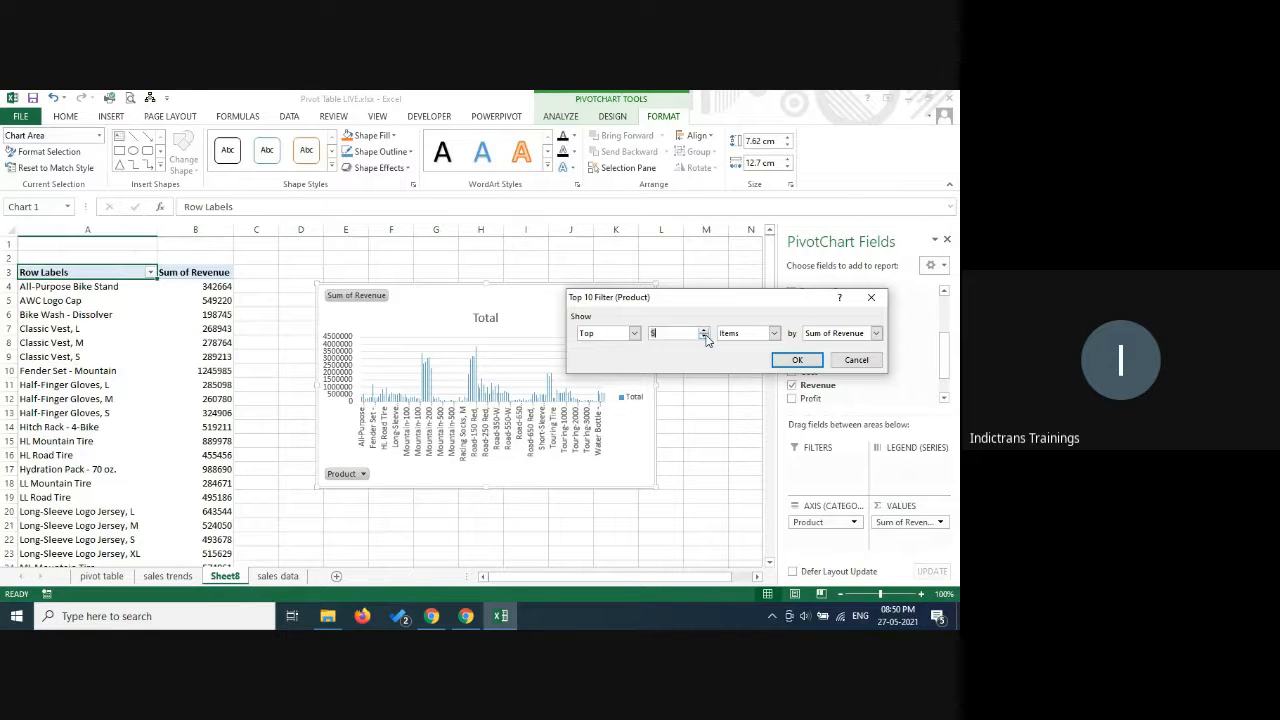
left_click(634, 334)
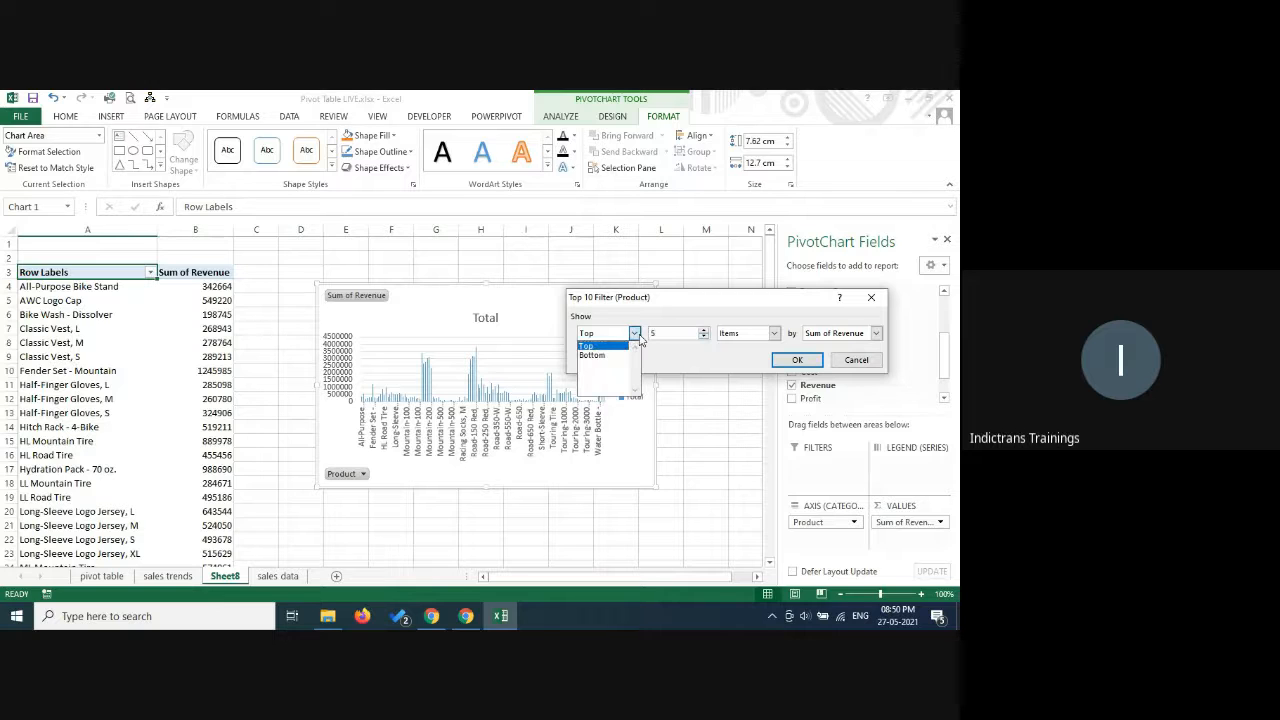
left_click(715, 305)
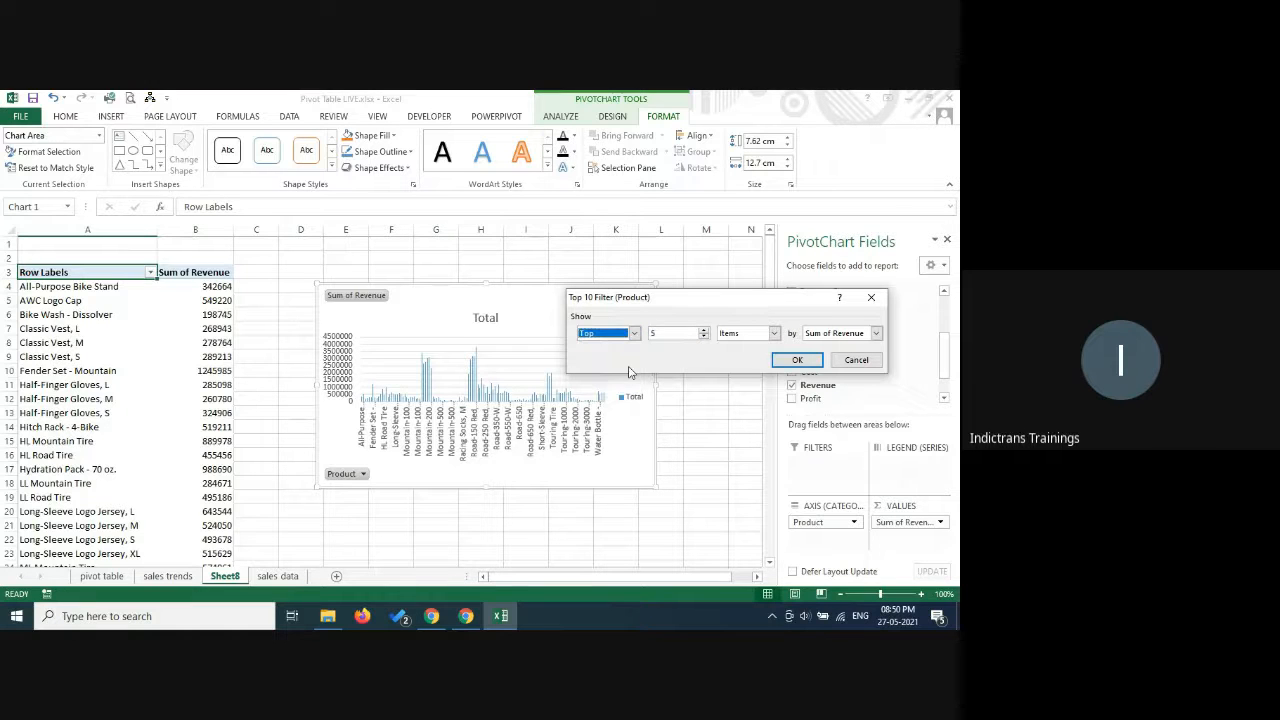
left_click(786, 362)
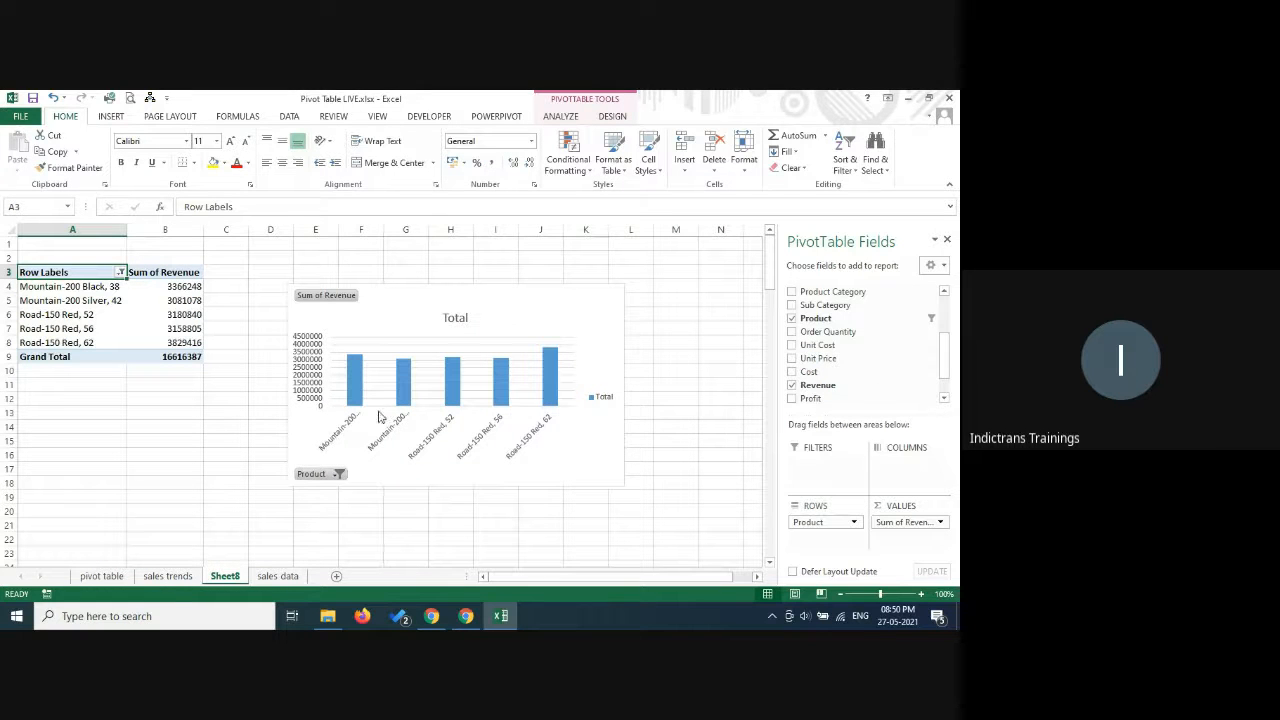
Change the PivotChart to a Clustered Bar type and enlarge it by its upper corner.
left_click(570, 298)
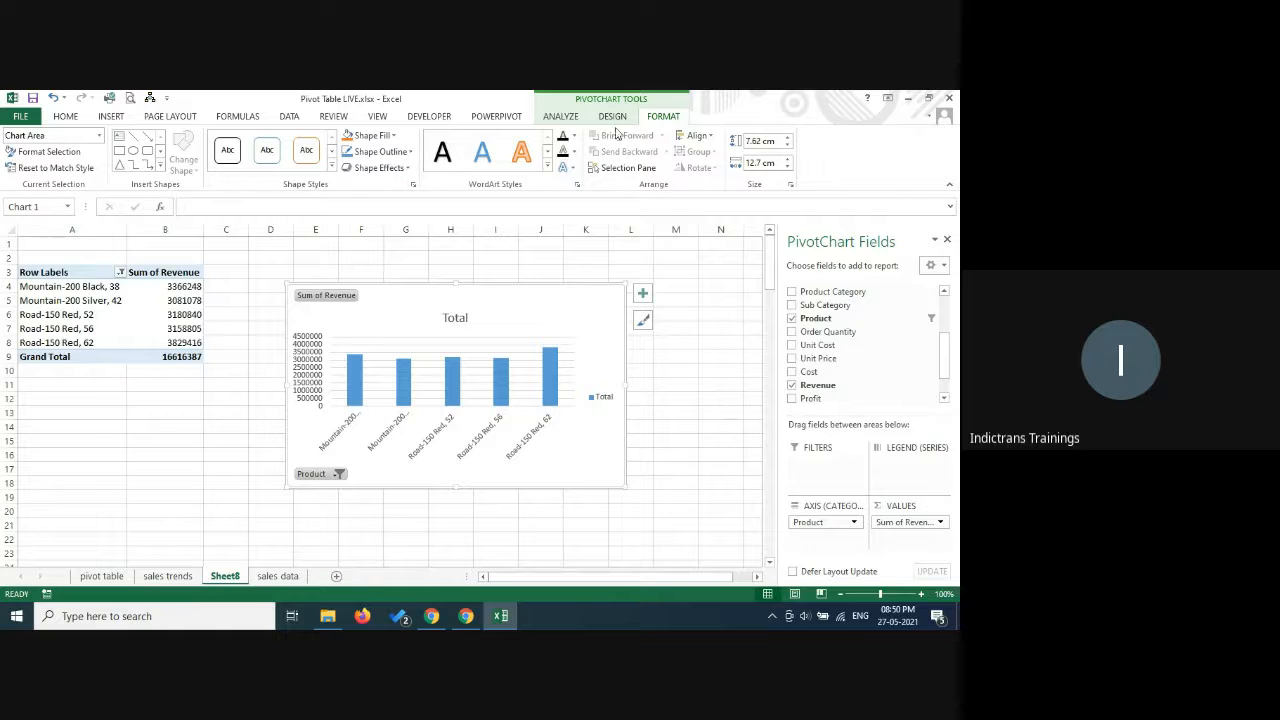
left_click(560, 117)
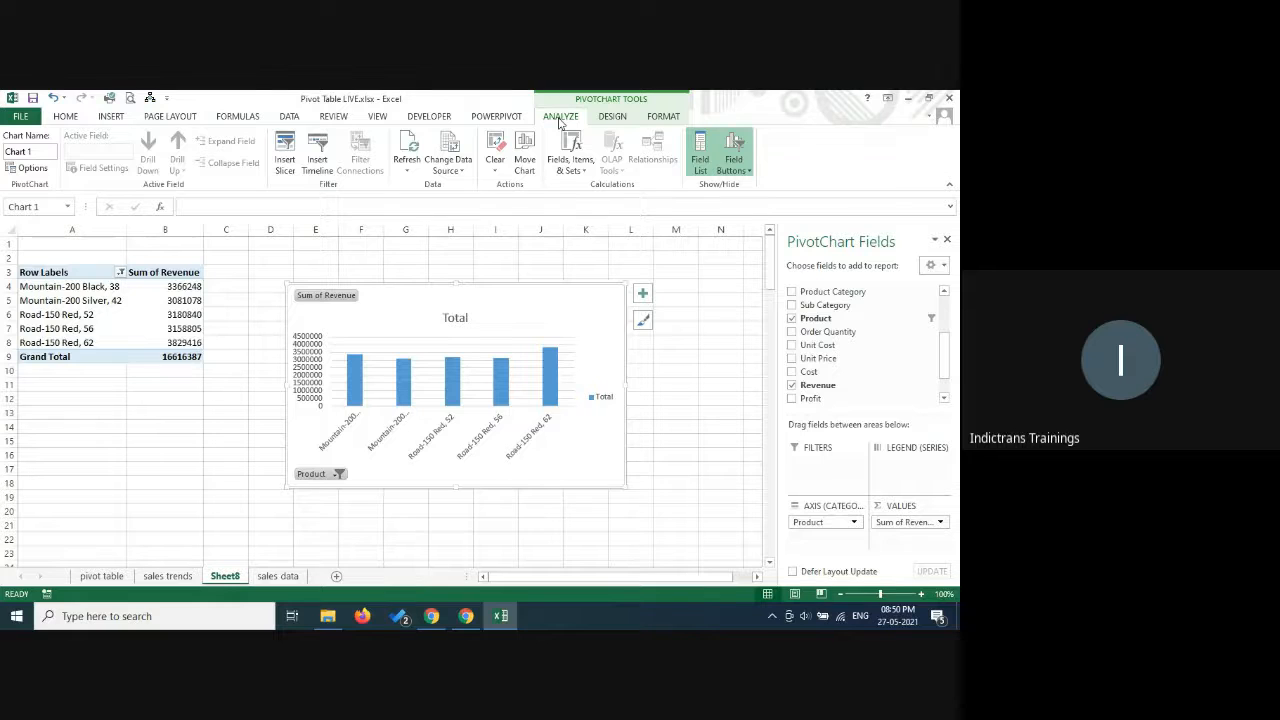
left_click(613, 117)
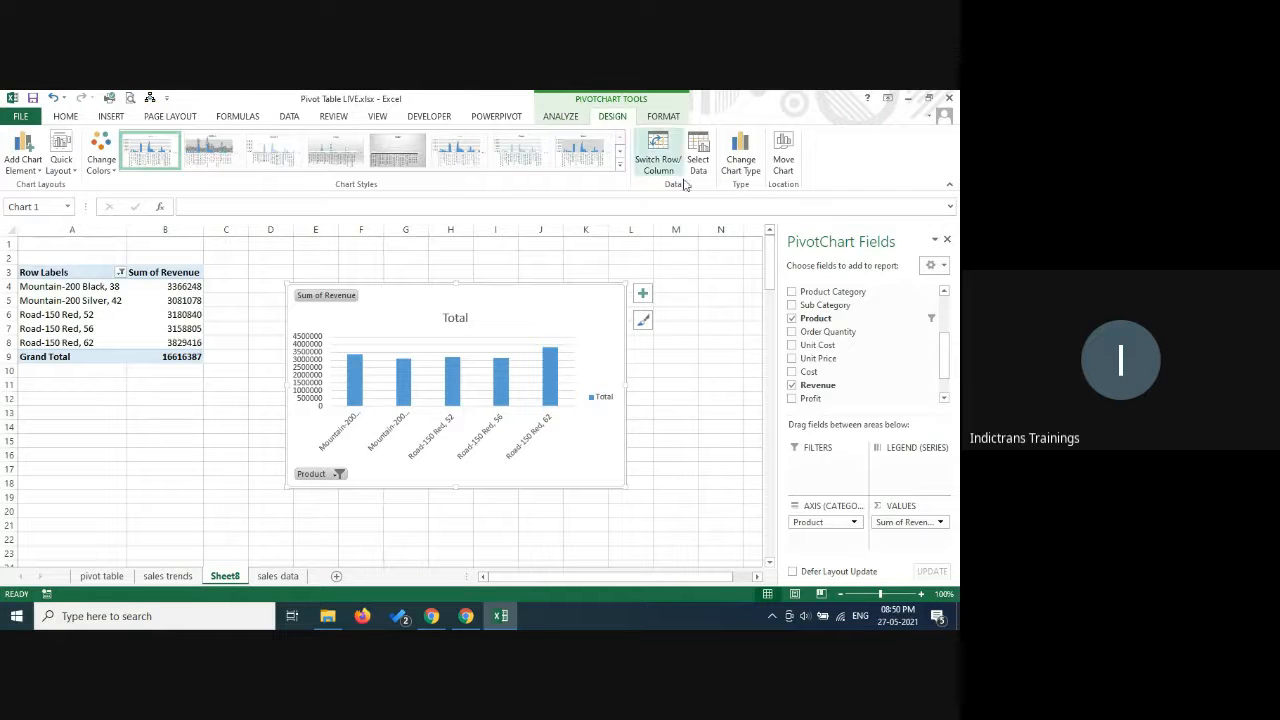
left_click(747, 150)
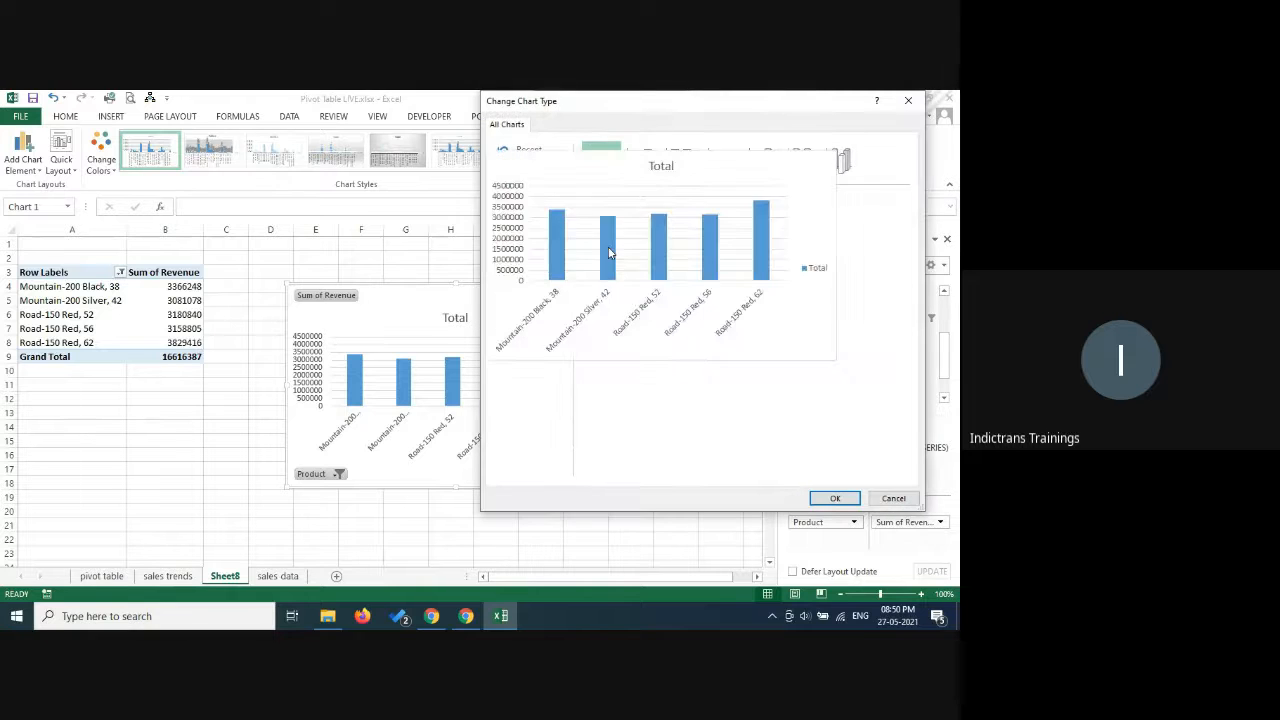
left_click(528, 234)
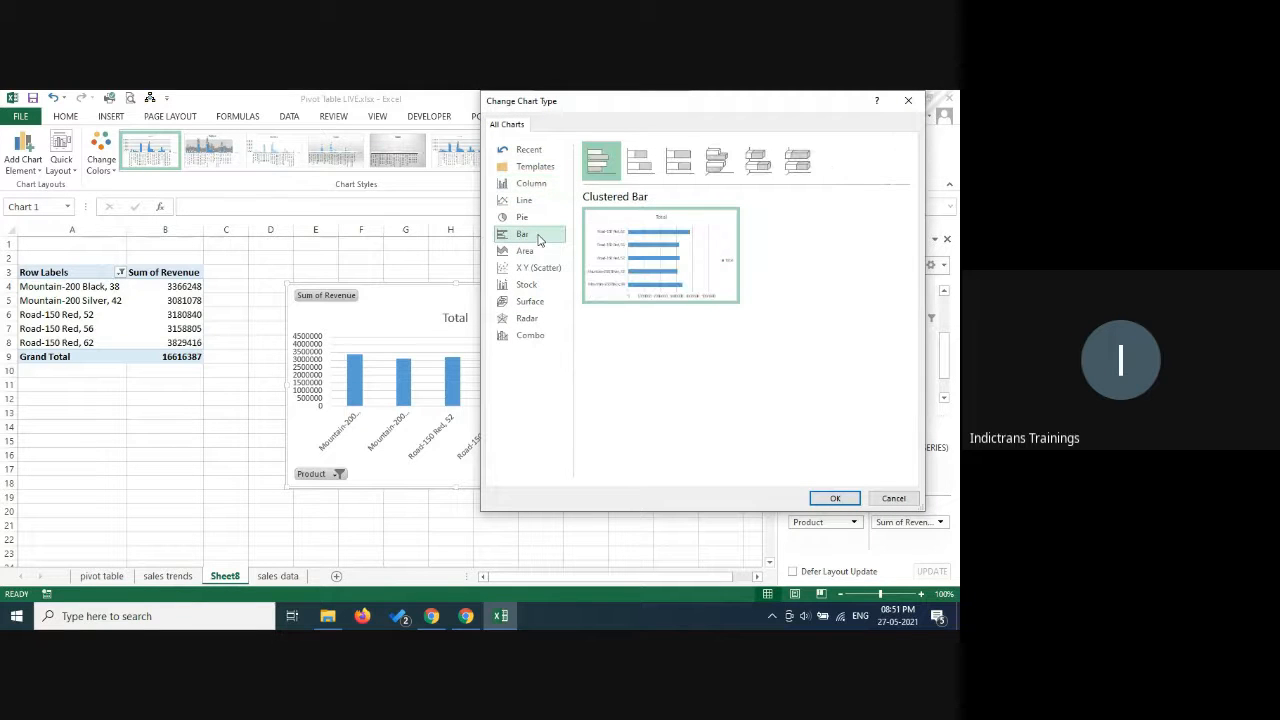
left_click(836, 499)
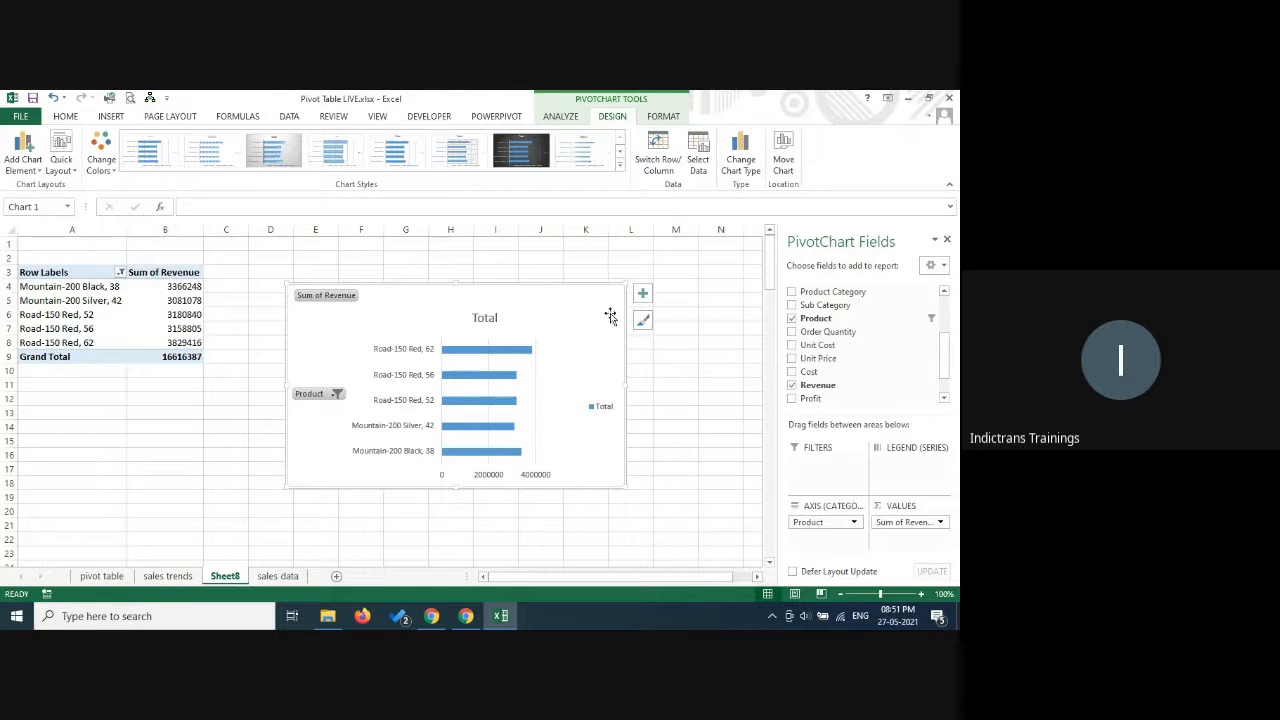
left_click_drag(624, 286, 697, 258)
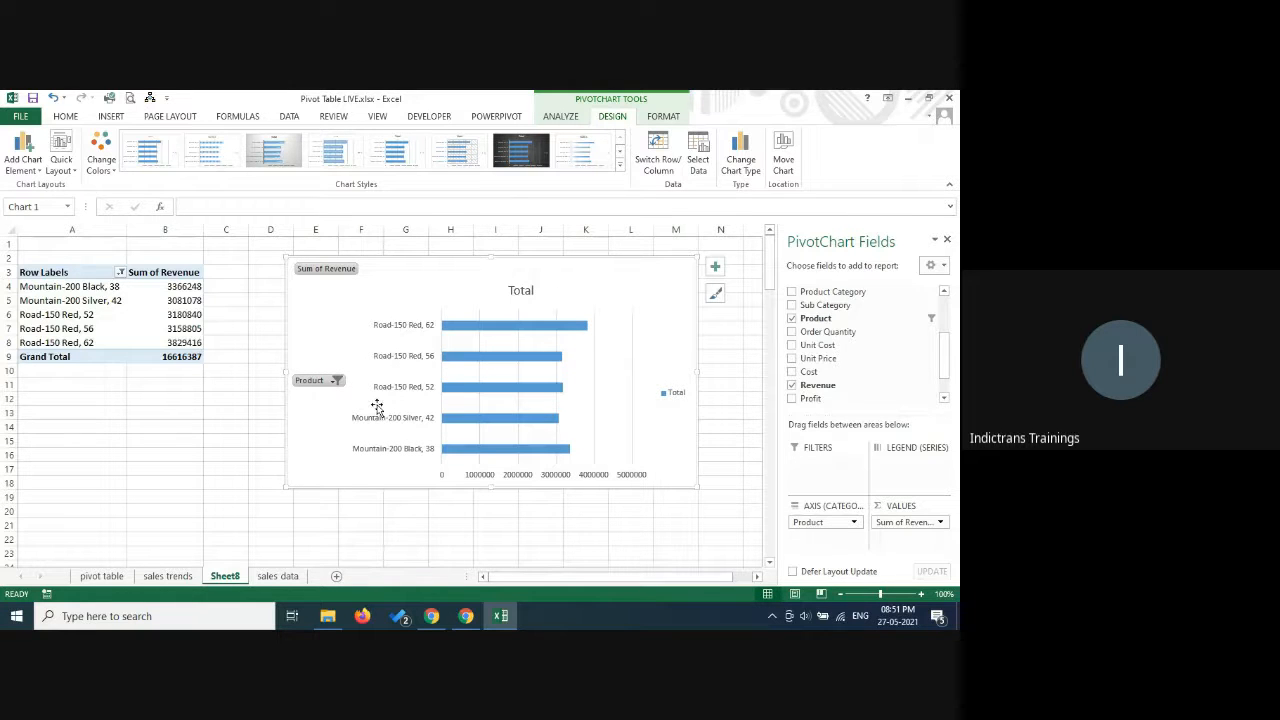
left_click(120, 273)
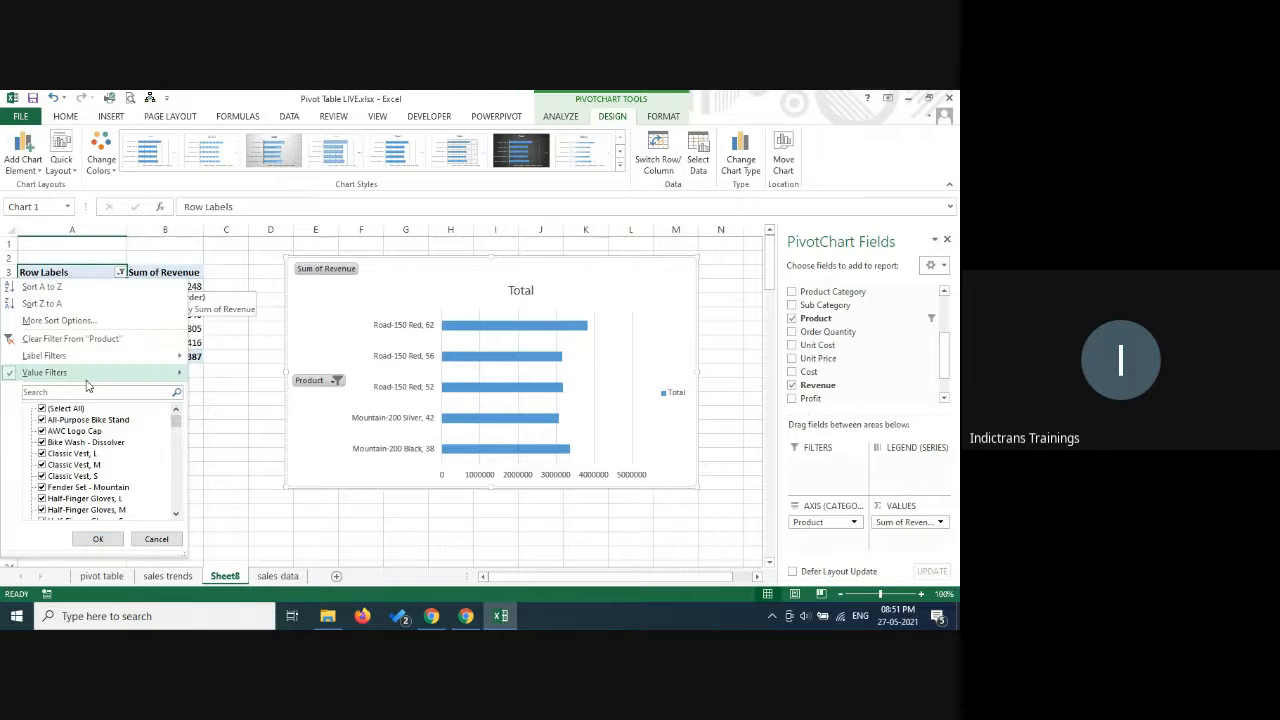
mouse_move(86, 378)
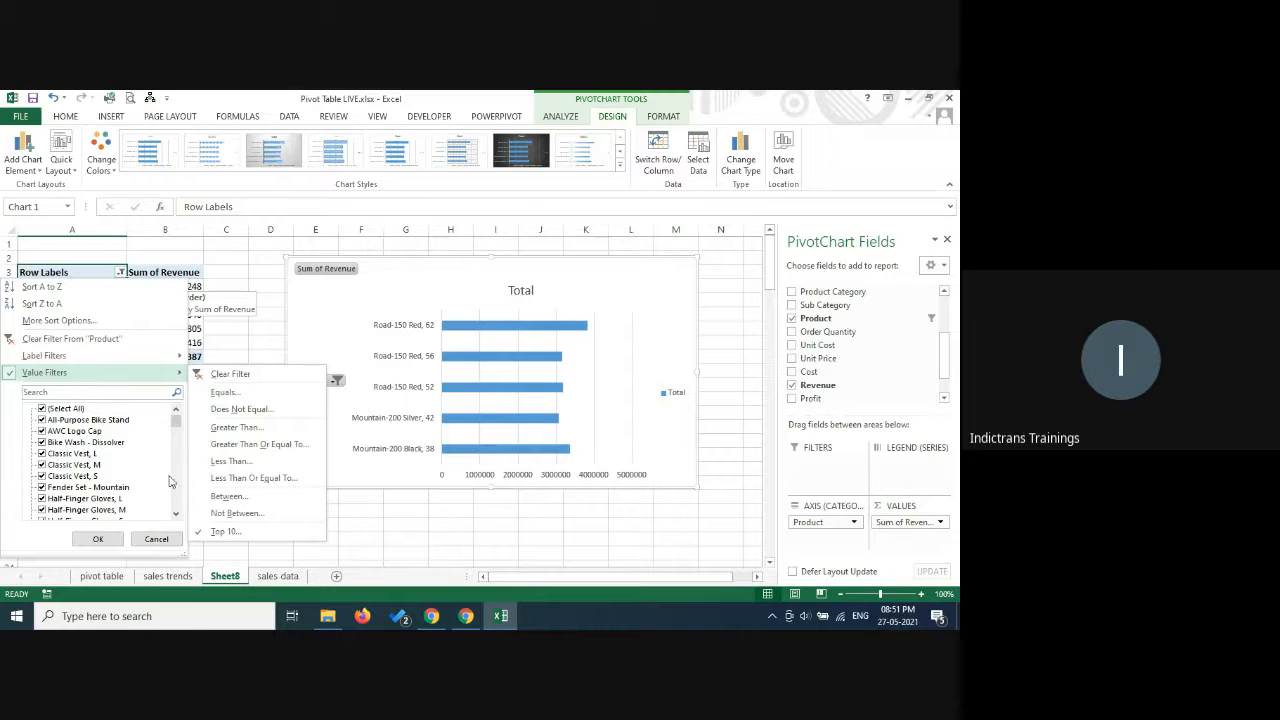
left_click(229, 531)
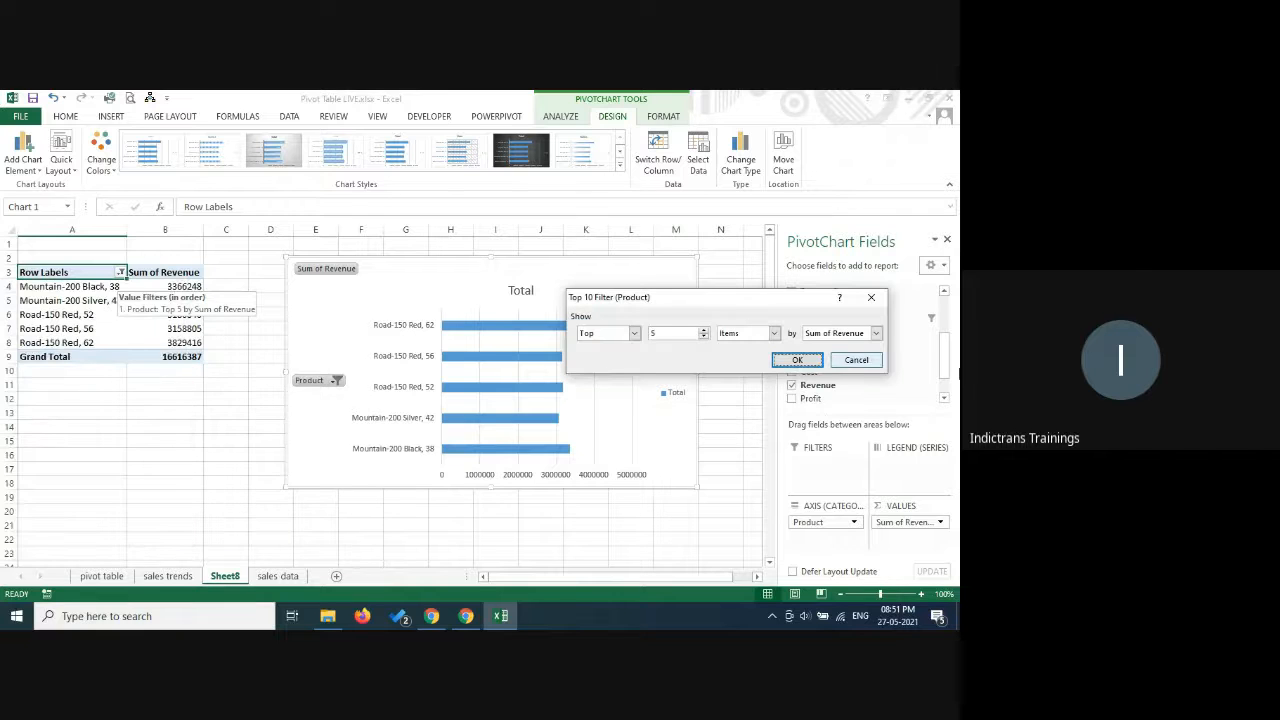
left_click(866, 363)
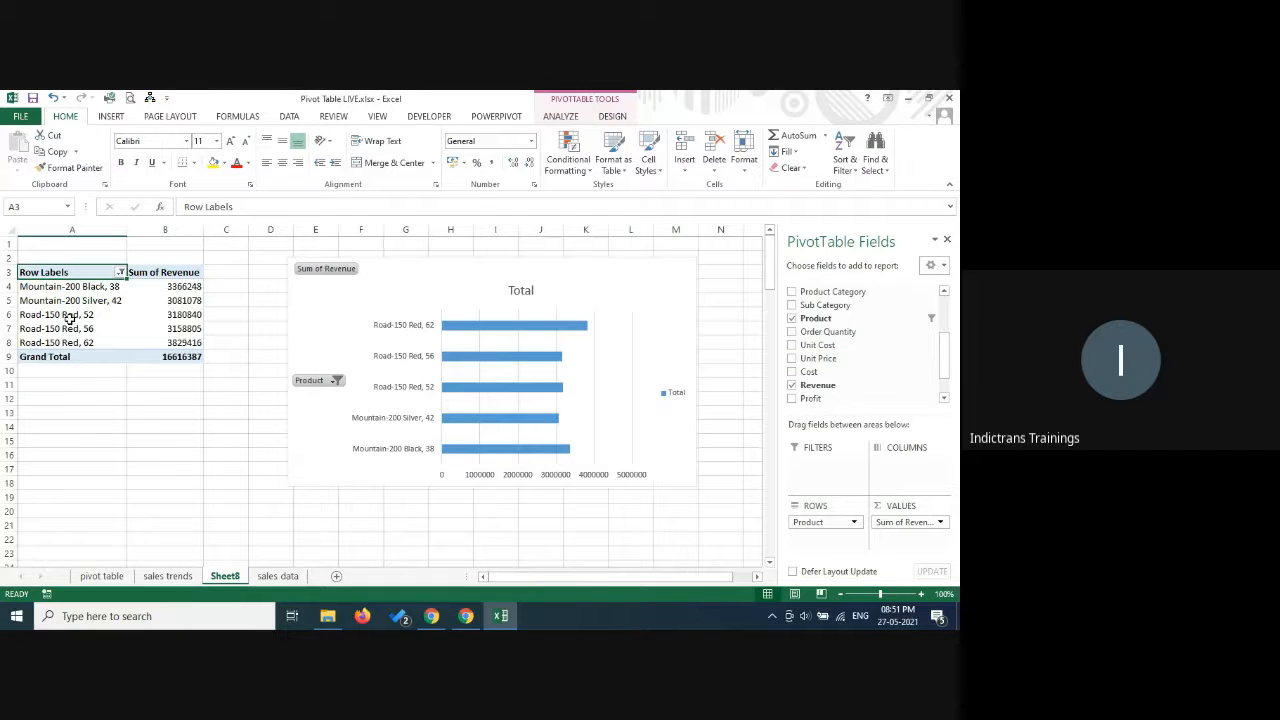
Sort the pivot table's products in descending order by Sum of Revenue.
left_click(121, 272)
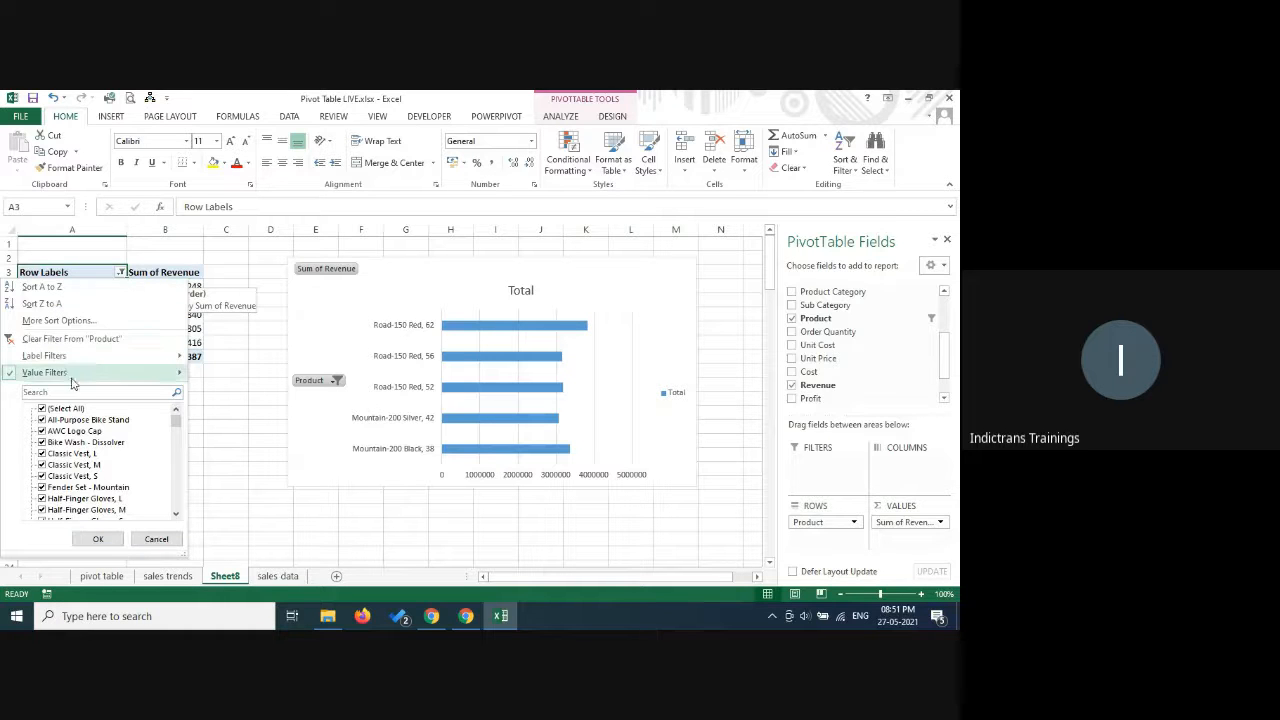
left_click(78, 322)
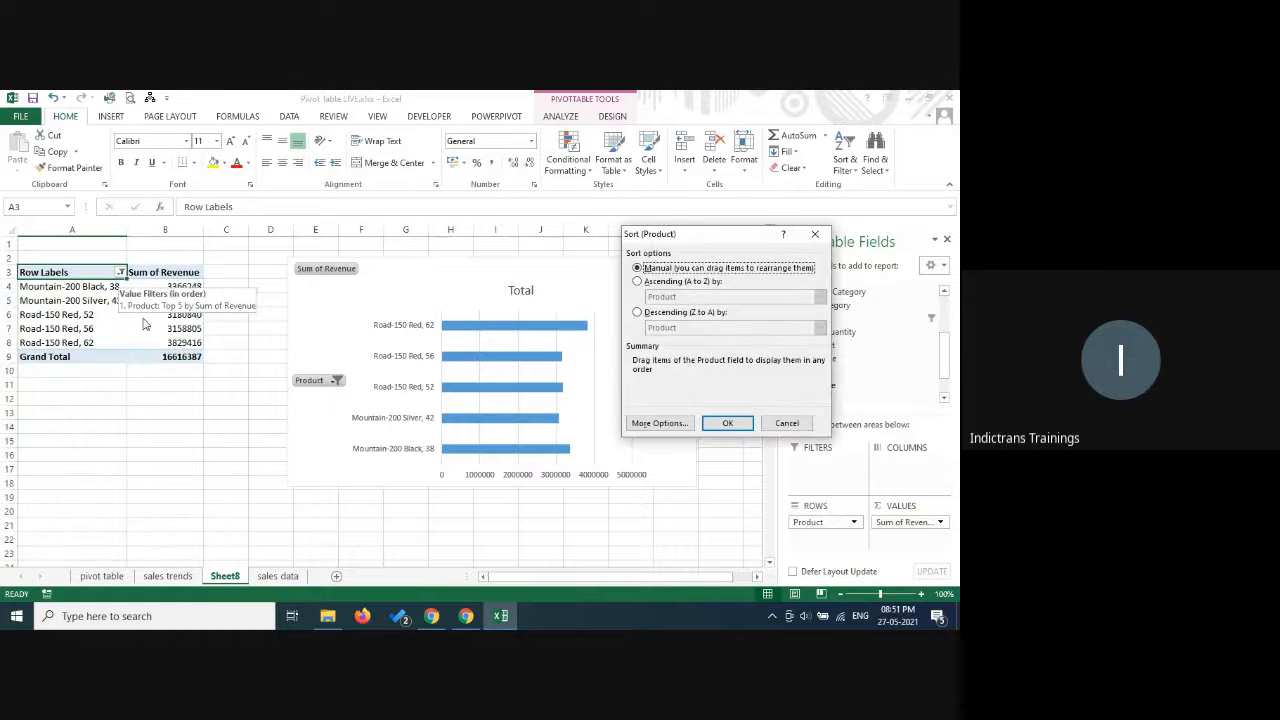
left_click(668, 313)
left_click(688, 329)
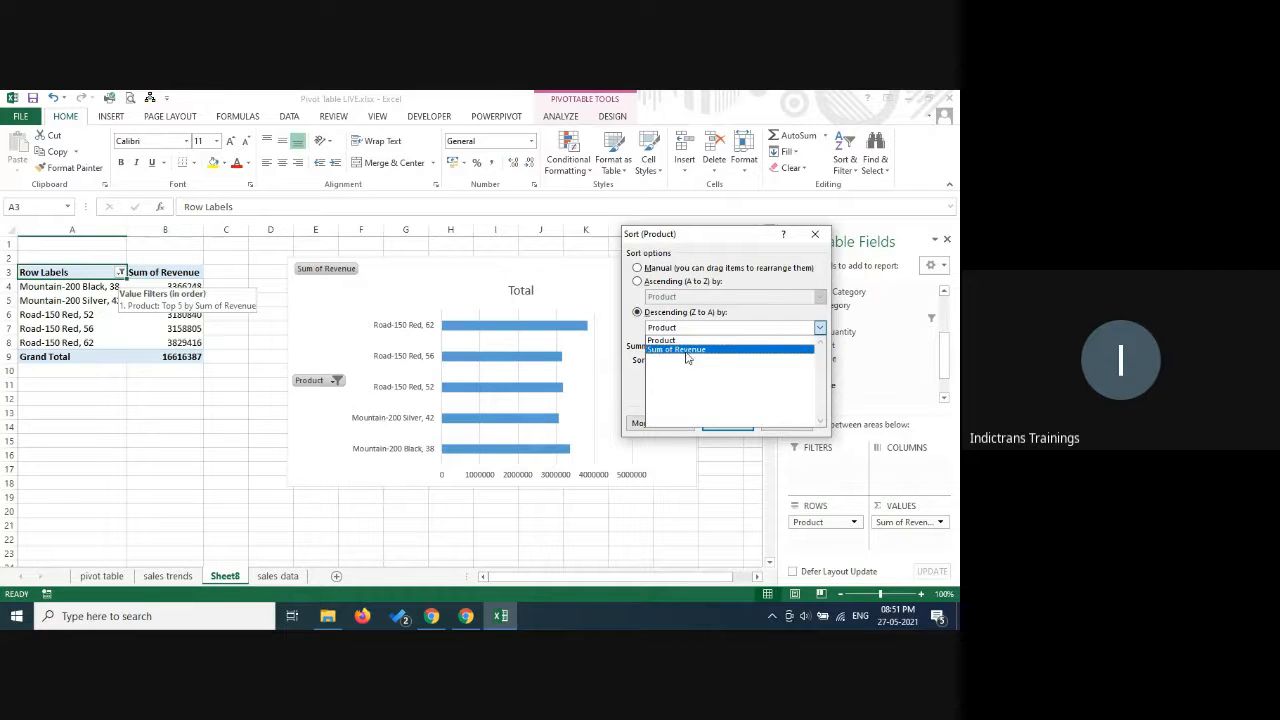
left_click(686, 351)
left_click(727, 426)
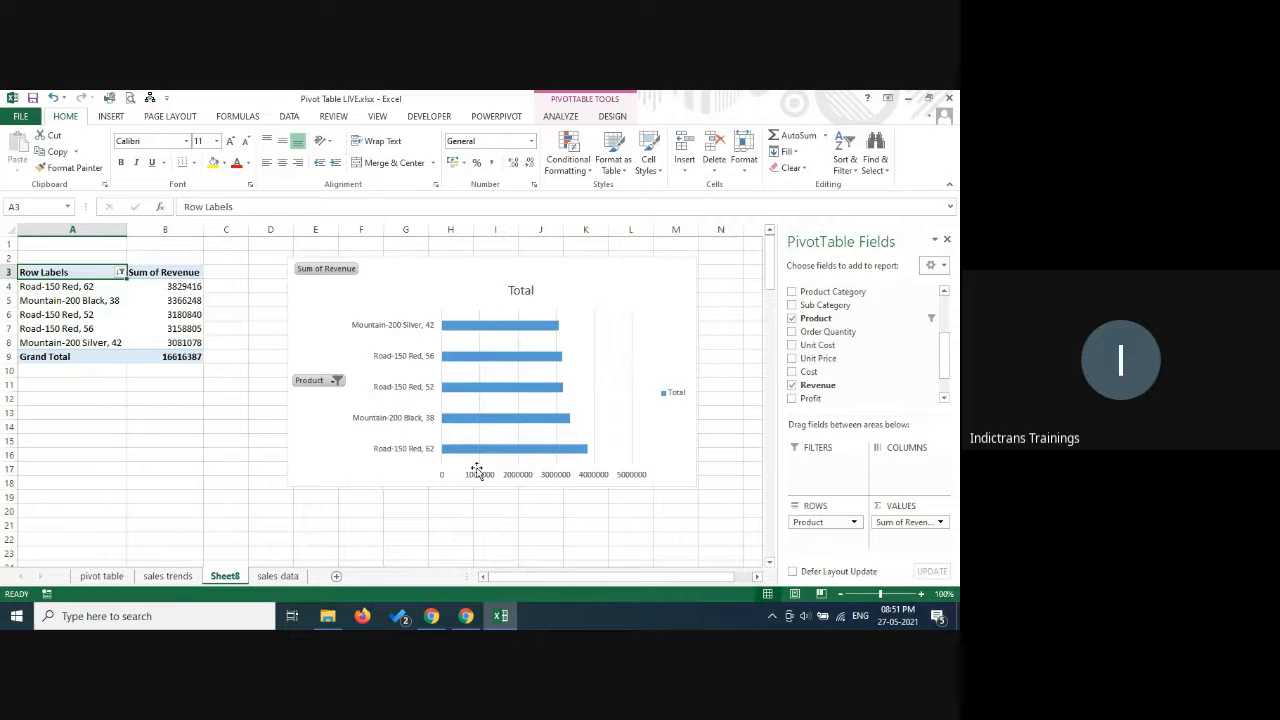
Sort the pivot table's products in ascending order by Sum of Revenue.
left_click(120, 273)
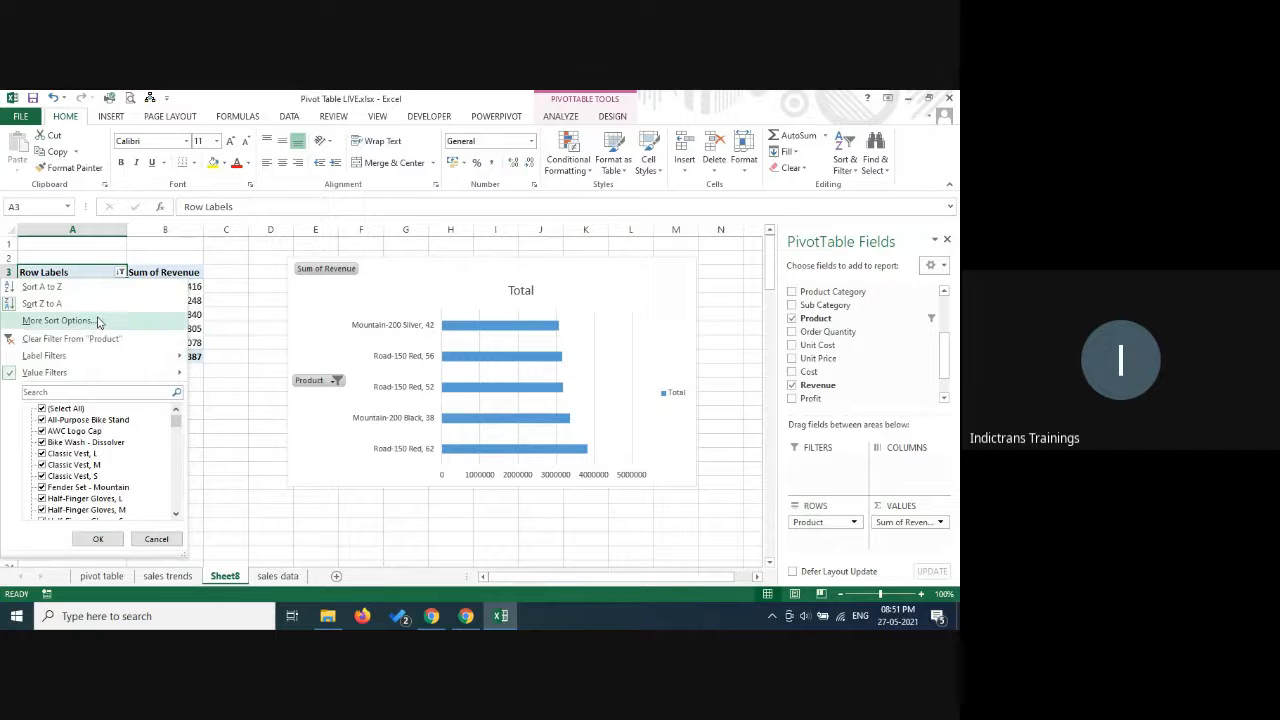
left_click(59, 320)
left_click(668, 283)
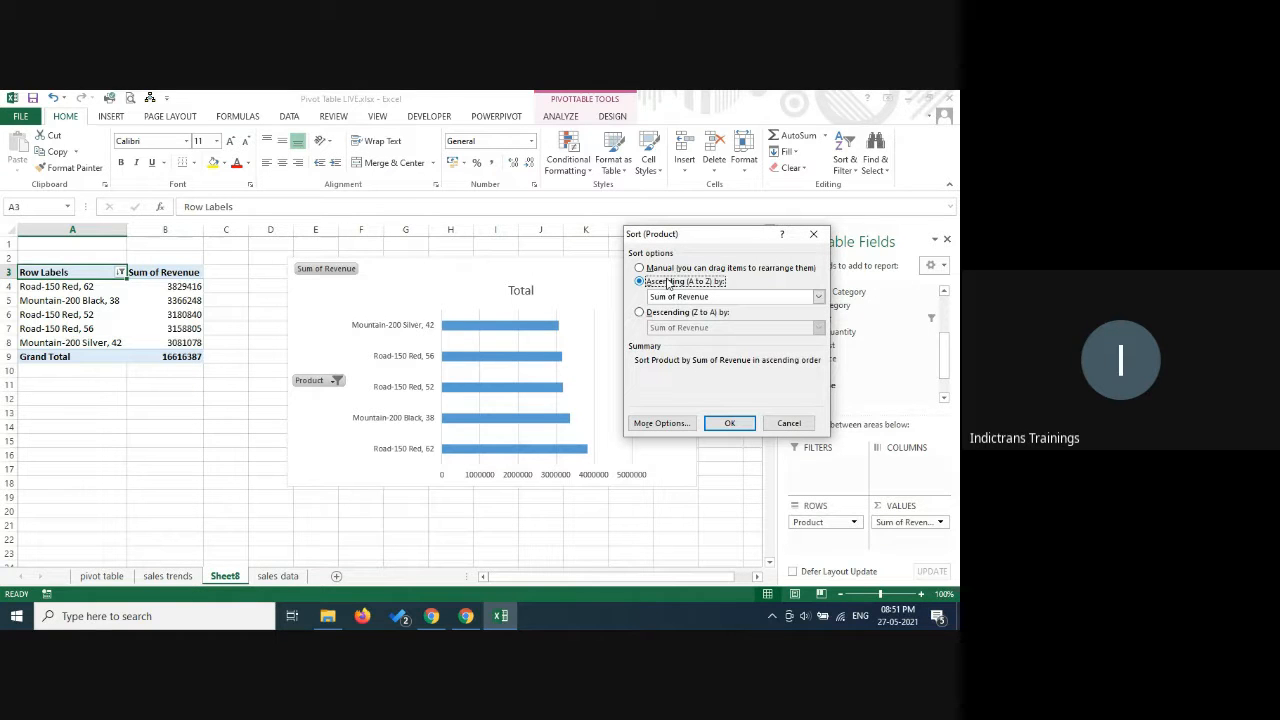
left_click(676, 297)
left_click(678, 318)
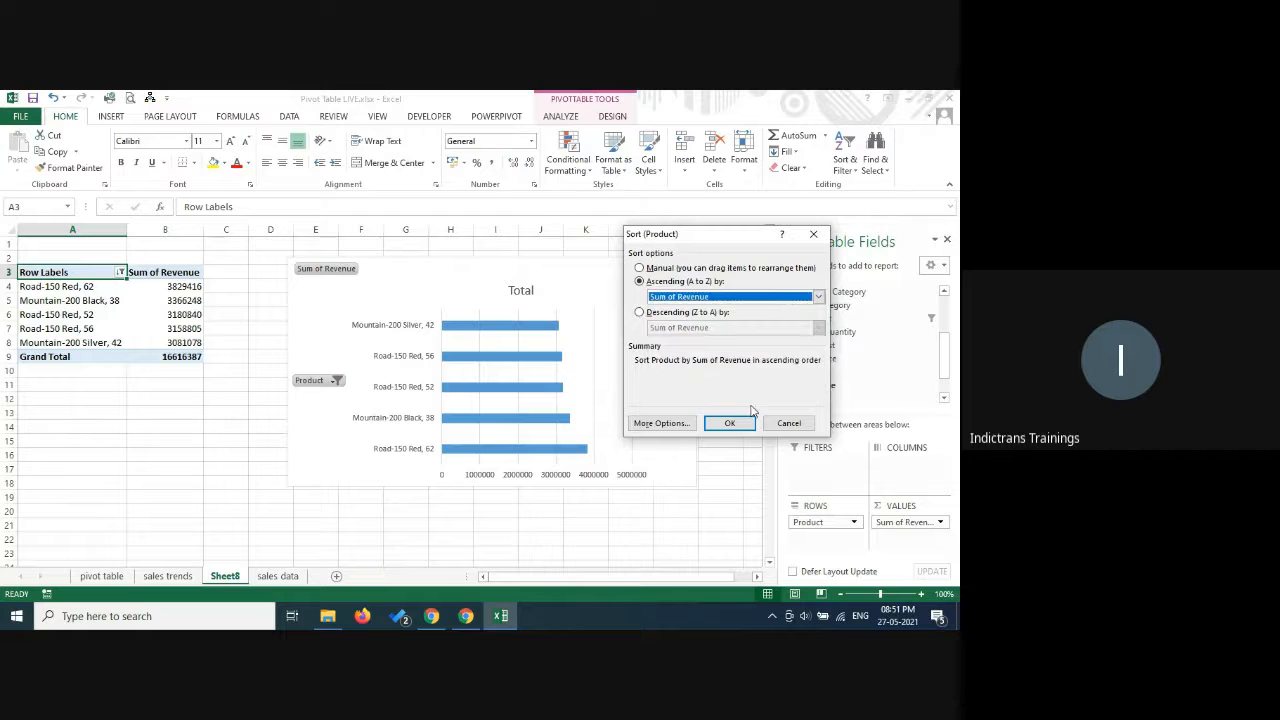
left_click(729, 423)
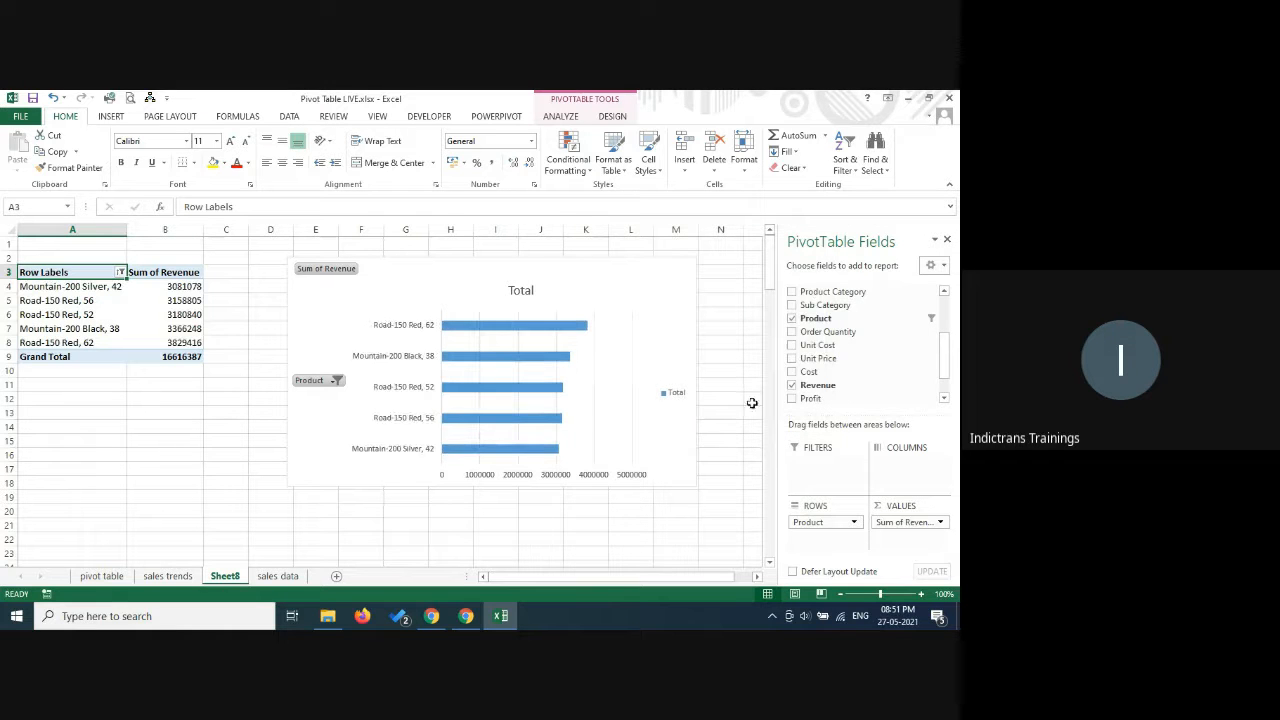
Move the PivotChart down beside the pivot table and remove its legend, gridlines and chart title.
left_click_drag(511, 260, 449, 297)
left_click(655, 310)
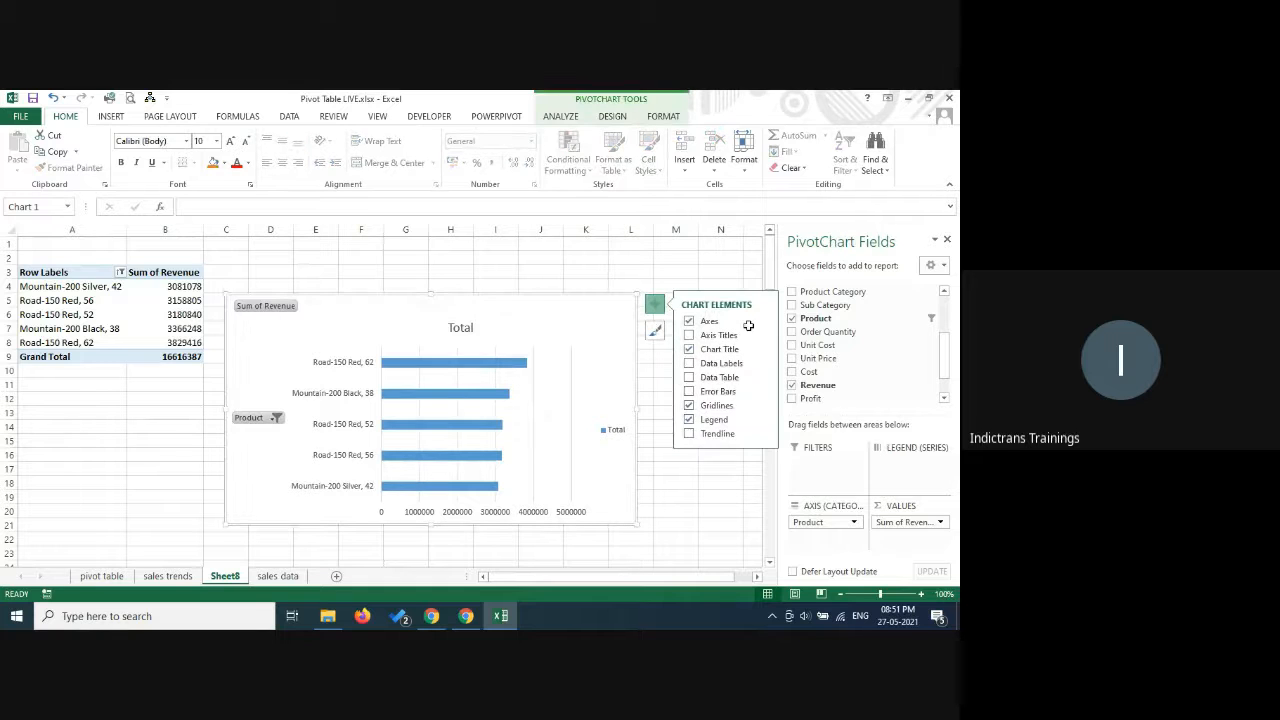
left_click(712, 419)
left_click(712, 406)
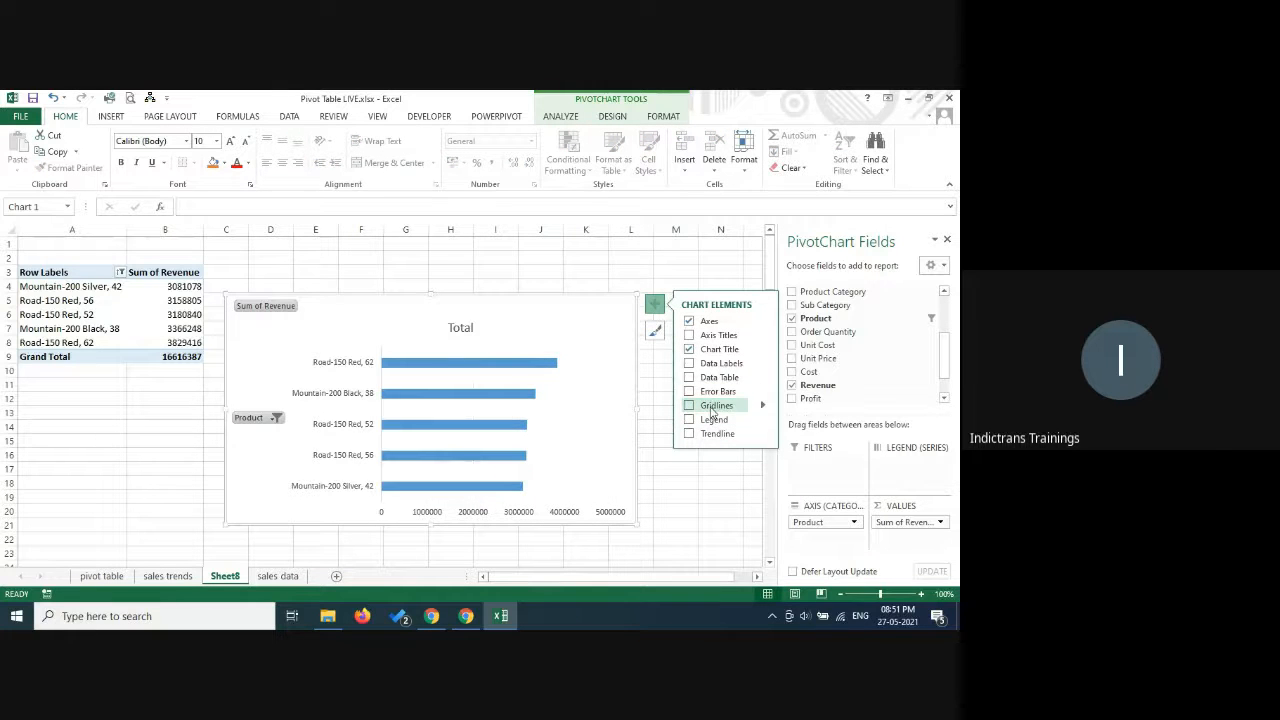
left_click(708, 350)
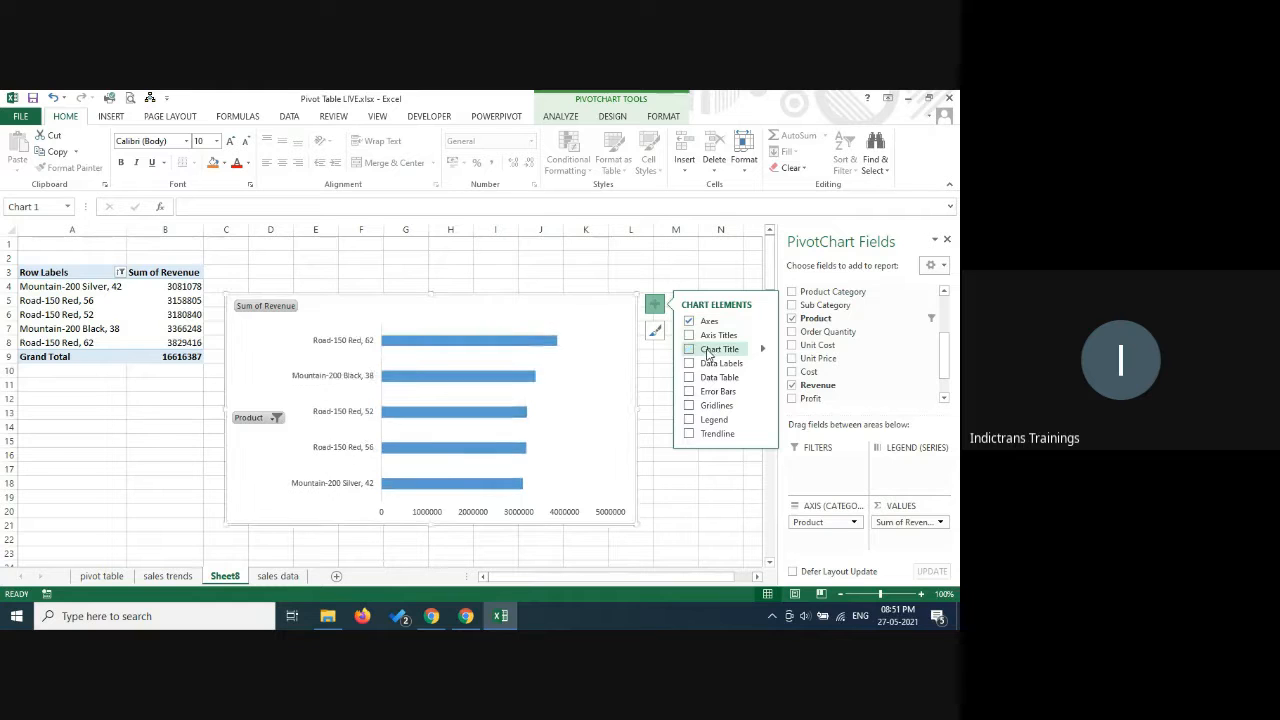
left_click(621, 271)
Add the Country field to the pivot table's columns.
left_click(165, 314)
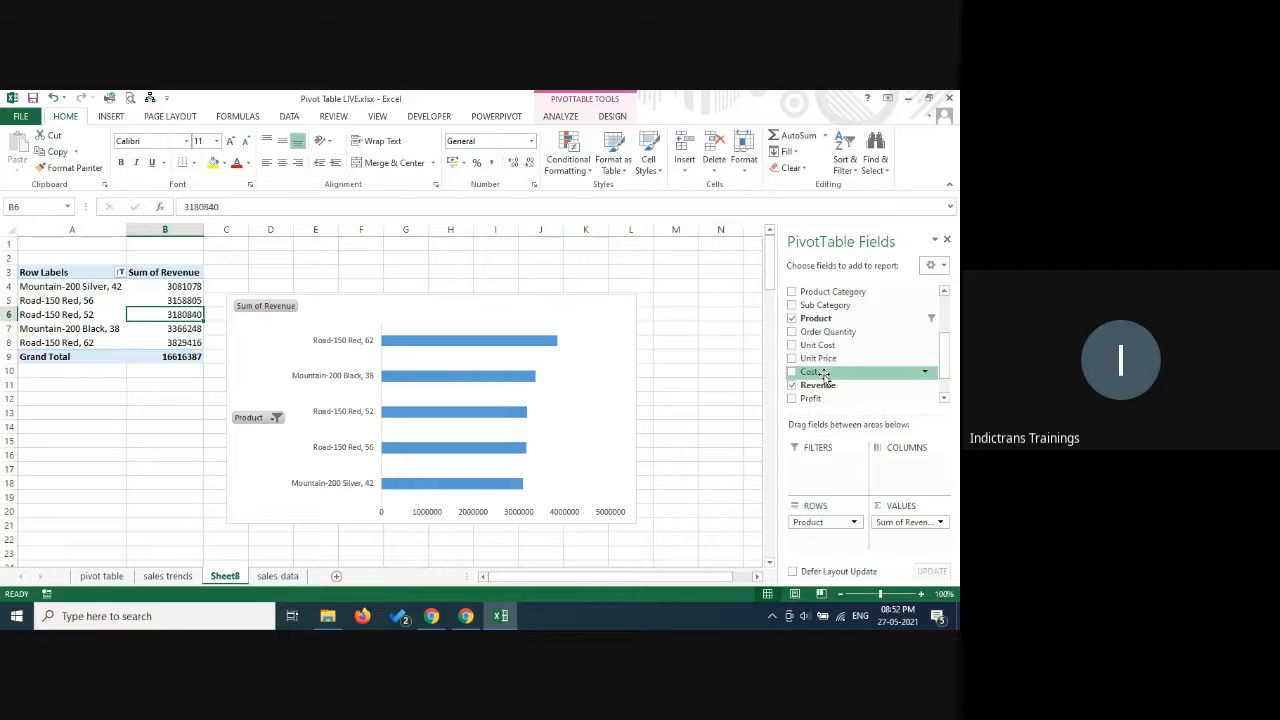
mouse_move(946, 366)
left_mouse_down()
mouse_move(952, 397)
mouse_move(955, 350)
left_mouse_up()
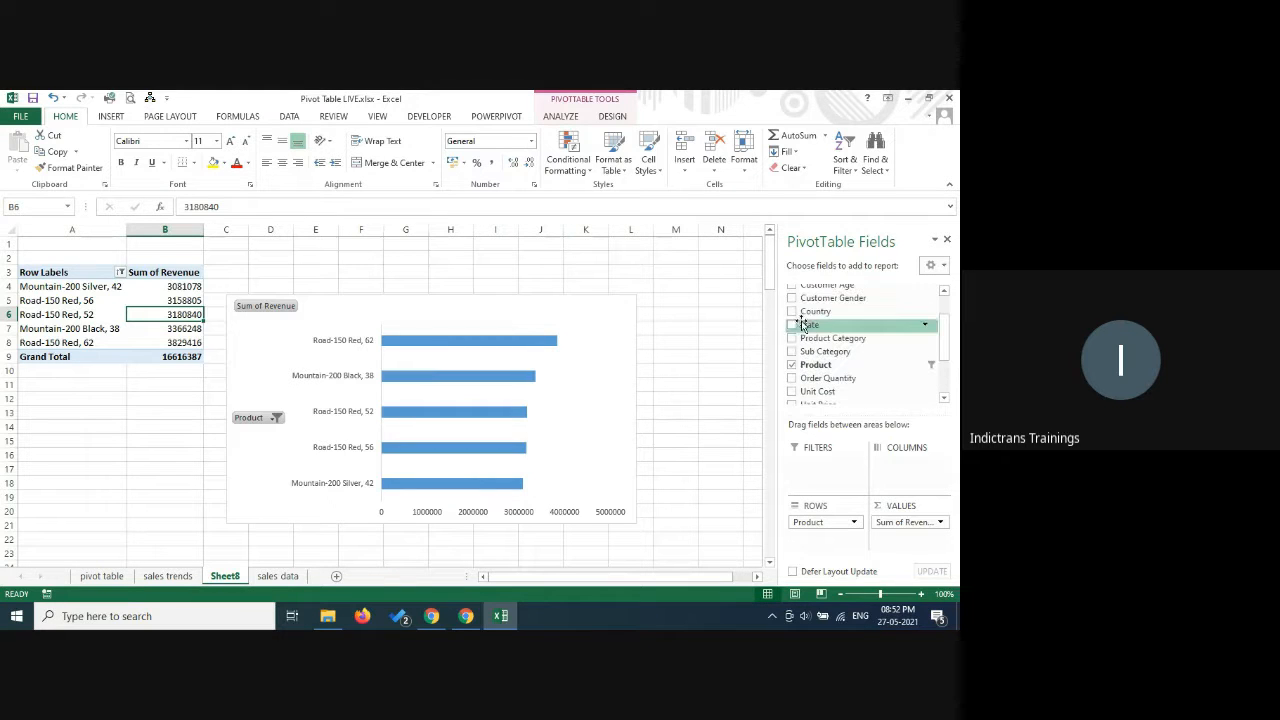
left_click_drag(792, 315, 897, 472)
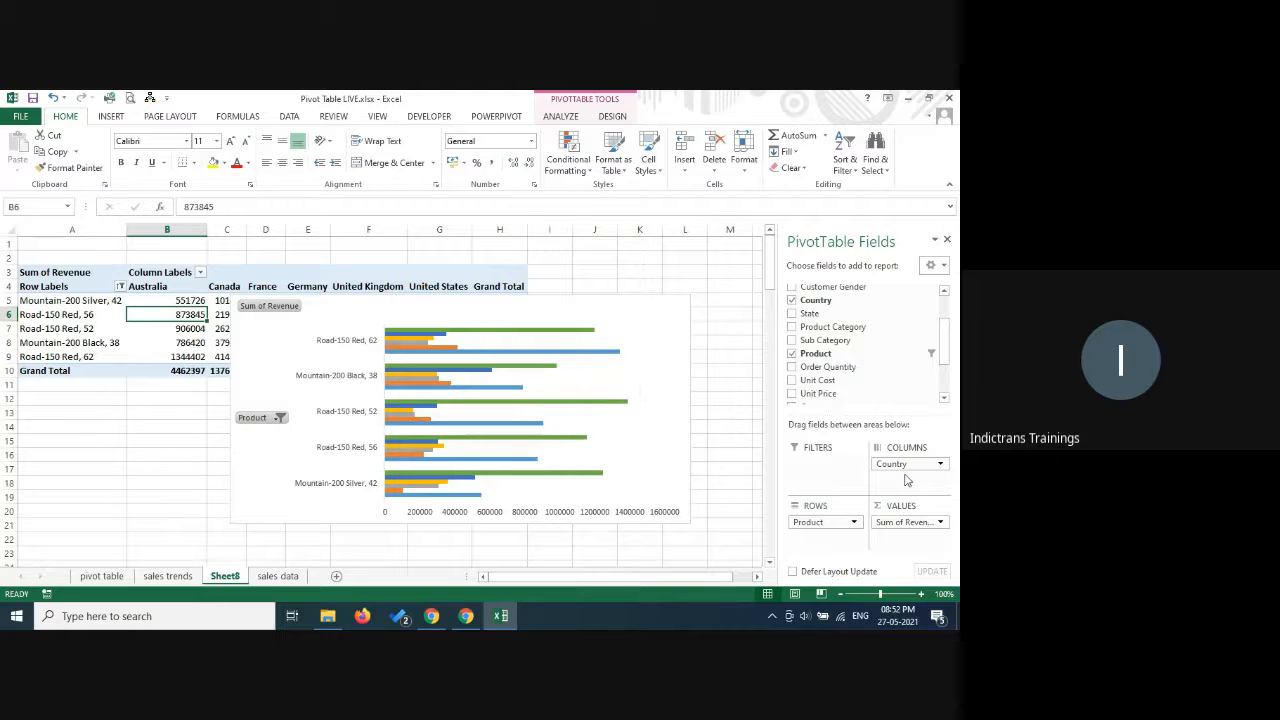
Try Country below Product in the pivot table's rows, and return it to the columns.
left_click_drag(905, 466, 824, 555)
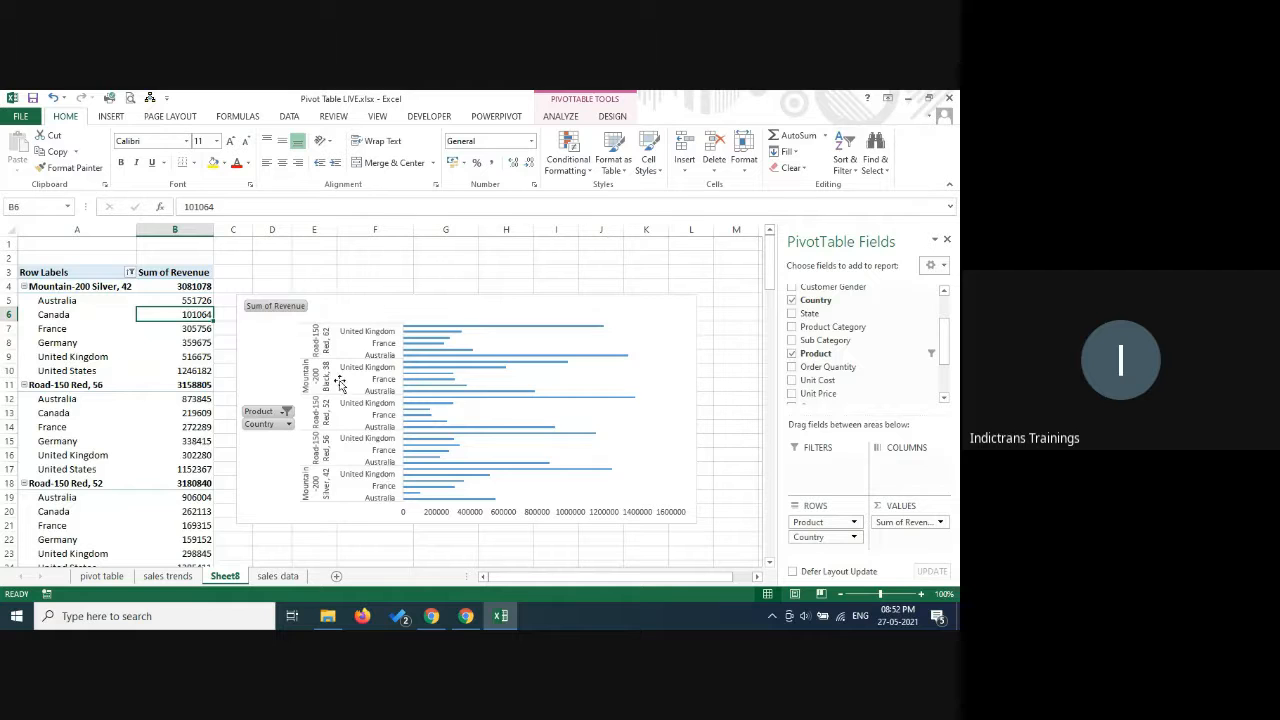
left_click_drag(814, 537, 904, 482)
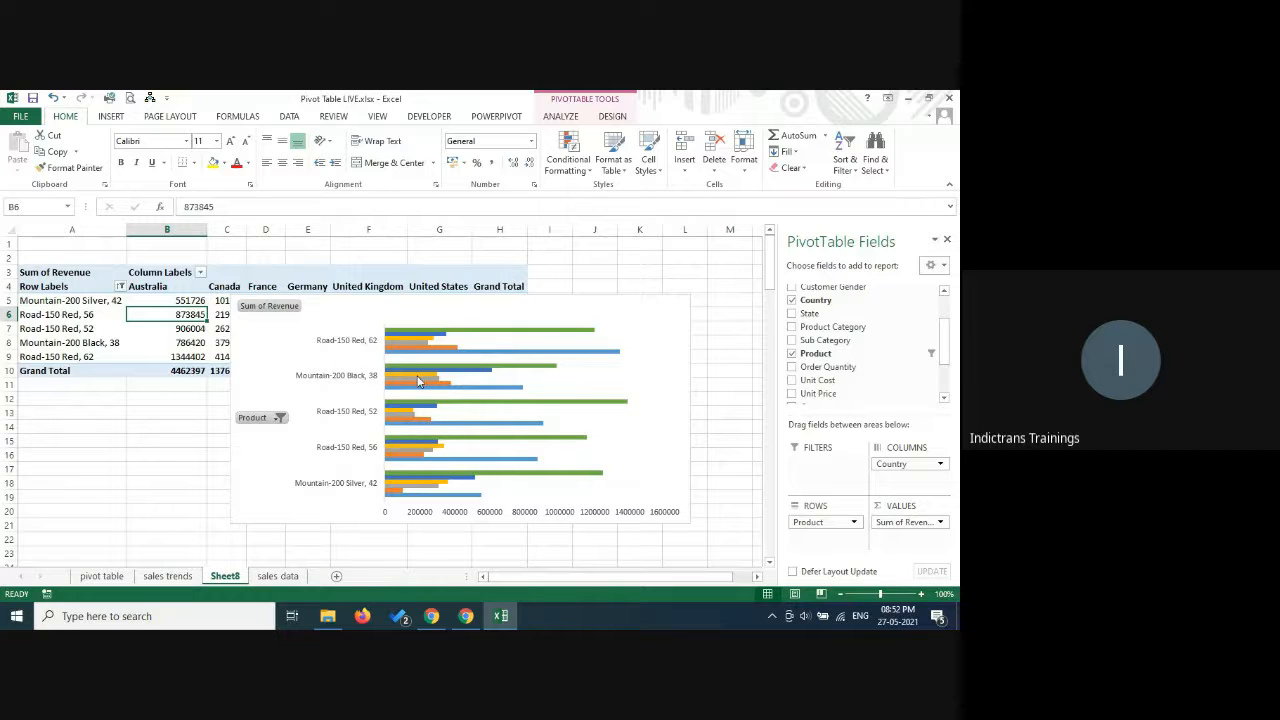
Change the PivotChart to the Clustered Column type.
left_click(613, 310)
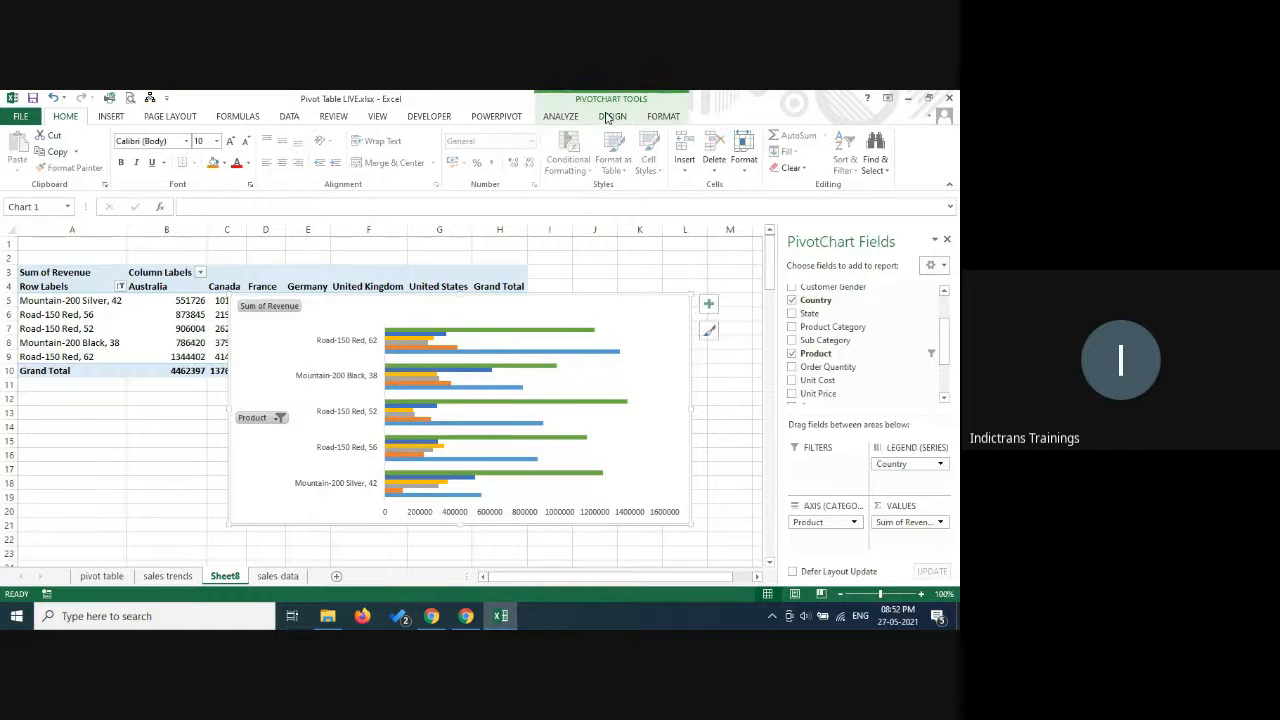
left_click(610, 117)
left_click(745, 165)
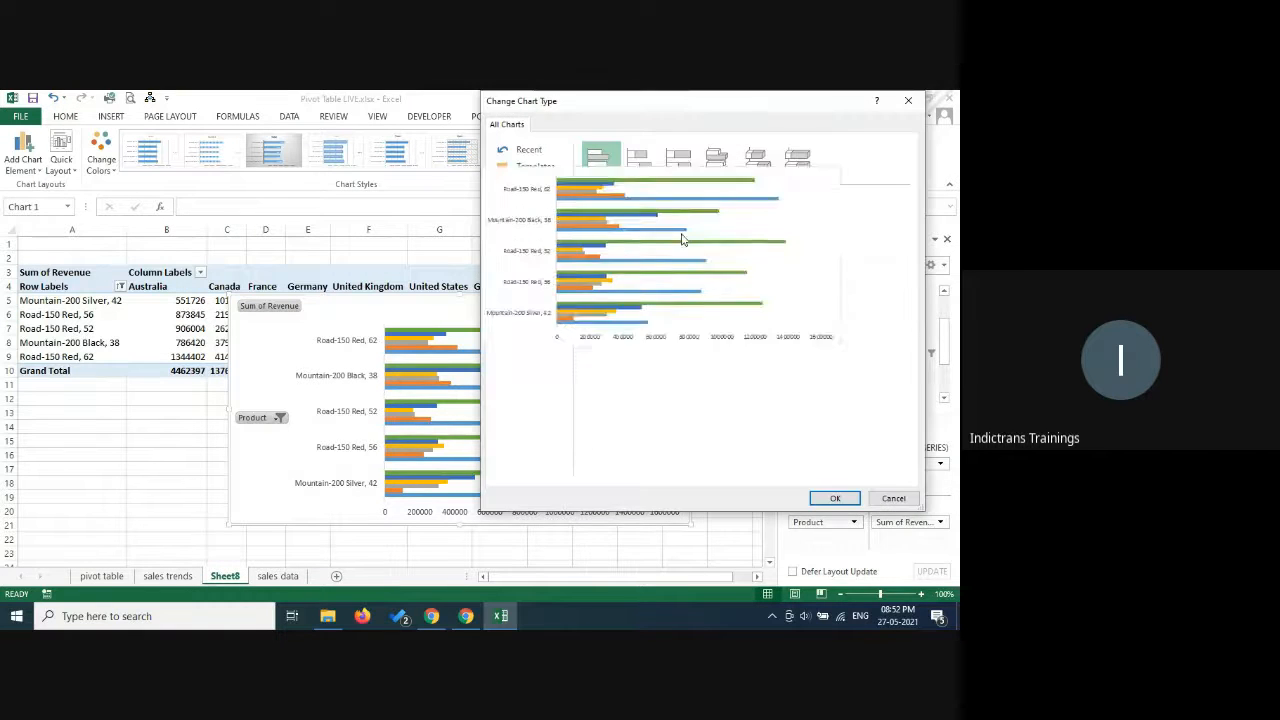
left_click(527, 184)
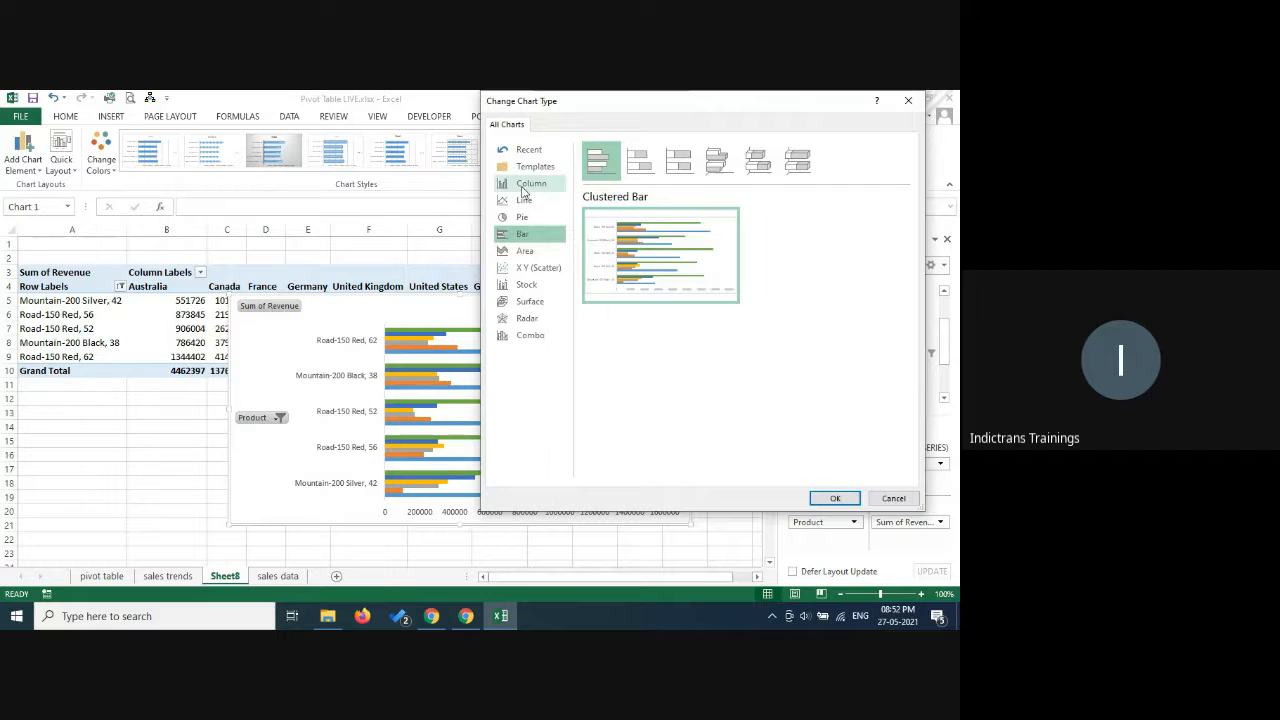
left_click(835, 498)
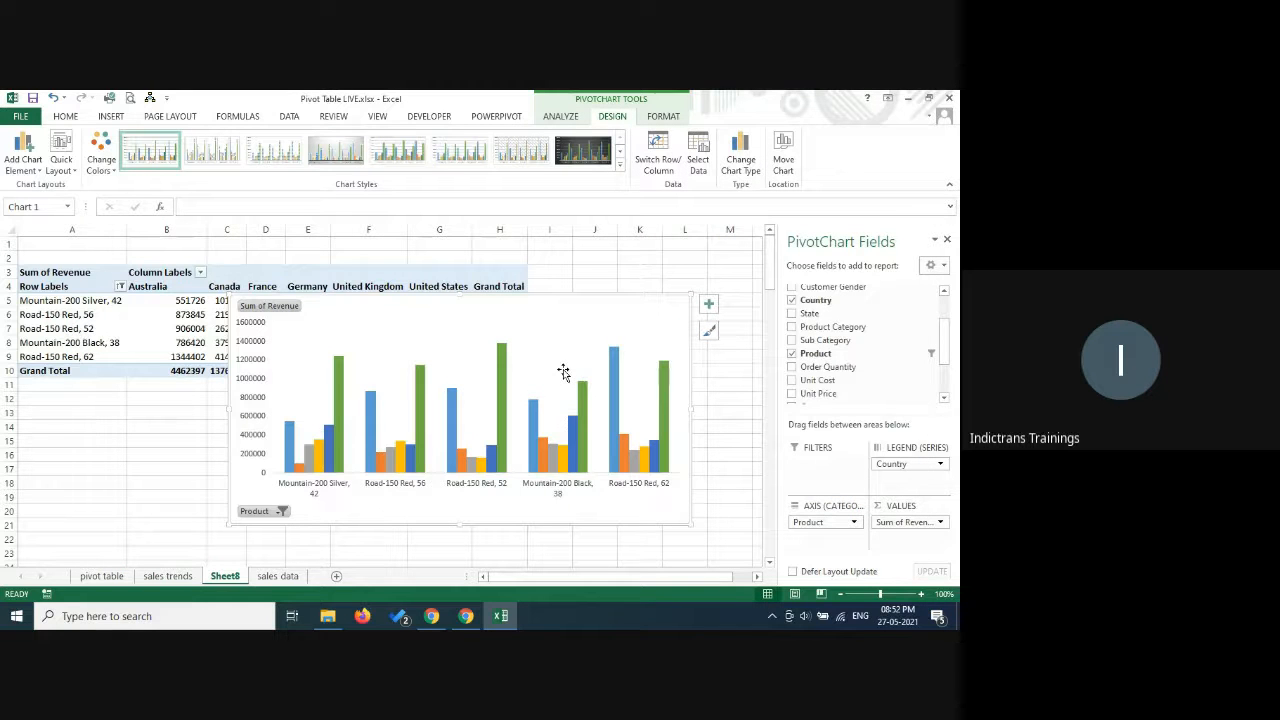
Change the PivotChart to the Stacked Column type.
left_click(736, 165)
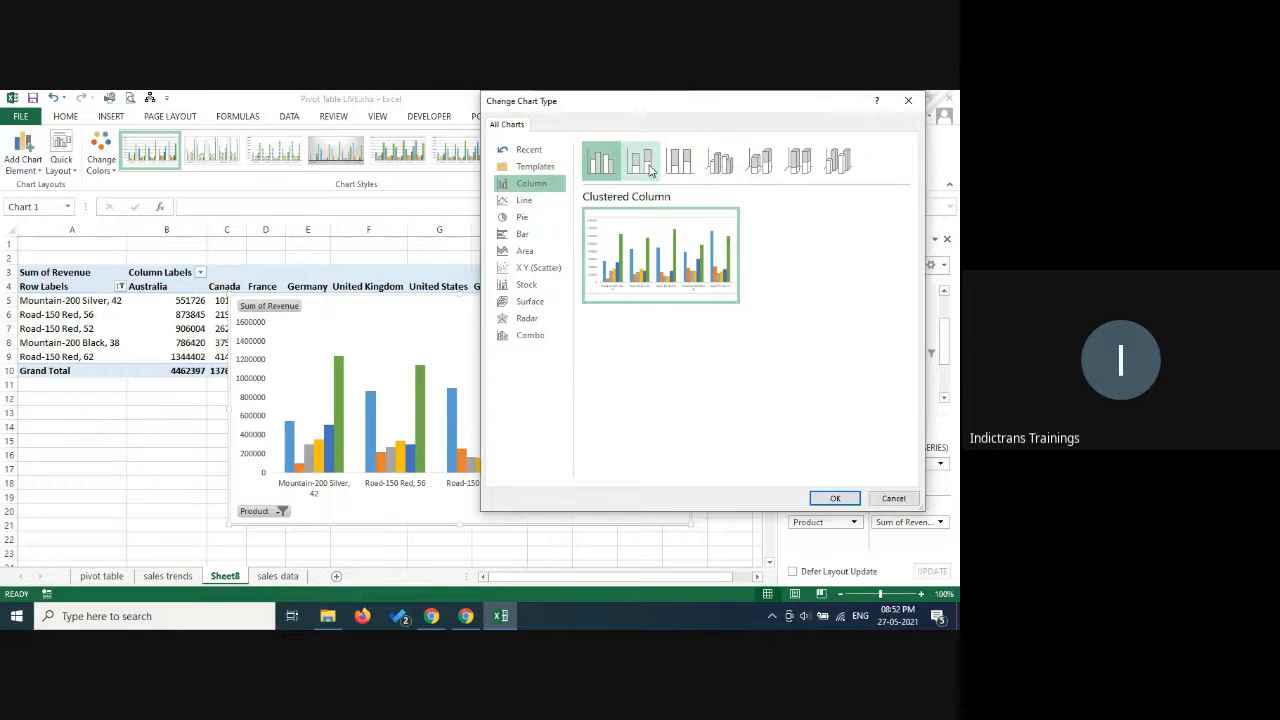
left_click(642, 162)
left_click(833, 497)
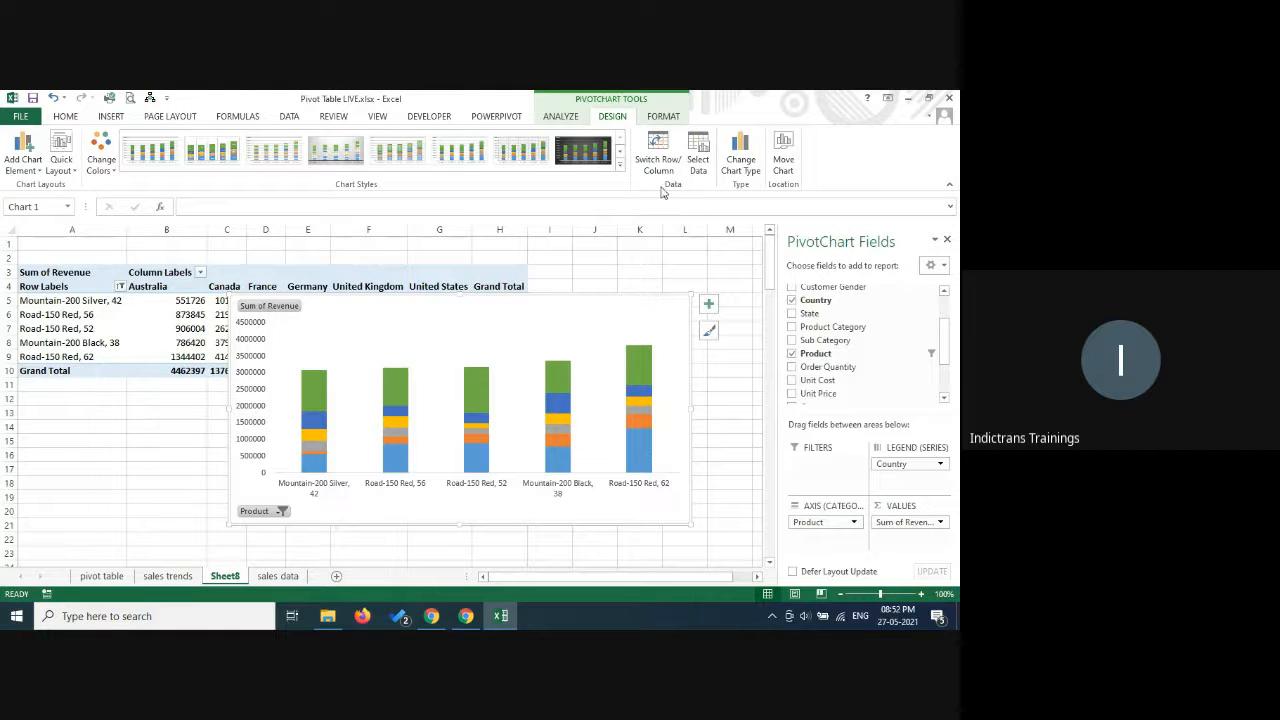
Change the PivotChart to the Stacked Bar type.
left_click(740, 162)
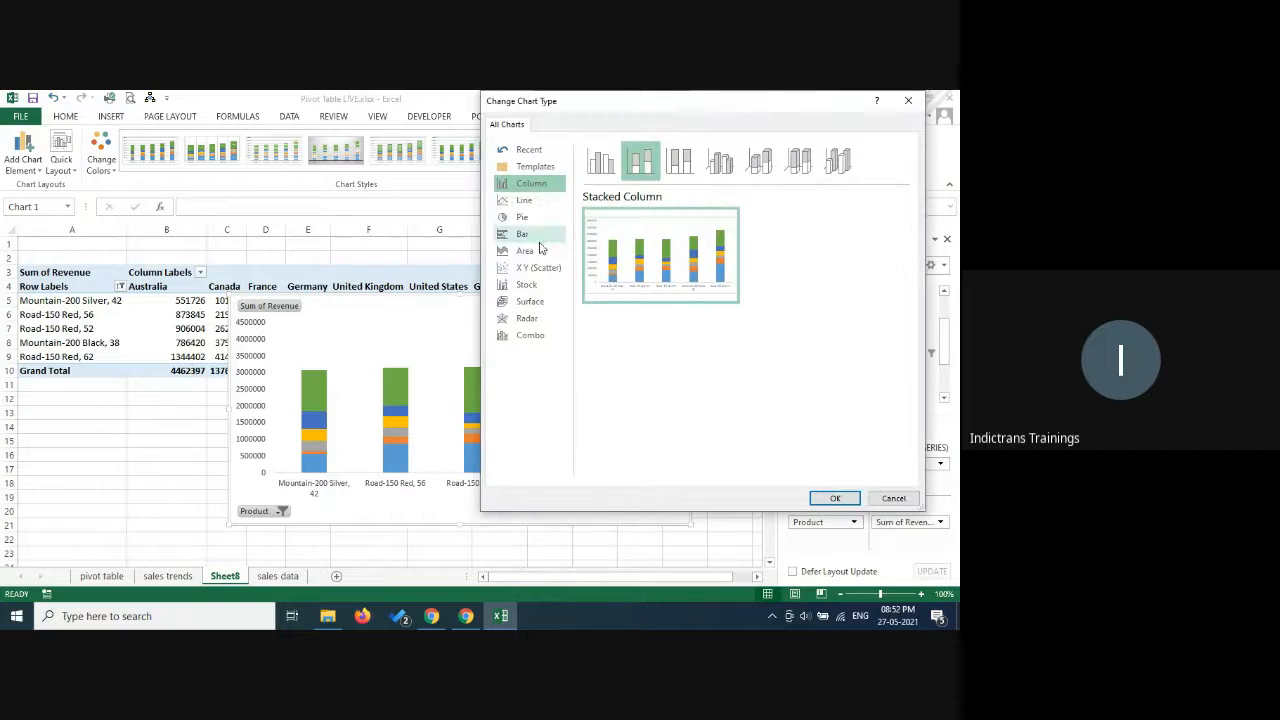
left_click(525, 236)
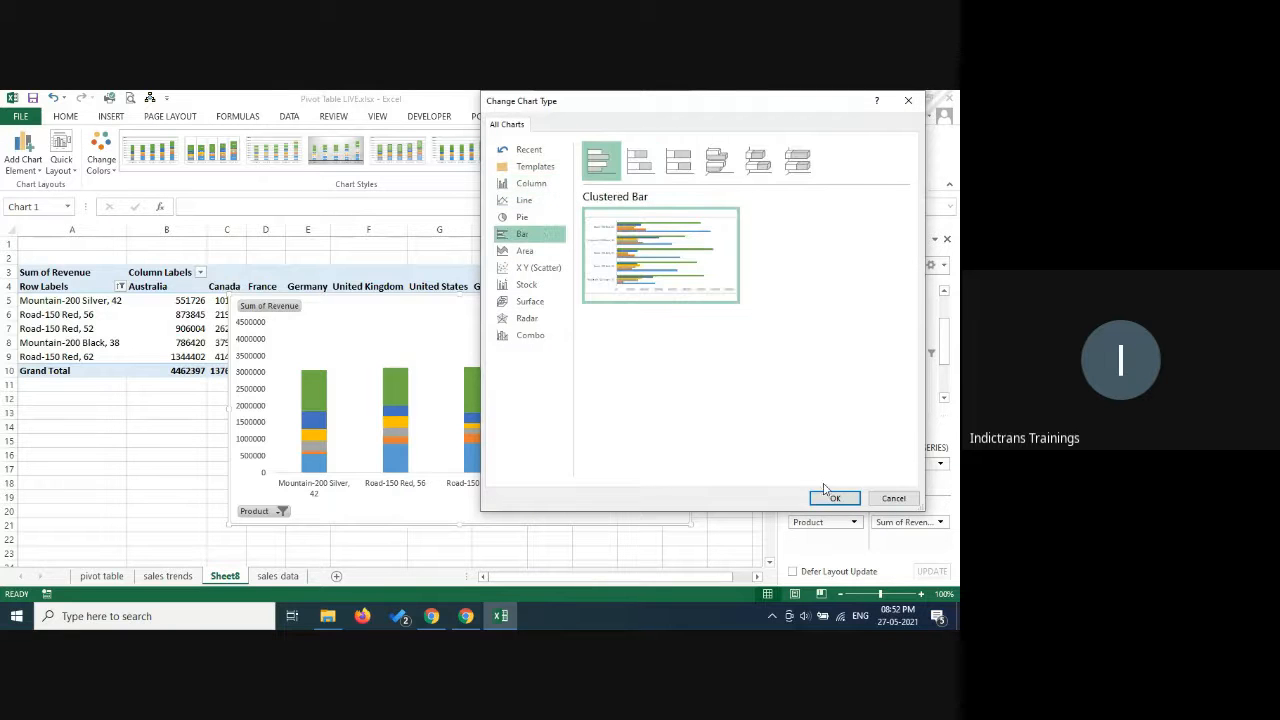
left_click(684, 172)
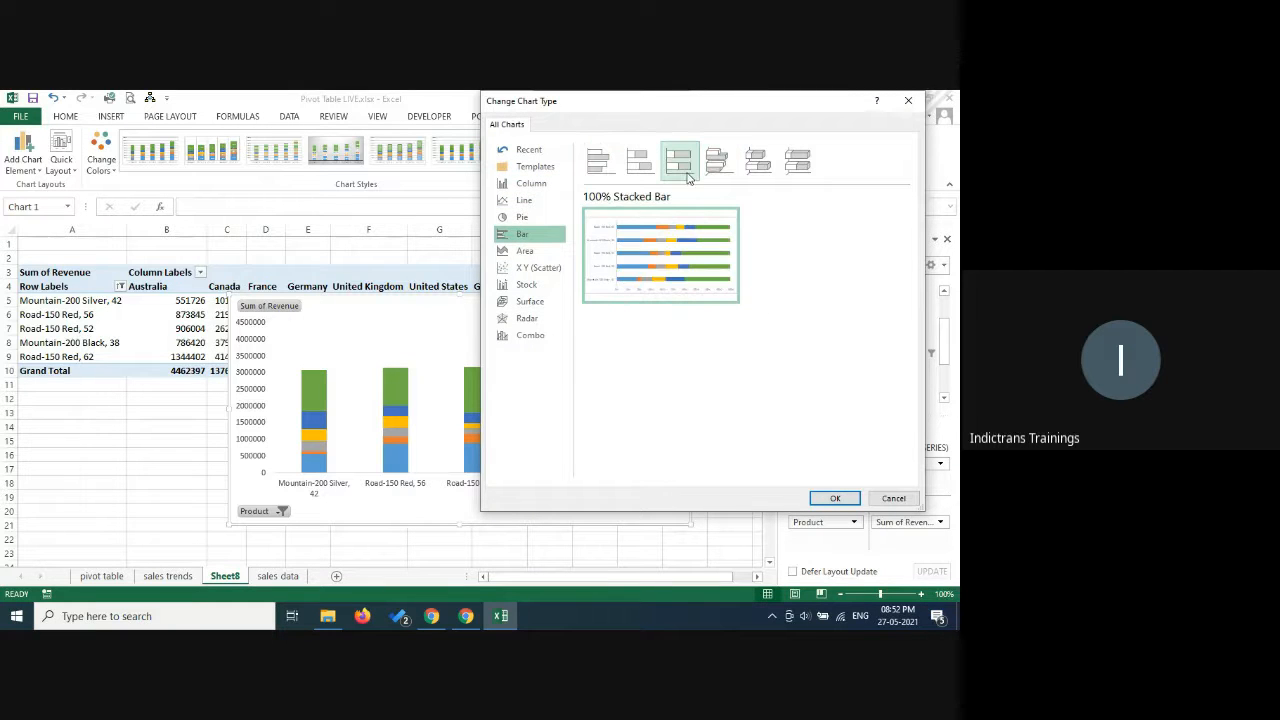
left_click(636, 168)
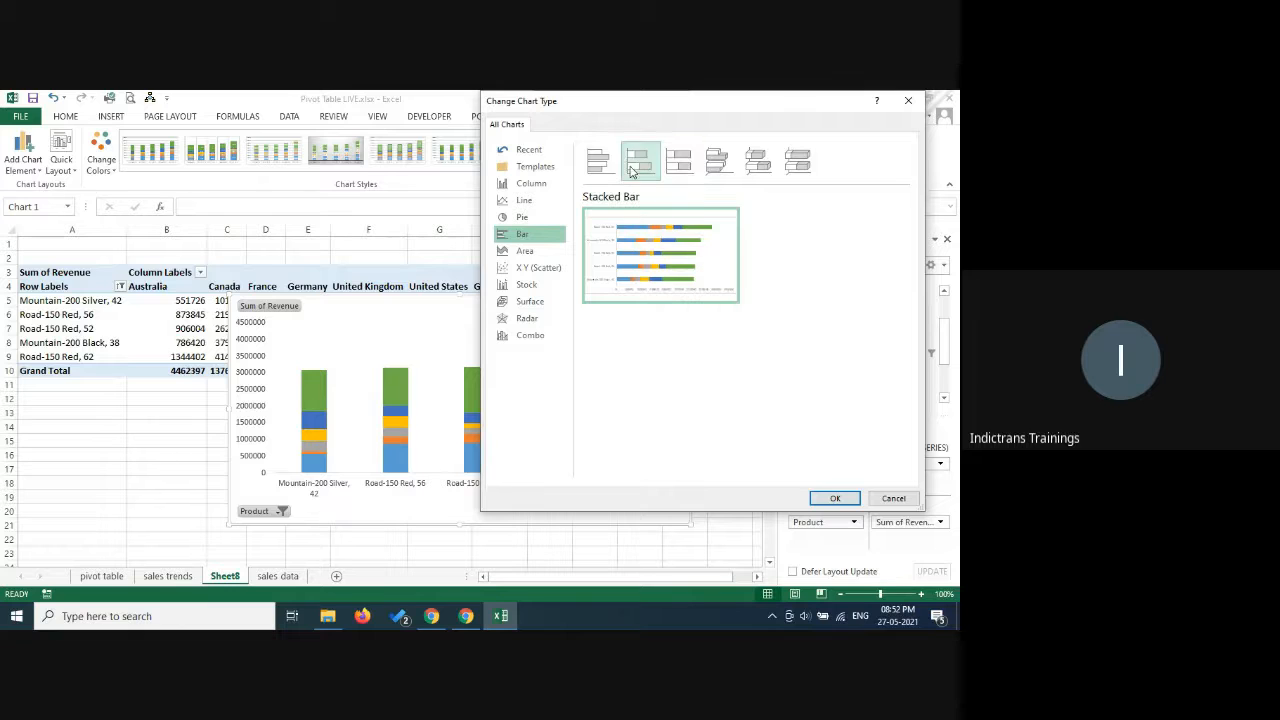
left_click(836, 498)
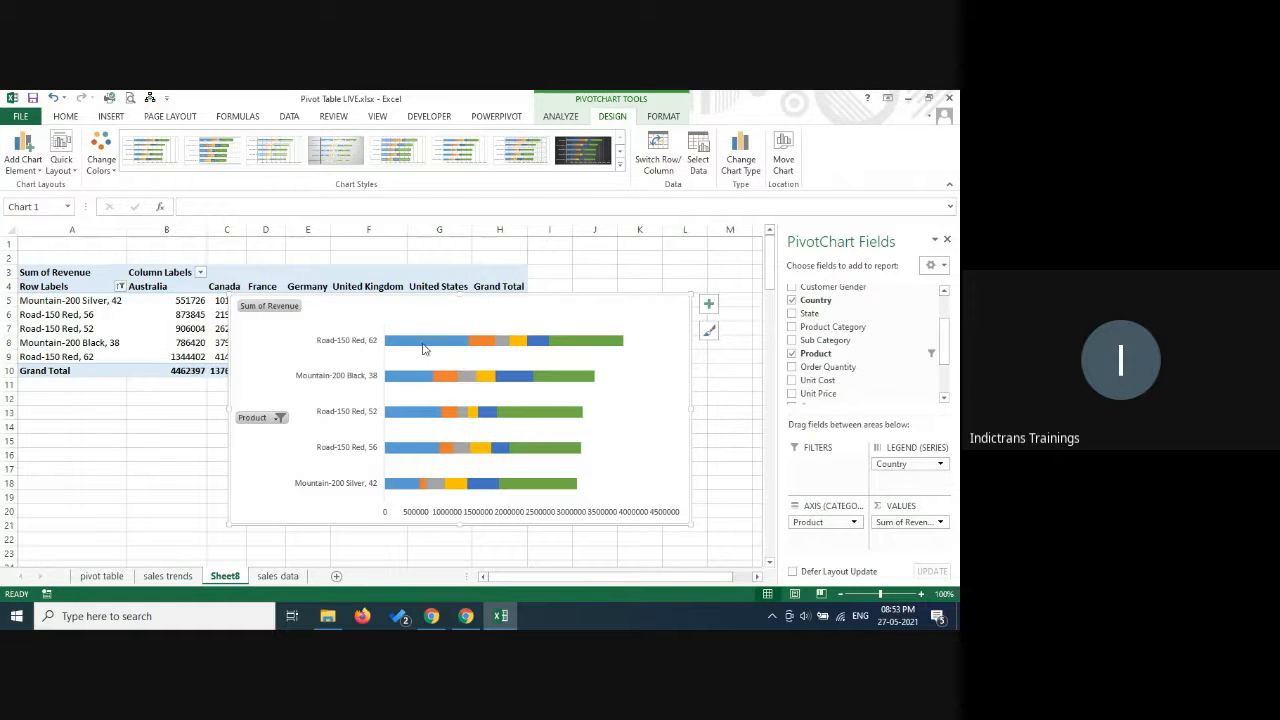
Add a legend to the stacked bar PivotChart to identify the countries, and deselect the chart.
left_click(708, 303)
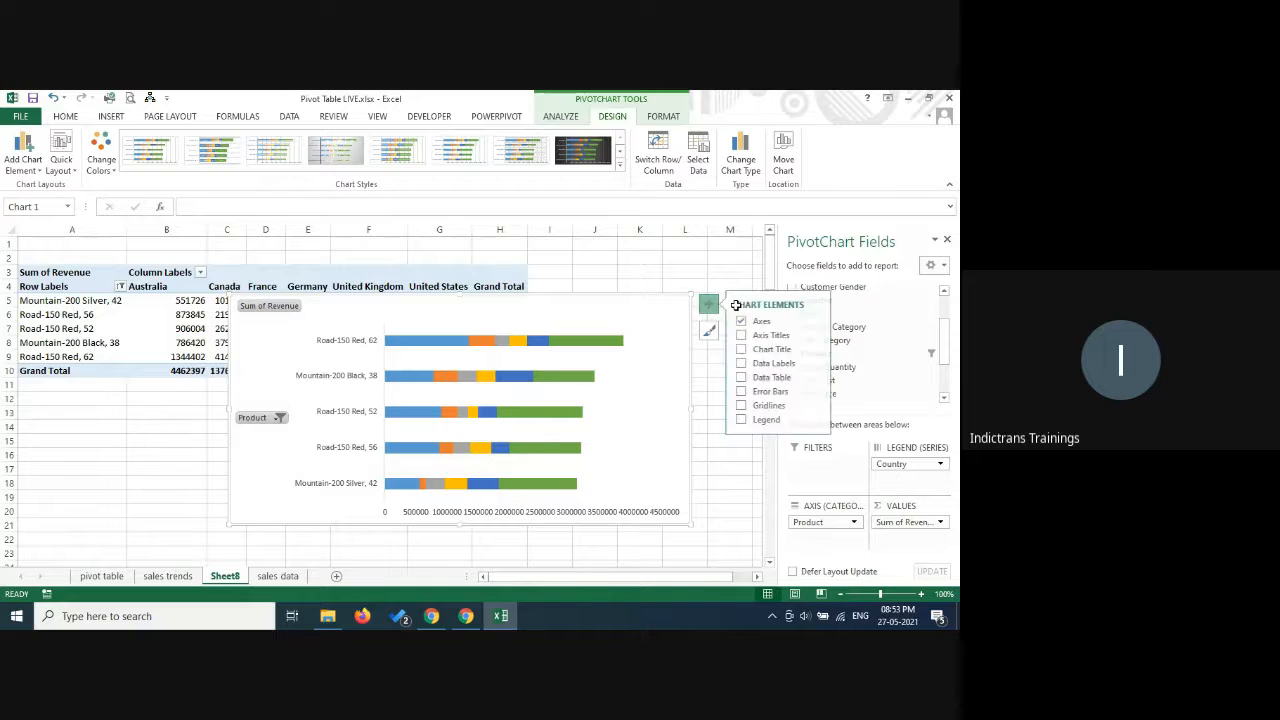
left_click(772, 363)
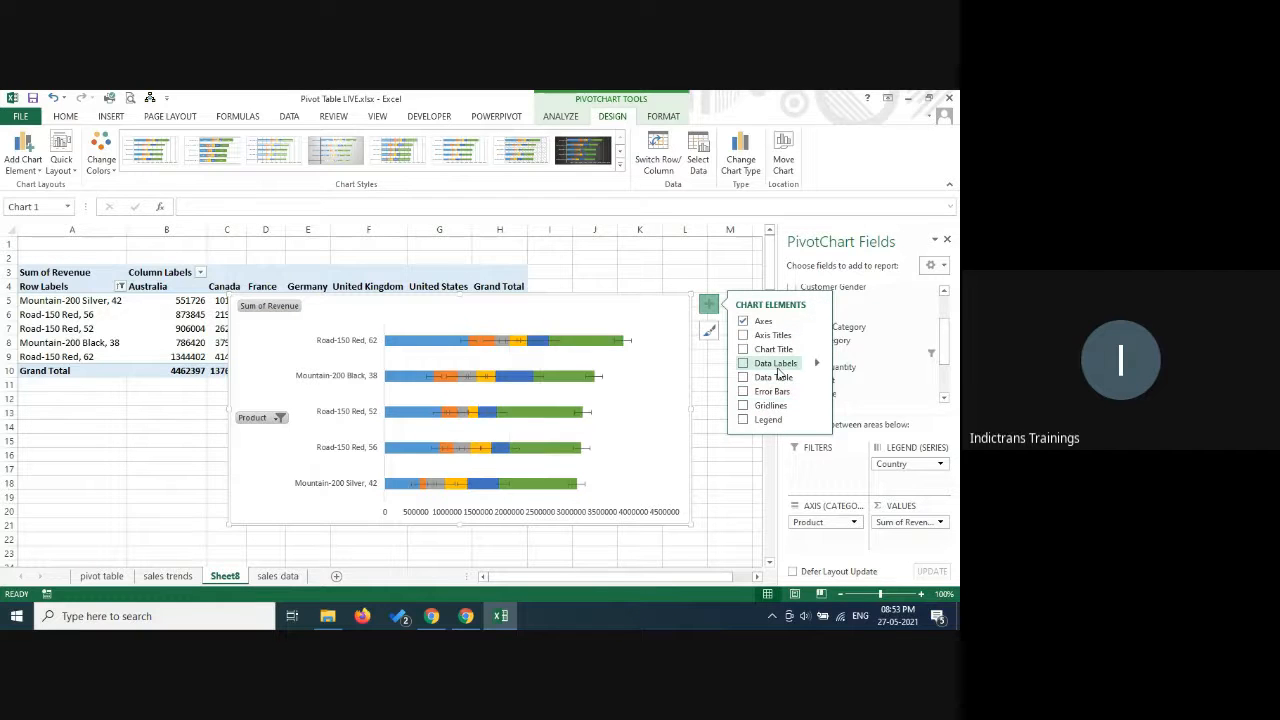
left_click(745, 421)
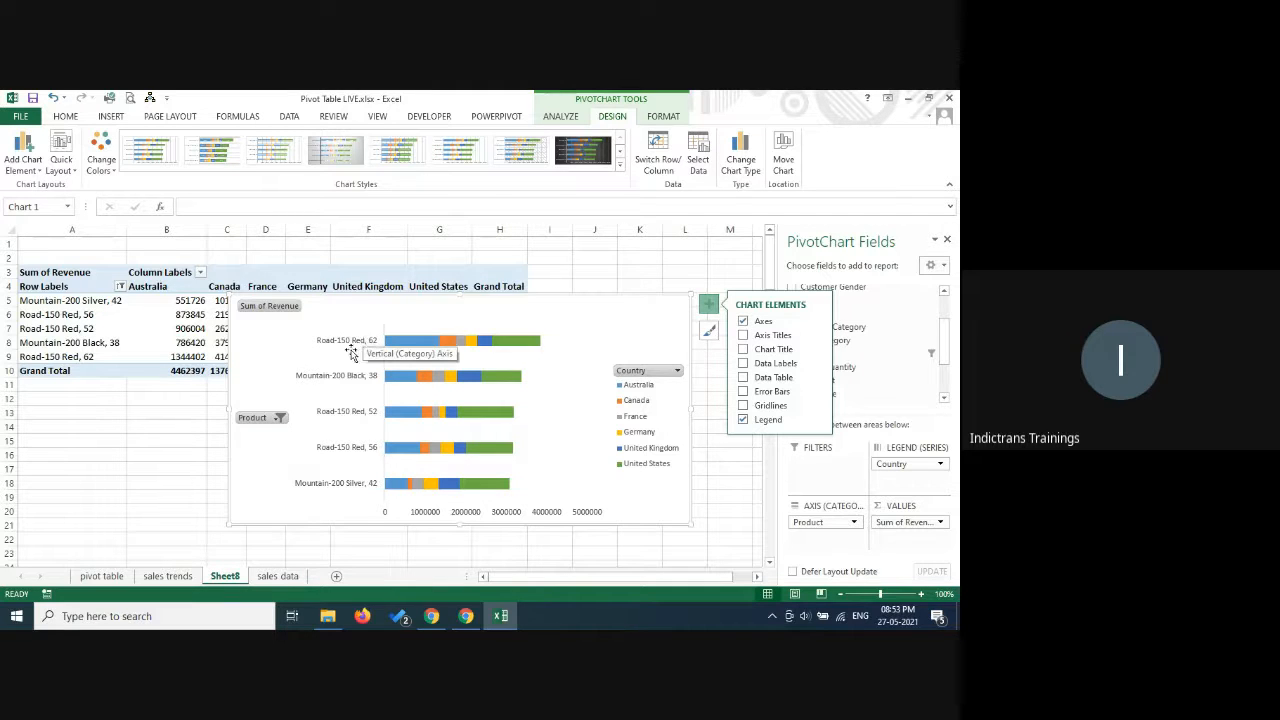
mouse_move(441, 346)
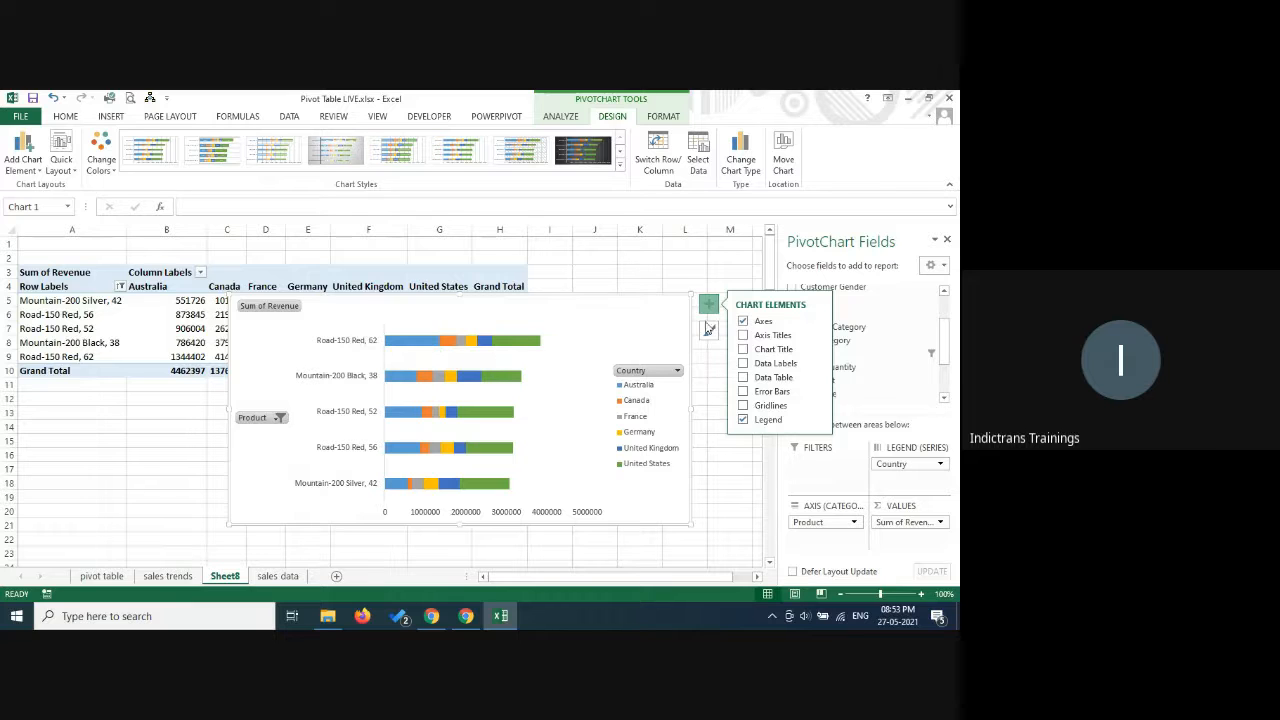
left_click(705, 258)
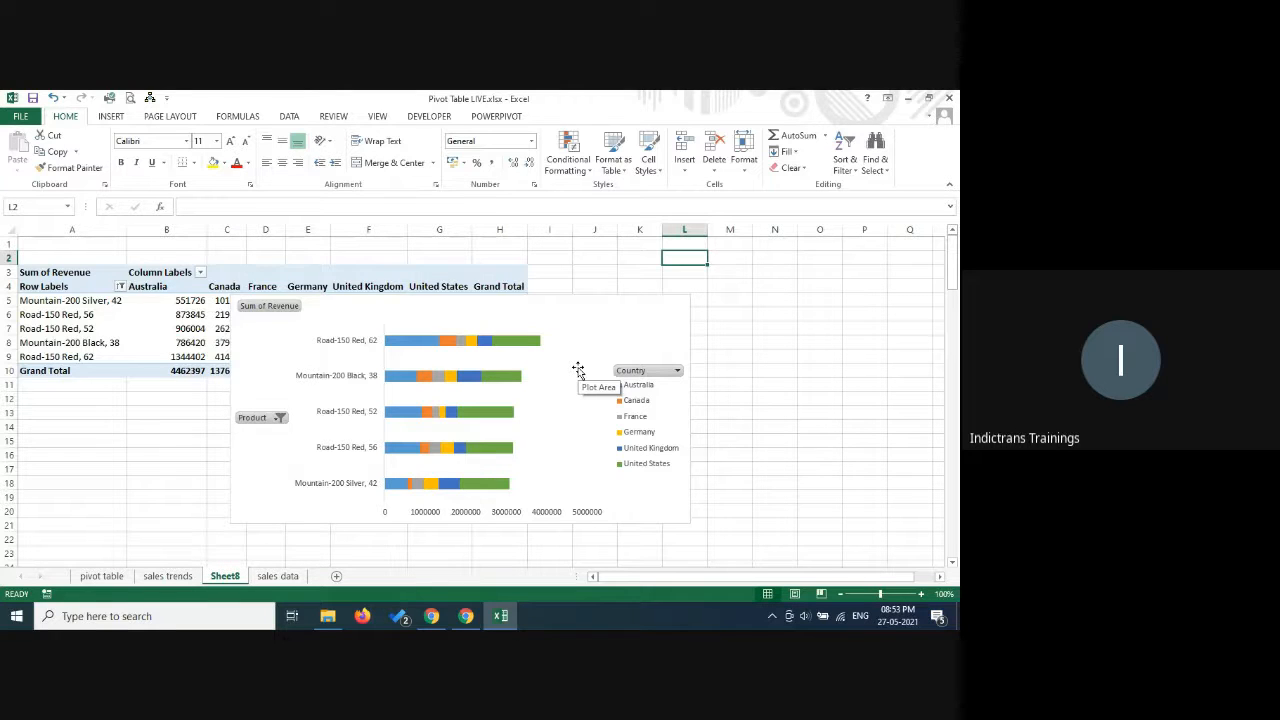
Change the PivotChart's Product value filter to show the top 7 items by Sum of Revenue.
left_click(281, 417)
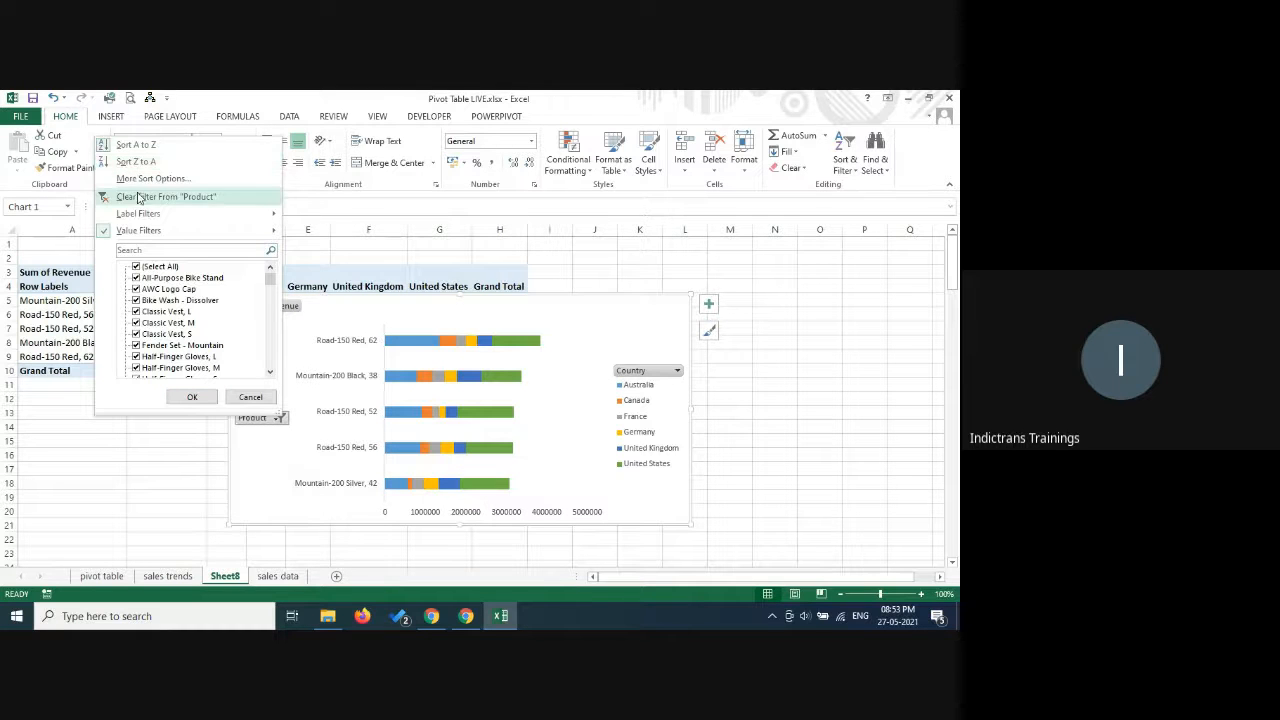
mouse_move(143, 230)
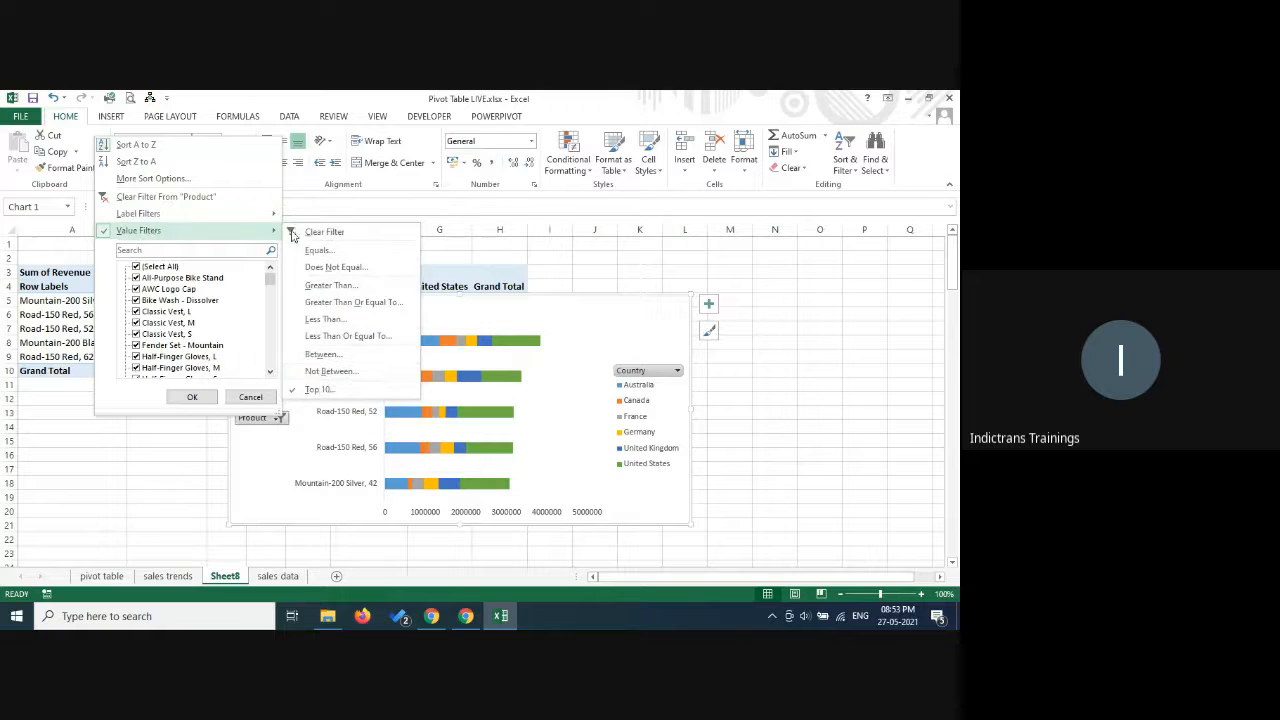
left_click(318, 389)
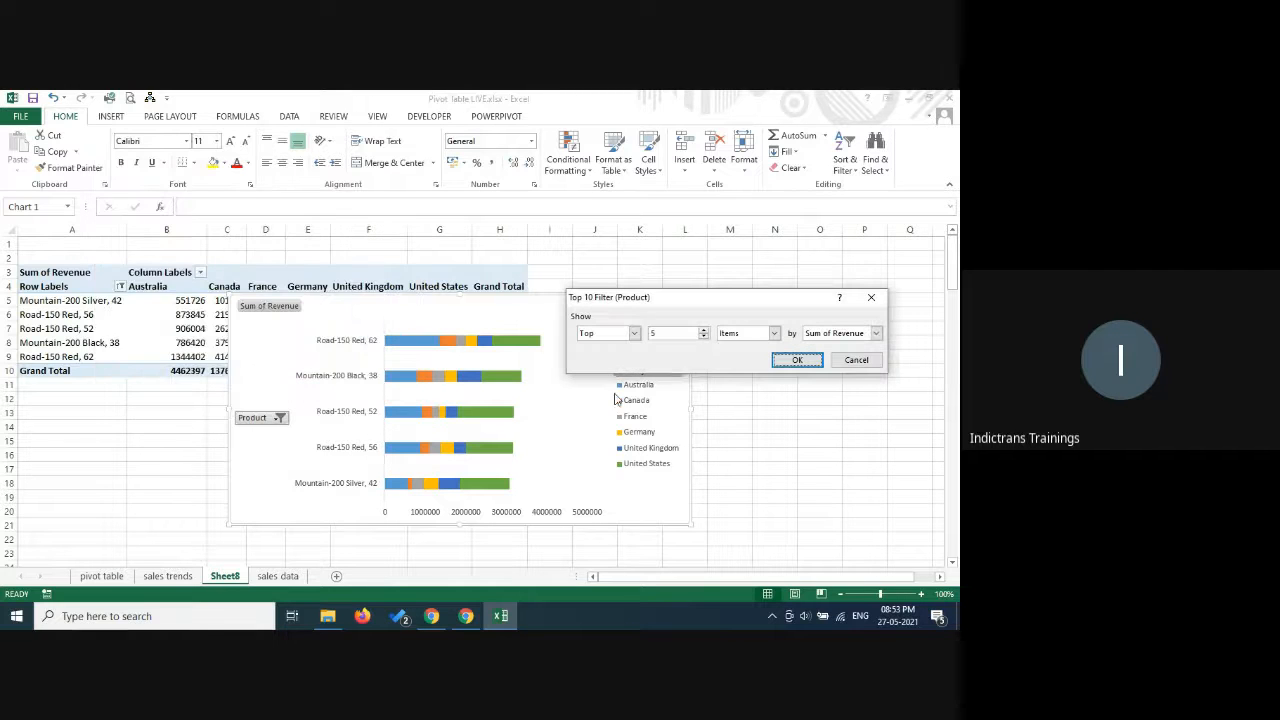
double_click(705, 332)
left_click(705, 338)
left_click(797, 361)
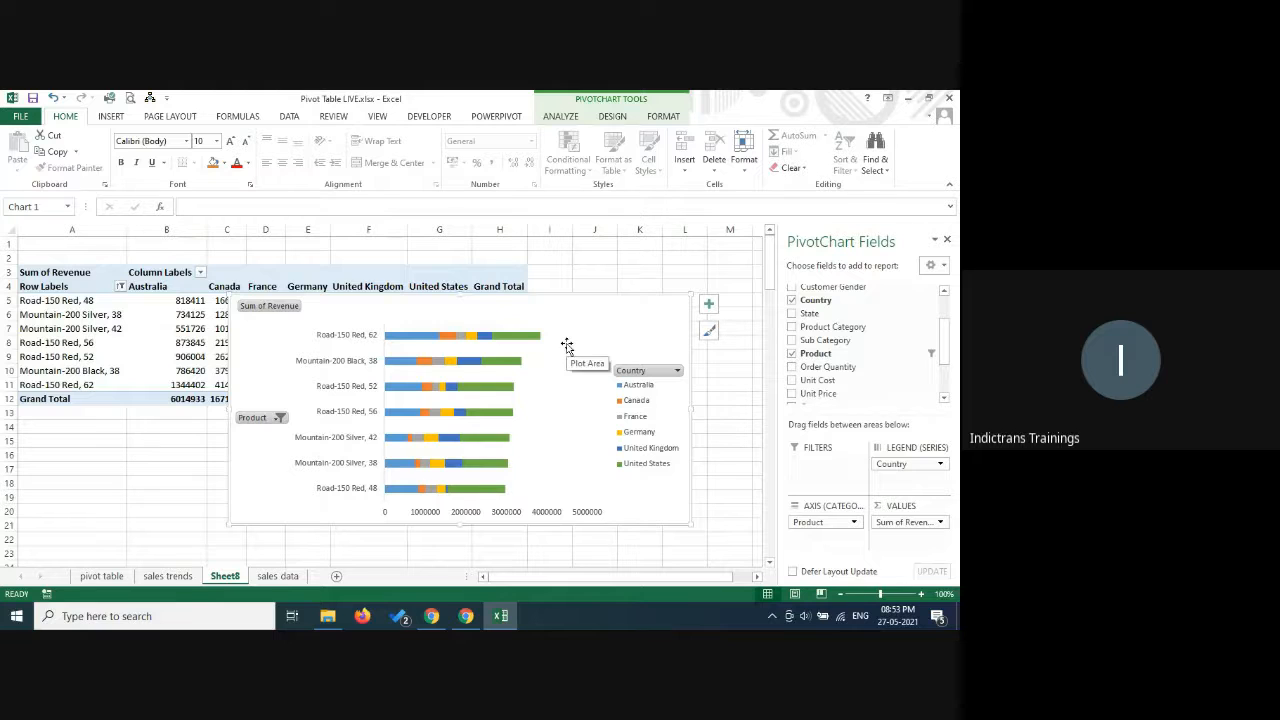
left_click(679, 371)
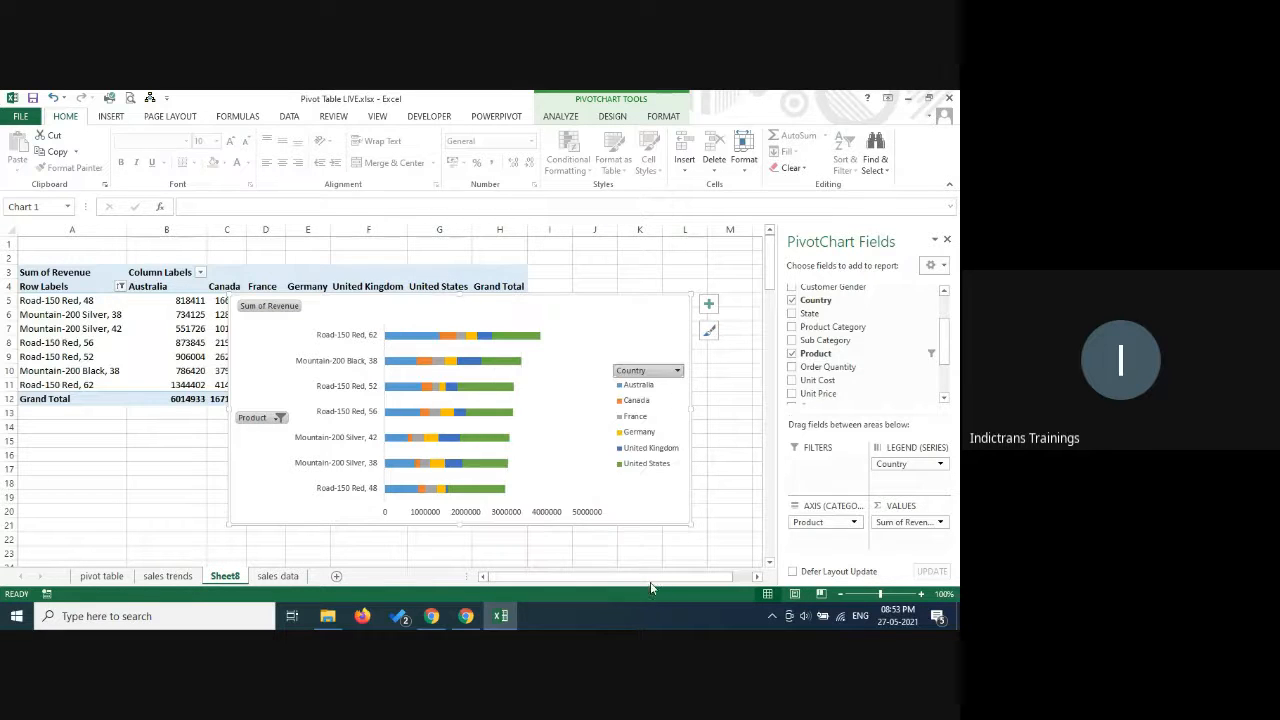
left_click(650, 581)
left_click(677, 371)
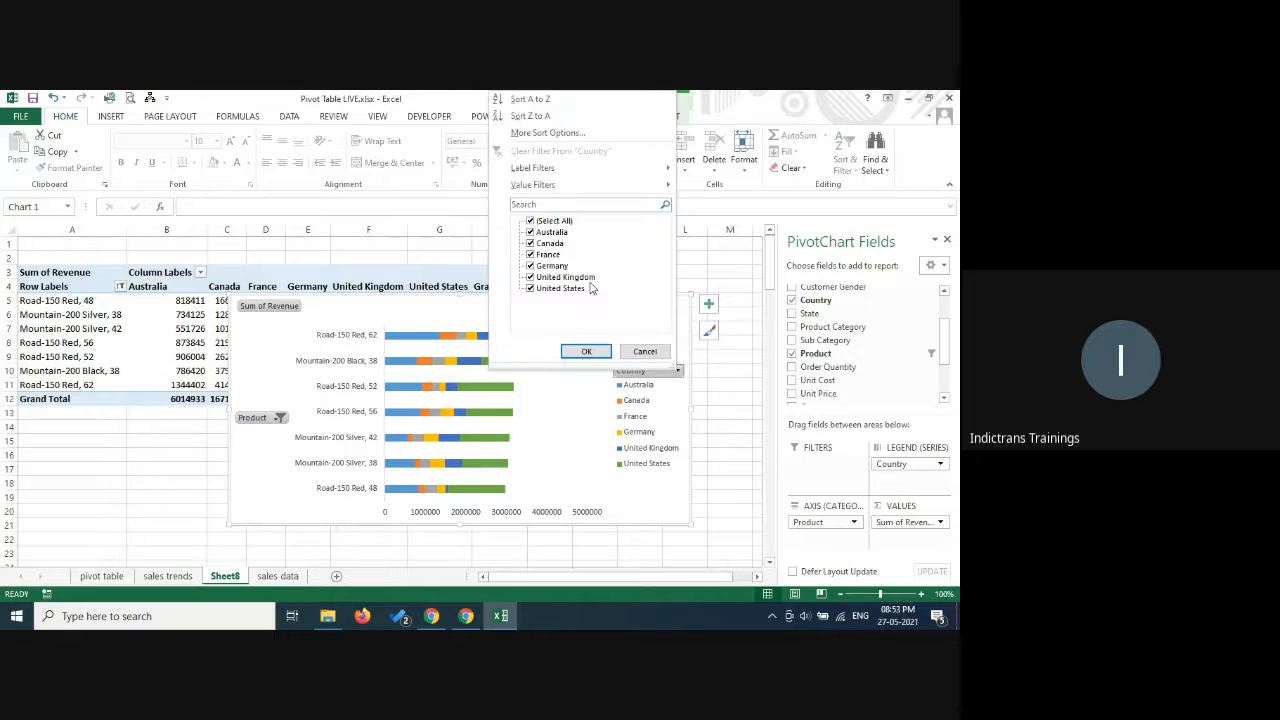
left_click(645, 352)
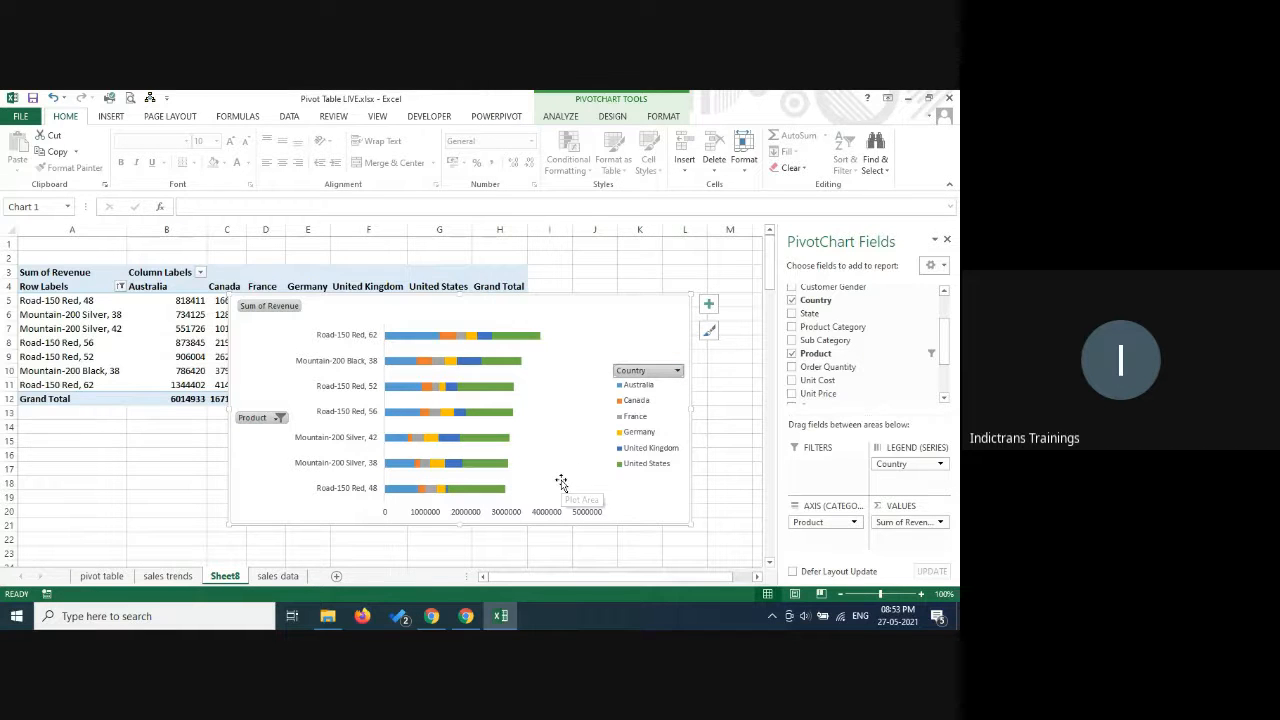
Sort the PivotChart's Country field in ascending order by Sum of Revenue.
left_click(677, 371)
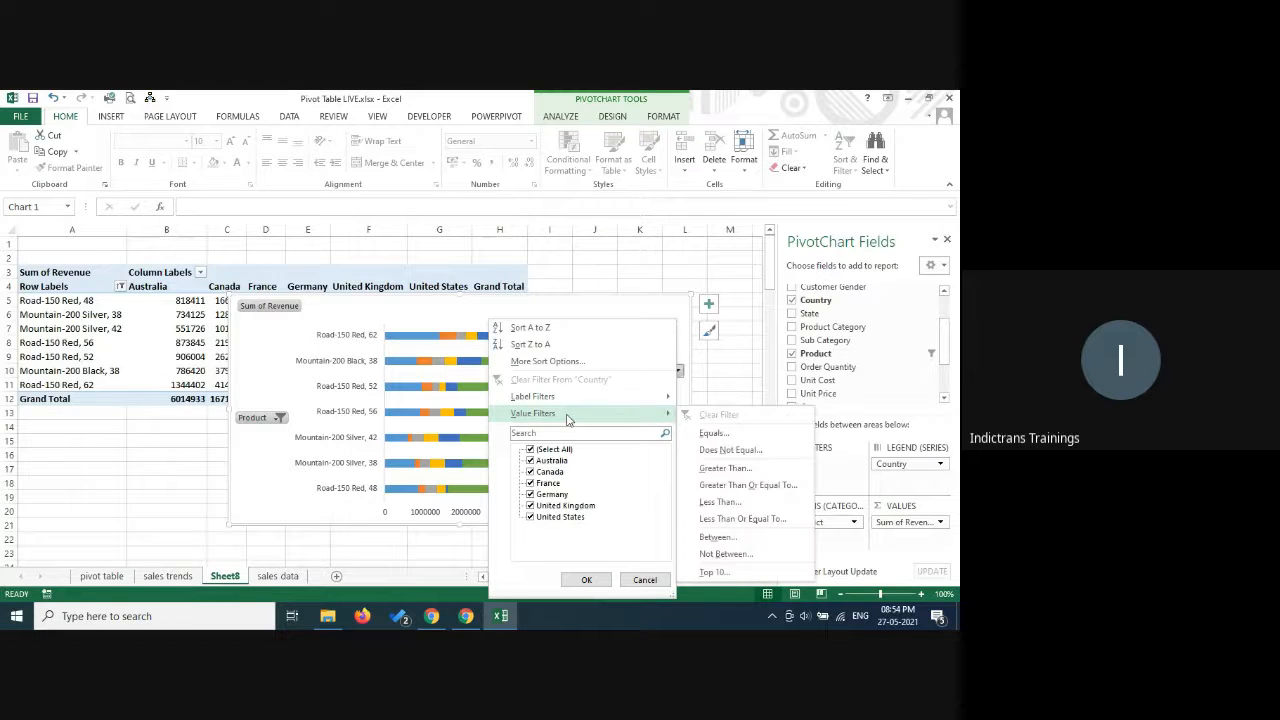
left_click(566, 364)
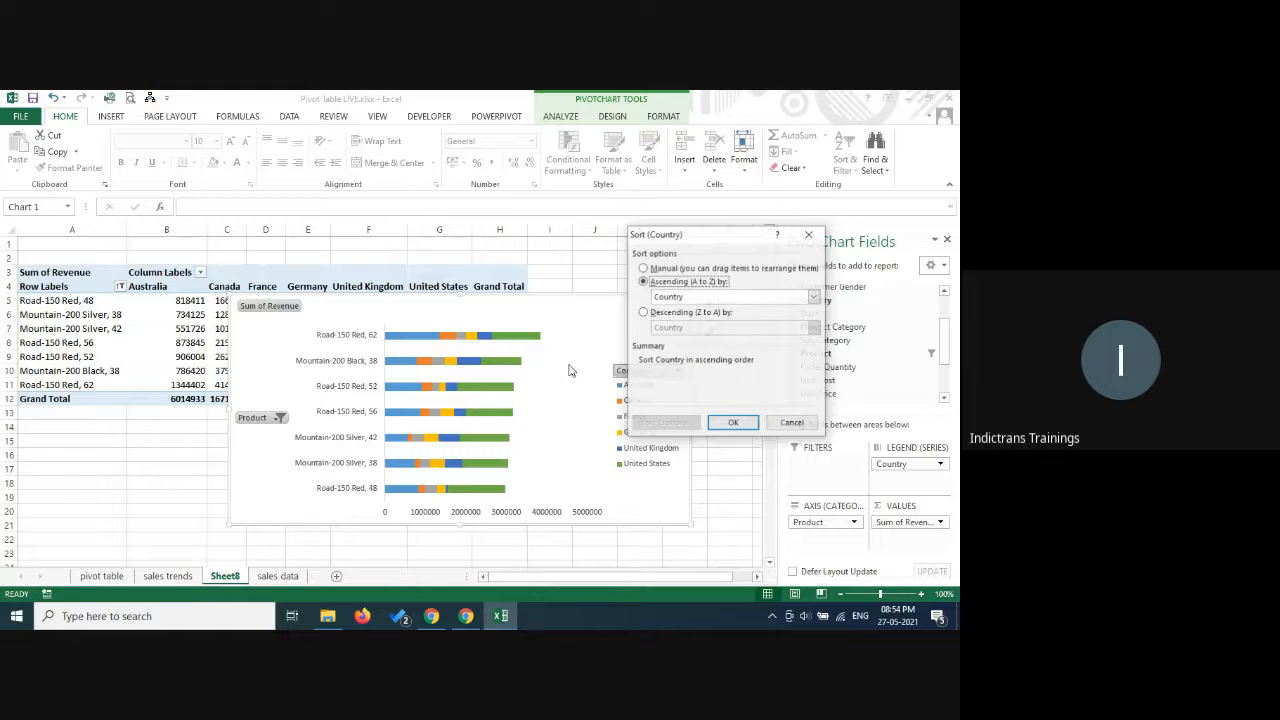
left_click(717, 299)
left_click(706, 320)
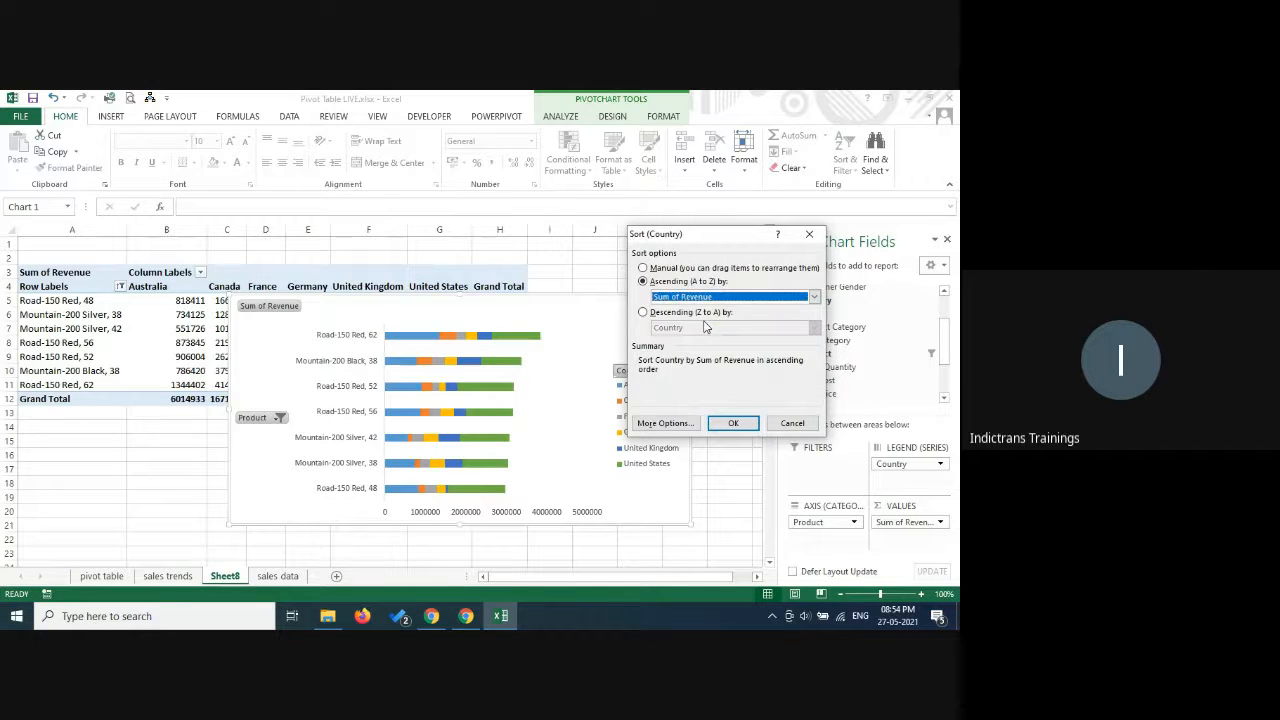
left_click(734, 427)
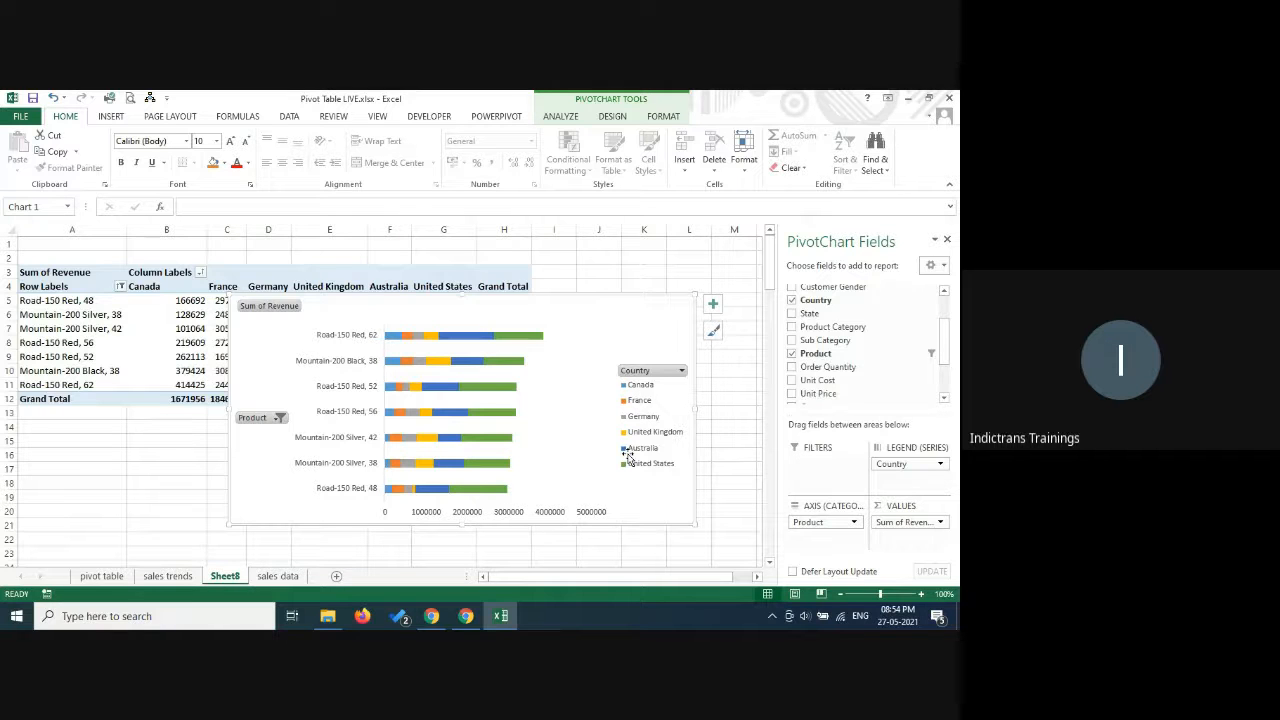
Sort the Country field in descending order by Sum of Revenue, and enlarge the PivotChart from its upper-right and lower-left corners.
left_click(680, 371)
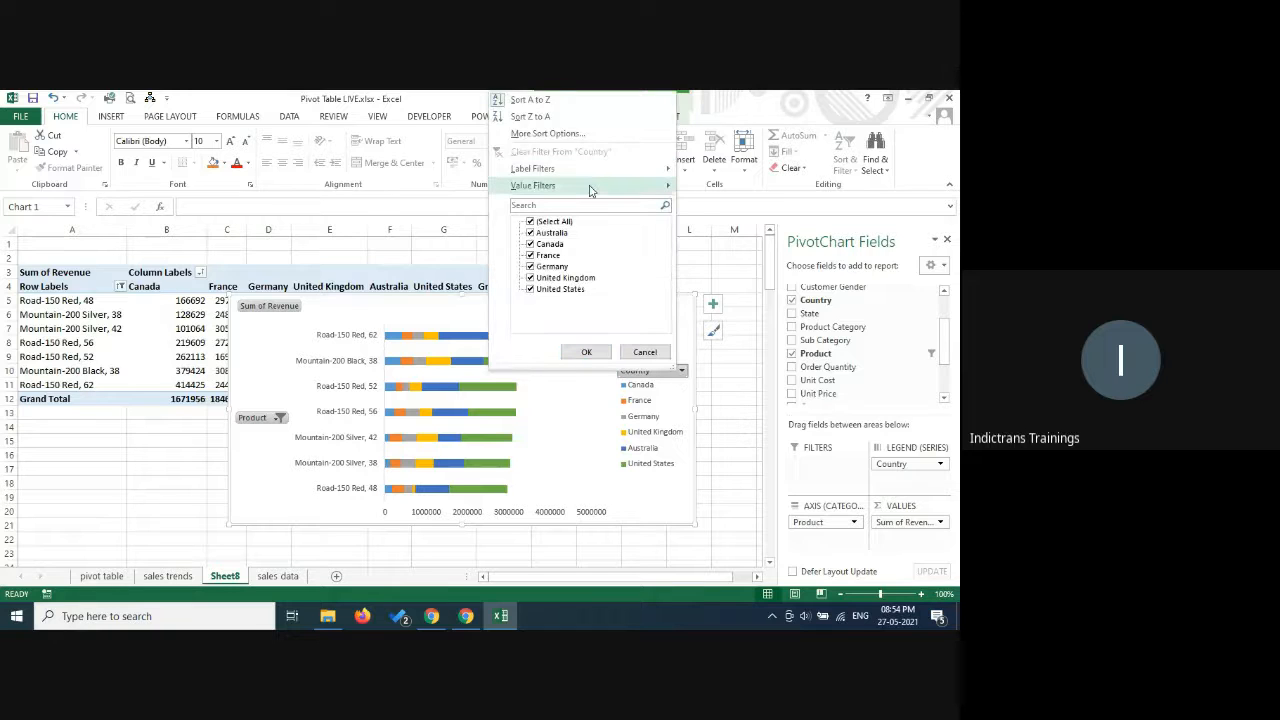
left_click(612, 133)
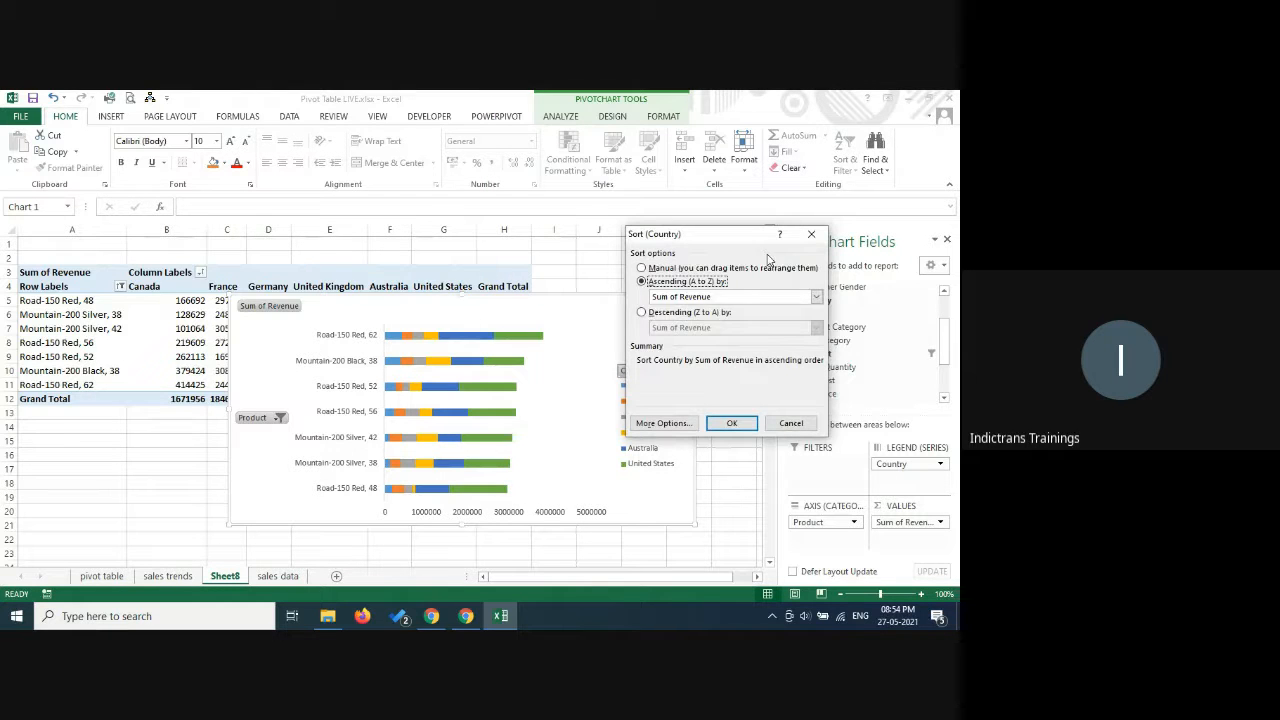
left_click(688, 313)
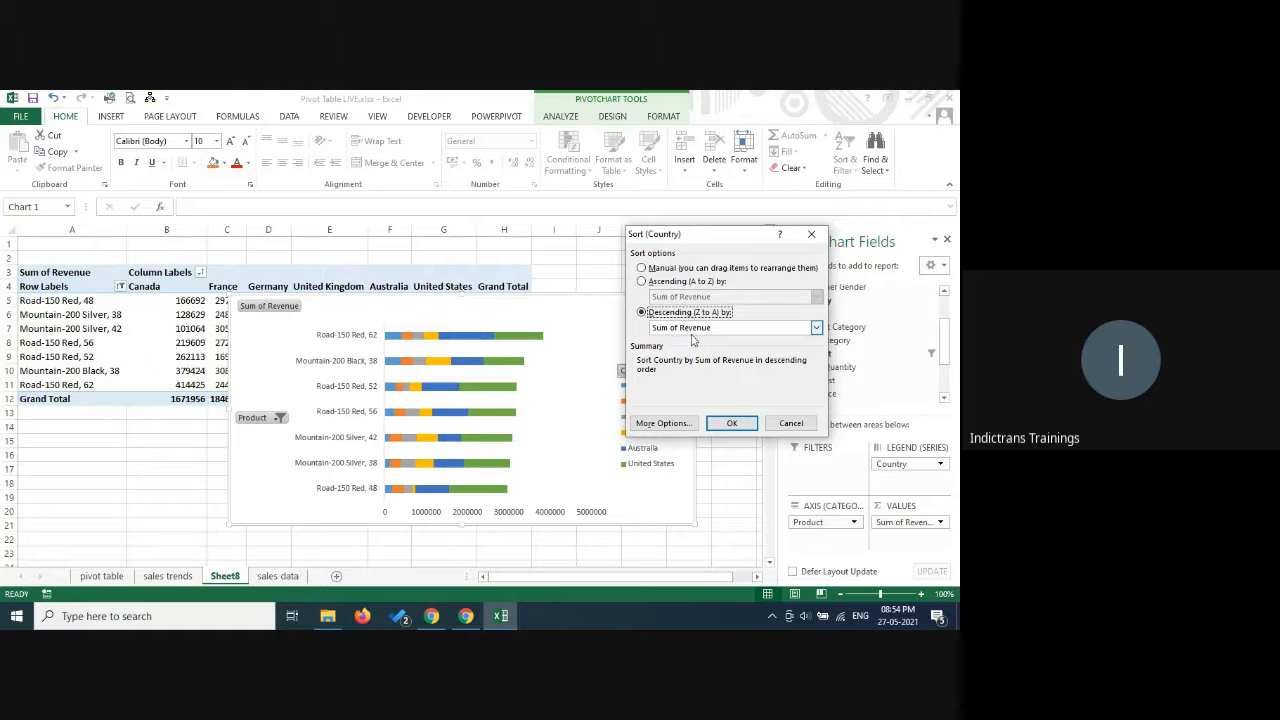
left_click(742, 423)
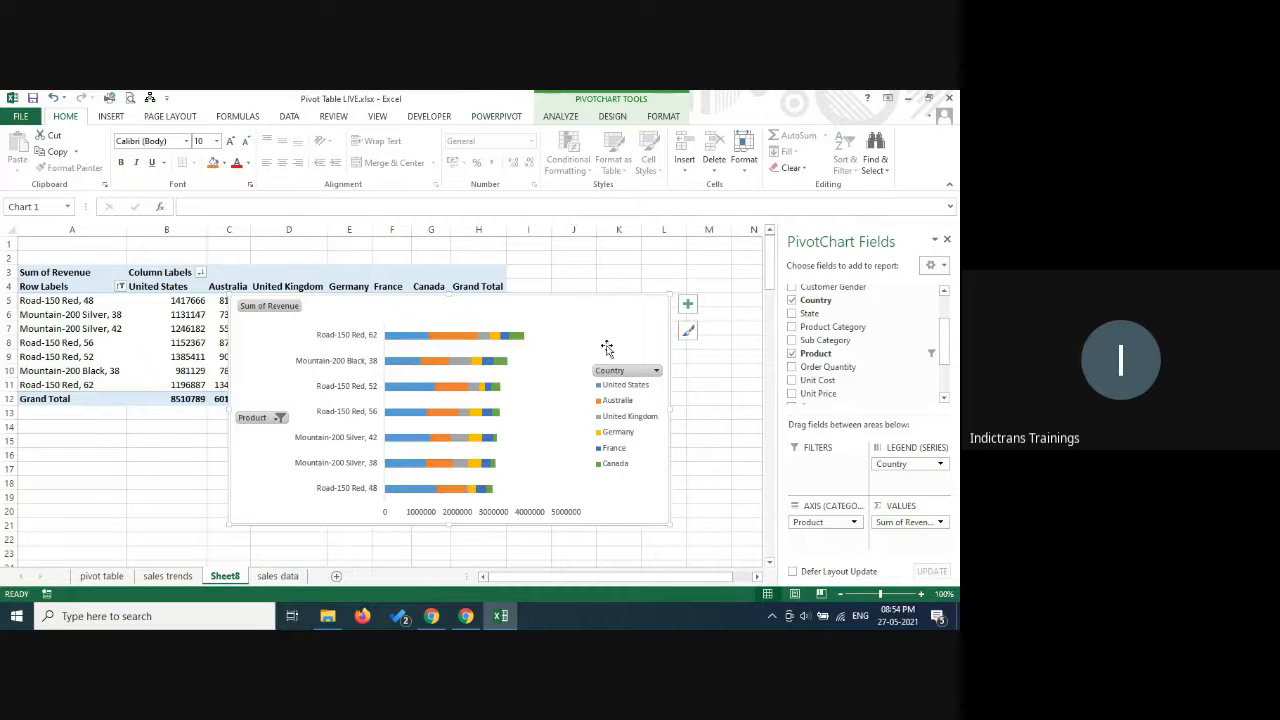
left_click_drag(674, 291, 733, 256)
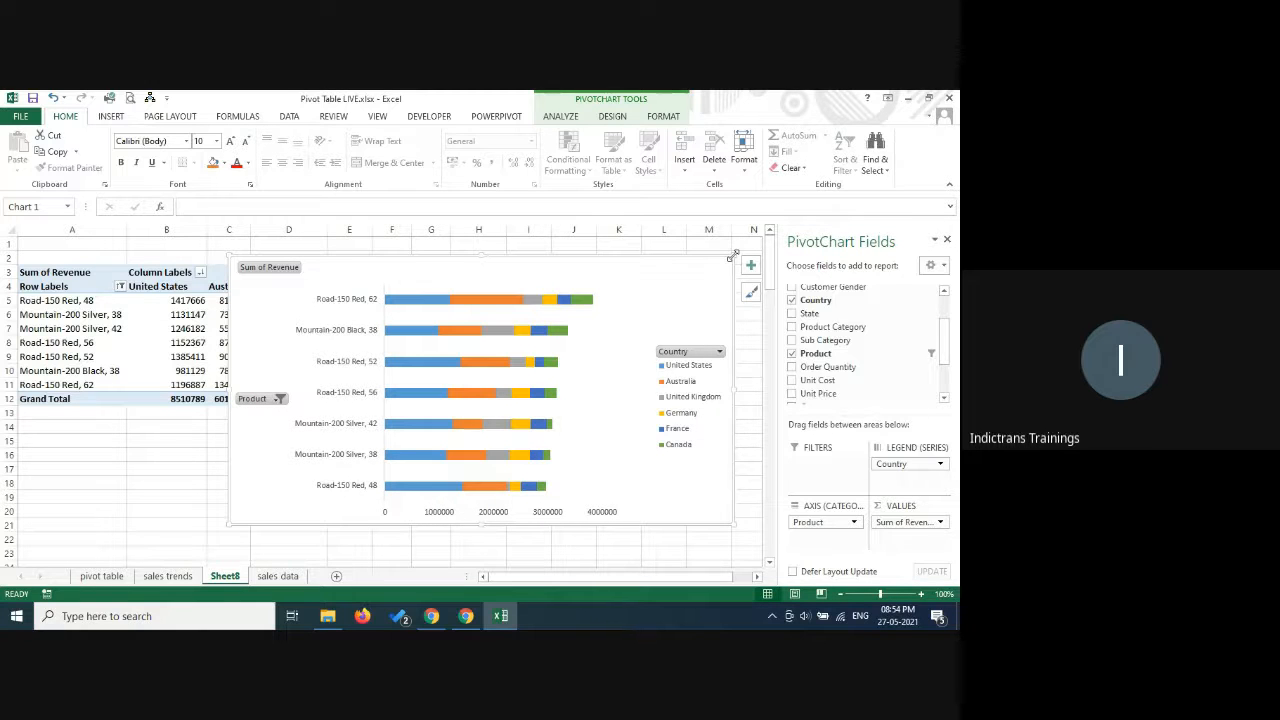
left_click_drag(227, 525, 182, 531)
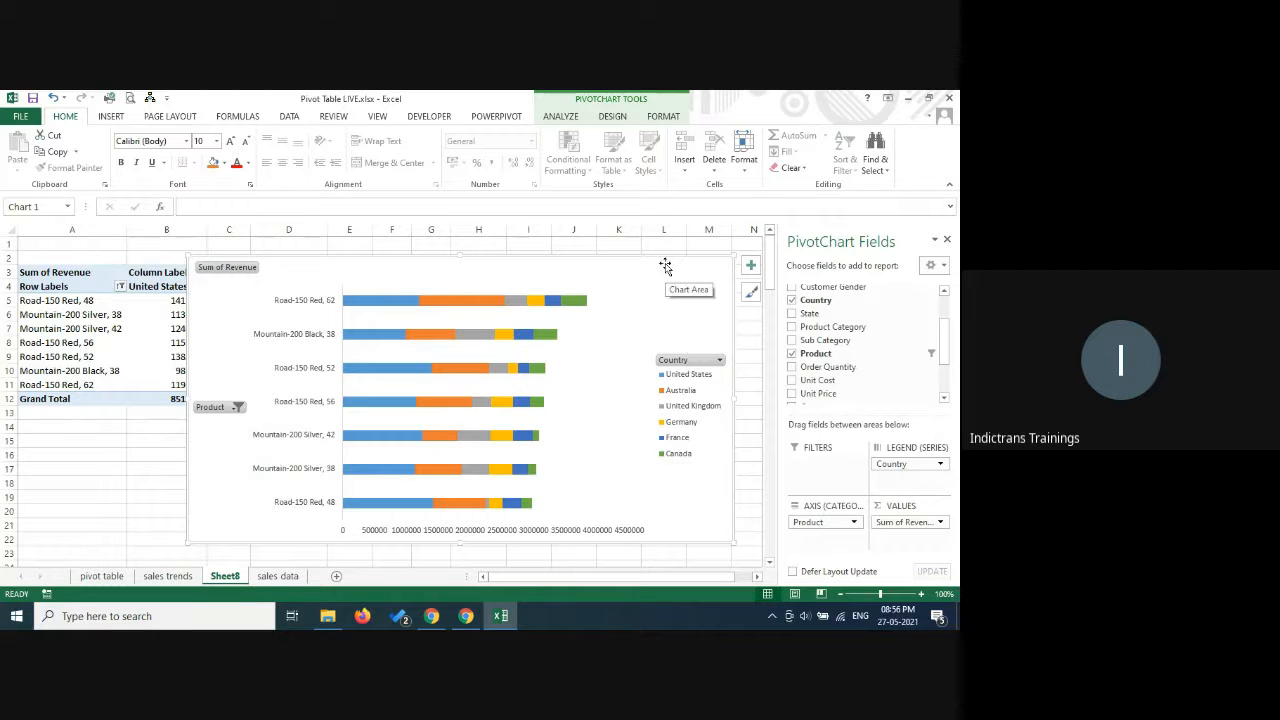
Set the PivotChart's Product value filter to the top 5 items by Sum of Revenue.
left_click(236, 408)
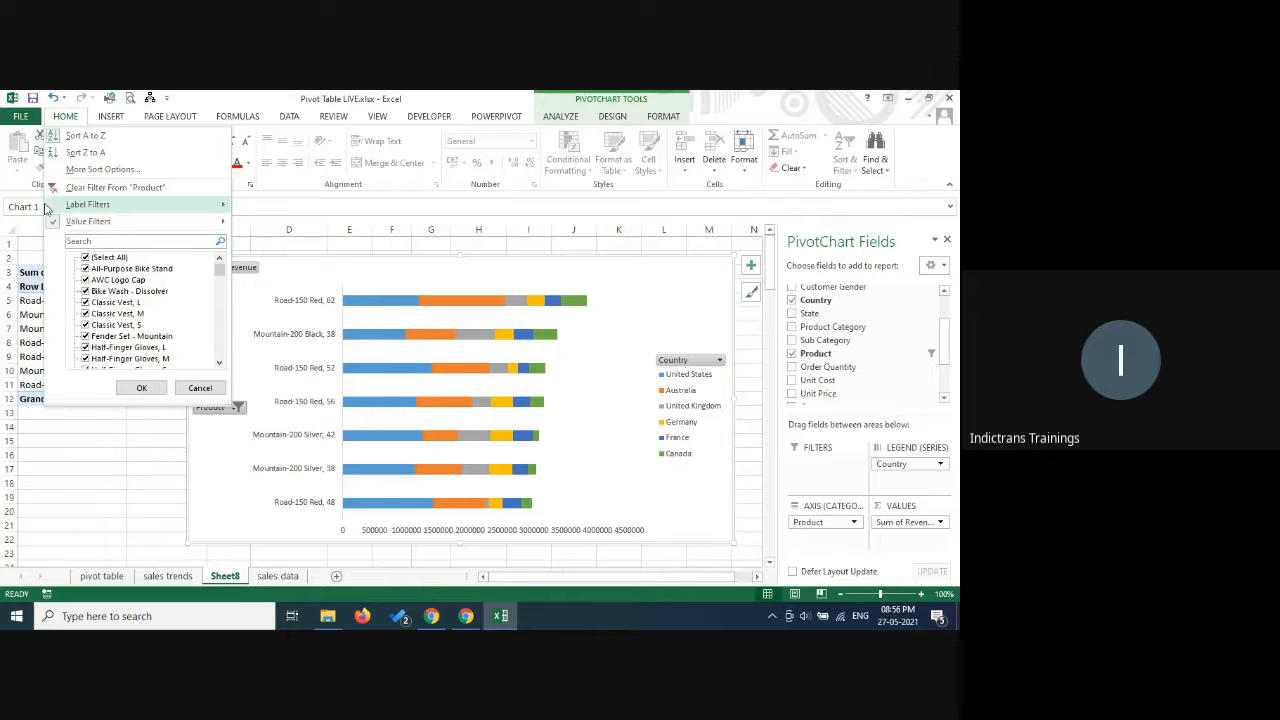
mouse_move(77, 226)
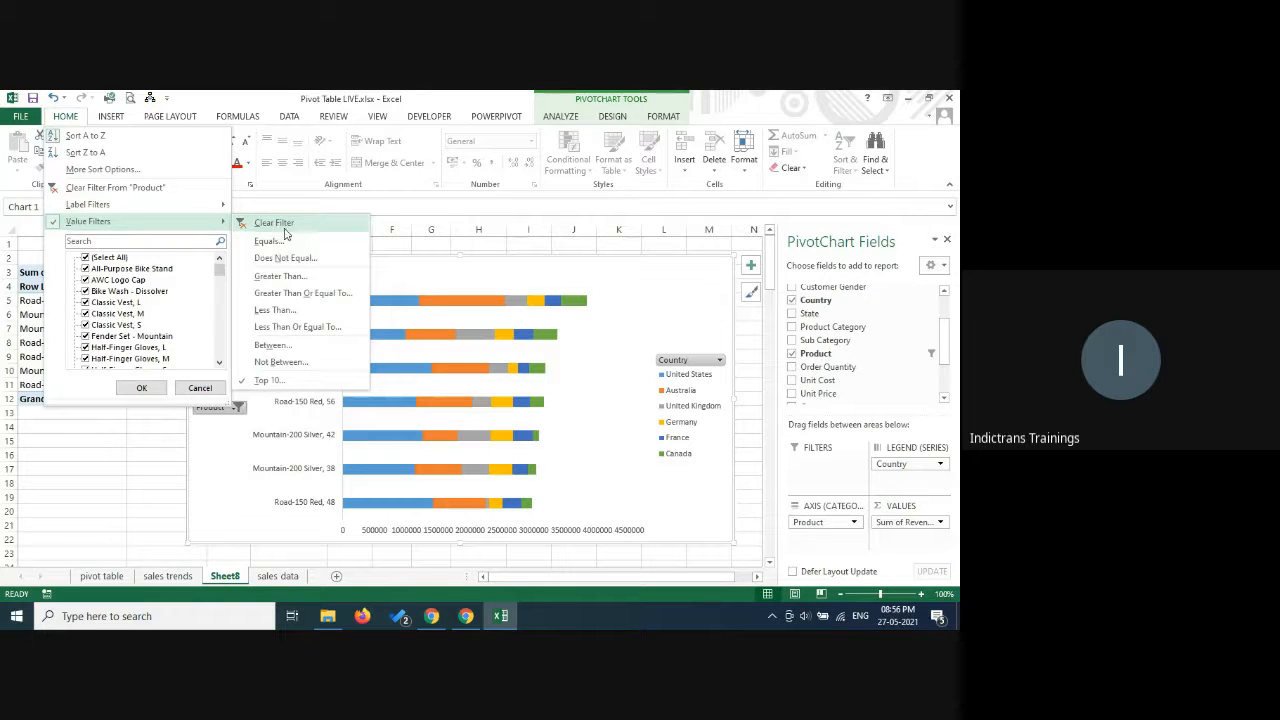
left_click(288, 385)
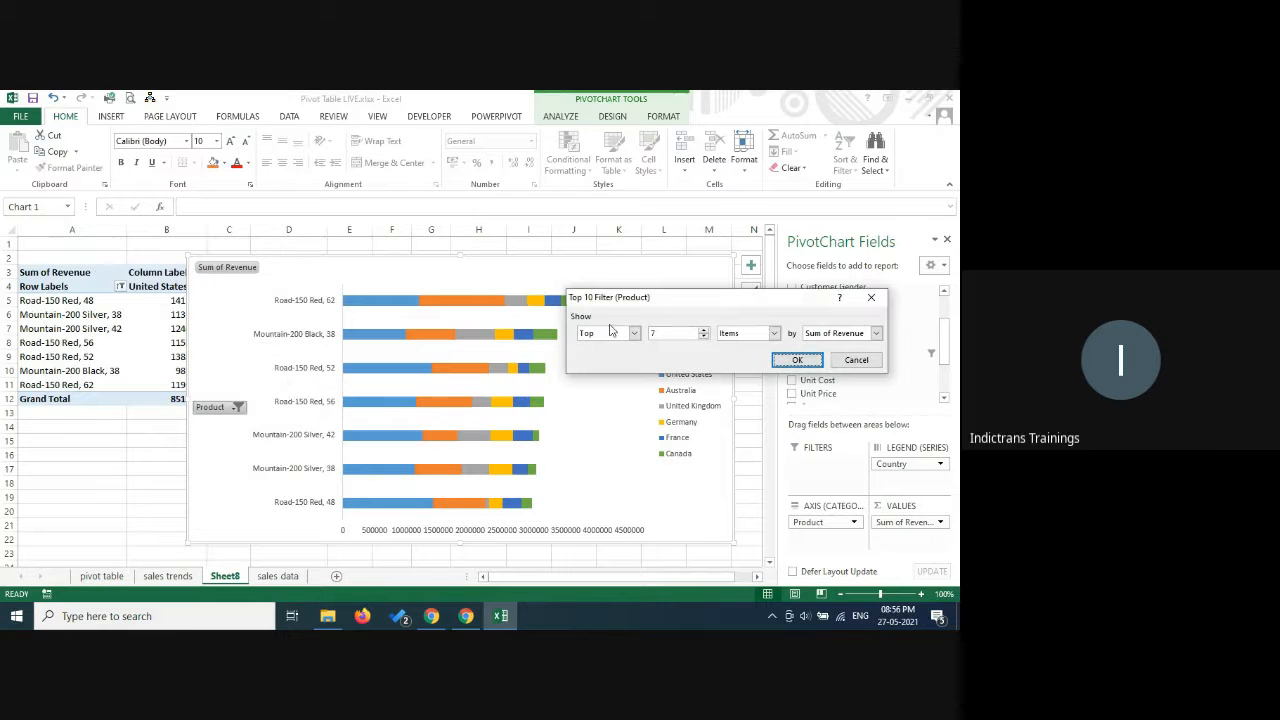
double_click(700, 336)
type("5")
left_click(874, 333)
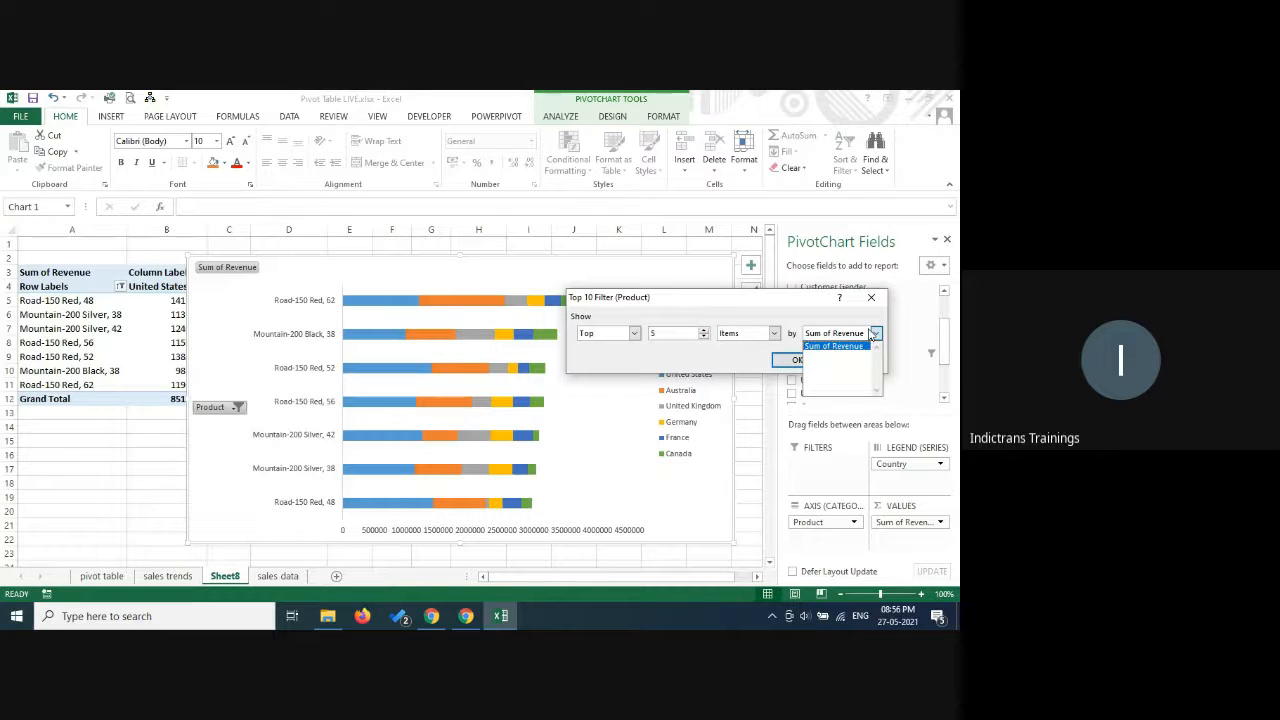
left_click(872, 335)
left_click(800, 361)
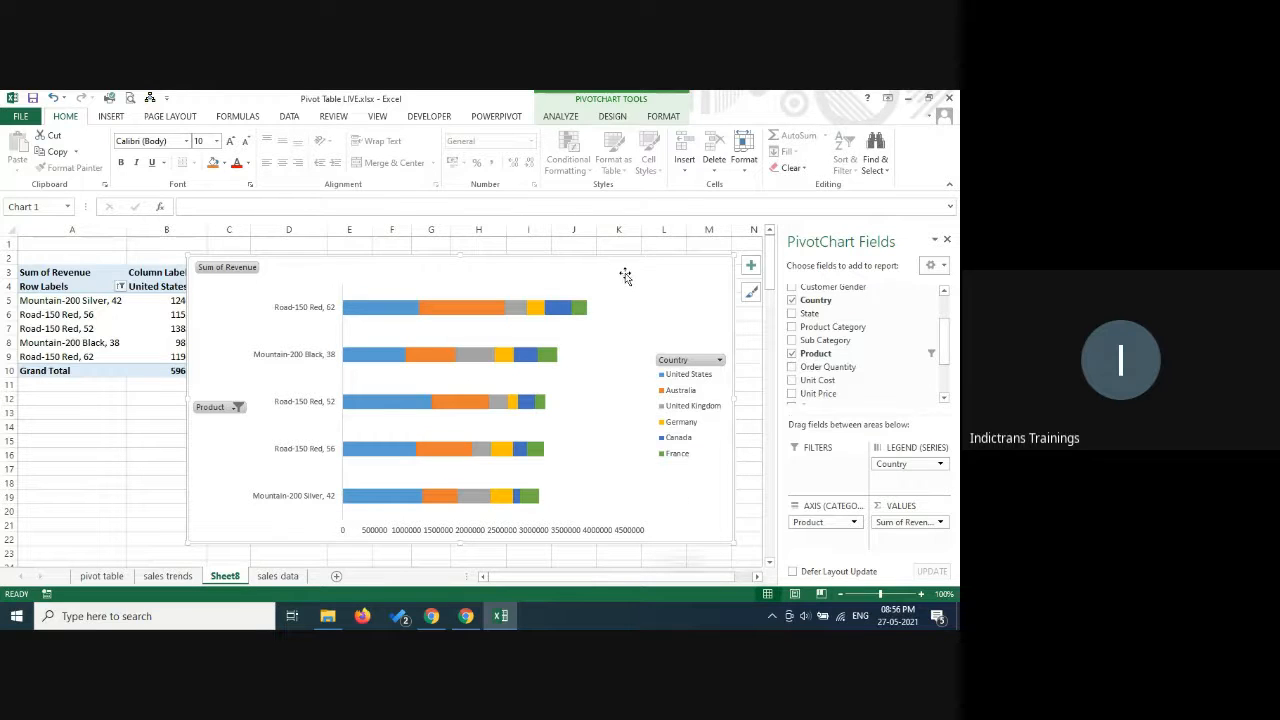
Check the class chat in the Google Meet window, and return to the Excel workbook.
left_click(468, 616)
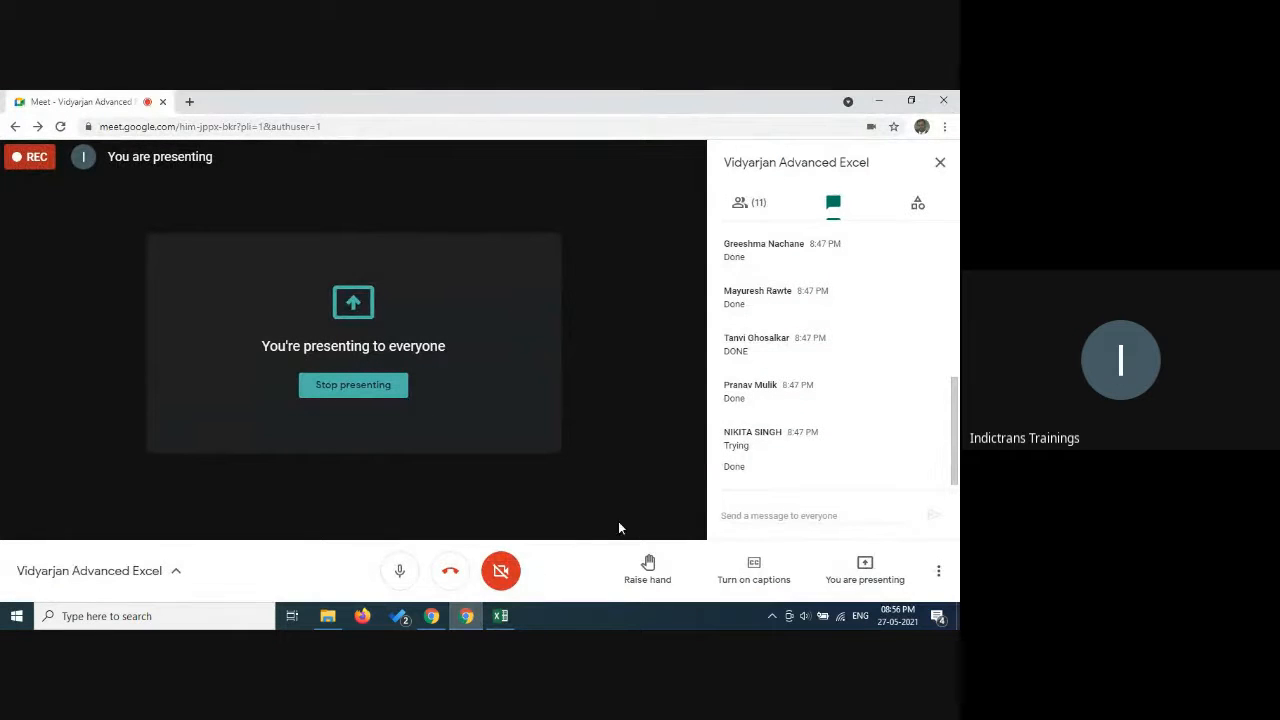
left_click(433, 617)
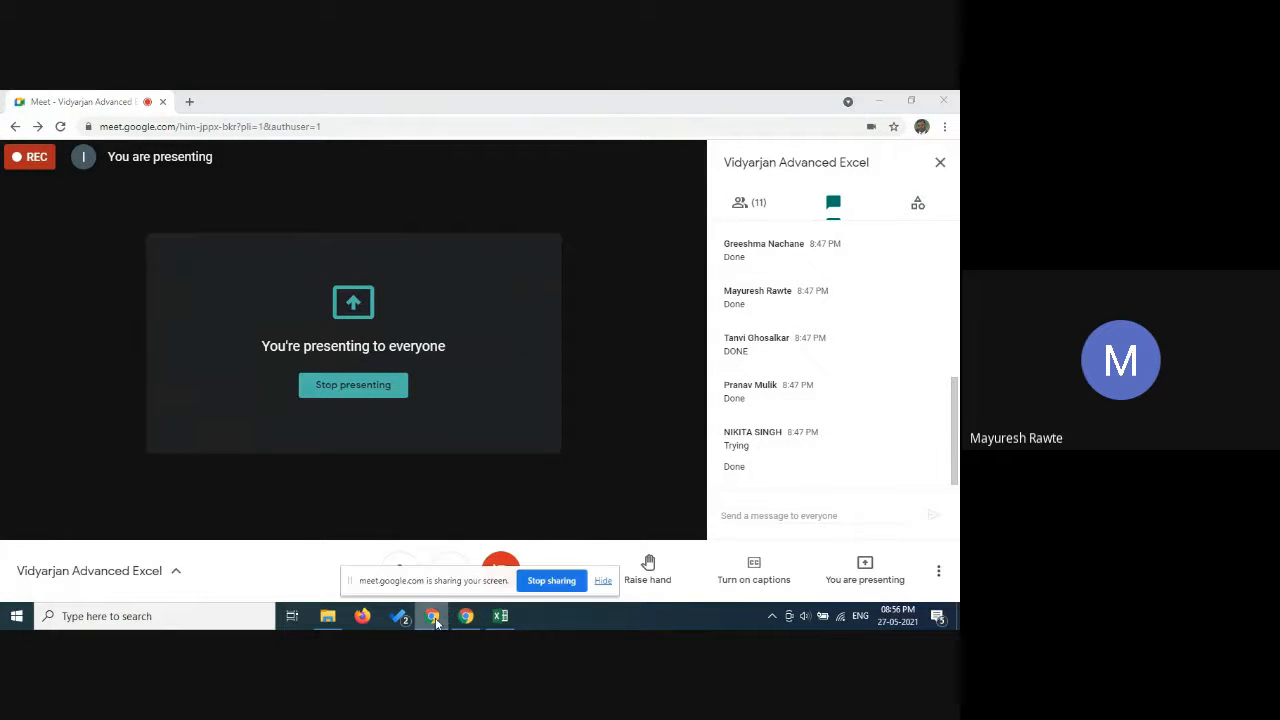
left_click(500, 616)
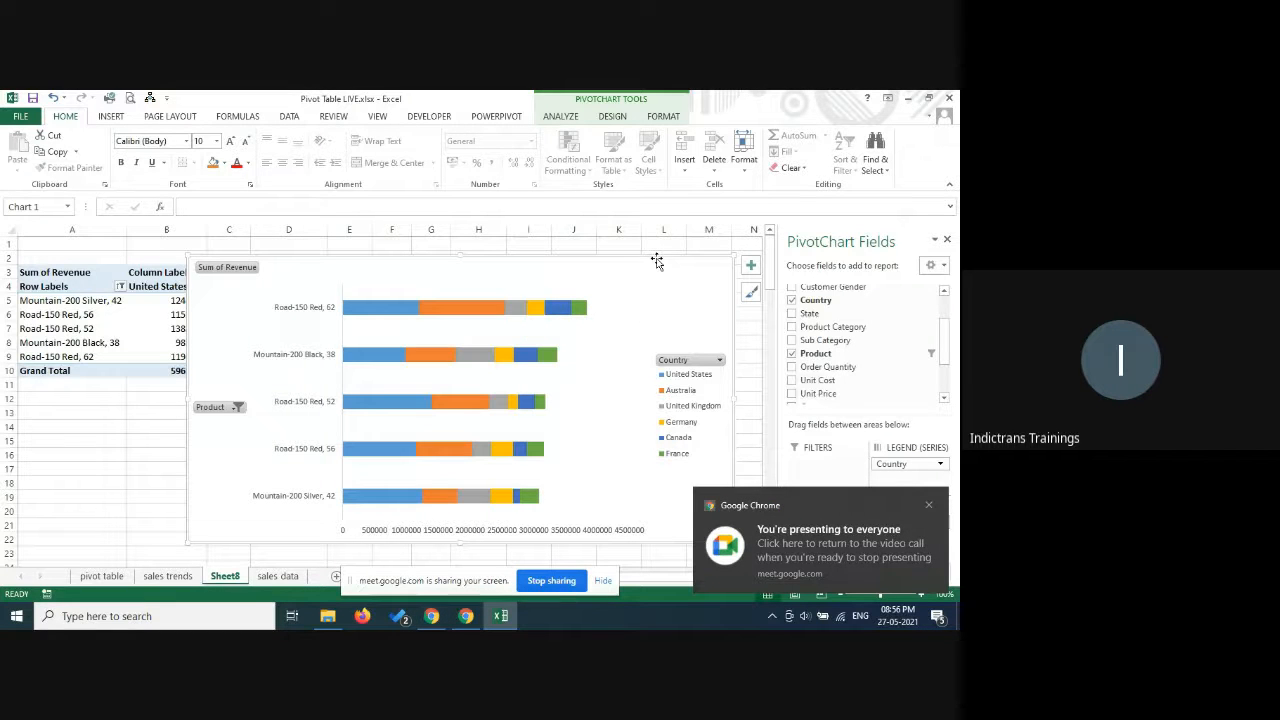
Change the PivotChart to the Clustered Bar type.
left_click(613, 116)
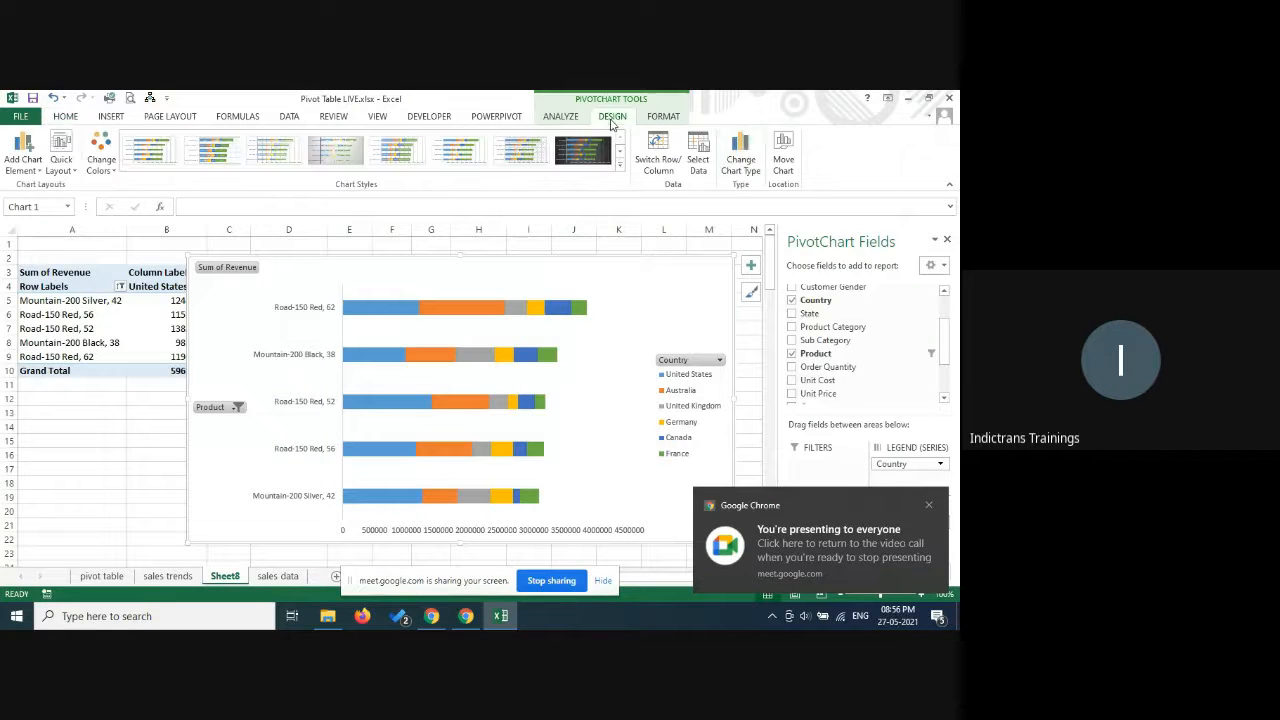
left_click(738, 158)
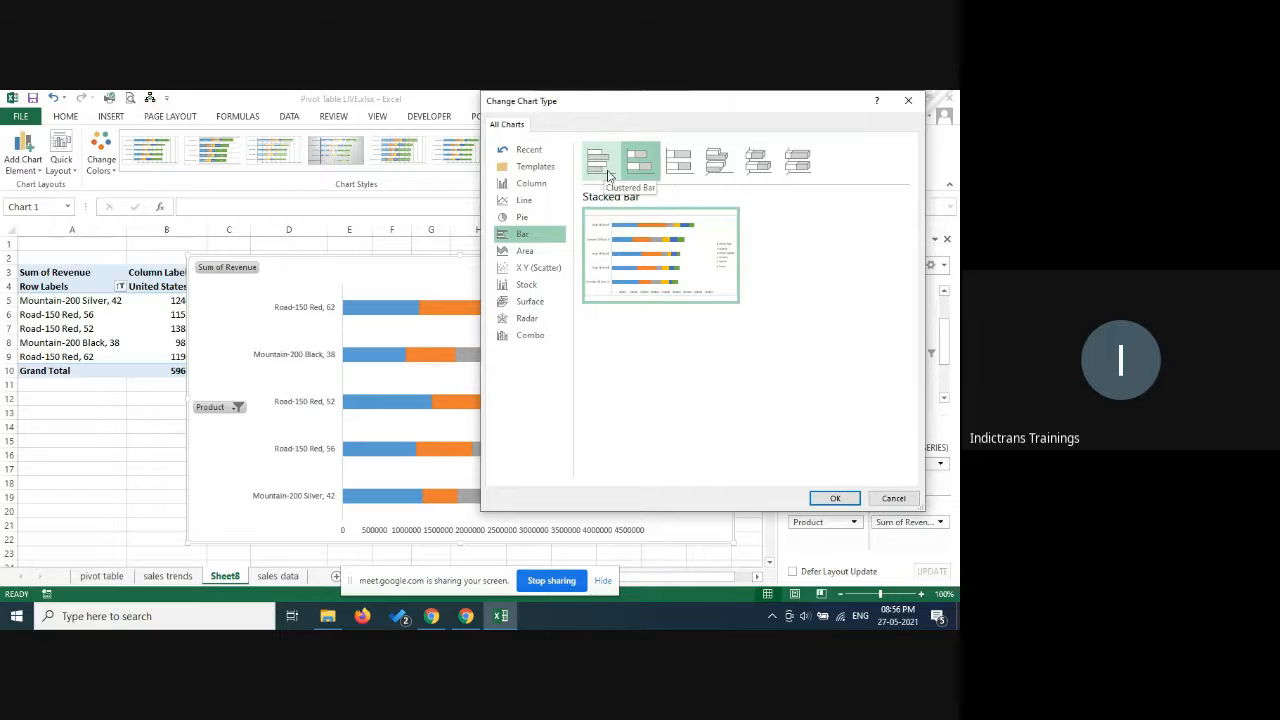
left_click(600, 165)
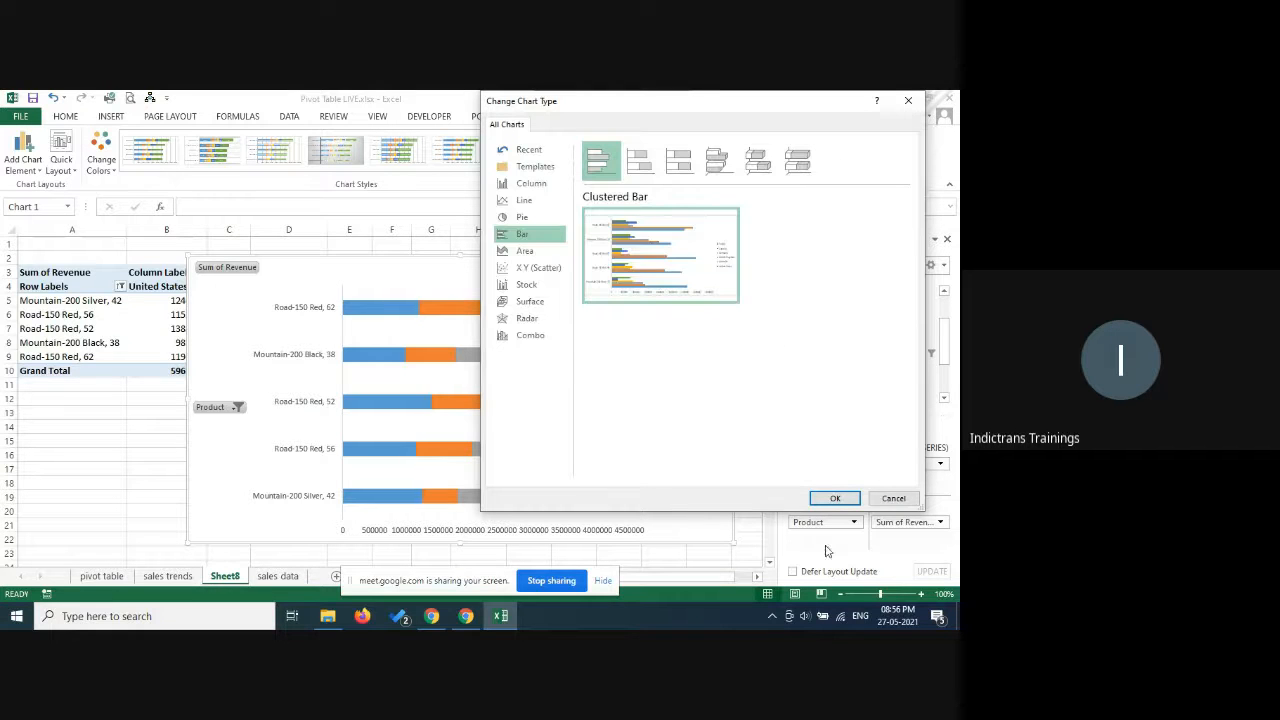
left_click(835, 499)
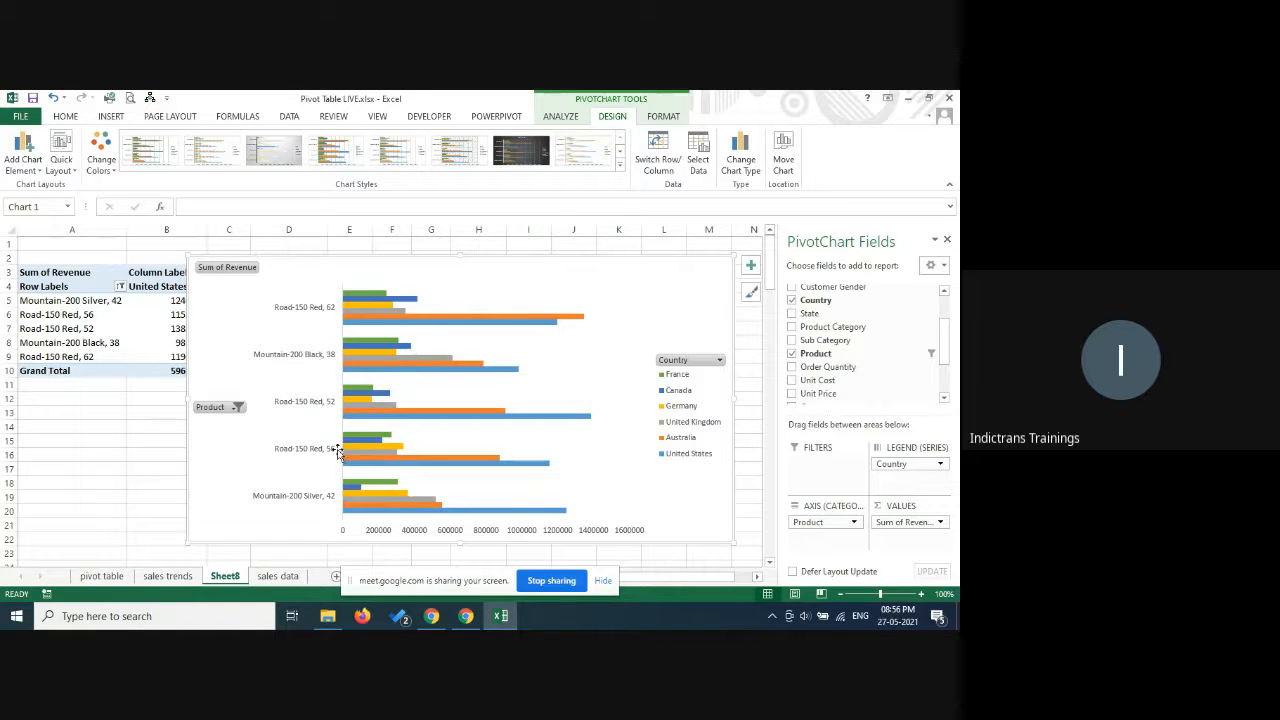
Change the PivotChart to the 100% Stacked Bar type after previewing the Stacked Bar type.
left_click(731, 166)
left_click(645, 175)
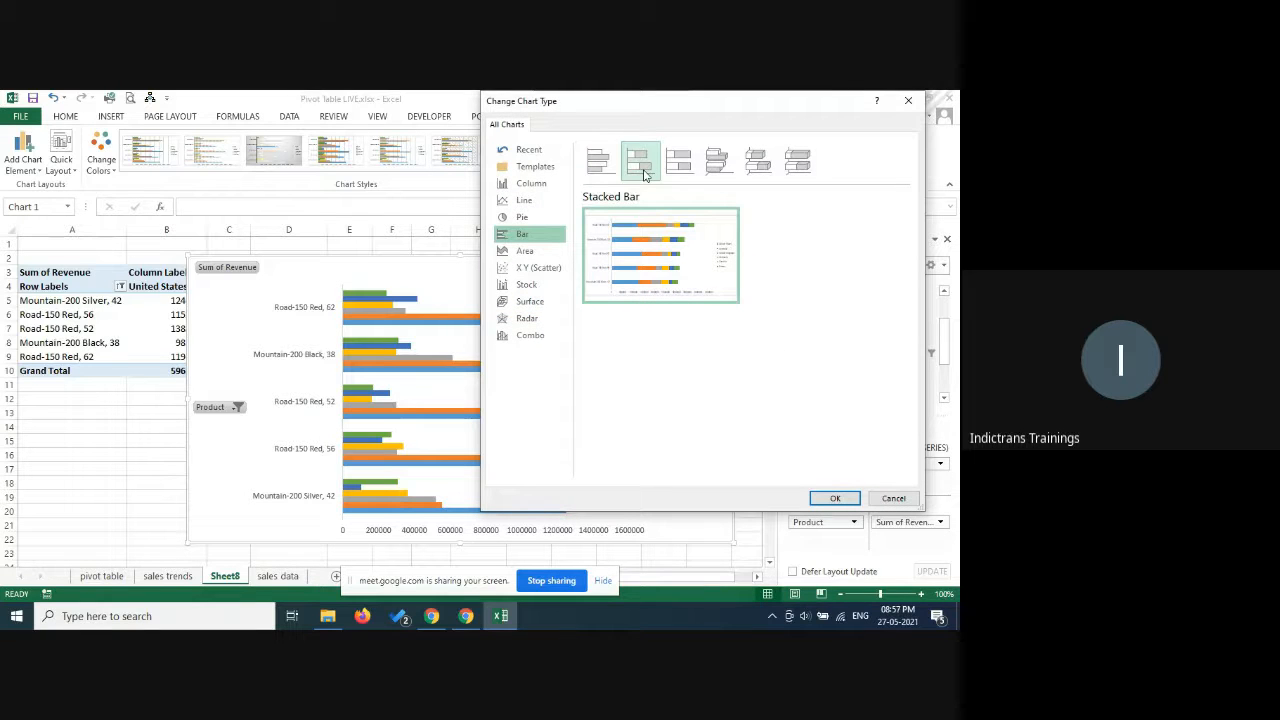
mouse_move(675, 222)
left_click(679, 165)
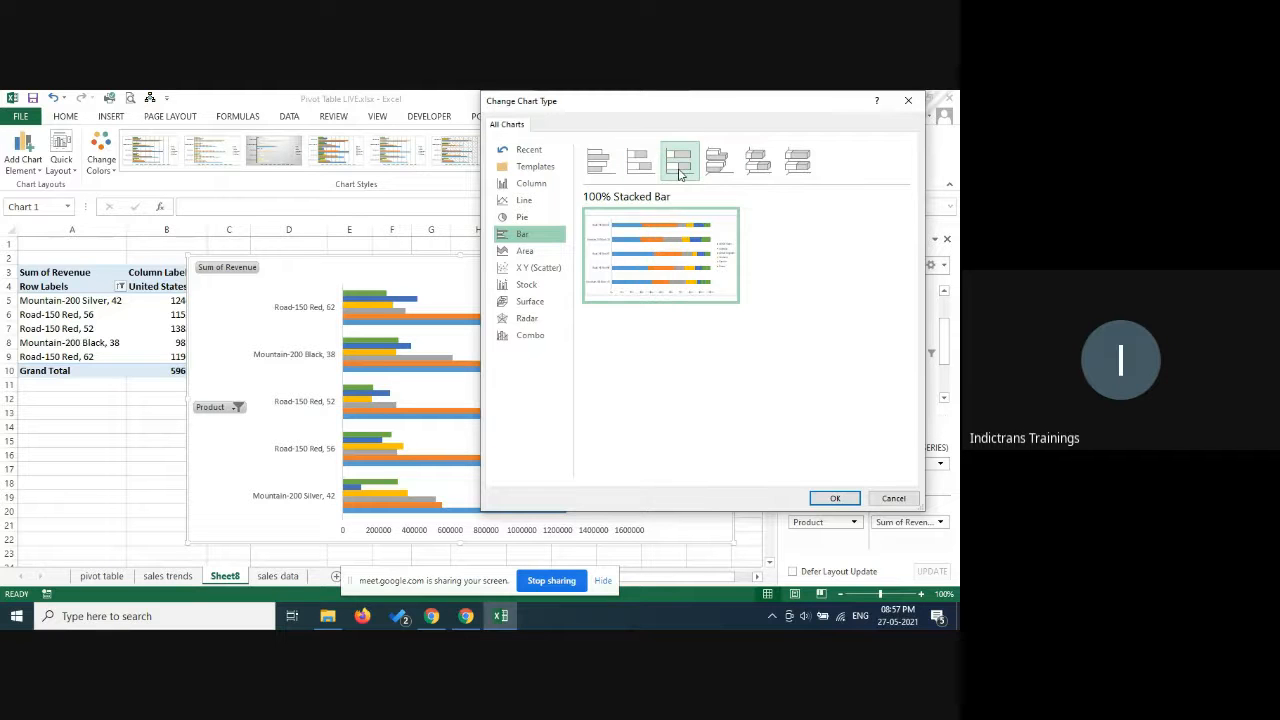
left_click(834, 498)
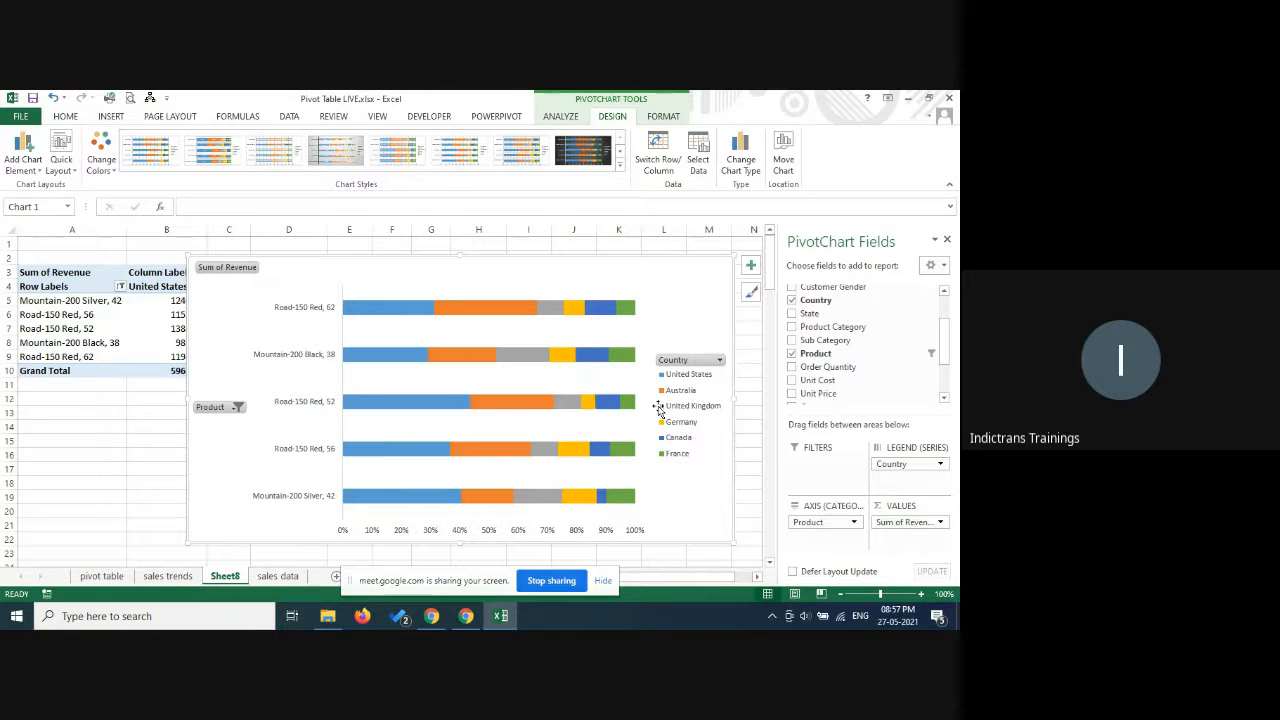
Change the PivotChart to the Stacked Bar type.
left_click(743, 176)
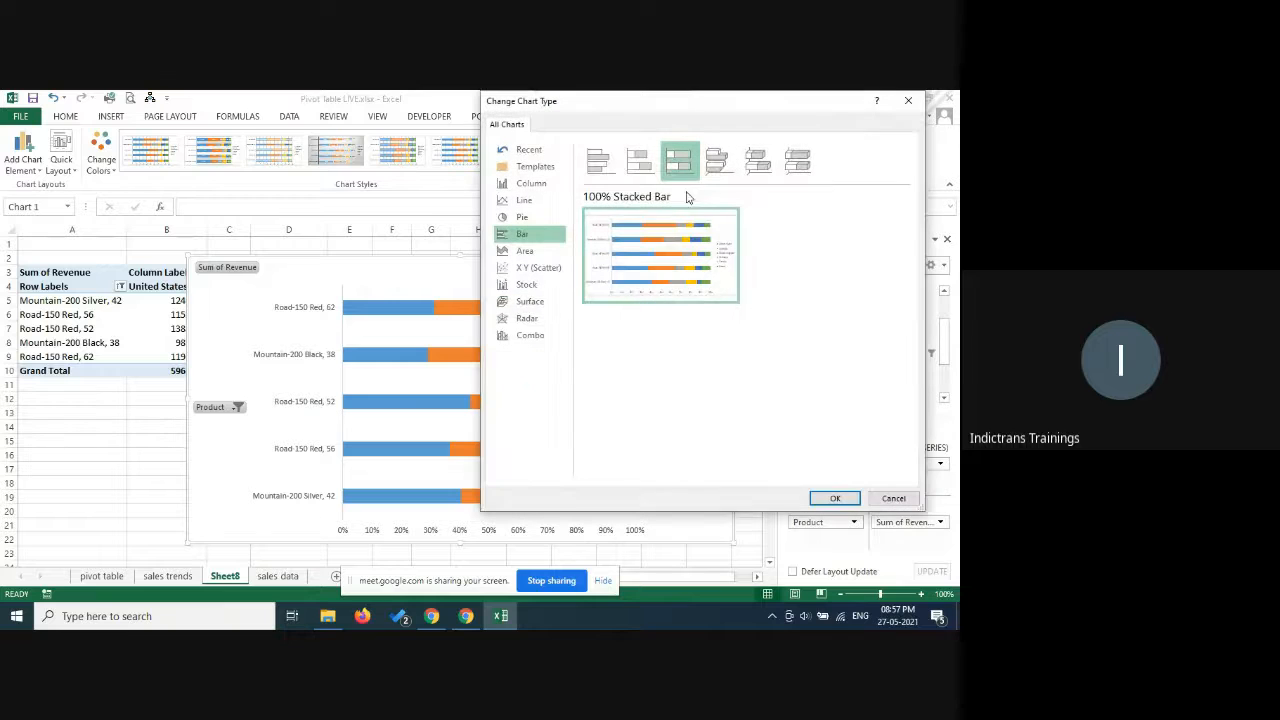
left_click(640, 160)
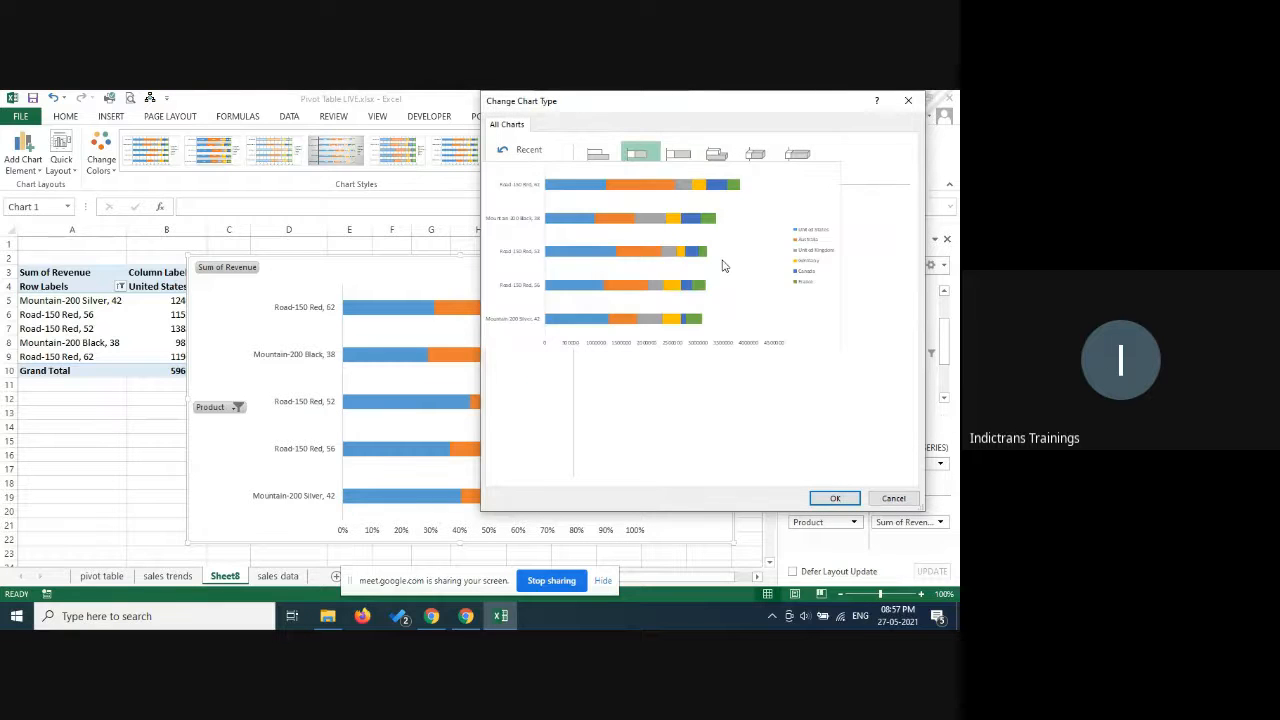
left_click(826, 498)
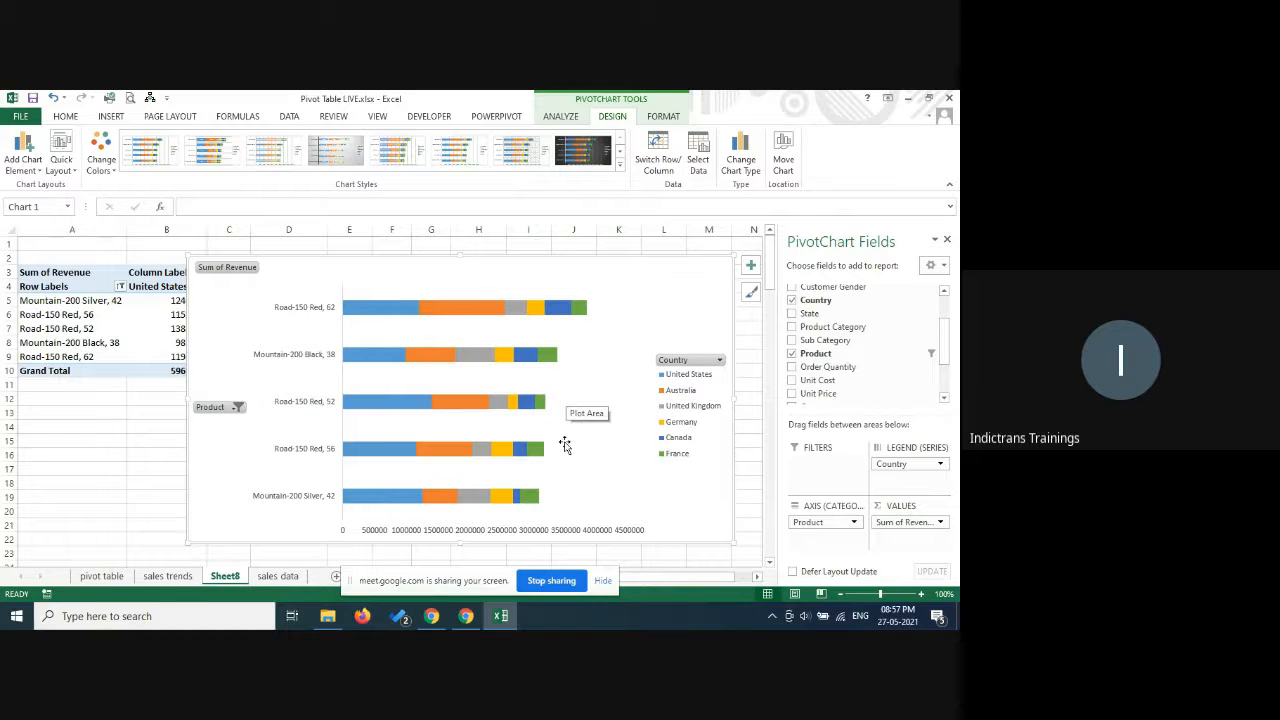
Hide the screen-sharing notice while checking the class chat in the Google Meet window, and return to the Excel workbook.
left_click(467, 616)
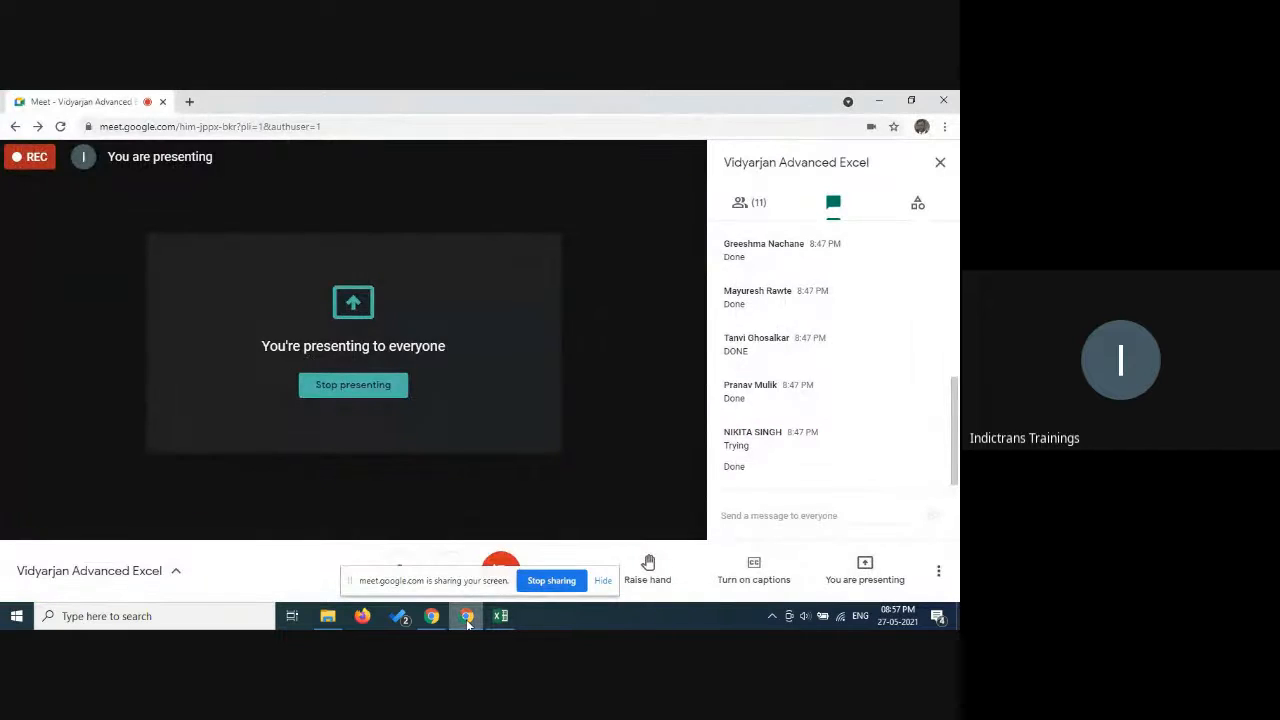
left_click(603, 580)
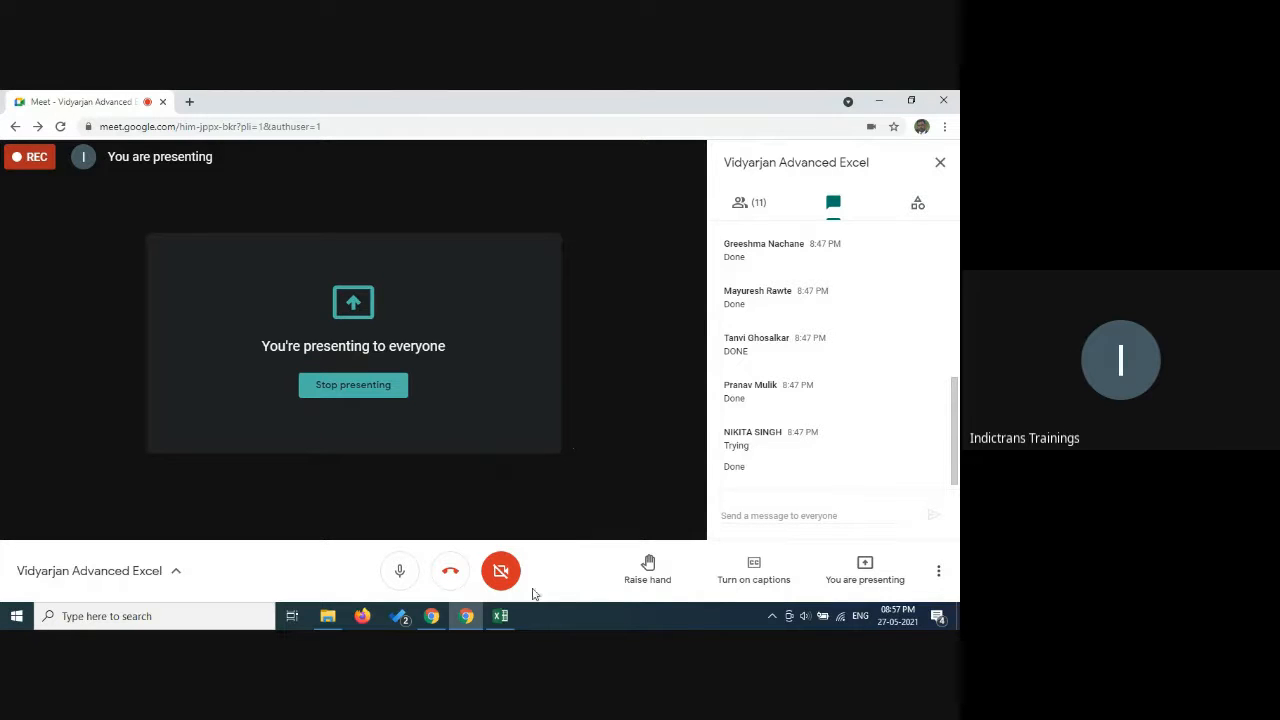
left_click(500, 616)
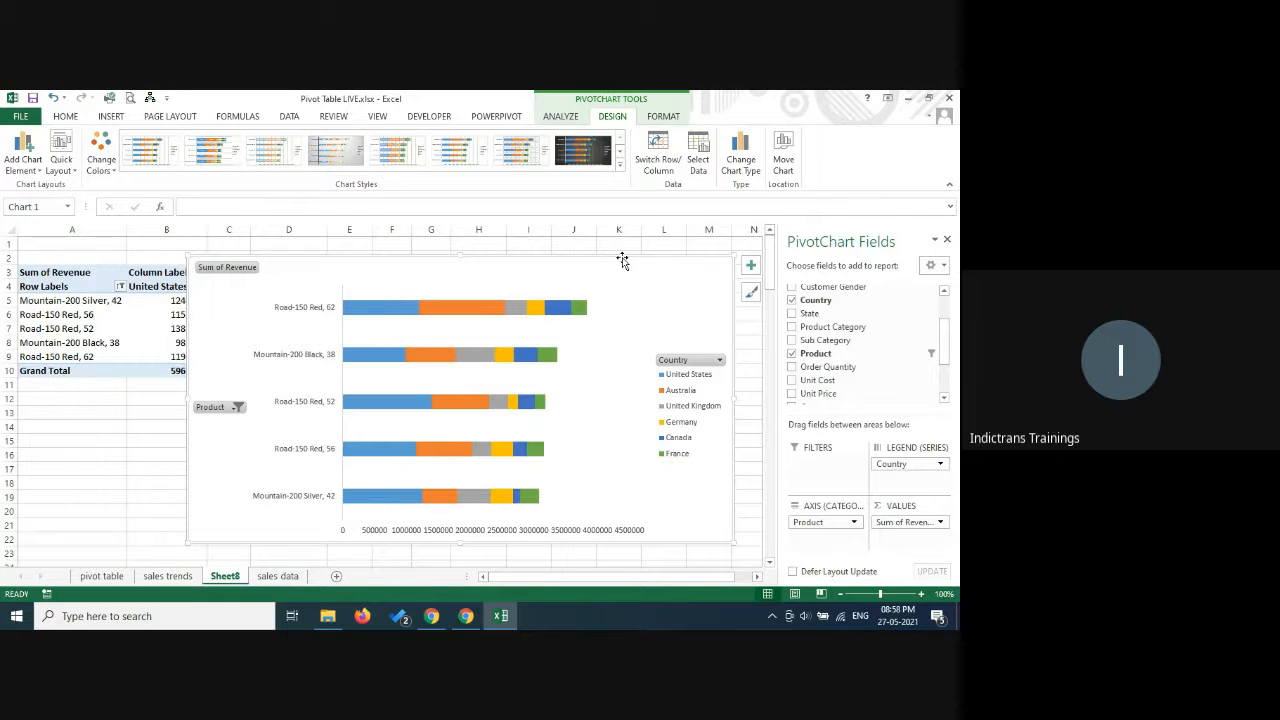
Mute the microphone in the Google Meet window, and return to the Excel workbook.
left_click(463, 614)
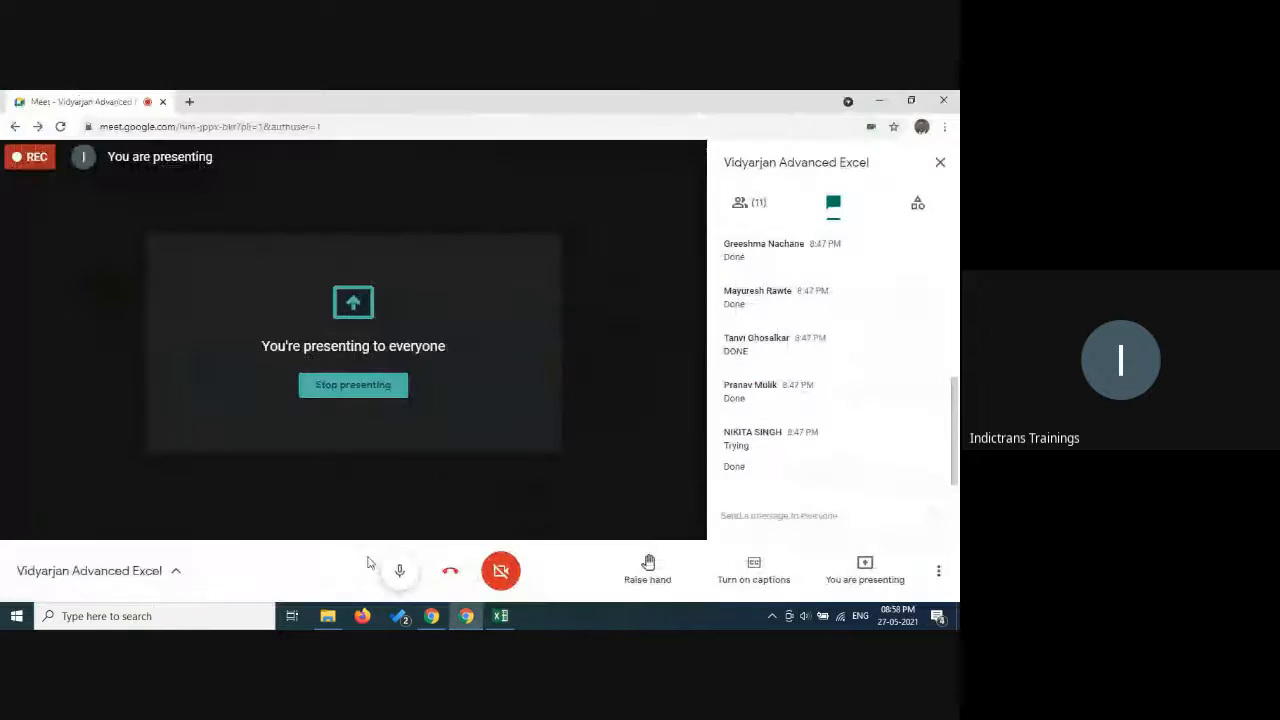
left_click(399, 570)
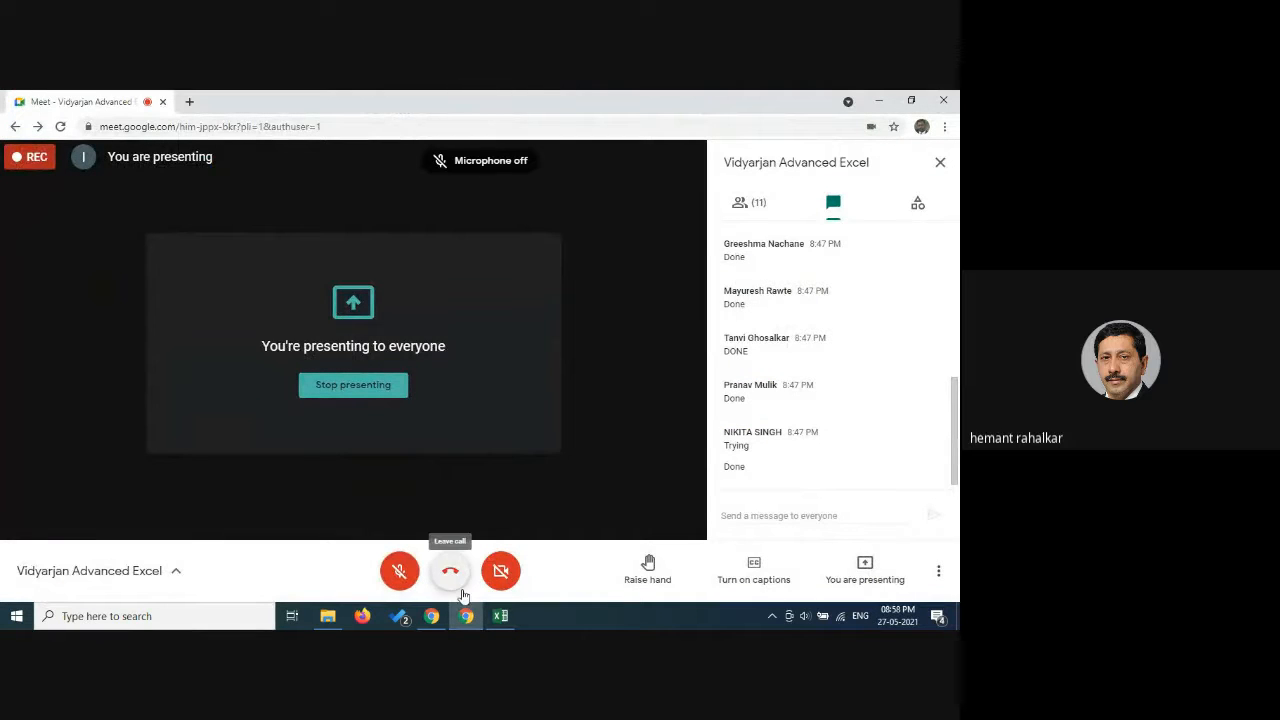
left_click(500, 615)
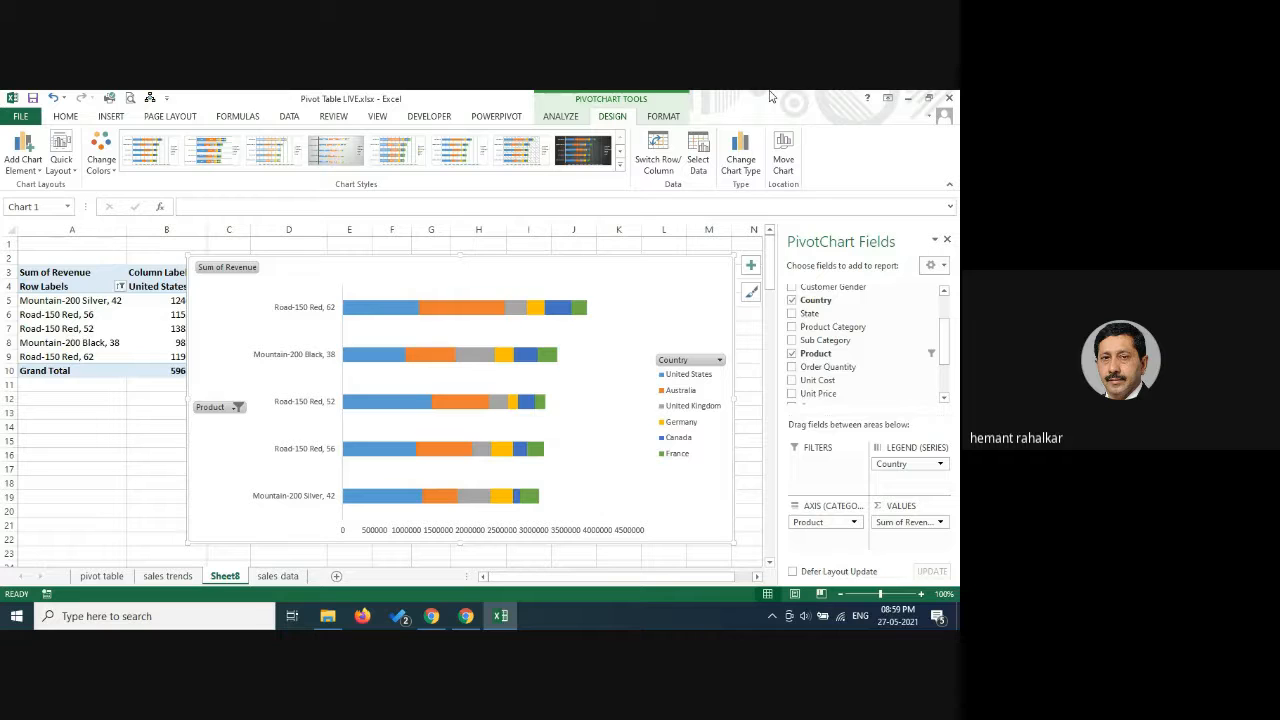
Turn the microphone back on in Google Meet, return to the Excel workbook and dismiss the presenting notification.
left_click(466, 616)
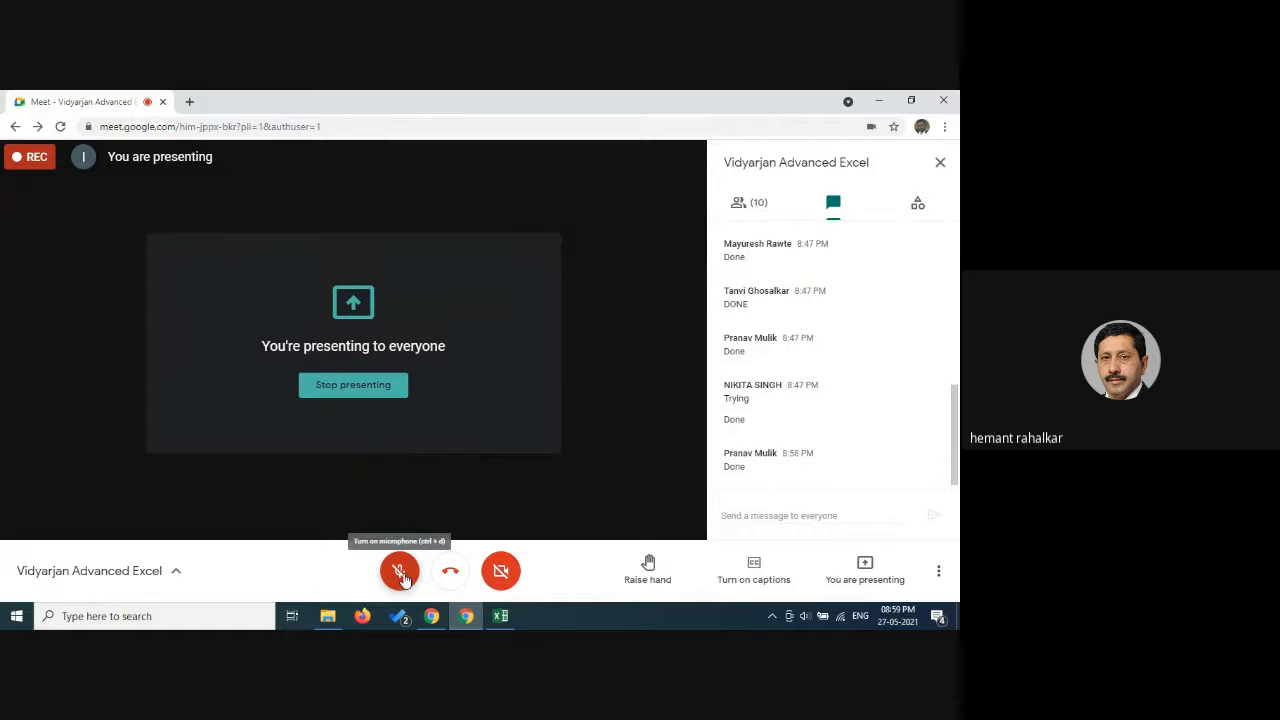
left_click(399, 571)
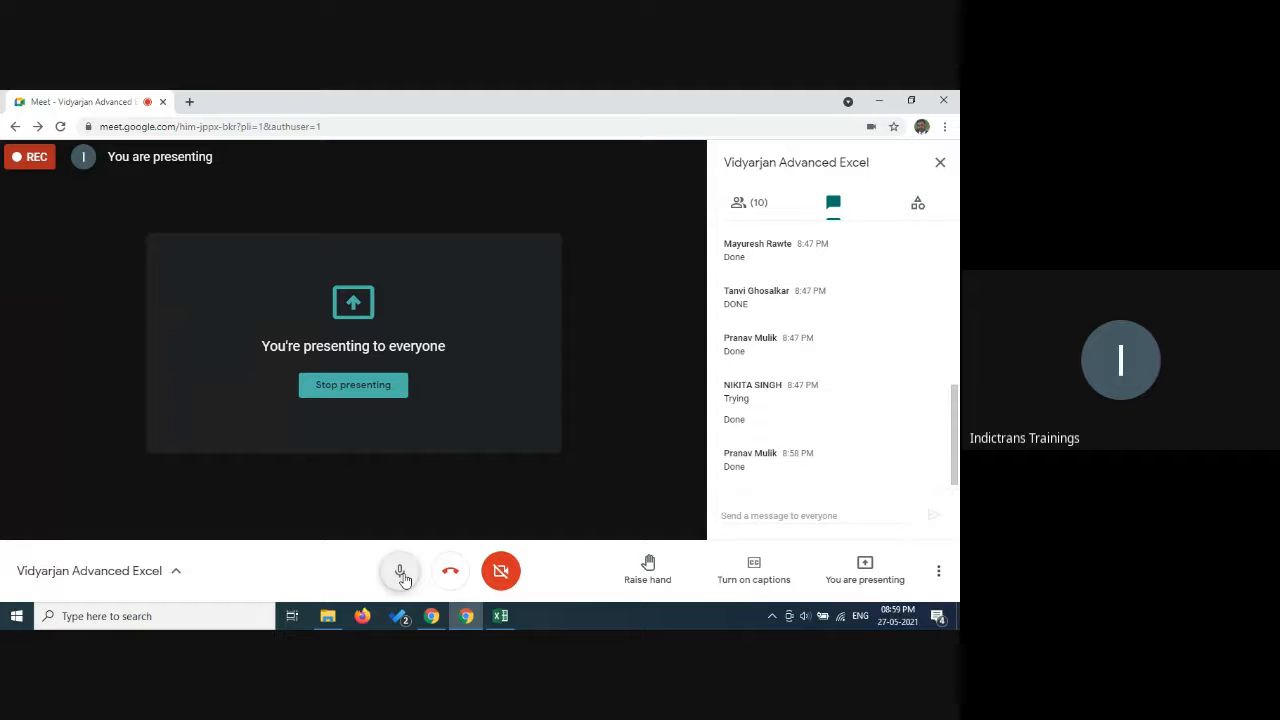
left_click(505, 618)
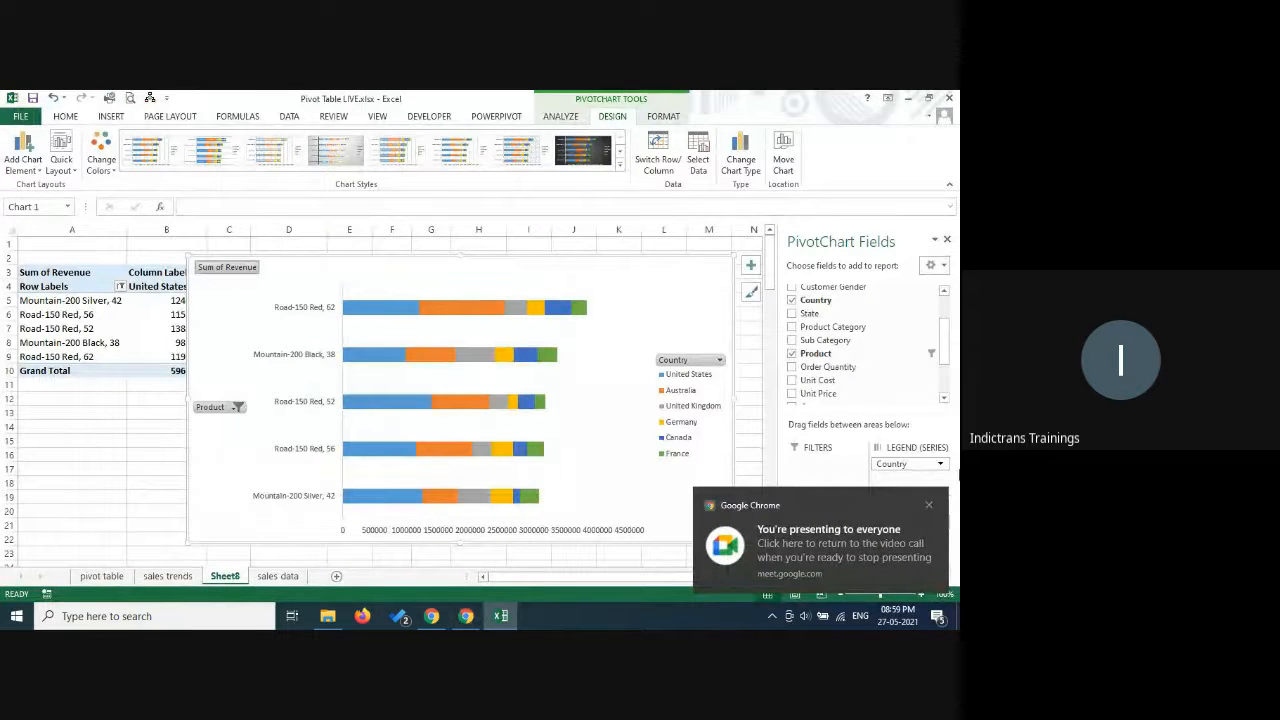
left_click(929, 506)
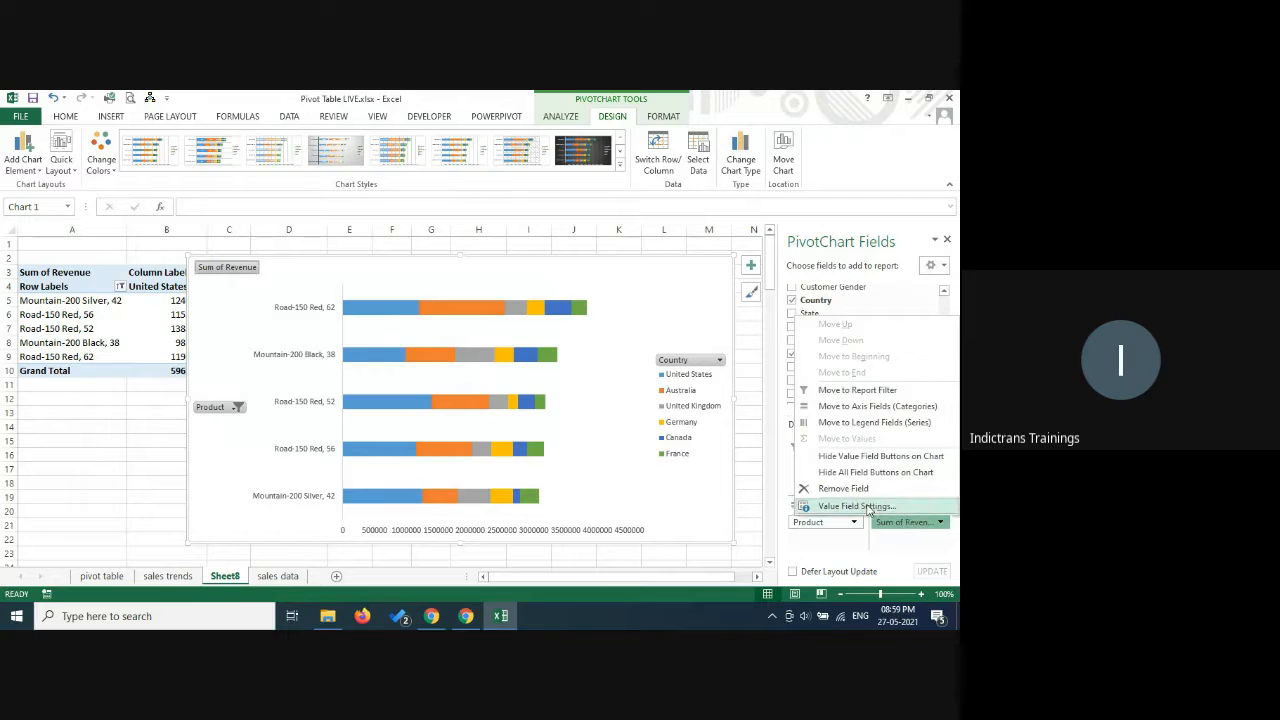
Summarize the PivotChart's Revenue value field by Average.
left_click(866, 507)
left_click(630, 362)
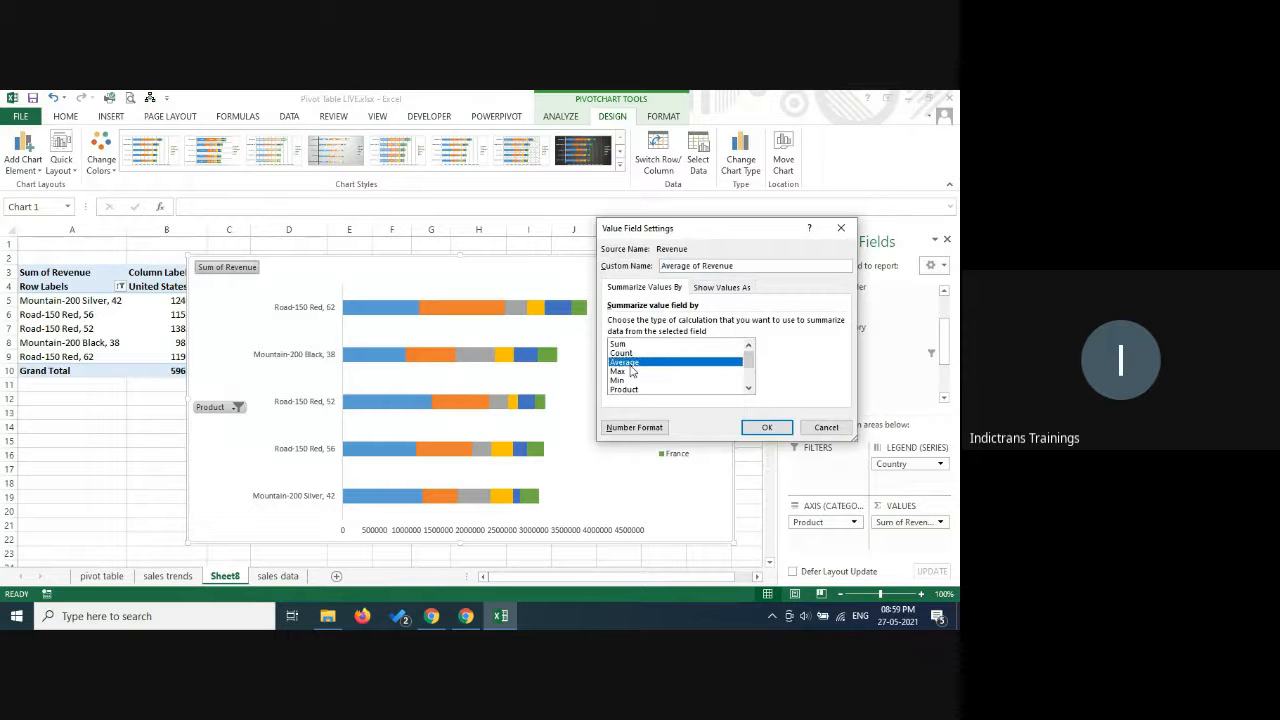
left_click(752, 432)
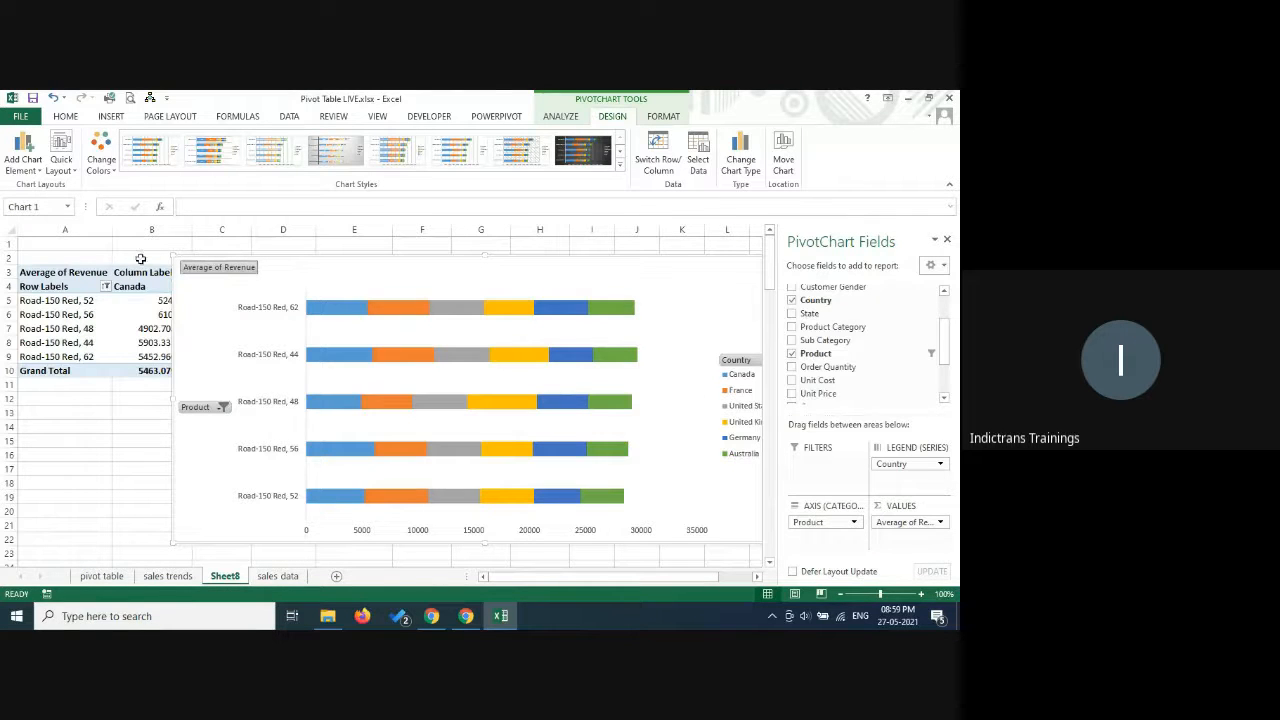
Set the PivotChart's Revenue value field back to being summarized by Sum.
left_click(938, 522)
left_click(852, 506)
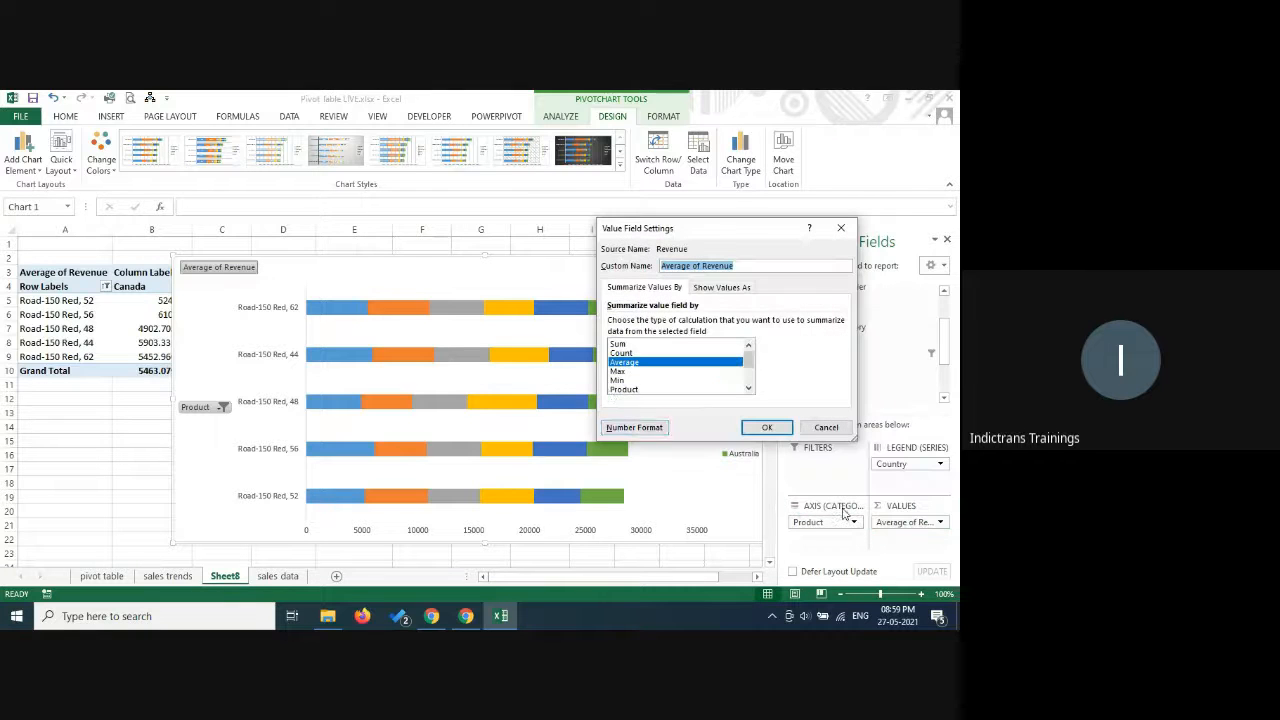
left_click(620, 344)
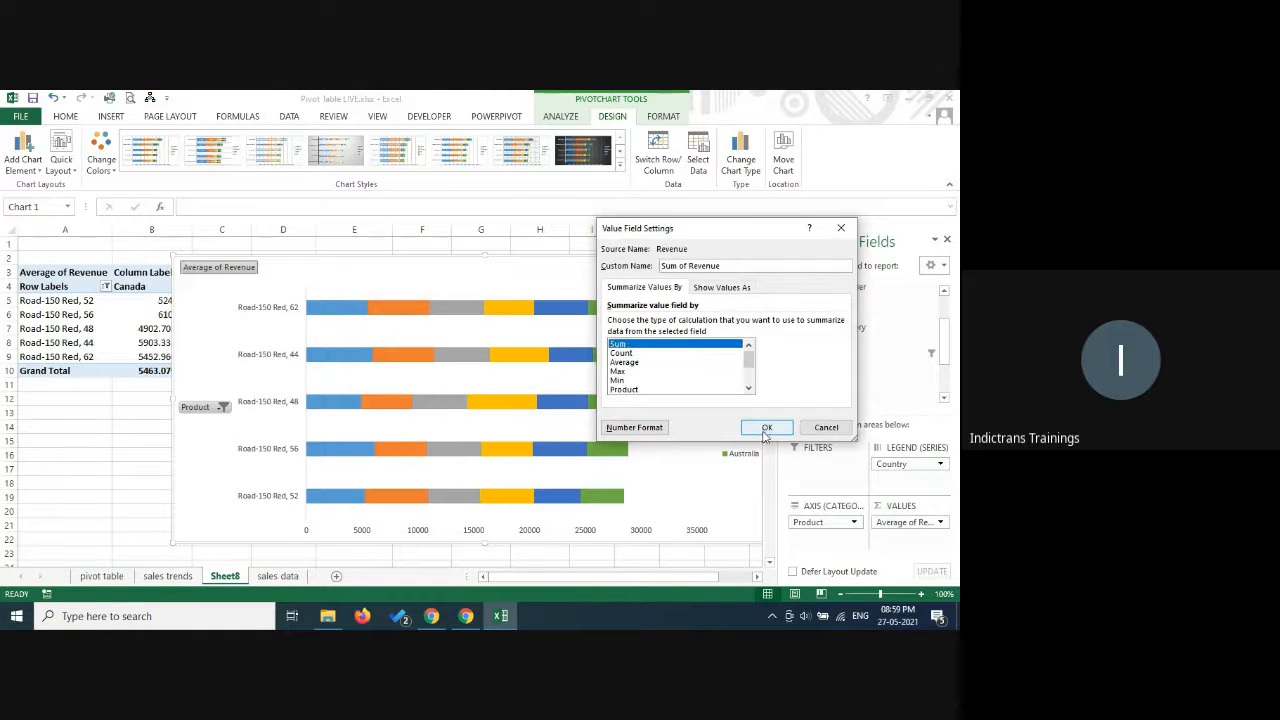
left_click(766, 428)
Check the Google Meet chat for new participant replies, and return to the Excel workbook.
left_click(466, 616)
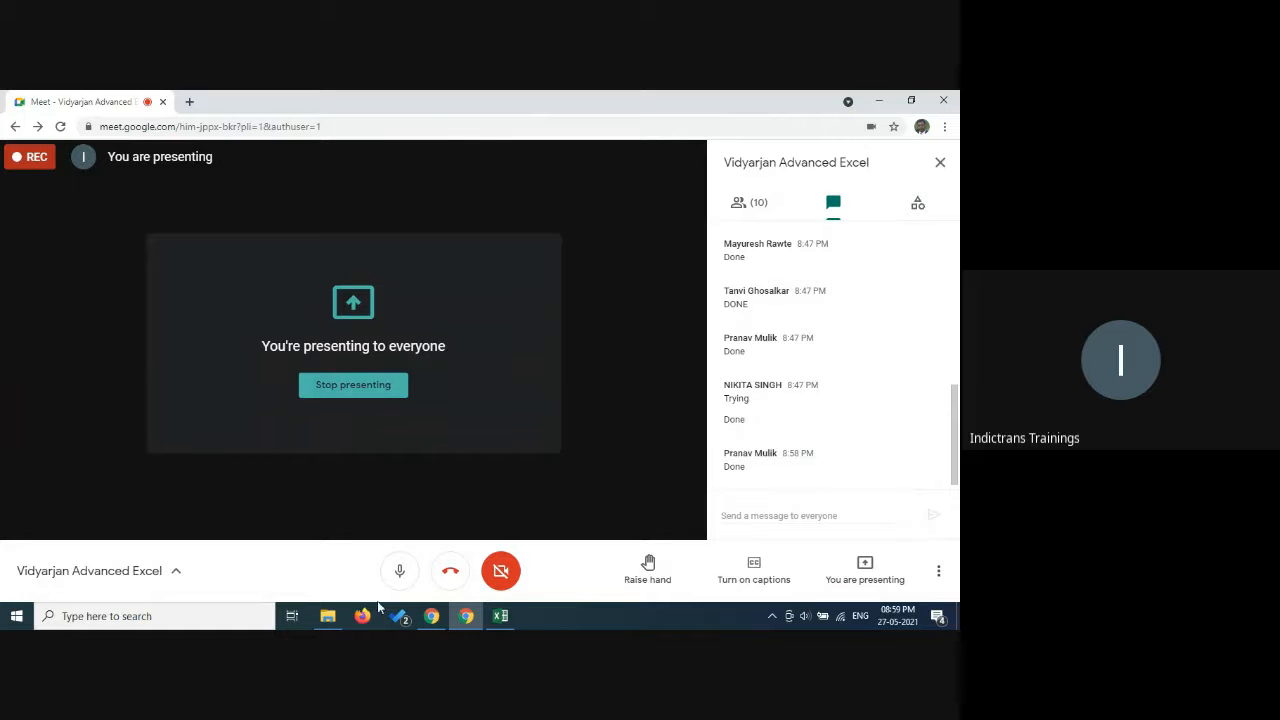
left_click(500, 617)
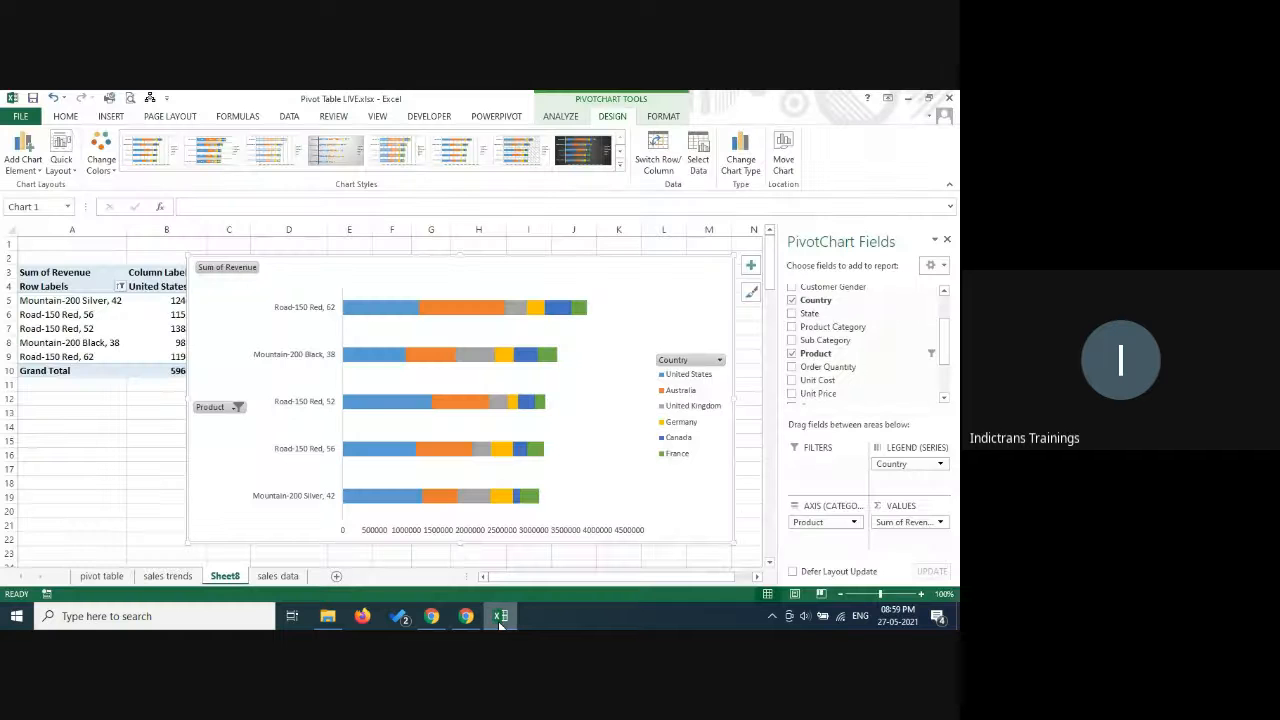
left_click(468, 616)
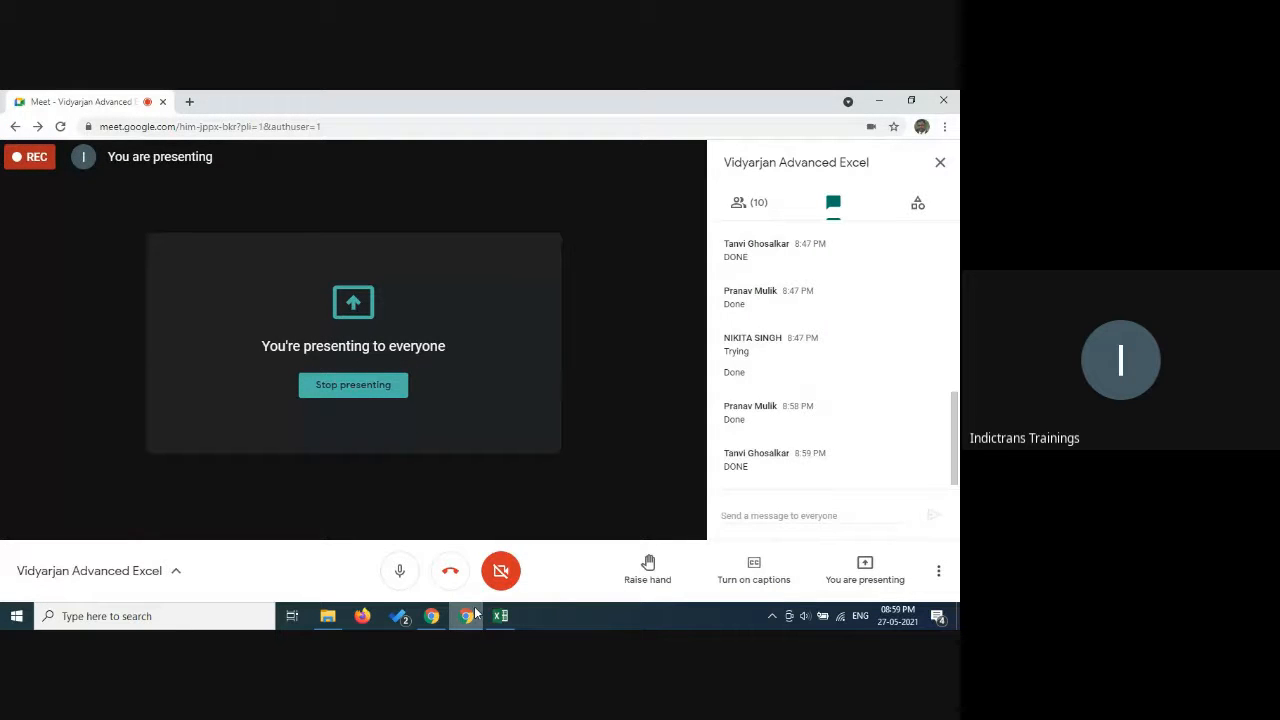
mouse_move(502, 620)
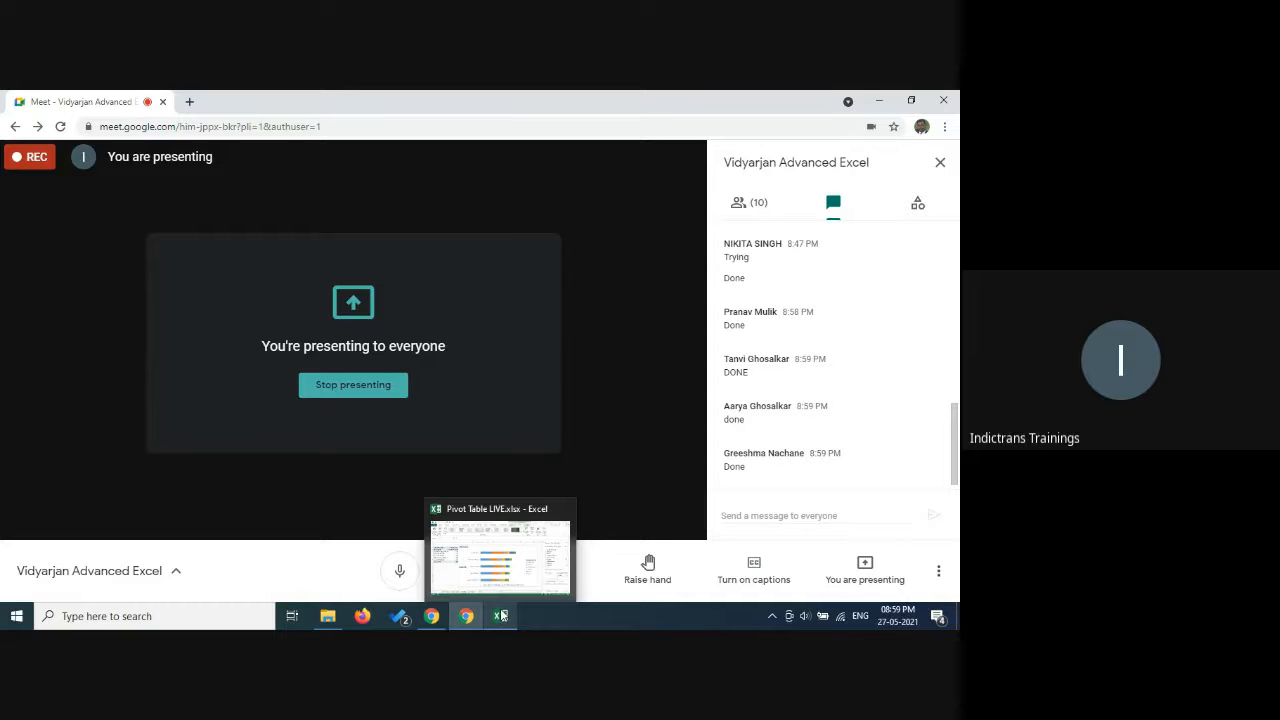
left_click(502, 616)
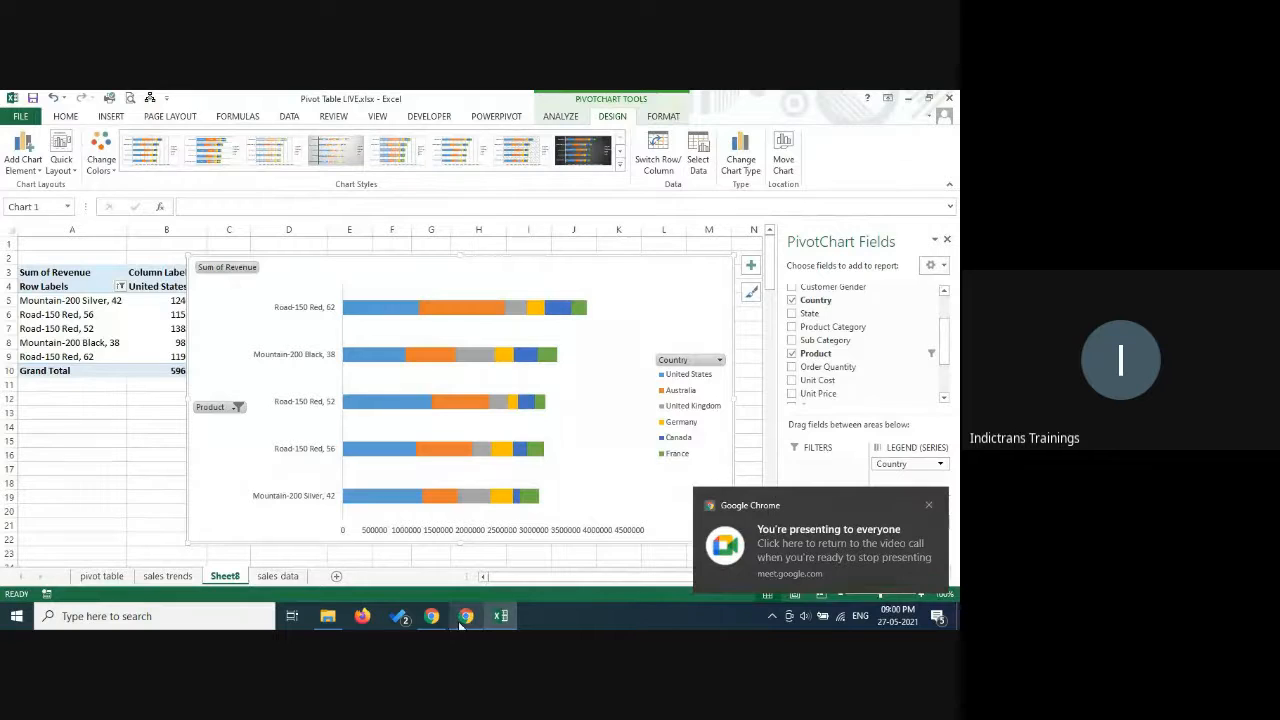
Show the participants list in the Google Meet window and mute the microphone.
left_click(466, 620)
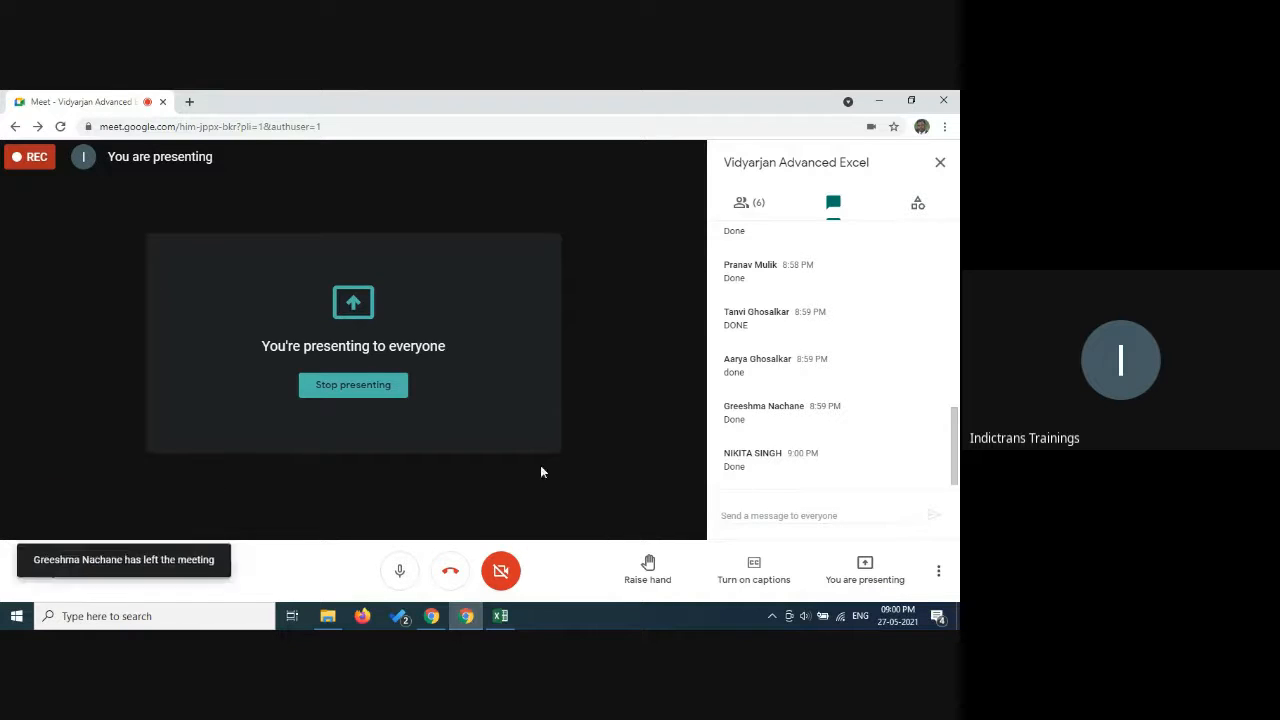
left_click(749, 205)
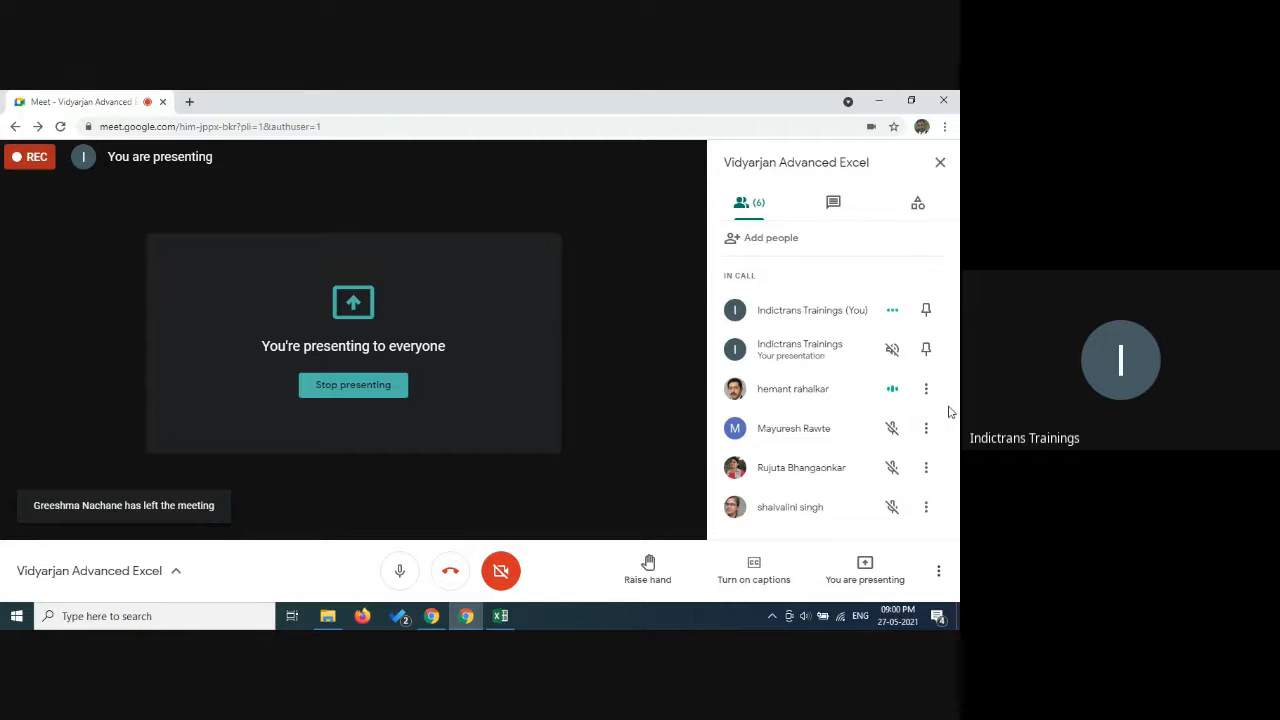
left_click(399, 570)
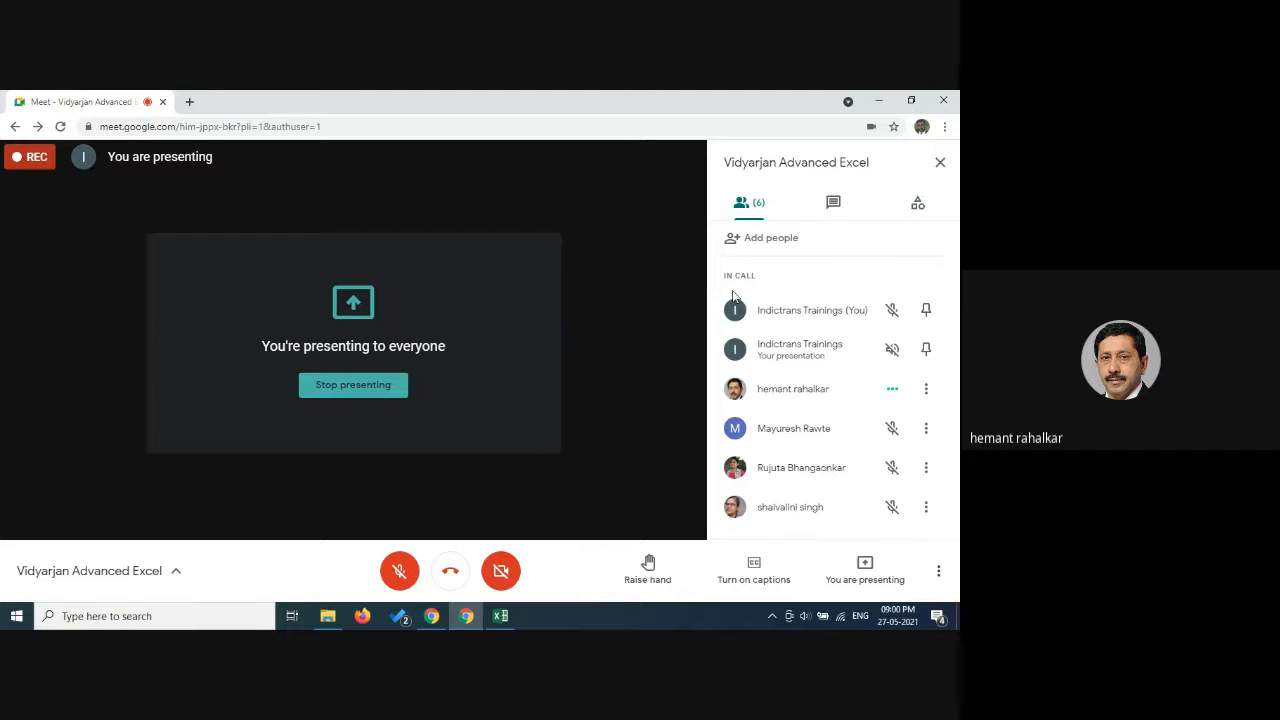
Return to the Excel workbook, dismiss the presenting notification and display the PivotChart analysis commands.
left_click(509, 617)
mouse_move(465, 620)
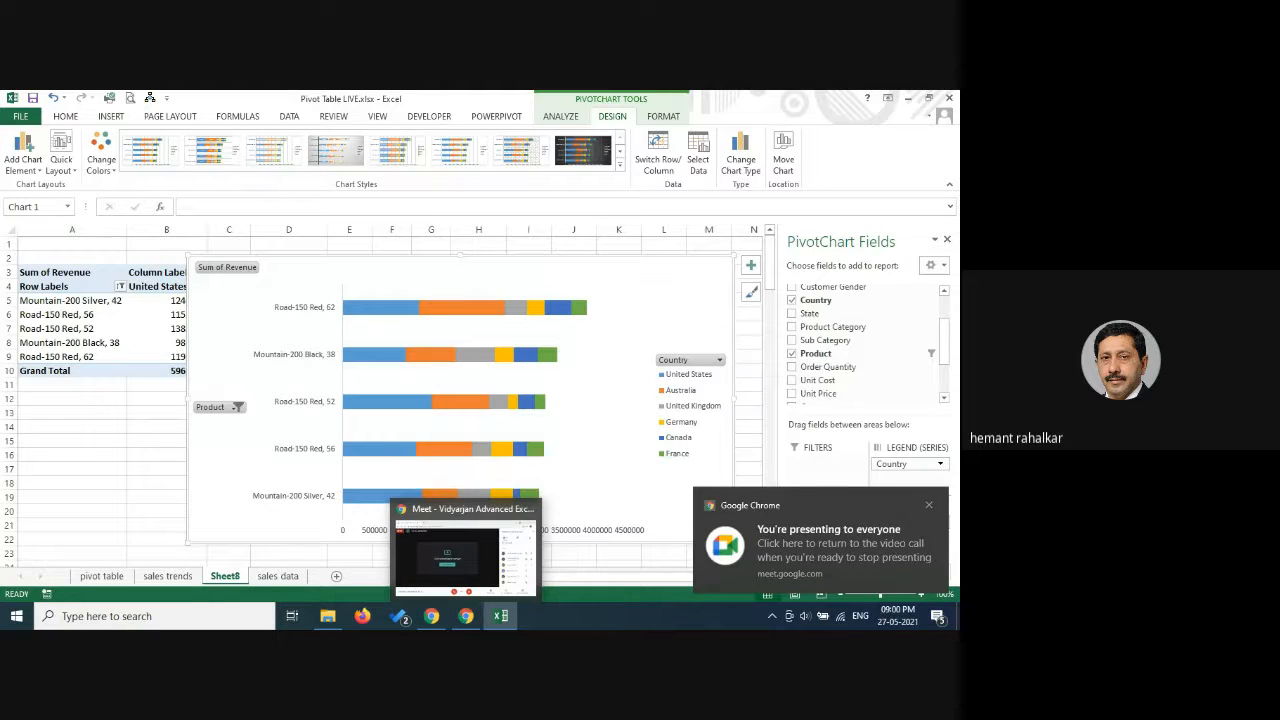
left_click(930, 507)
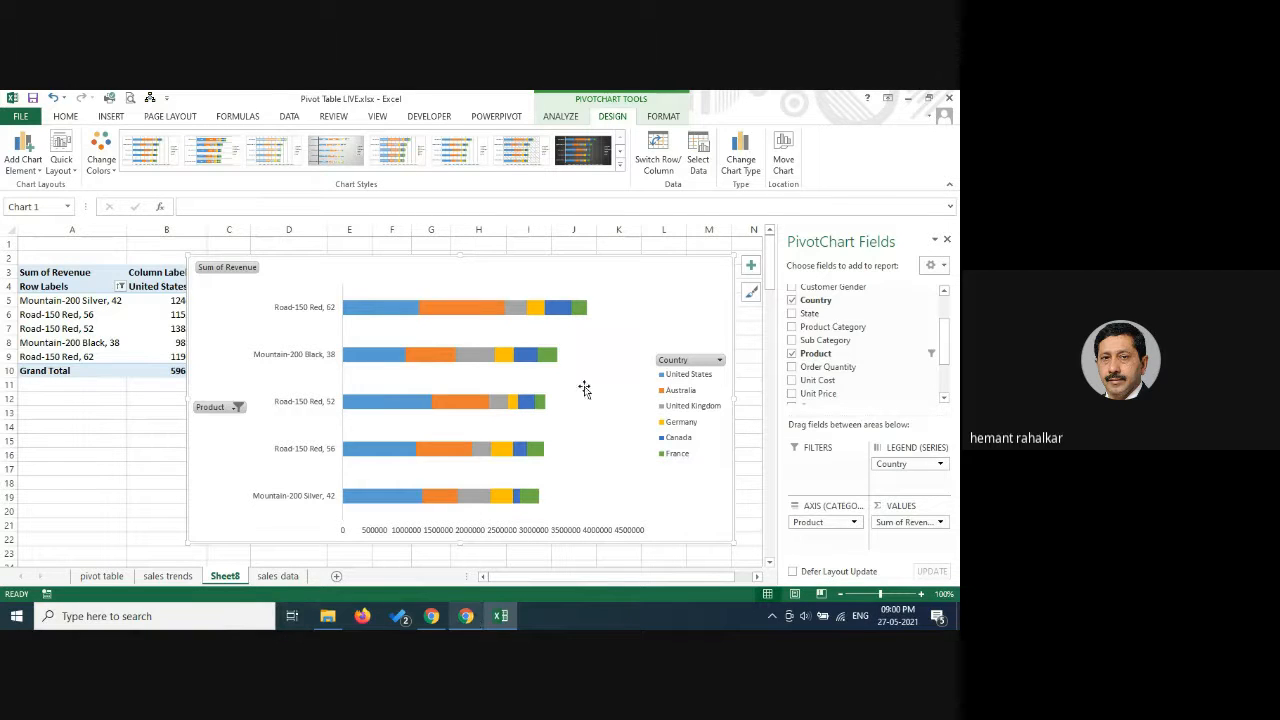
left_click(578, 119)
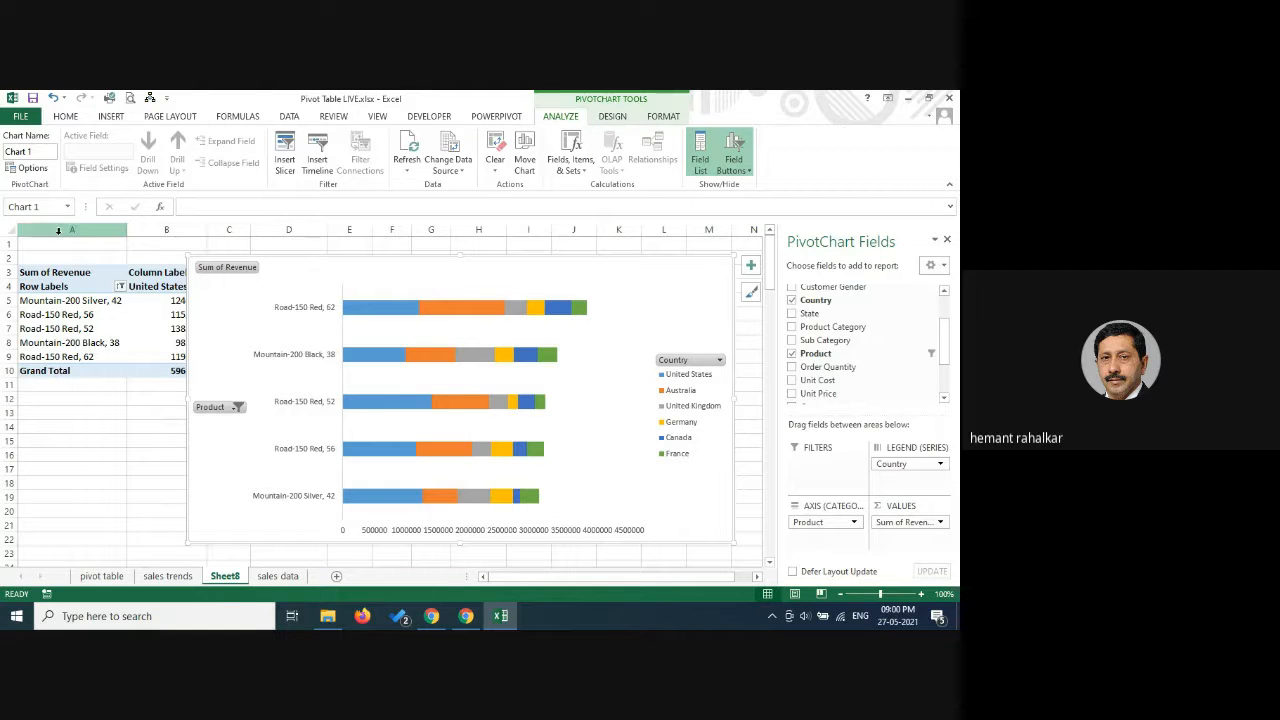
Switch to Google Meet, unmute the microphone and open the class chat.
left_click(466, 616)
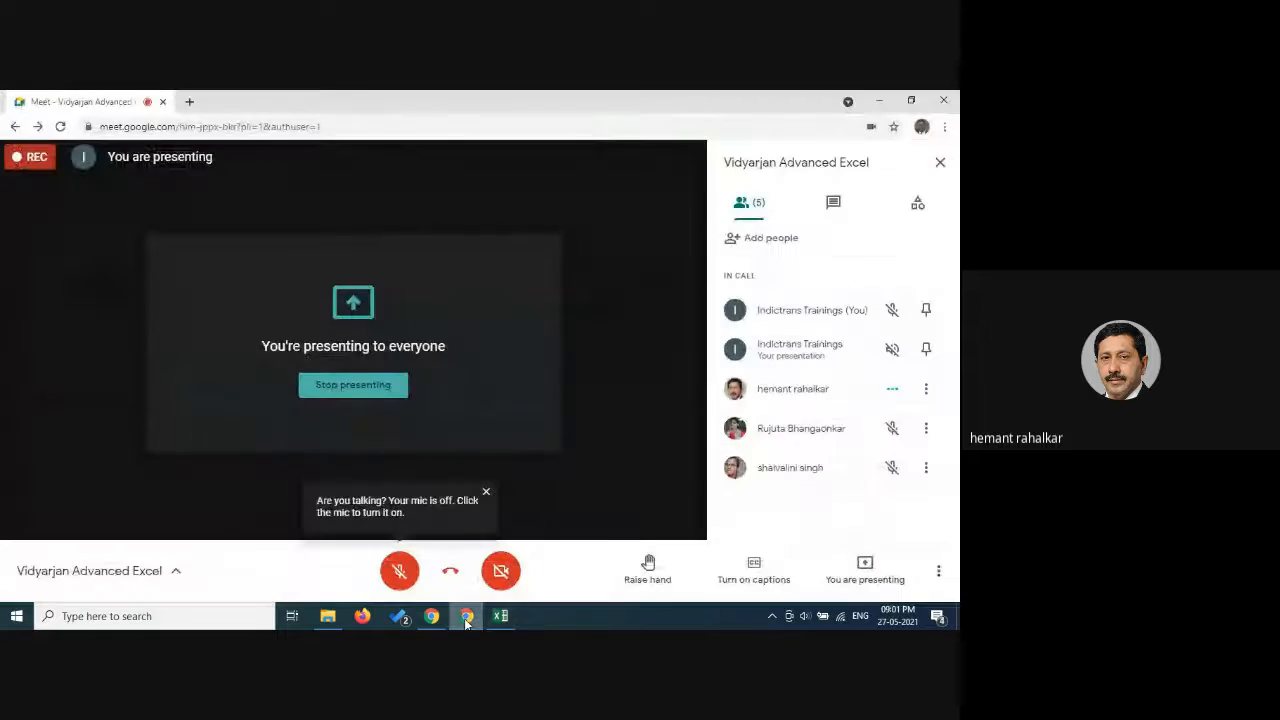
left_click(399, 570)
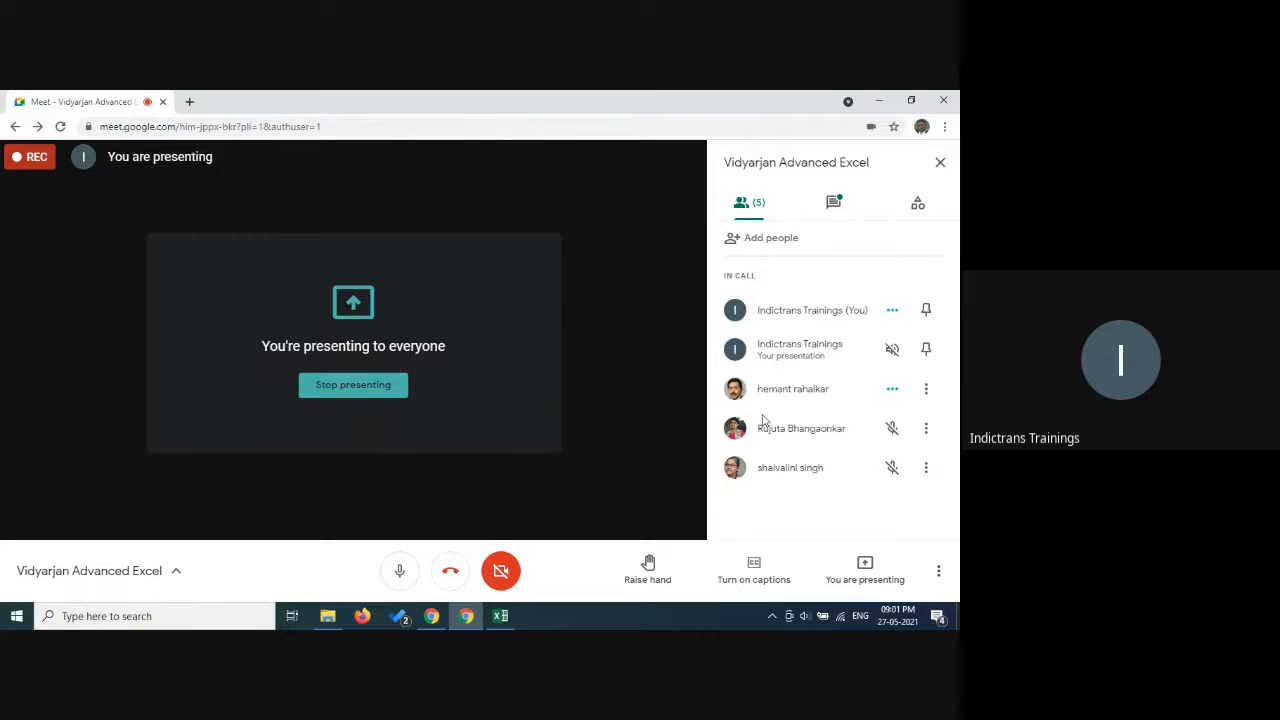
left_click(833, 202)
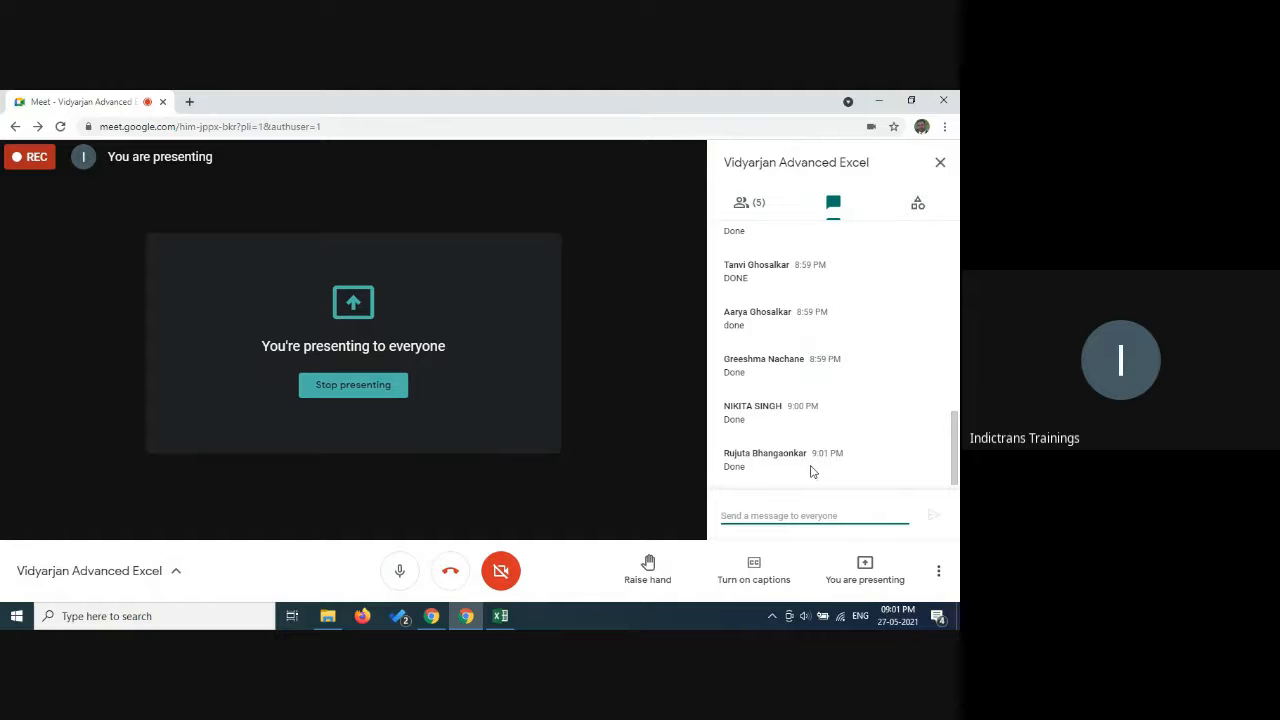
Review the Google Meet participants list and read back through the class chat messages.
left_click(750, 204)
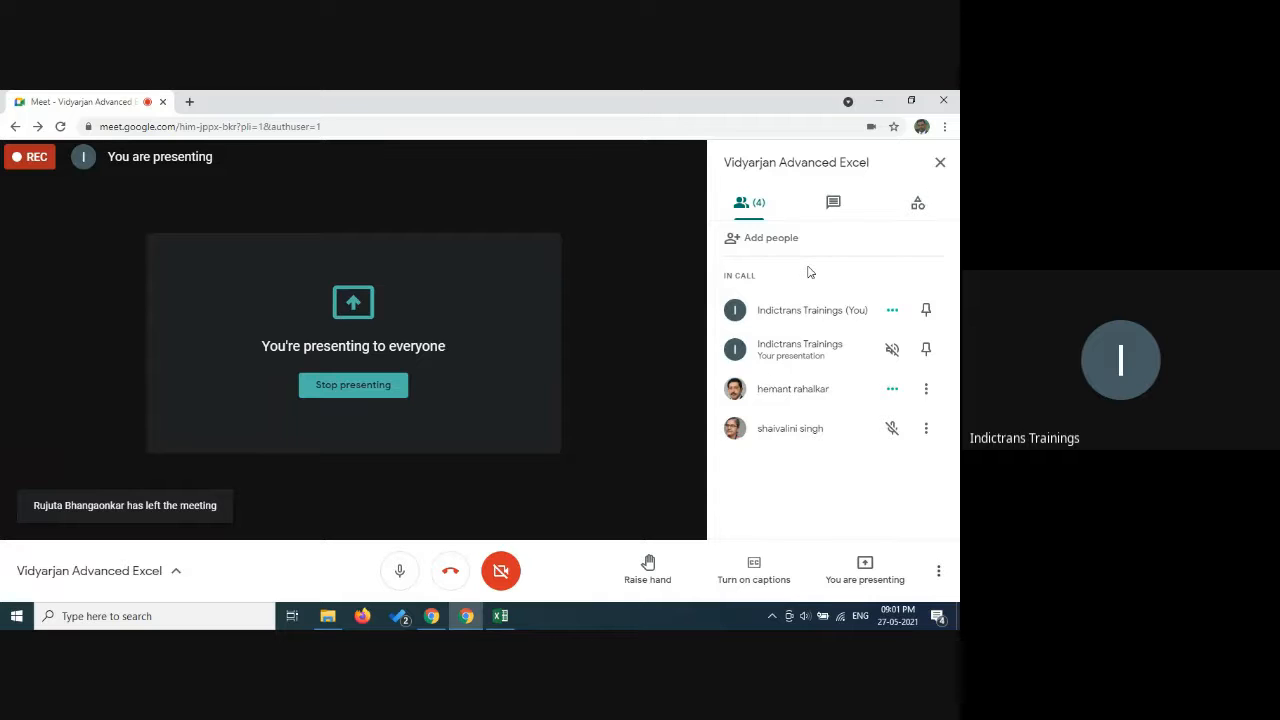
left_click(833, 202)
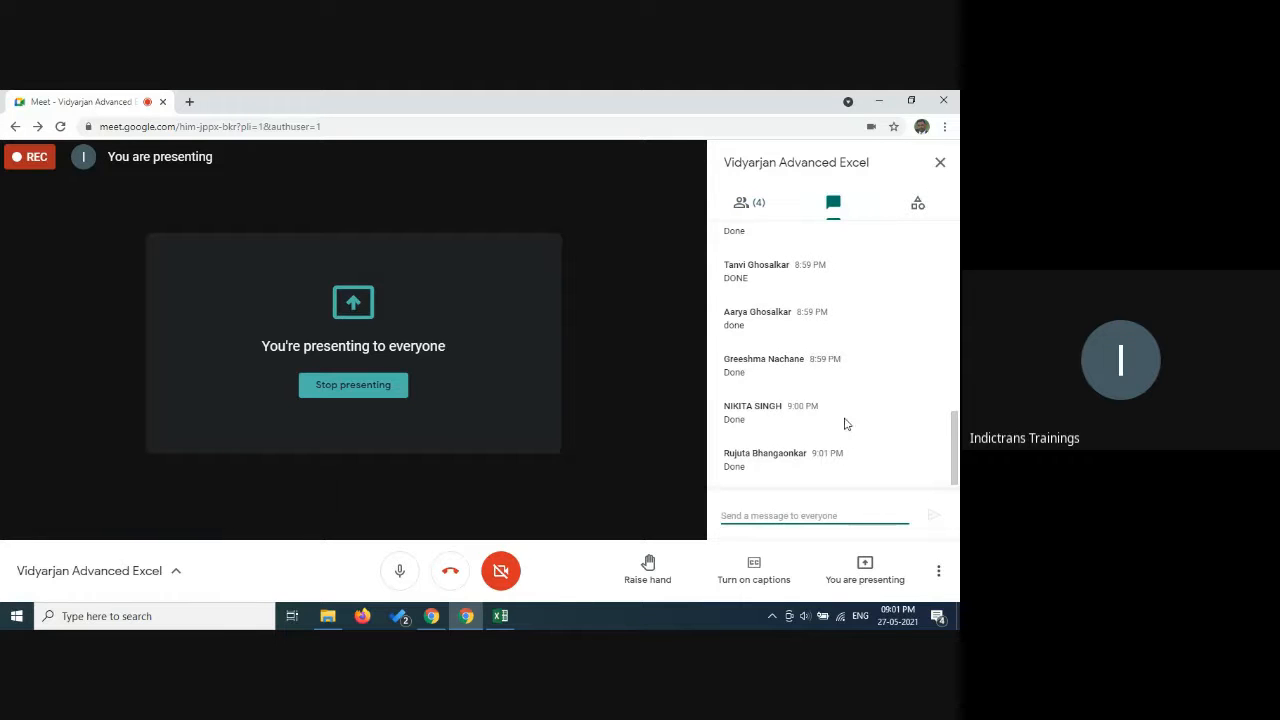
scroll(846, 410, "up", 3)
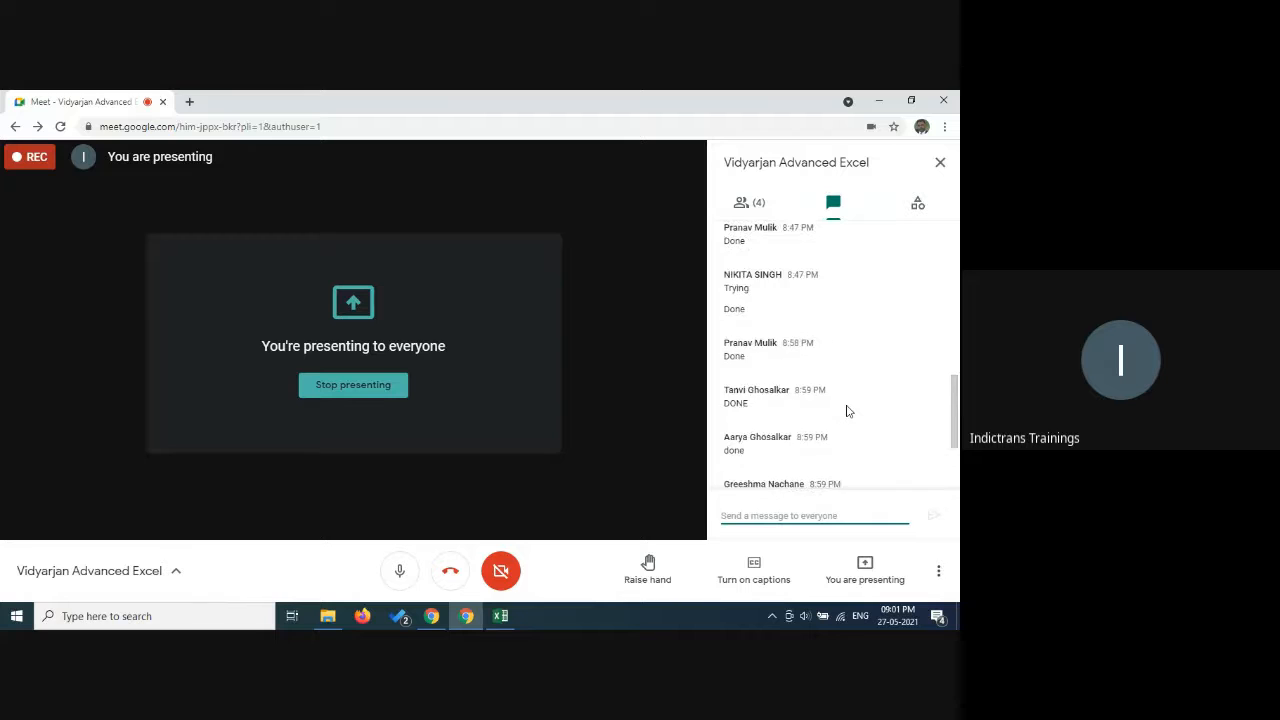
scroll(846, 410, "up", 2)
scroll(848, 404, "down", 5)
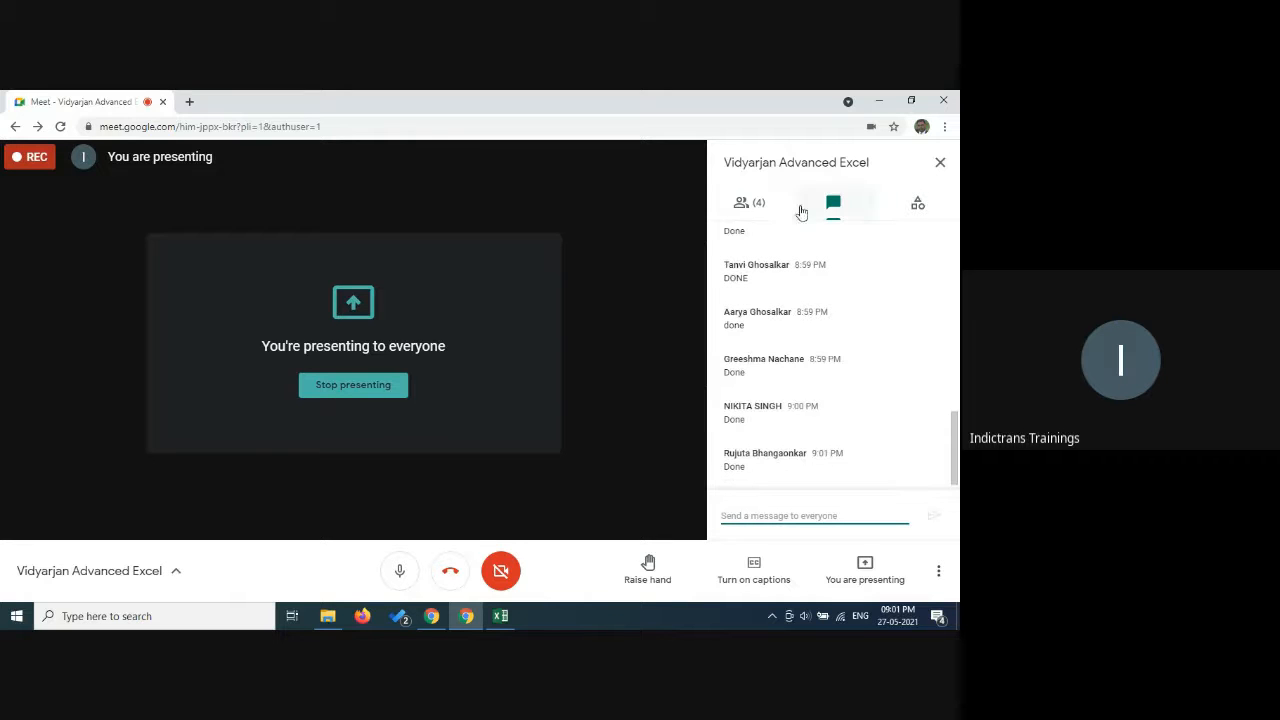
Show the participants list in Google Meet and stop presenting the Pivot Table LIVE.xlsx screen.
left_click(762, 203)
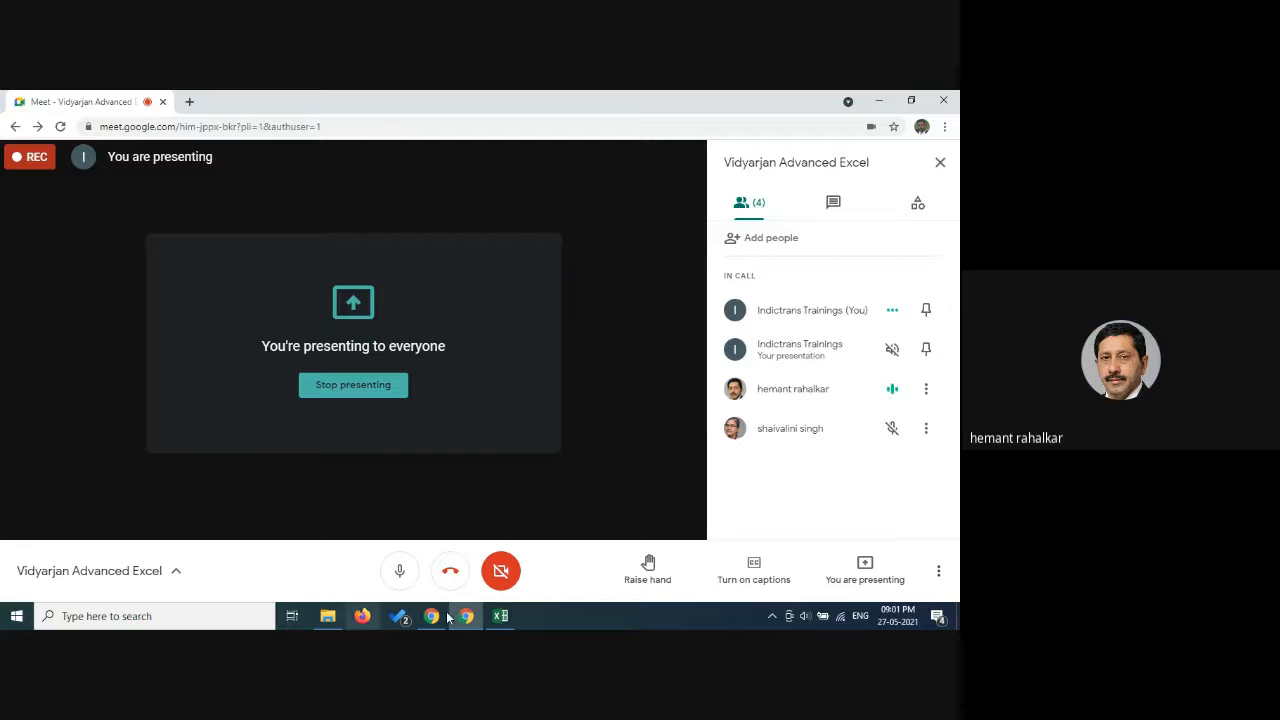
left_click(501, 616)
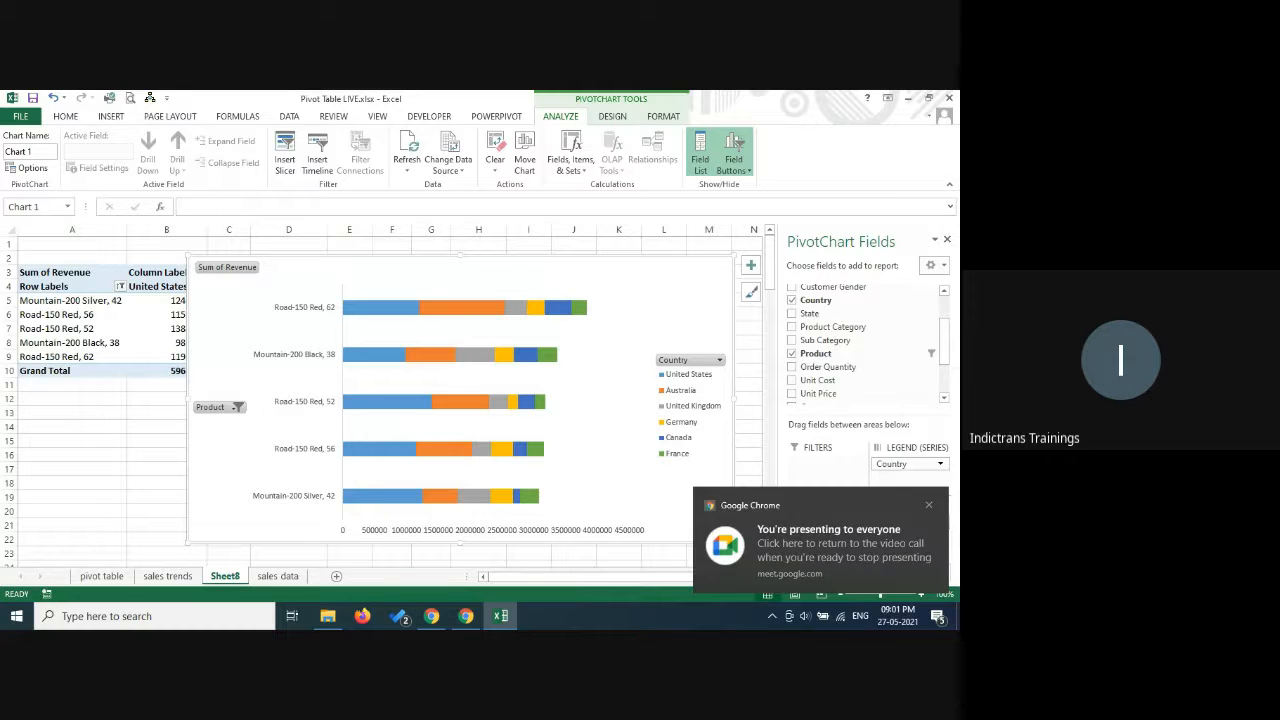
left_click(466, 616)
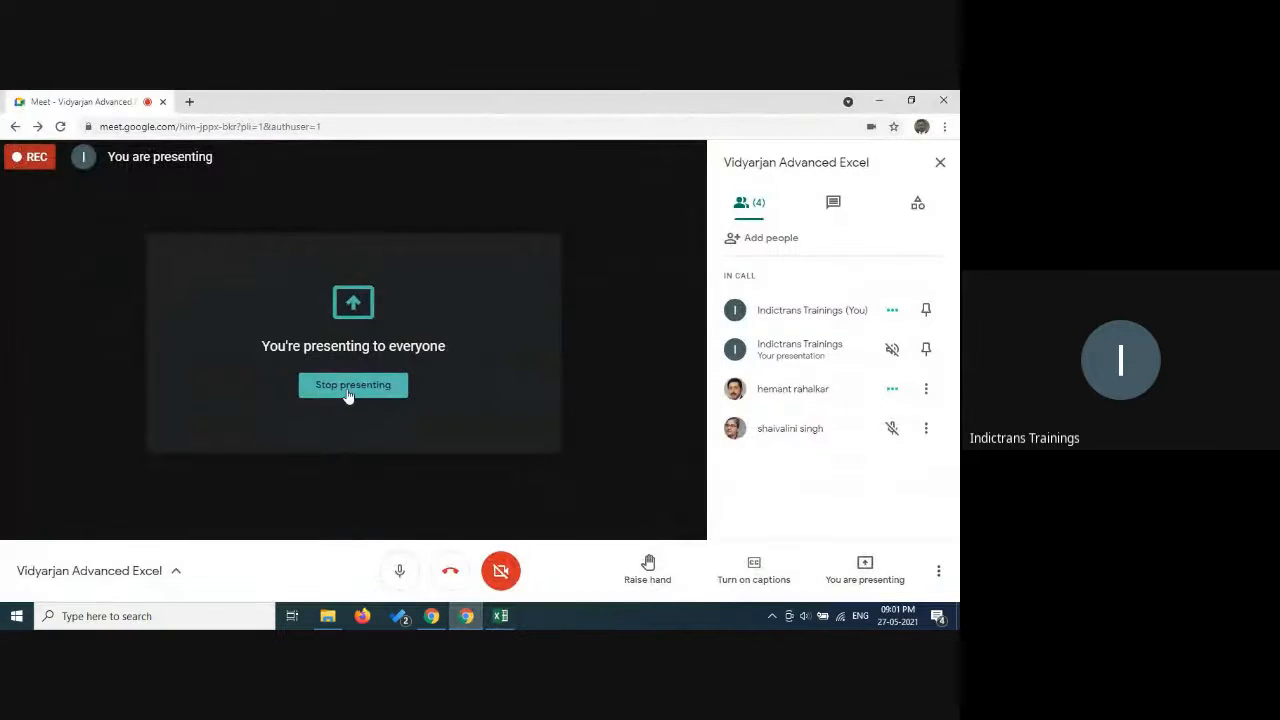
left_click(349, 390)
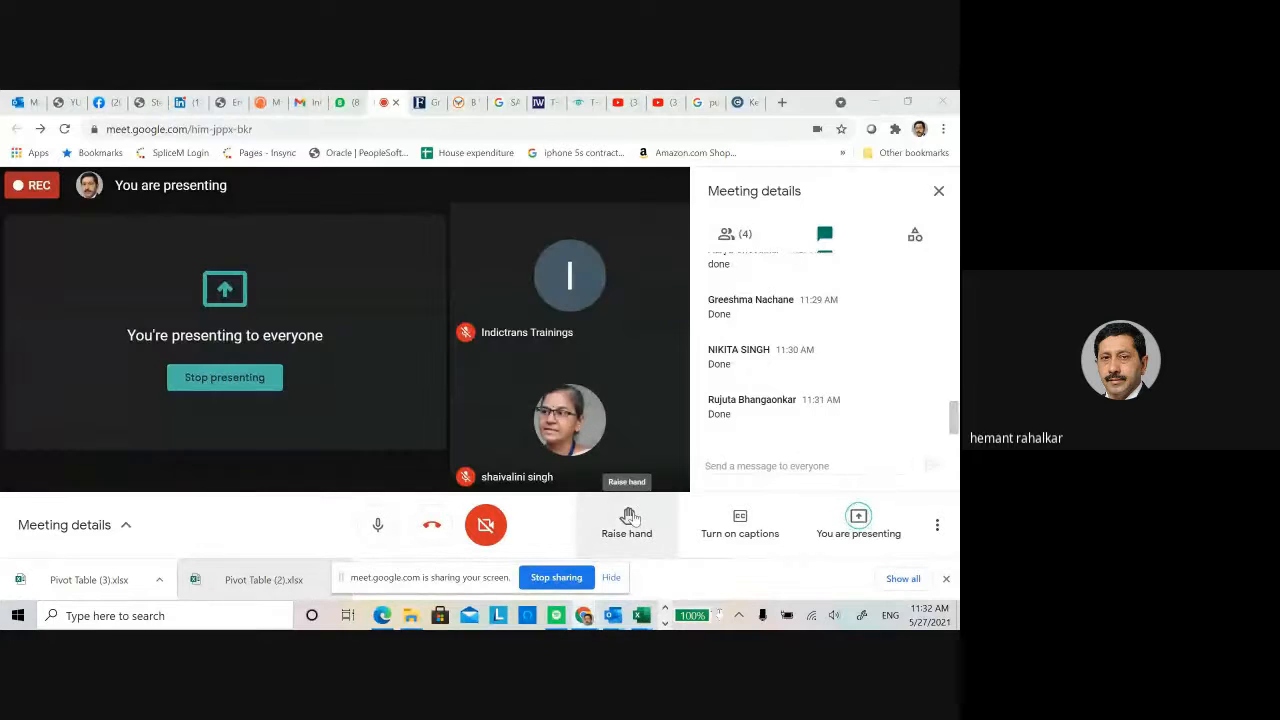
In the Pivot Table.xlsx workbook in Excel, insert a Stacked Bar PivotChart from the revenue pivot table and shift it to uncover the Australia and Canada columns.
mouse_move(645, 617)
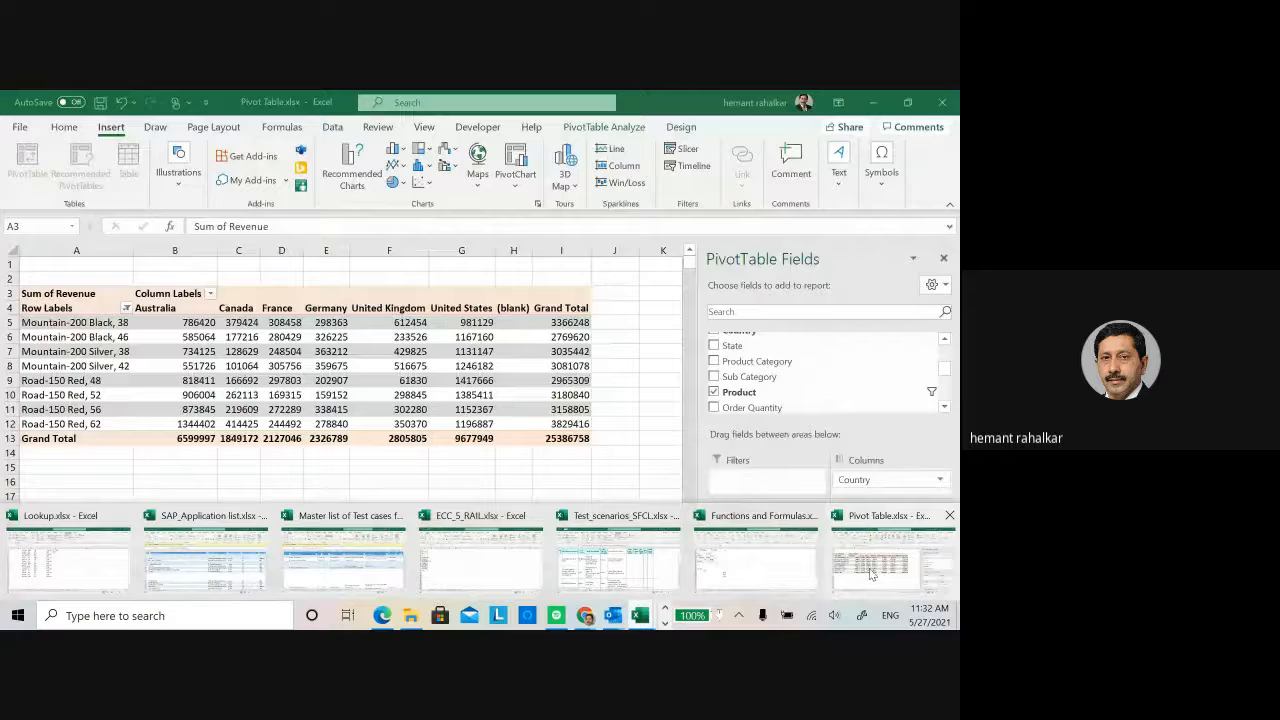
left_click(869, 568)
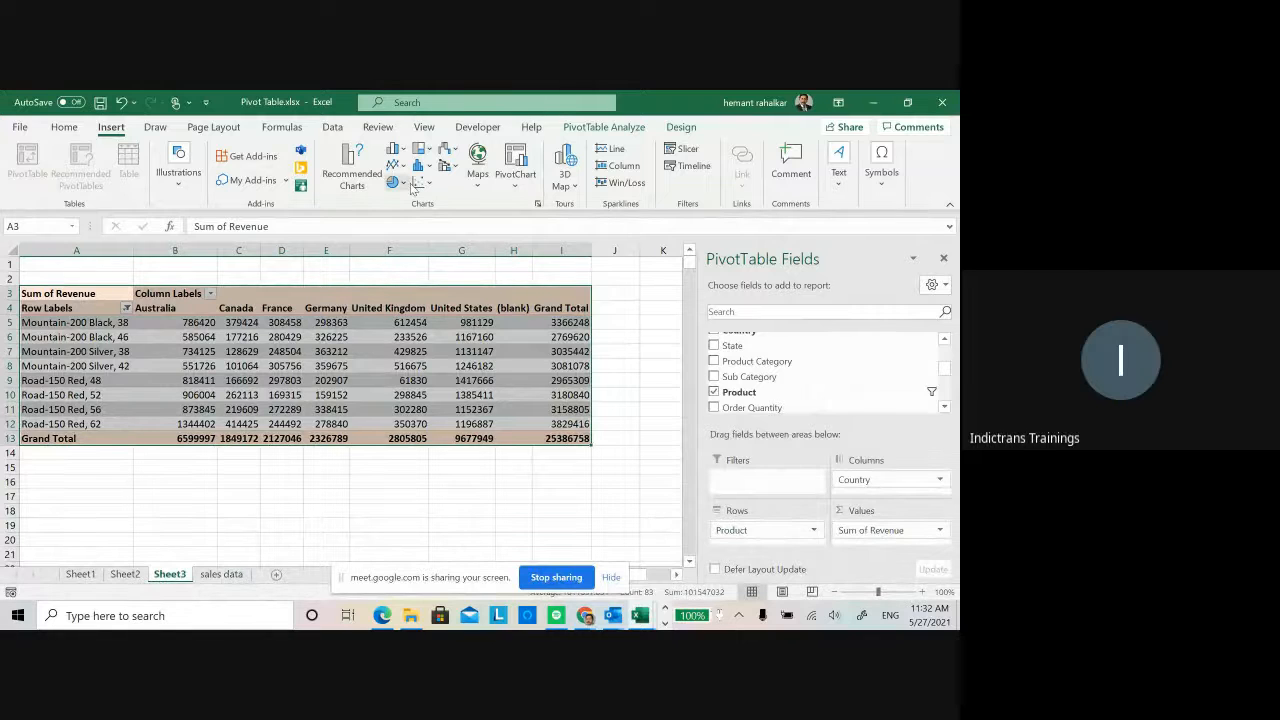
left_click(515, 178)
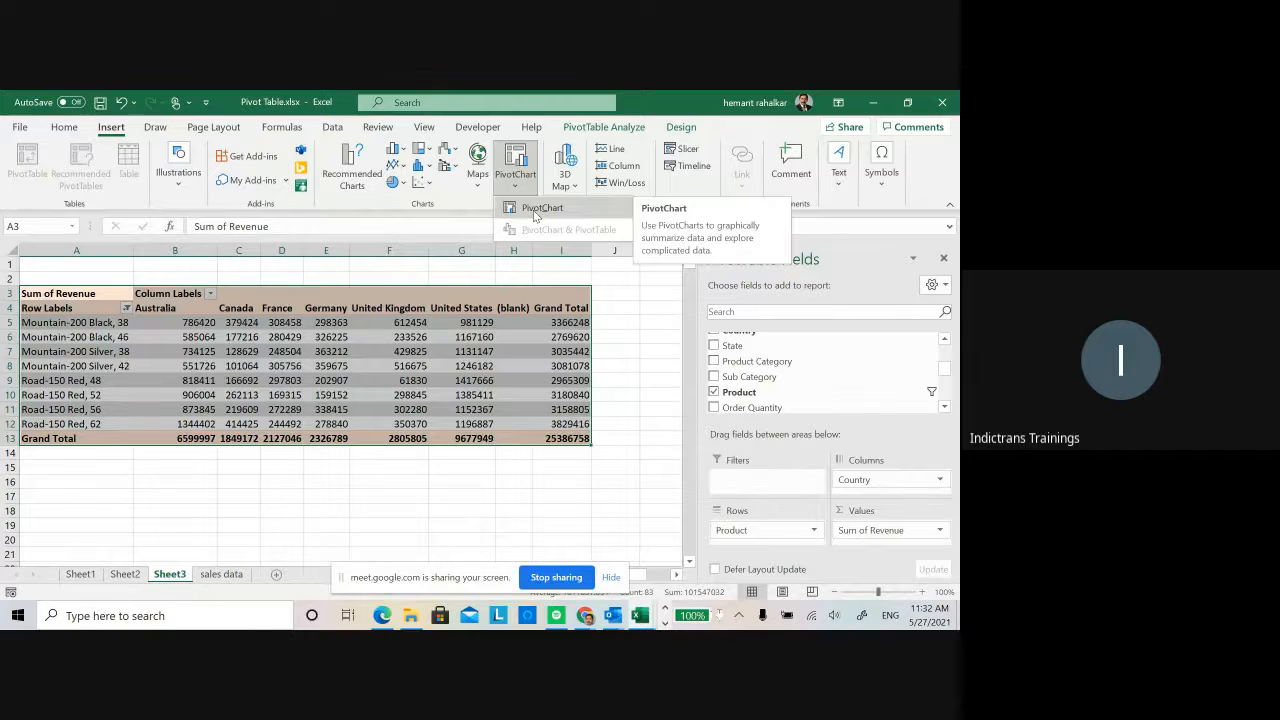
left_click(534, 211)
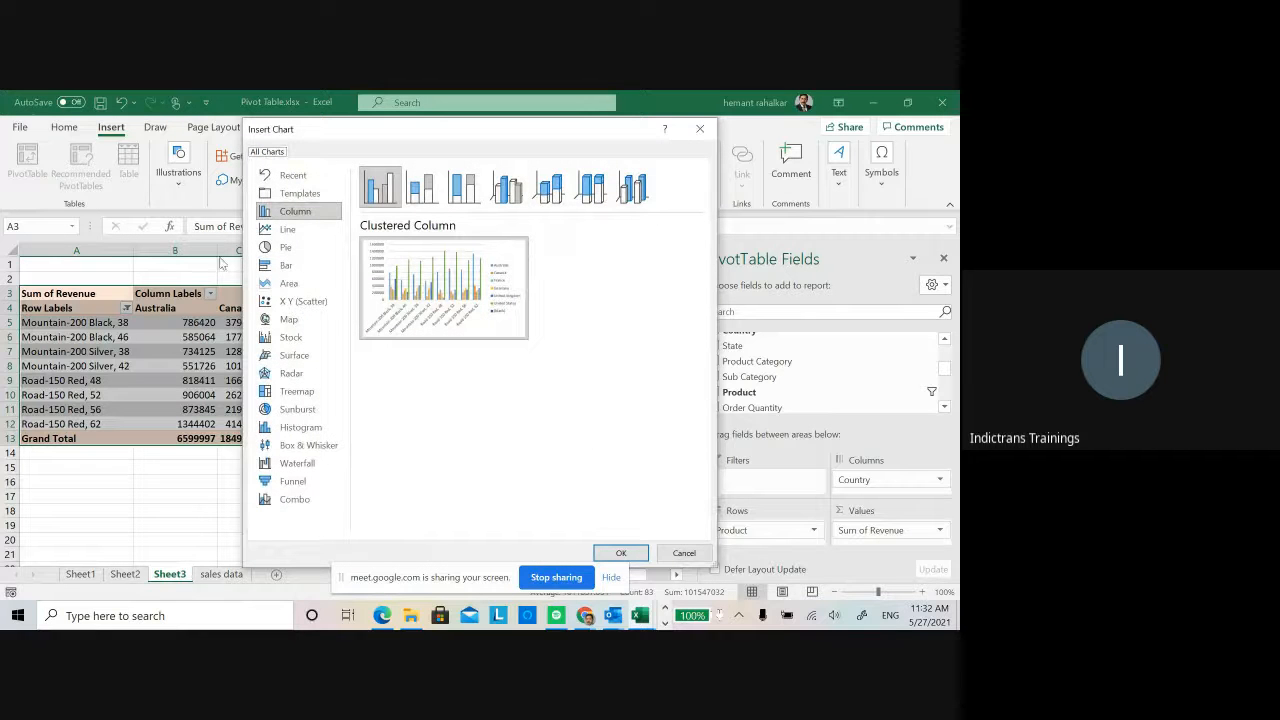
left_click(291, 266)
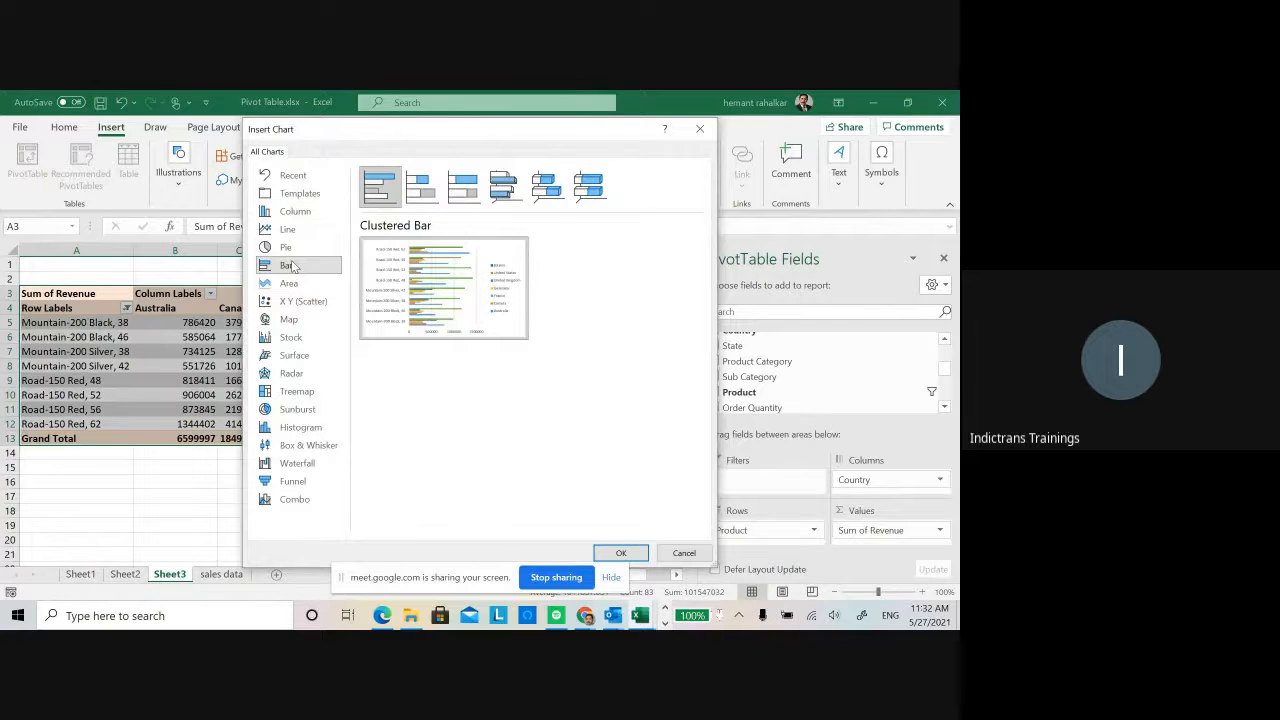
mouse_move(425, 270)
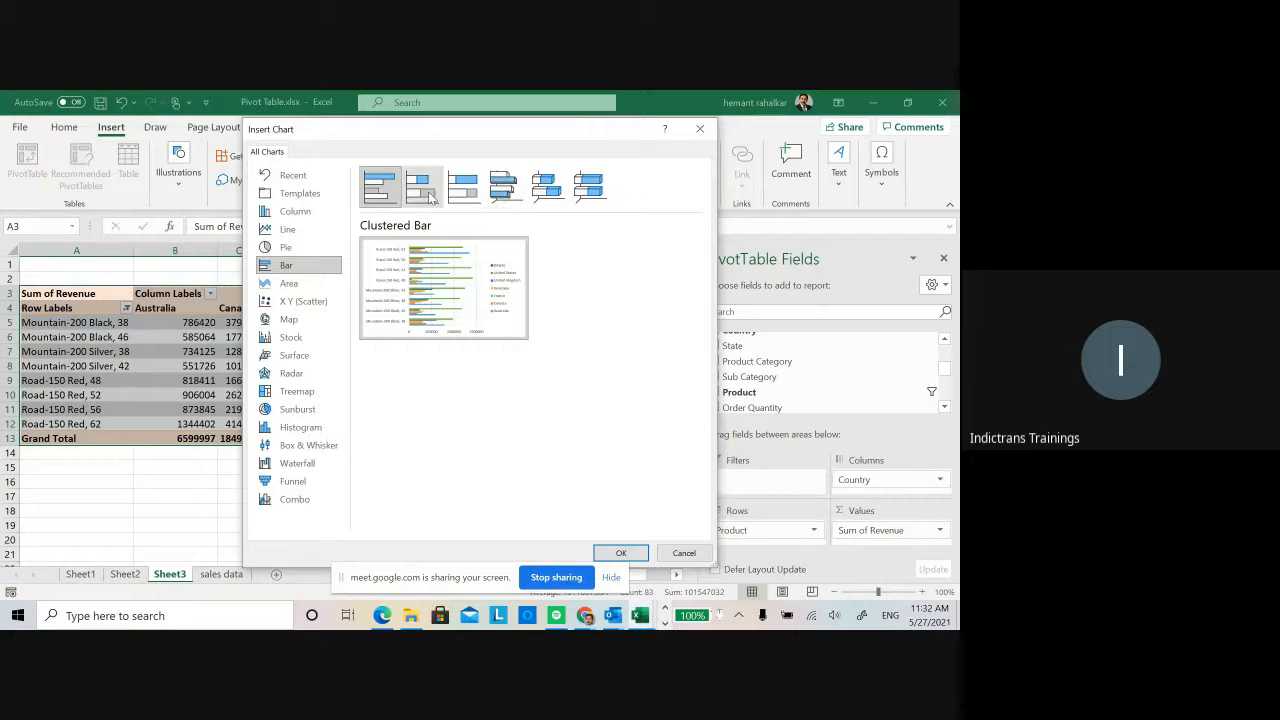
left_click(432, 197)
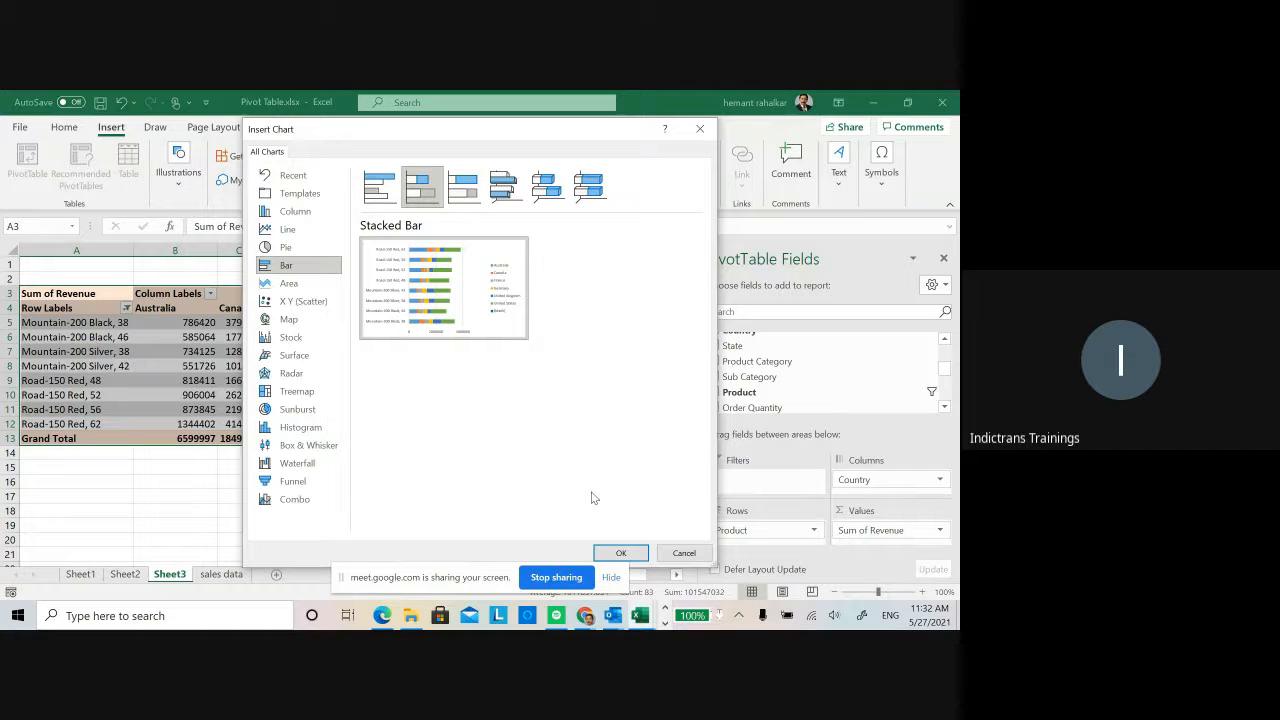
left_click(622, 553)
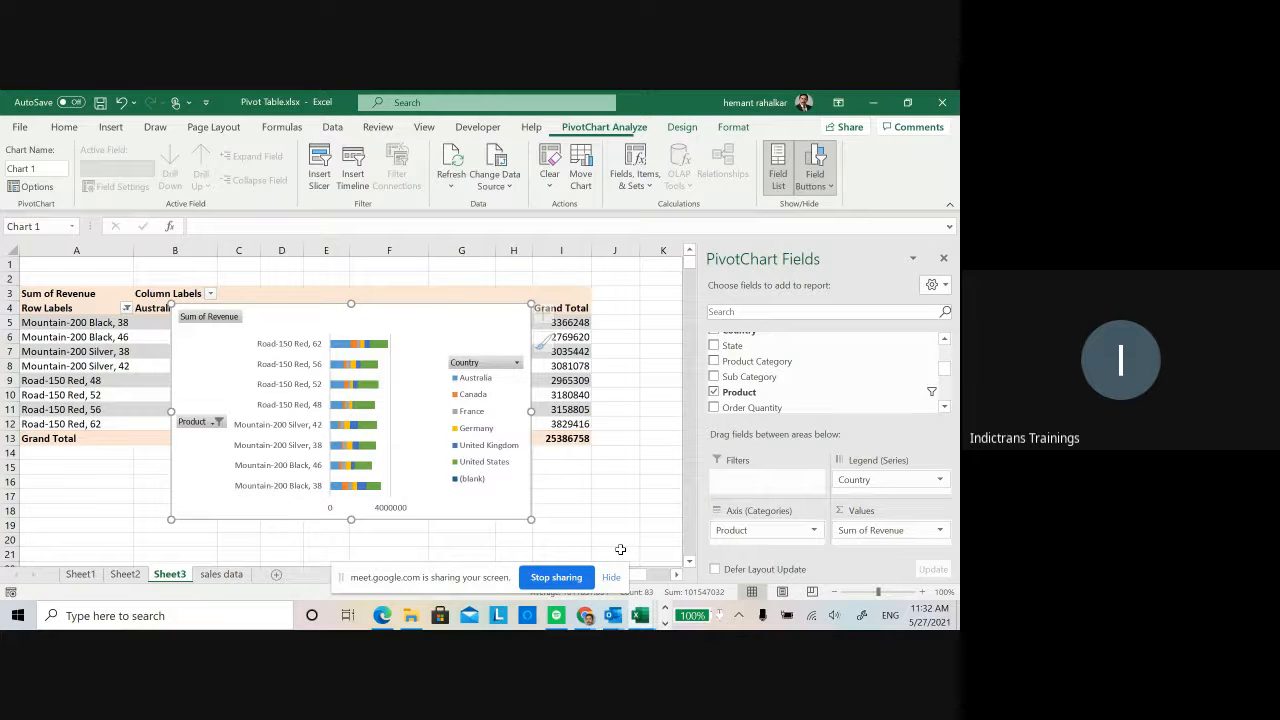
left_click_drag(456, 311, 544, 316)
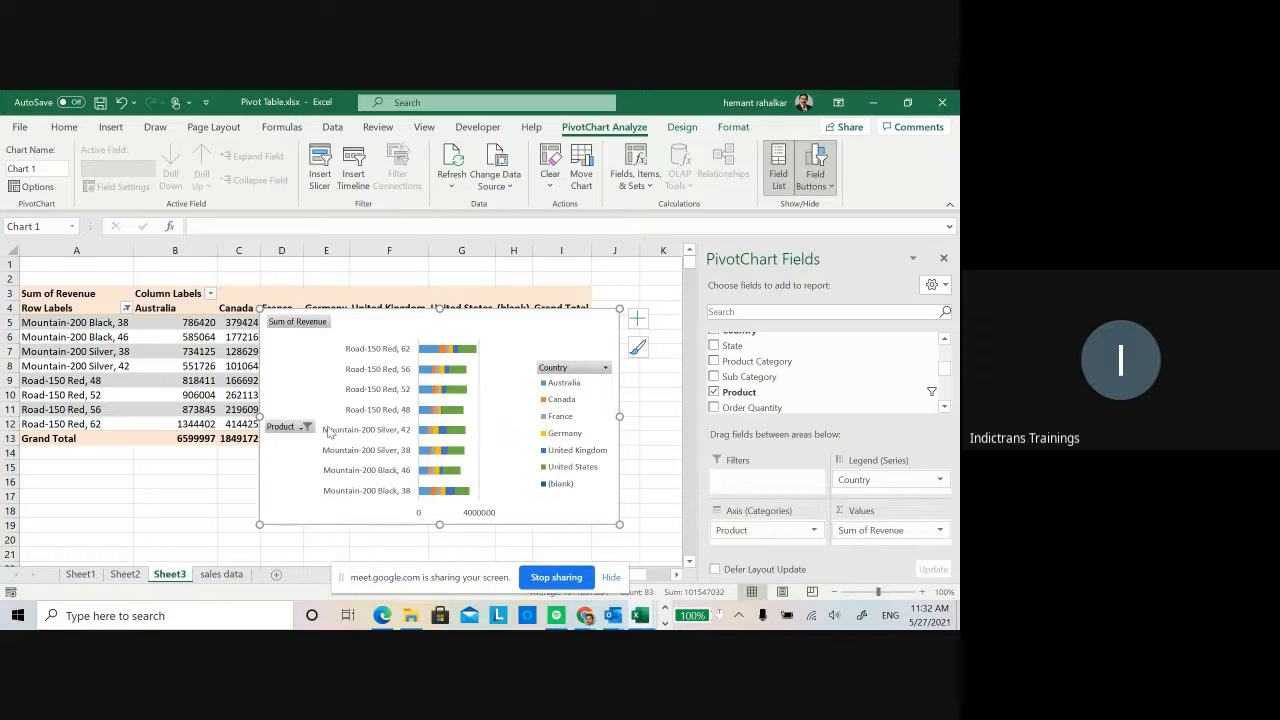
View the PivotChart's Product filter options without changing them and stop sharing the screen.
left_click(306, 427)
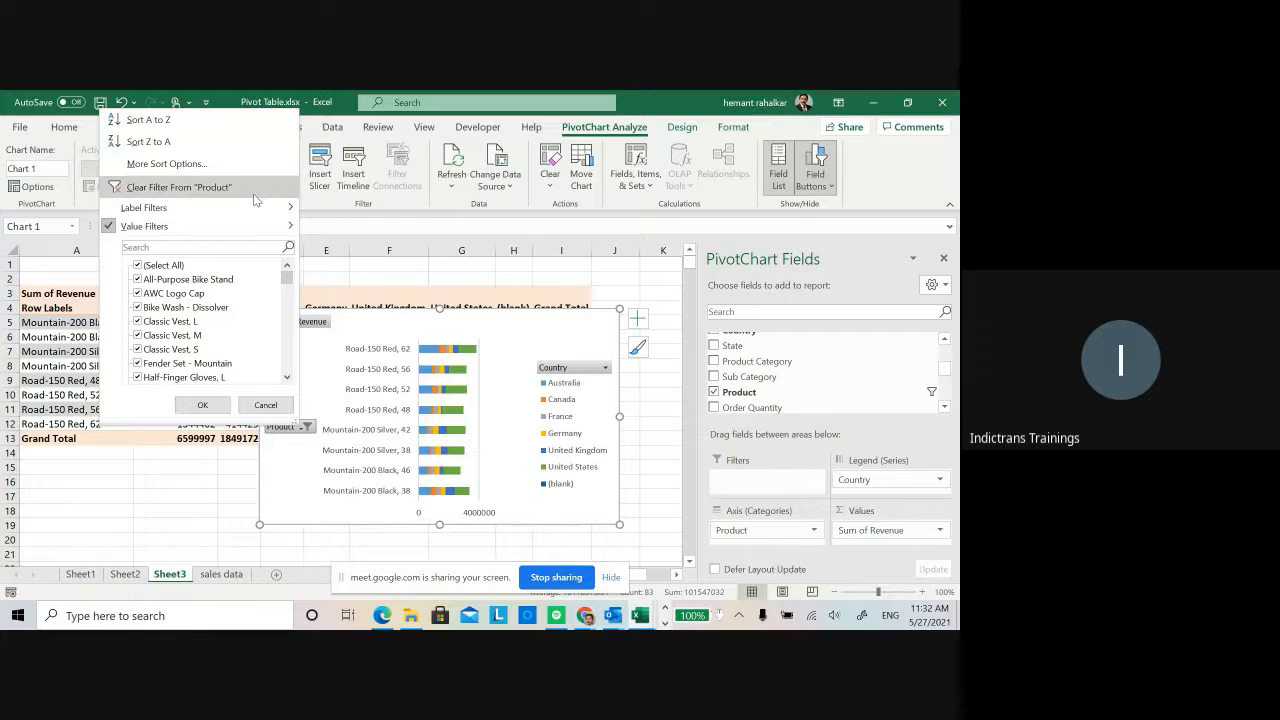
left_click(265, 407)
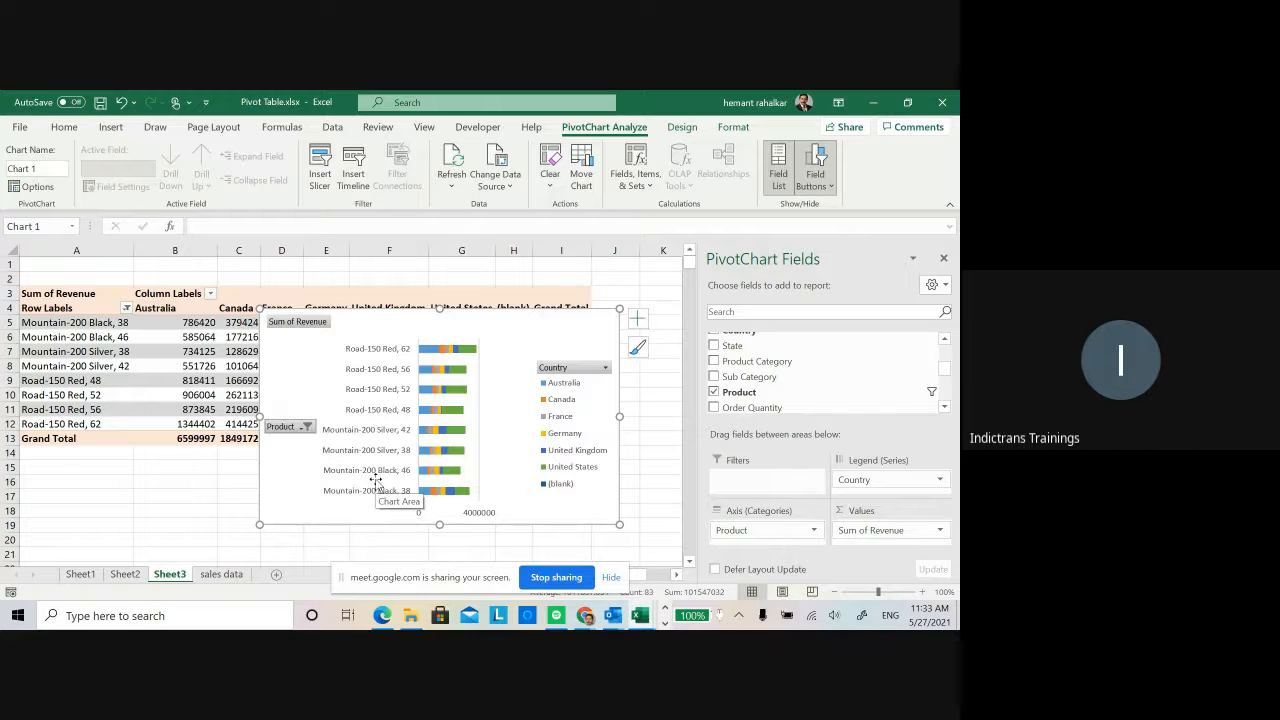
left_click(556, 578)
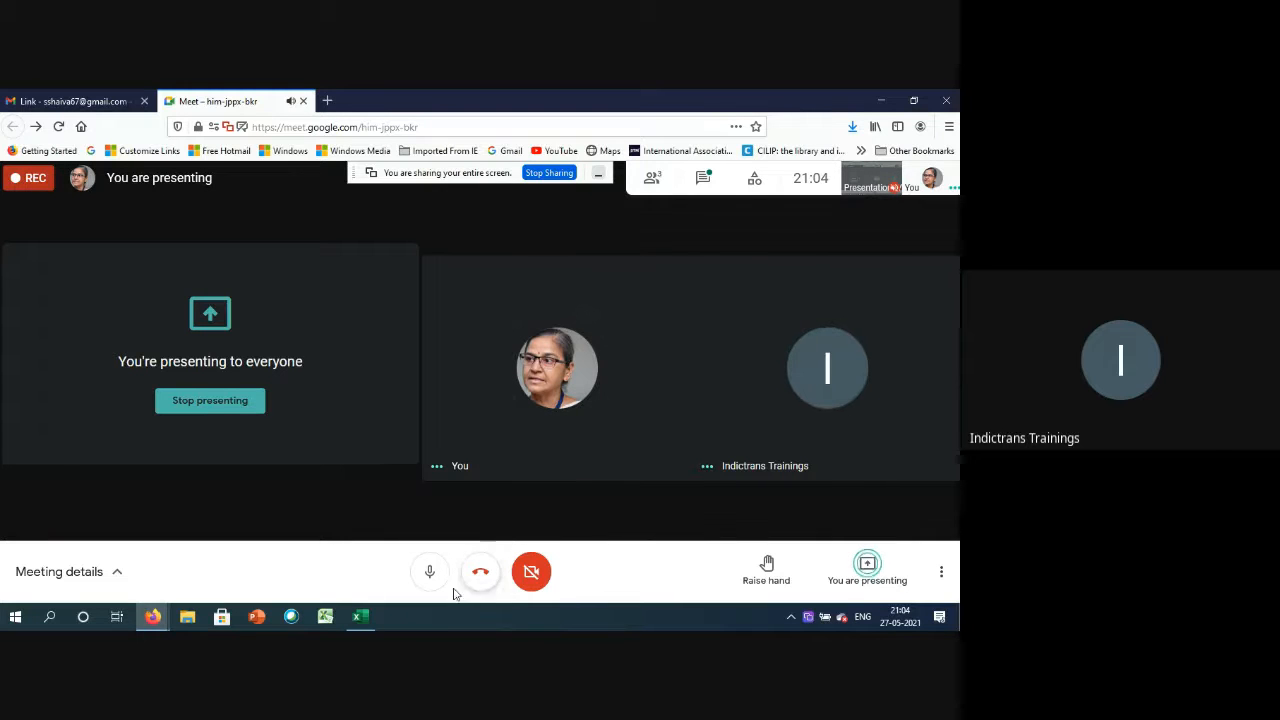
Switch from Google Meet to the Pivot Table workbook in Excel to present the line PivotChart on Sheet2.
mouse_move(355, 623)
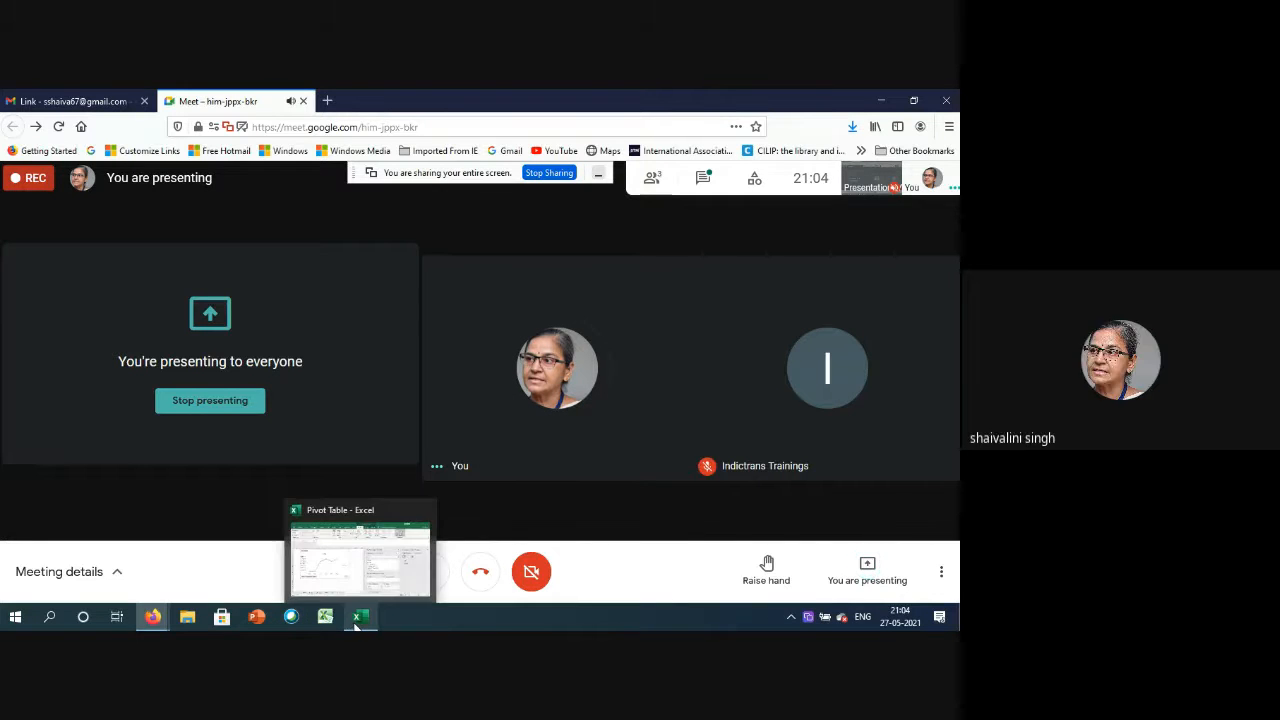
left_click(355, 578)
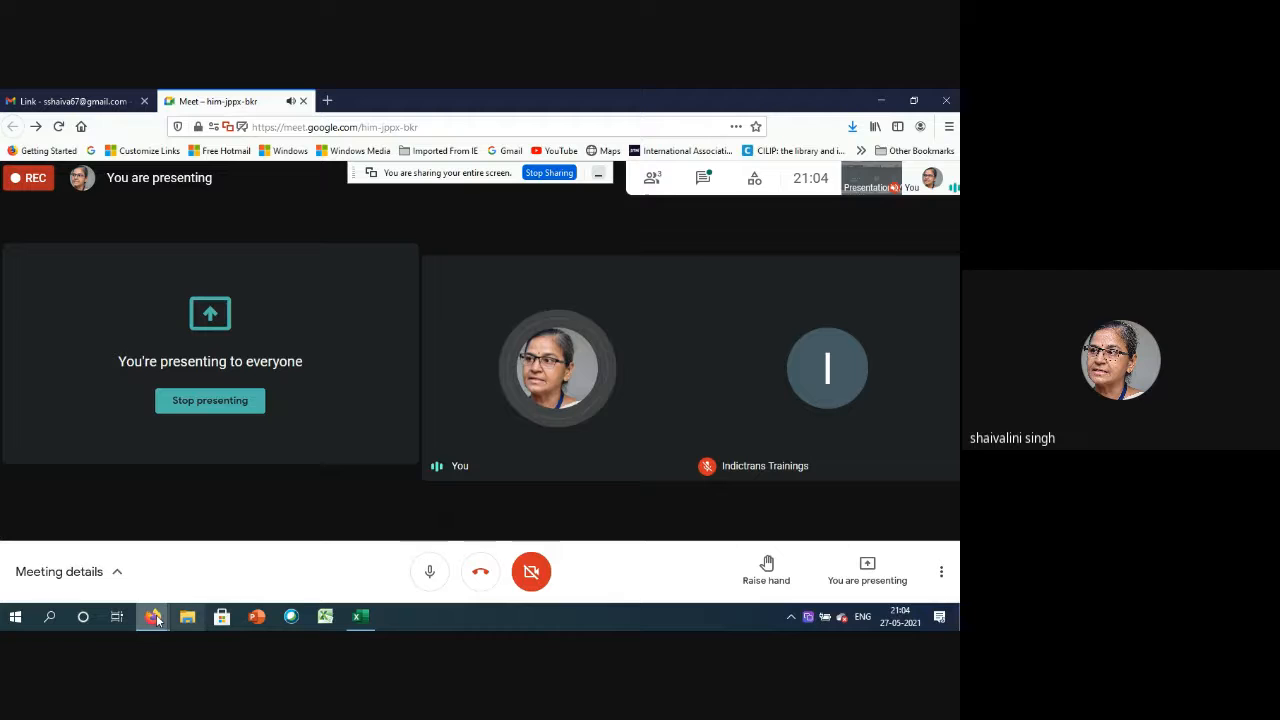
mouse_move(154, 621)
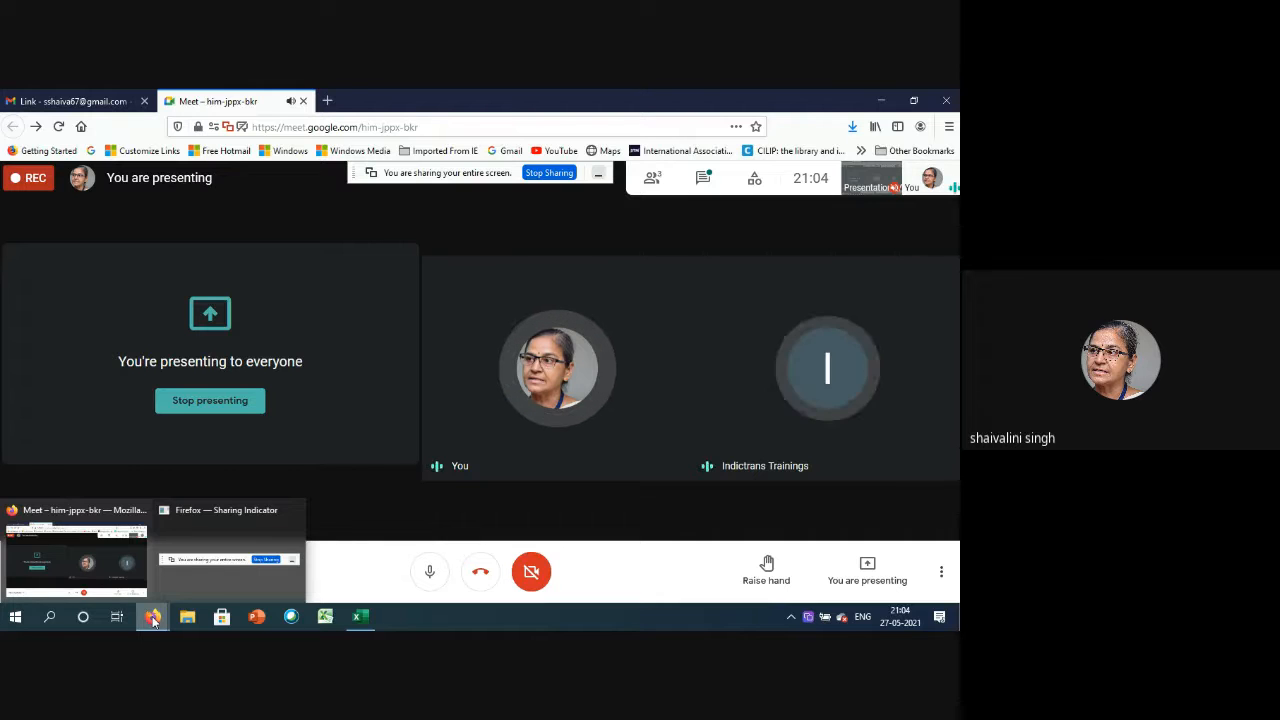
mouse_move(359, 622)
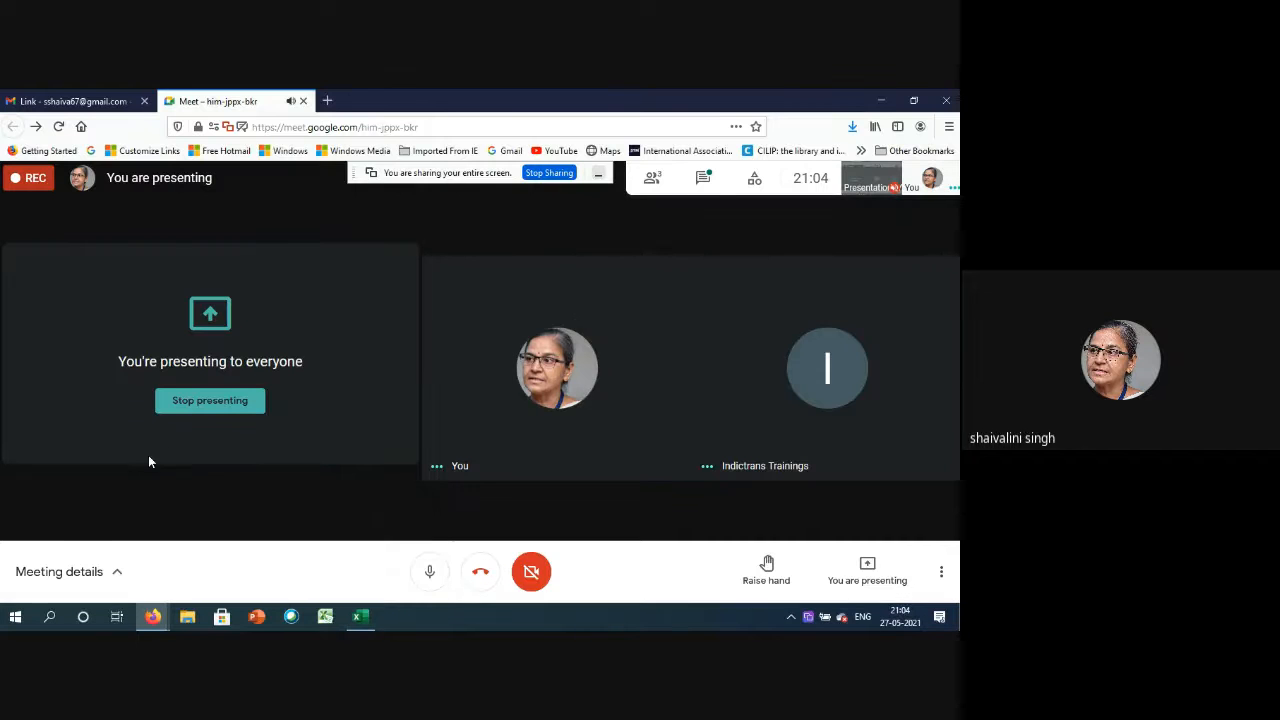
left_click(361, 619)
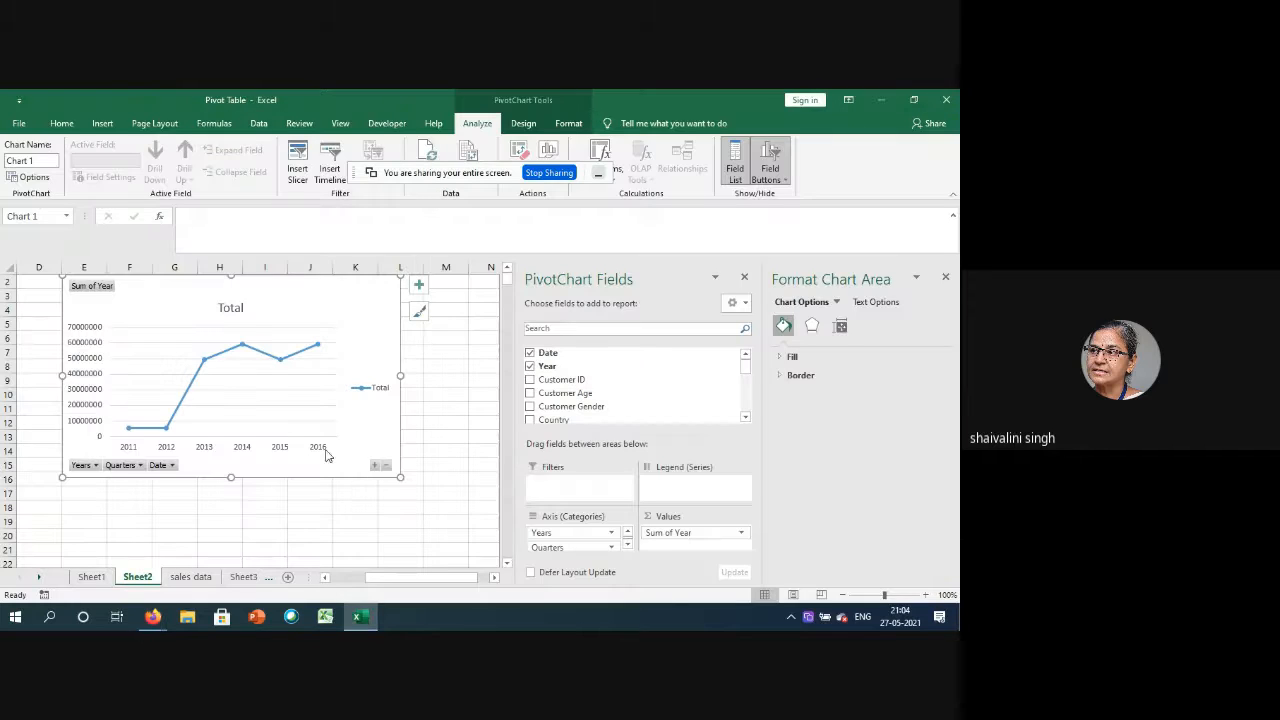